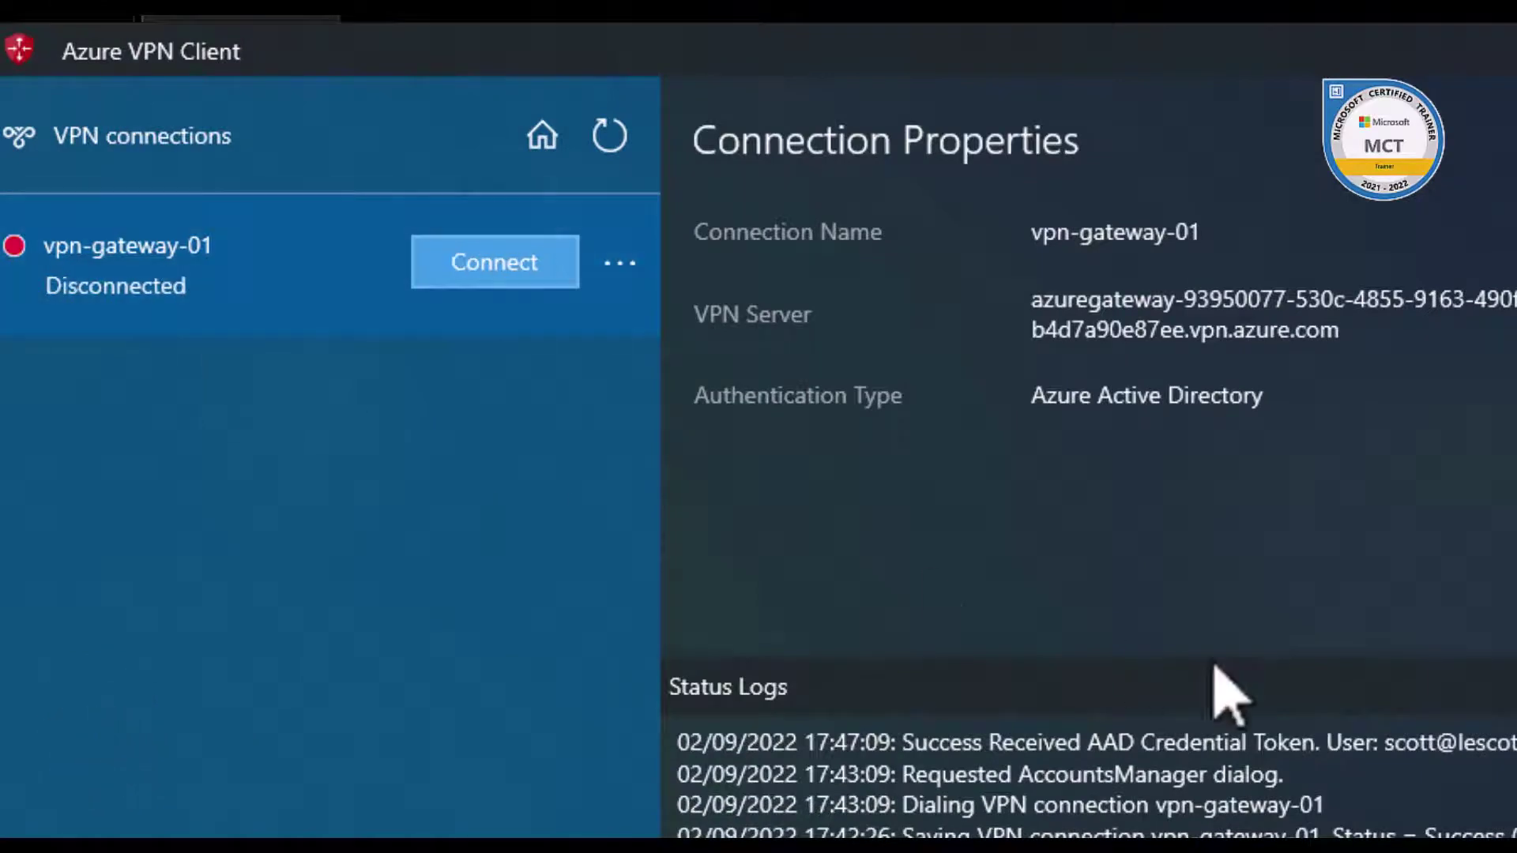
scroll(885, 759, "down", 2)
scroll(988, 767, "up", 1)
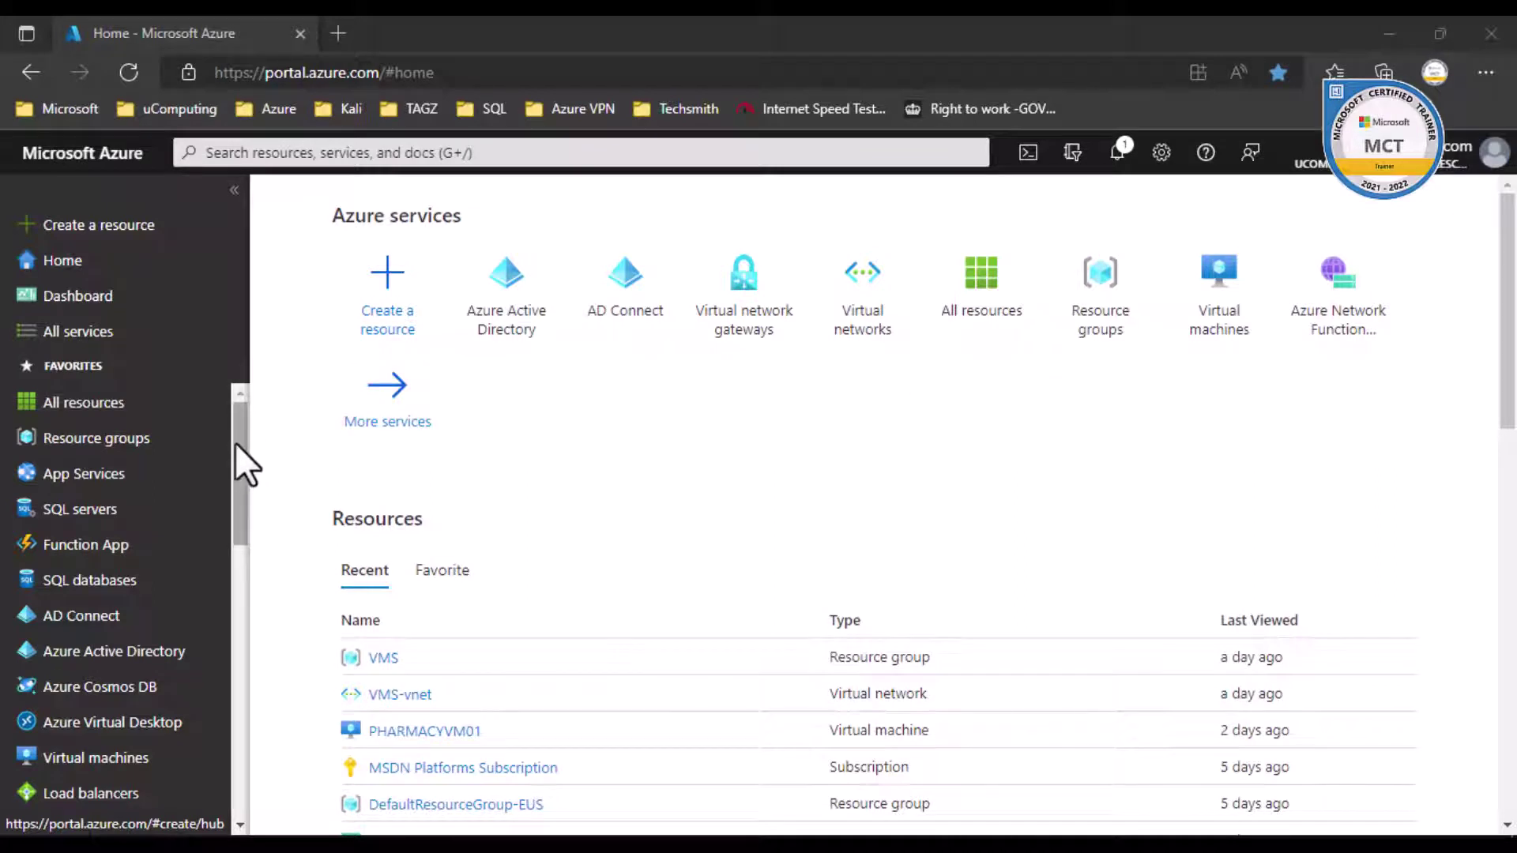
- Start creating a new virtual network from the portal's virtual networks list
left_click_drag(240, 440, 239, 492)
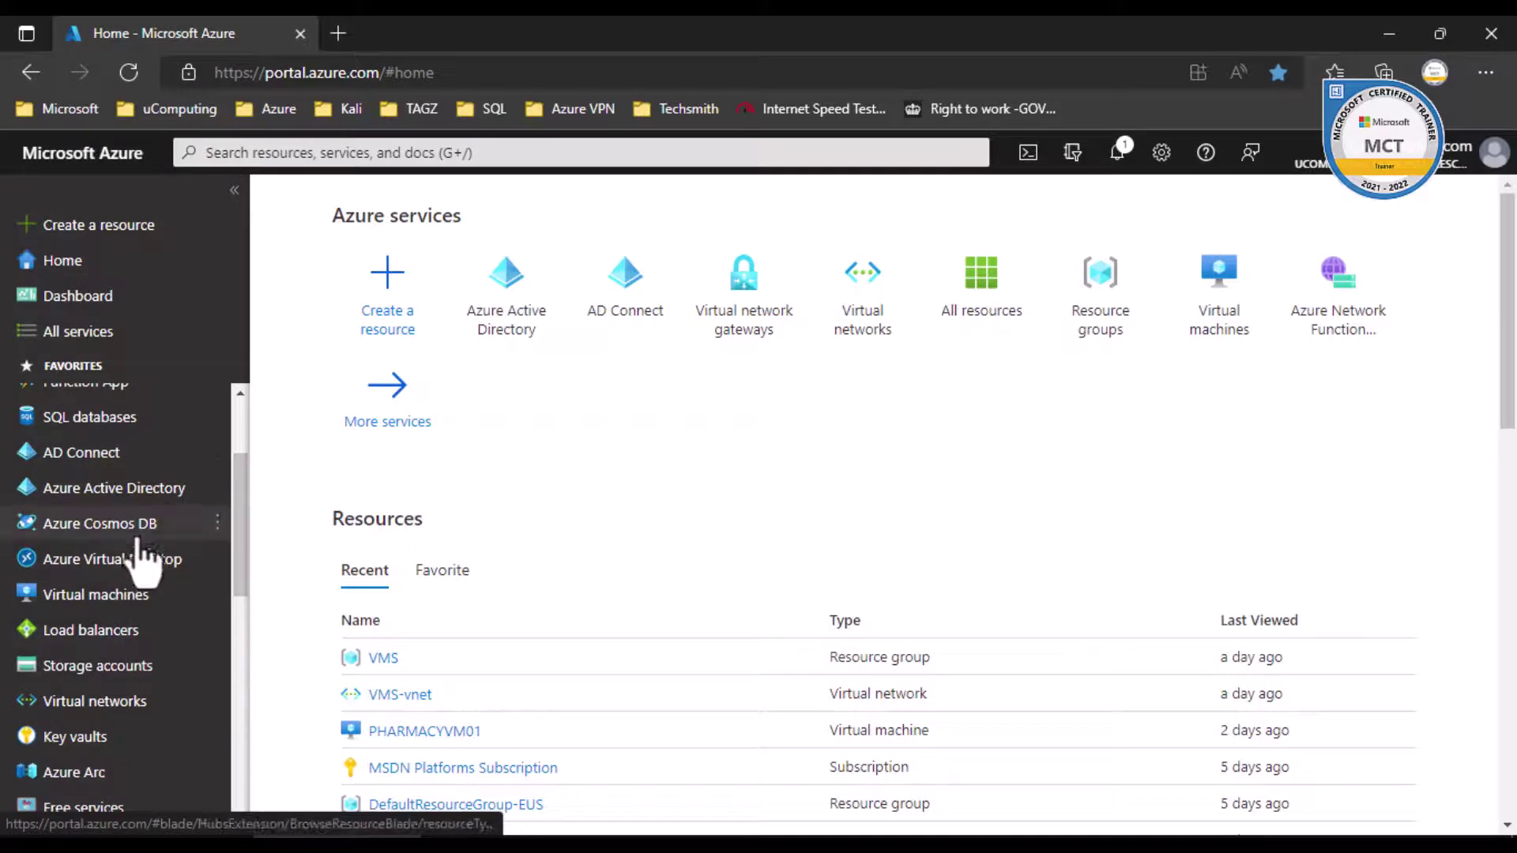
left_click(120, 703)
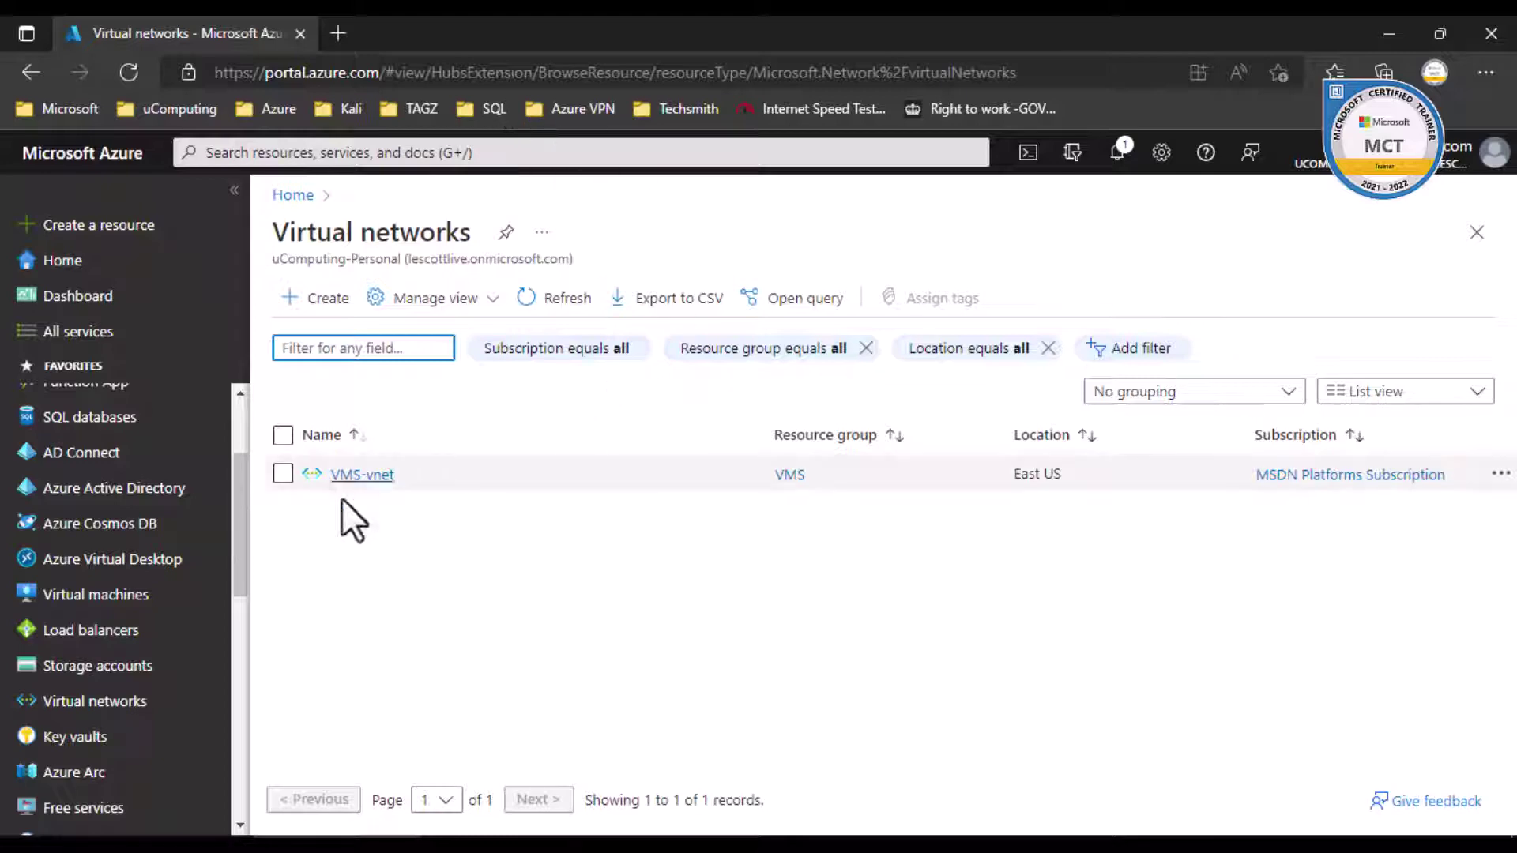
left_click(333, 308)
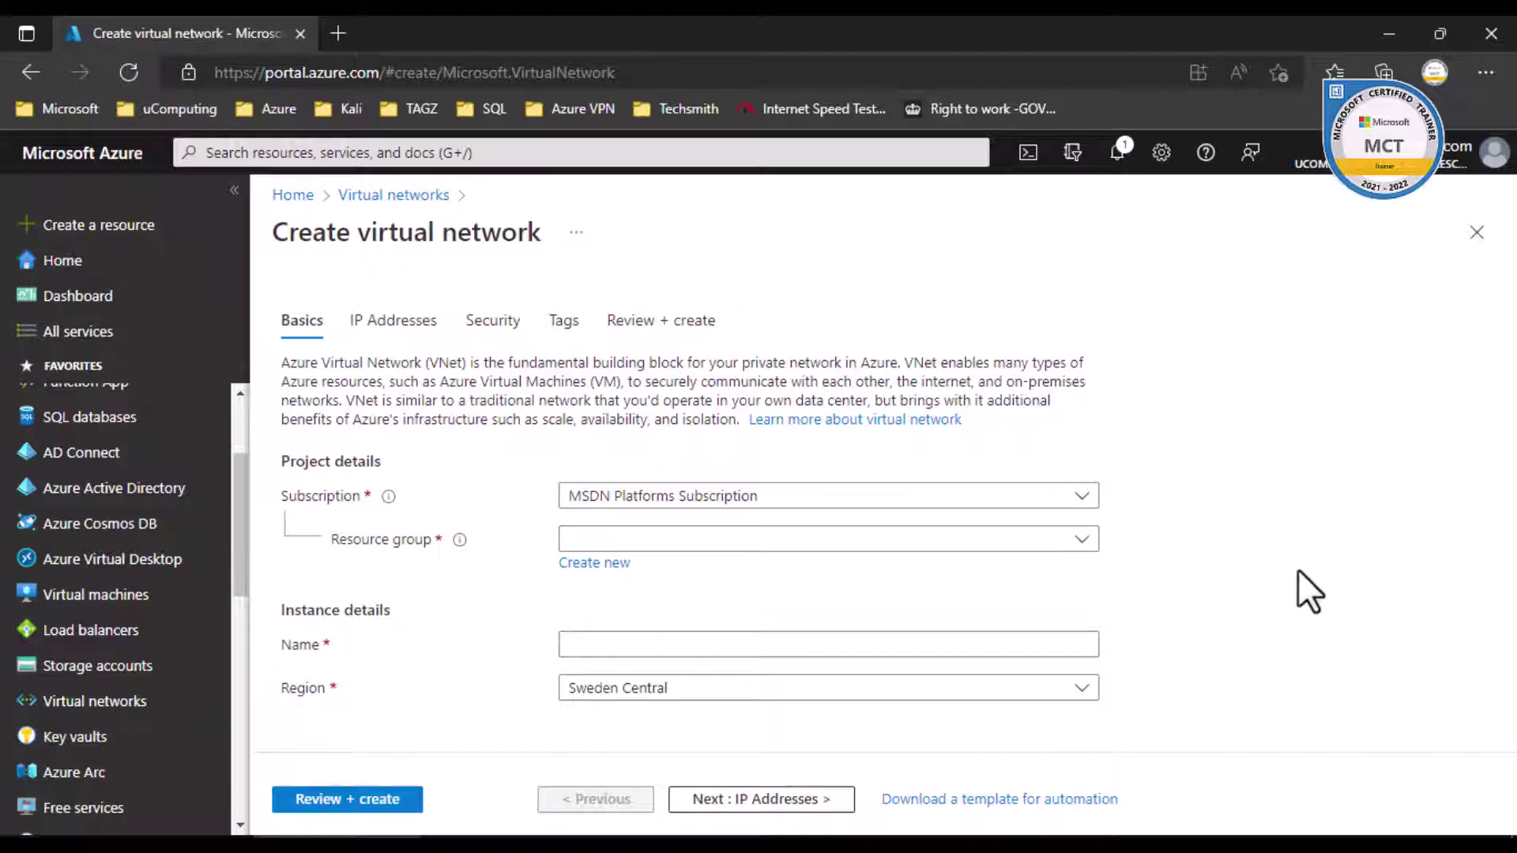
- Create a new resource group named vpn-demo for the virtual network
left_click(1081, 540)
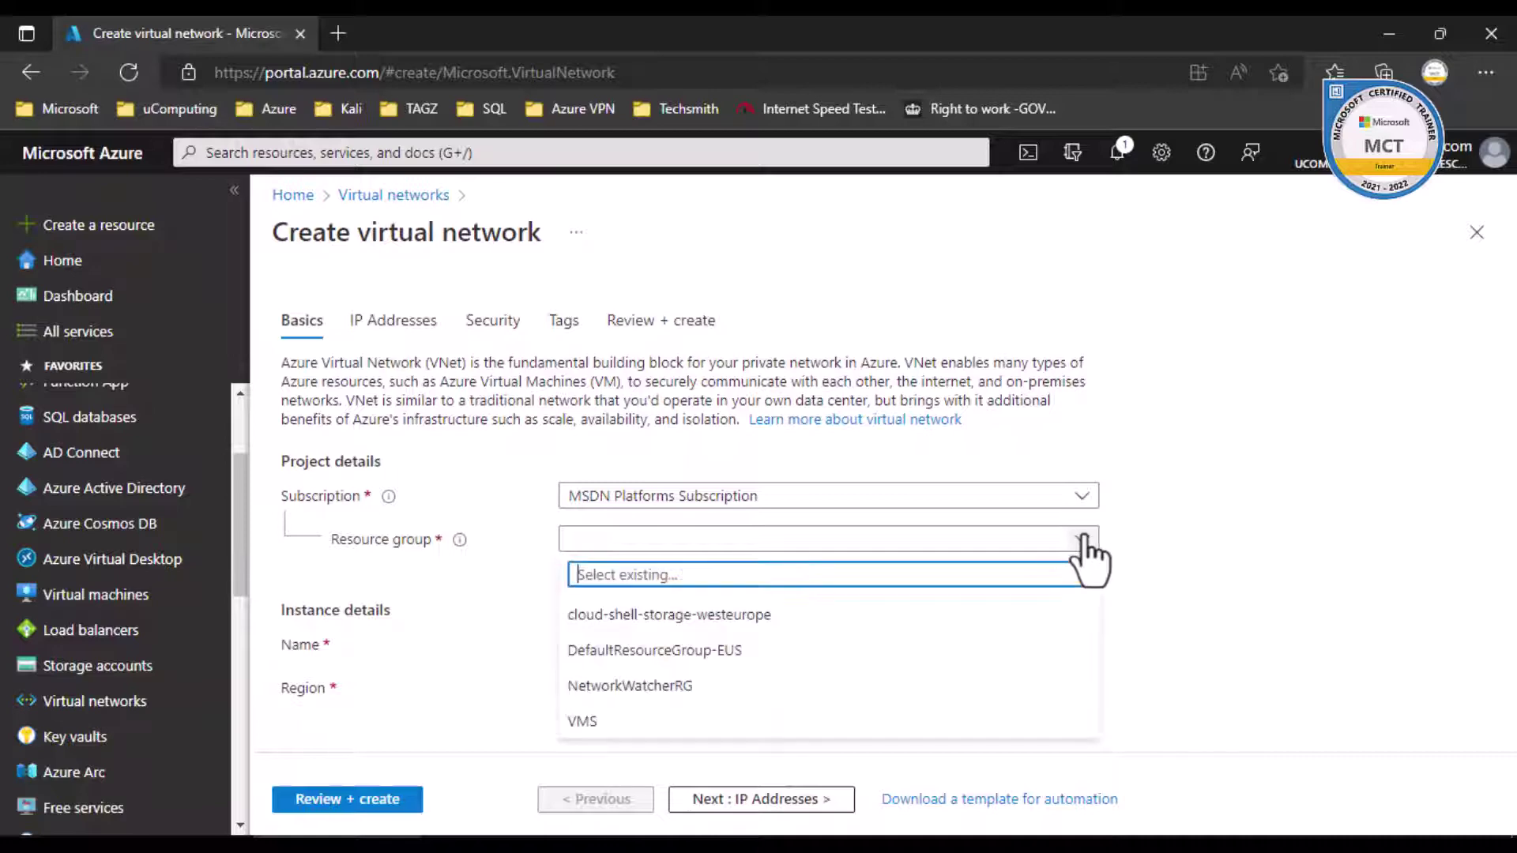
left_click(1180, 596)
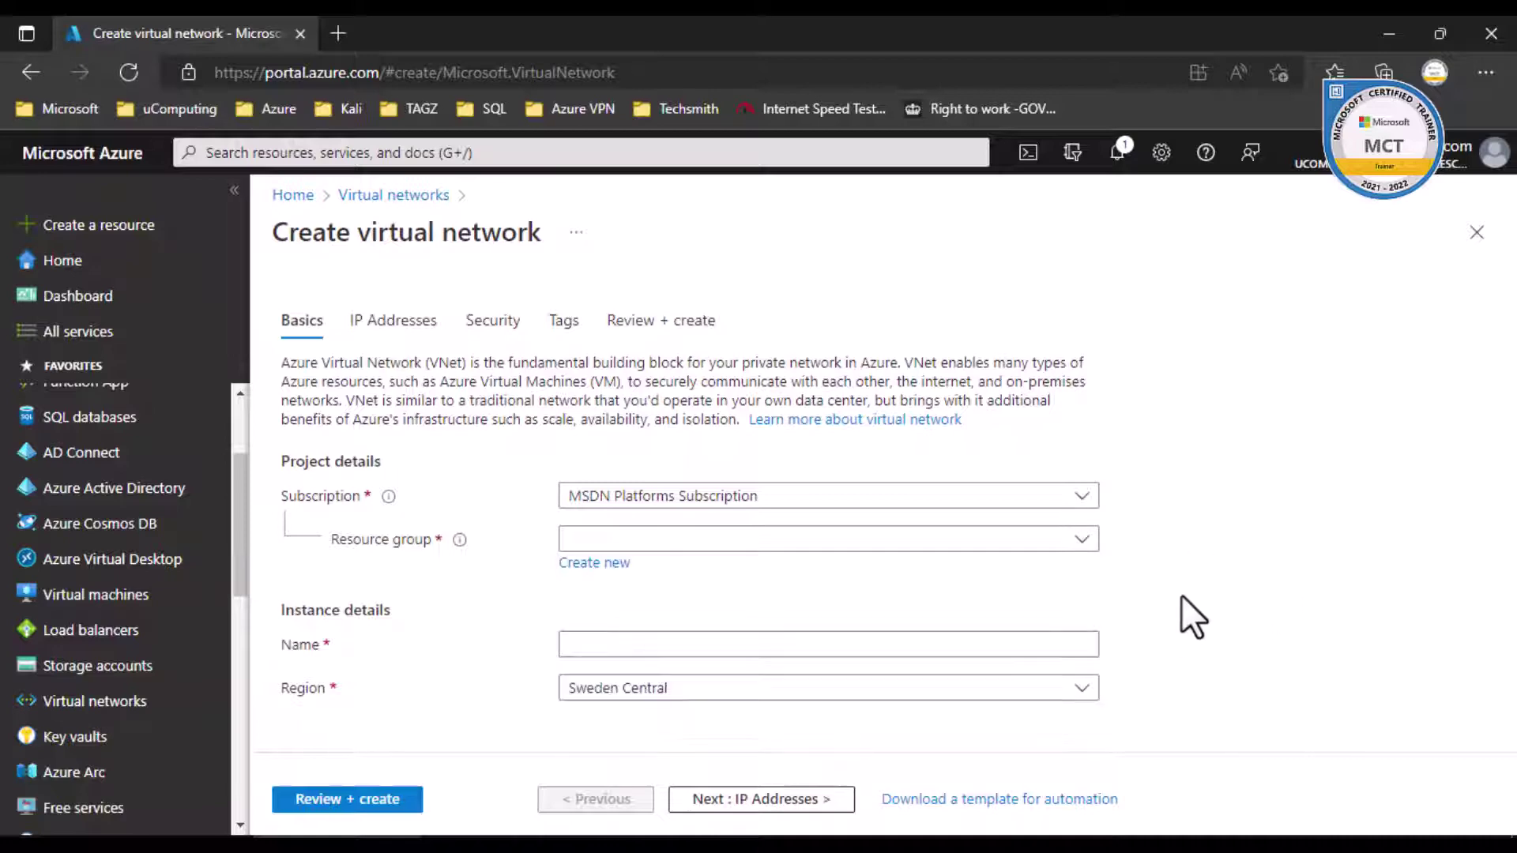
left_click(598, 563)
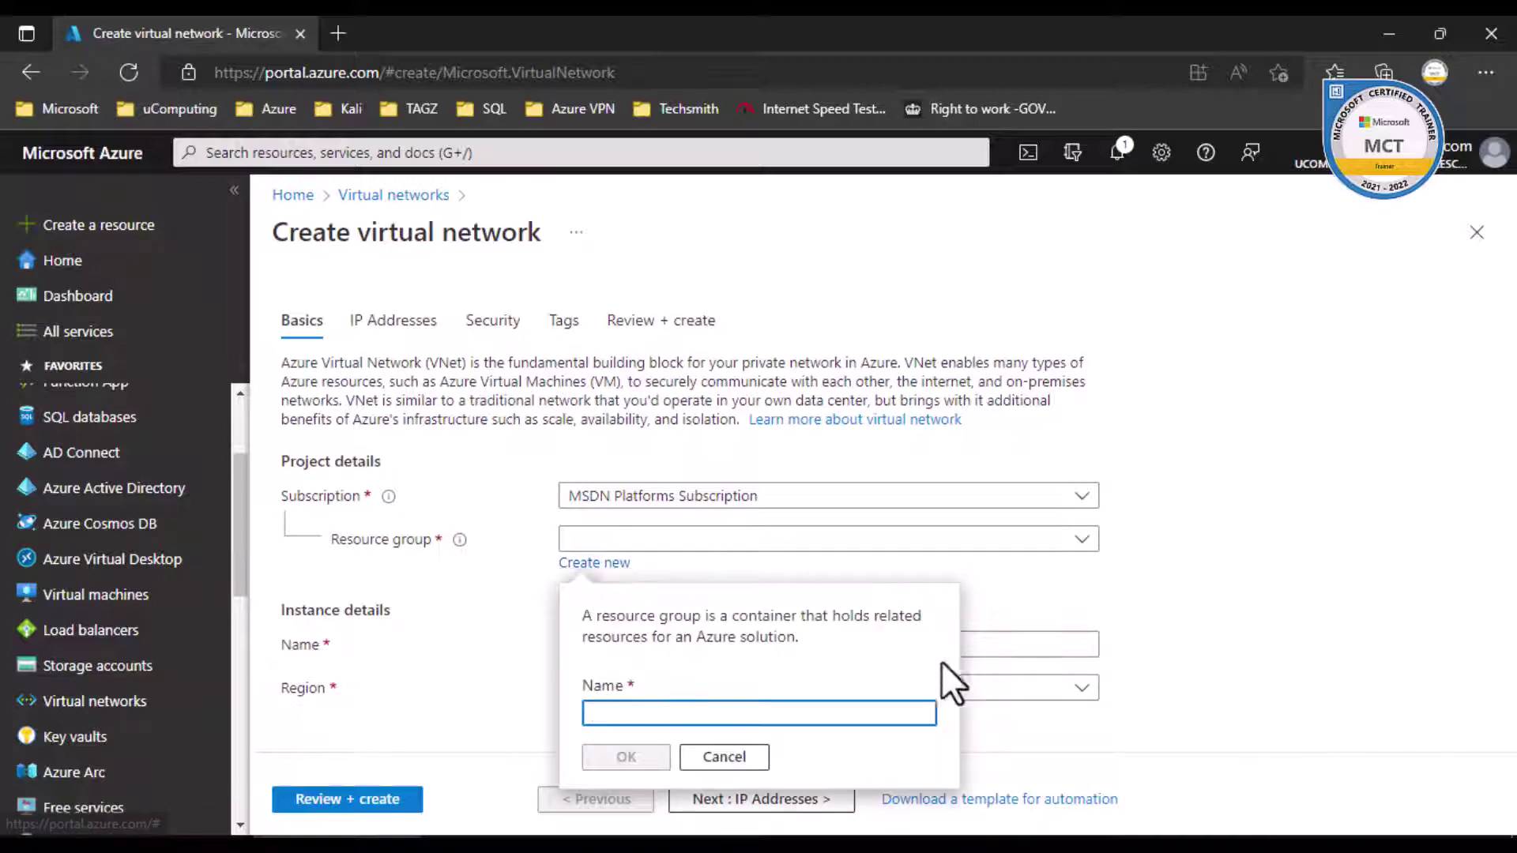
left_click(646, 713)
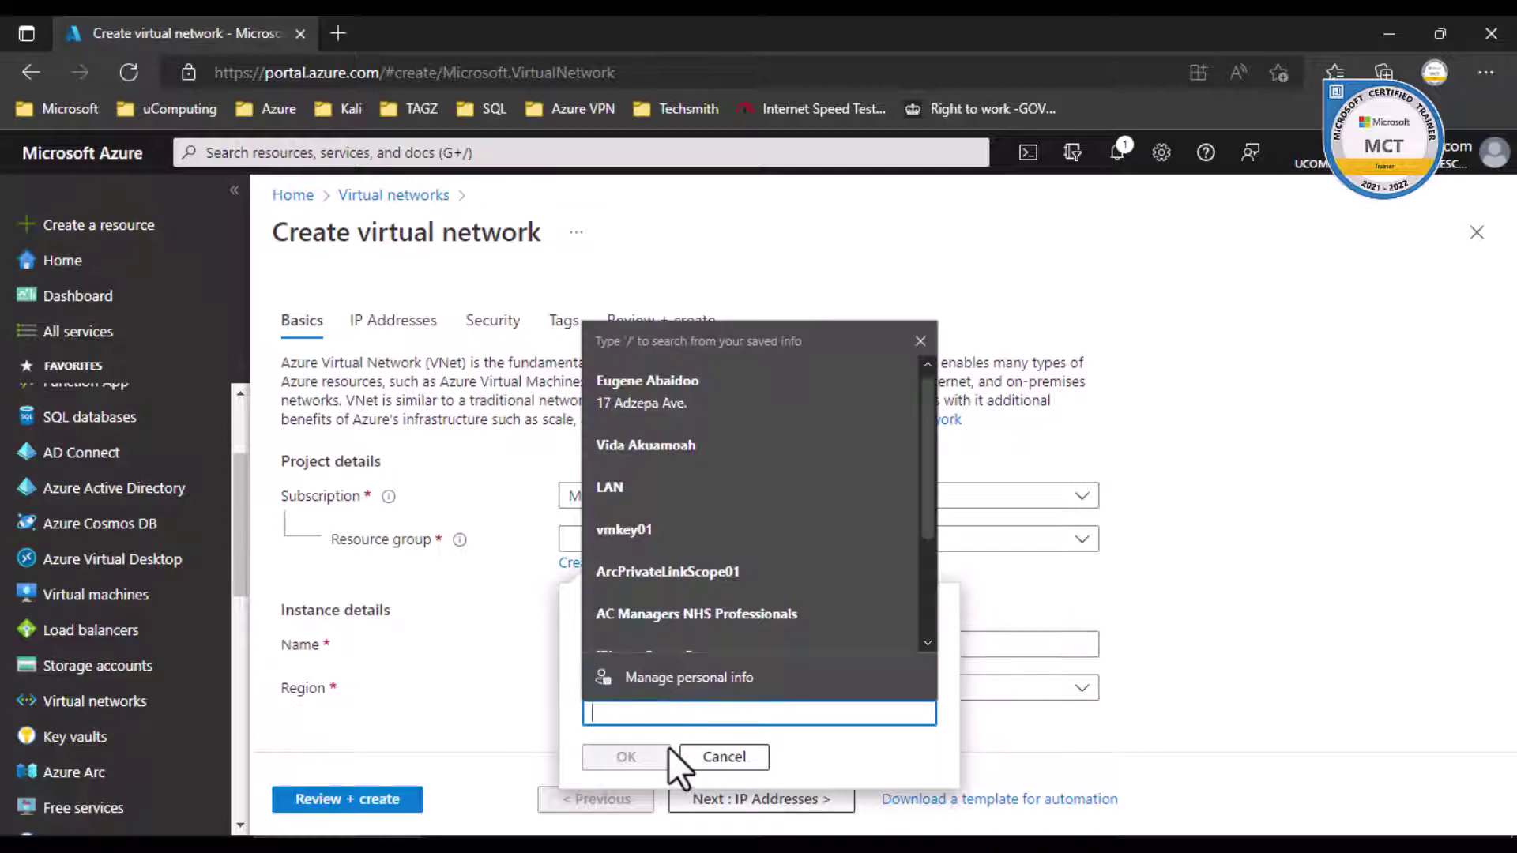
key("Escape")
type("vpn-de")
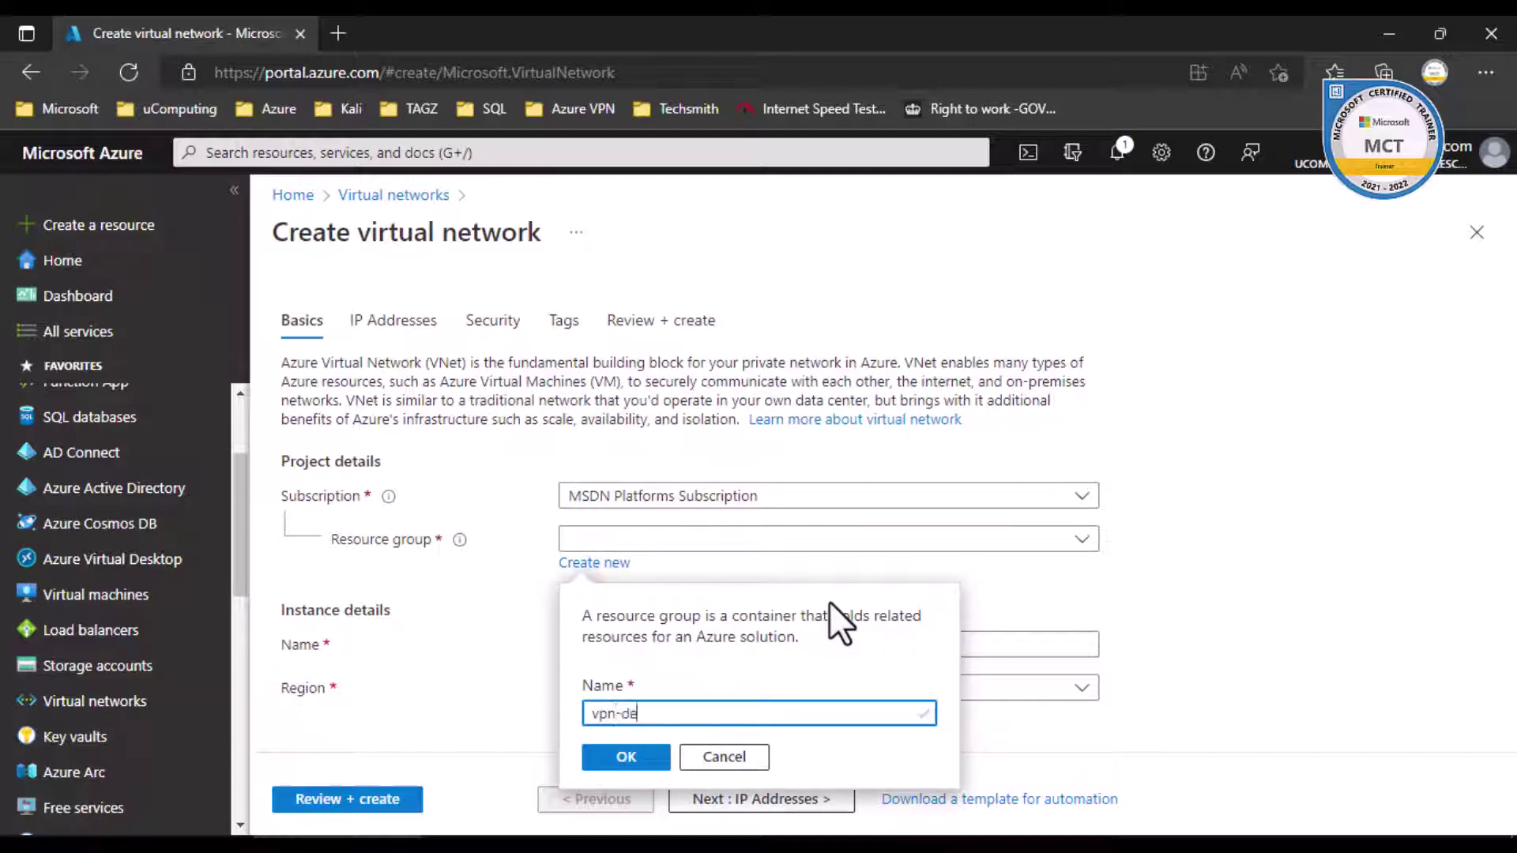
type("mo")
left_click(626, 757)
- Name the virtual network vpn-gateway-01 and set its region to East US
left_click(635, 644)
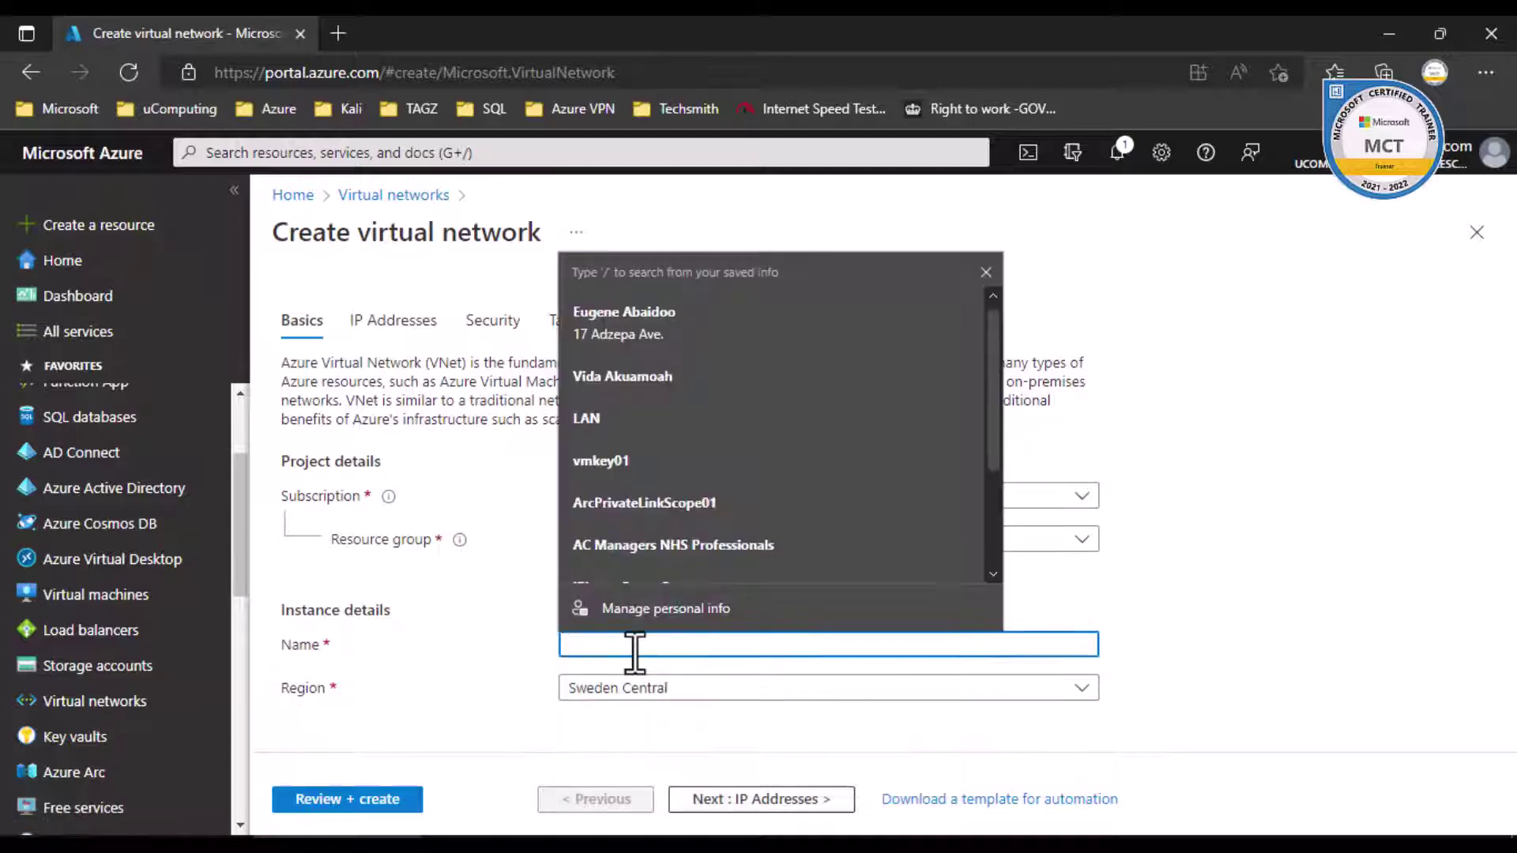
type("vpn-gateway-01")
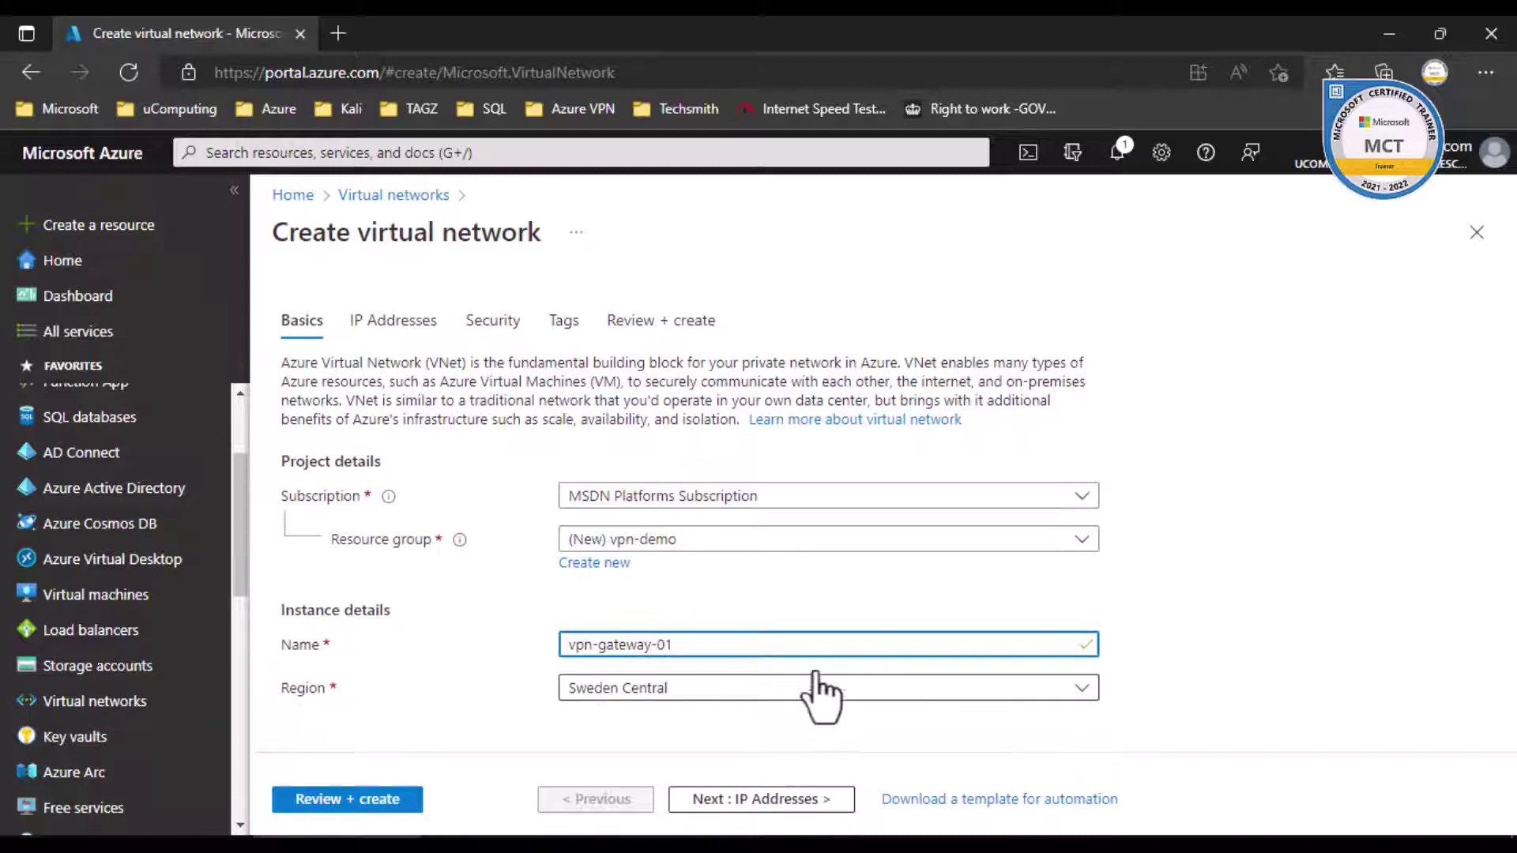
left_click(698, 692)
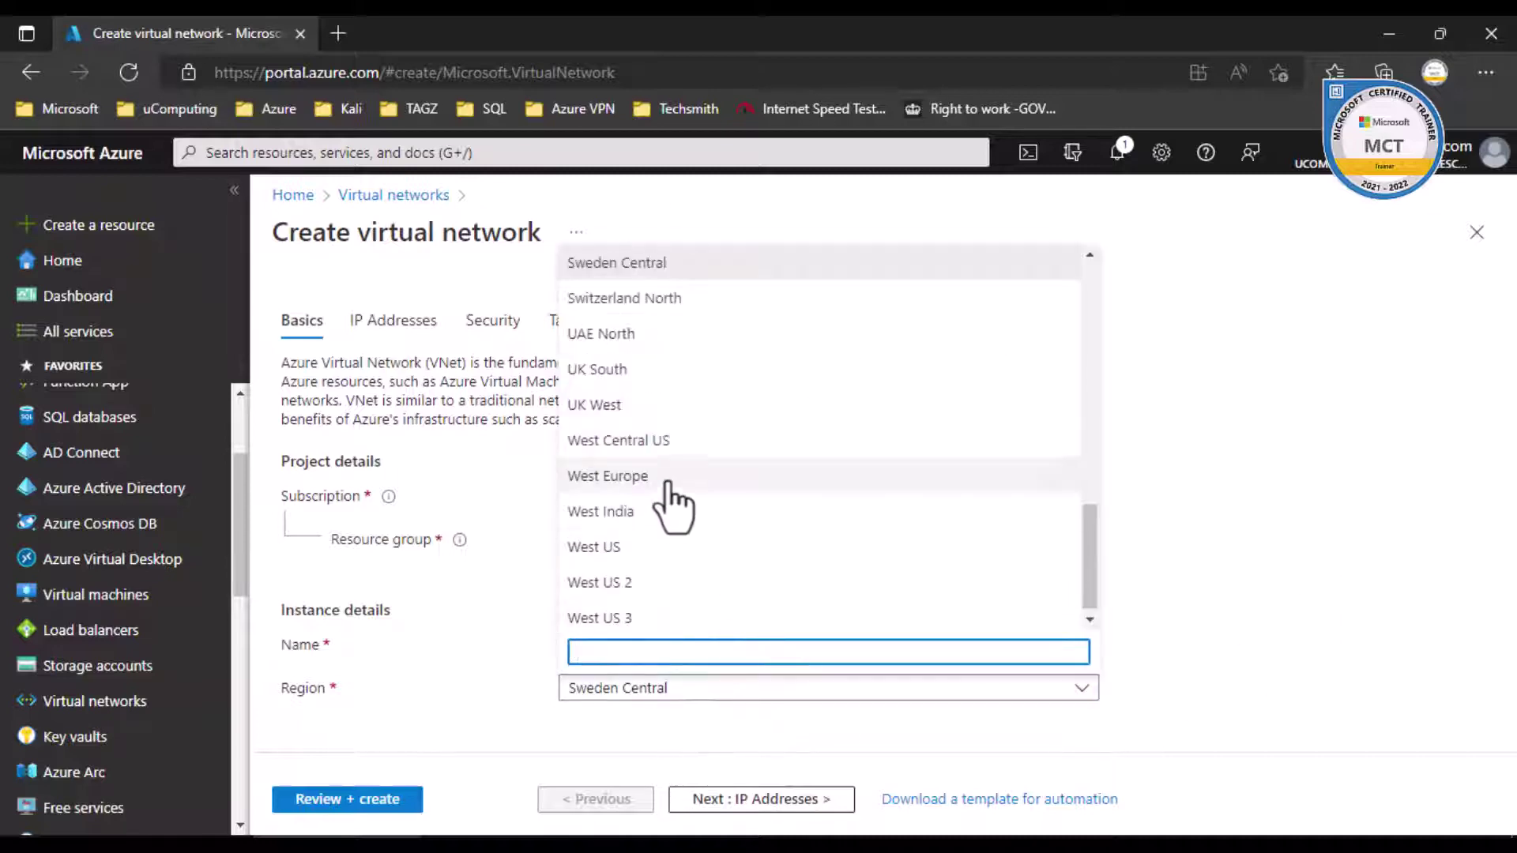
scroll(779, 443, "up", 5)
scroll(778, 443, "up", 5)
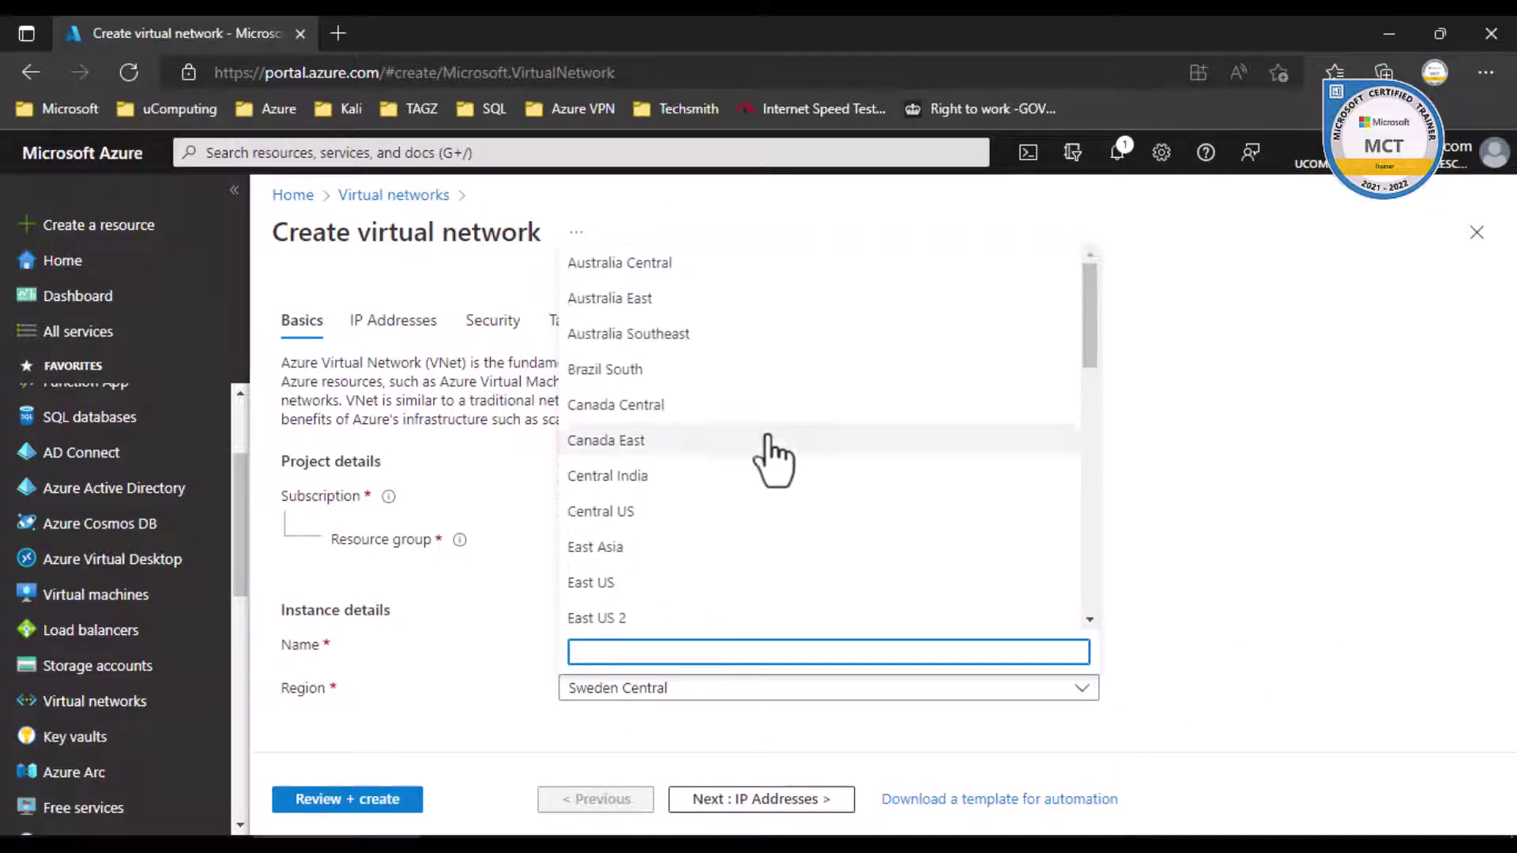
left_click(603, 583)
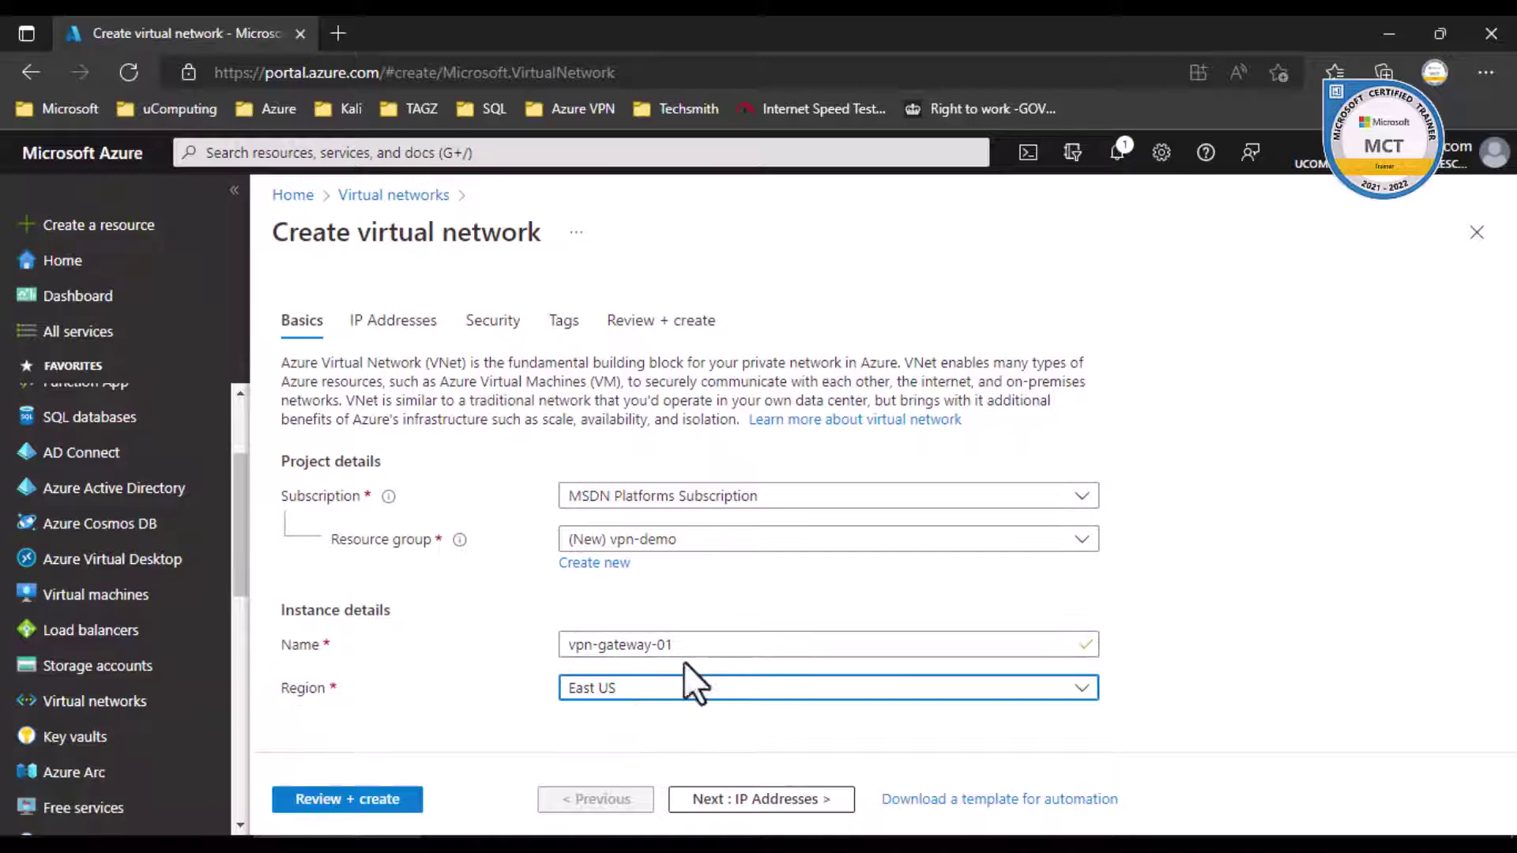
- Go through the IP address, security and tag settings, keeping the default address space and subnet, and create the virtual network
left_click(781, 804)
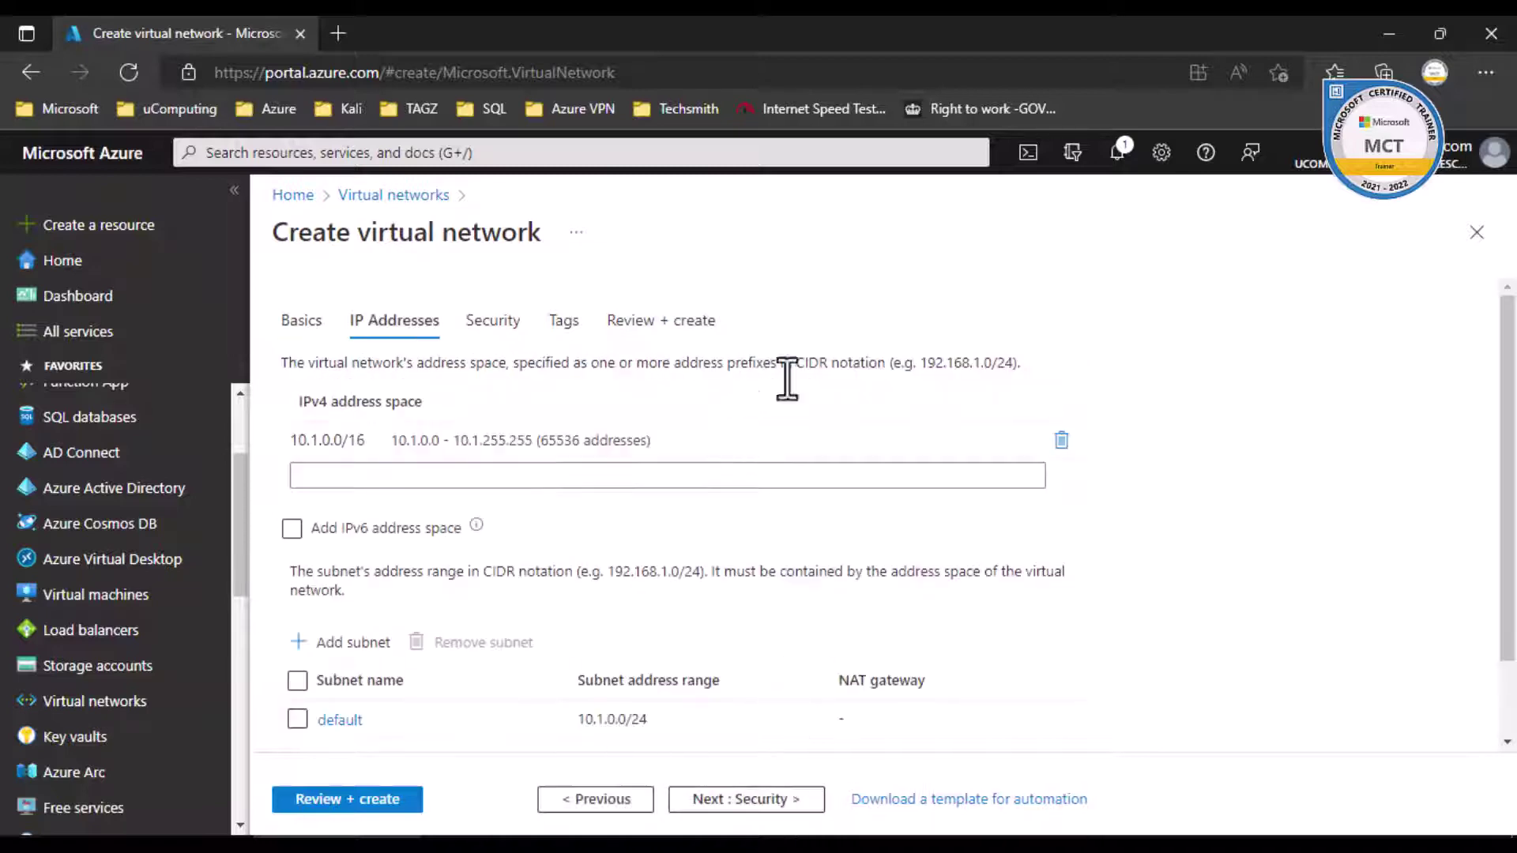
scroll(1307, 467, "down", 2)
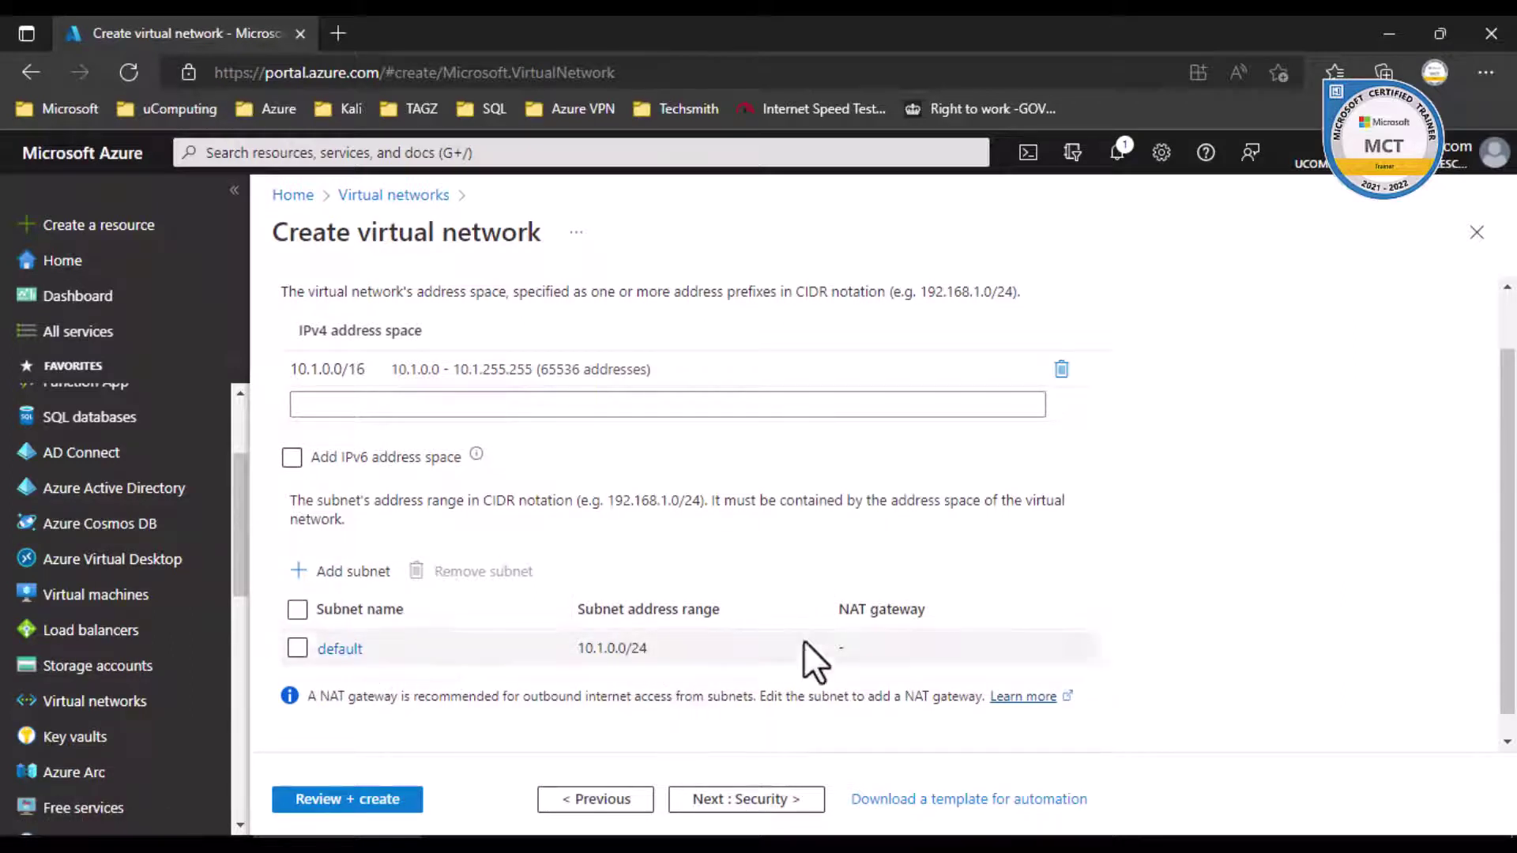
left_click(739, 800)
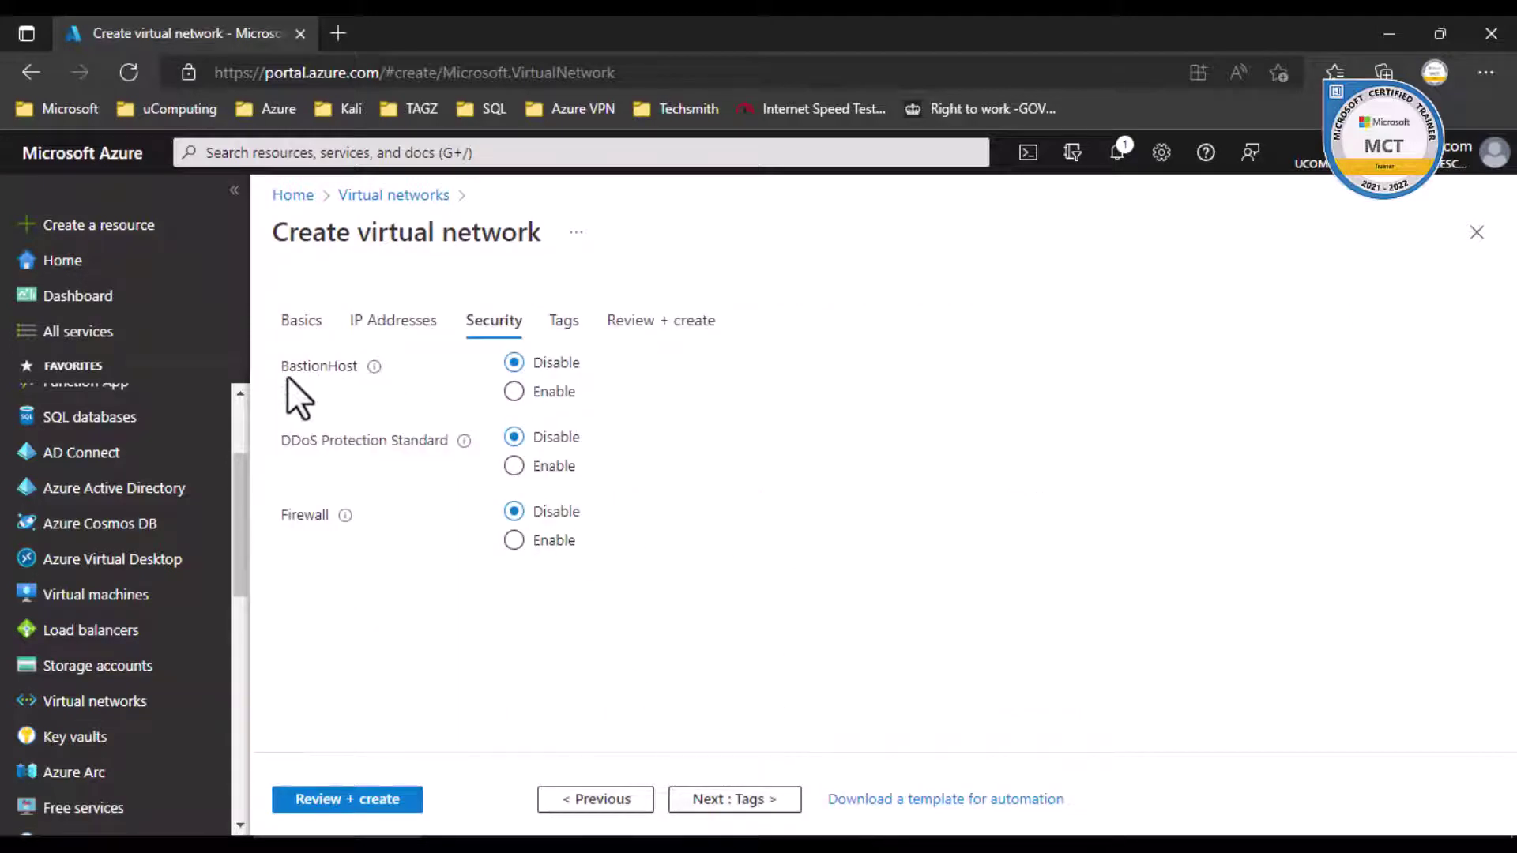
left_click(514, 466)
left_click(728, 806)
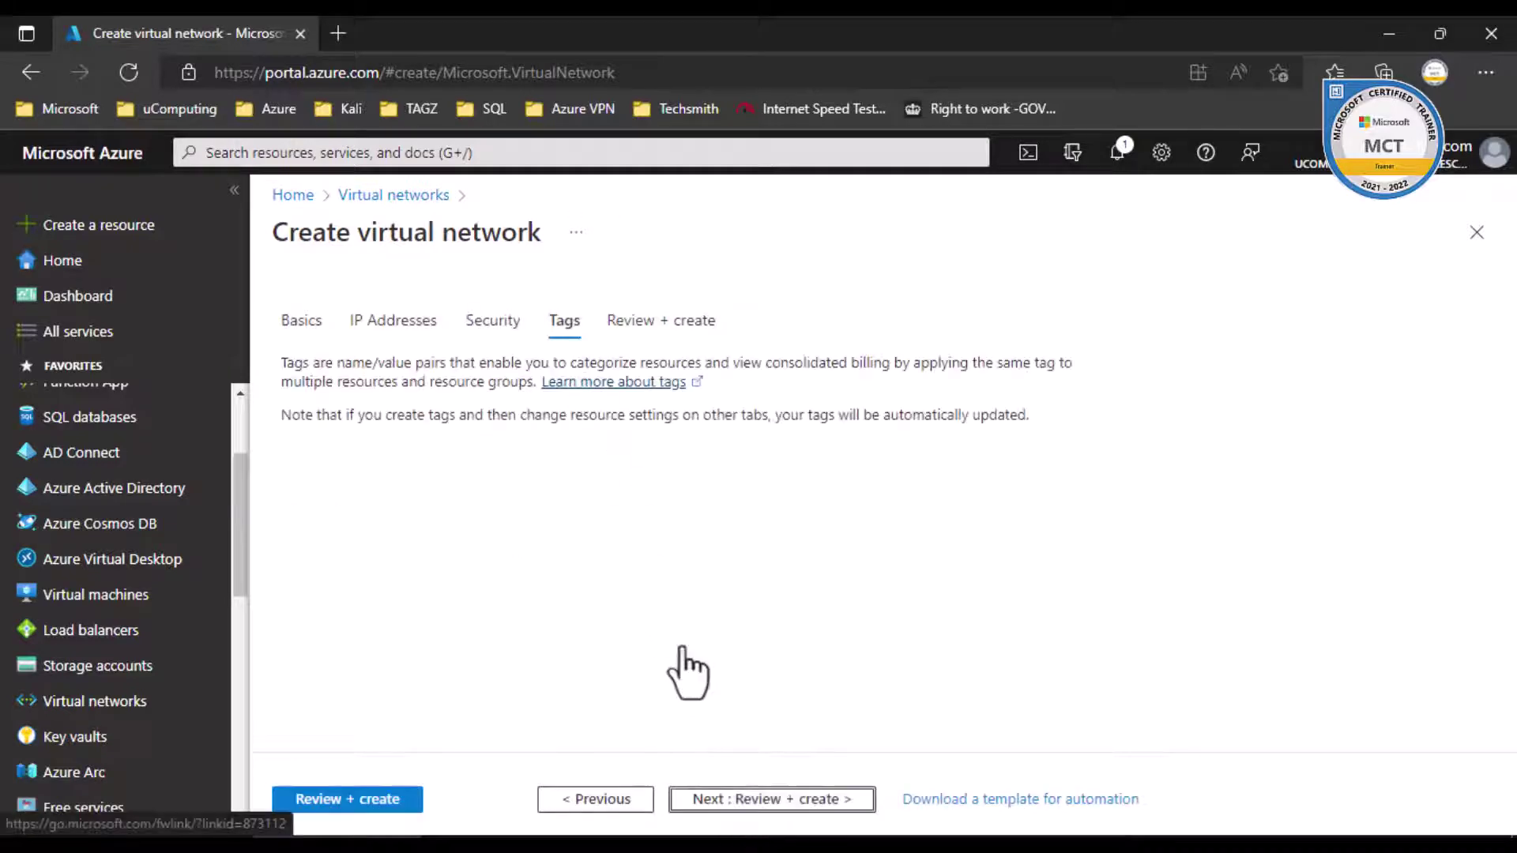
left_click(749, 806)
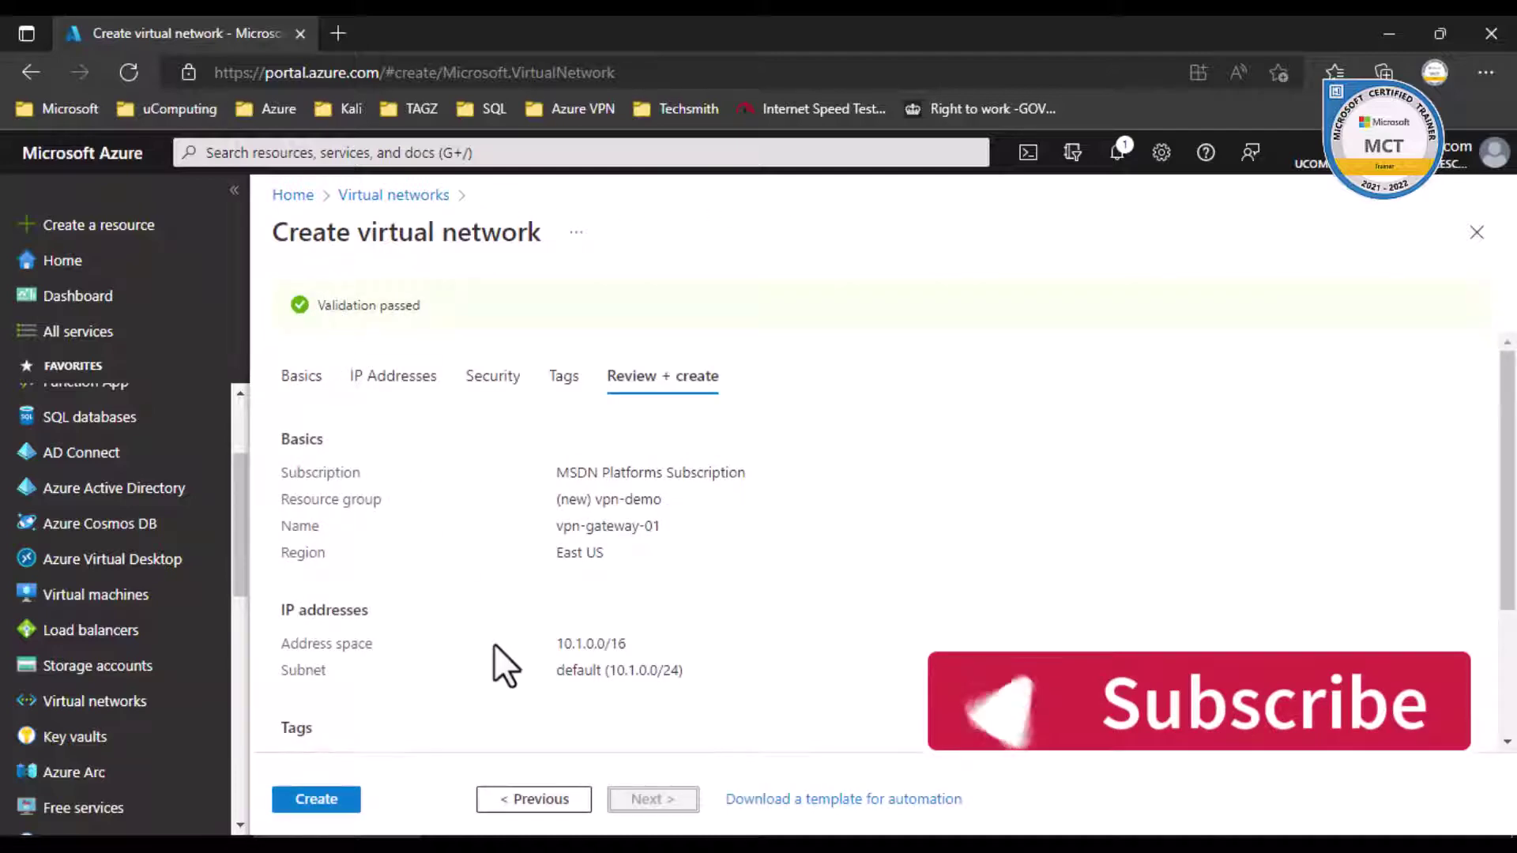
left_click(329, 804)
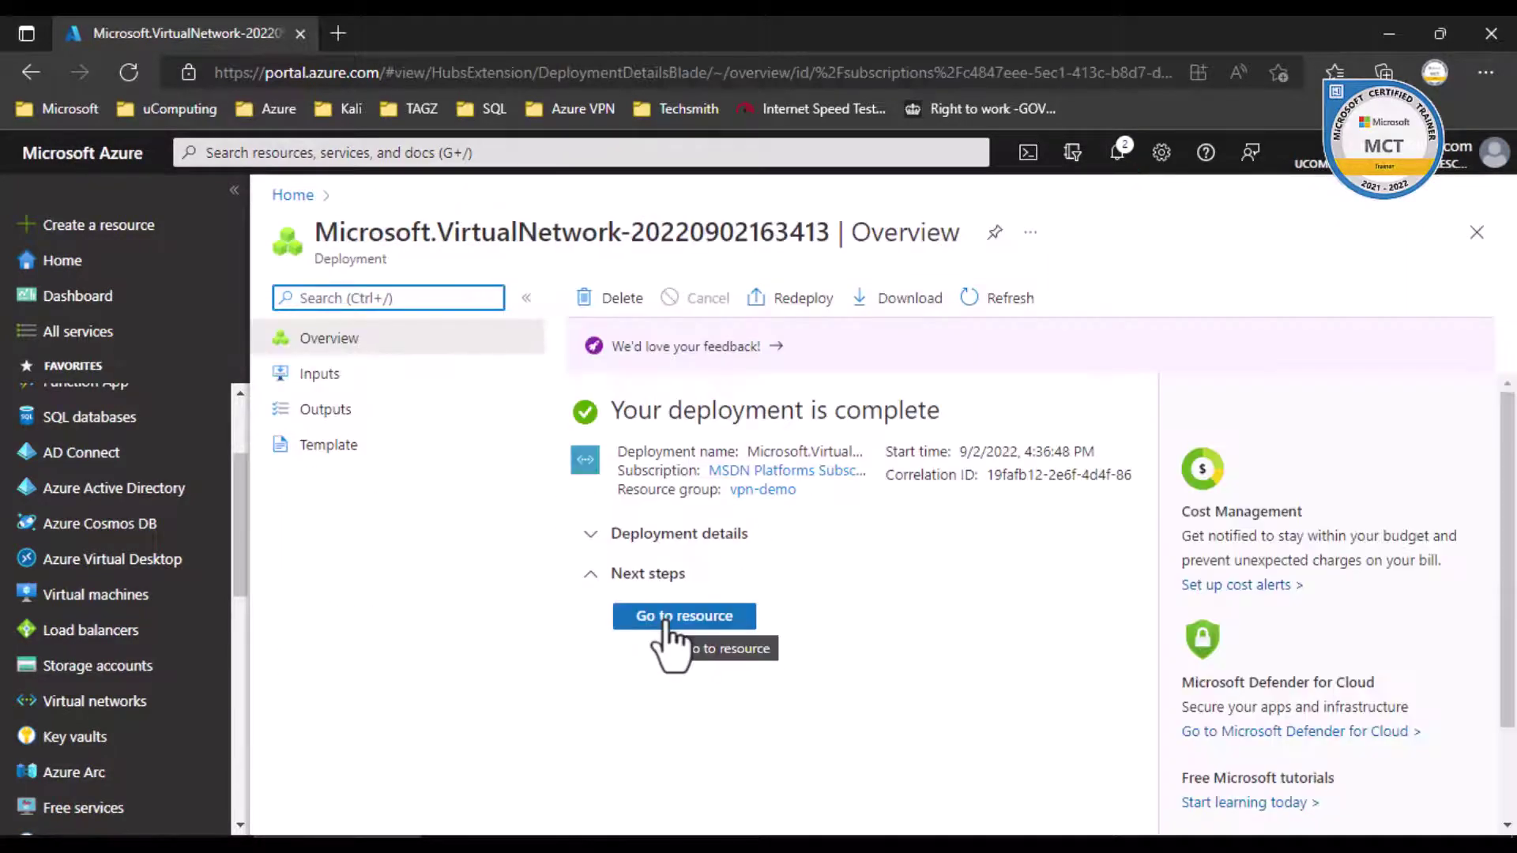
- Open the deployed virtual network and look over its overview details
left_click(668, 621)
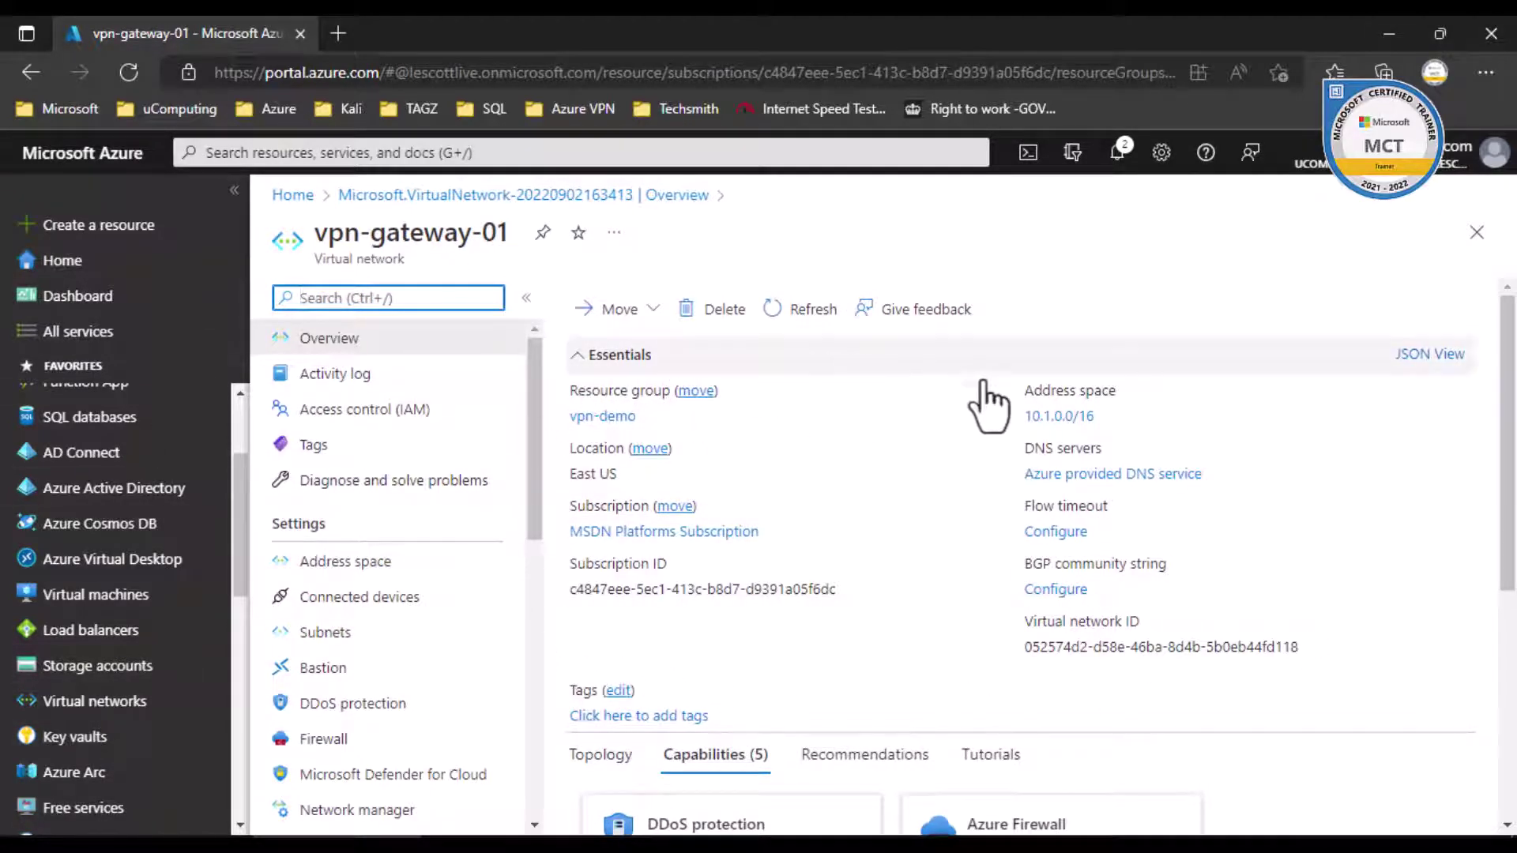
mouse_move(1102, 658)
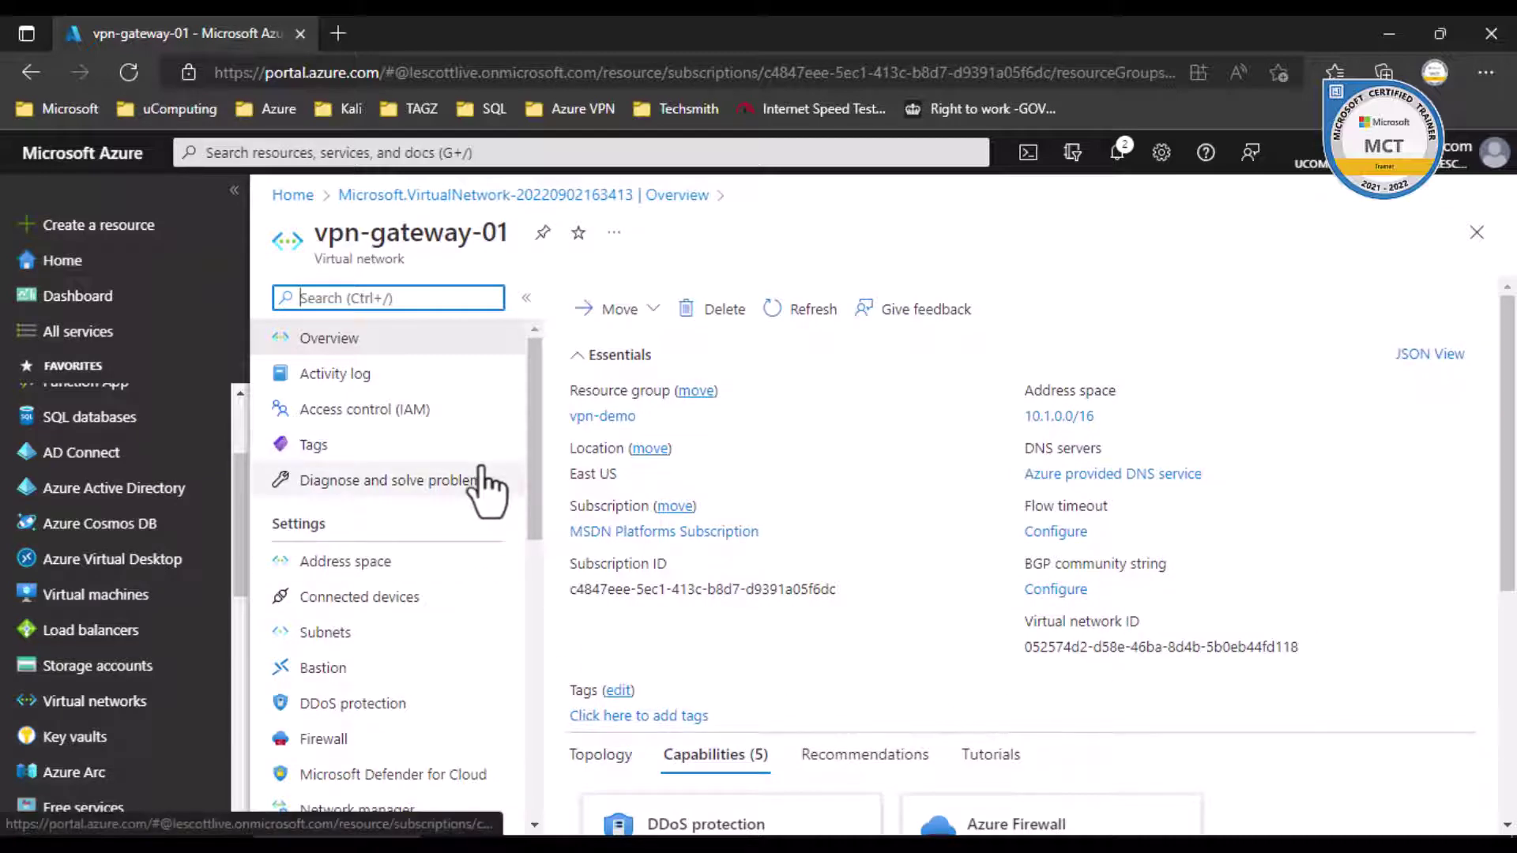
left_click_drag(534, 394, 536, 358)
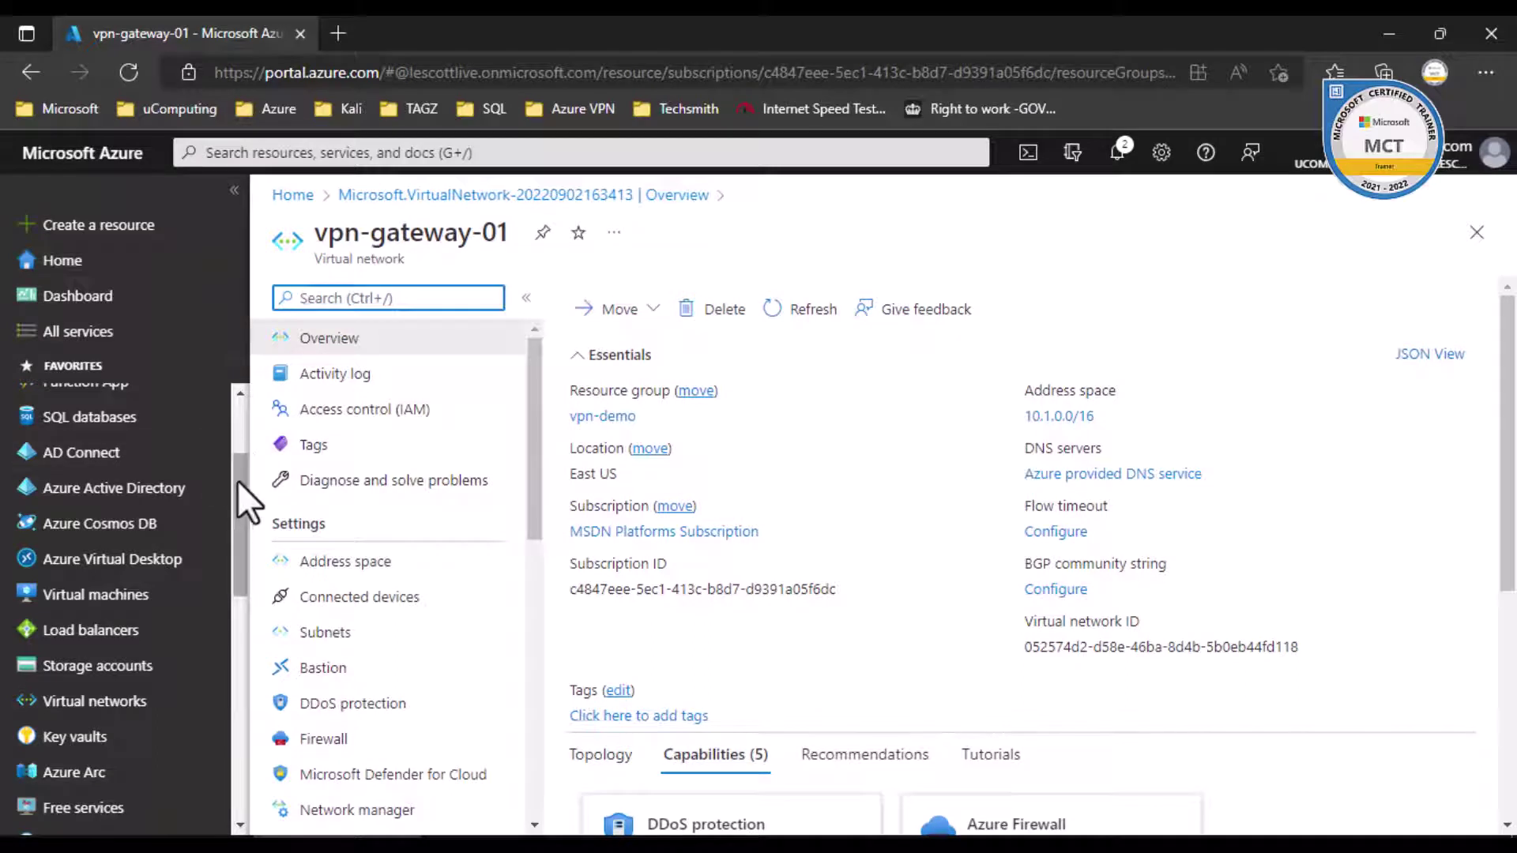
- Go to the virtual machines list and start creating a new Azure virtual machine
left_click_drag(237, 481, 234, 416)
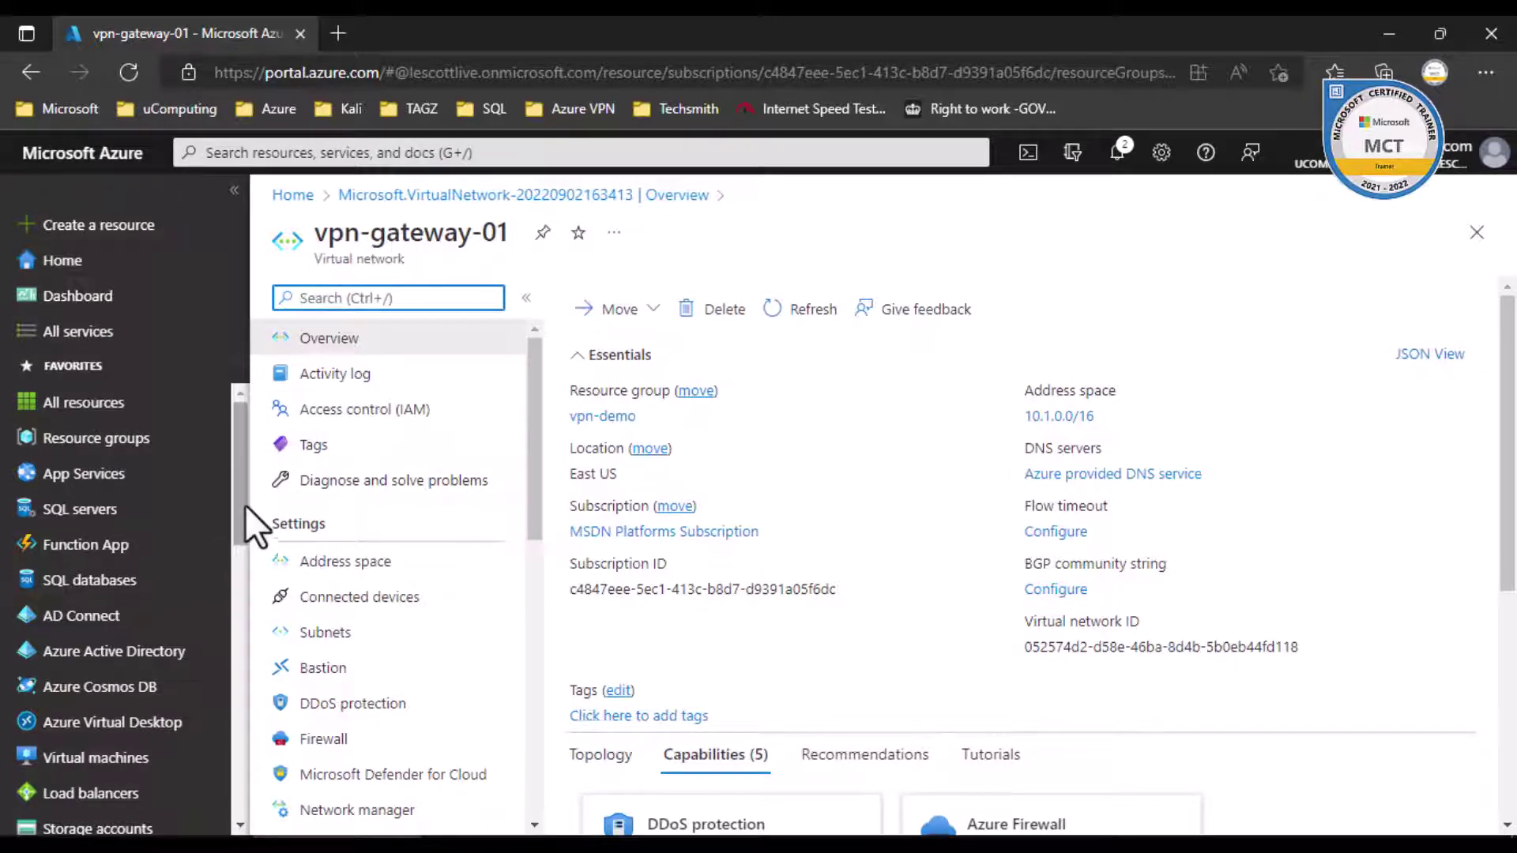
scroll(241, 498, "down", 1)
scroll(237, 486, "down", 3)
left_click(63, 628)
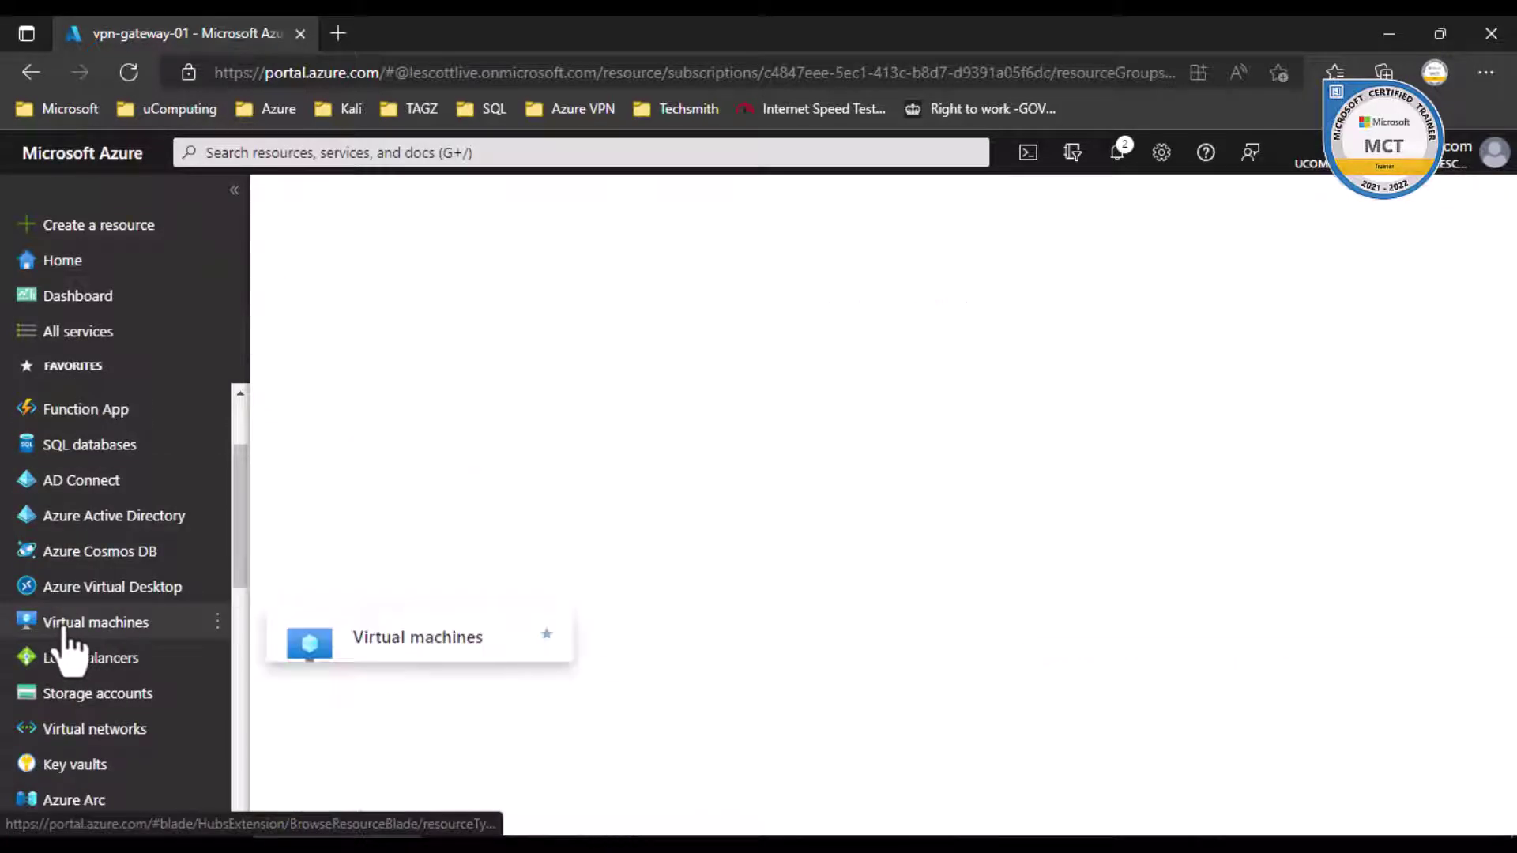
left_click(340, 300)
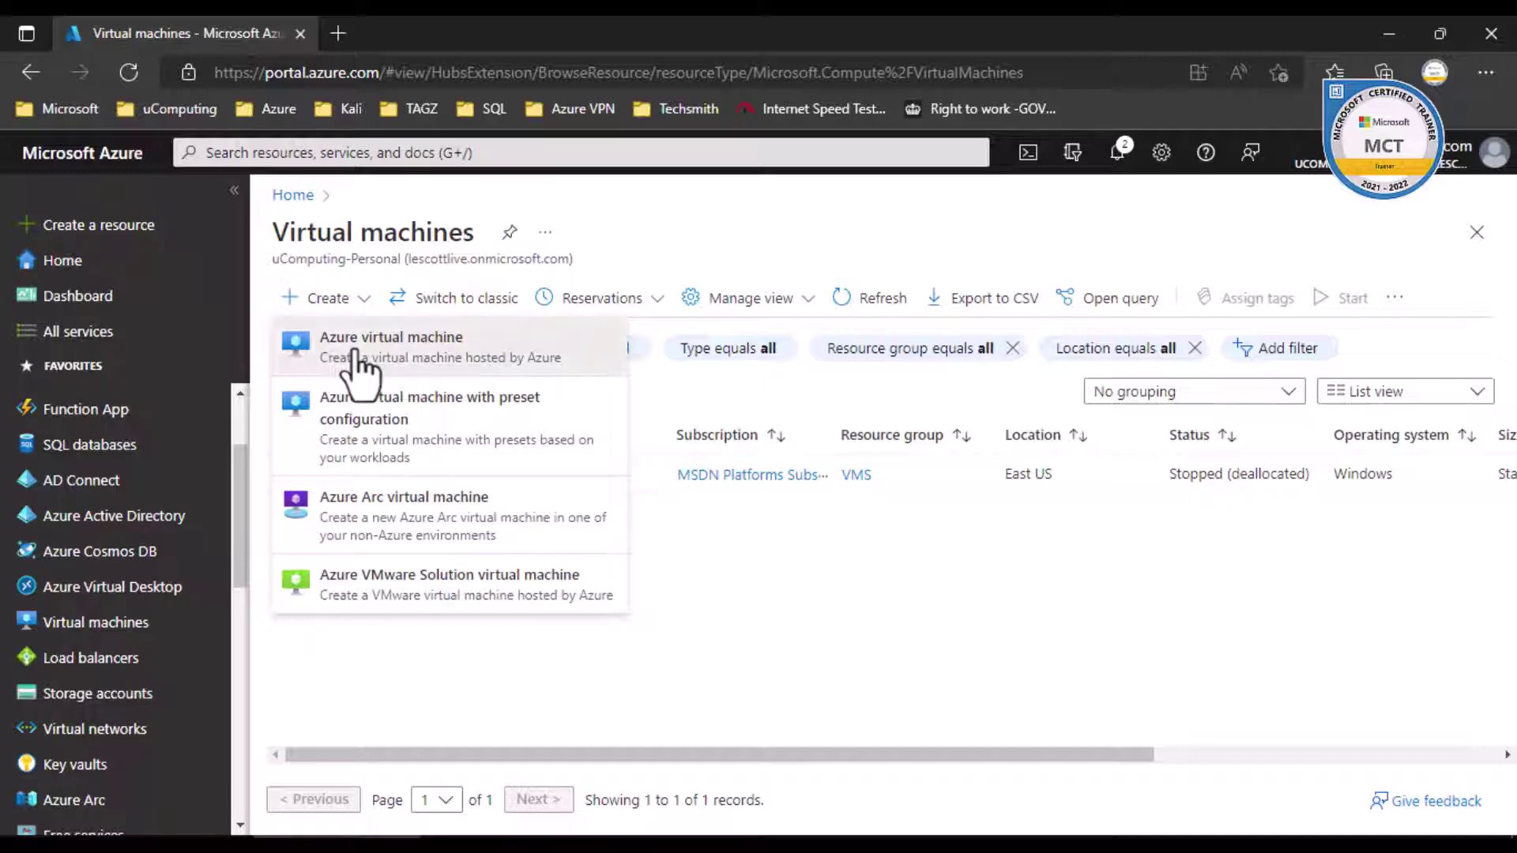
left_click(357, 365)
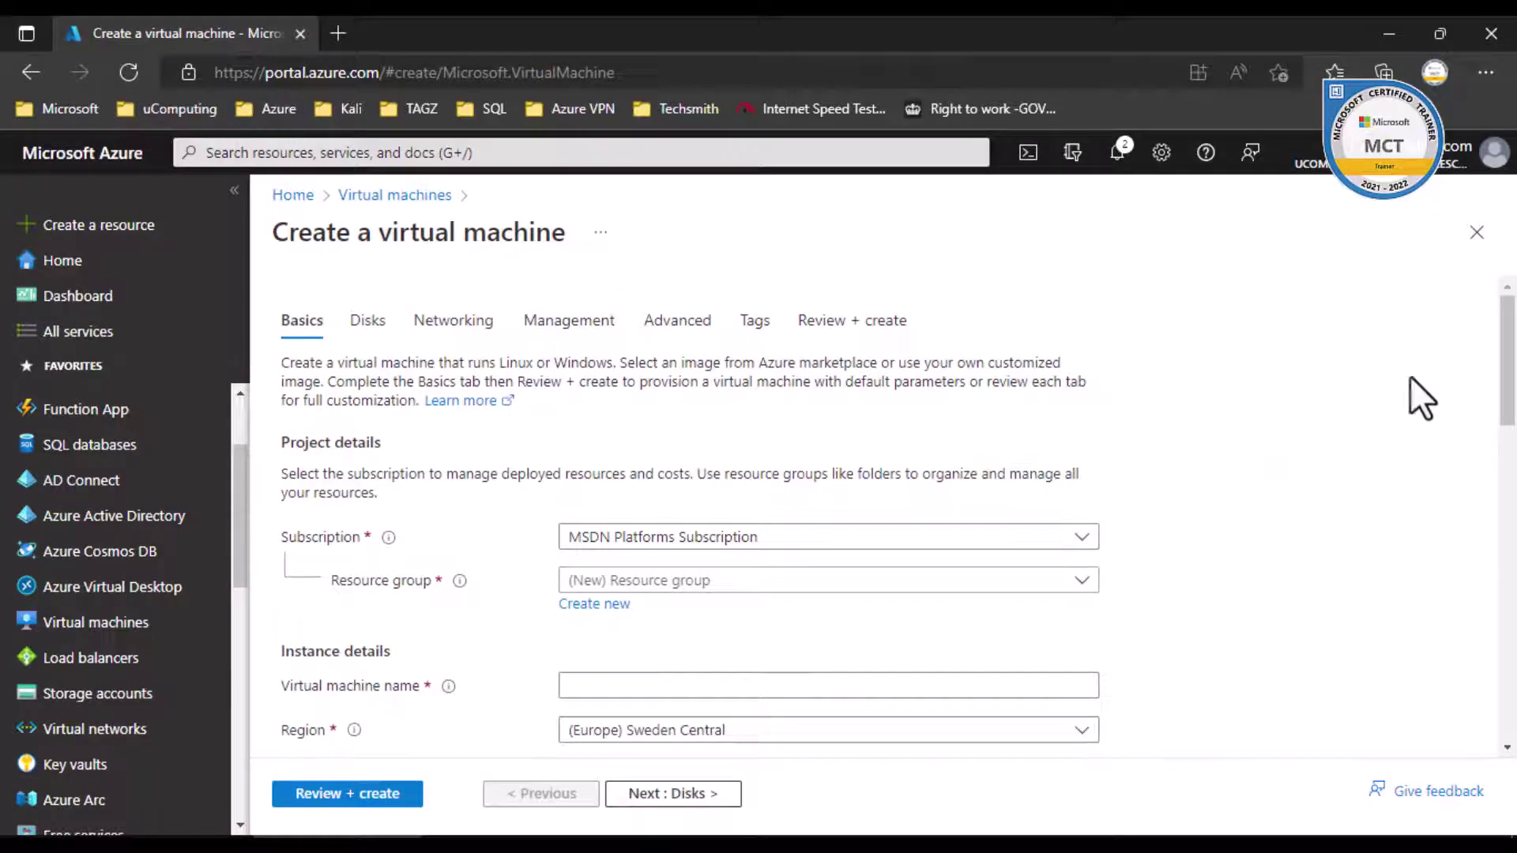
- Assign the virtual machine to the vpn-demo resource group and name it linuxvm01
mouse_move(1509, 385)
left_mouse_down()
mouse_move(1509, 407)
mouse_move(1511, 388)
left_mouse_up()
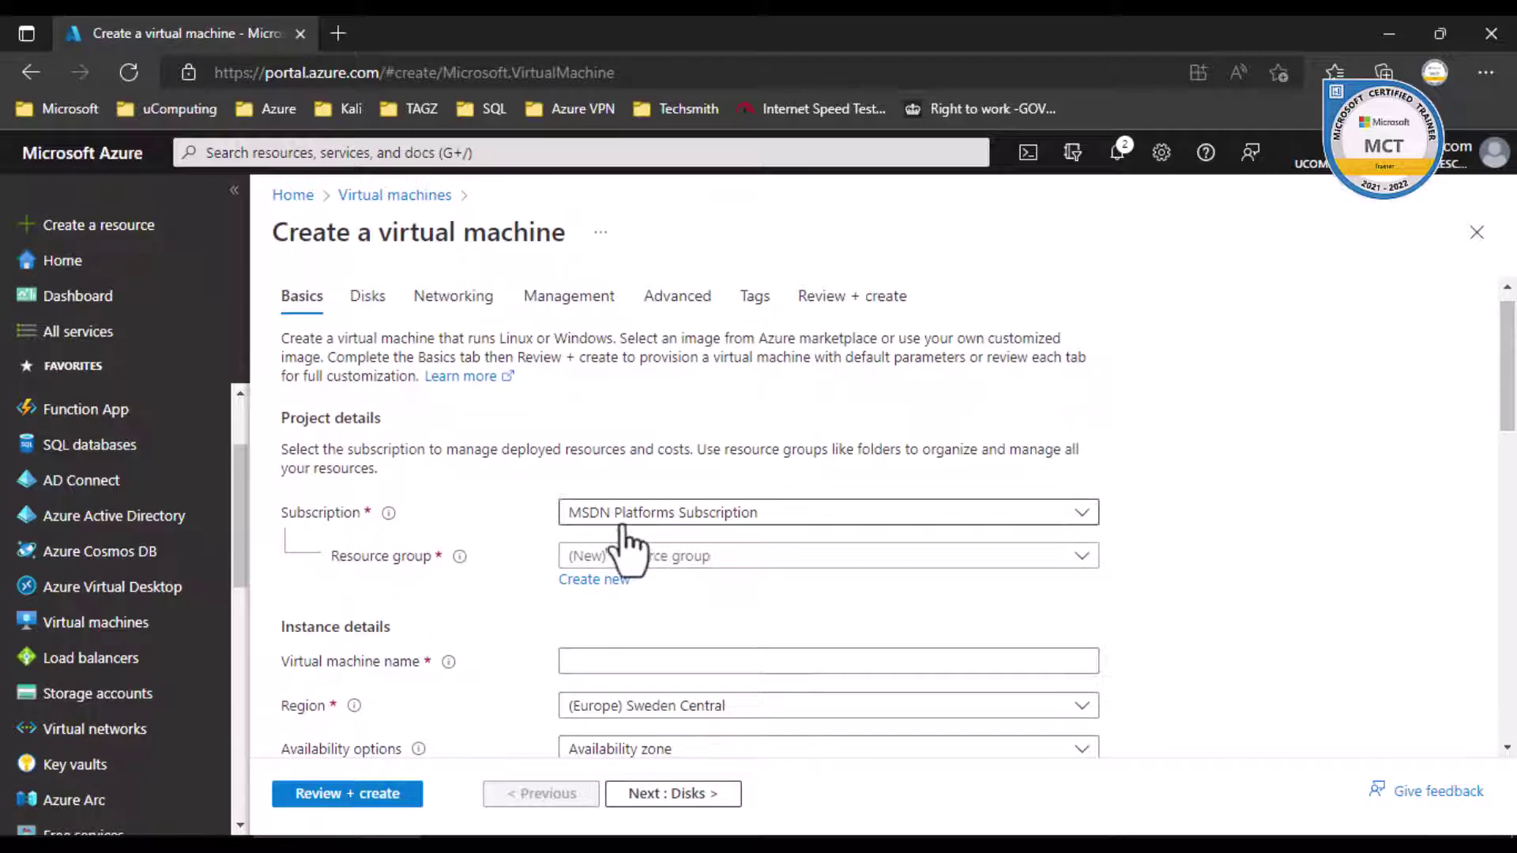
mouse_move(388, 515)
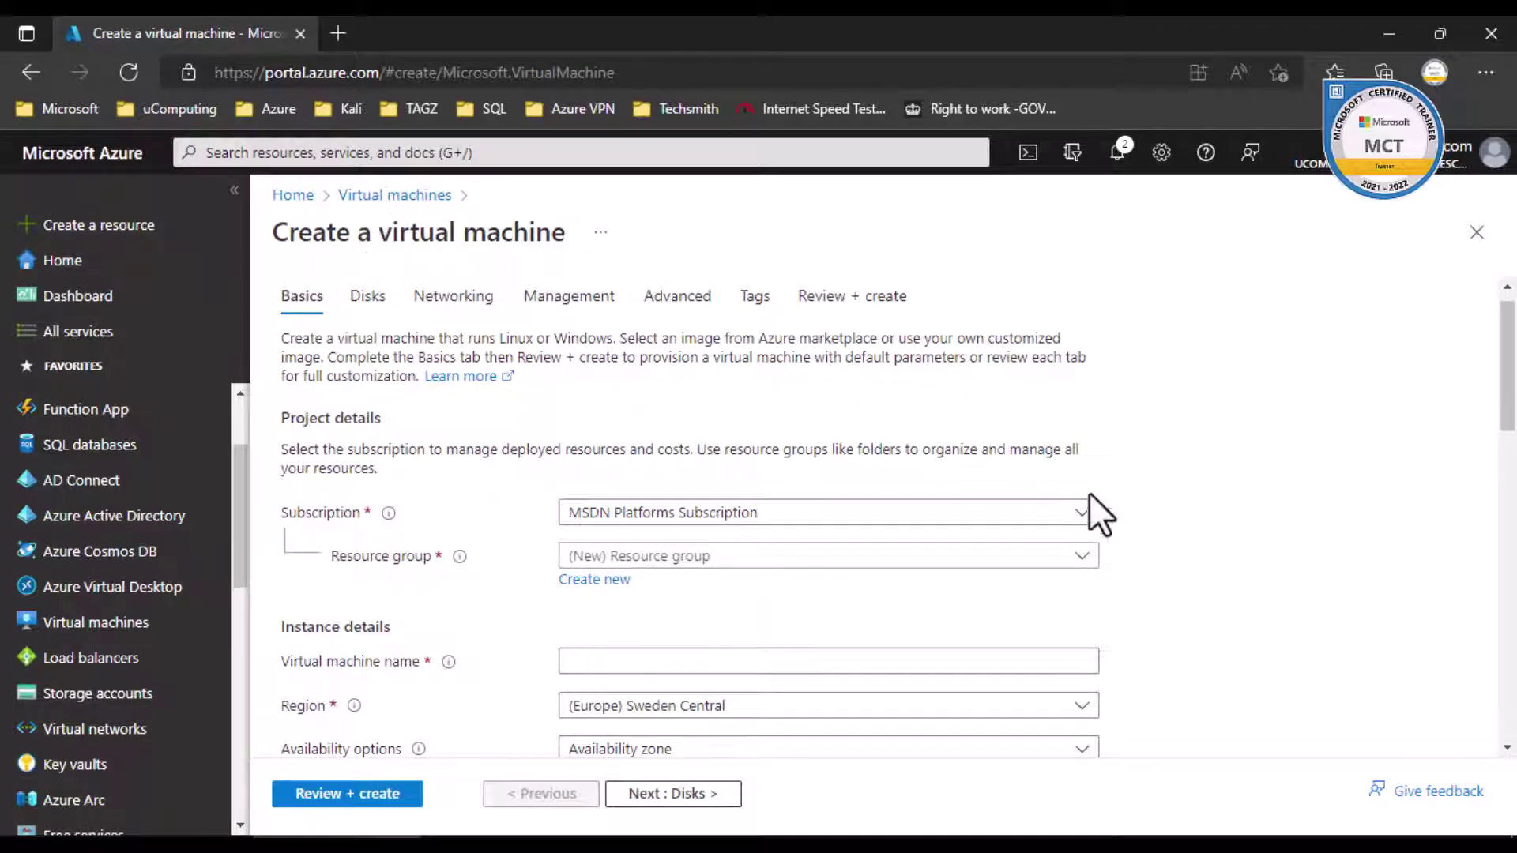
left_click(720, 560)
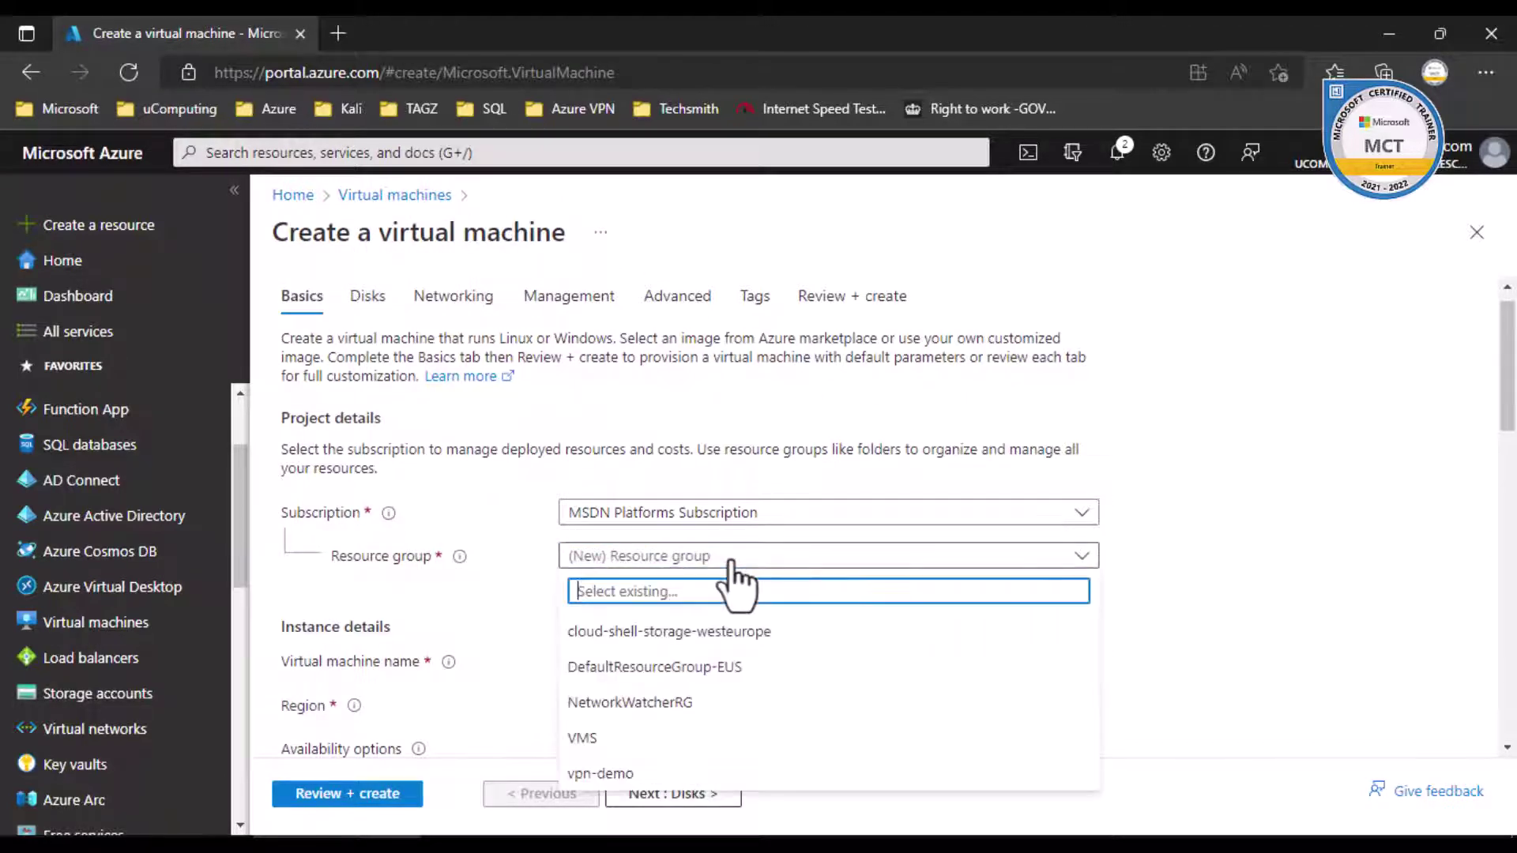
left_click(634, 776)
scroll(830, 532, "down", 3)
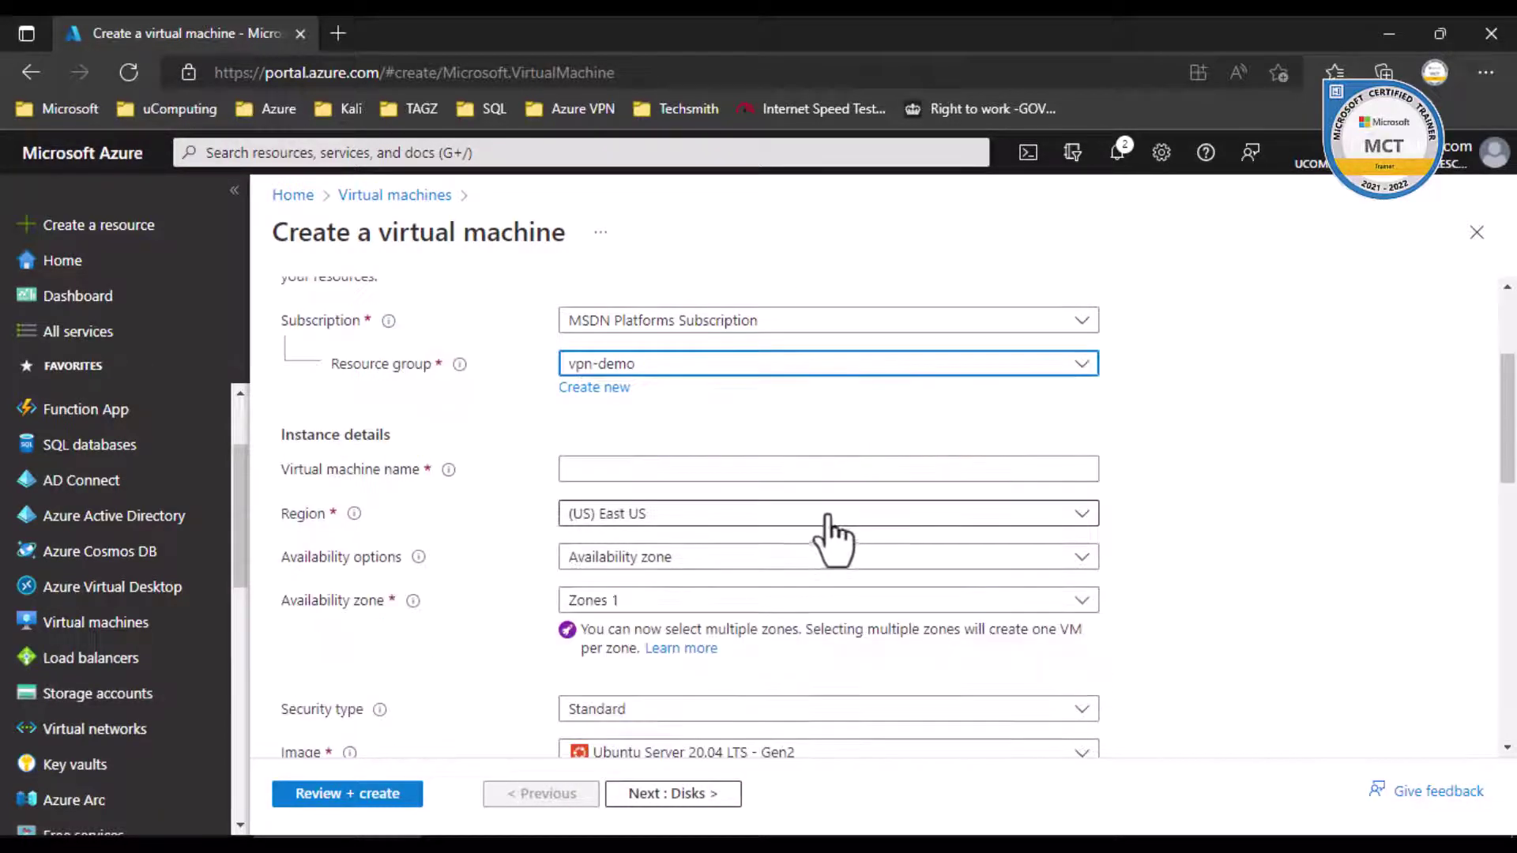
left_click(614, 470)
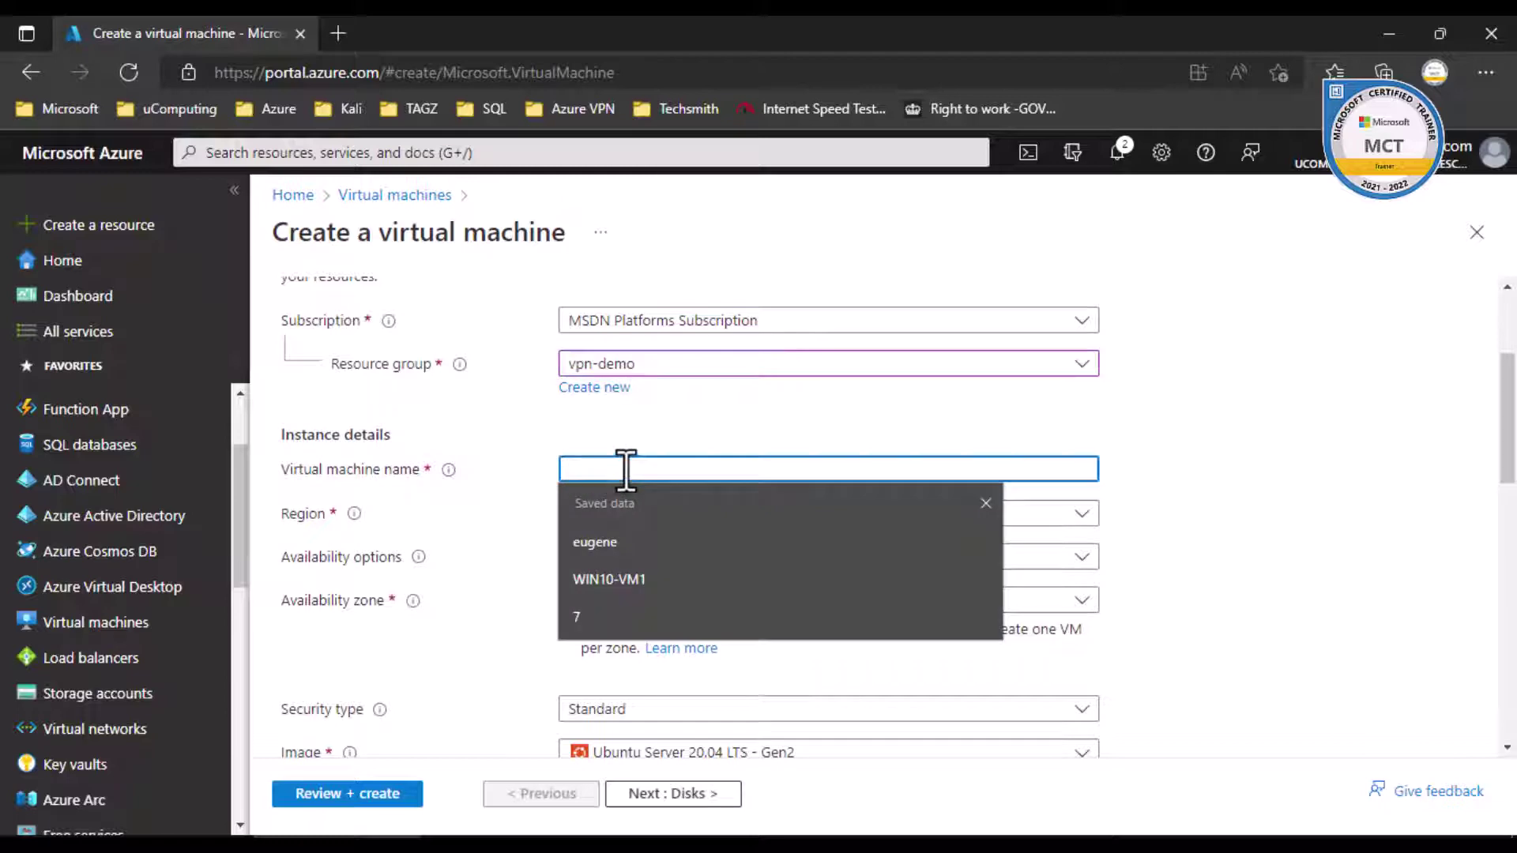
type("l")
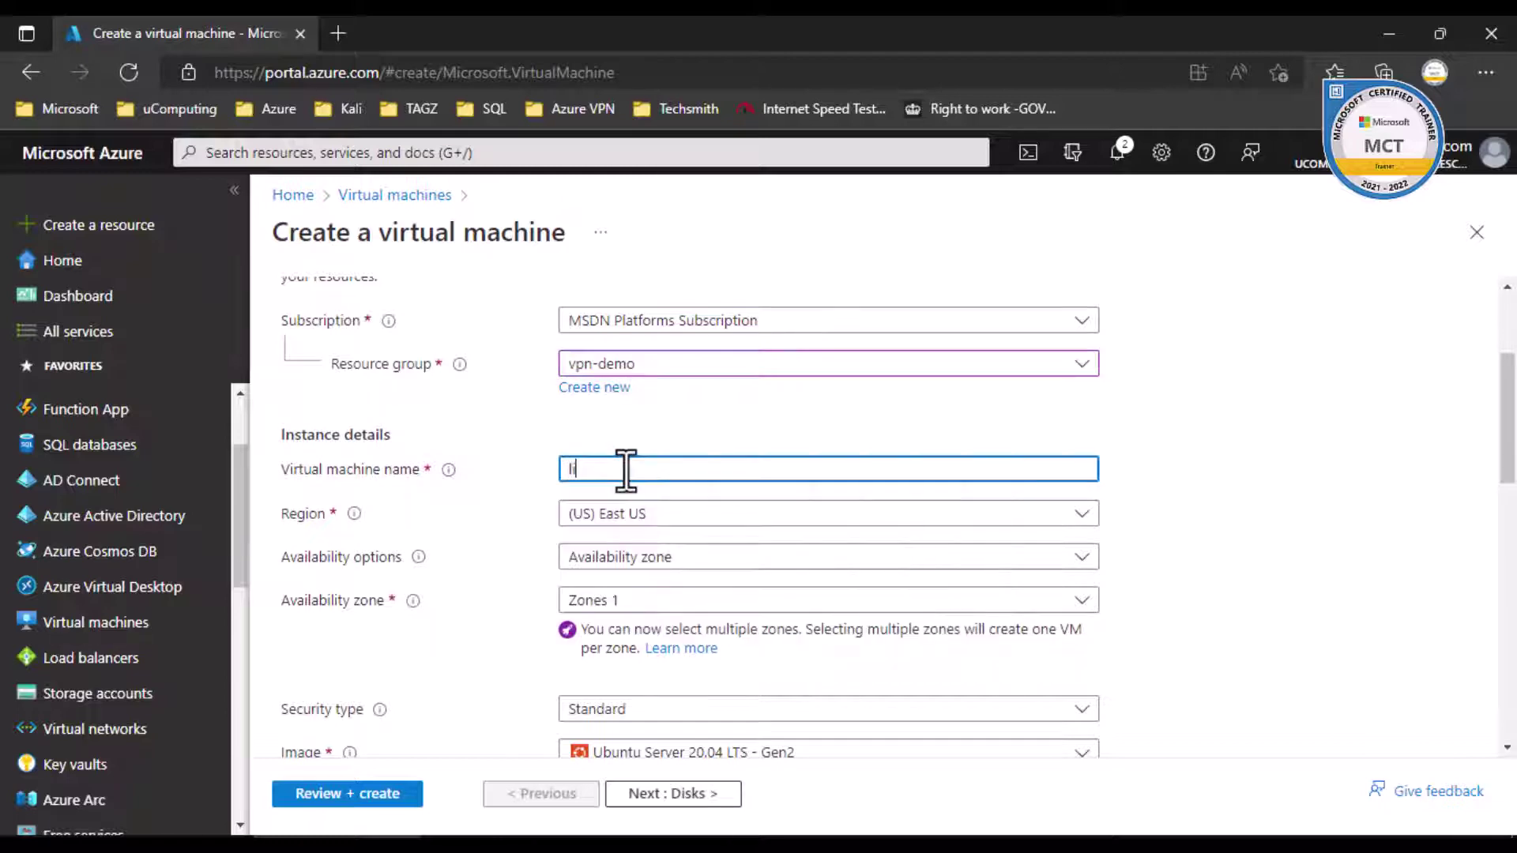
type("inuxvm01")
- Set the virtual machine's availability options to No infrastructure redundancy required
left_click(711, 557)
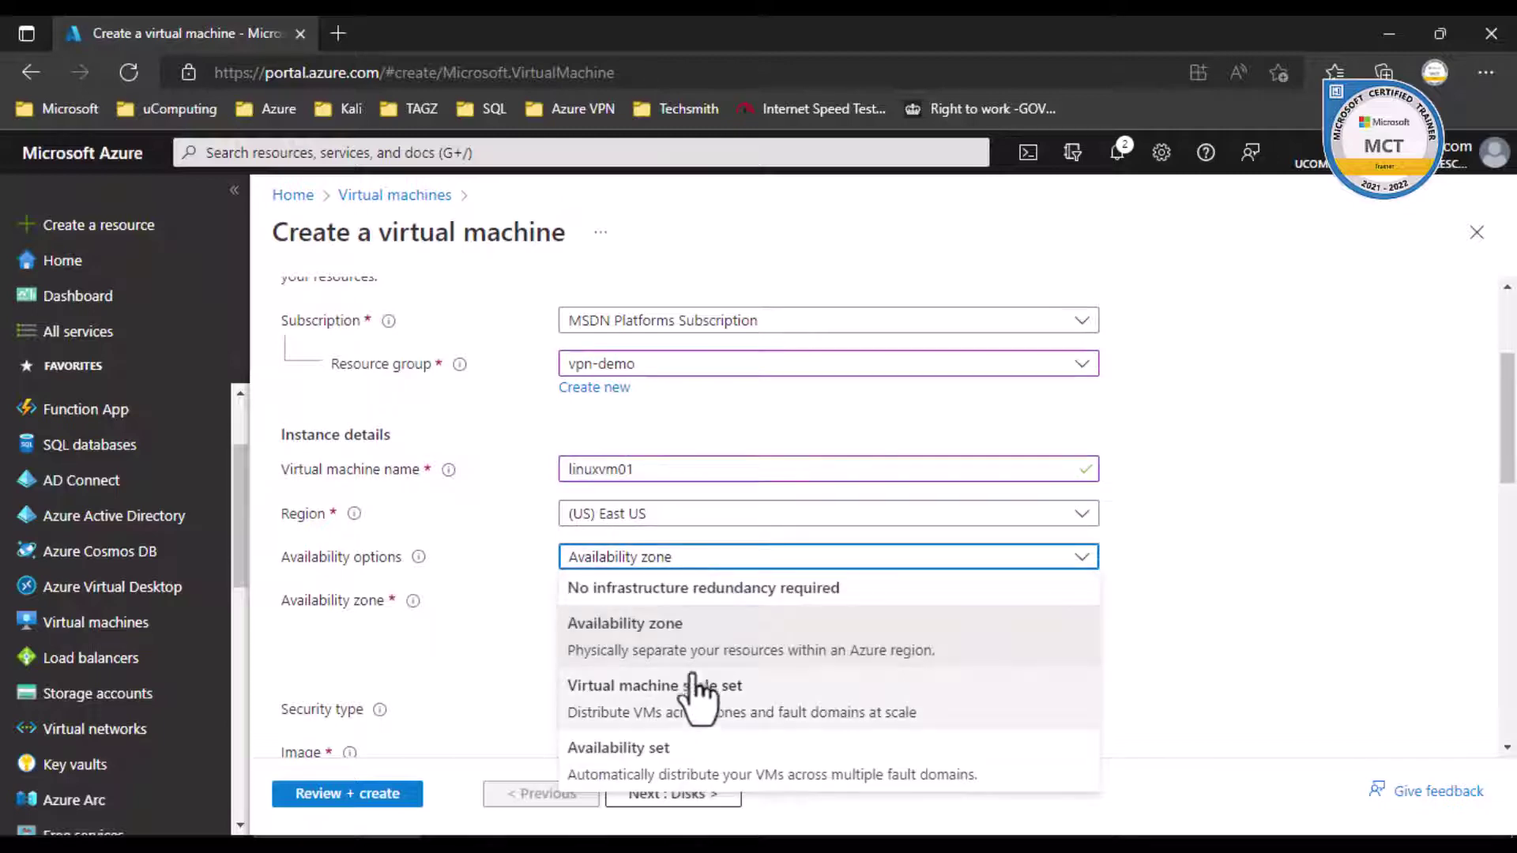
left_click(678, 591)
scroll(1192, 534, "down", 1)
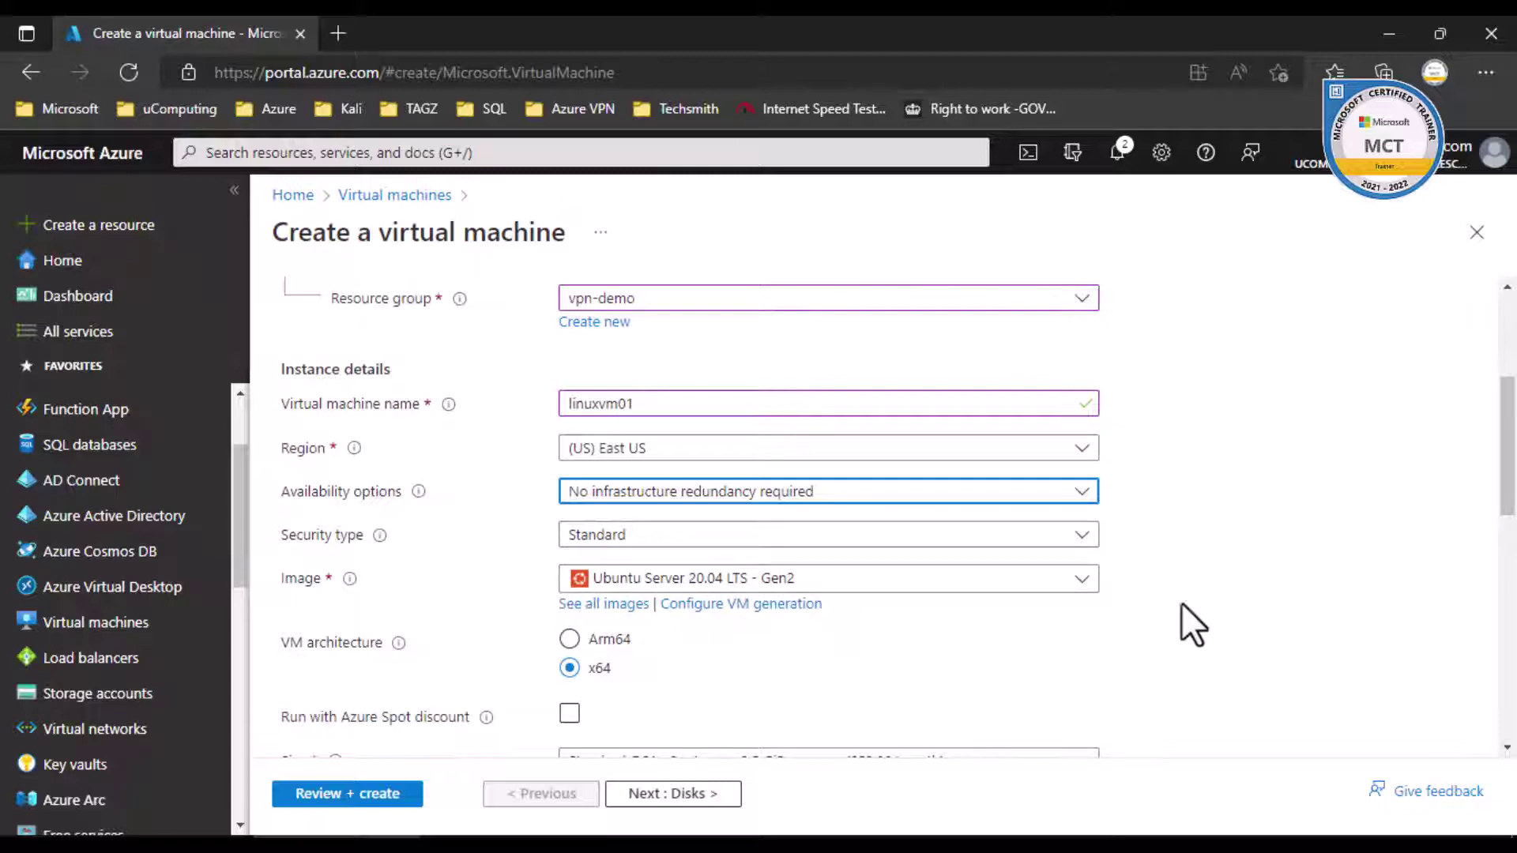
- Set the administrator account's authentication type to Password for the new virtual machine
scroll(1271, 584, "down", 2)
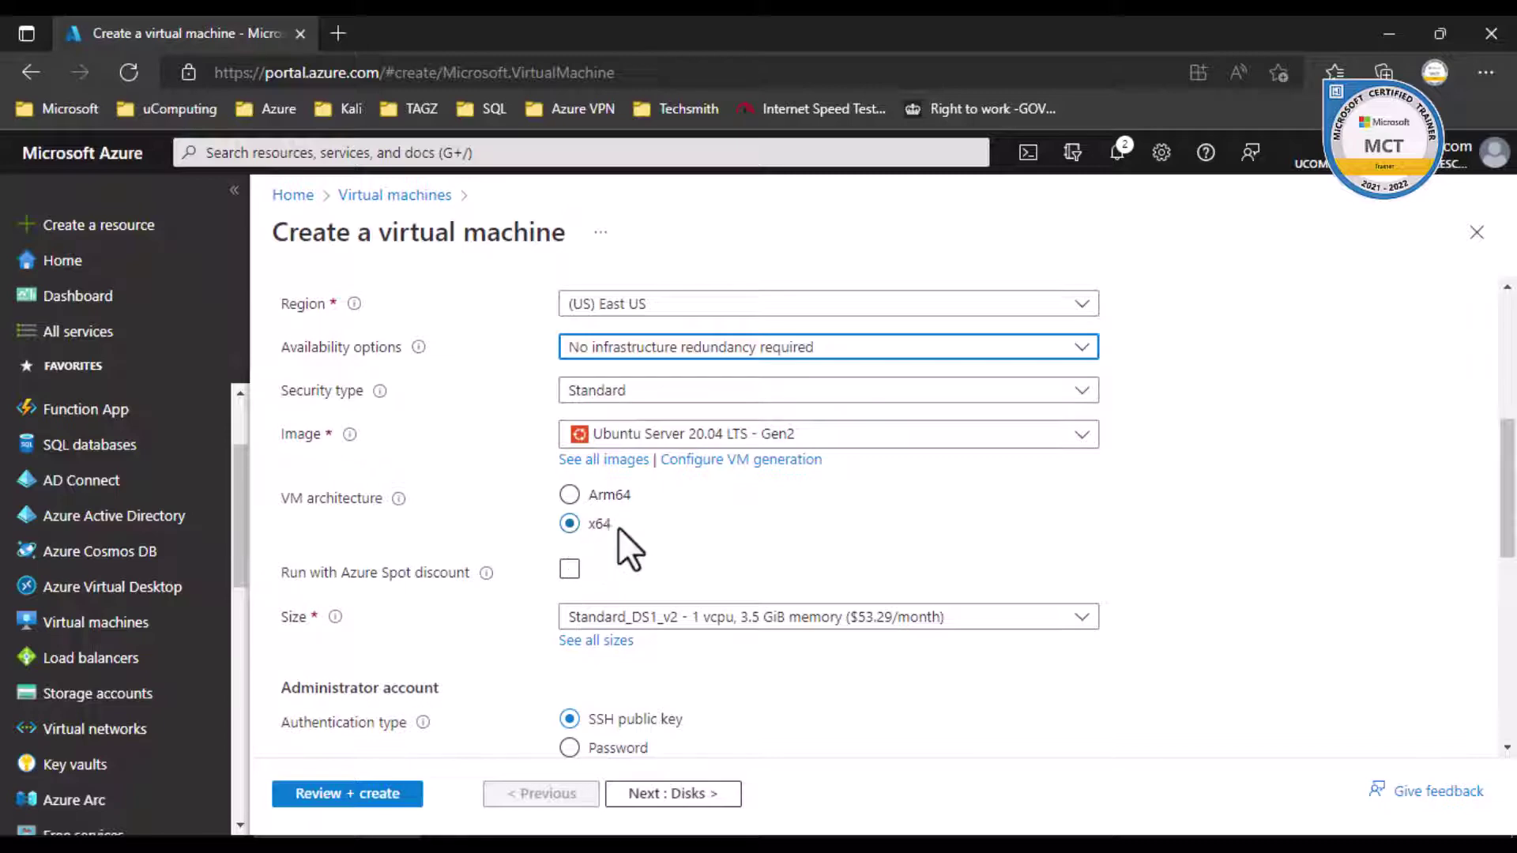
scroll(885, 535, "down", 2)
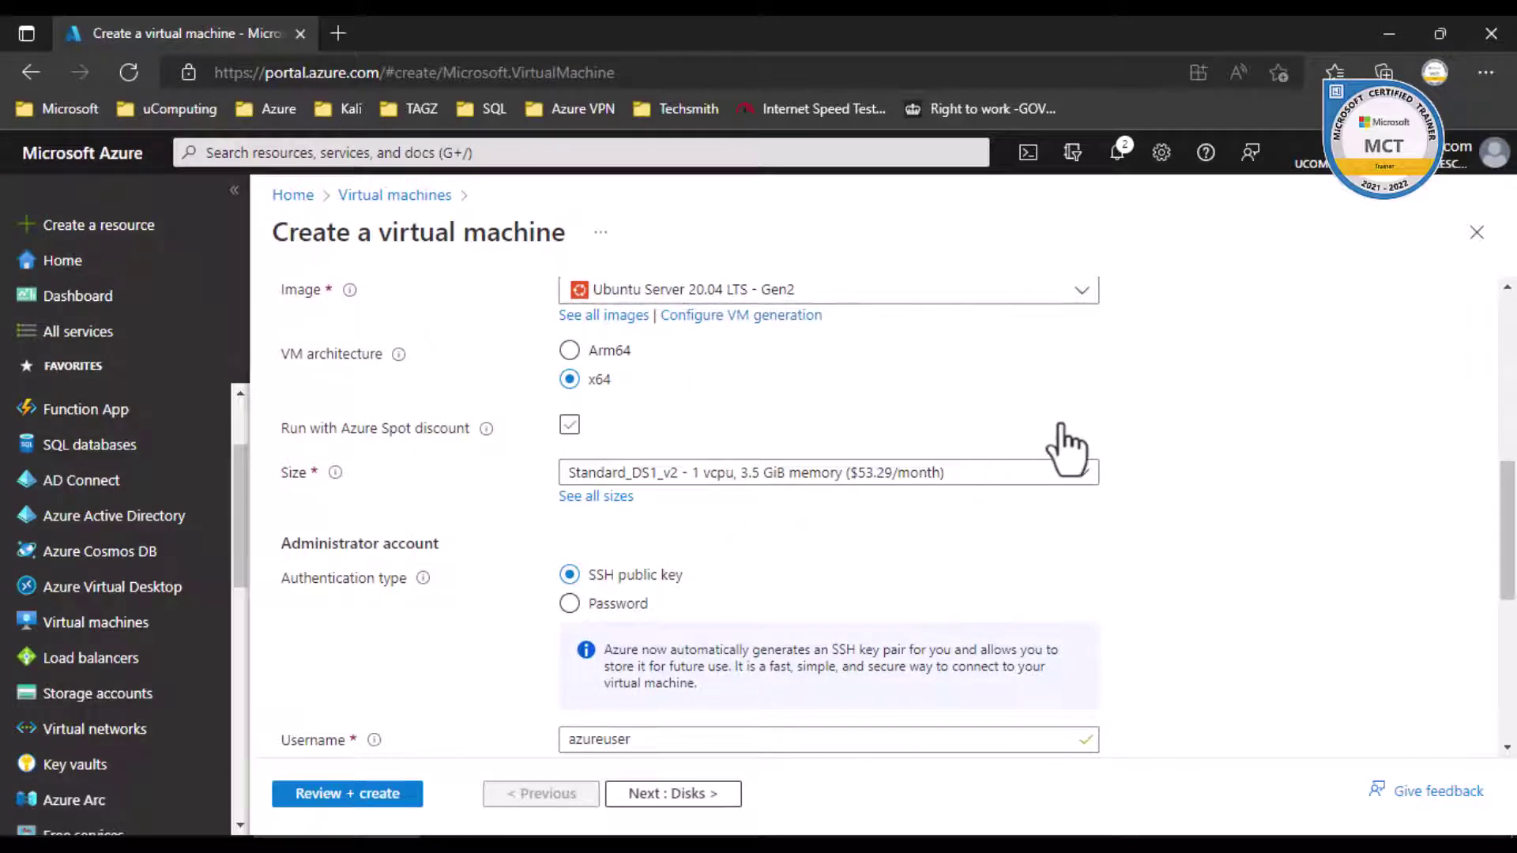
scroll(1063, 443, "up", 1)
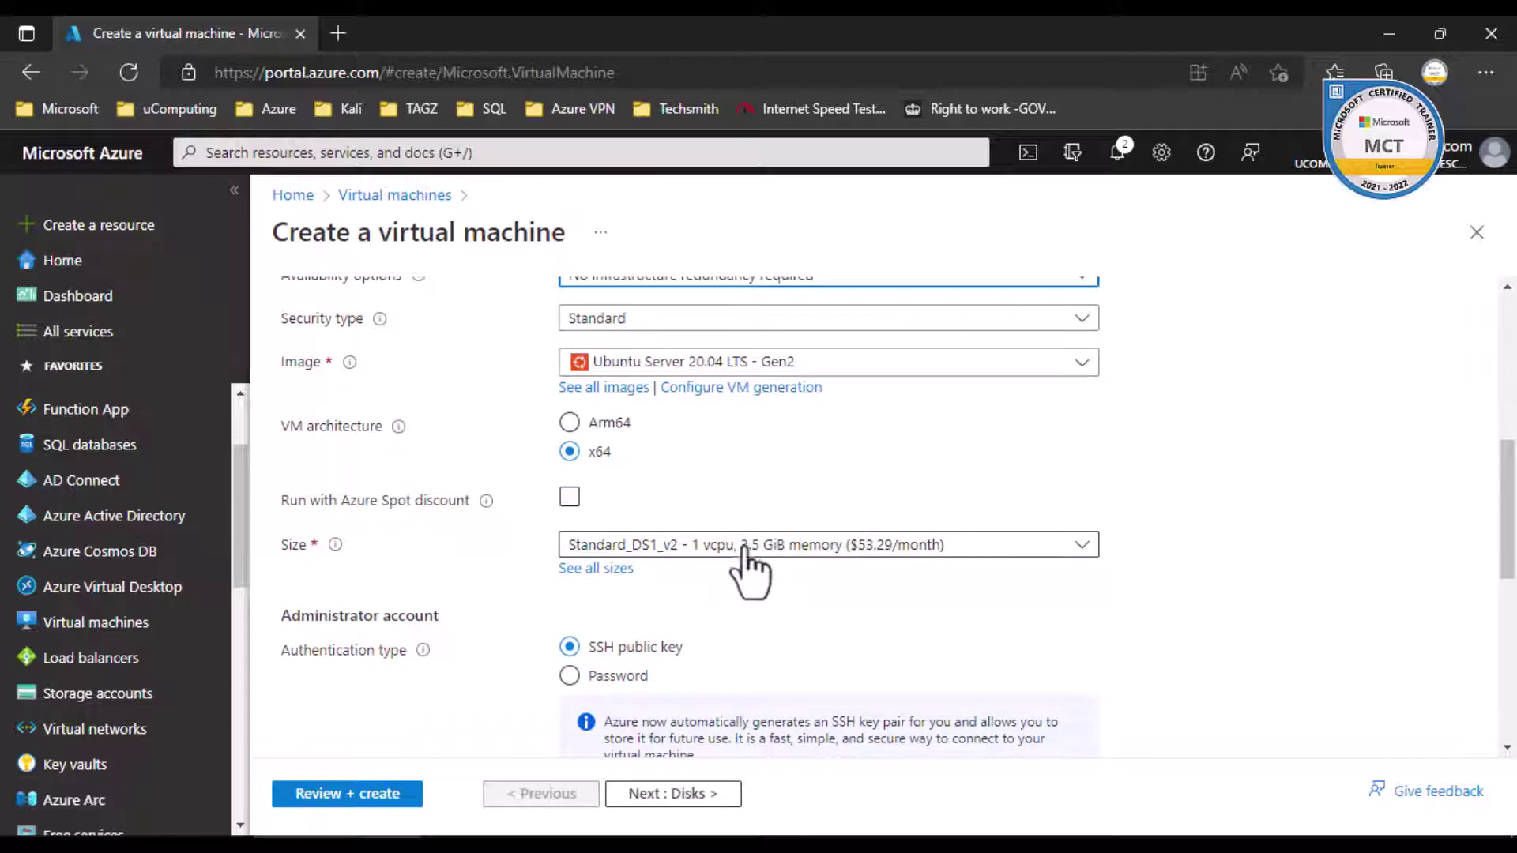
scroll(793, 594, "down", 2)
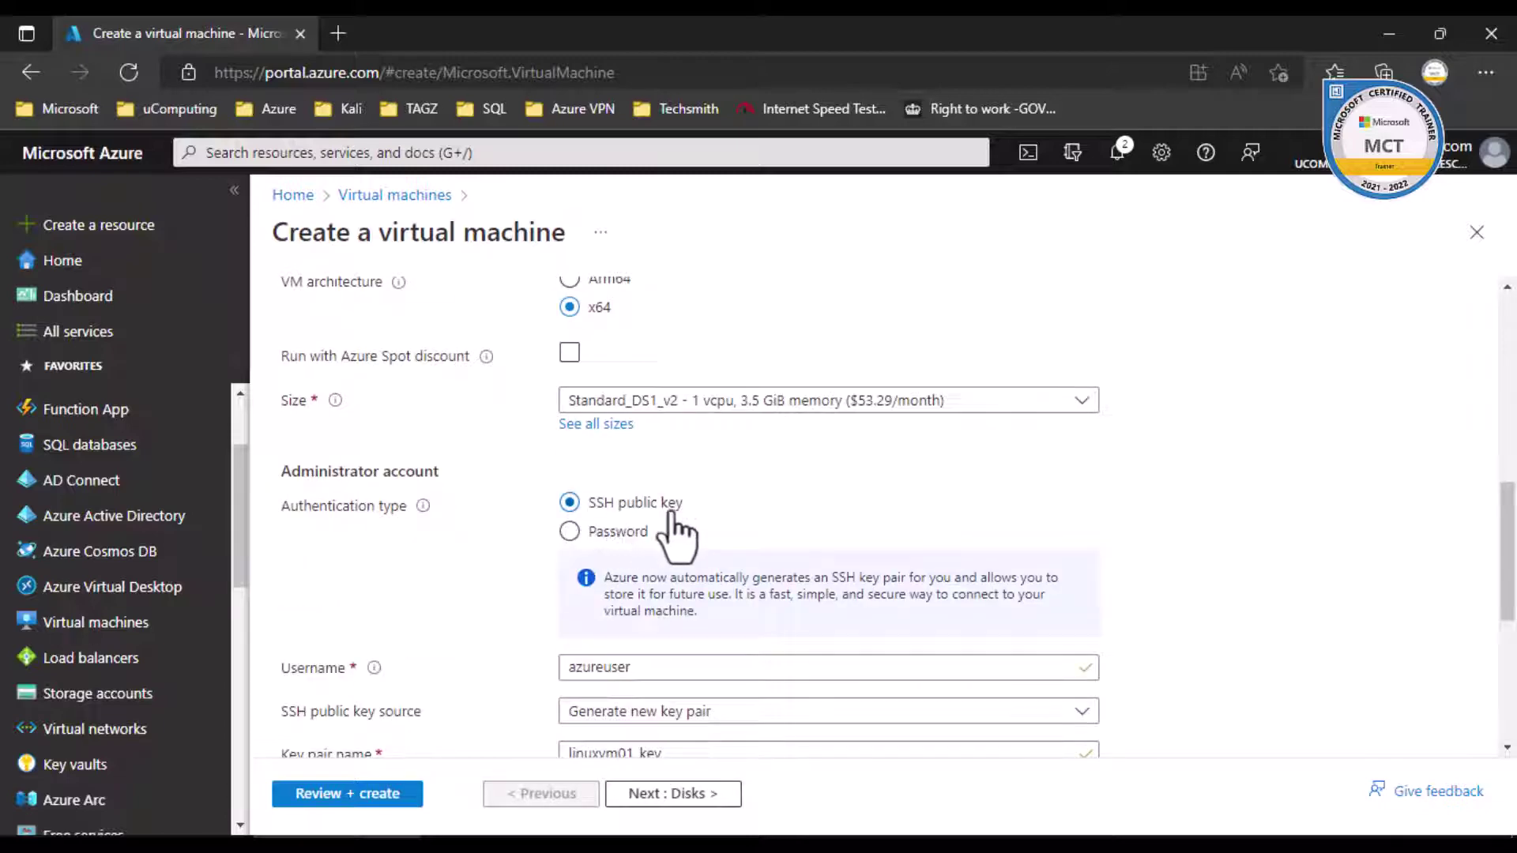
left_click(571, 531)
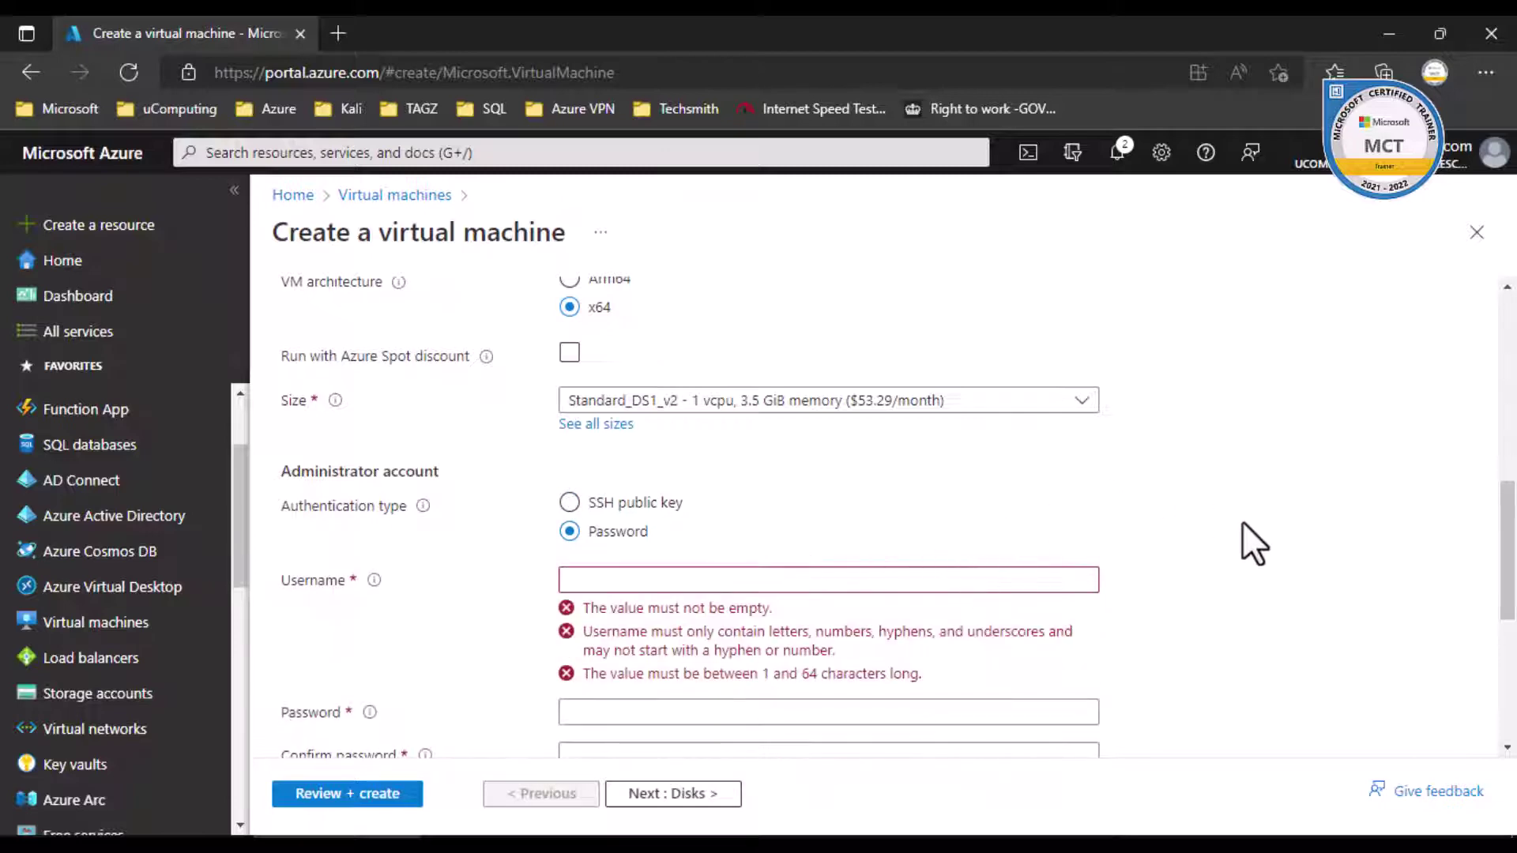
- Set the administrator username to uadmin, then enter and confirm the account password
scroll(1254, 544, "down", 2)
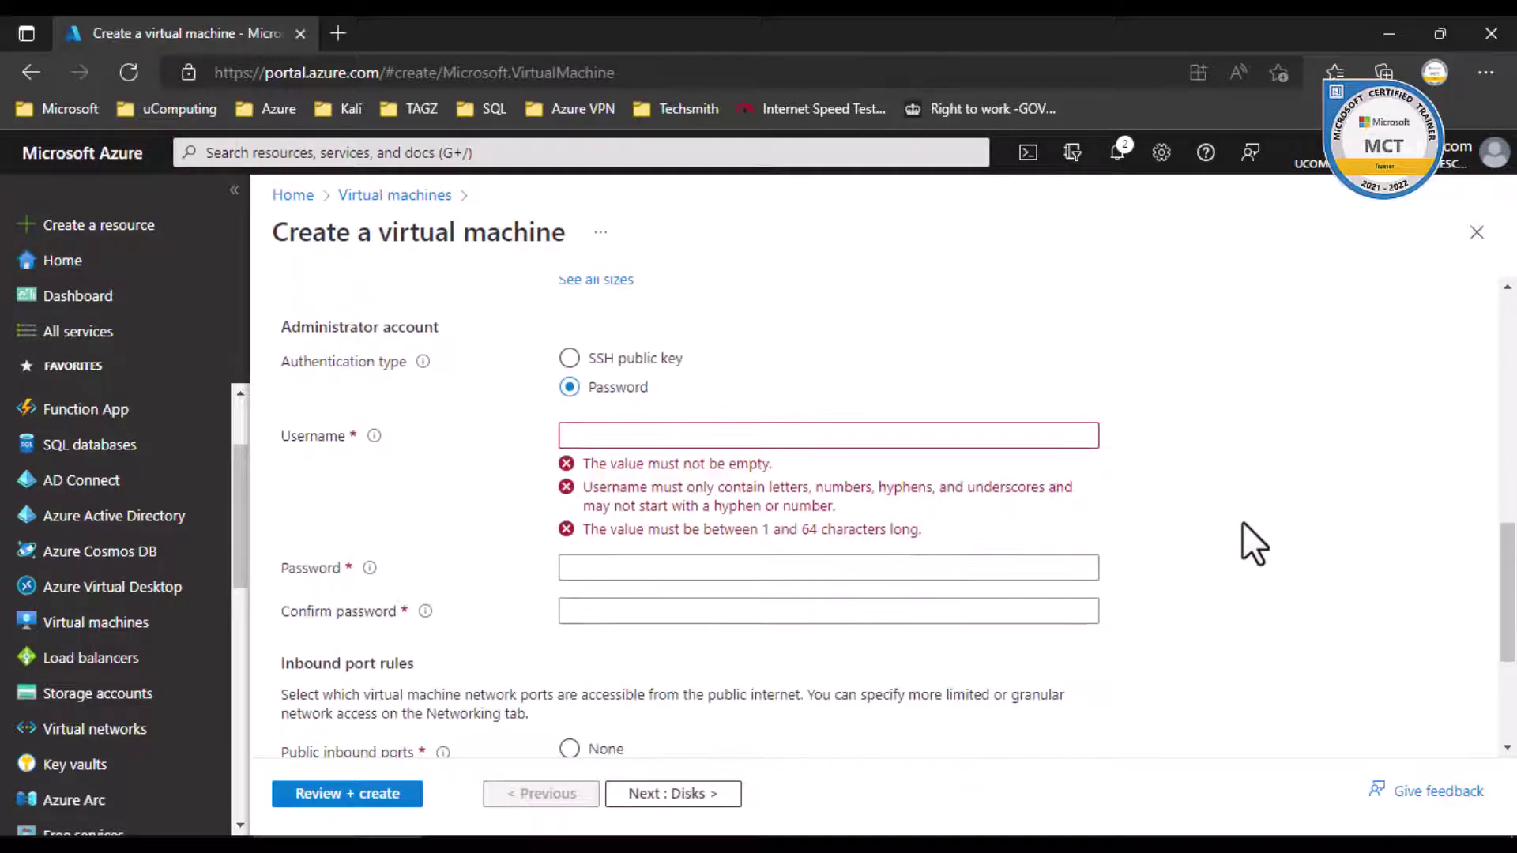
left_click(650, 435)
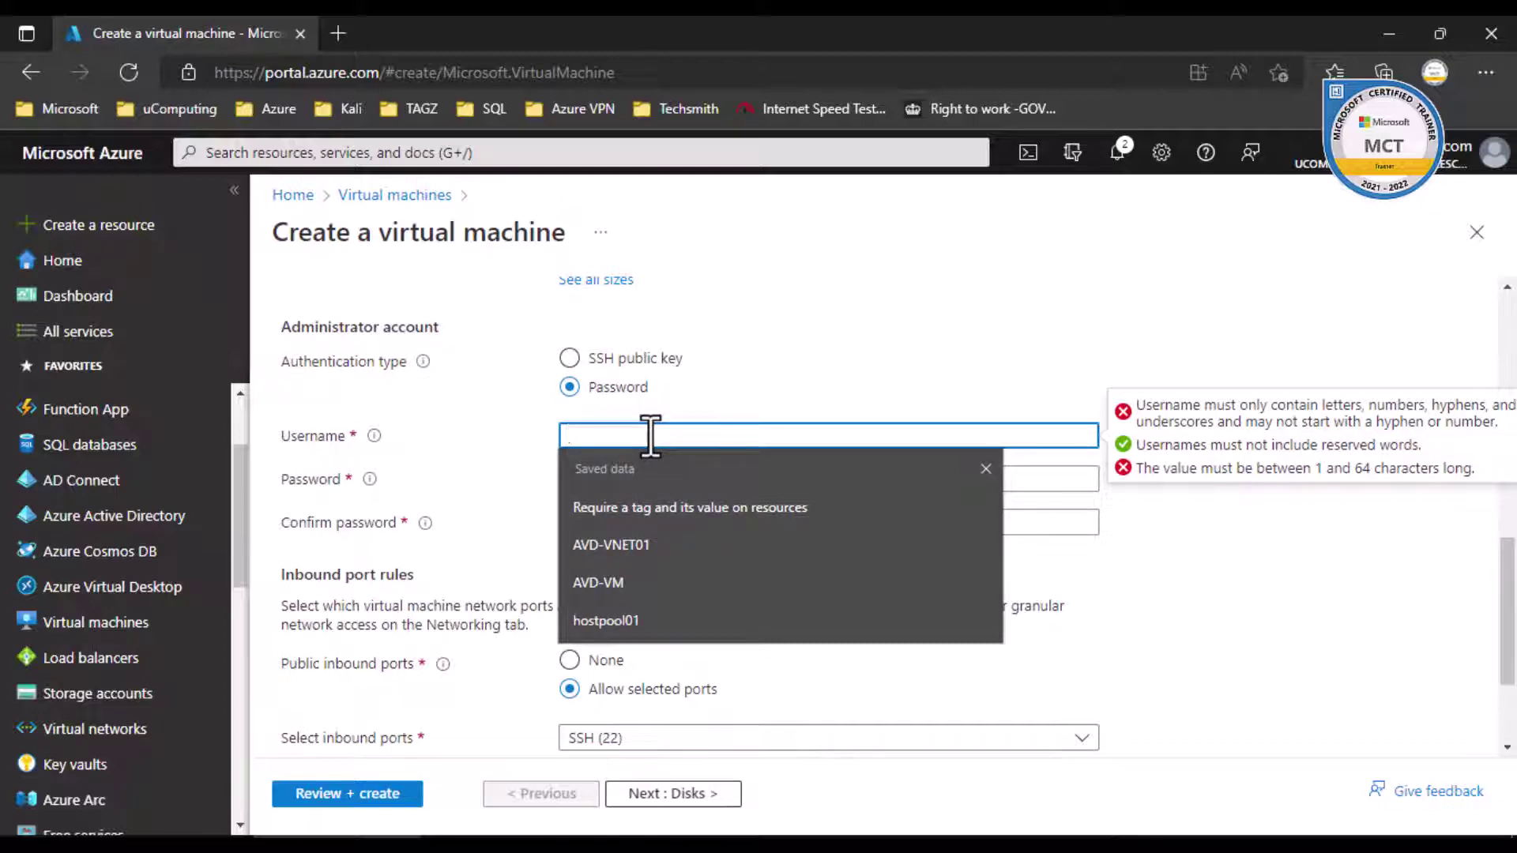
type("uadmin")
key("Tab")
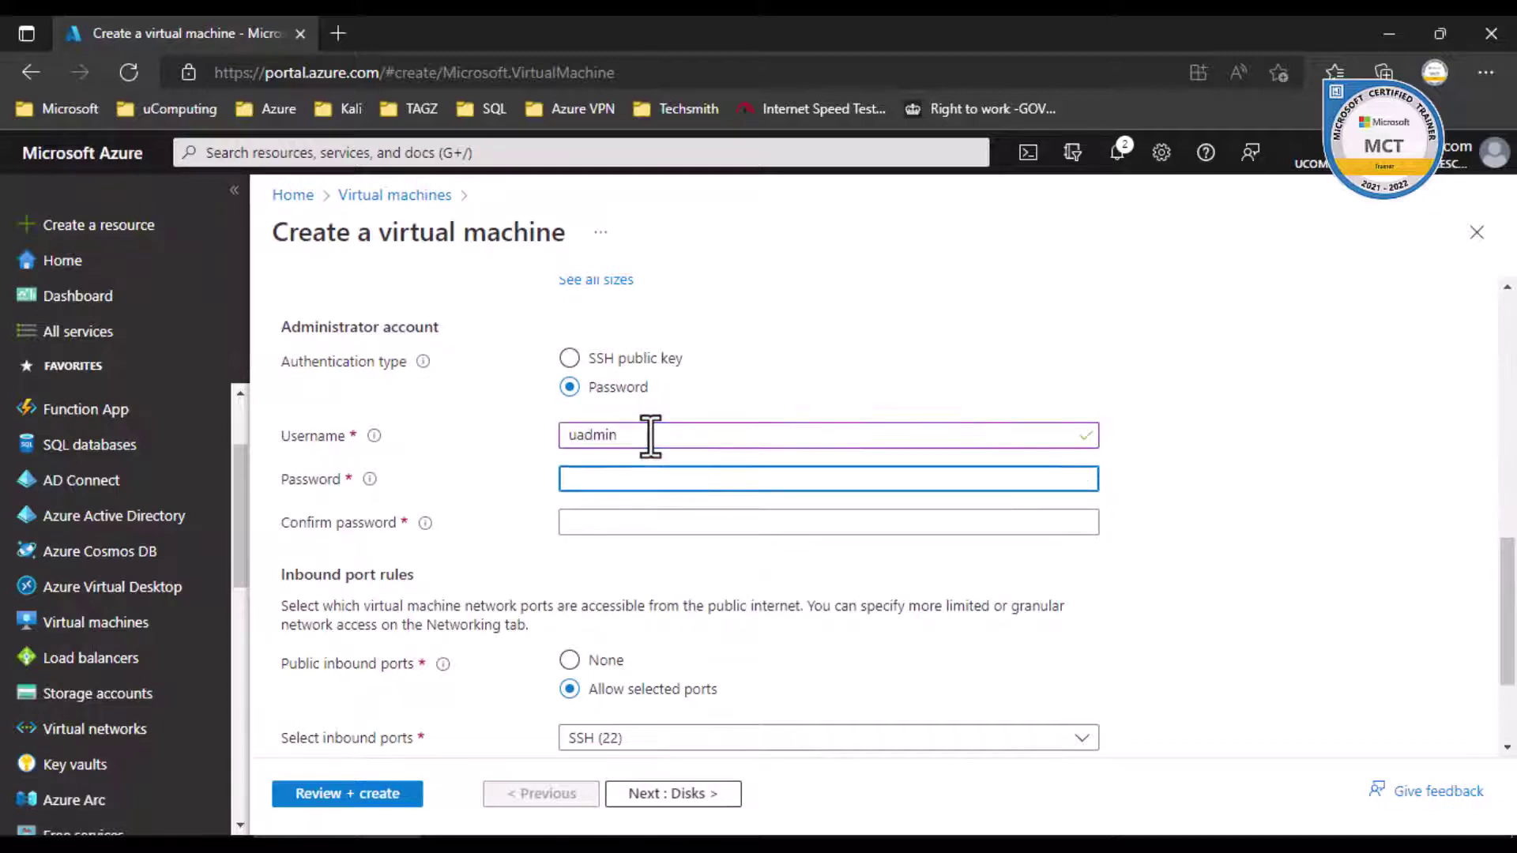
type("••••••••••••")
key("Tab")
type("••••••••••••")
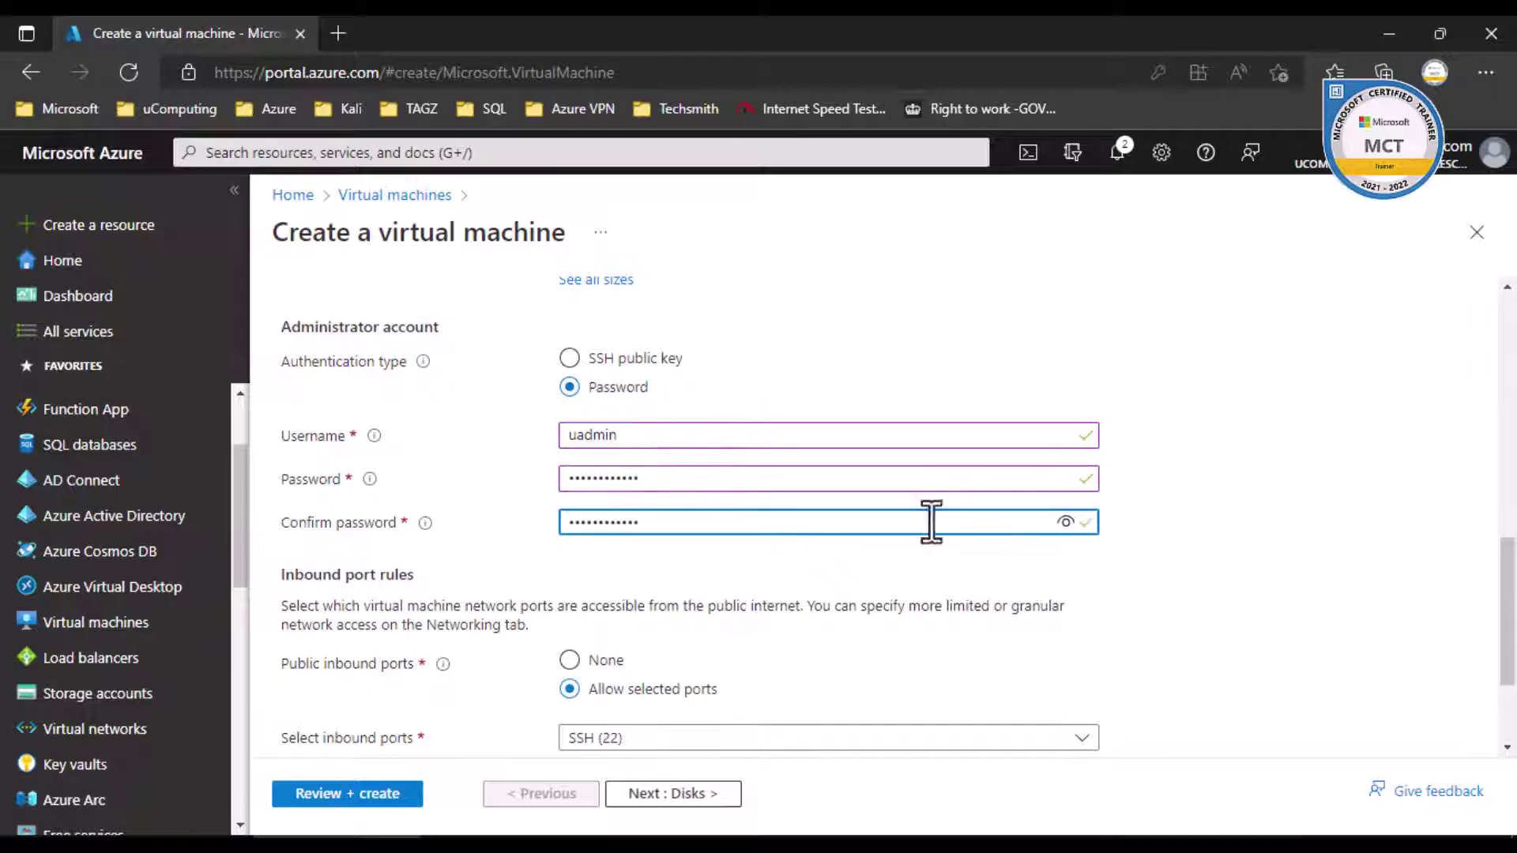
- Keep the inbound port rules, proceed to the disk settings and set the OS disk type to Standard SSD
scroll(1311, 559, "down", 1)
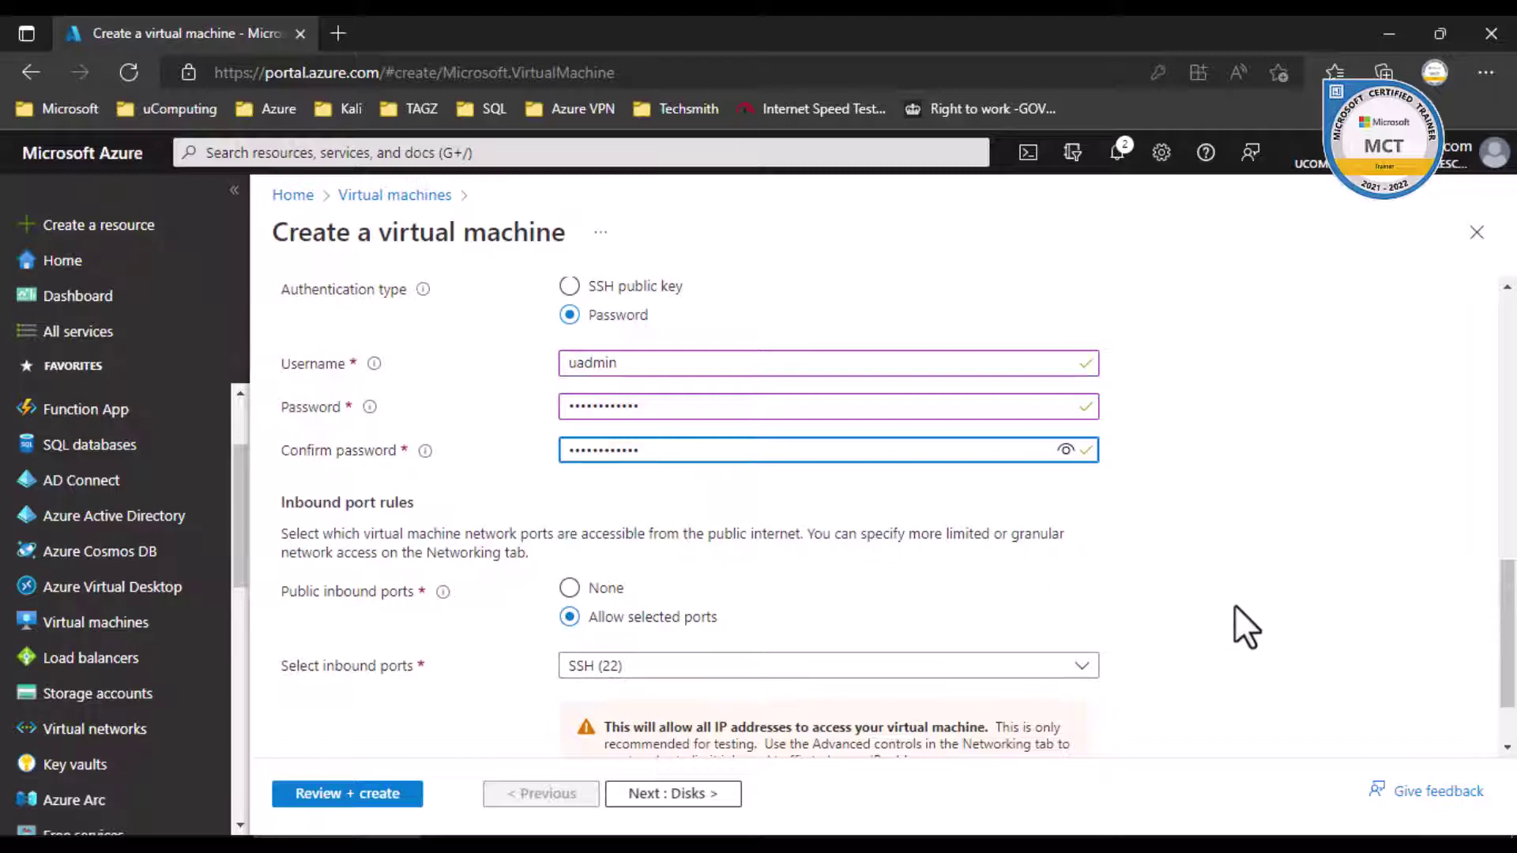
scroll(1236, 610, "down", 1)
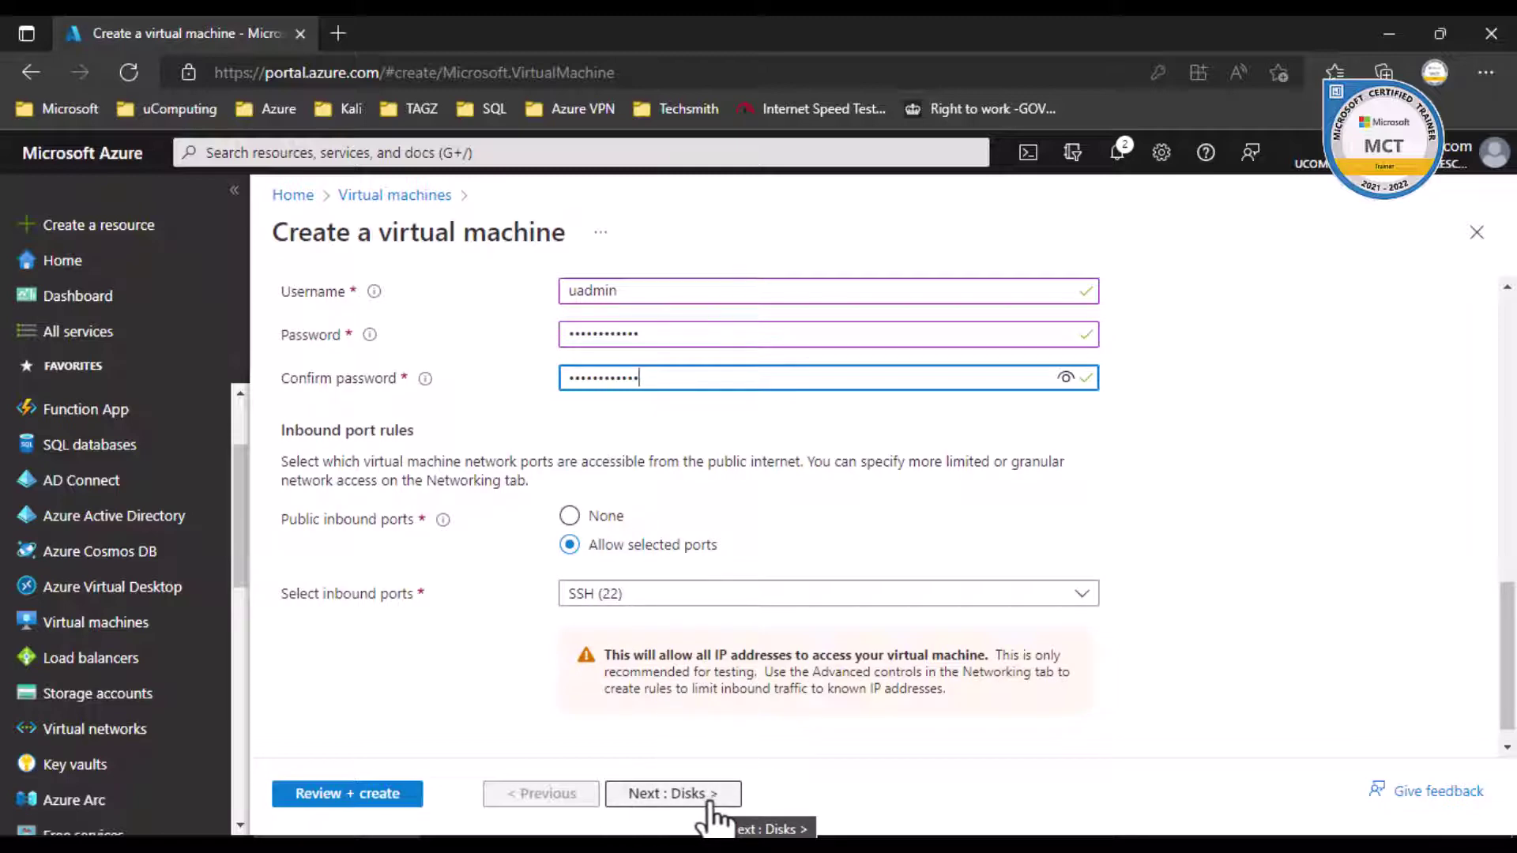
left_click(674, 800)
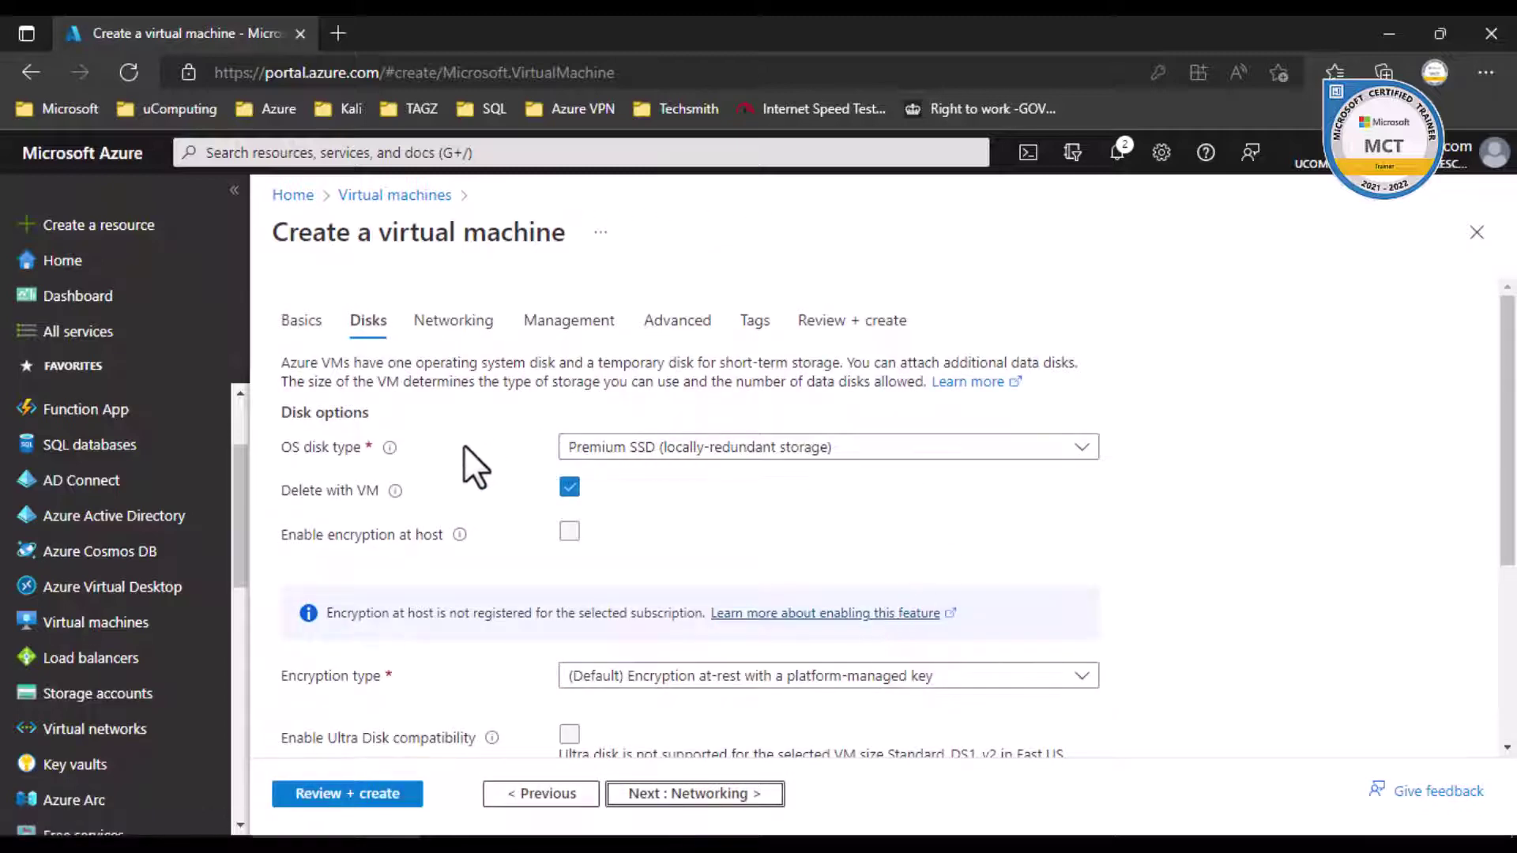
left_click(781, 448)
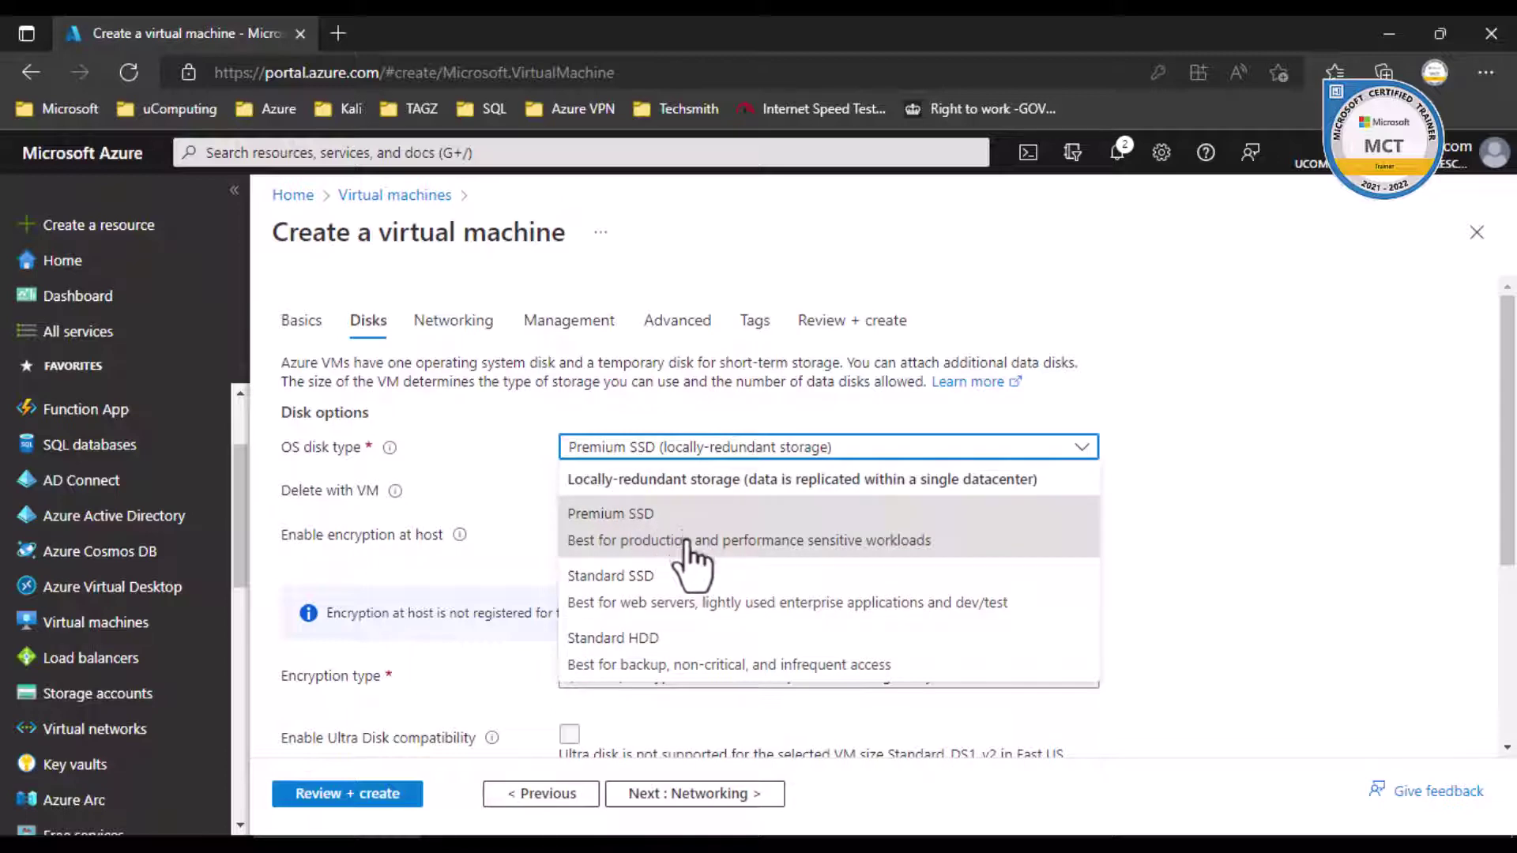
left_click(652, 598)
scroll(1090, 538, "down", 5)
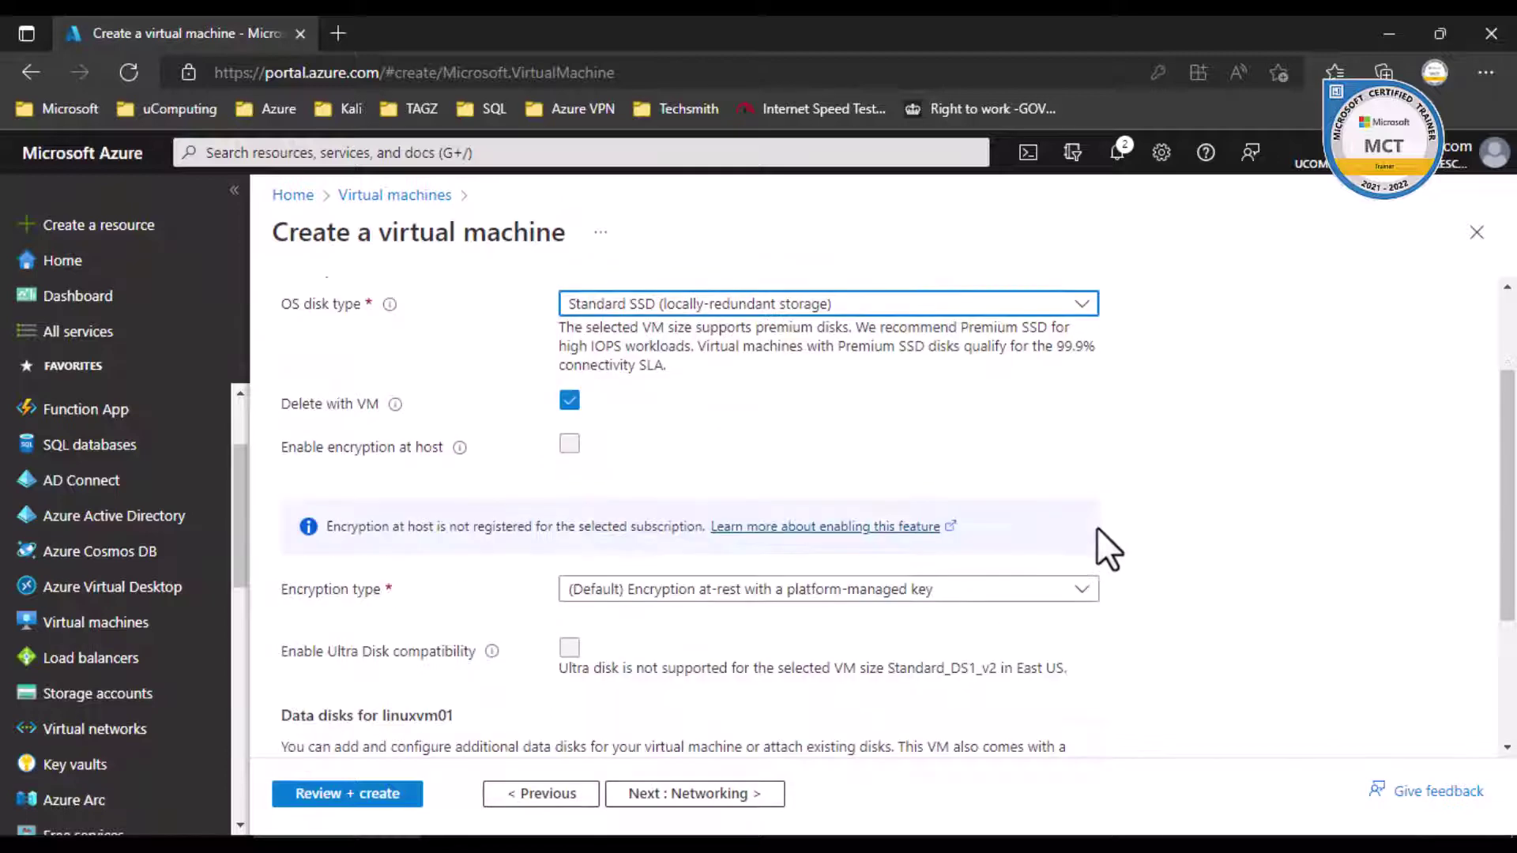
scroll(1019, 662, "down", 1)
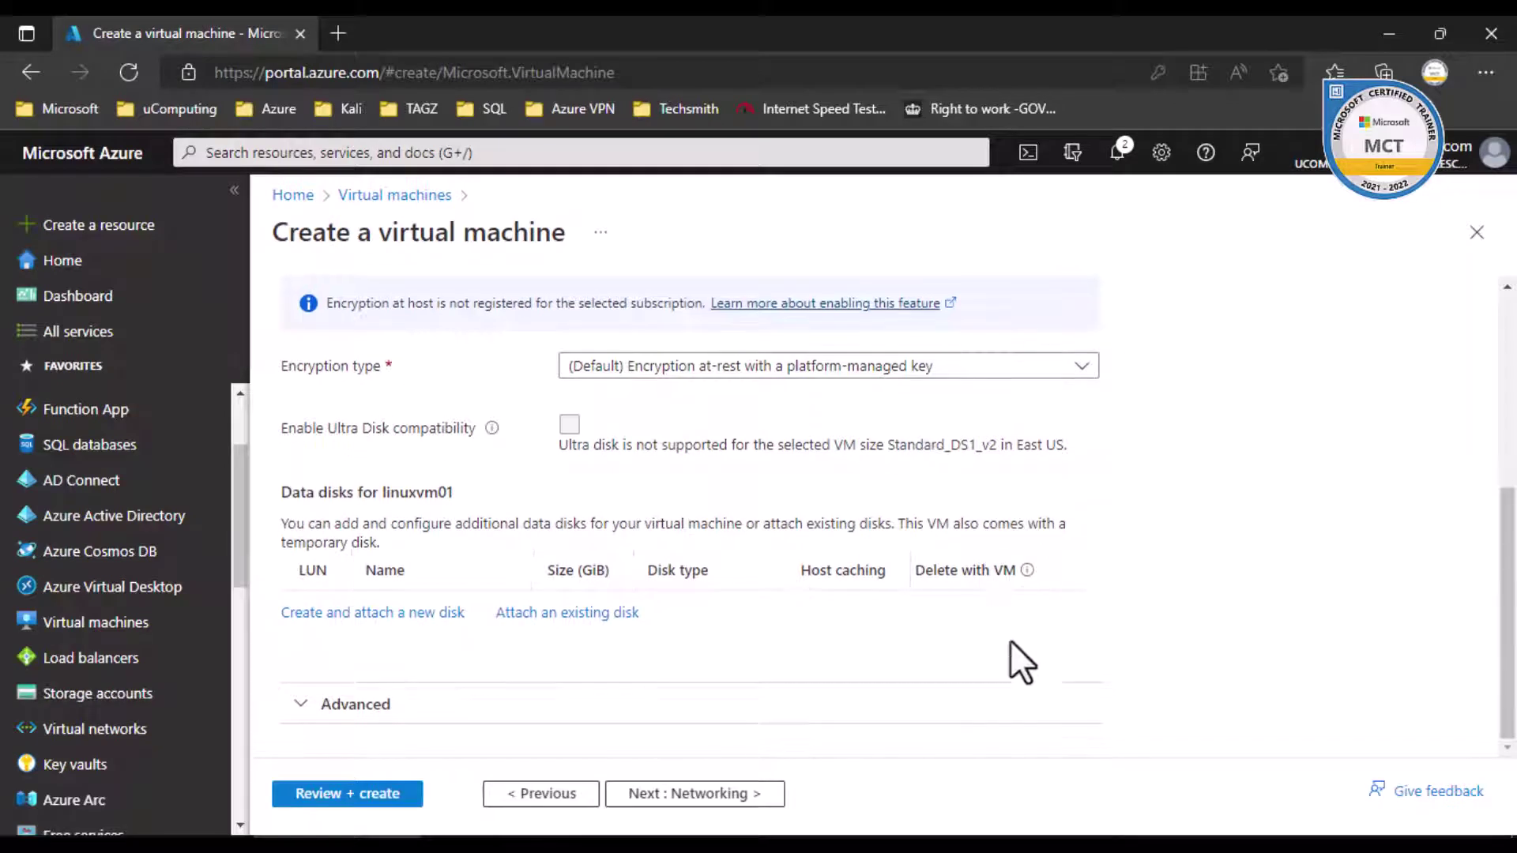
- Proceed to the networking settings and select the vpn-gateway-01 virtual network from the vpn-demo resource group
left_click(727, 793)
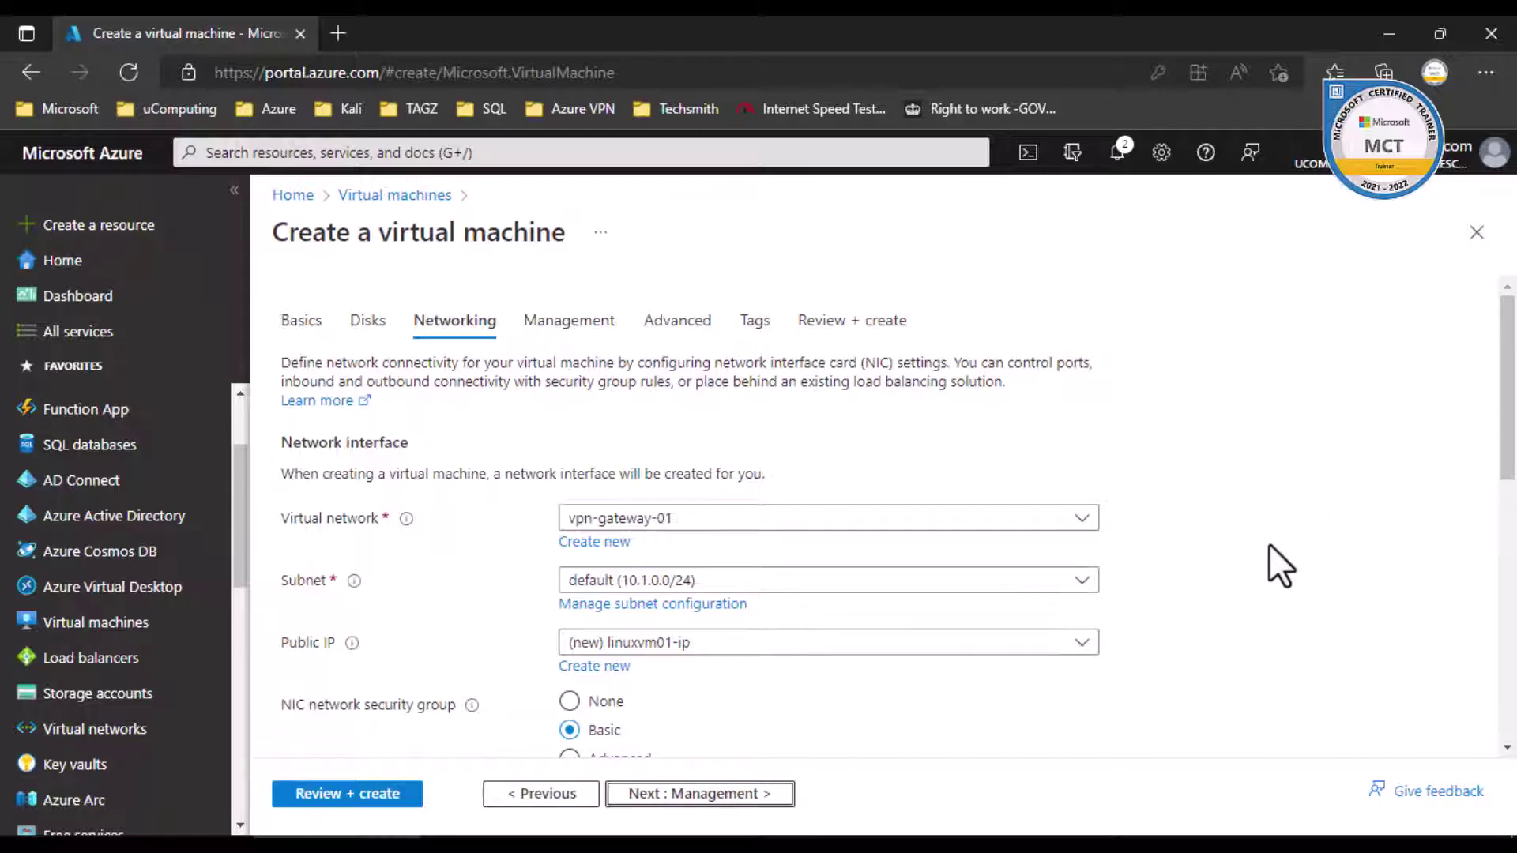
scroll(1259, 524, "down", 1)
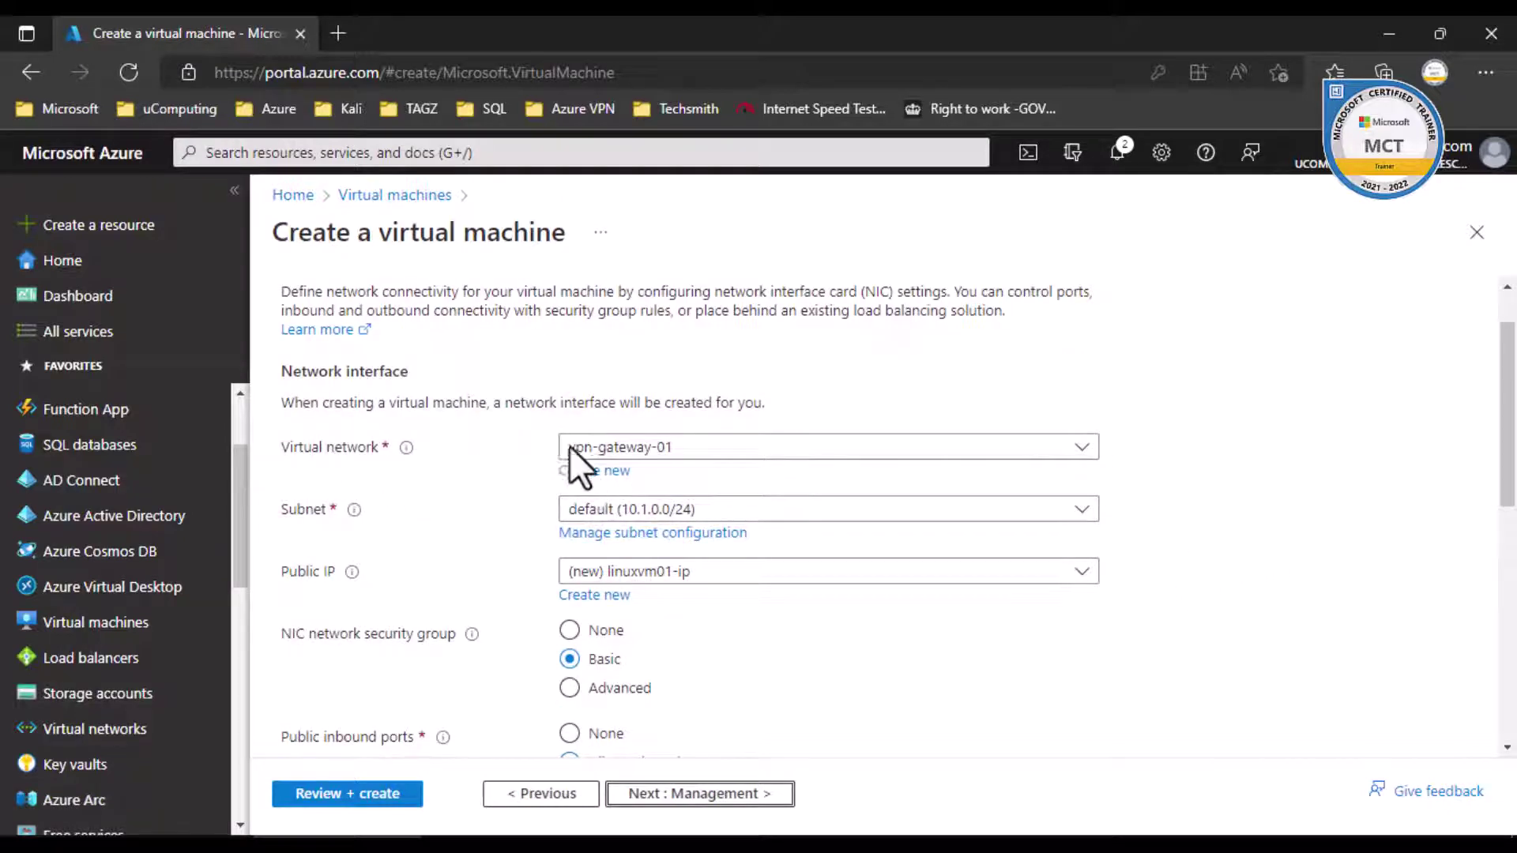
scroll(950, 380, "up", 1)
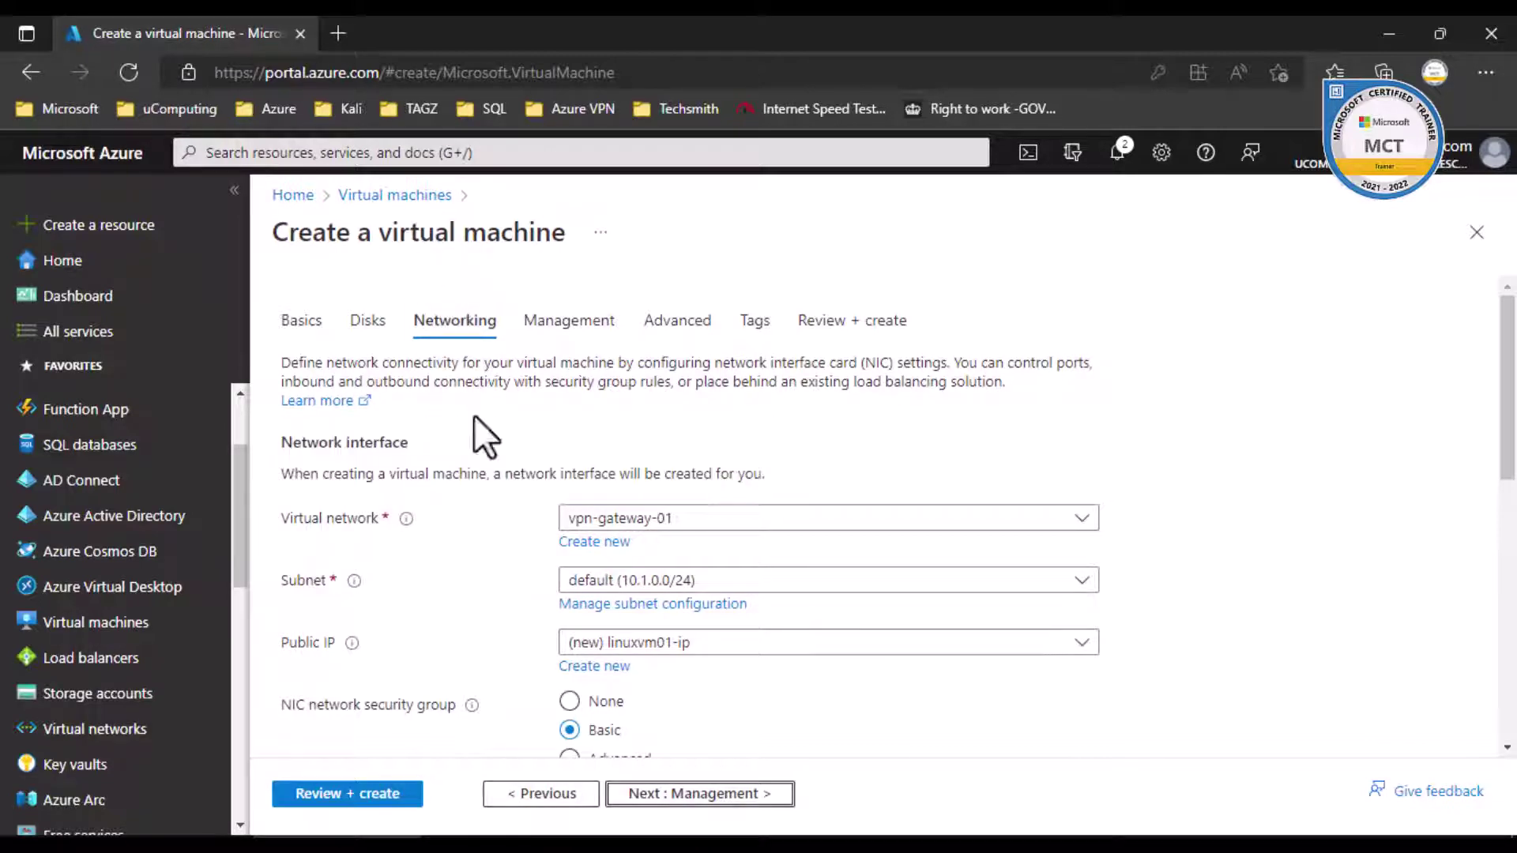
left_click(708, 520)
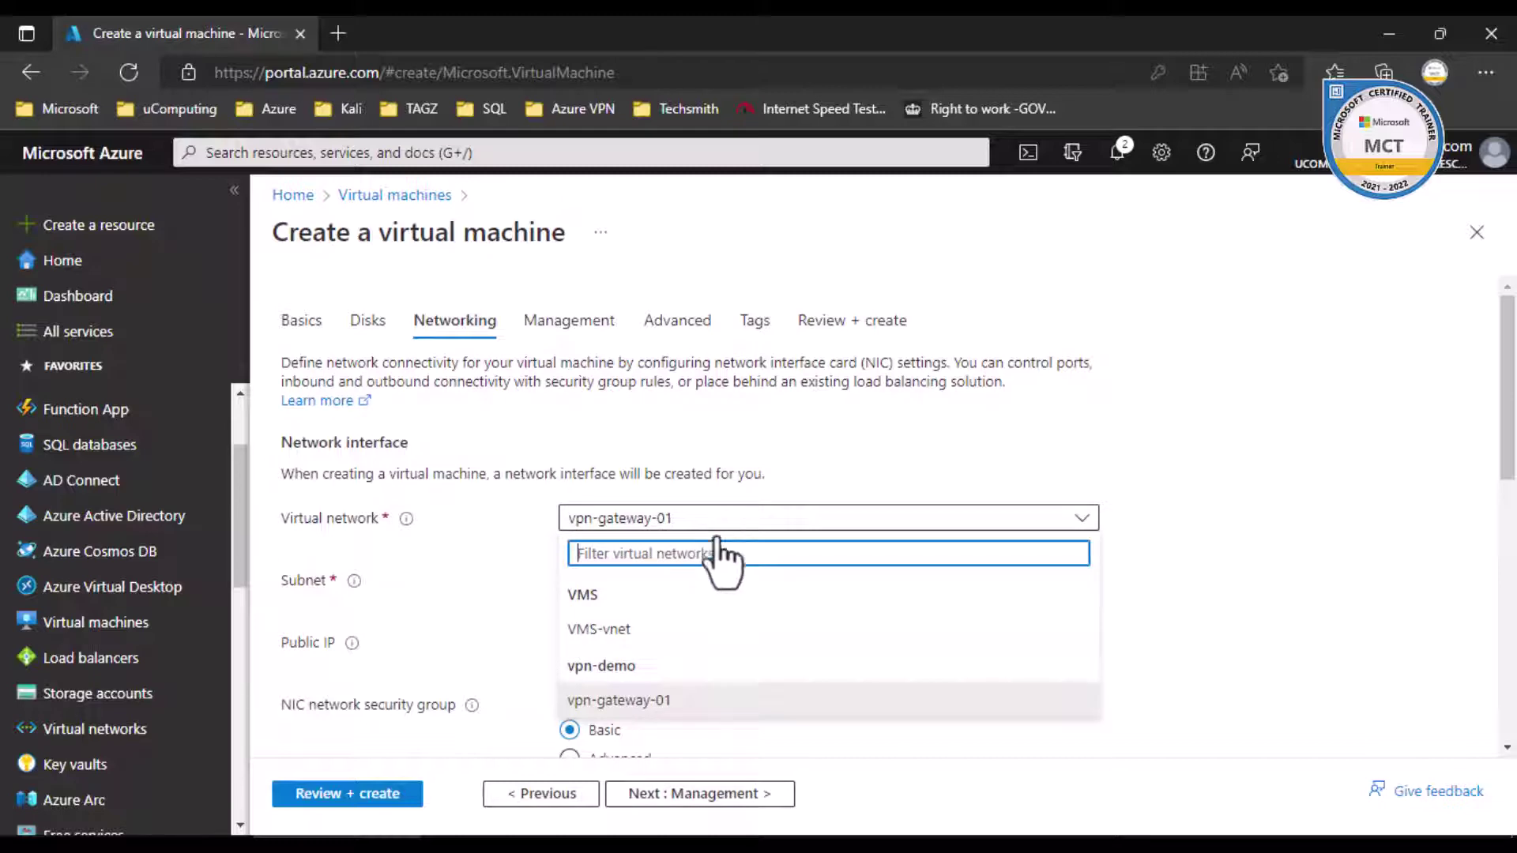
left_click(650, 702)
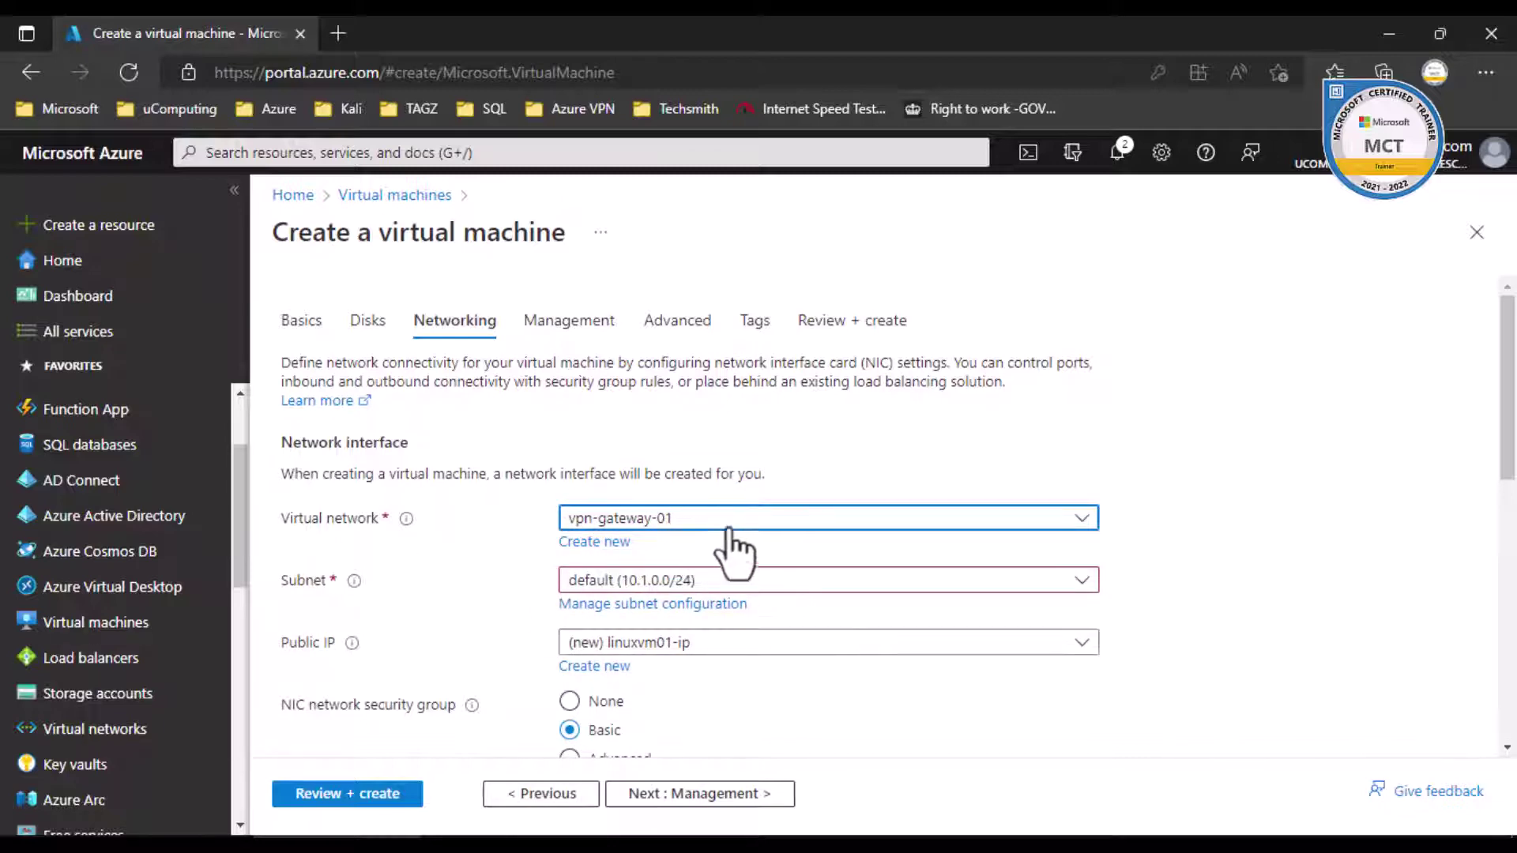
- Review the virtual machine's subnet, public IP, security group, inbound port and load balancing settings
scroll(1278, 668, "down", 2)
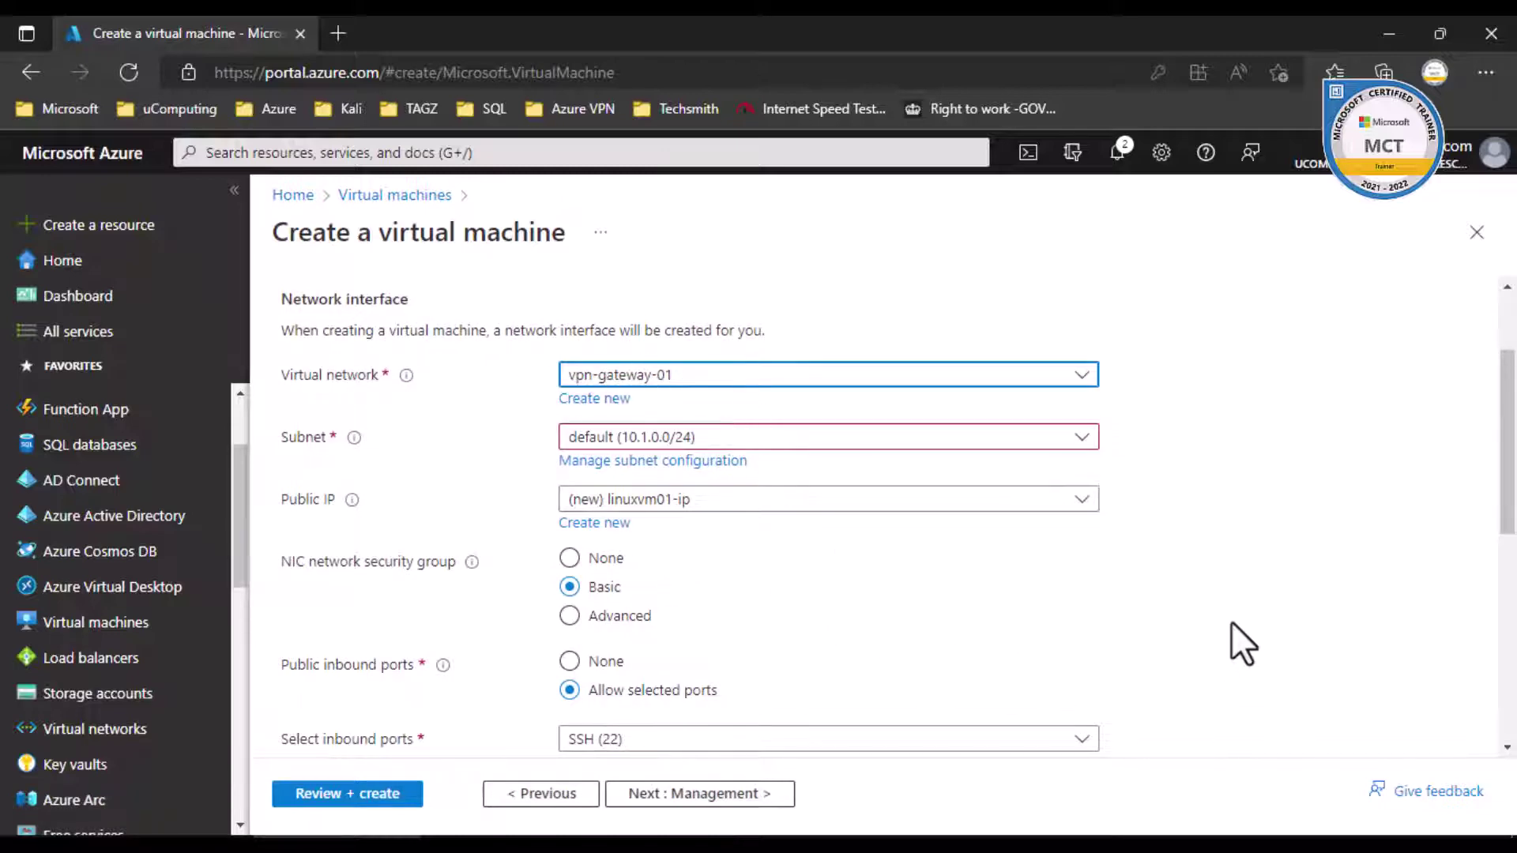
scroll(1242, 644, "down", 2)
scroll(1241, 634, "down", 2)
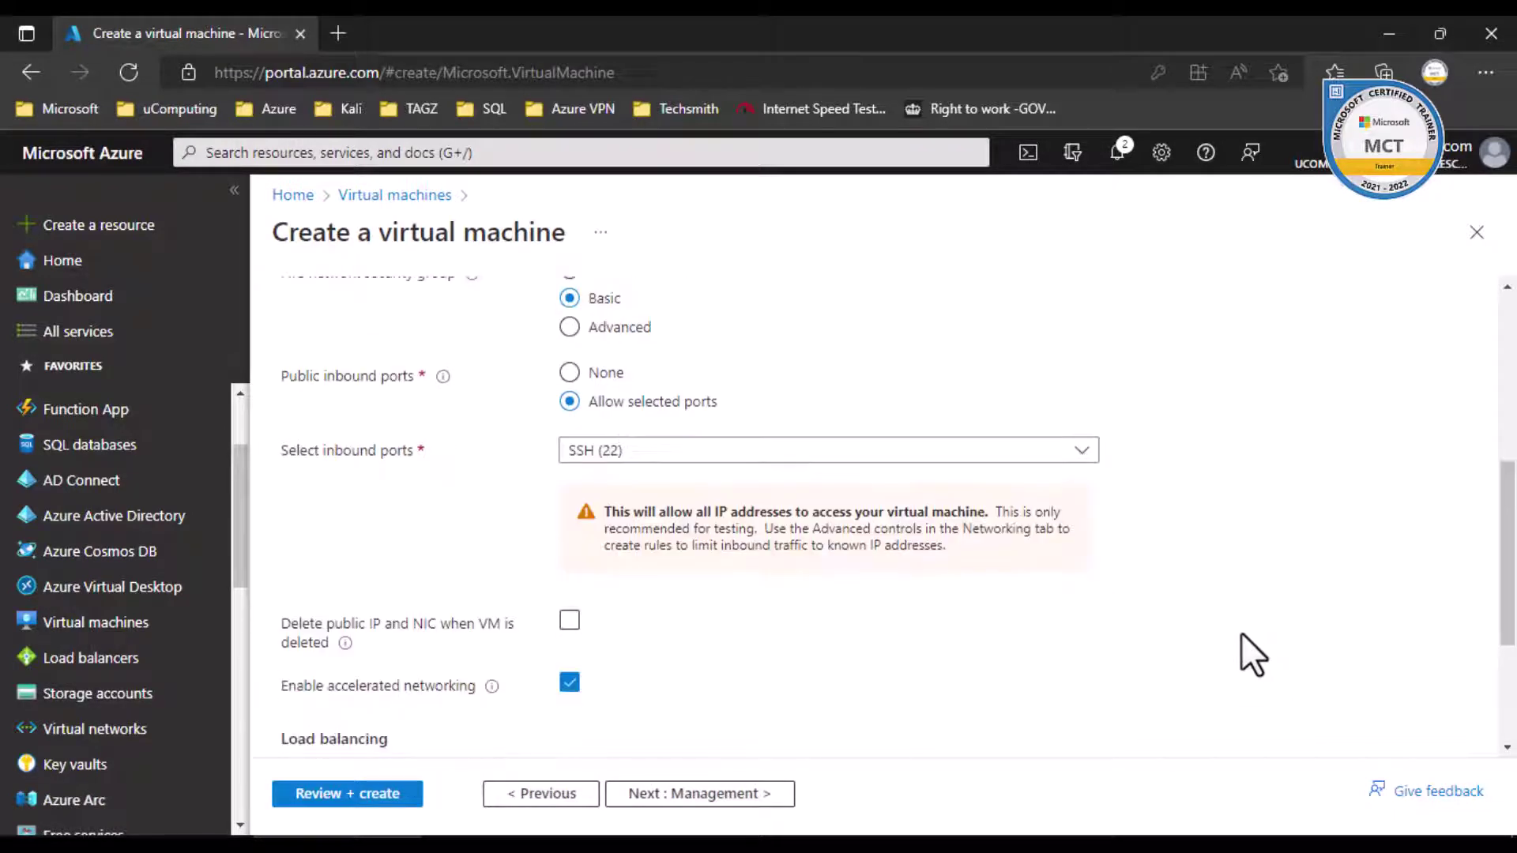
scroll(1241, 633, "down", 1)
scroll(1241, 632, "up", 5)
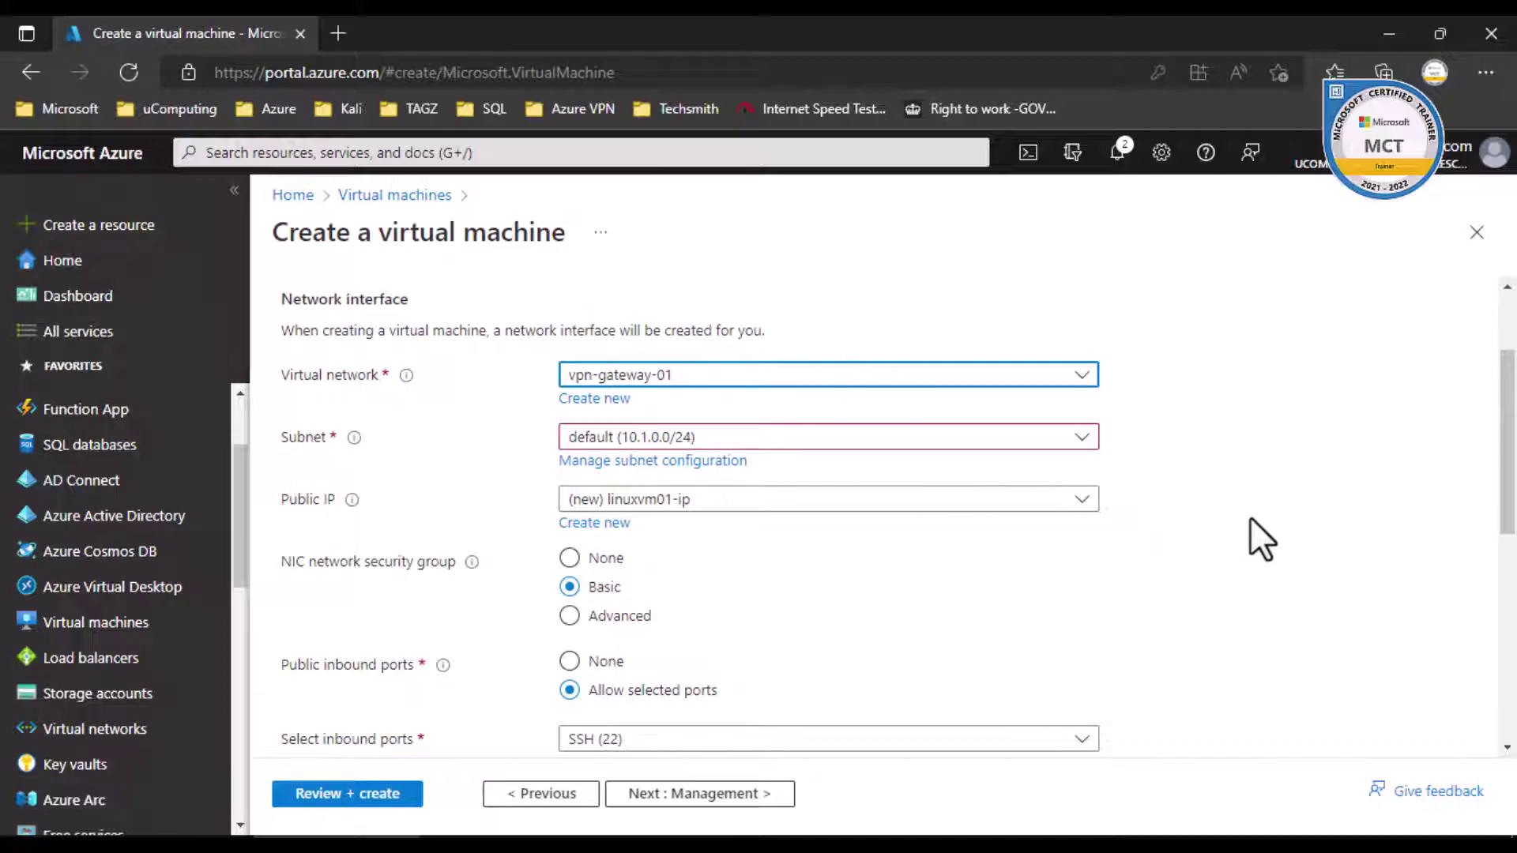
scroll(1240, 567, "down", 2)
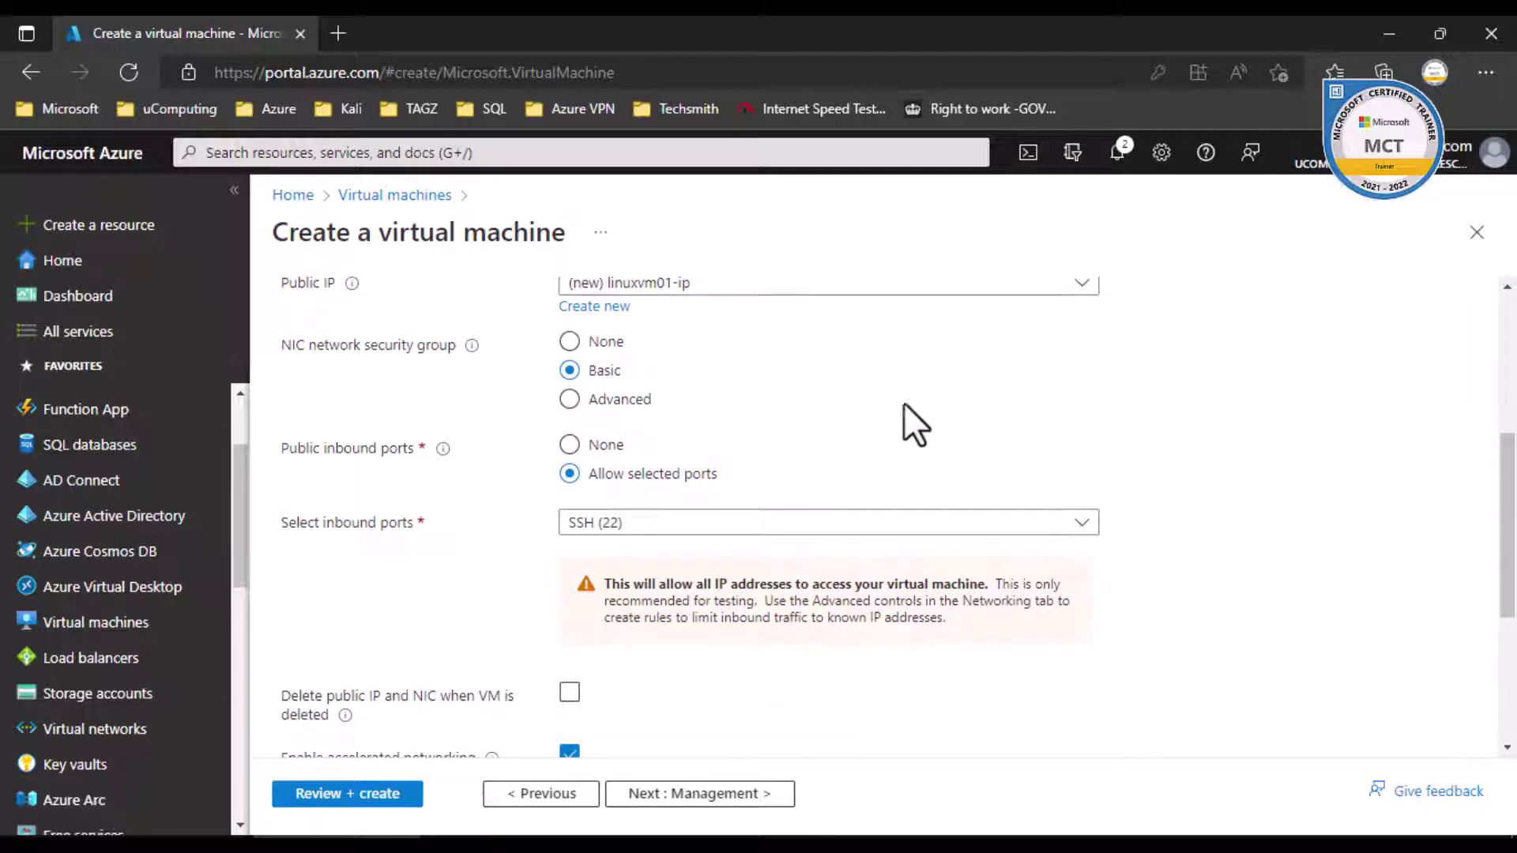
scroll(799, 728, "down", 2)
scroll(798, 749, "down", 2)
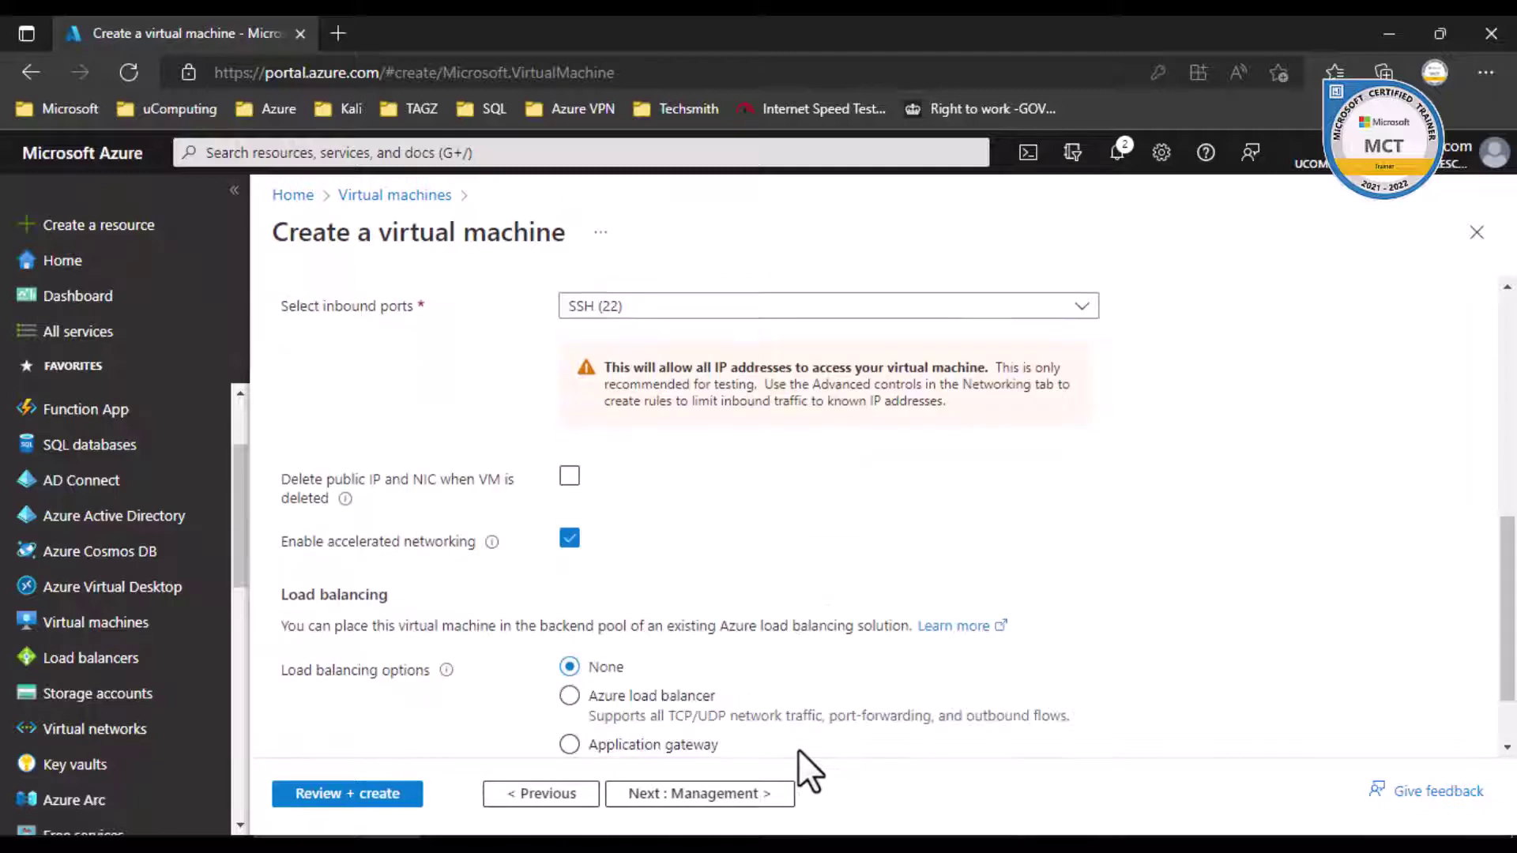
- Leave the management, advanced and tag settings at their defaults, then validate the configuration and create the virtual machine
left_click(685, 793)
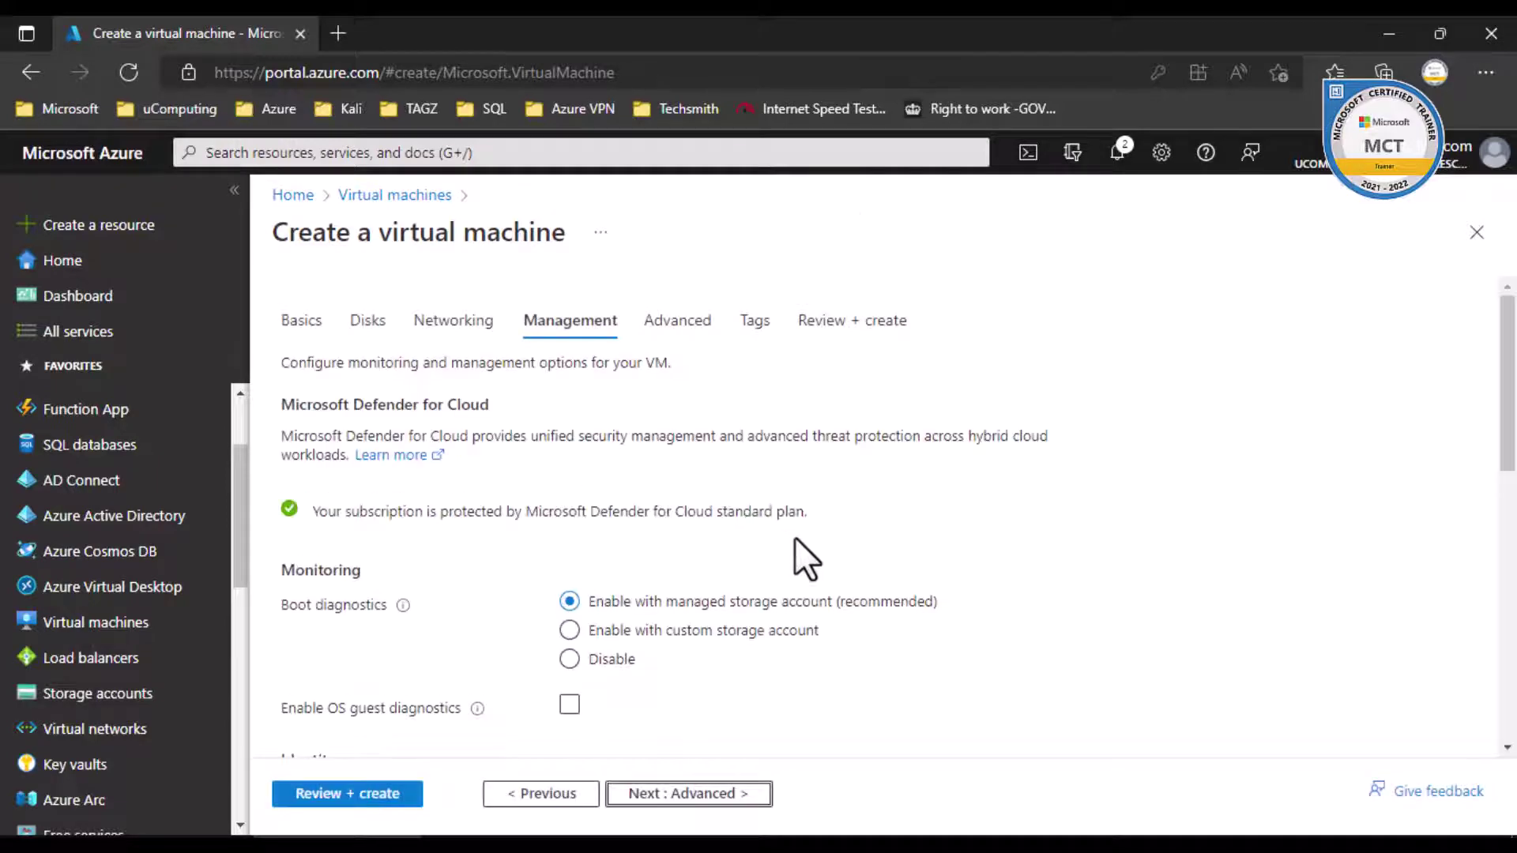
scroll(918, 567, "down", 3)
scroll(964, 611, "down", 6)
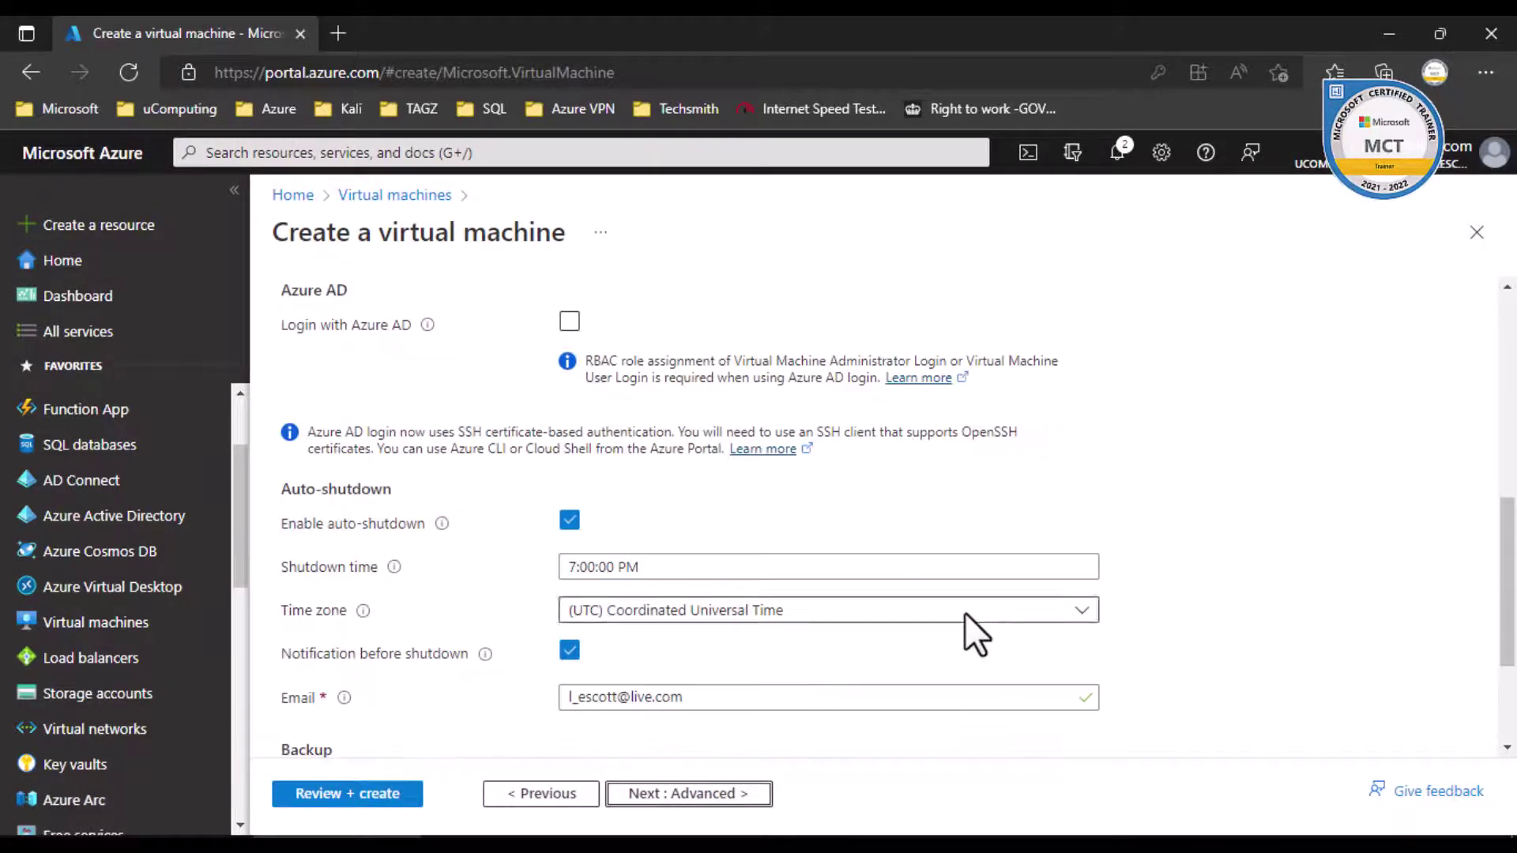
left_click(724, 784)
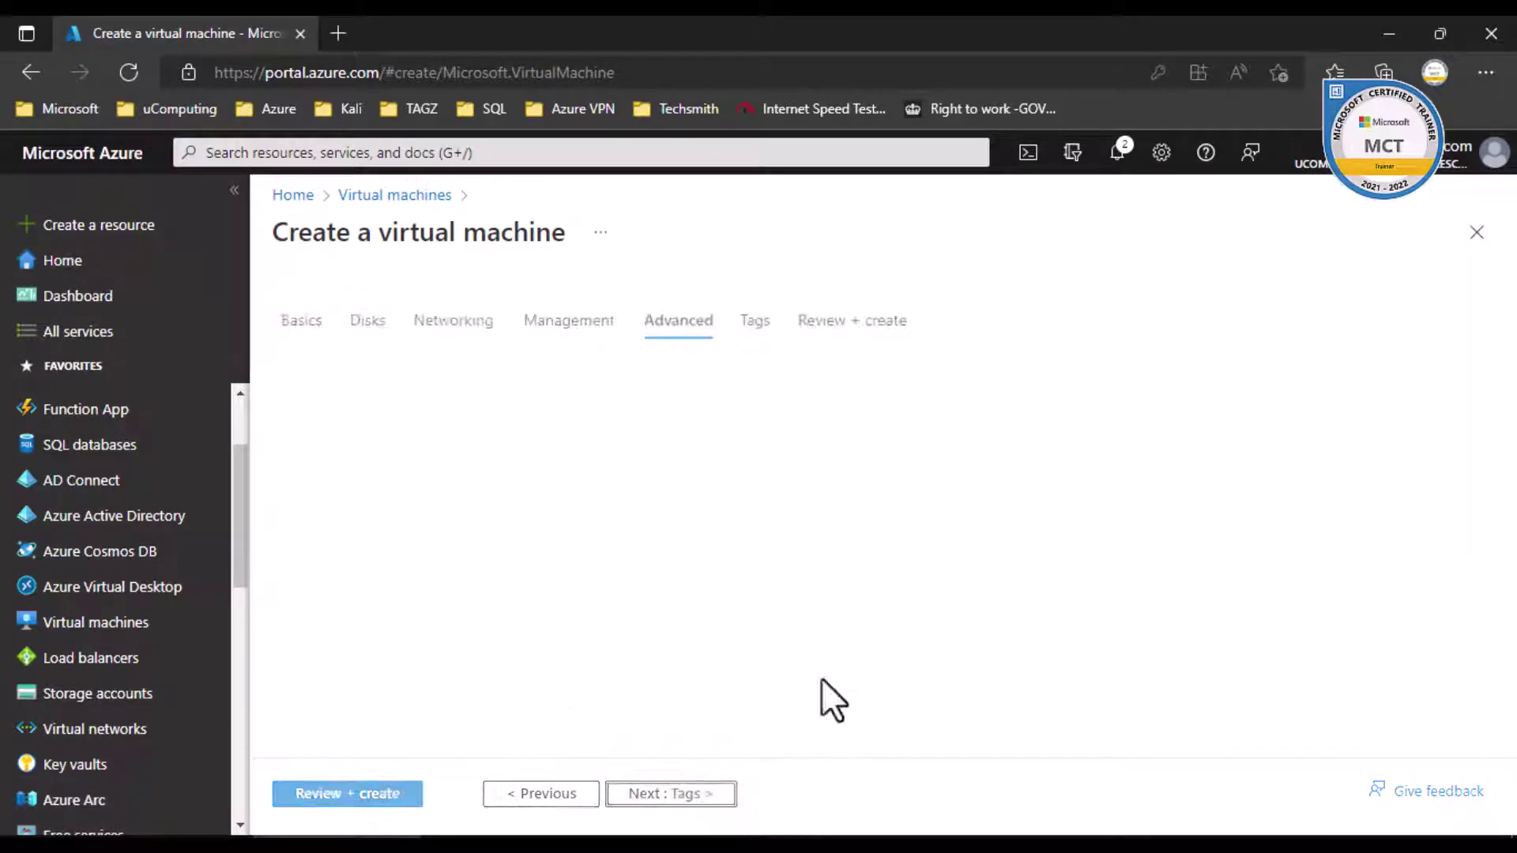
scroll(987, 547, "down", 5)
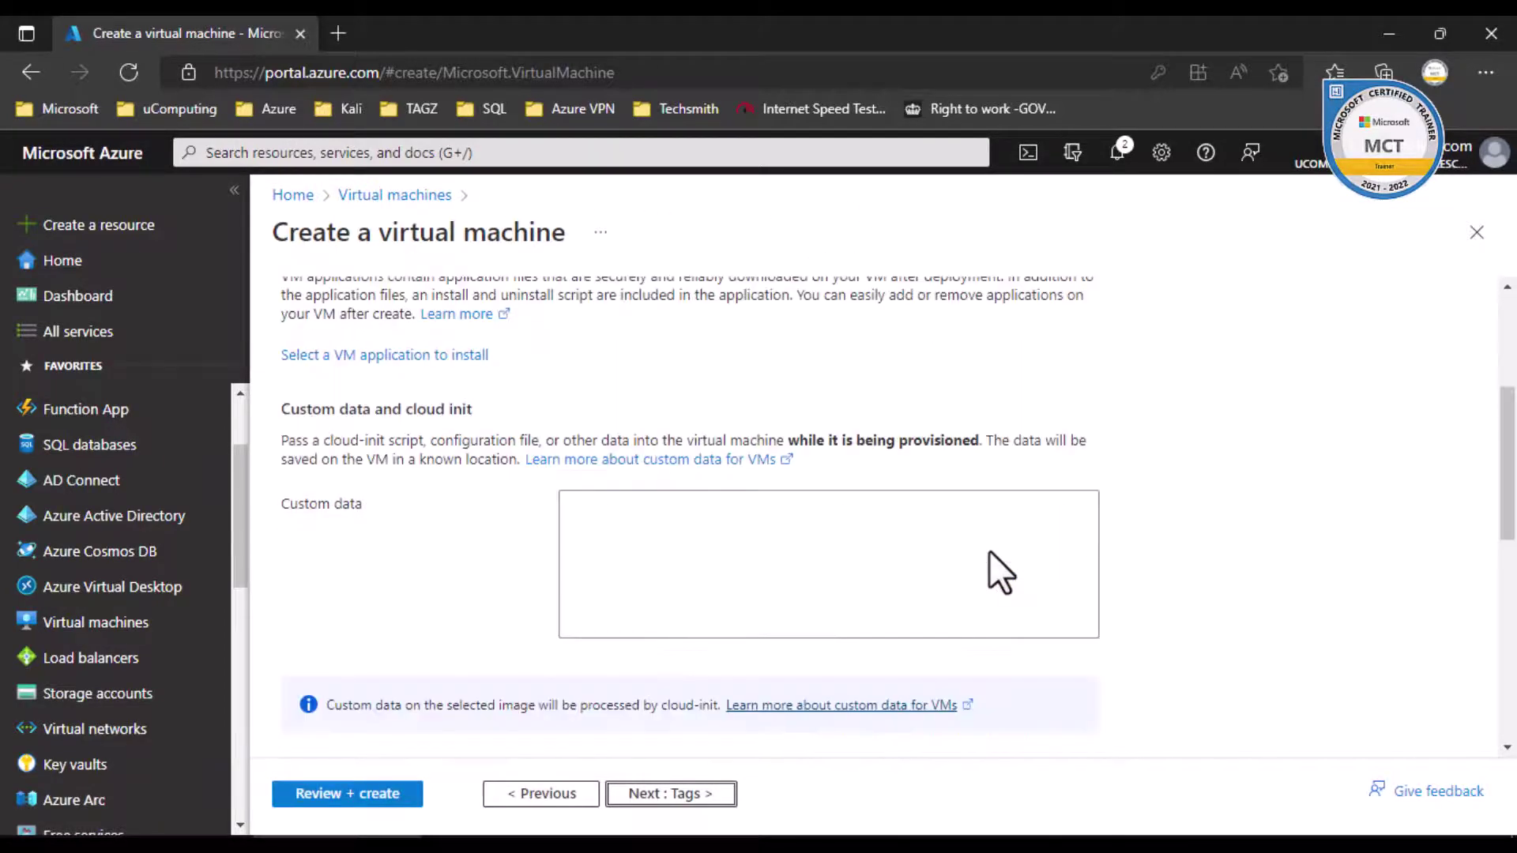
left_click(686, 795)
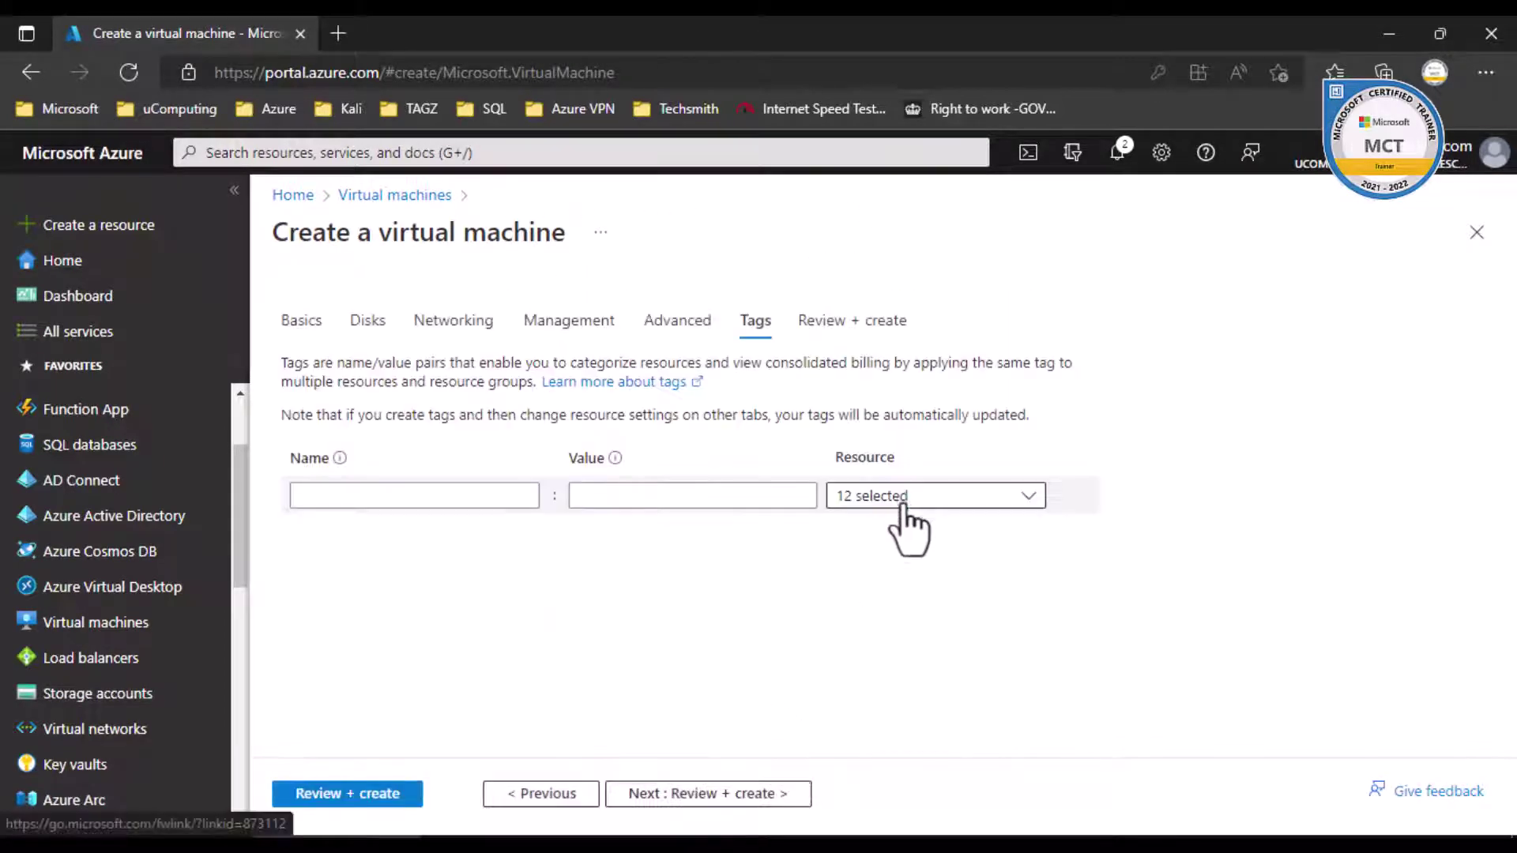
left_click(739, 794)
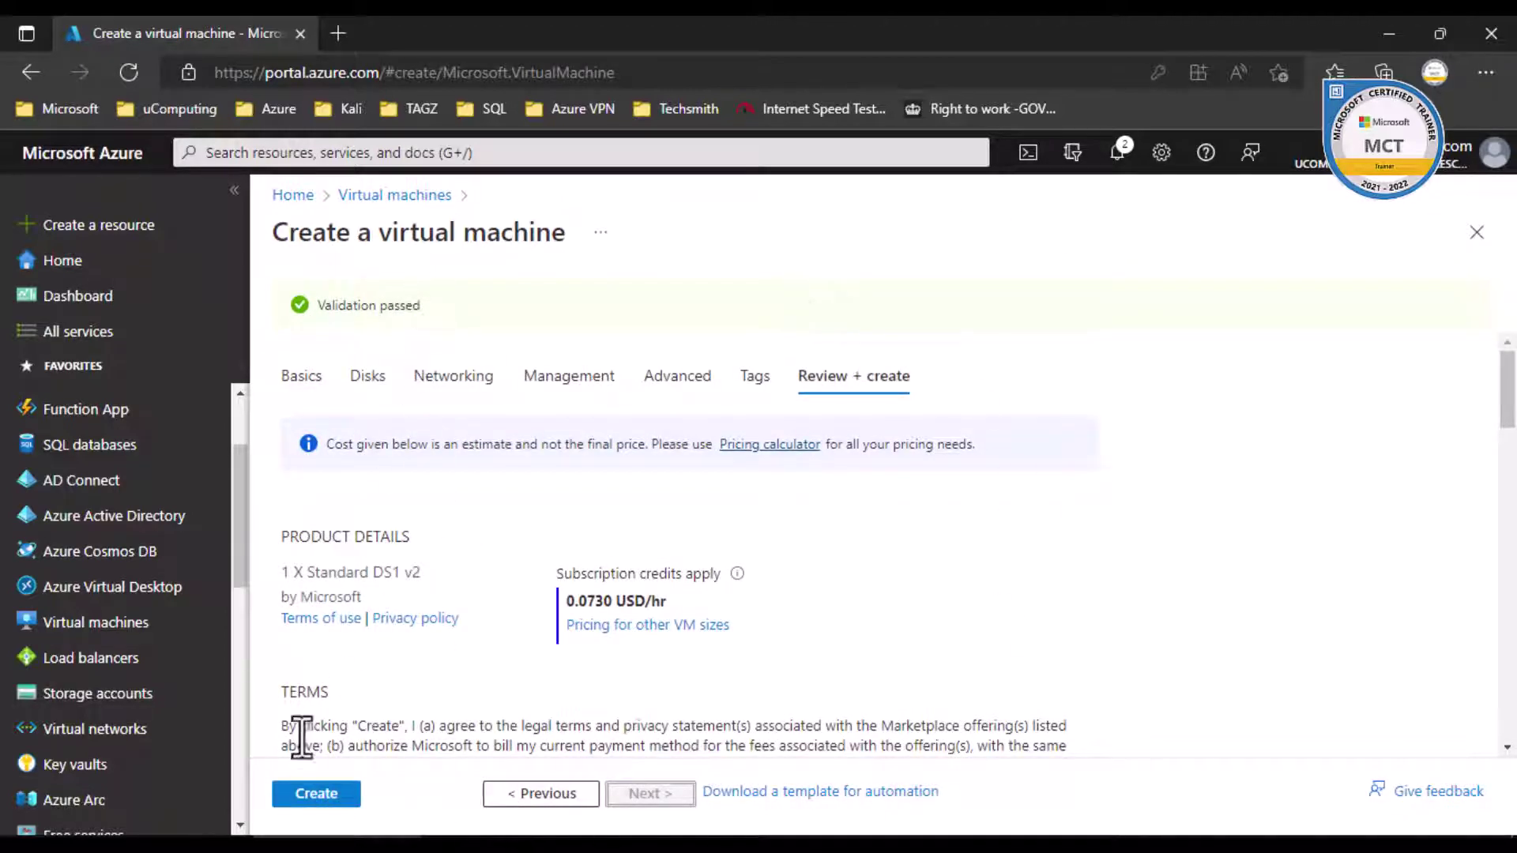
left_click(323, 794)
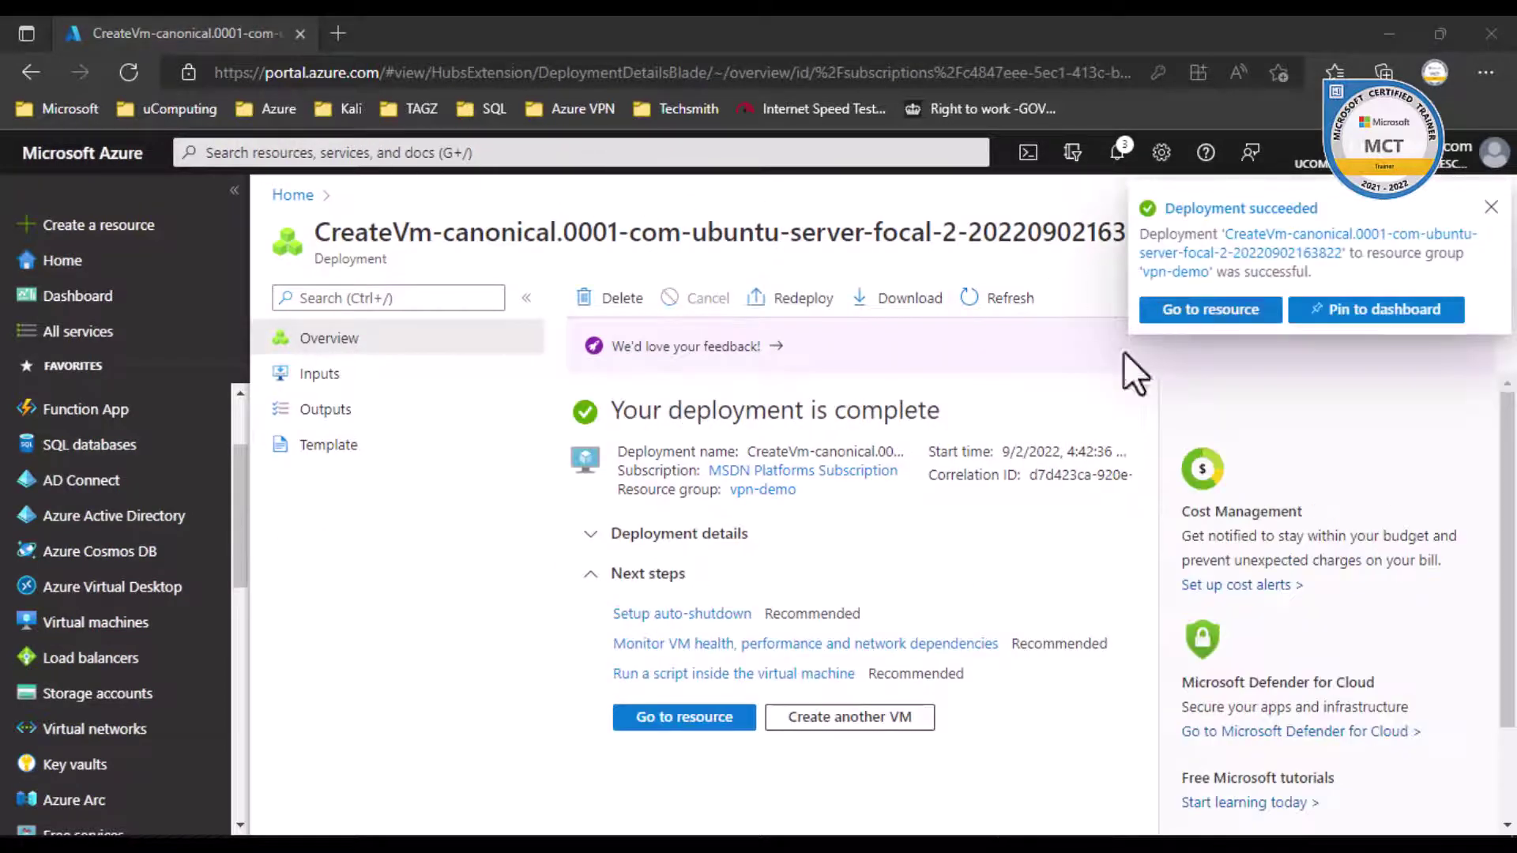
- Open the deployed linuxvm01 resource and display its SSH connection instructions
left_click(1207, 309)
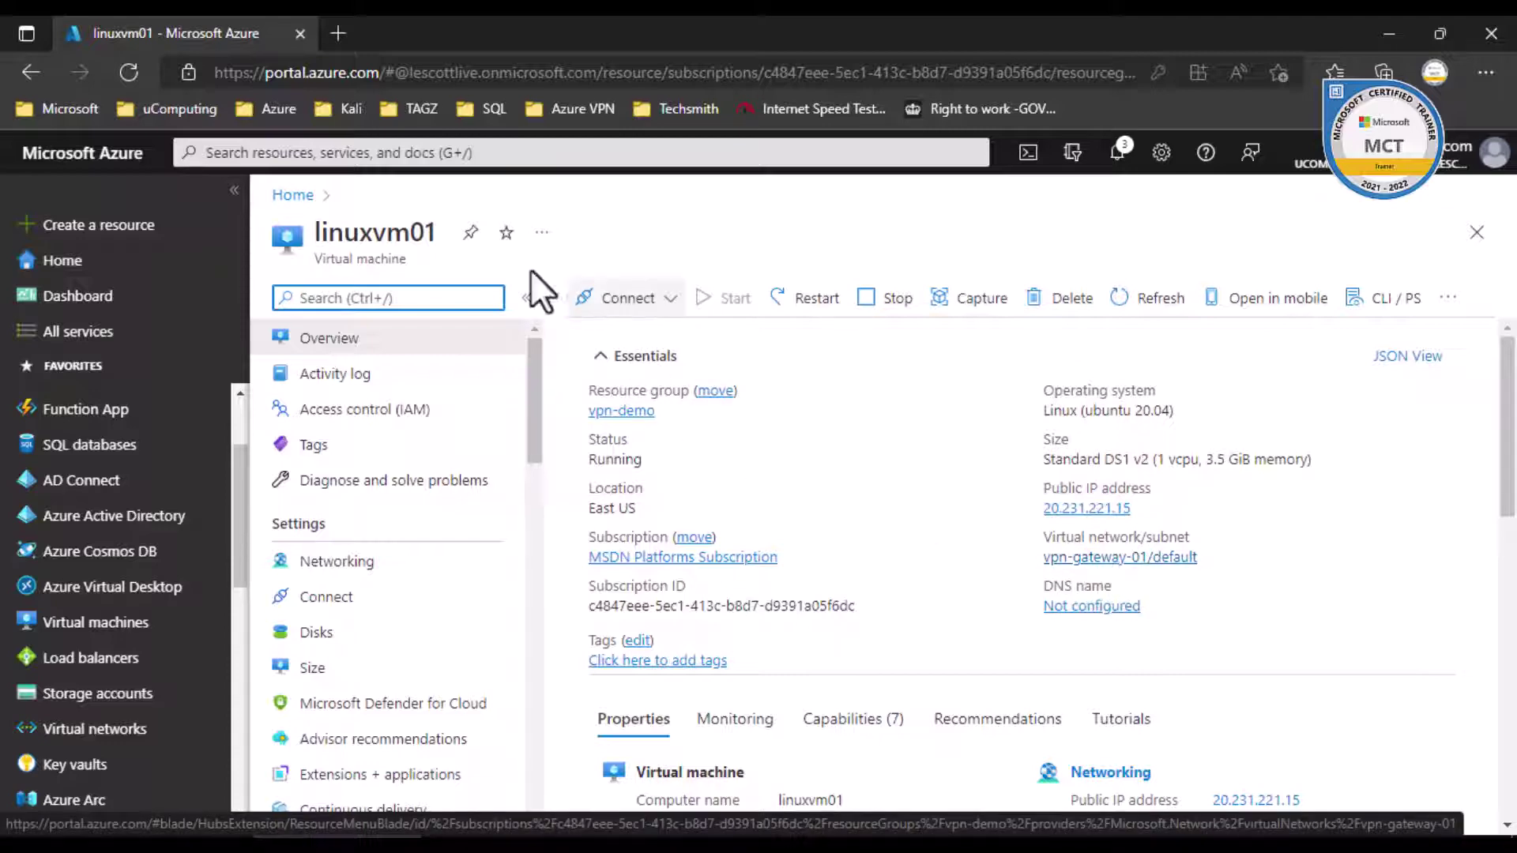
left_click(627, 298)
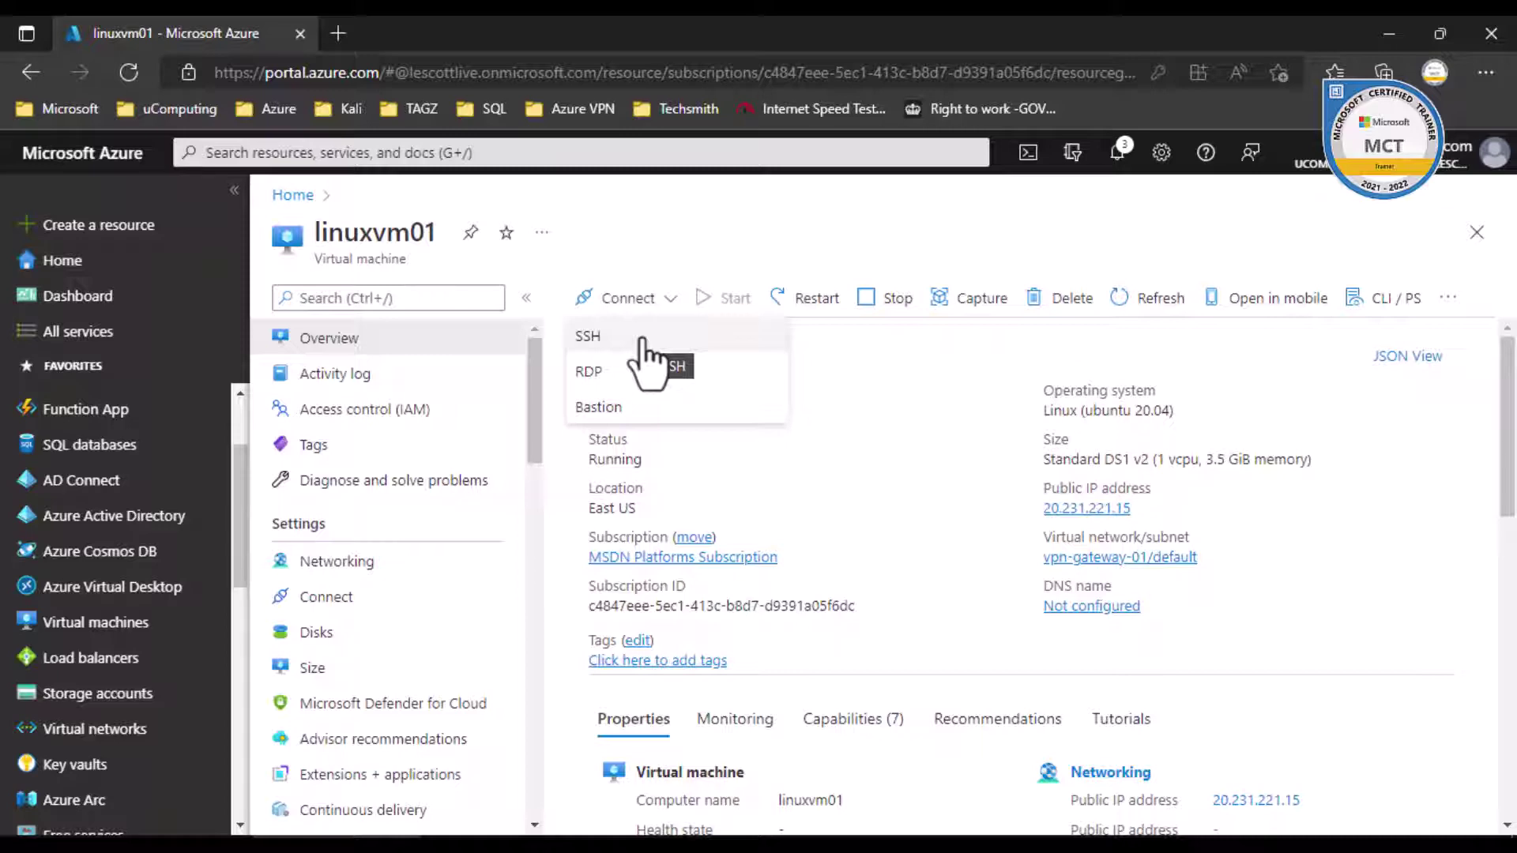
left_click(647, 345)
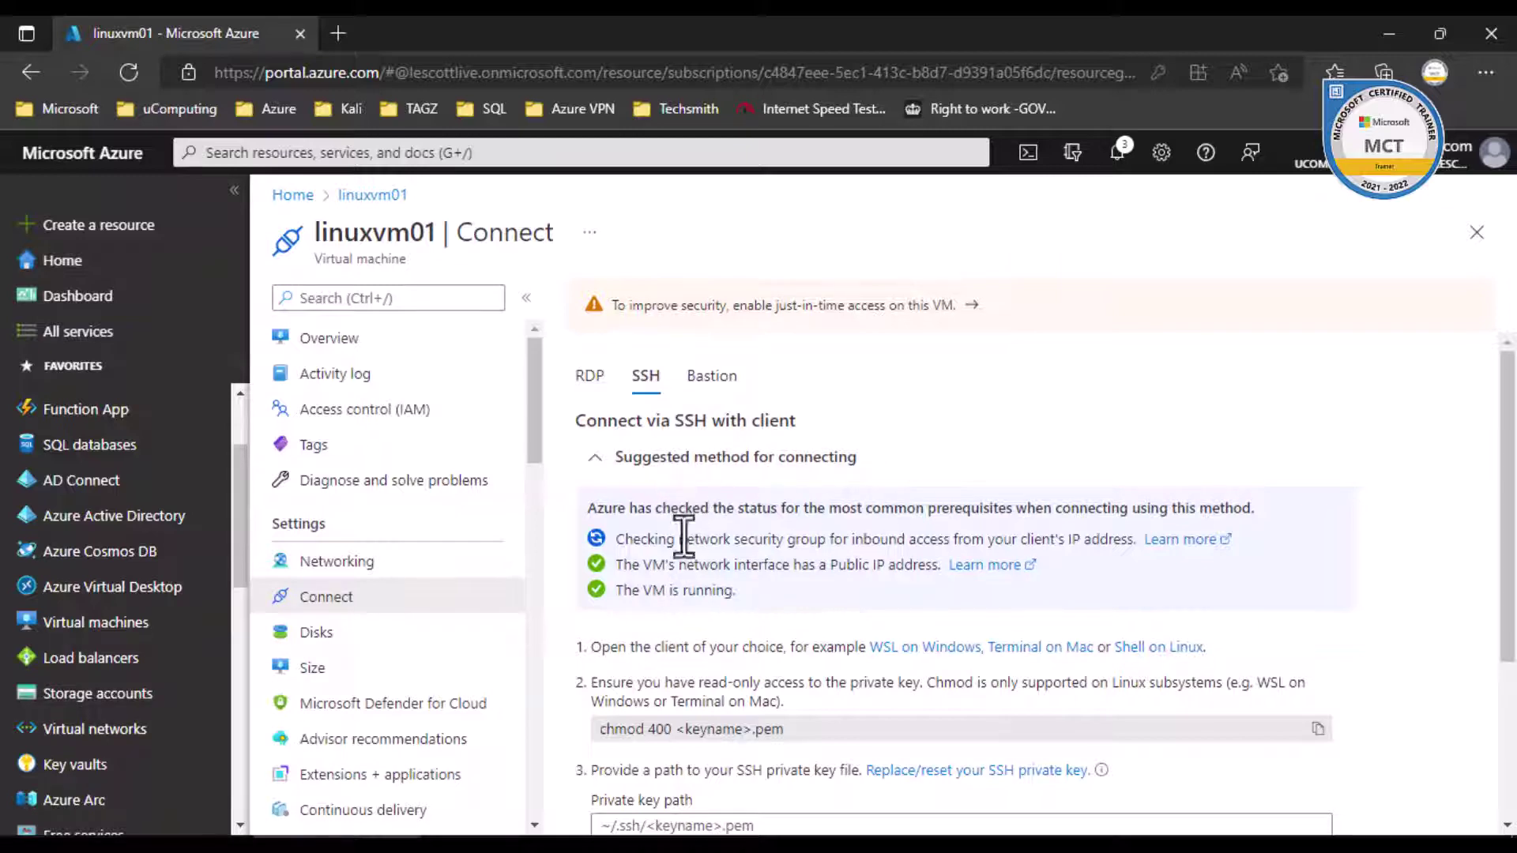
scroll(723, 542, "down", 3)
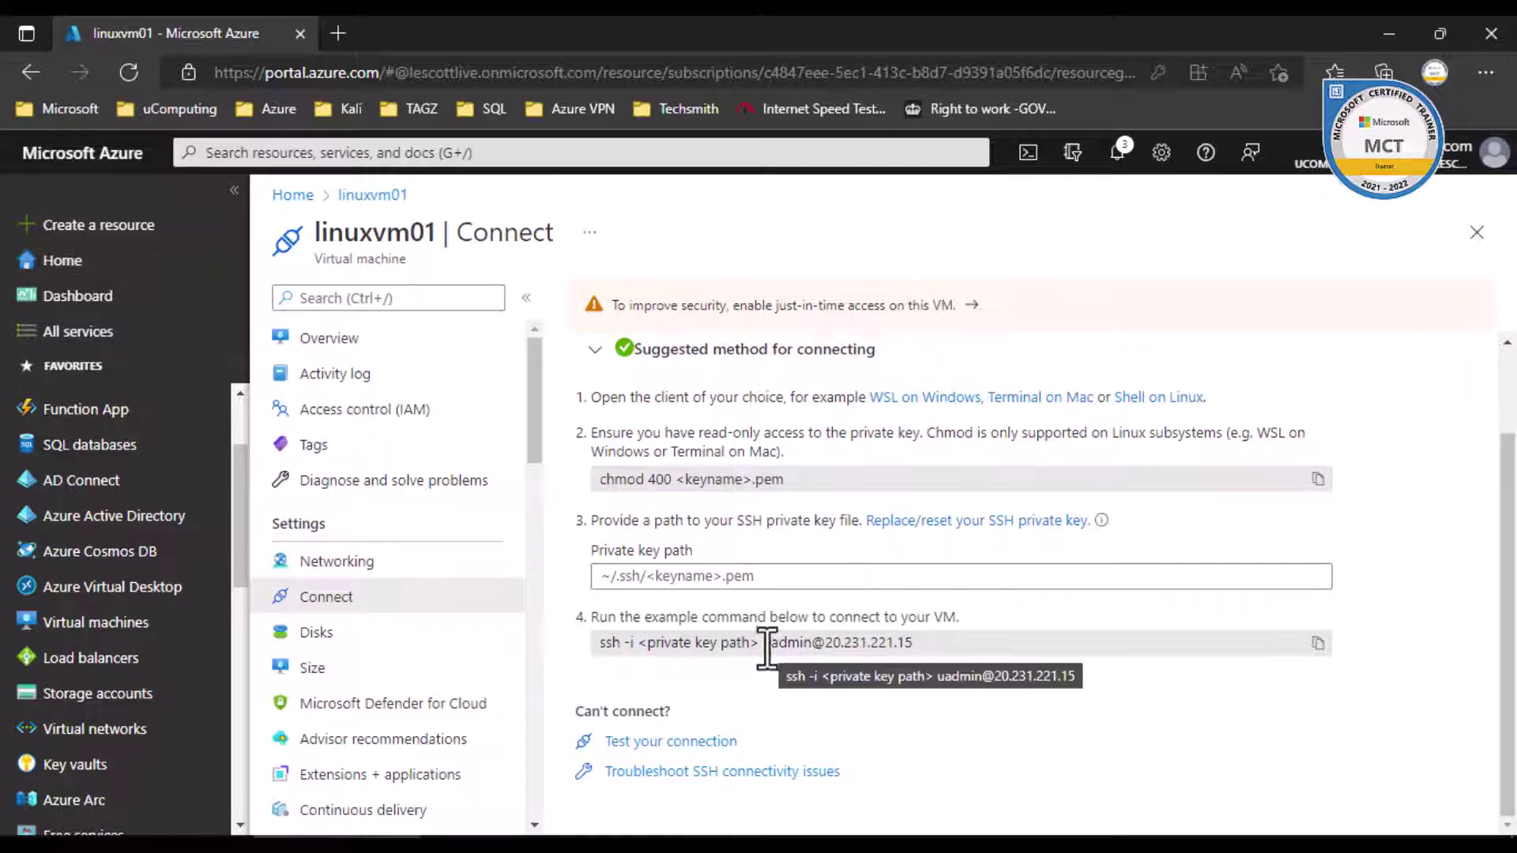
left_click_drag(765, 643, 921, 647)
right_click(891, 644)
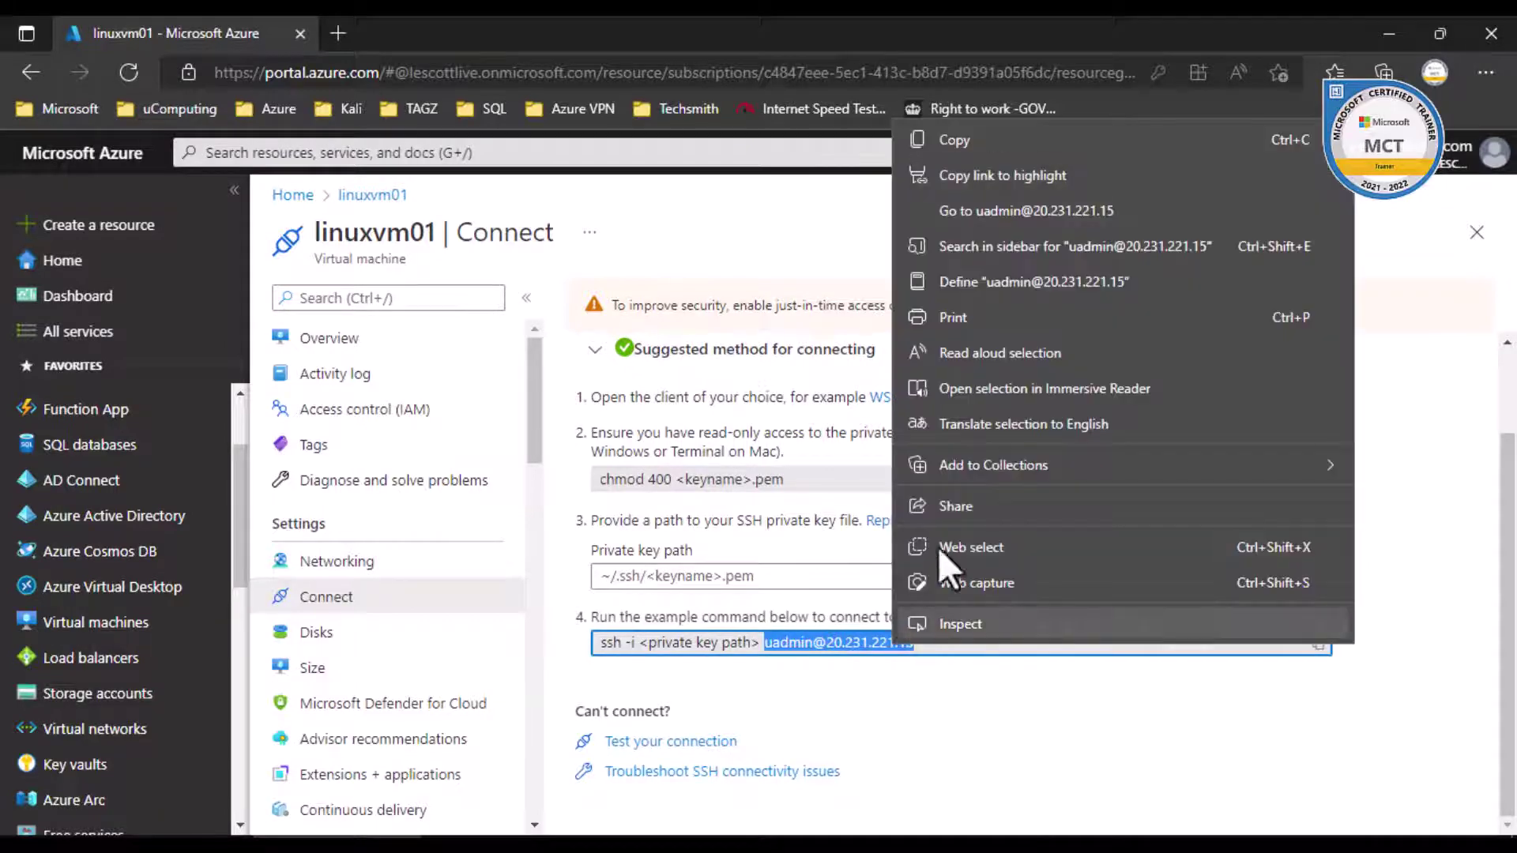
left_click(1026, 140)
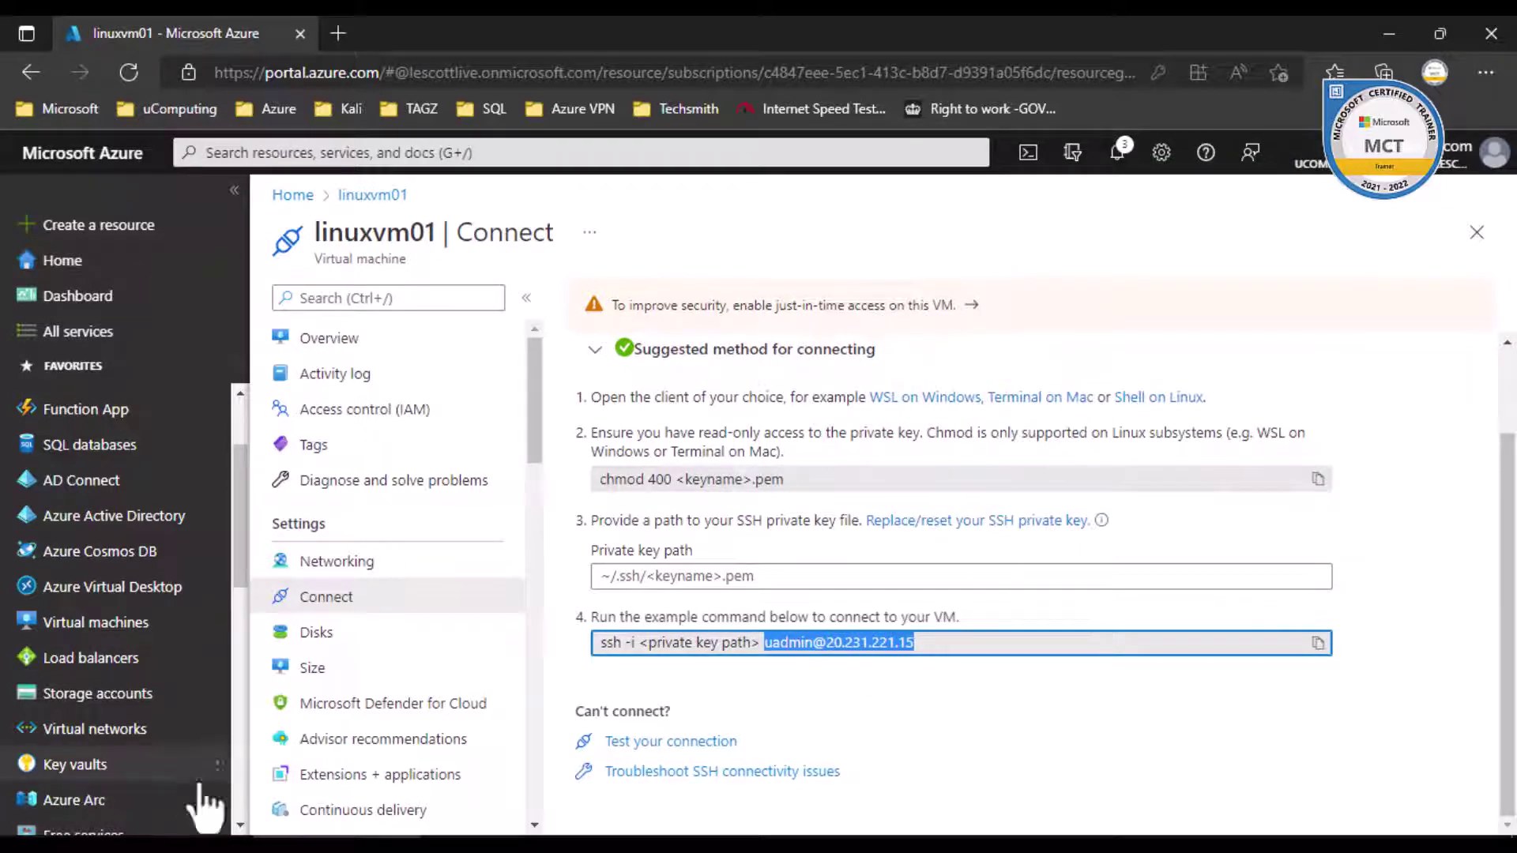
key("super")
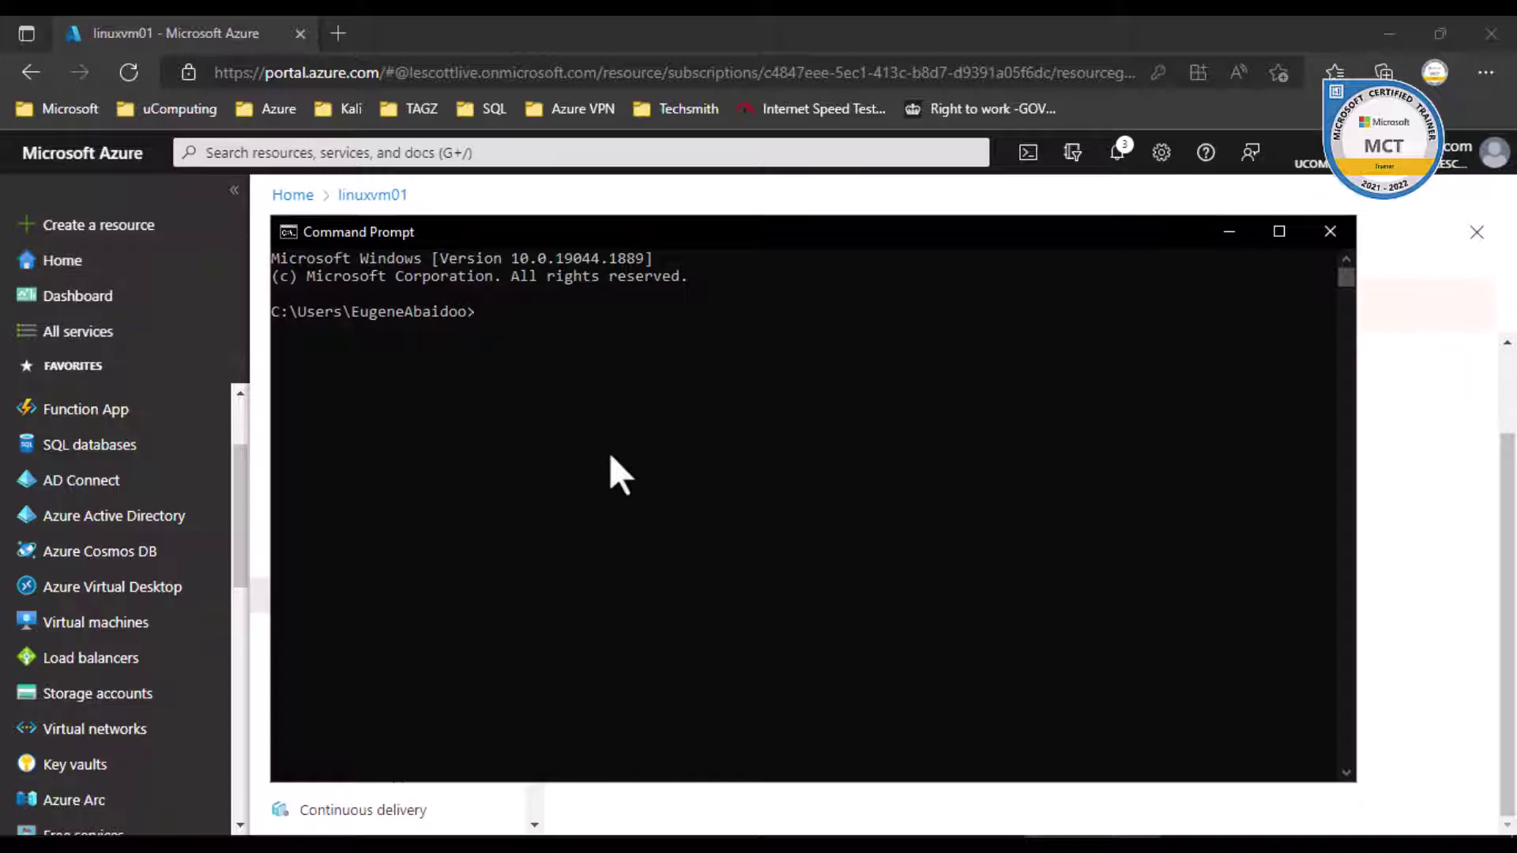
type("ssh")
key("ctrl+v")
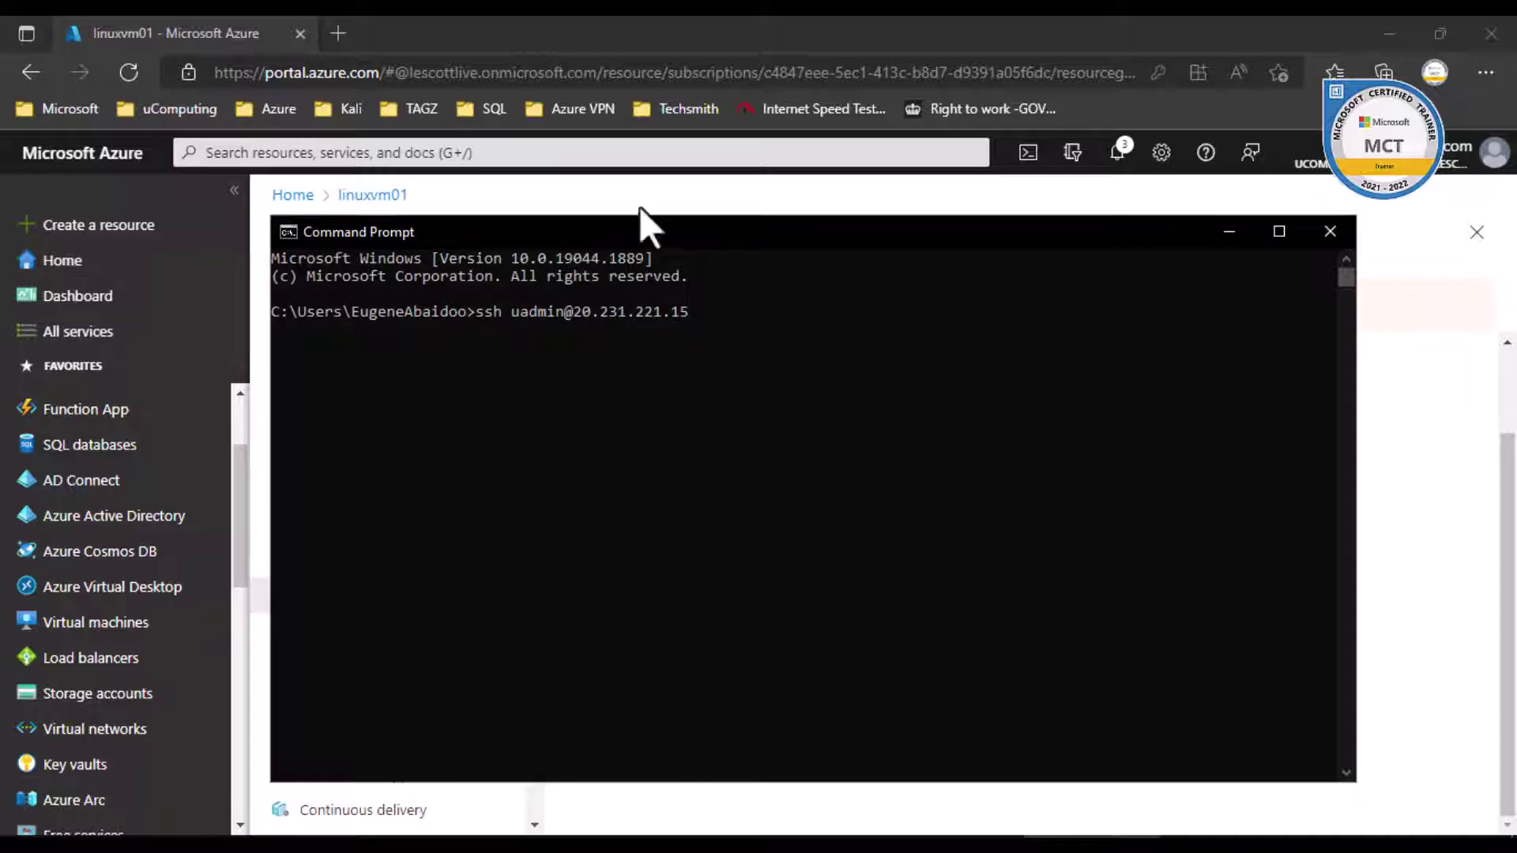
key("Return")
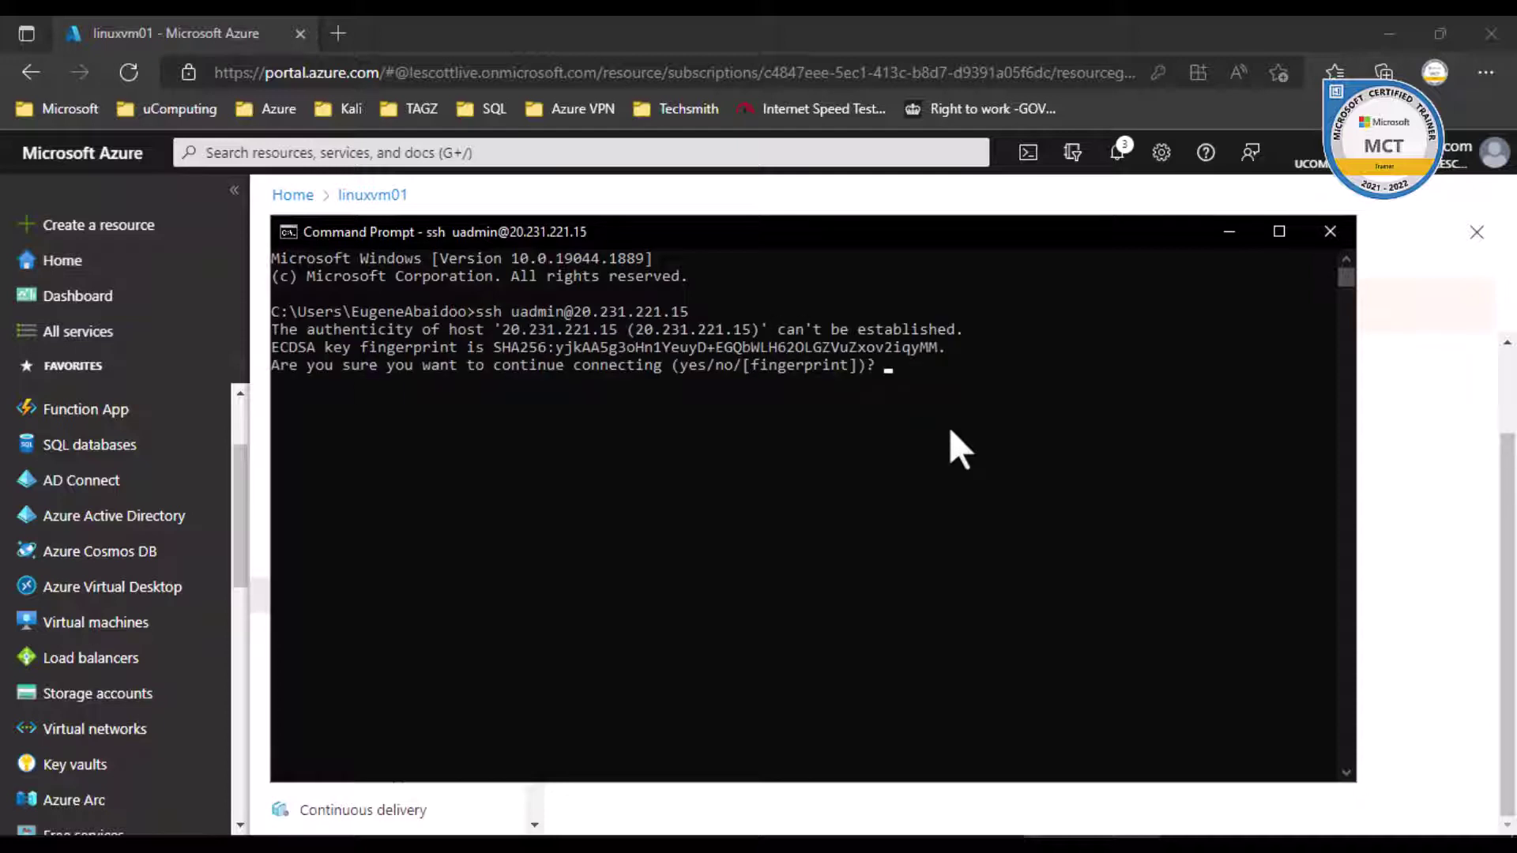
type("yes")
key("Return")
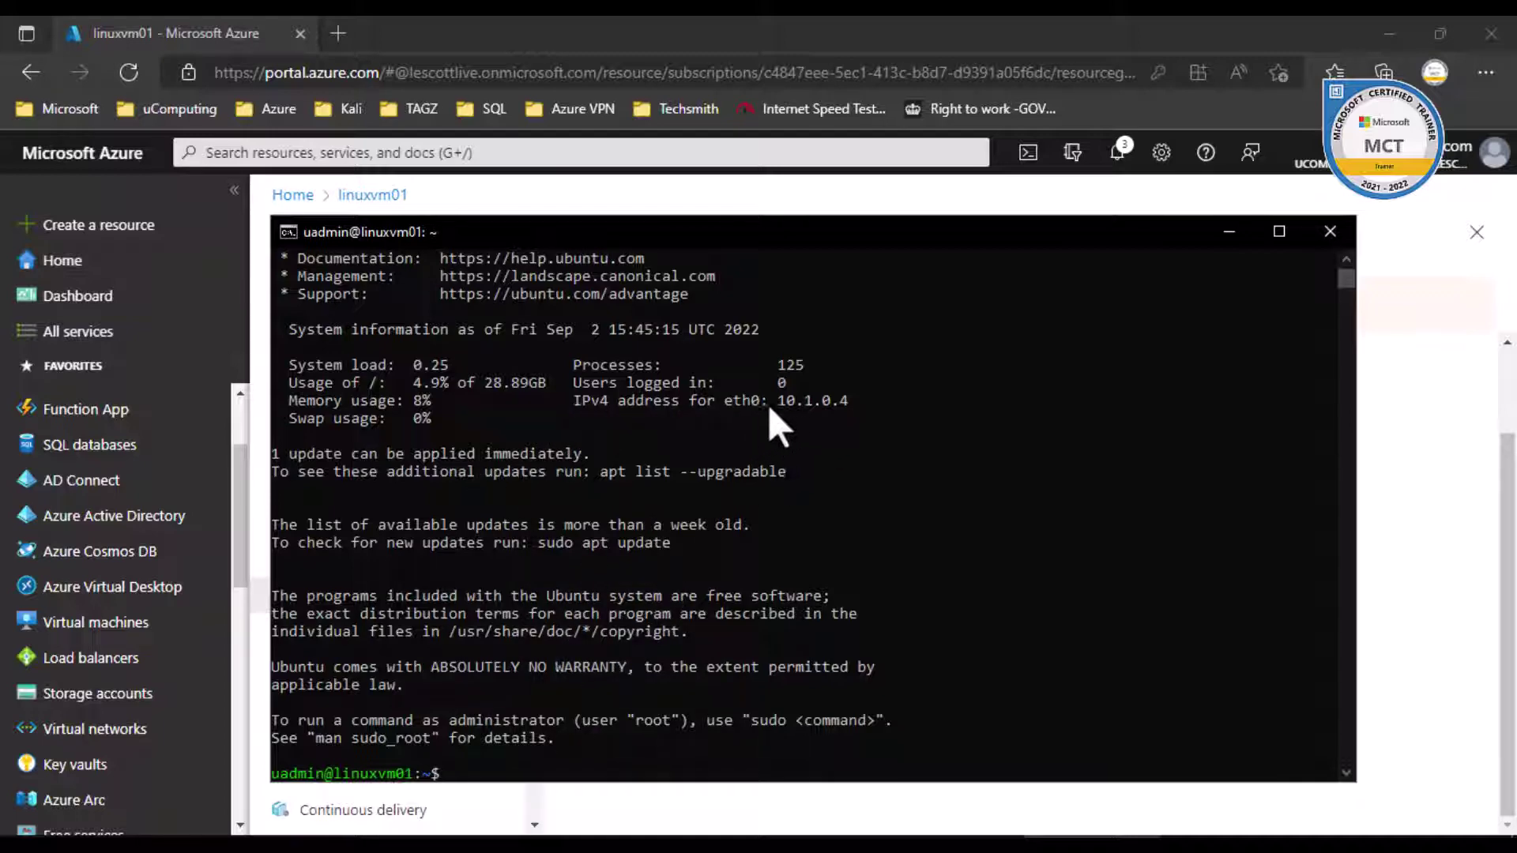
- Compare the eth0 IPv4 address in the SSH session with the subnets of the vpn-gateway-01 virtual network in the Azure portal
left_click_drag(777, 406, 793, 410)
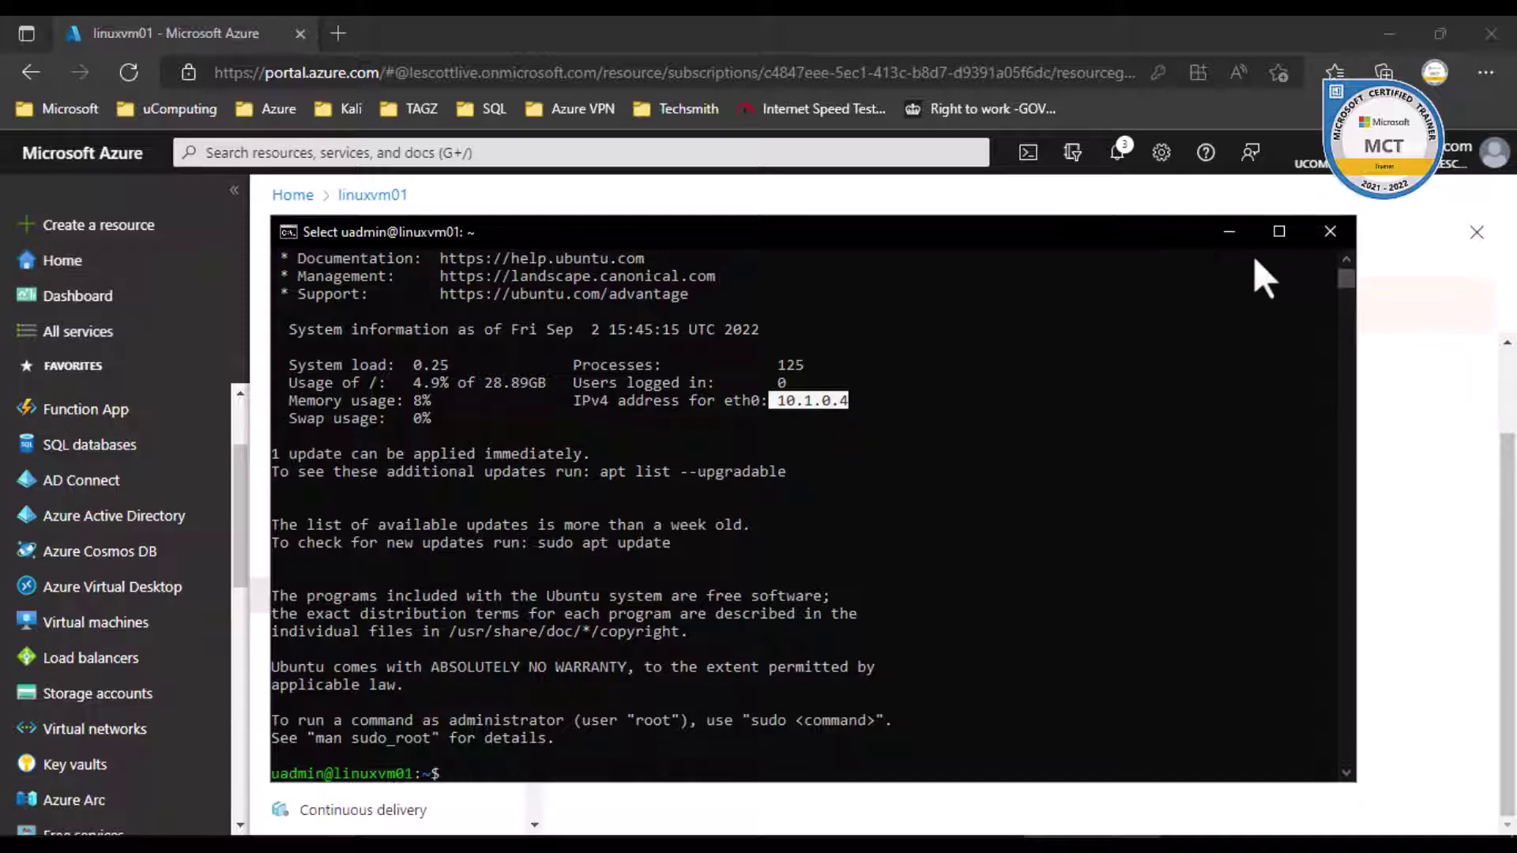
left_click(1230, 233)
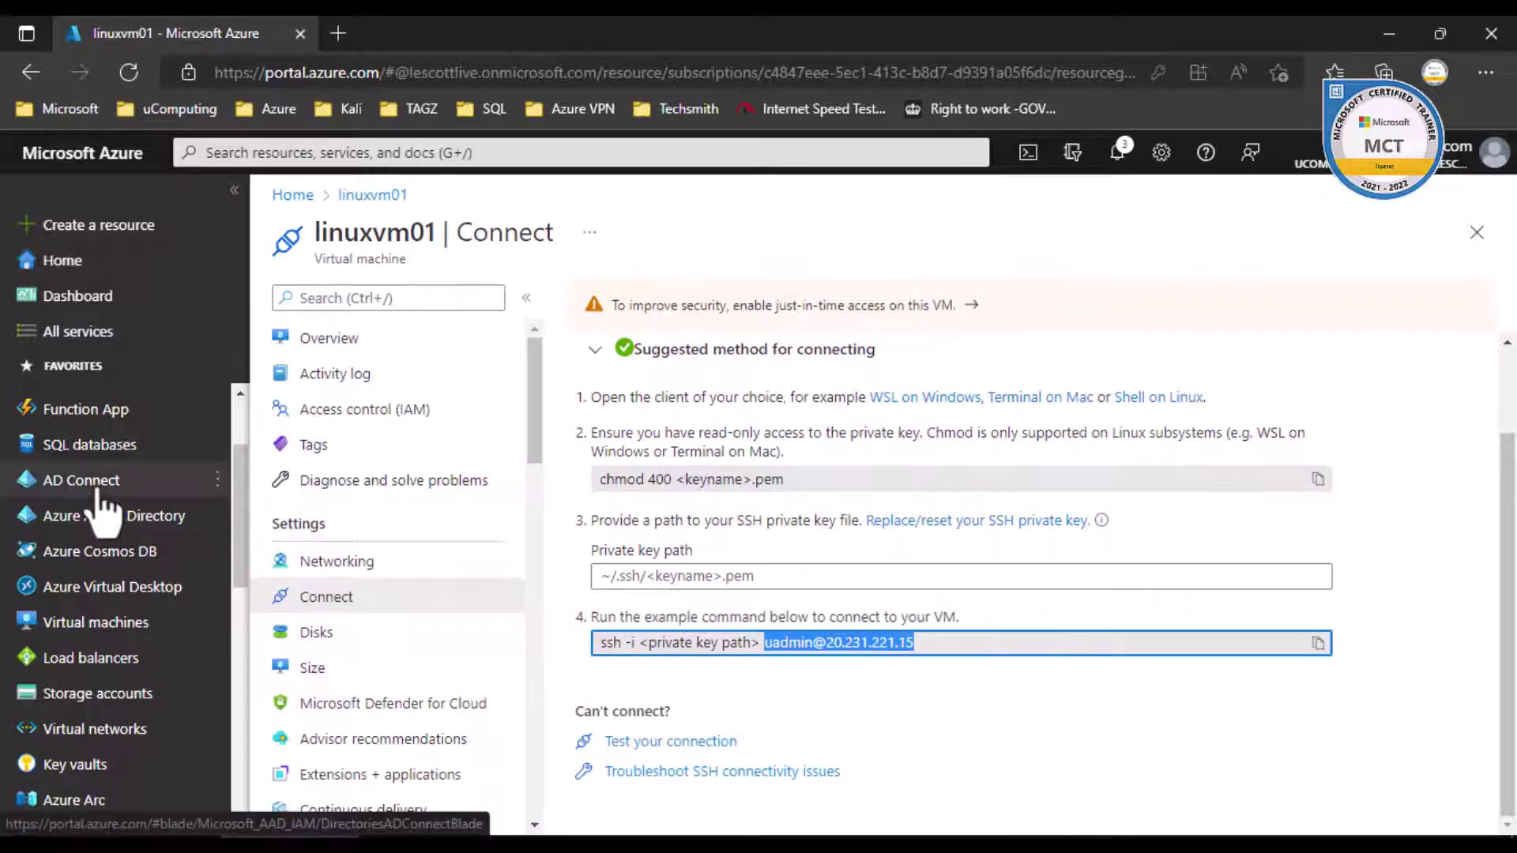
left_click(104, 739)
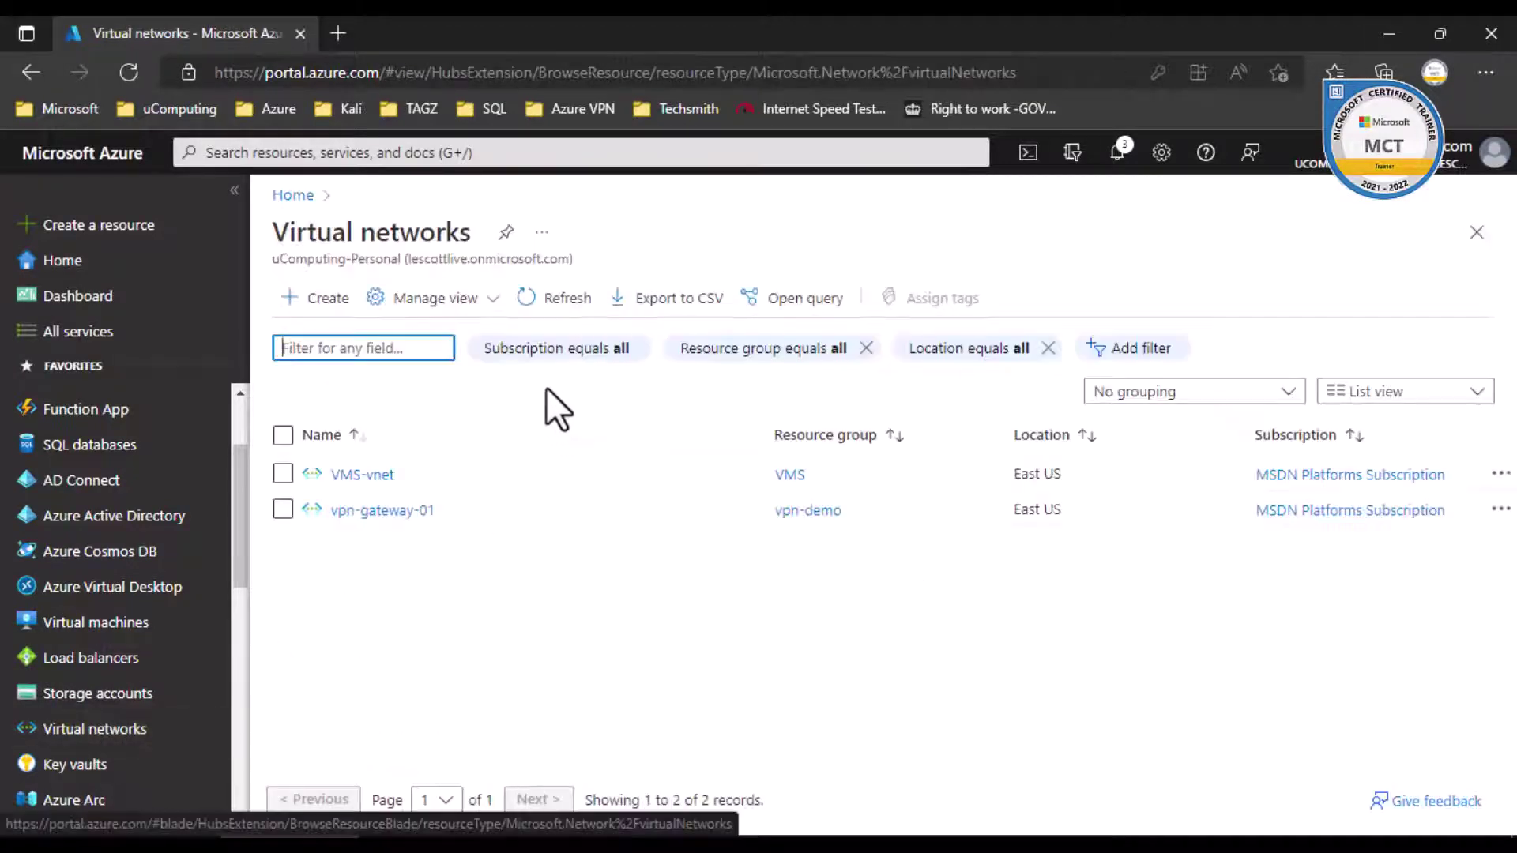
left_click(384, 513)
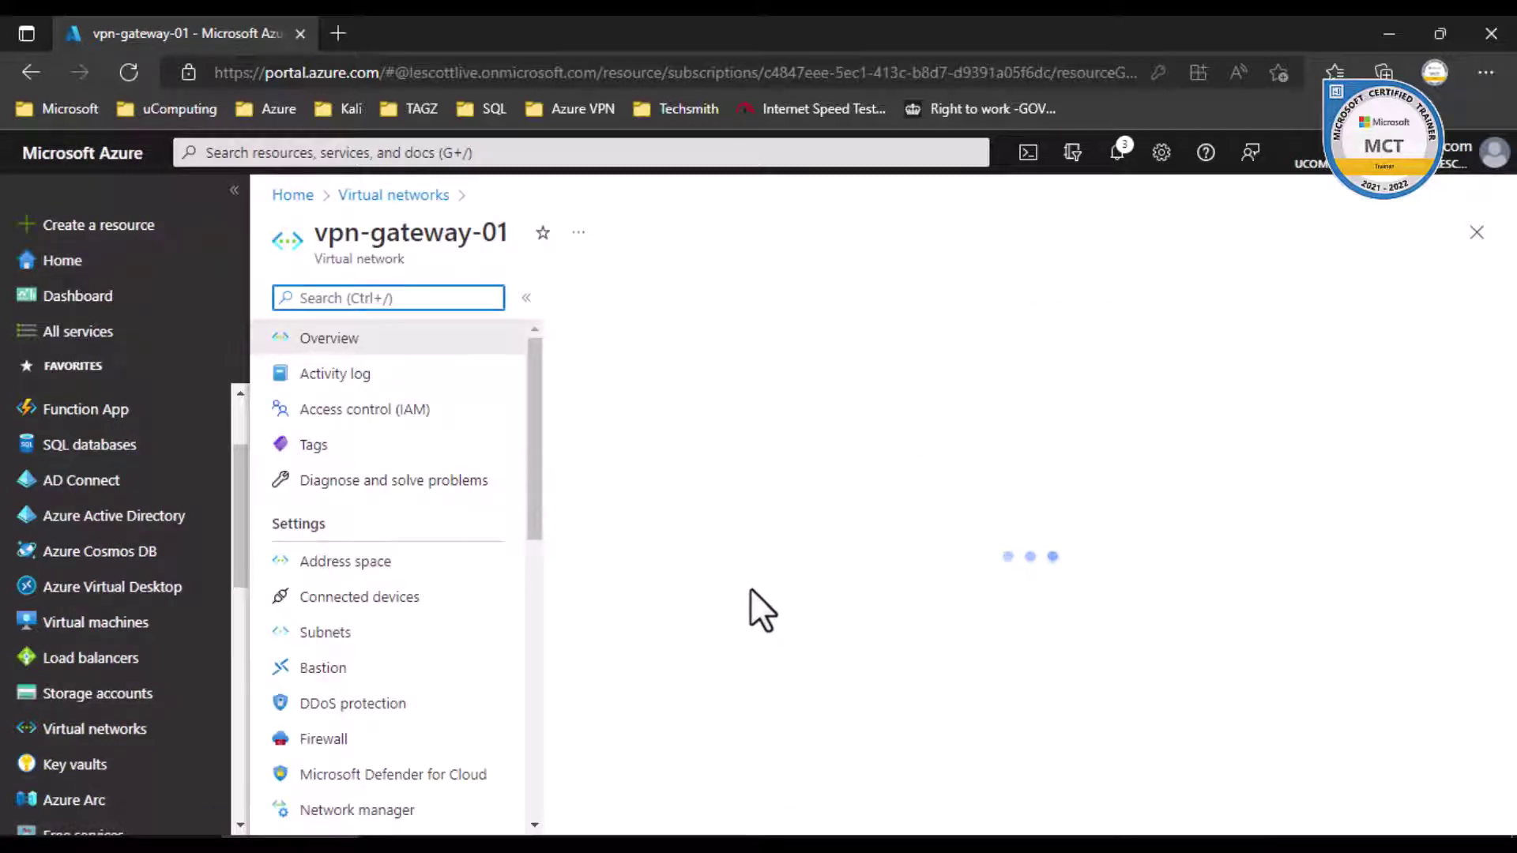
left_click(387, 648)
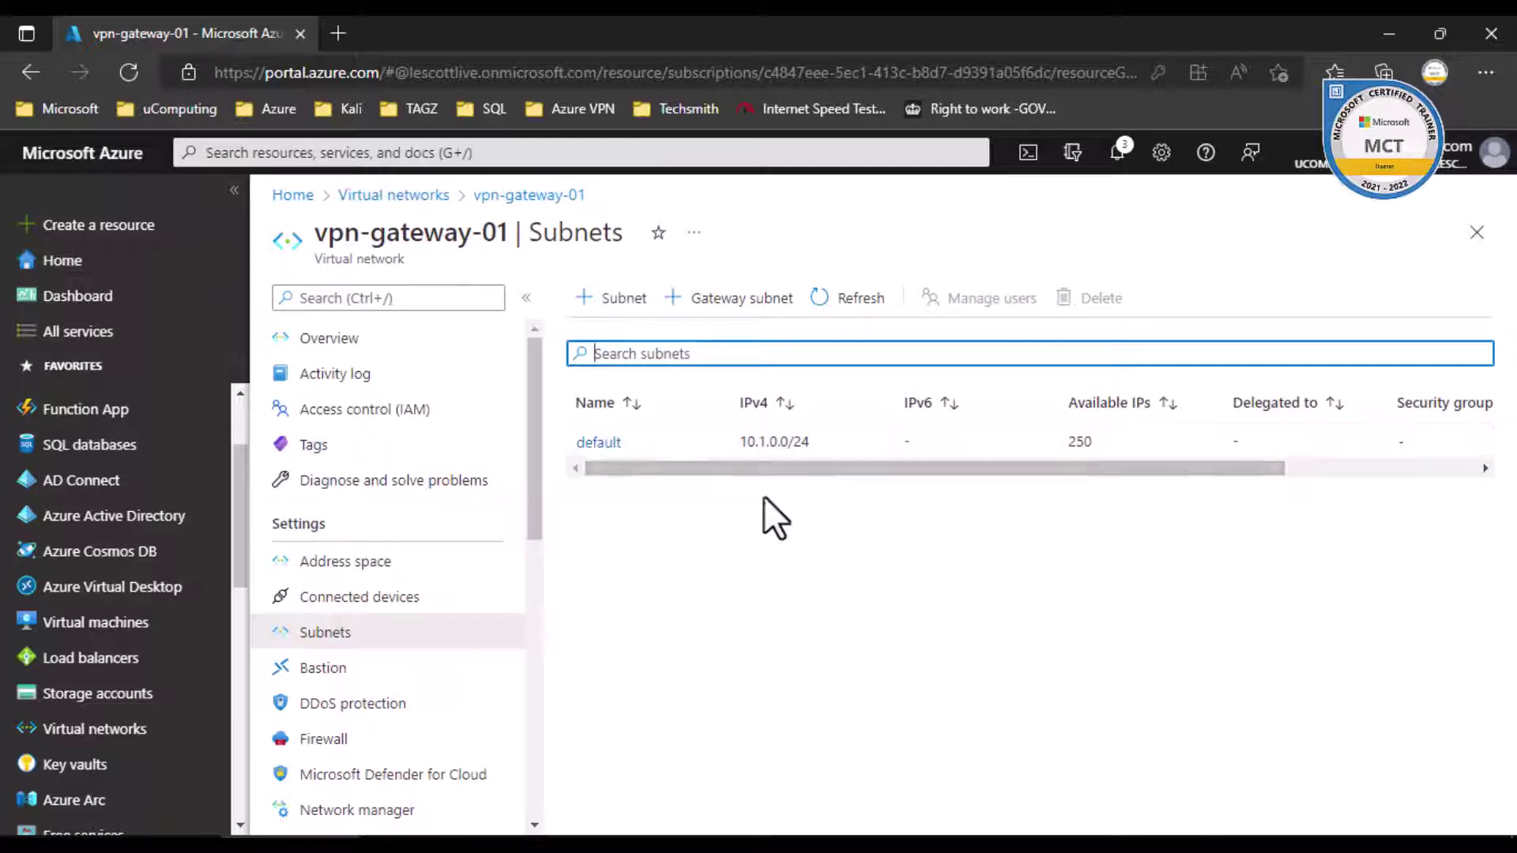
key("alt+Tab")
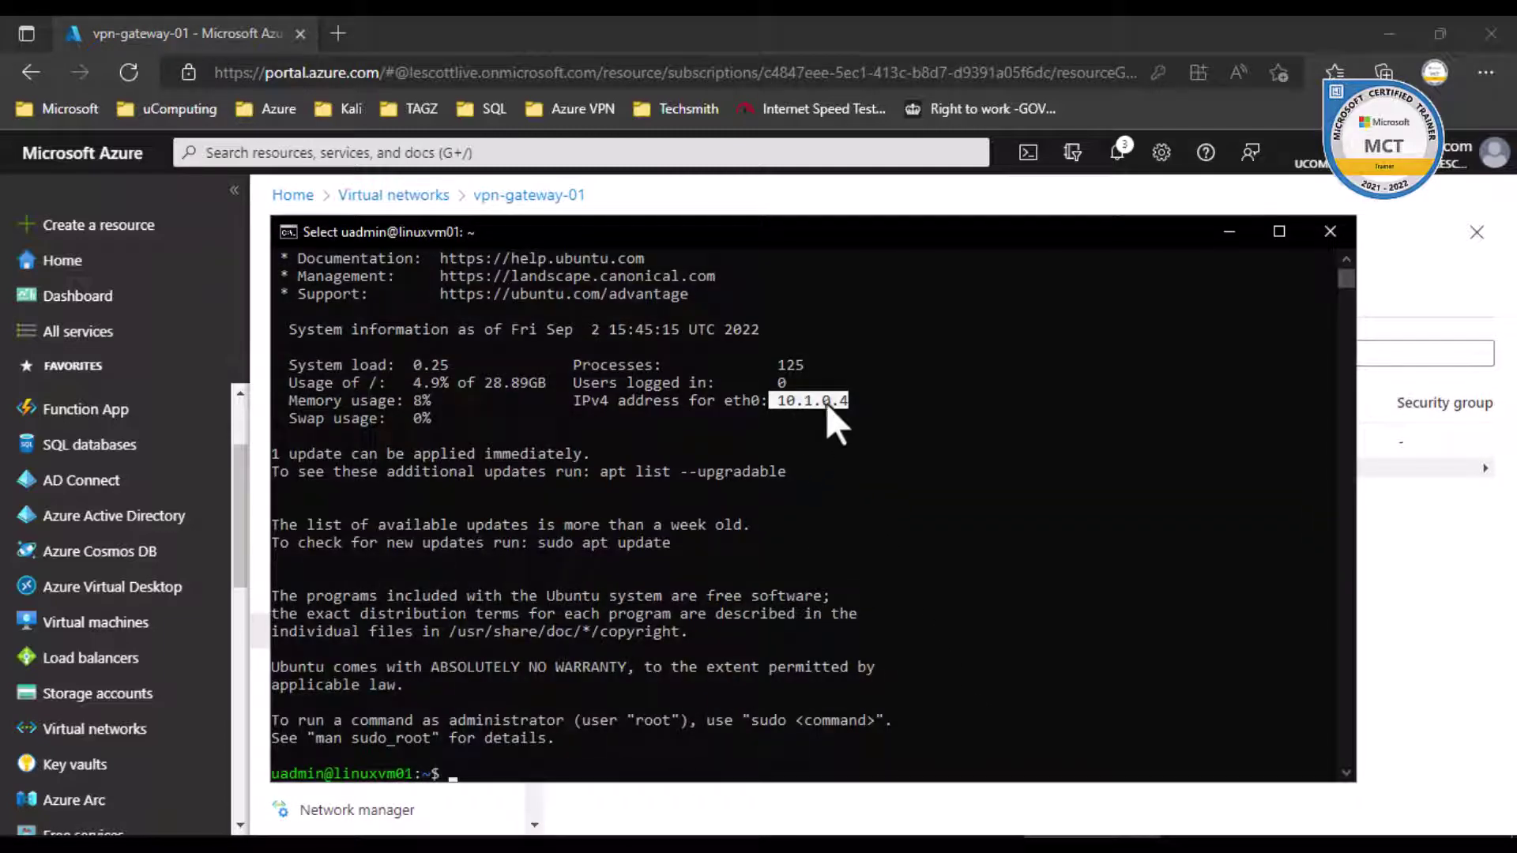
left_click(1229, 232)
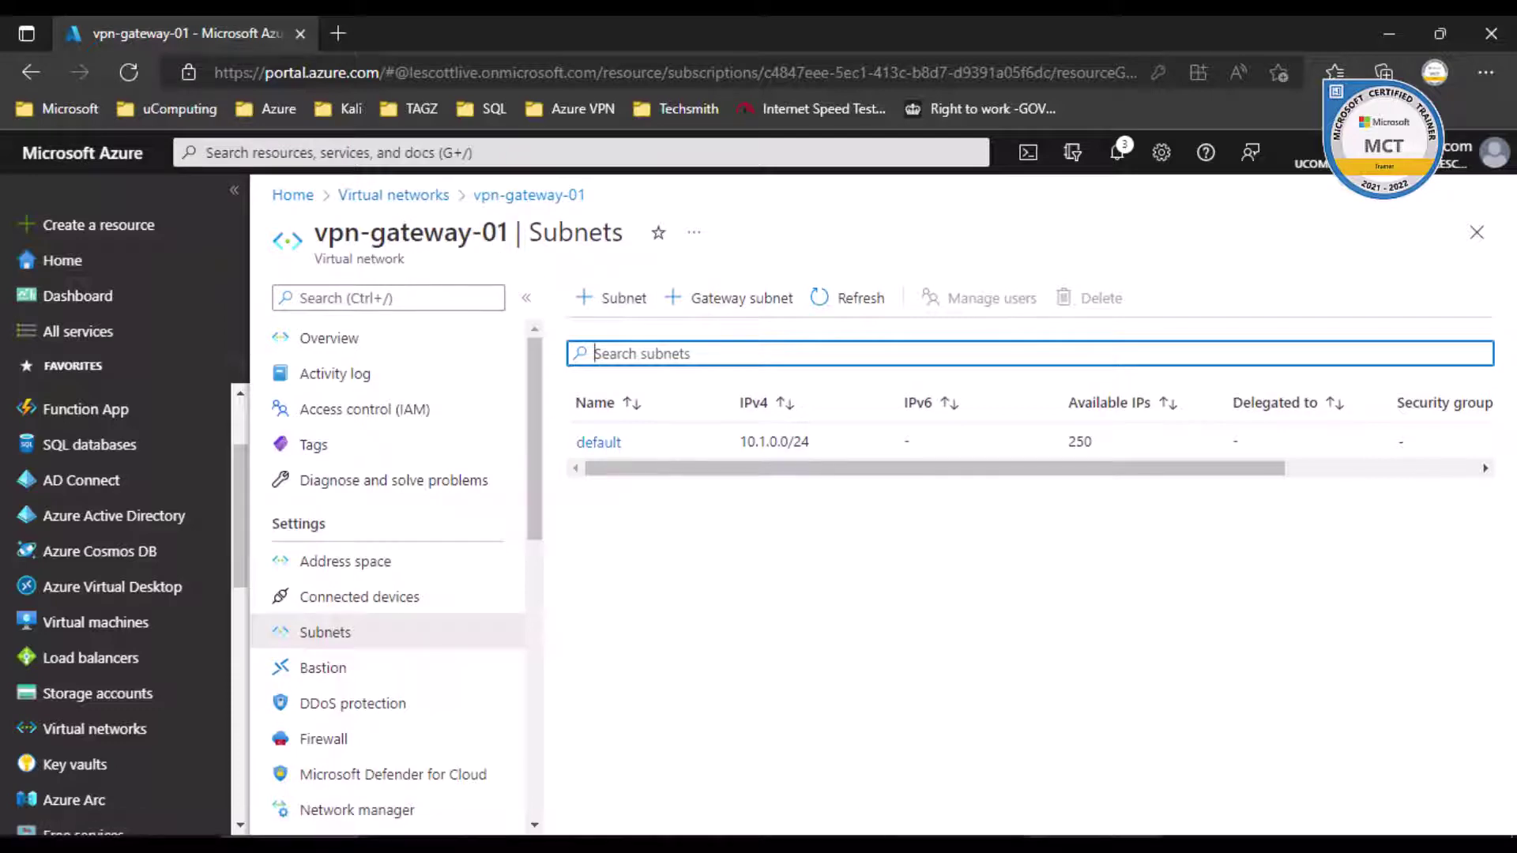
- Return to the SSH session and try to list linuxvm01's network interfaces with ifconfig
key("alt+Tab")
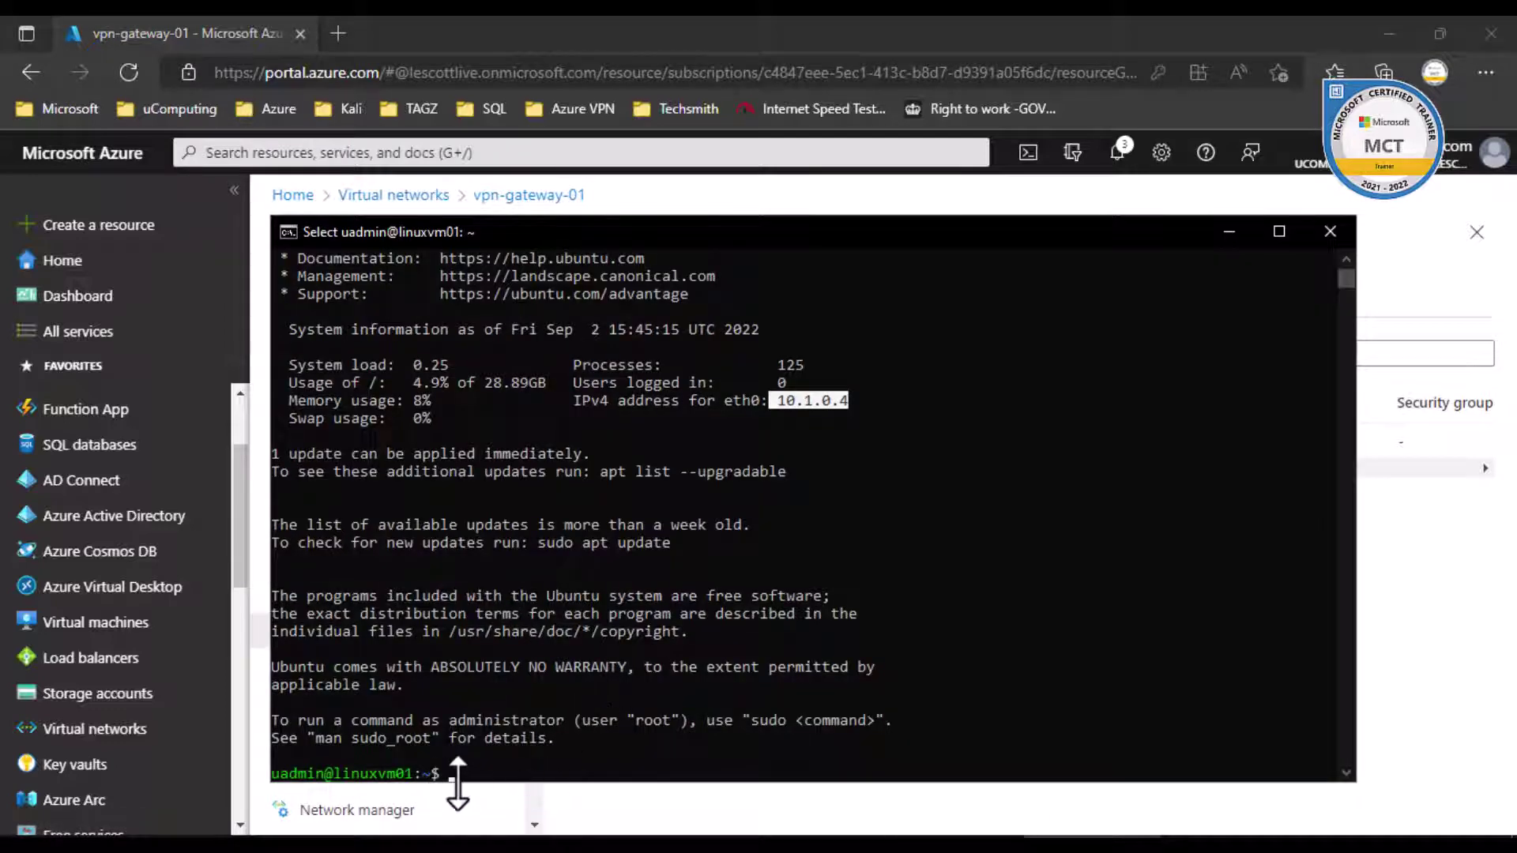
type("i")
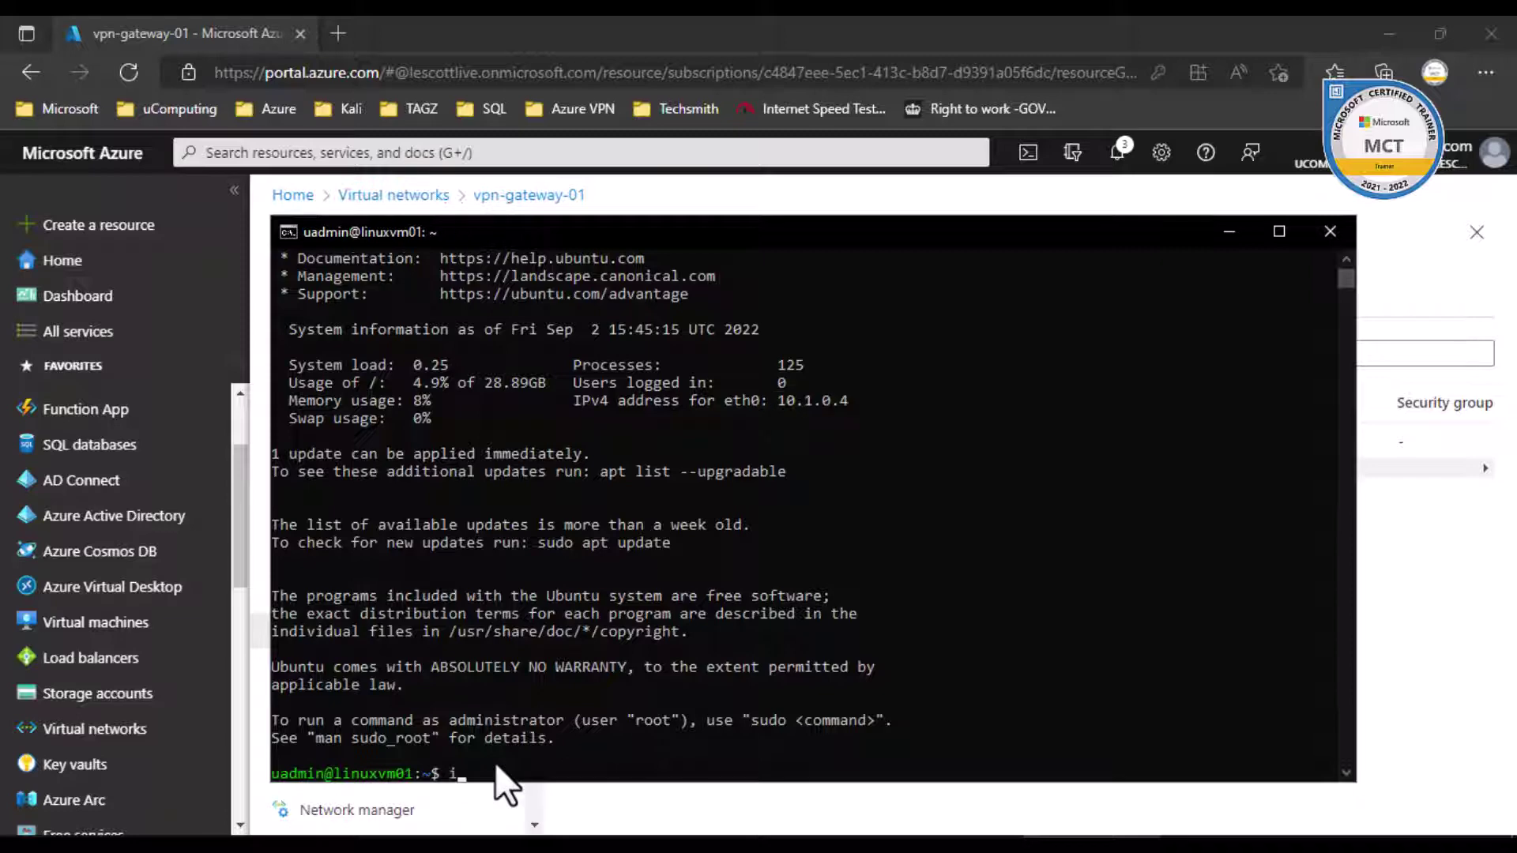
type("fconfig")
key("Return")
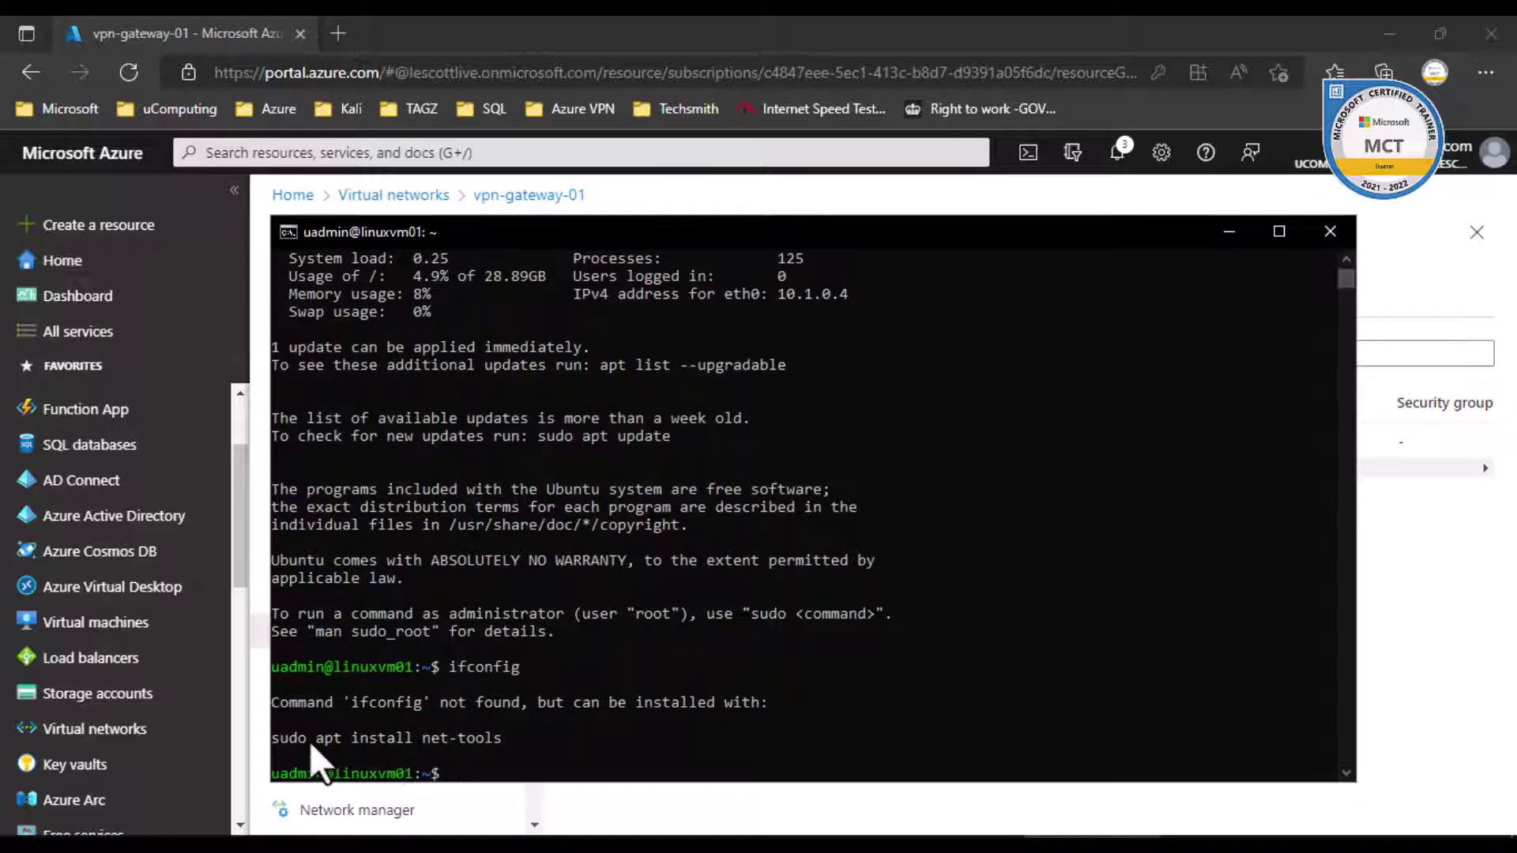
- Install the net-tools package on linuxvm01 with the command sudo apt install net-tools
left_click_drag(272, 738, 501, 740)
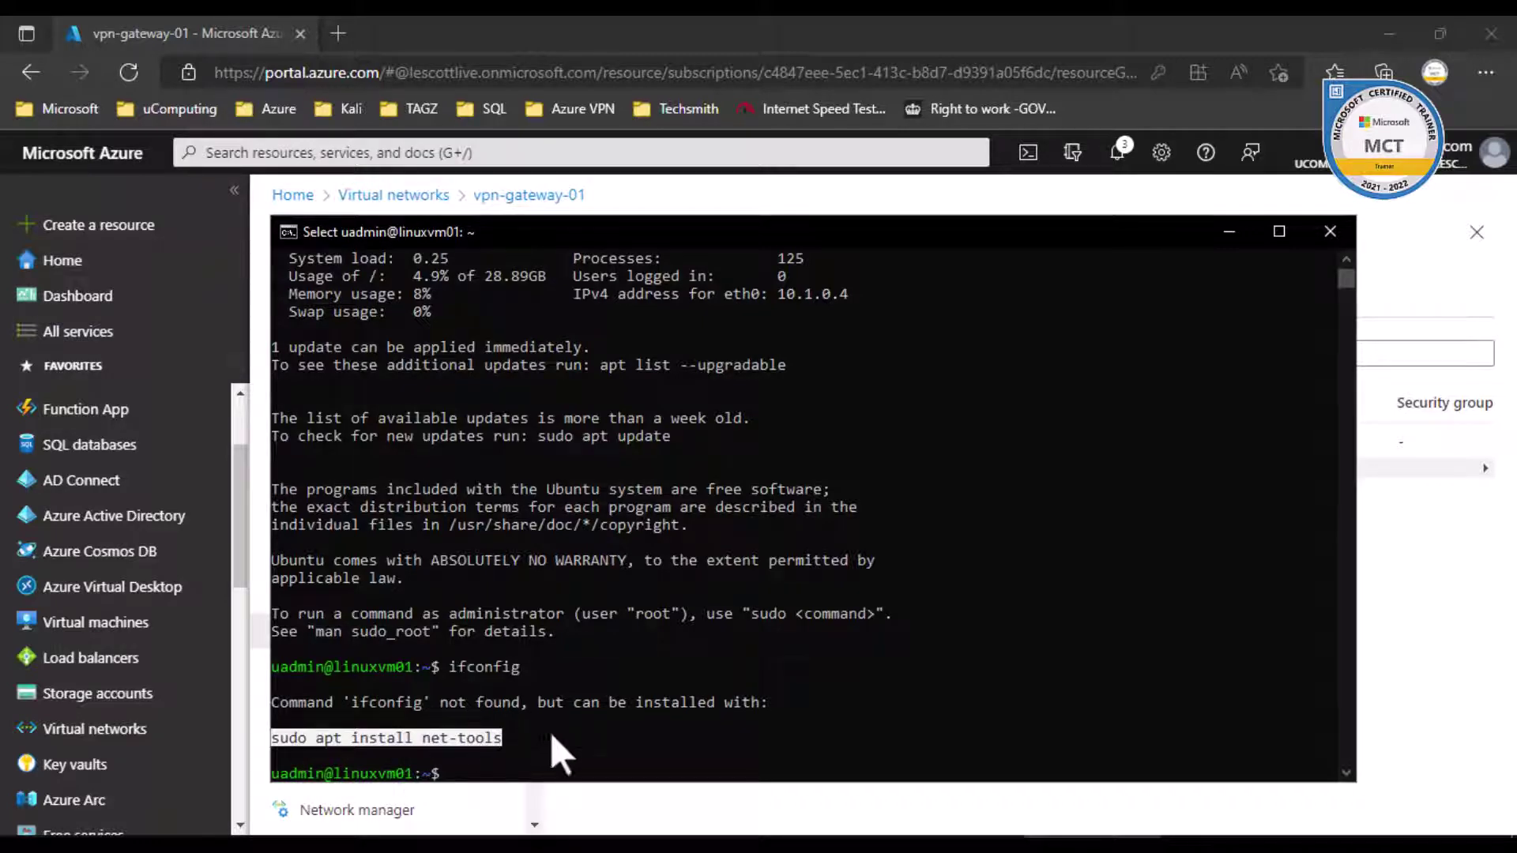
right_click(601, 757)
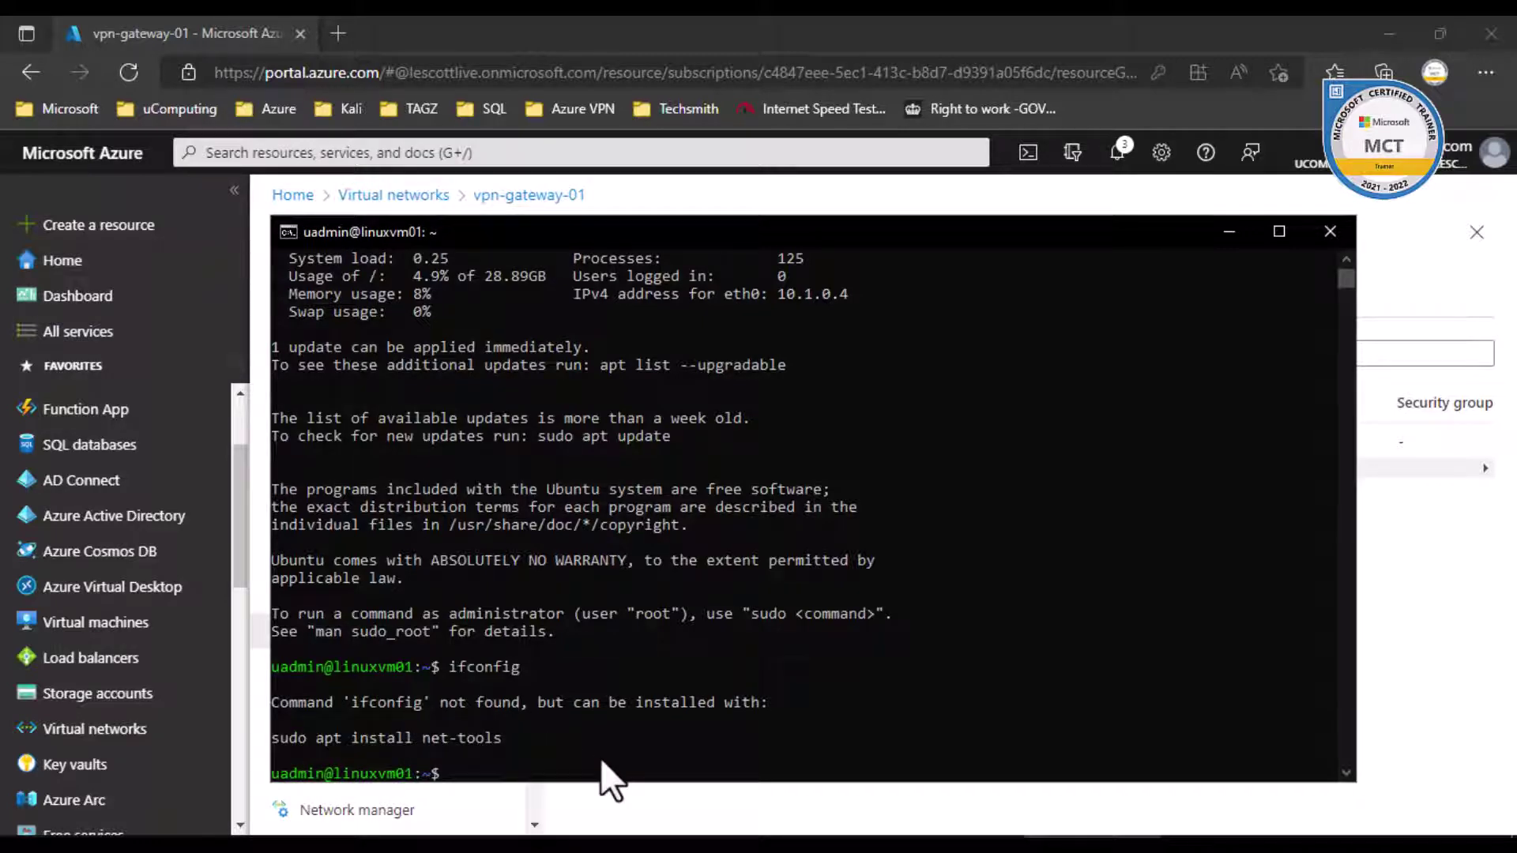
right_click(505, 773)
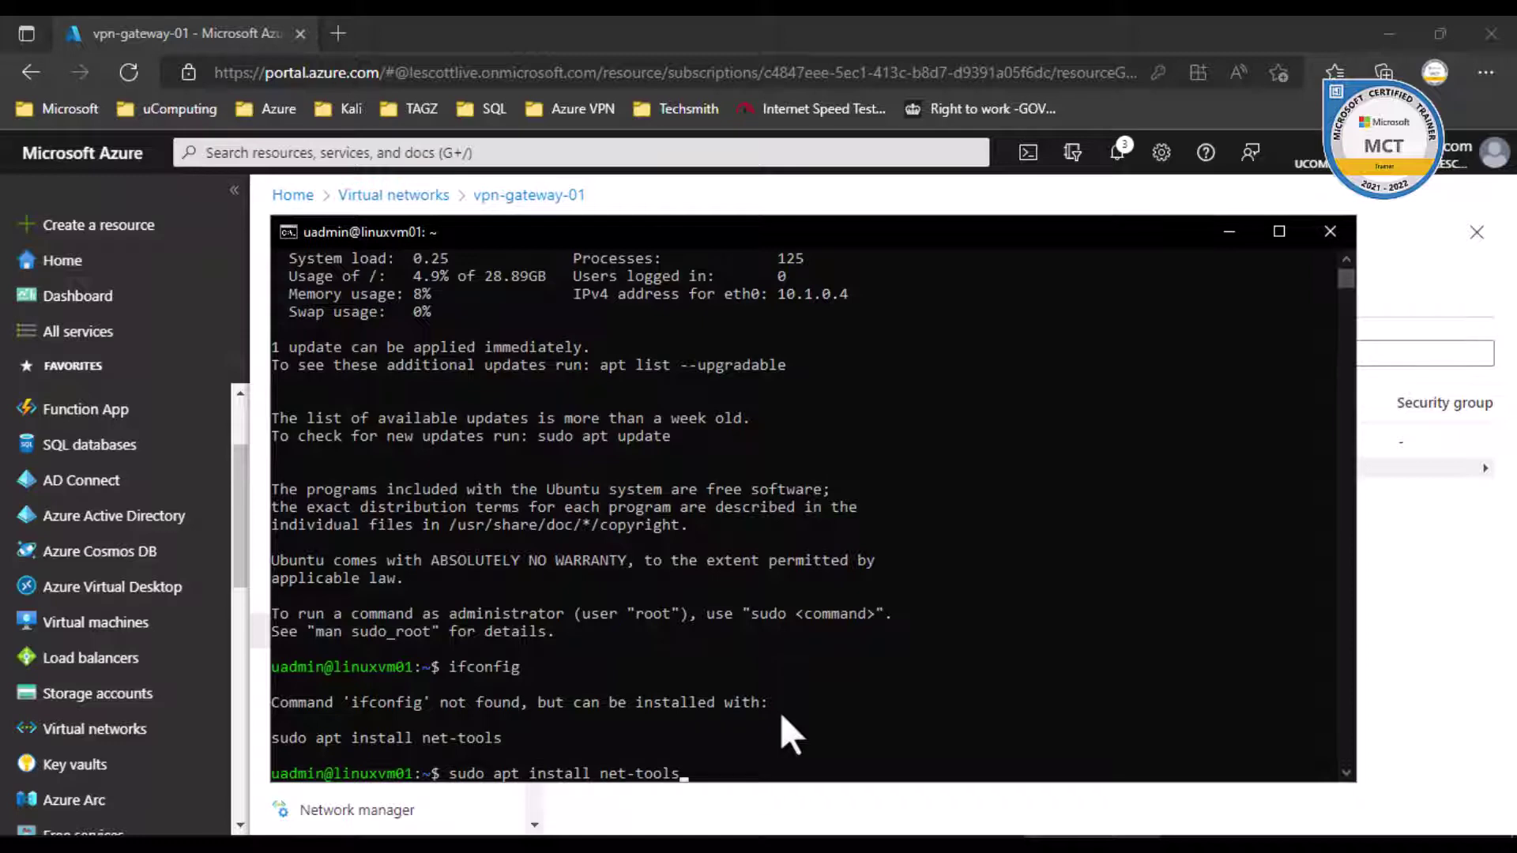
key("Return")
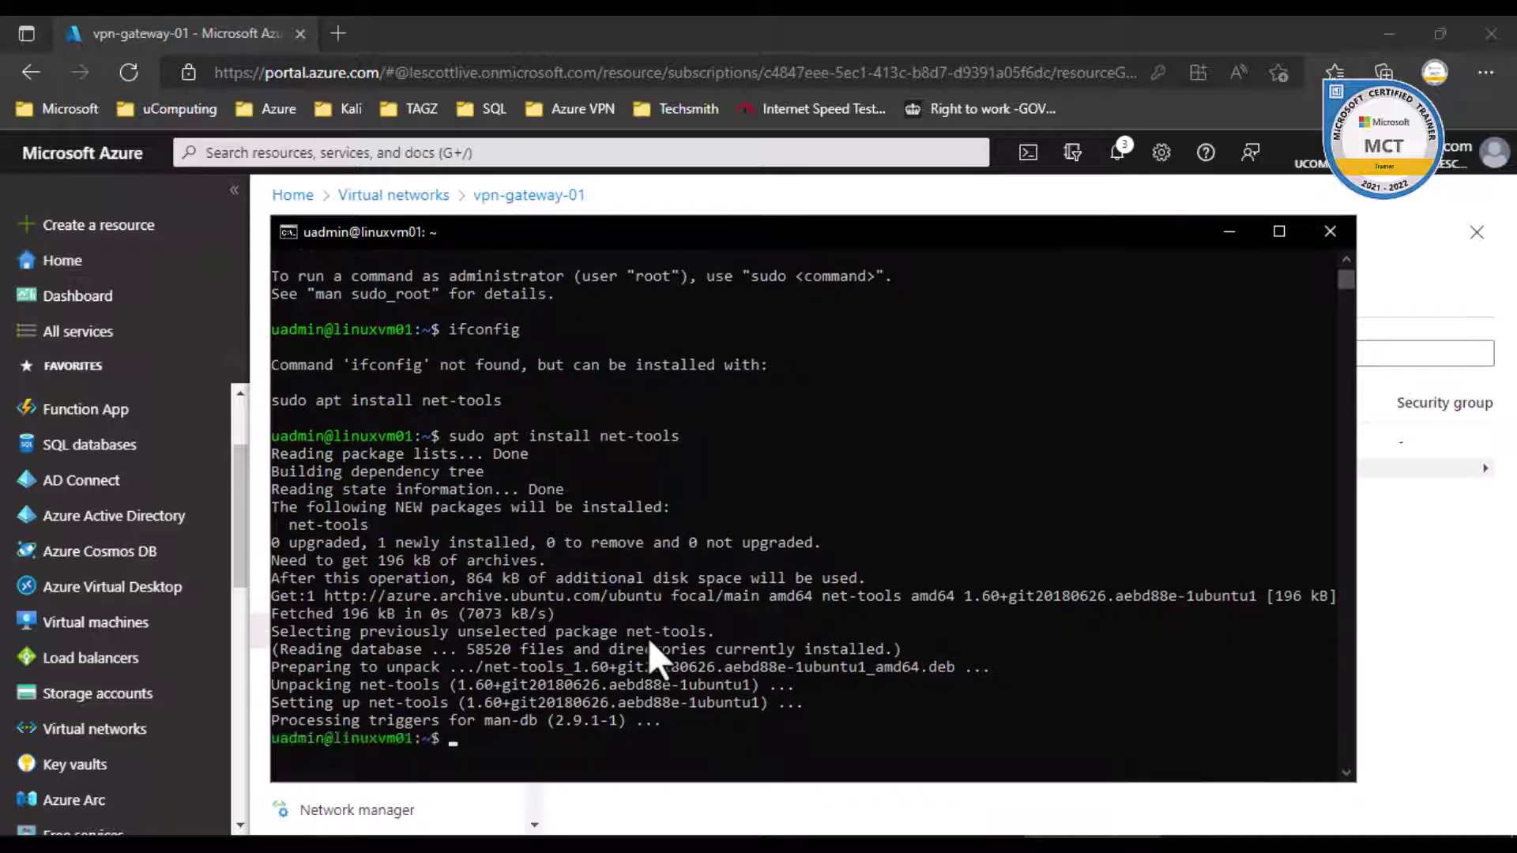
- Run ifconfig and examine the eth0 inet address, then minimize the SSH session
type("ifconfig")
key("Return")
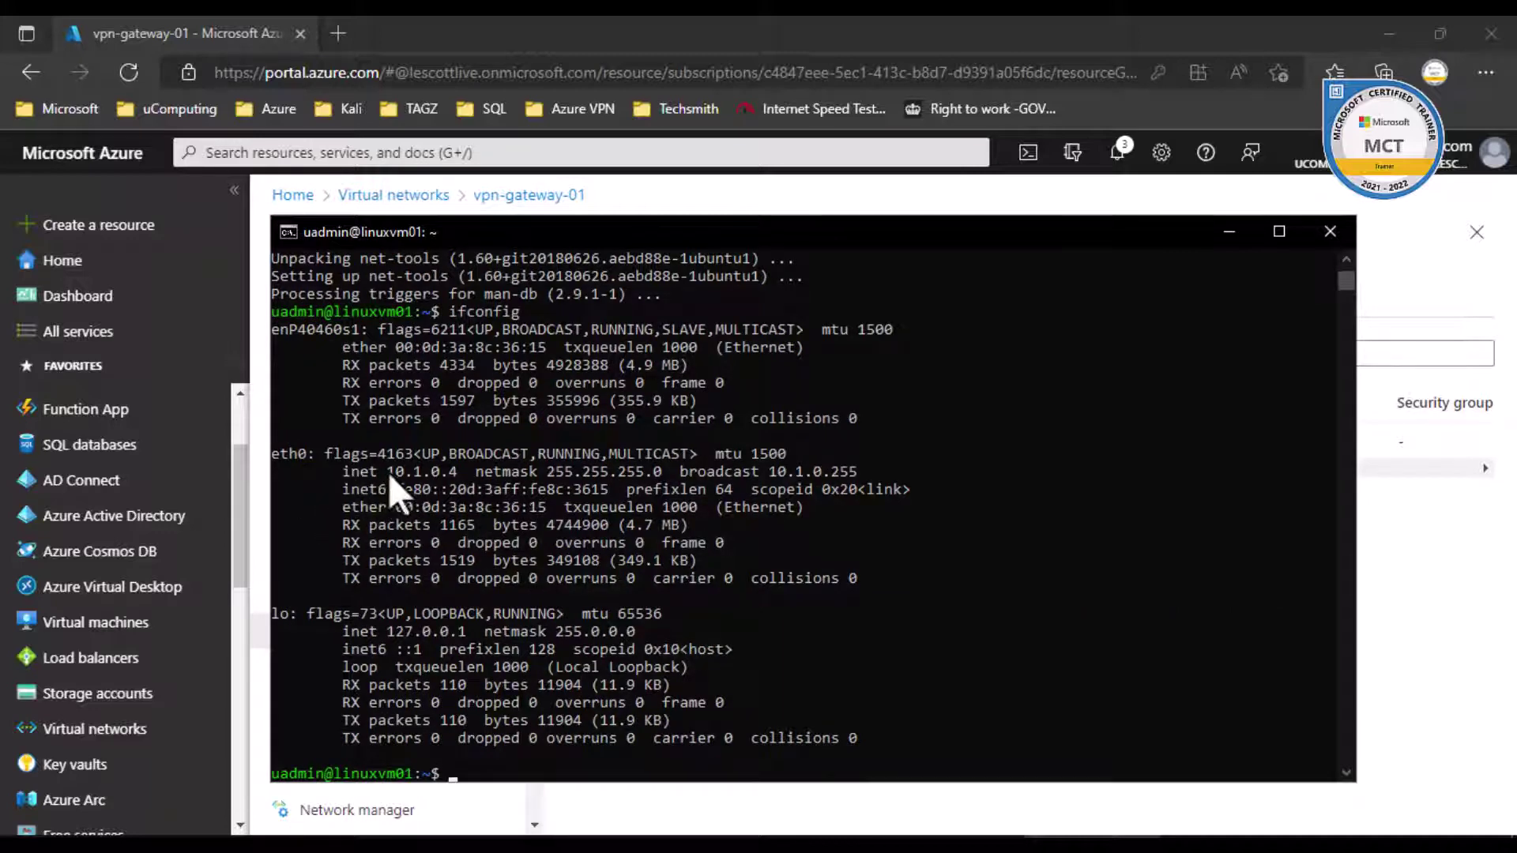
left_click_drag(387, 472, 456, 474)
scroll(866, 466, "up", 12)
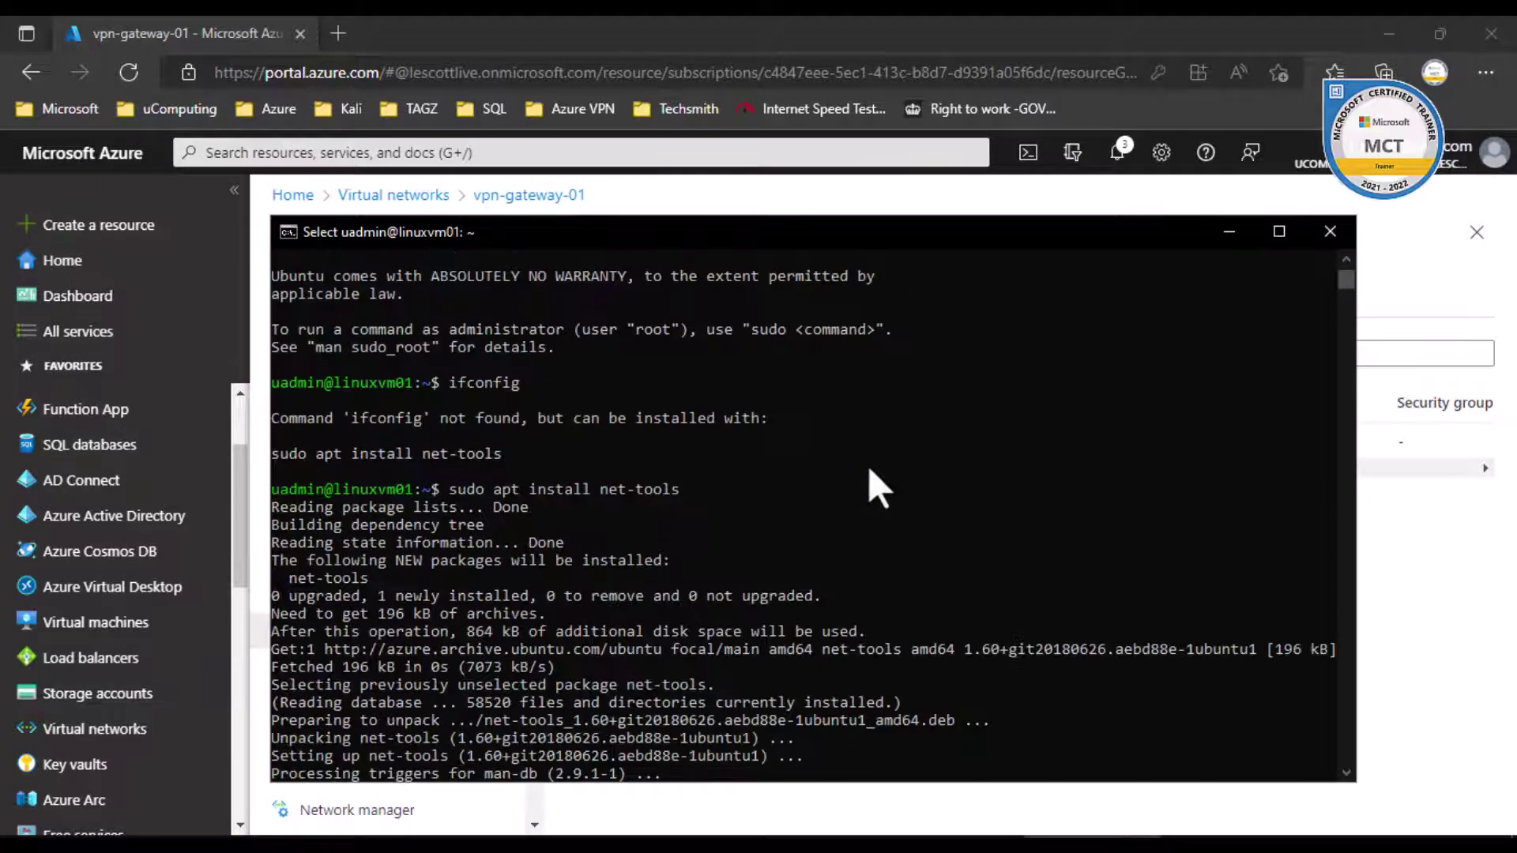
scroll(823, 308, "down", 10)
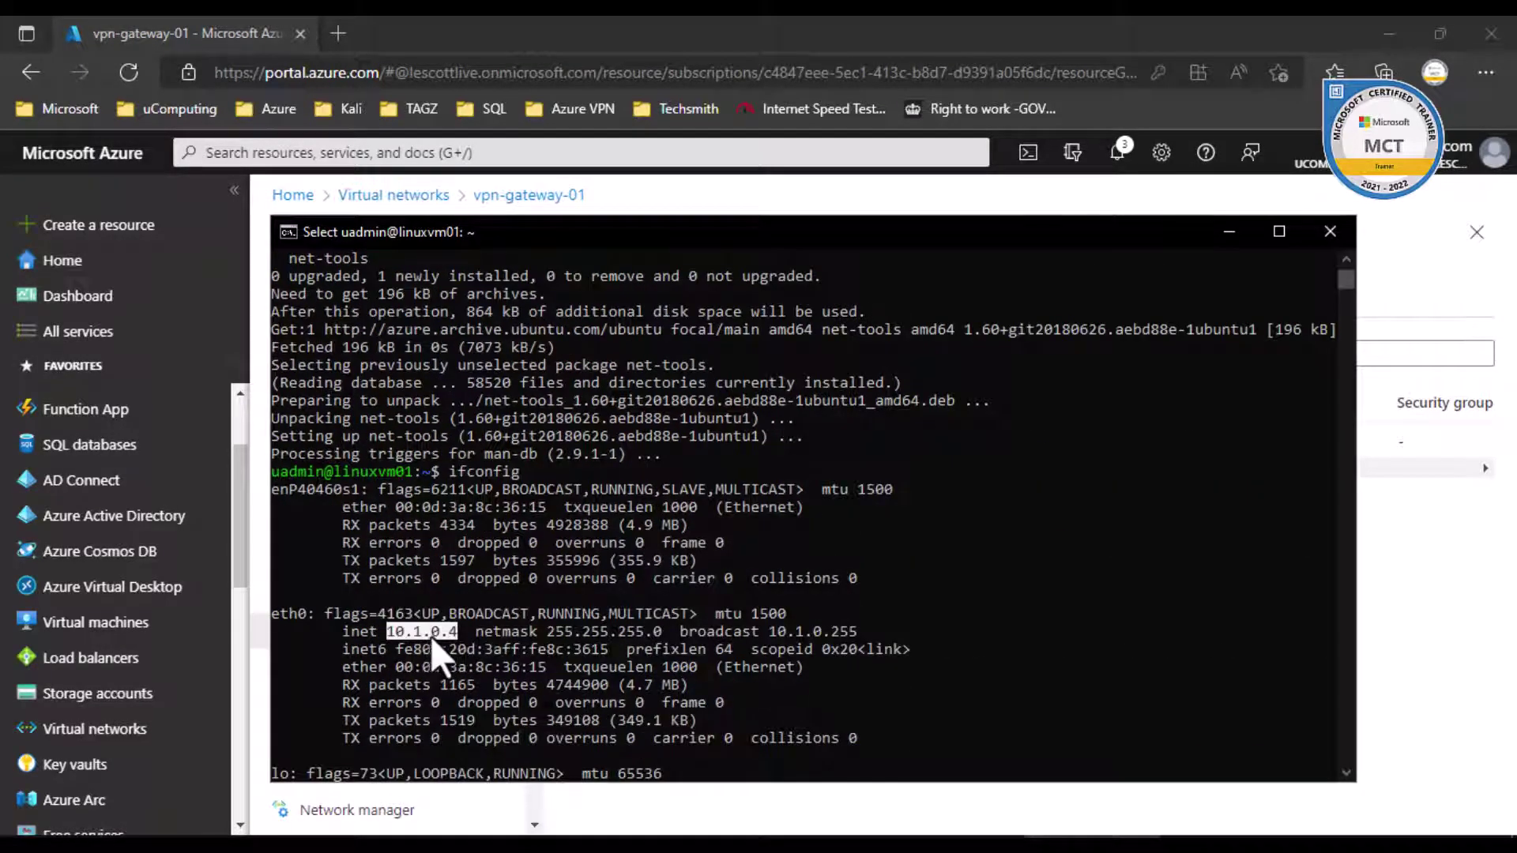
left_click(1228, 230)
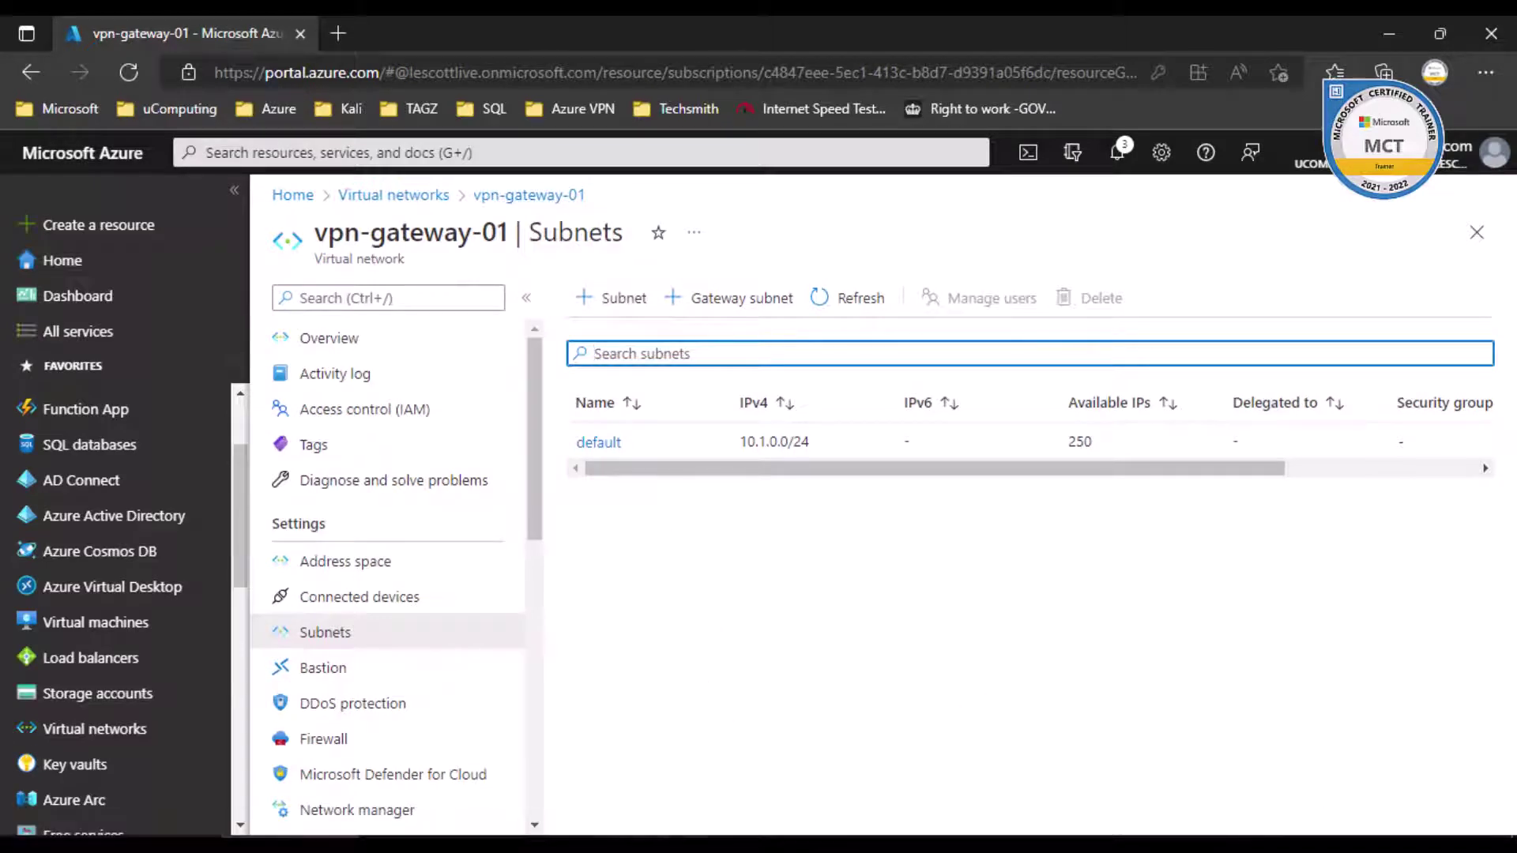
- Switch to VMware Workstation and sign in to the PC01 account on the Windows 10 virtual machine with the account password
mouse_move(1092, 845)
left_click(1091, 845)
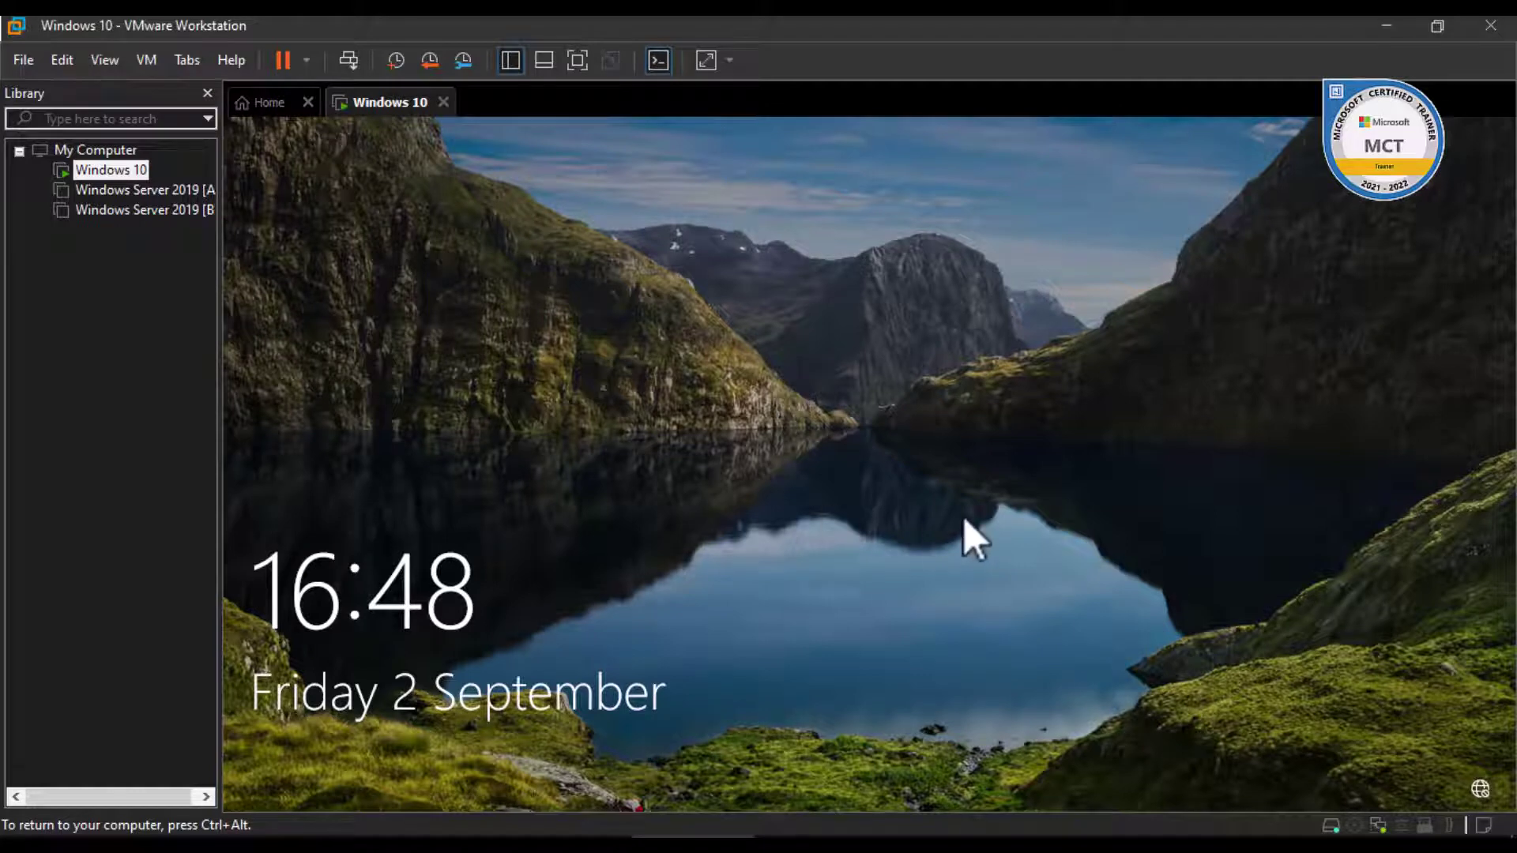
left_click(822, 486)
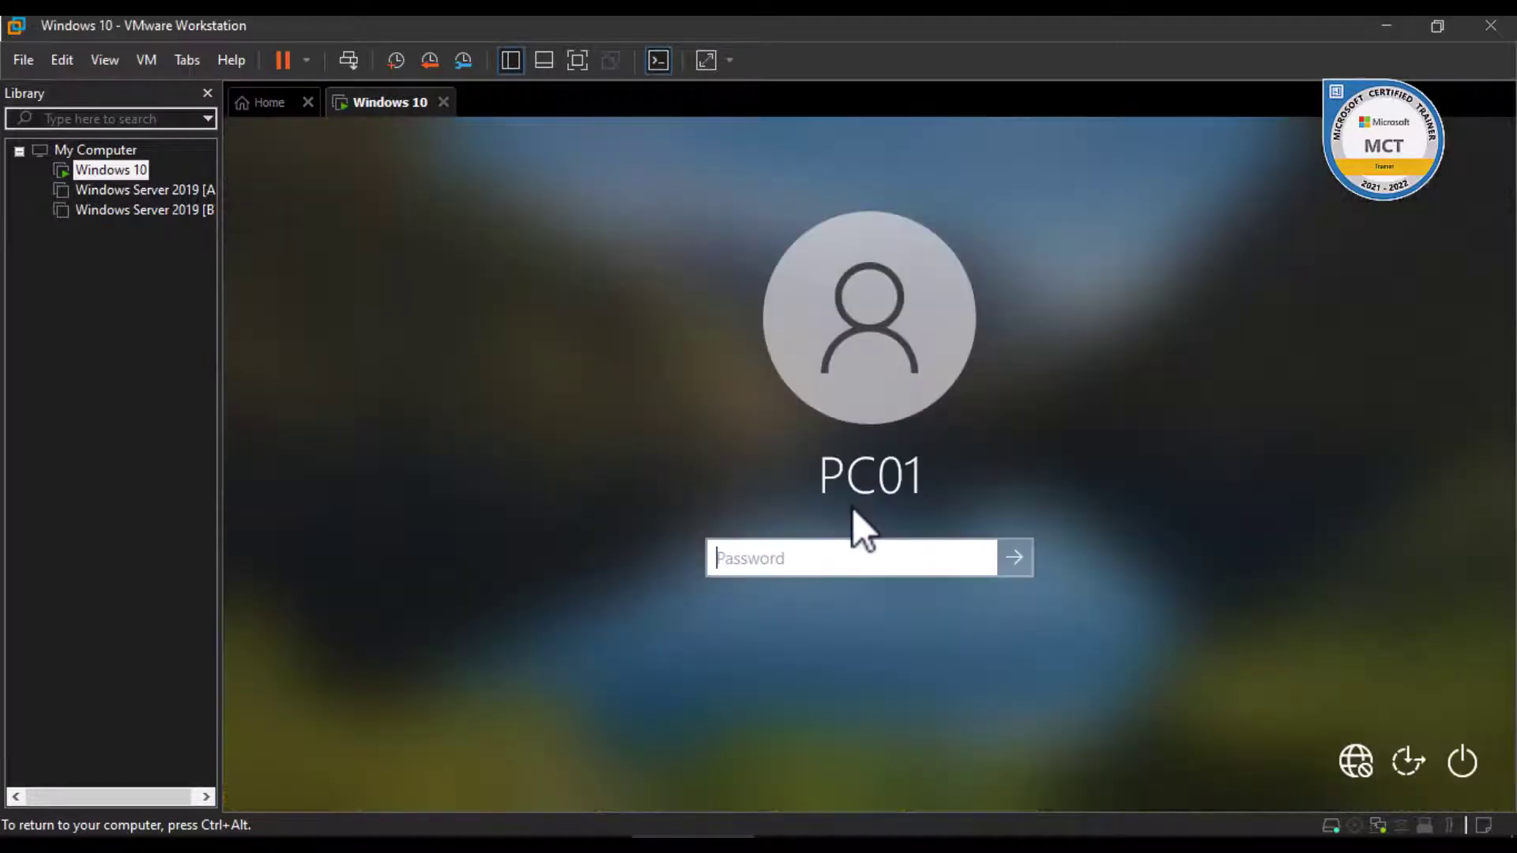
key("ctrl+alt")
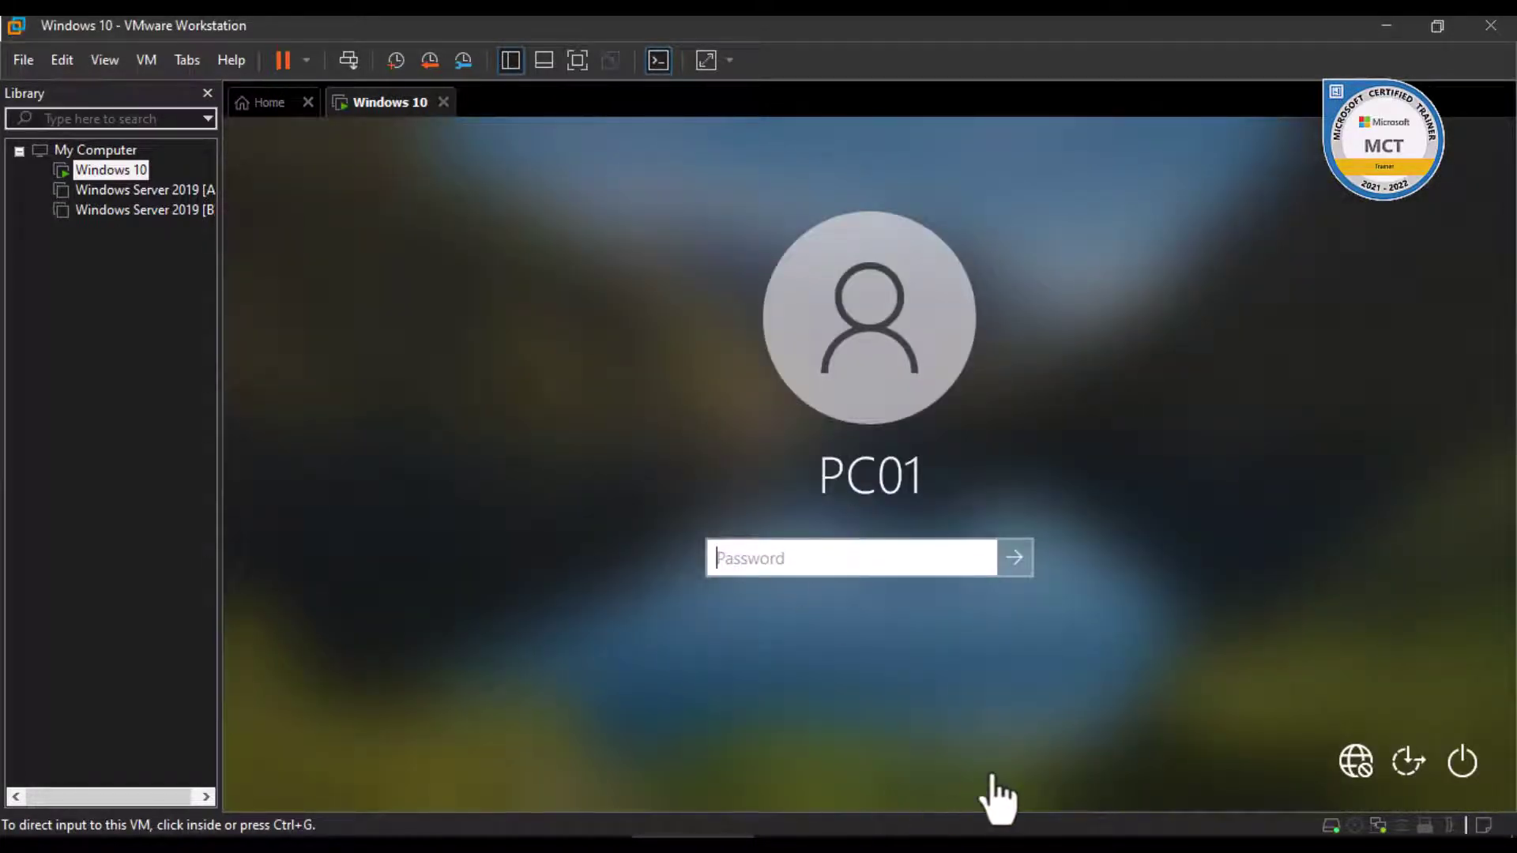
left_click(927, 563)
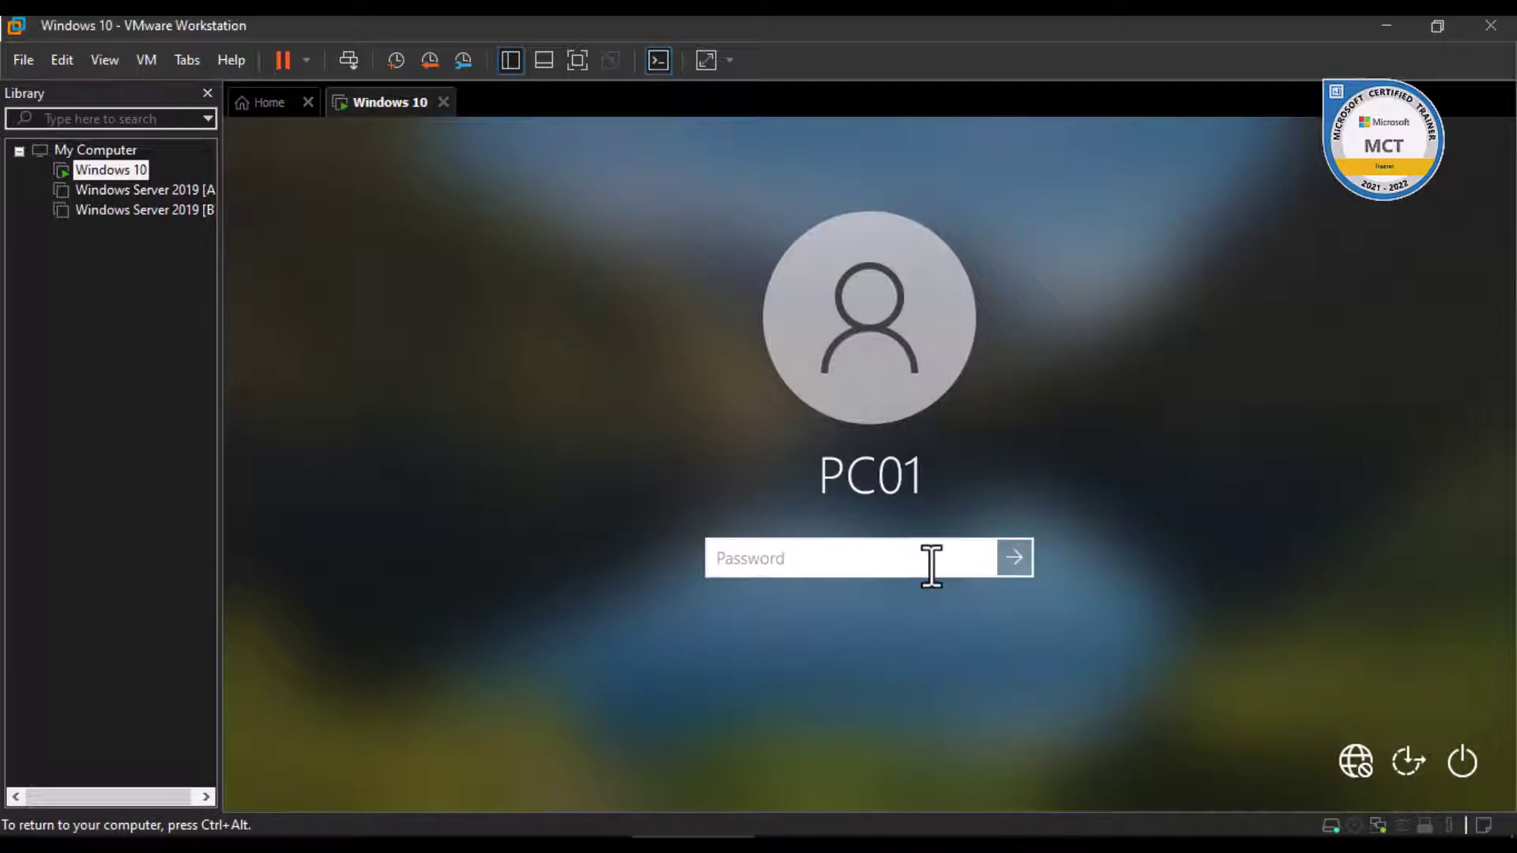
type("•••••••••")
key("Return")
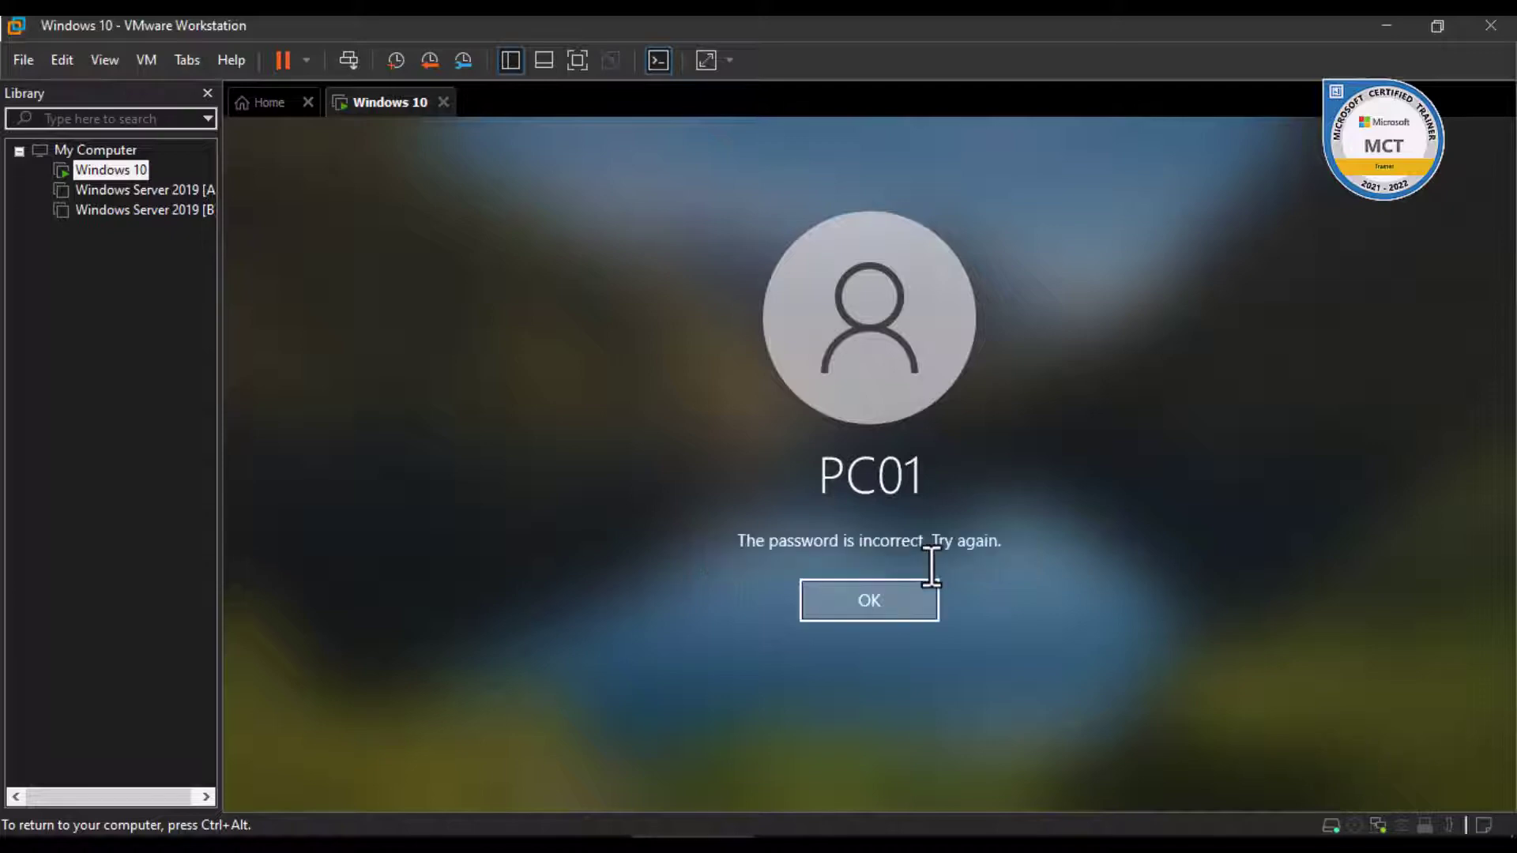
key("Return")
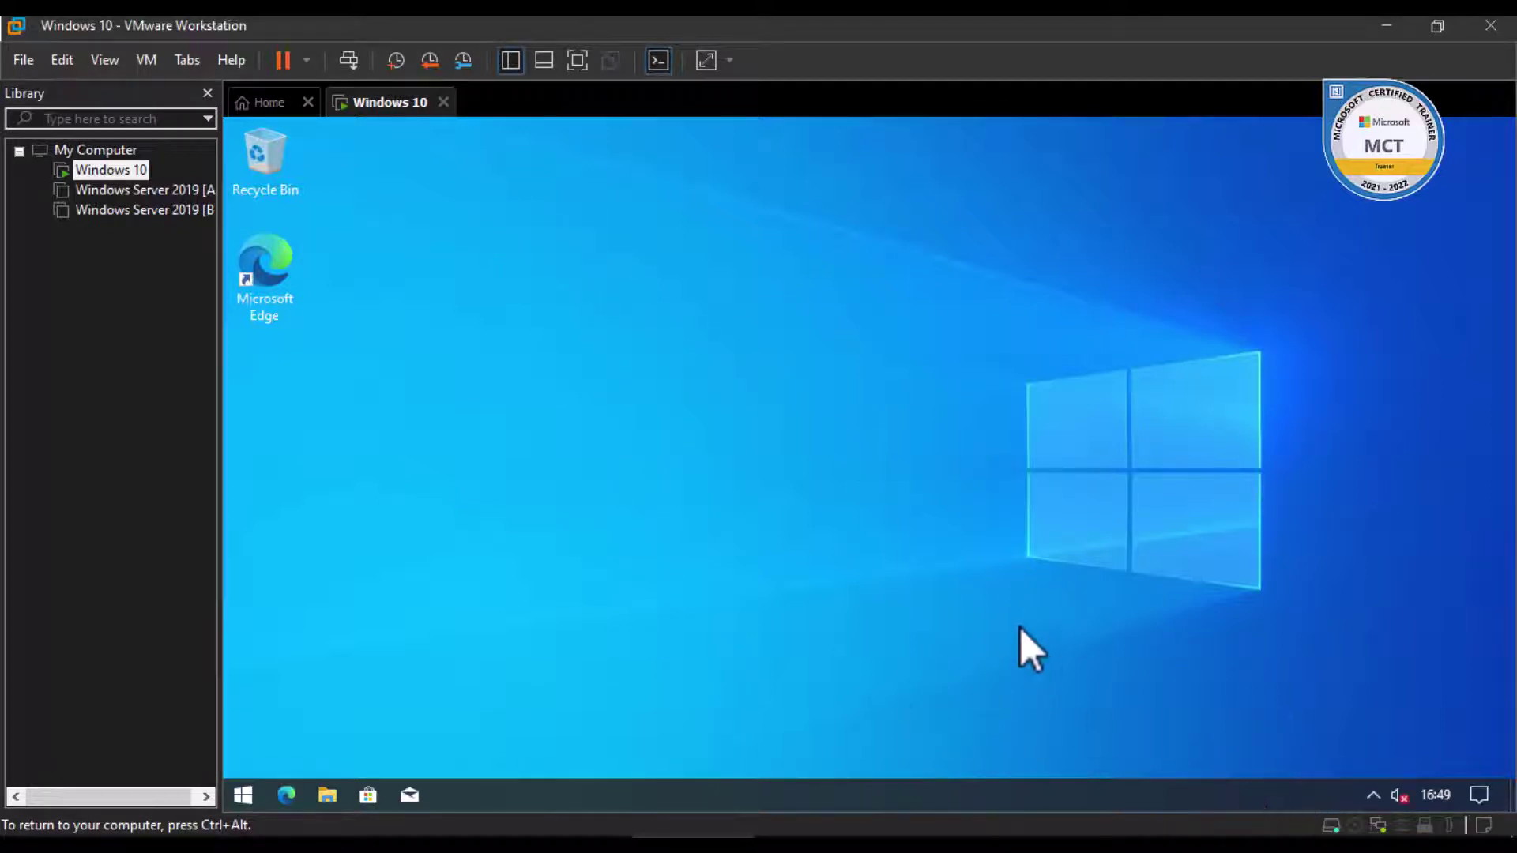
- Set the Windows 10 virtual machine's network adapter to Bridged, connected directly to the physical network
key("ctrl+alt")
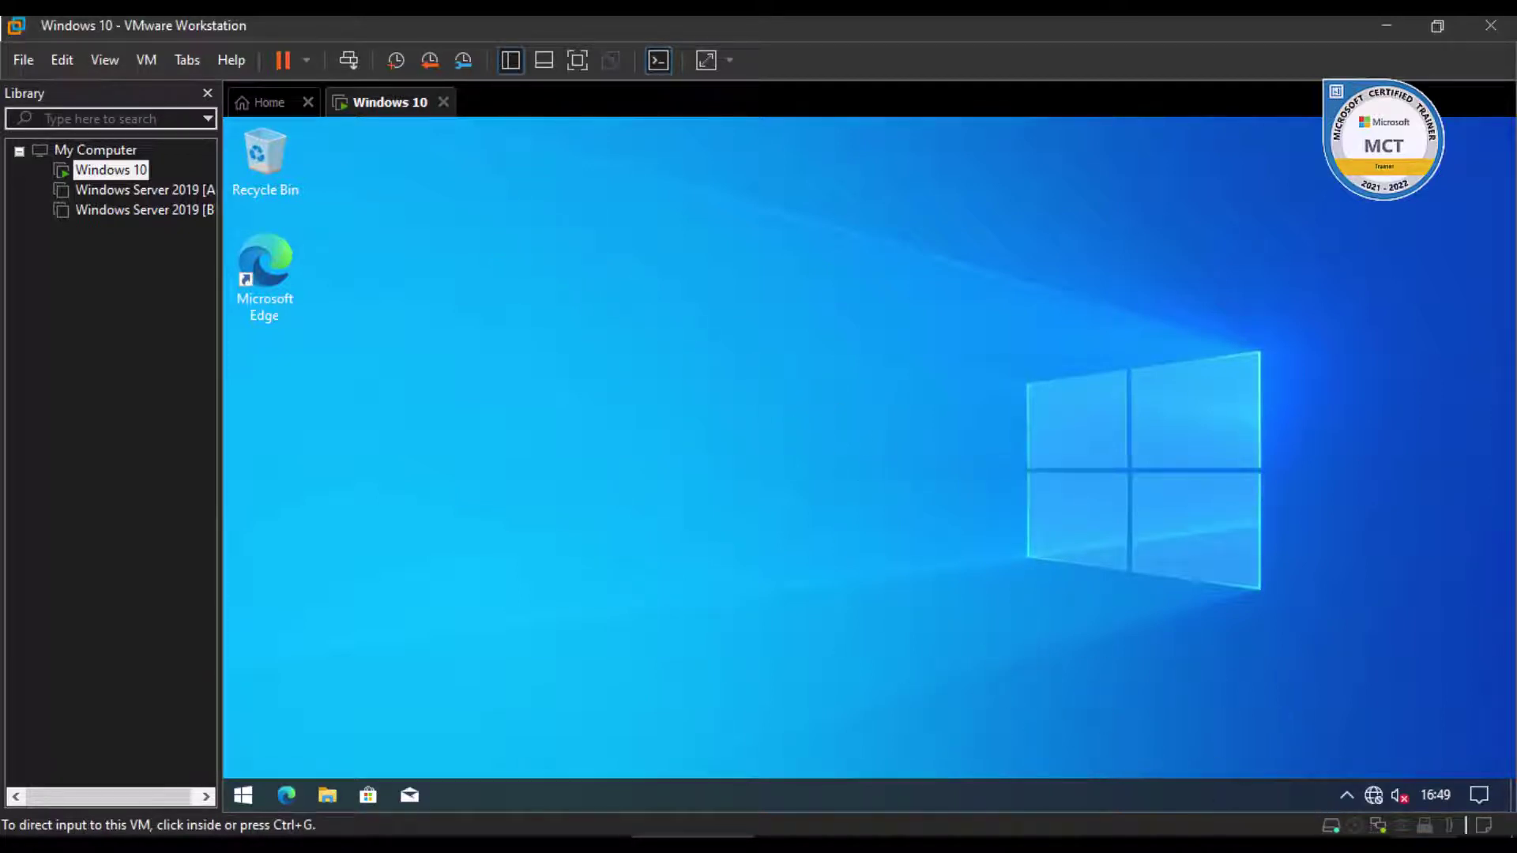
left_click(1380, 827)
left_click(1380, 826)
double_click(1382, 828)
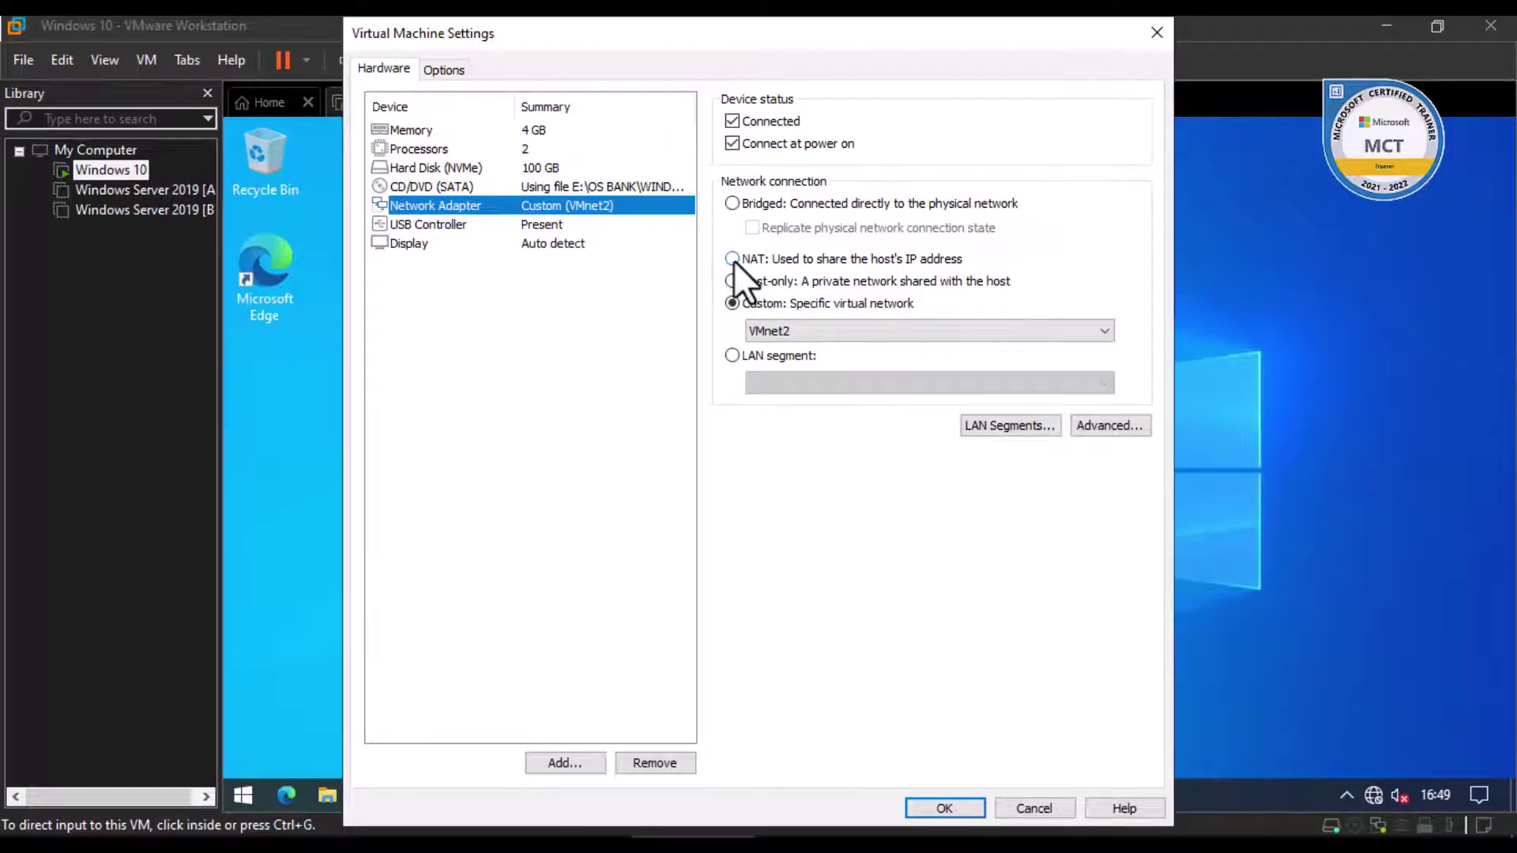
left_click(733, 203)
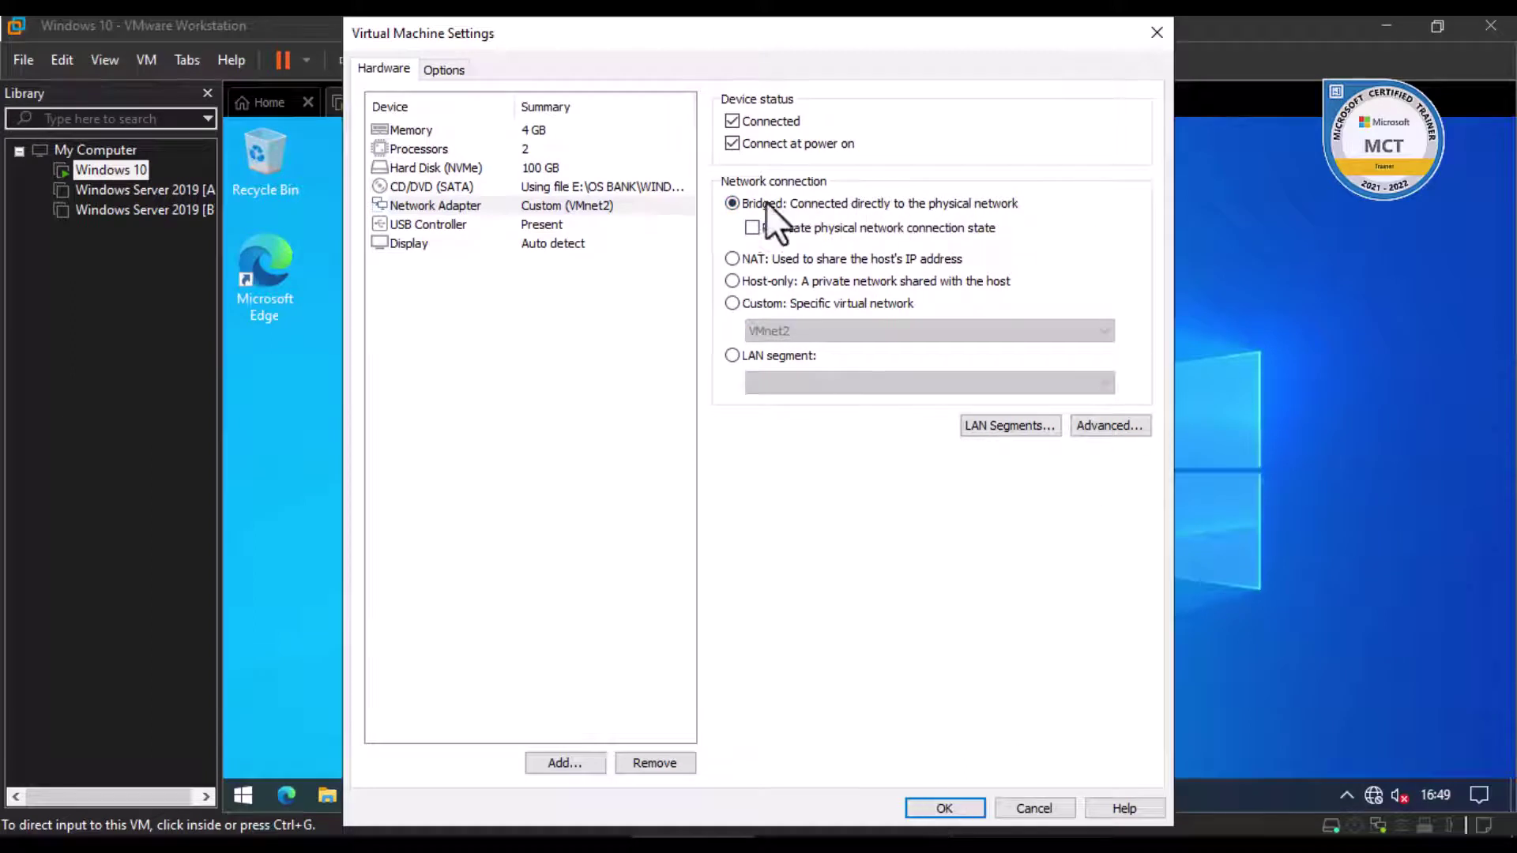
left_click(940, 806)
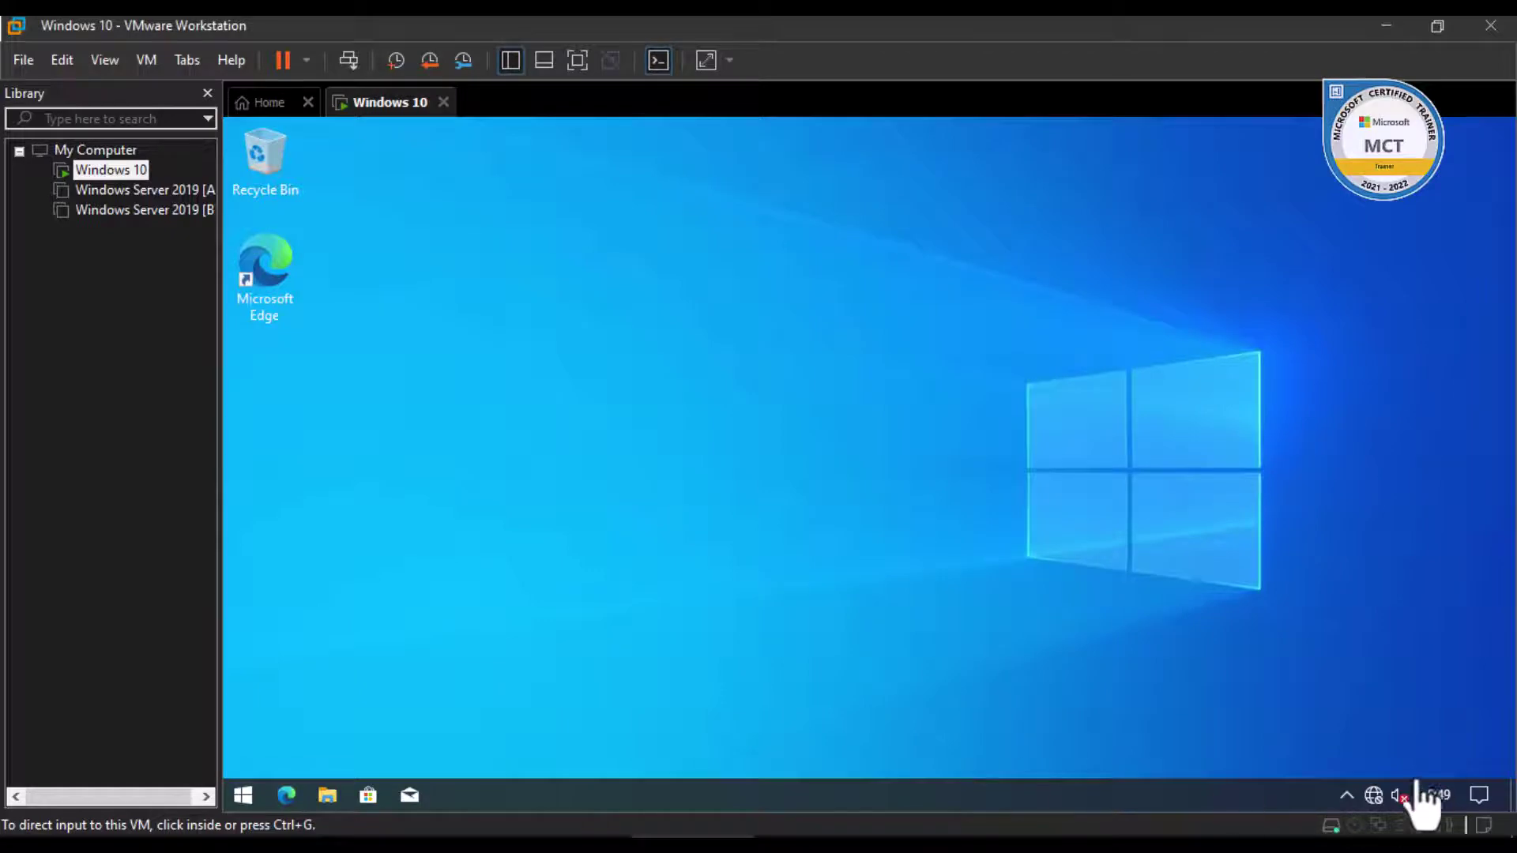
- Allow the Windows 10 virtual machine to be discoverable by other PCs and devices on its network
left_click(678, 410)
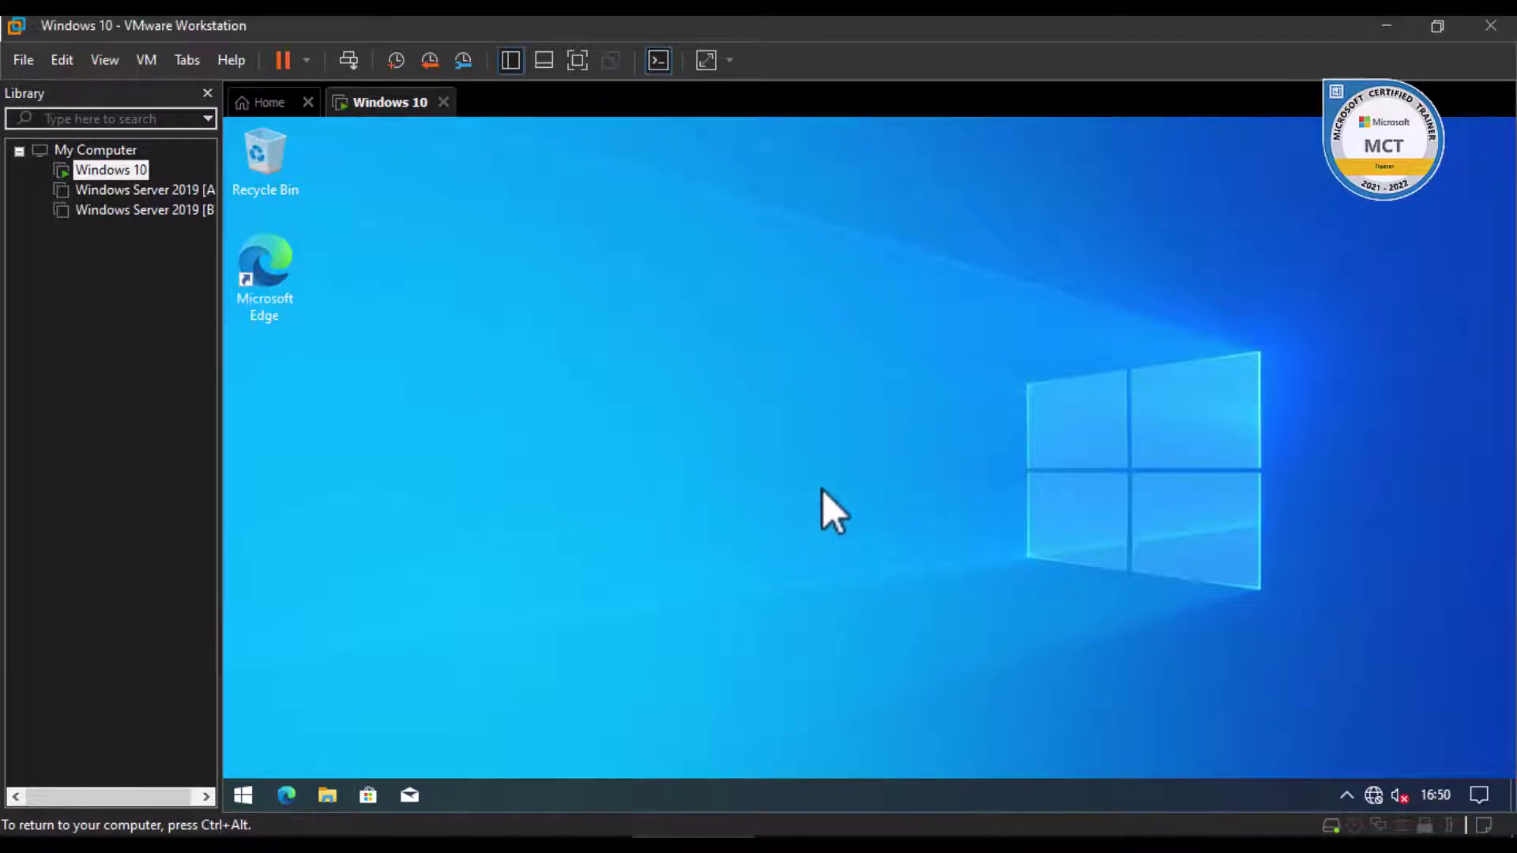
right_click(1002, 484)
left_click(1063, 544)
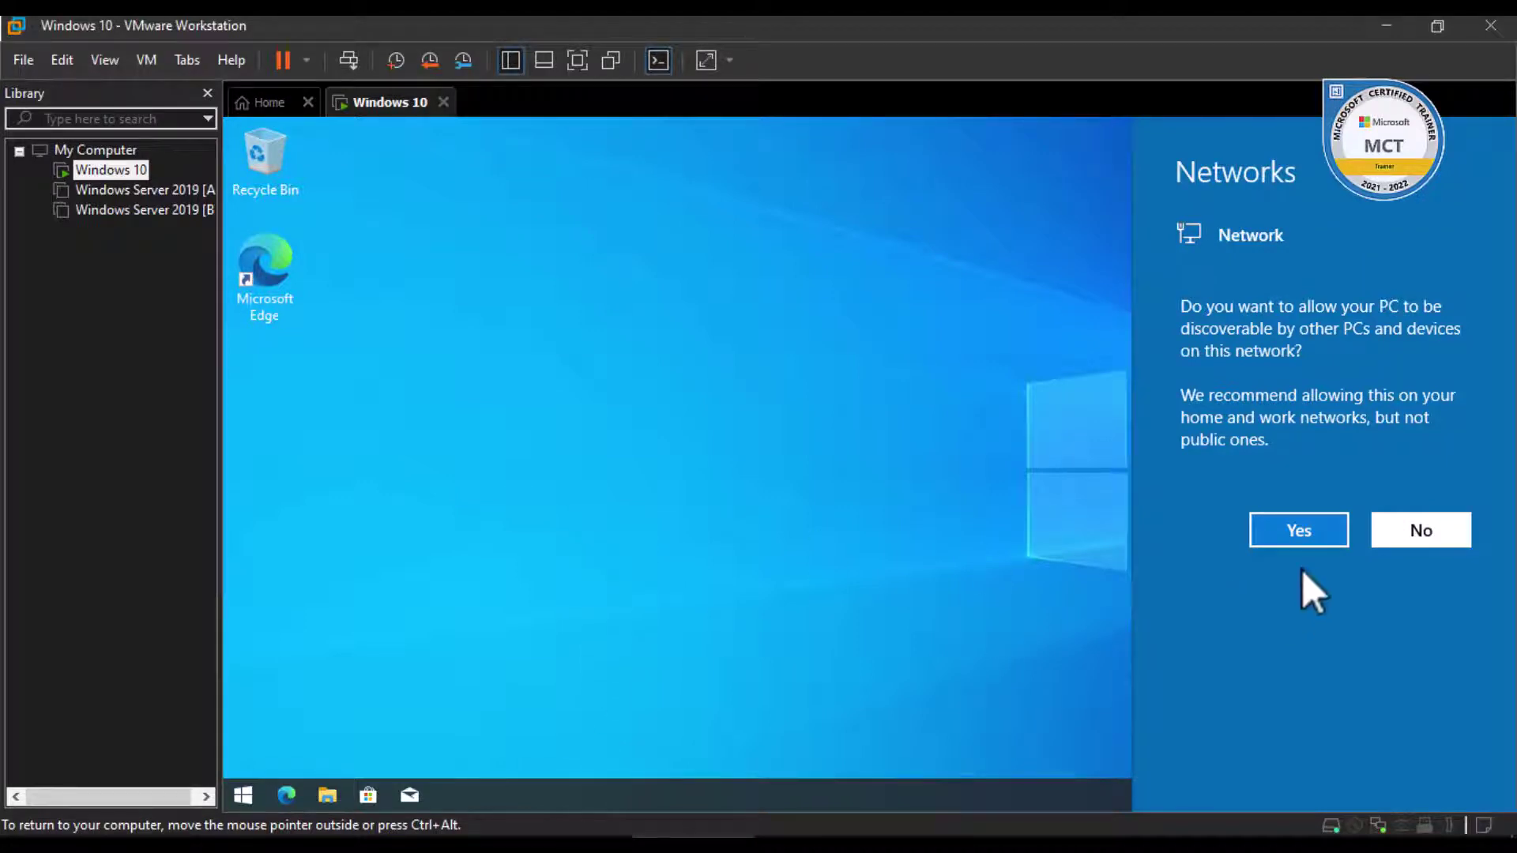
left_click(1300, 533)
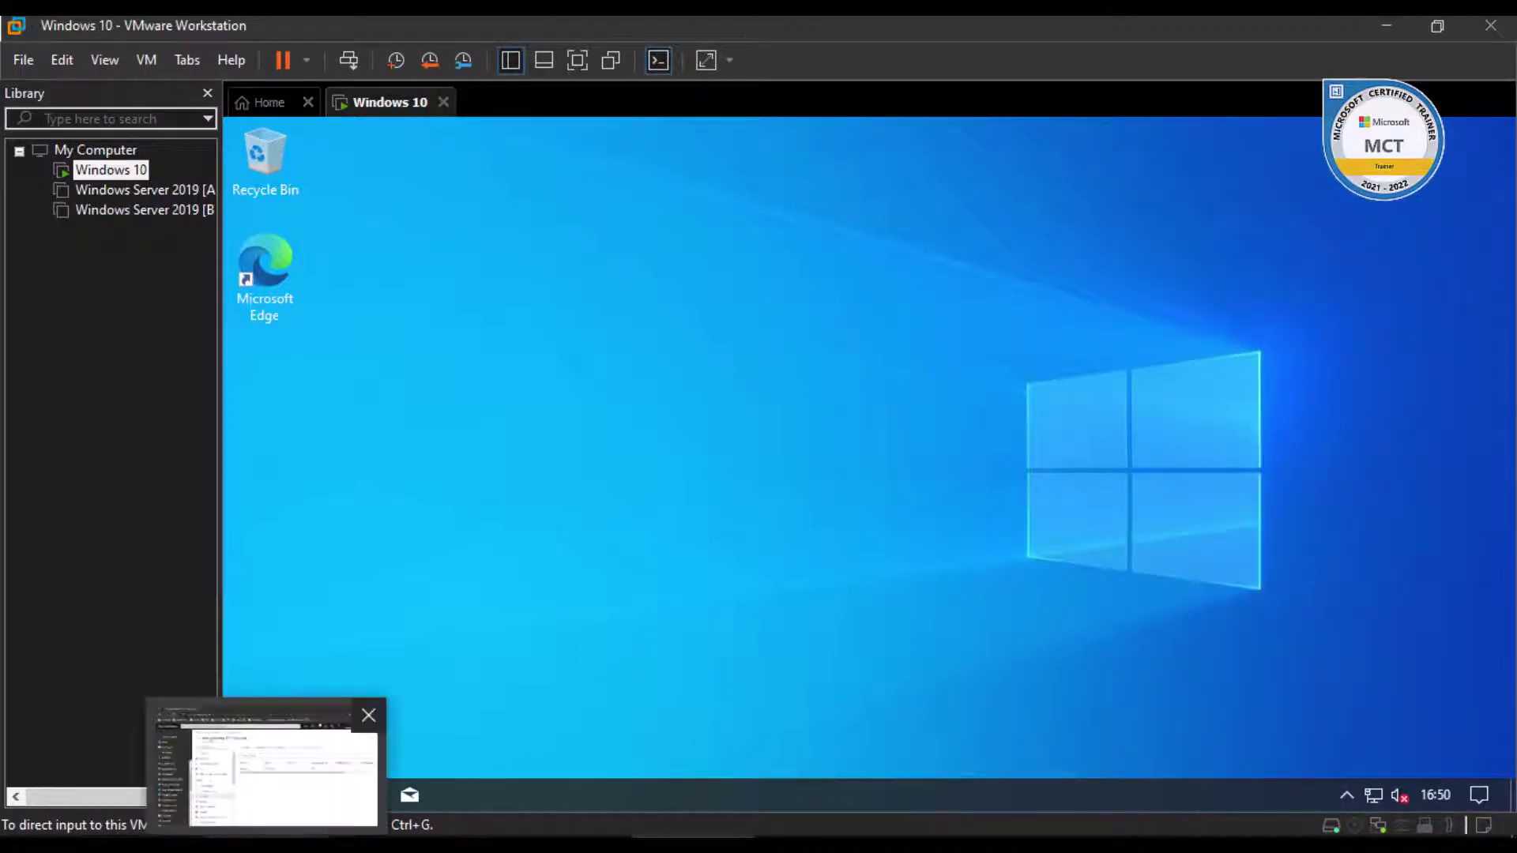
- Switch to the Azure portal's virtual machines list and check linuxvm01's eth0 inet address in the SSH session
left_click(267, 765)
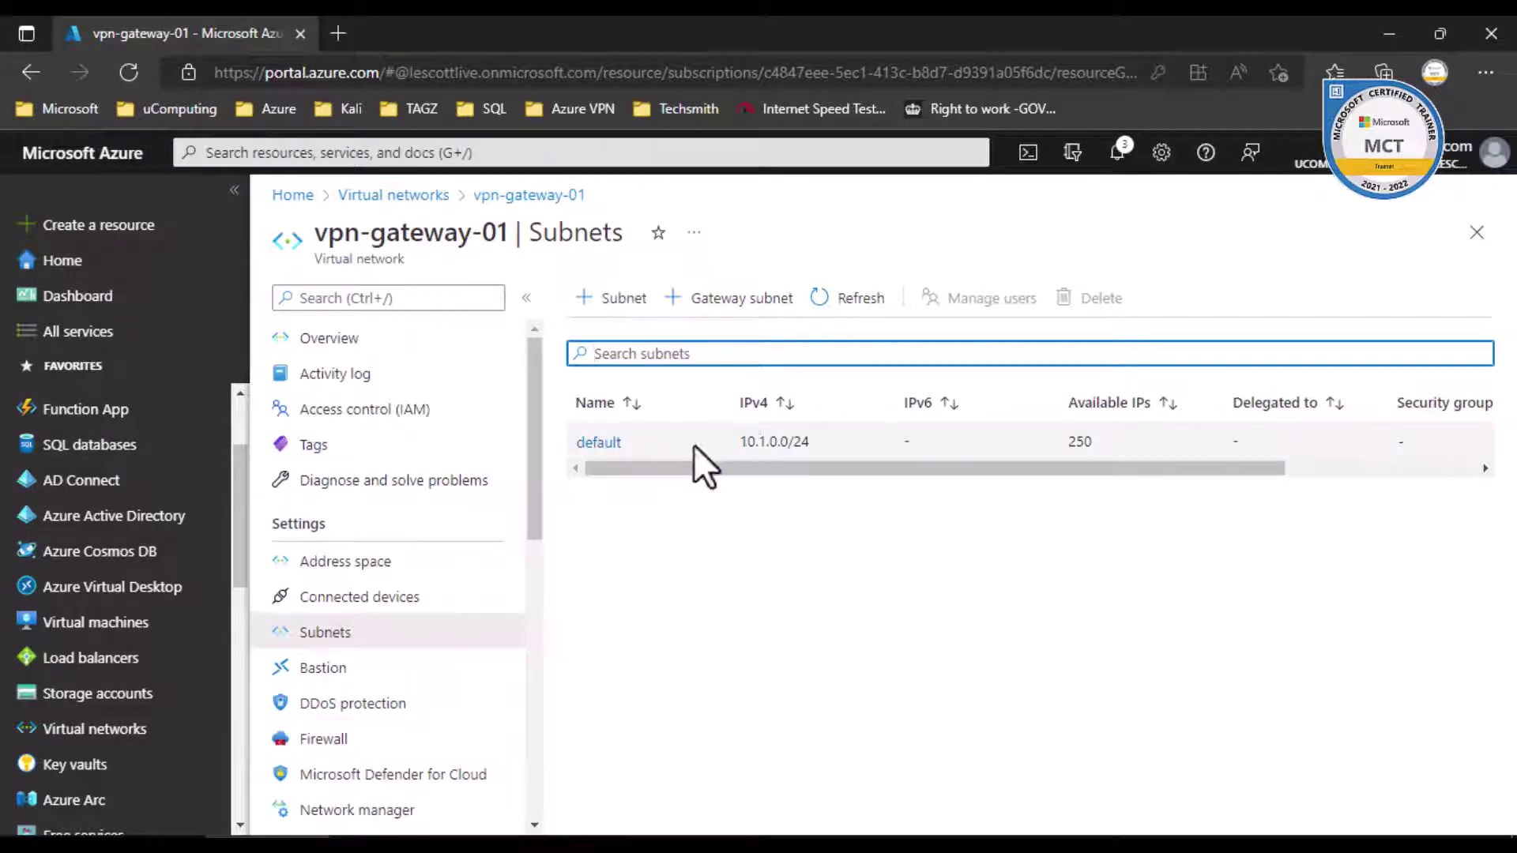
left_click(693, 846)
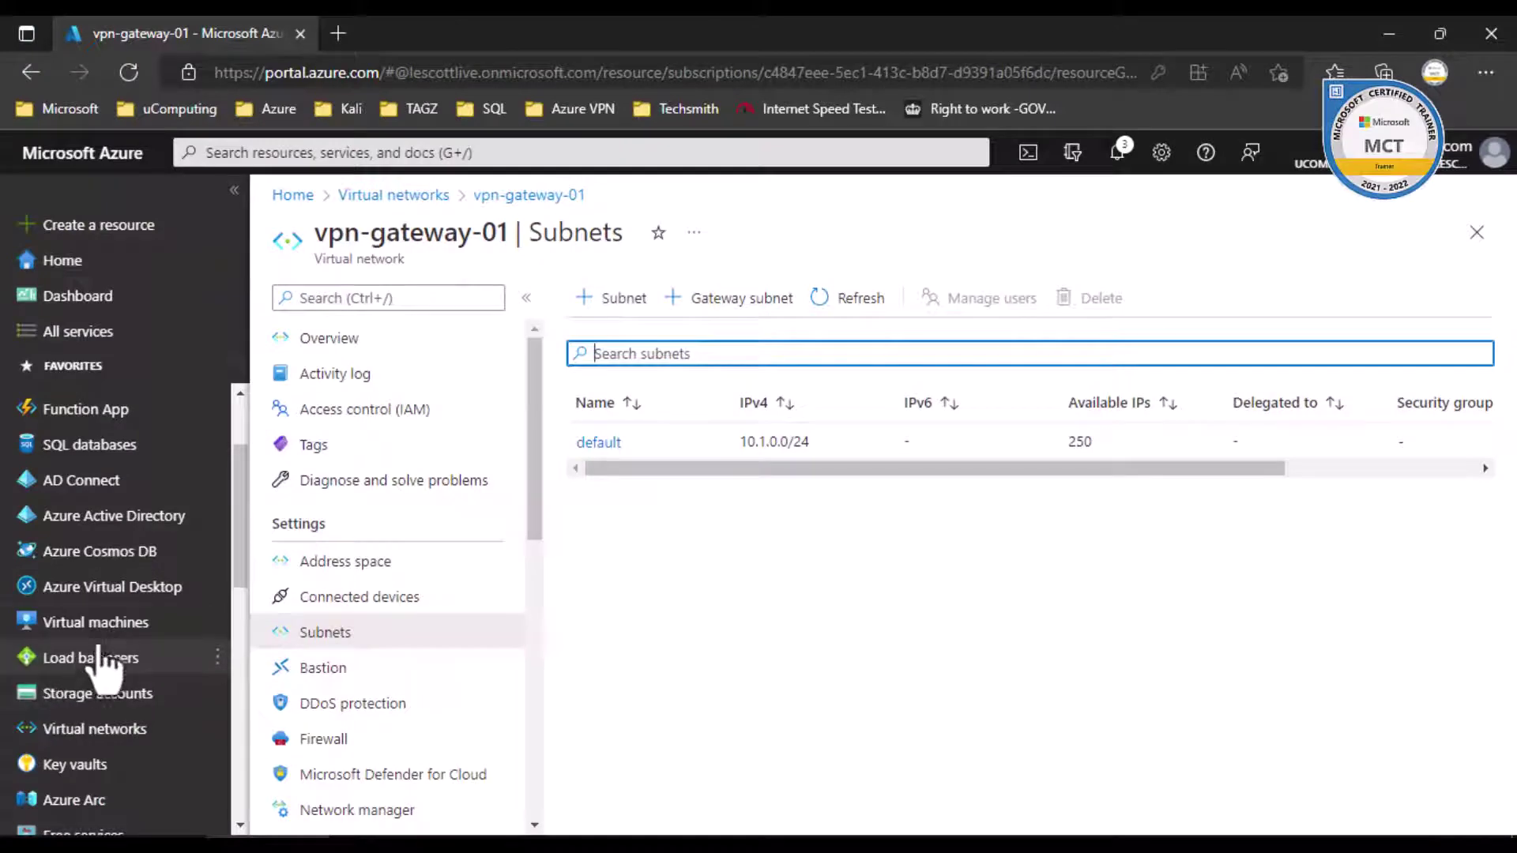
left_click(99, 632)
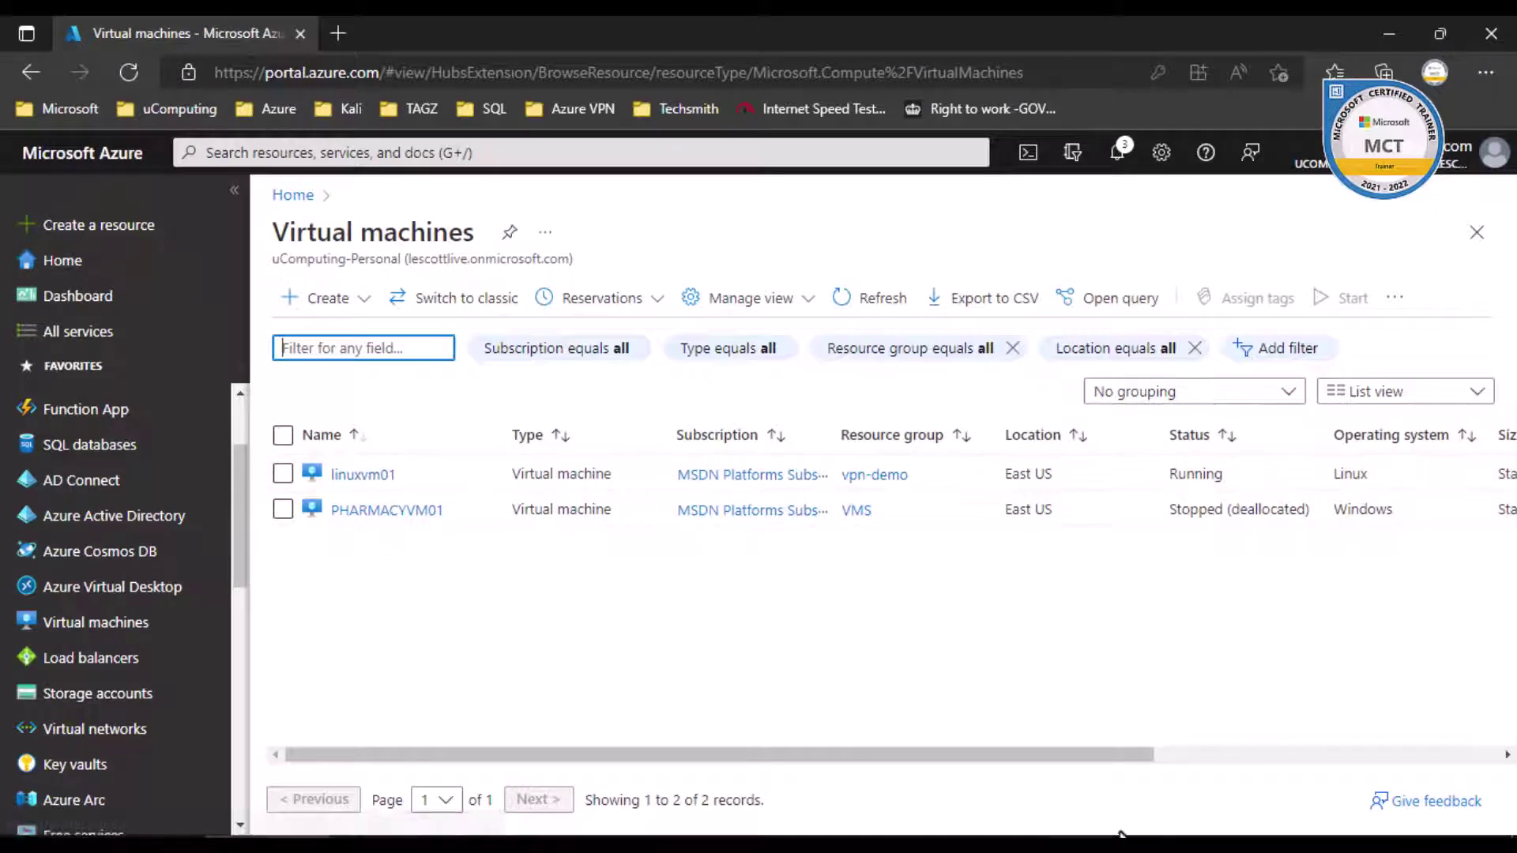
left_click(1094, 846)
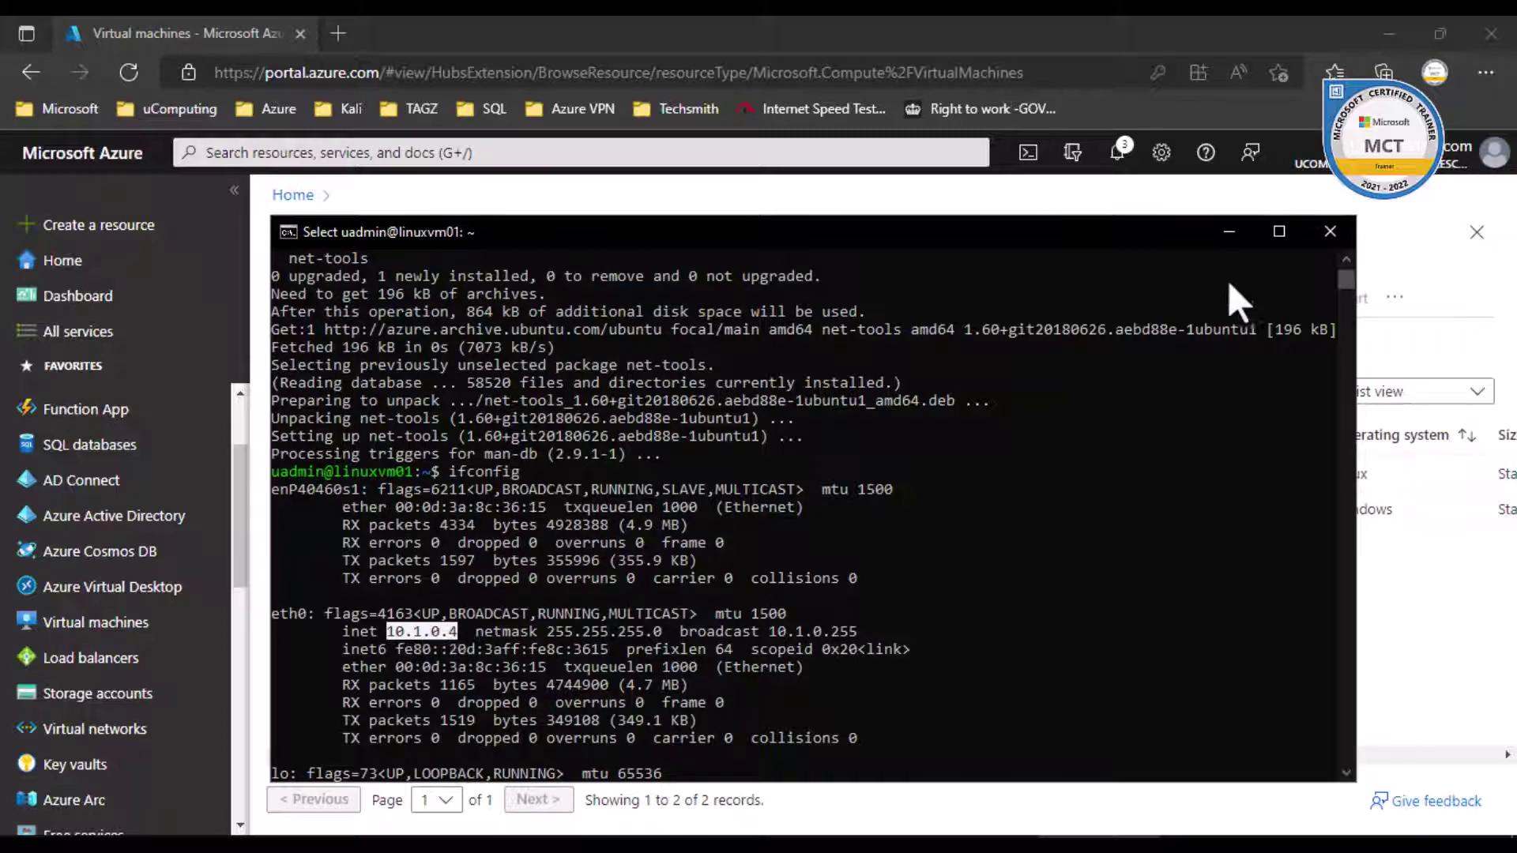
left_click(1228, 231)
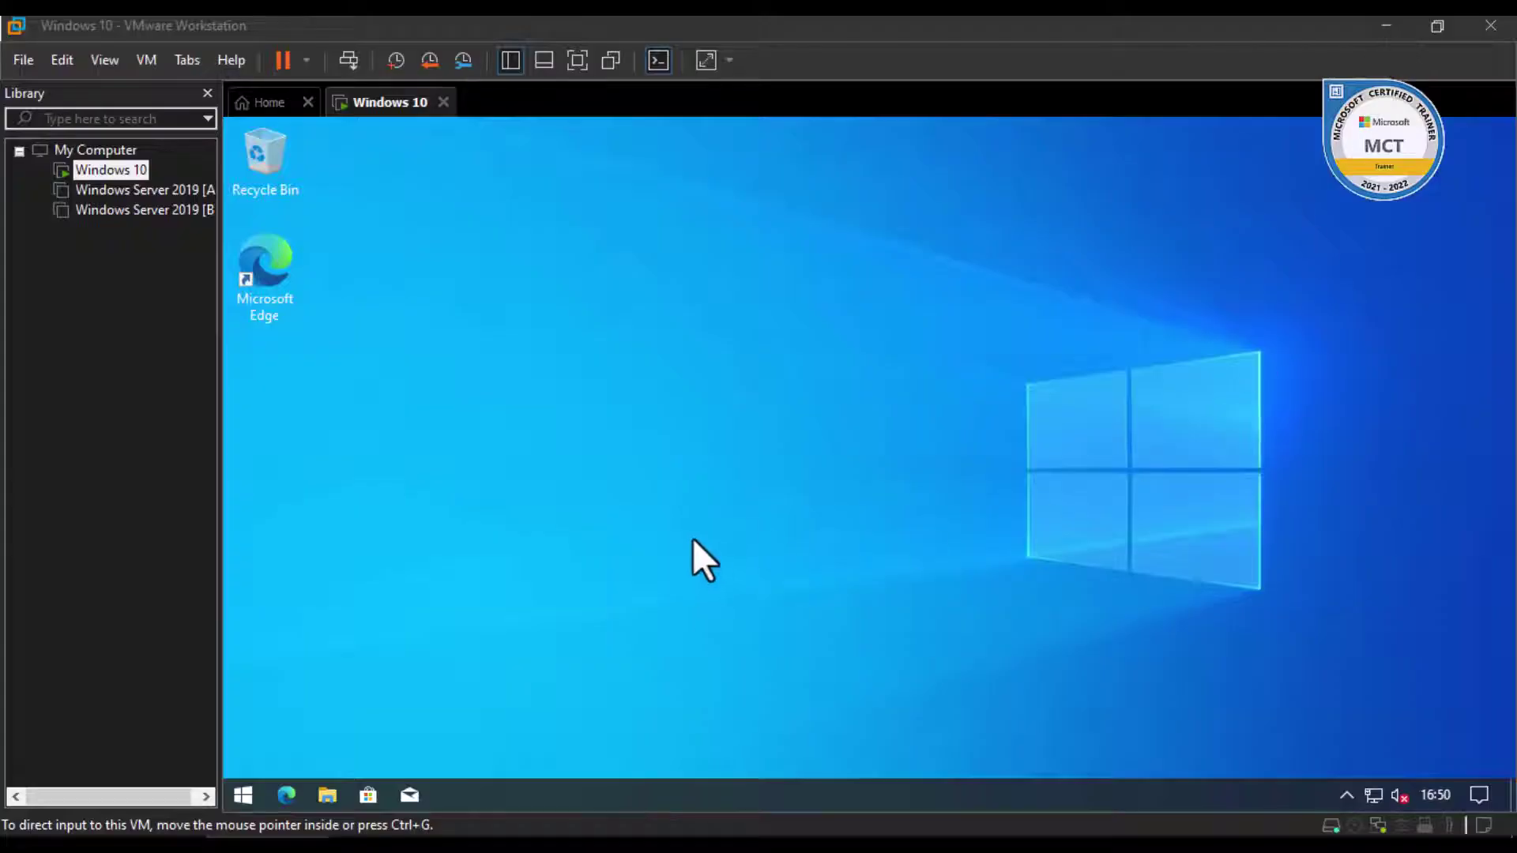
- Switch to the Windows 10 virtual machine and test connectivity to linuxvm01 from a command prompt with ping 10.1.0.4
left_click(403, 716)
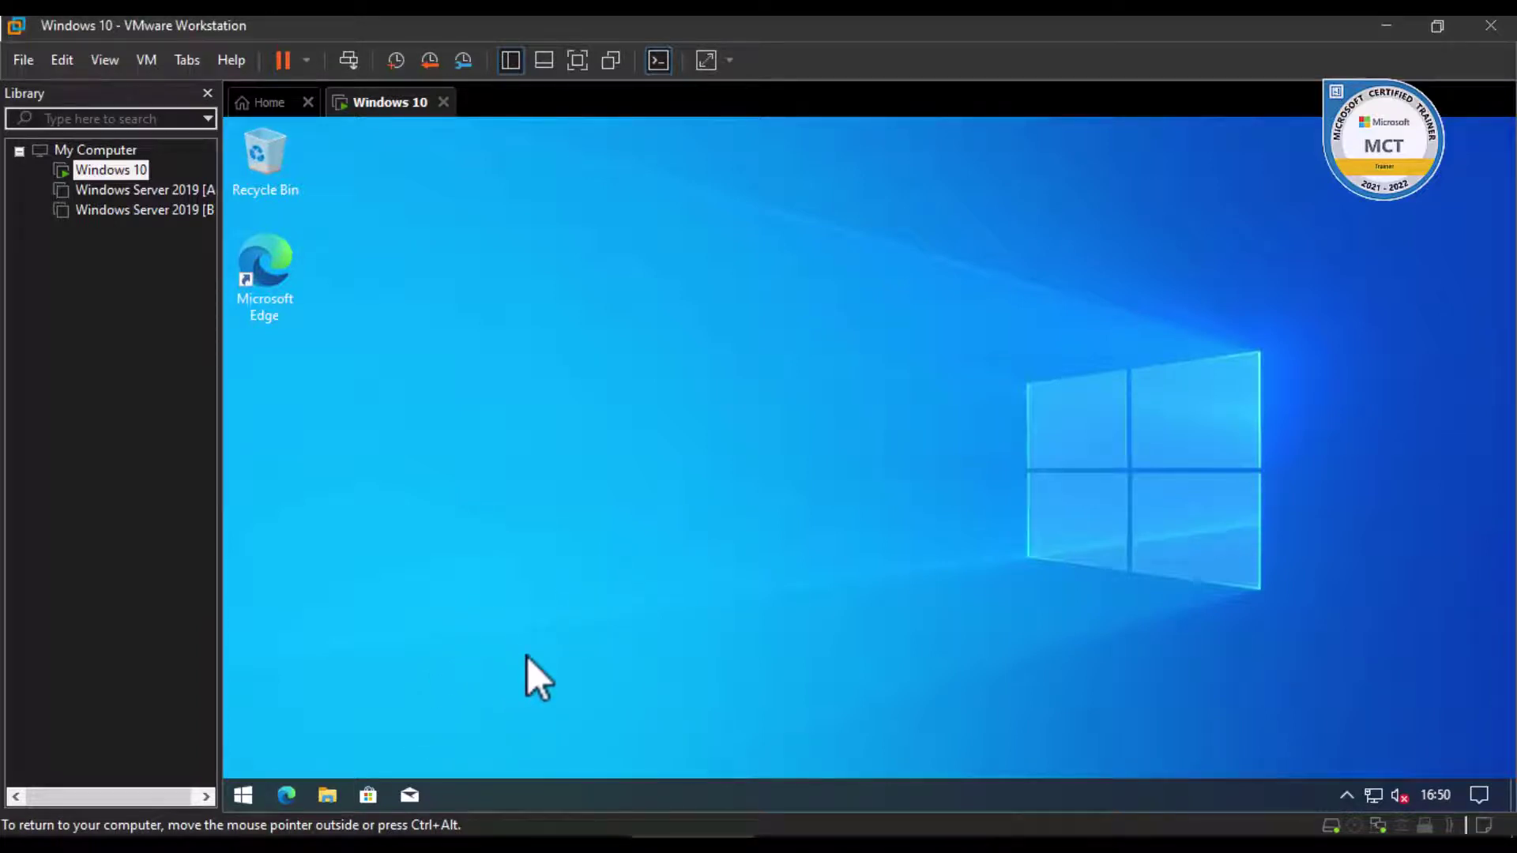
key("super+r")
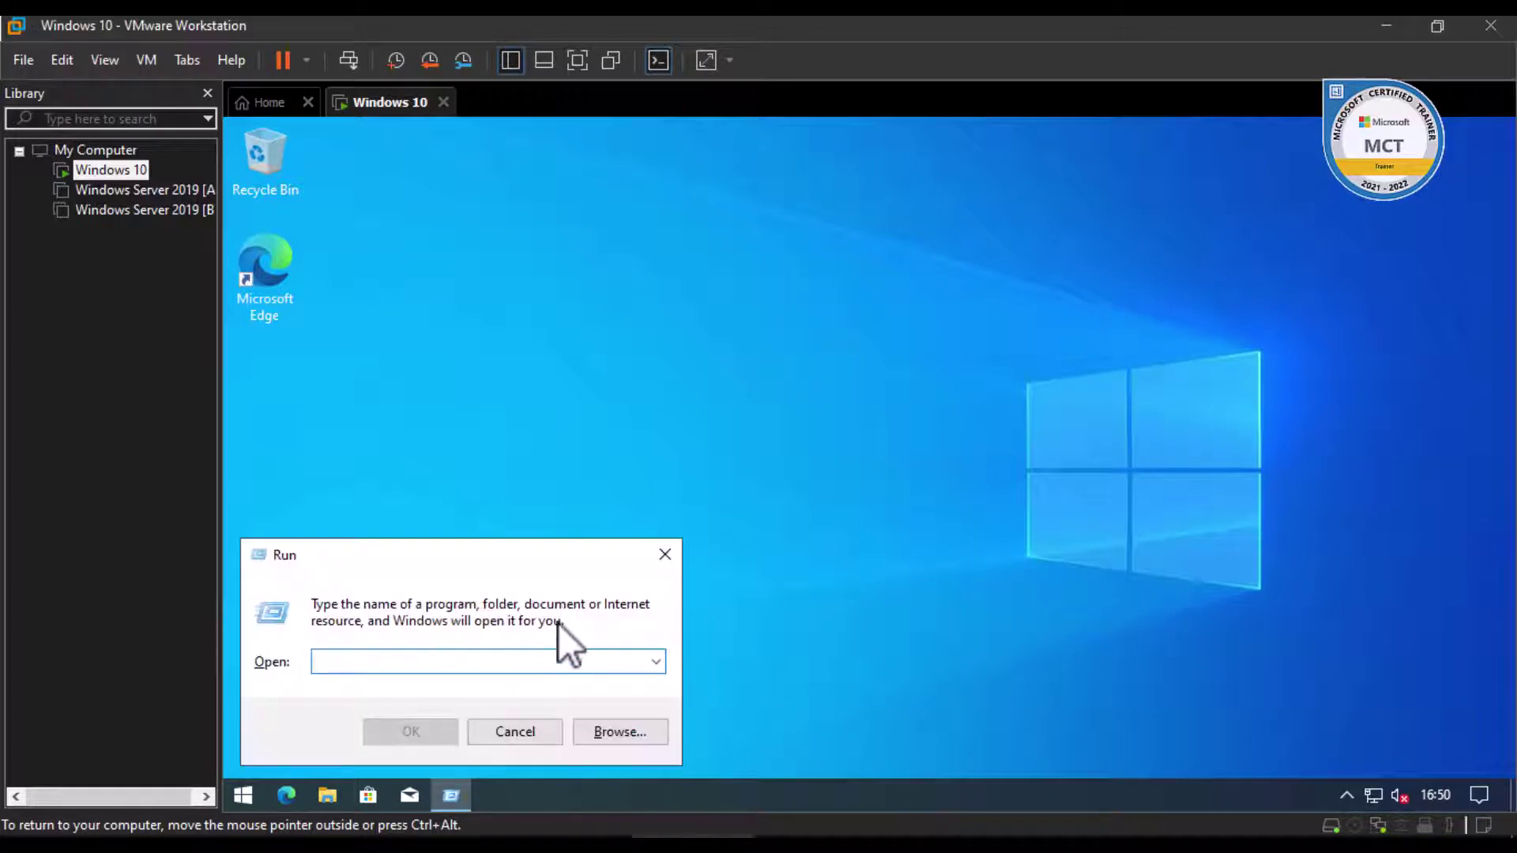
type("cmd")
key("Return")
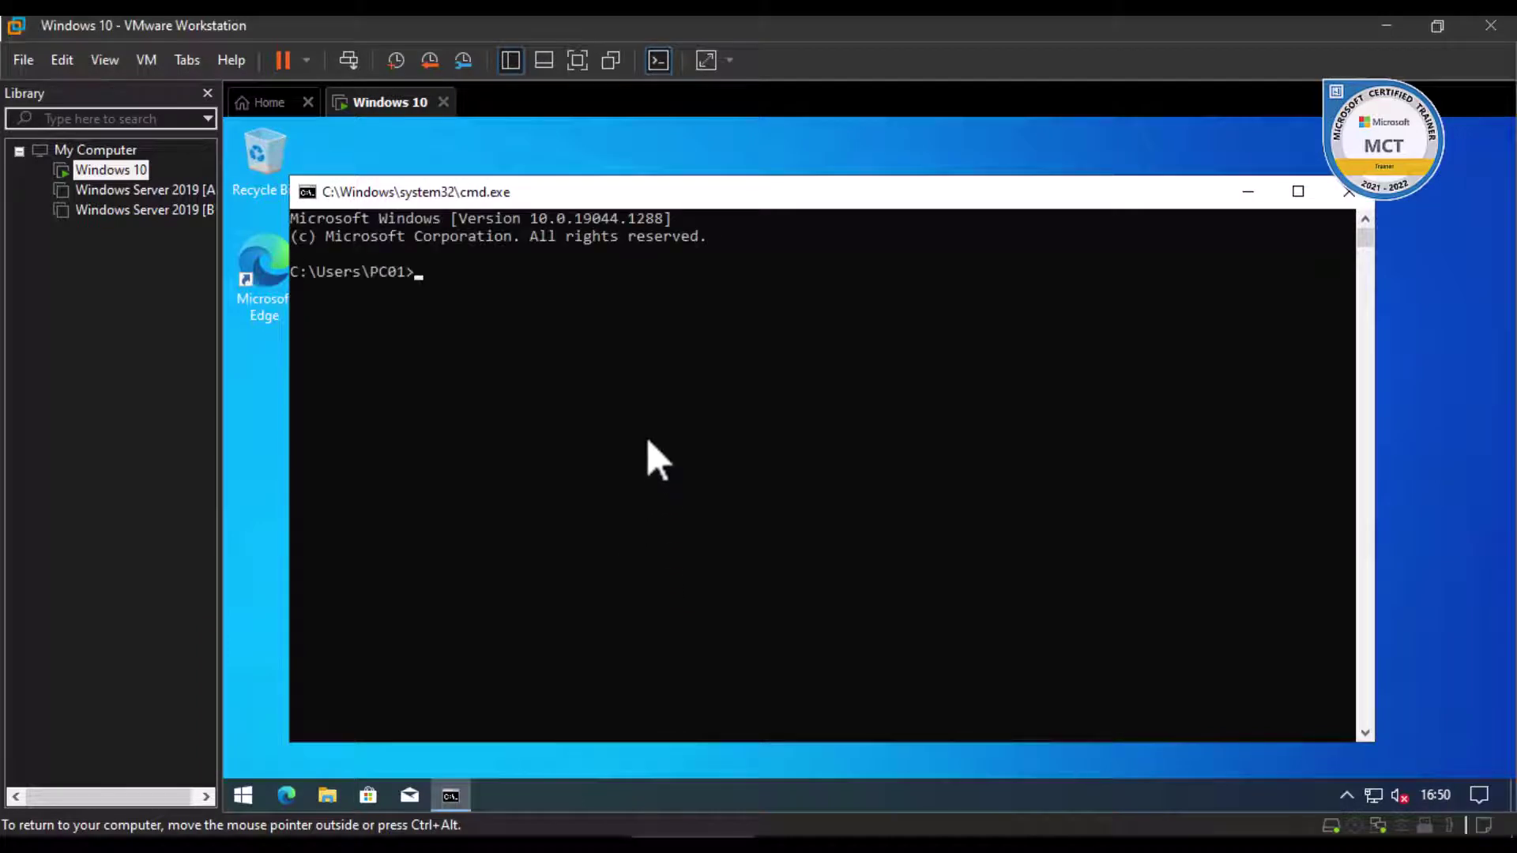
type("ping 10.1.0.4")
key("Return")
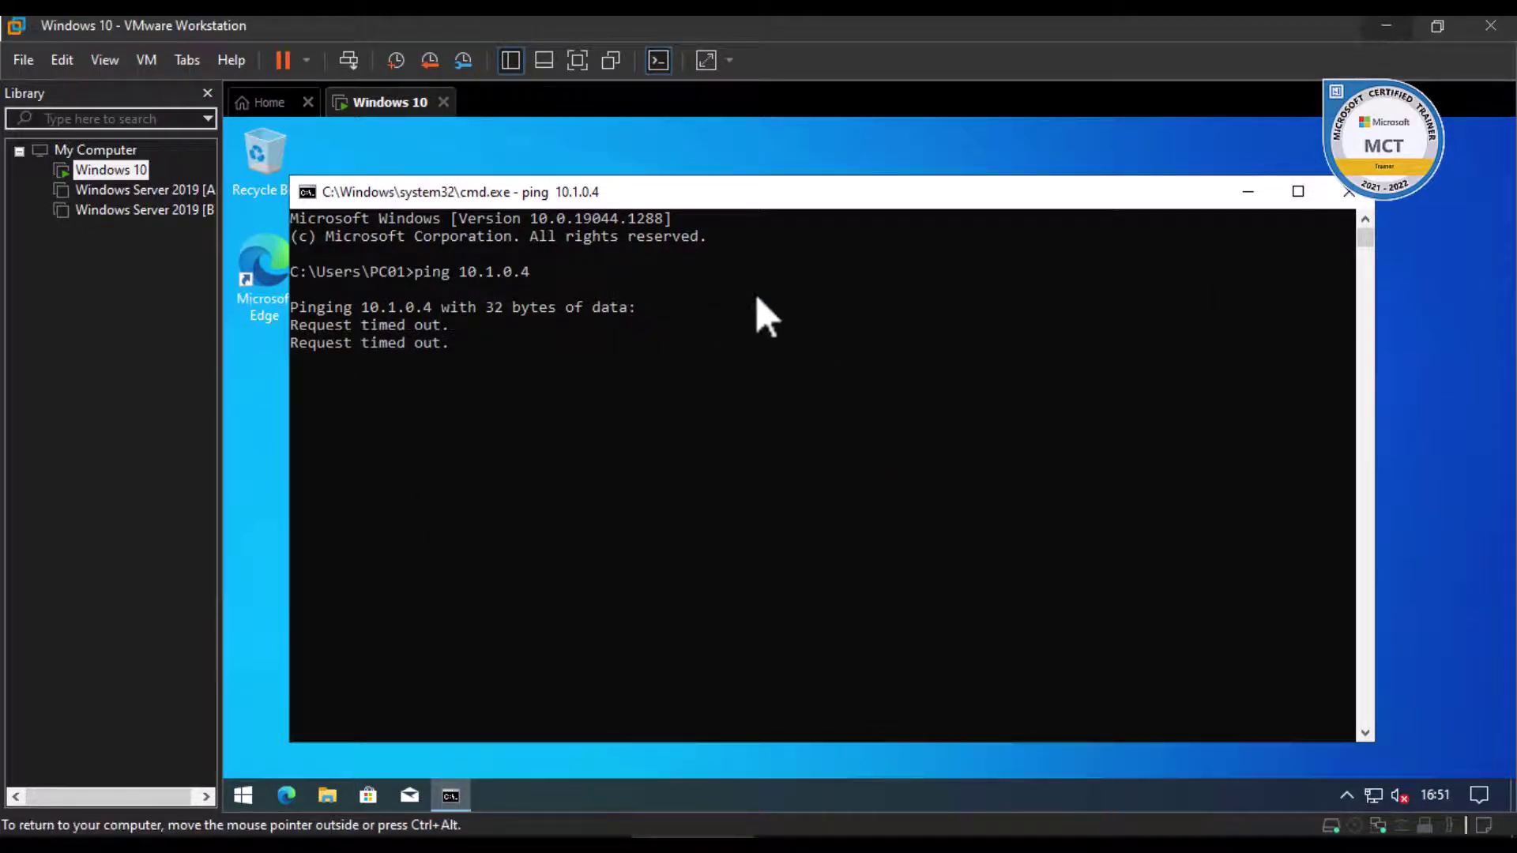
- Switch to the Azure portal and start creating a new virtual network gateway from the Virtual network gateways service
left_click(1388, 25)
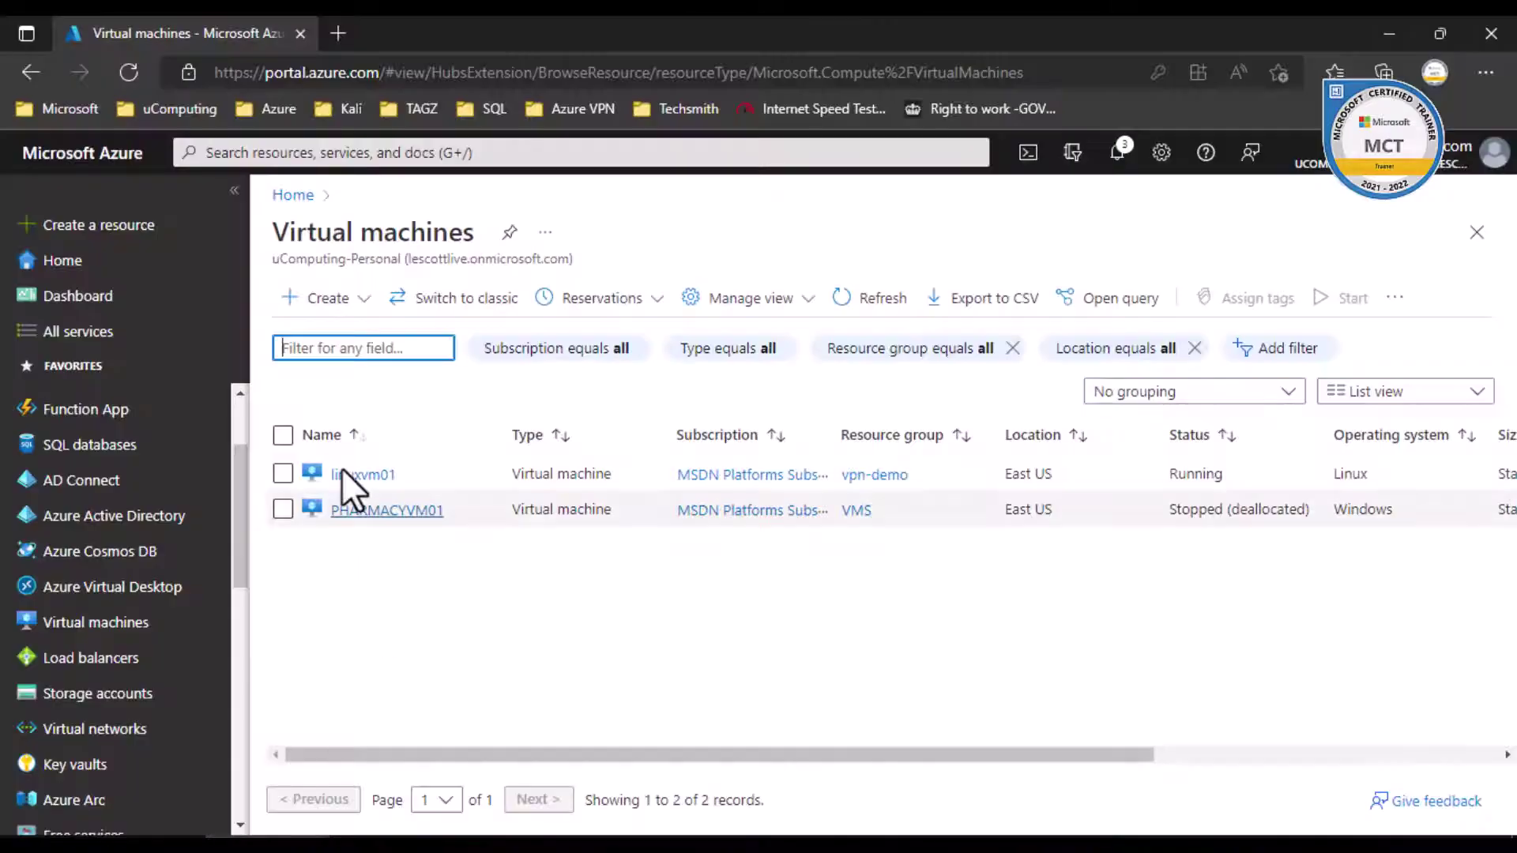
left_click_drag(240, 491, 230, 537)
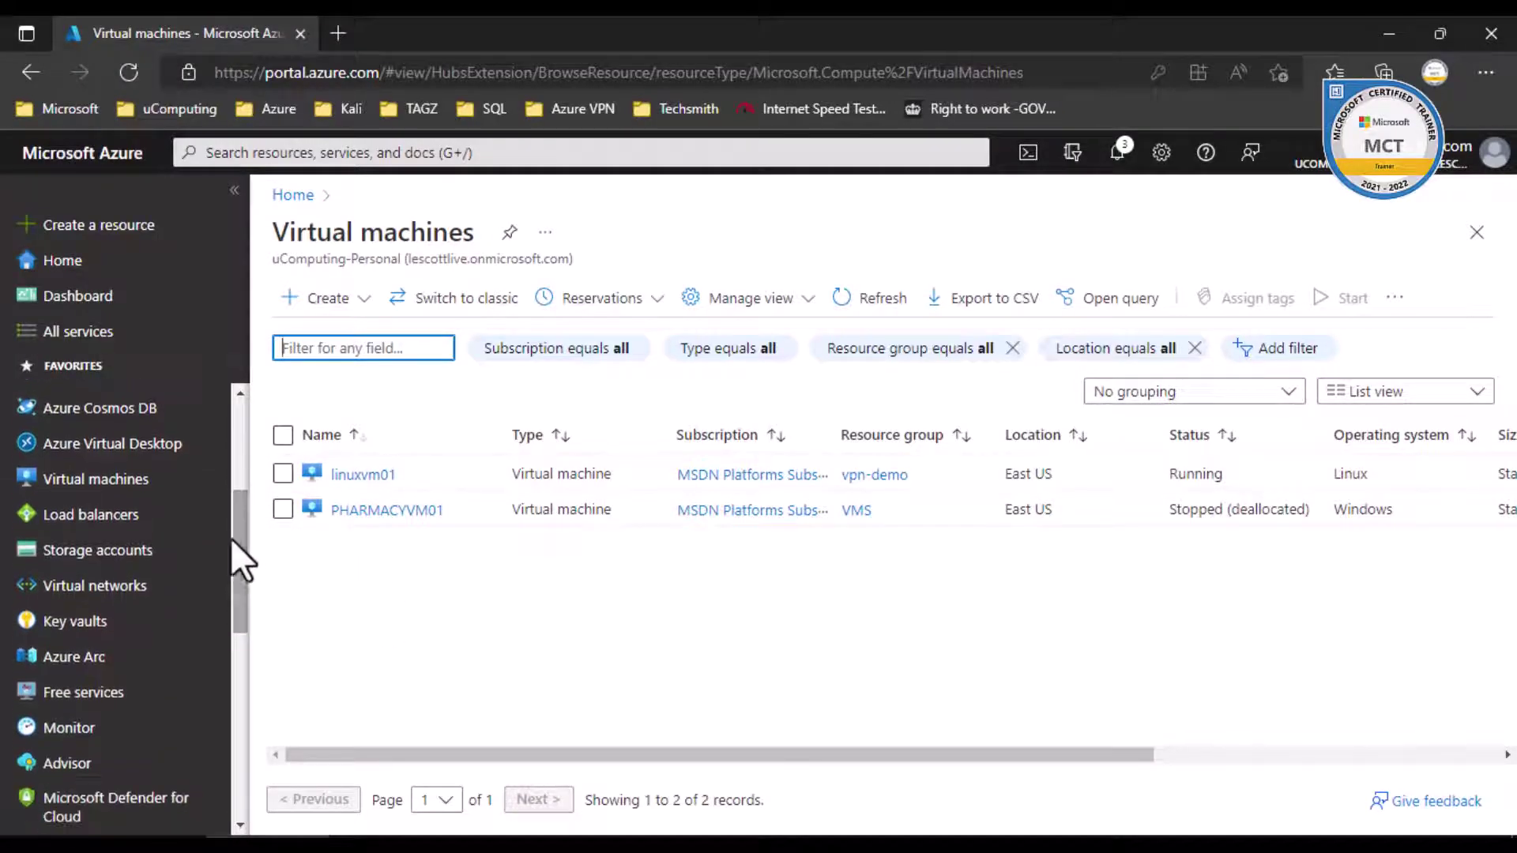
scroll(134, 695, "down", 2)
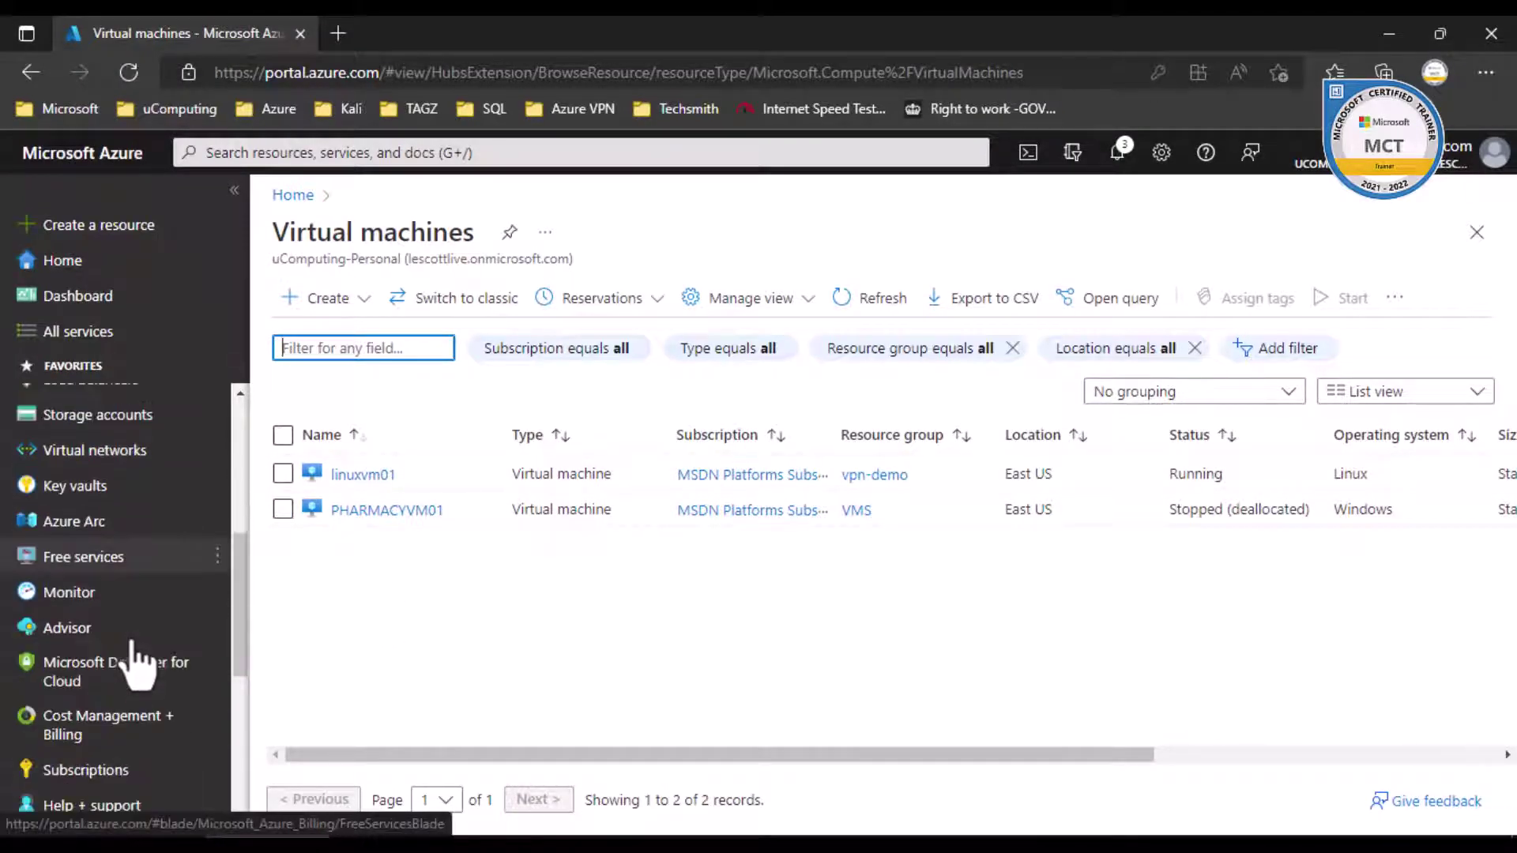
scroll(153, 584, "down", 2)
scroll(162, 589, "up", 4)
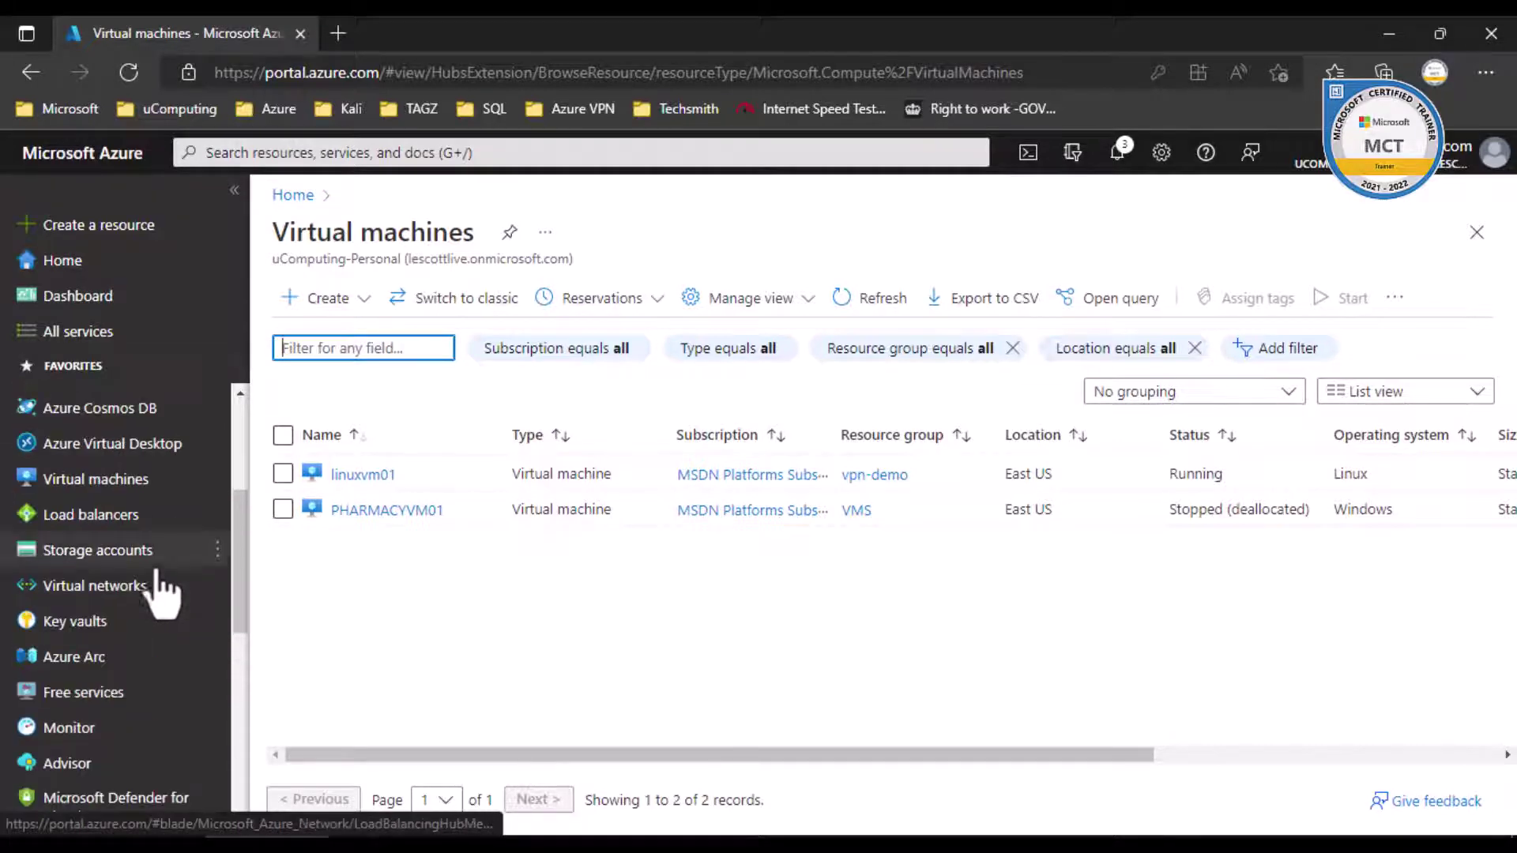
scroll(158, 589, "up", 2)
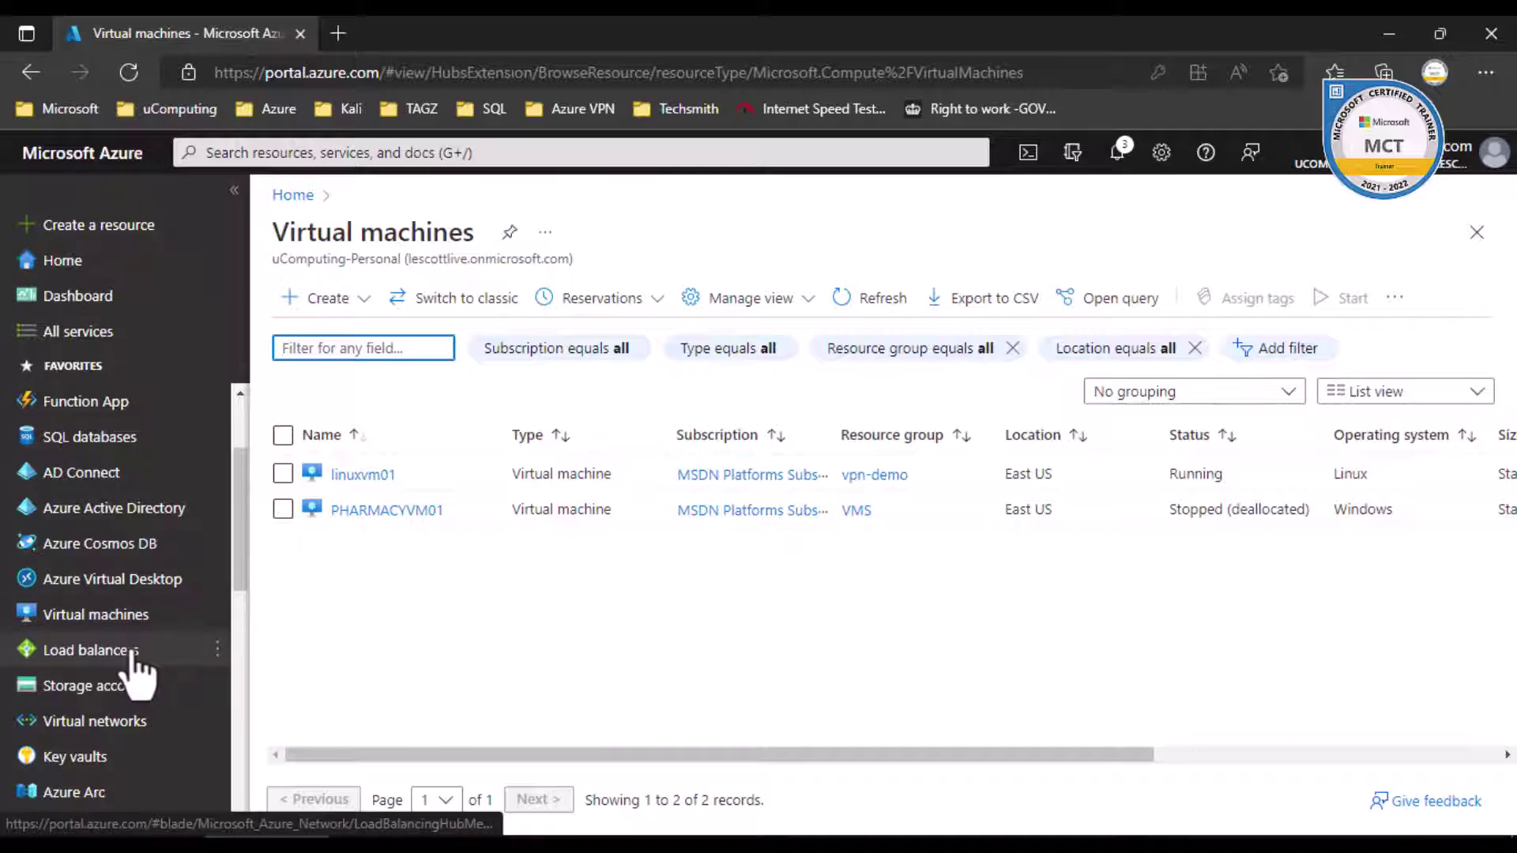
scroll(136, 672, "down", 2)
scroll(134, 656, "up", 4)
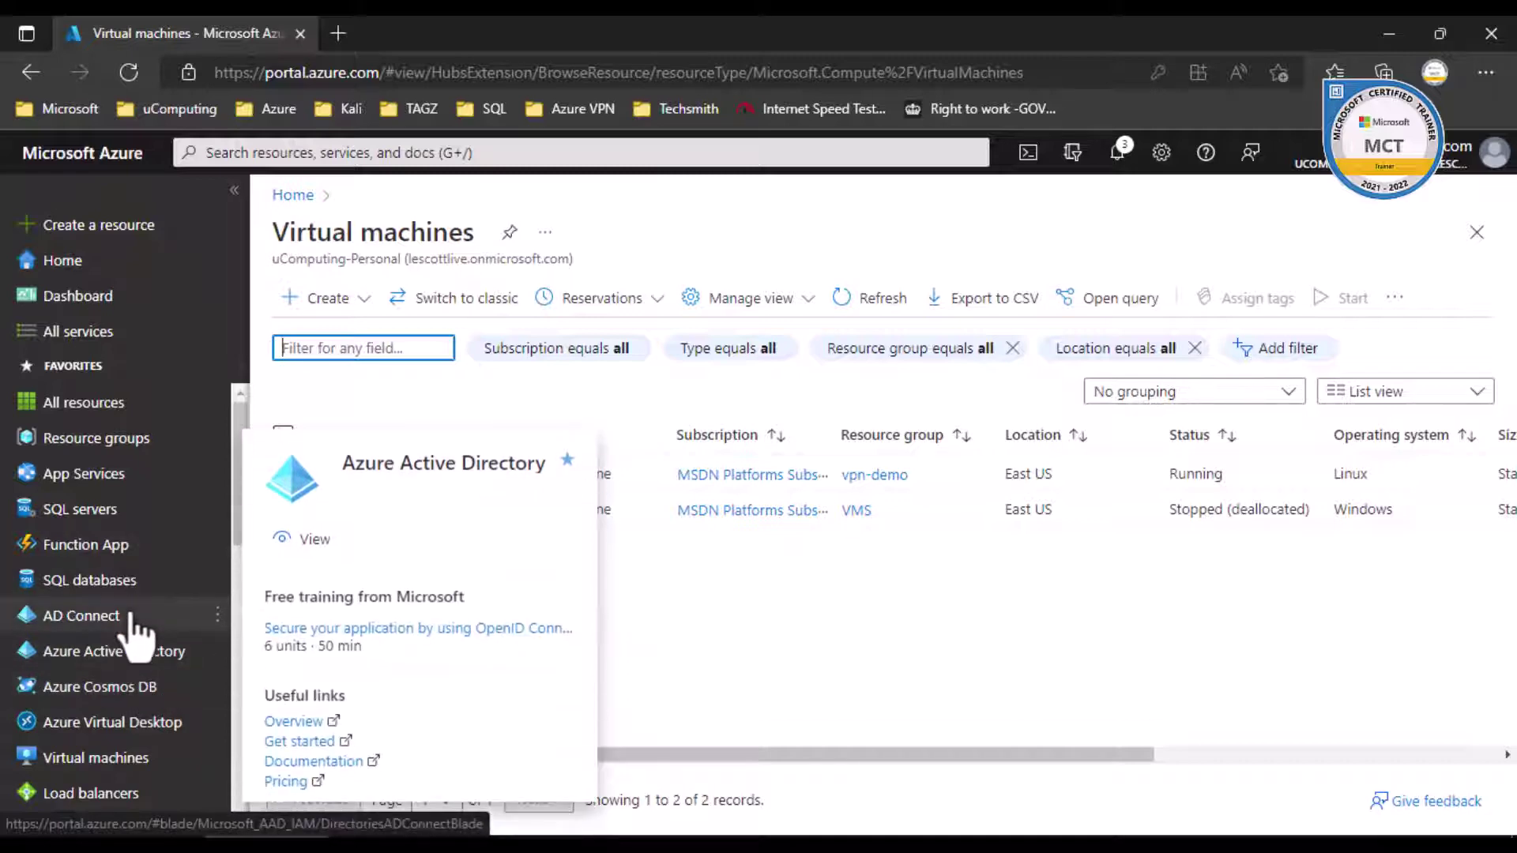
scroll(139, 617, "down", 9)
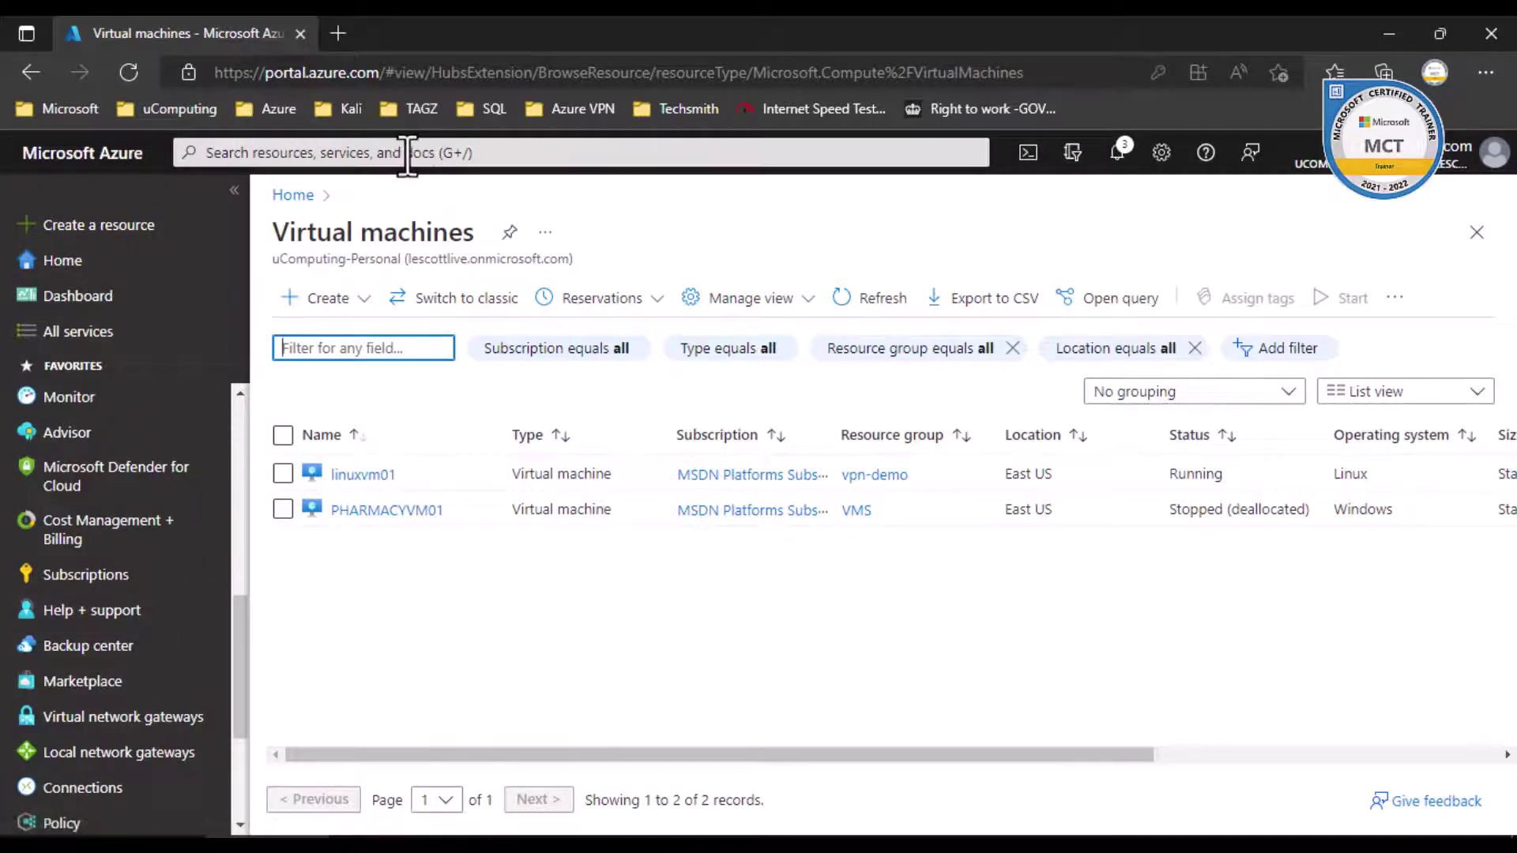
left_click(75, 719)
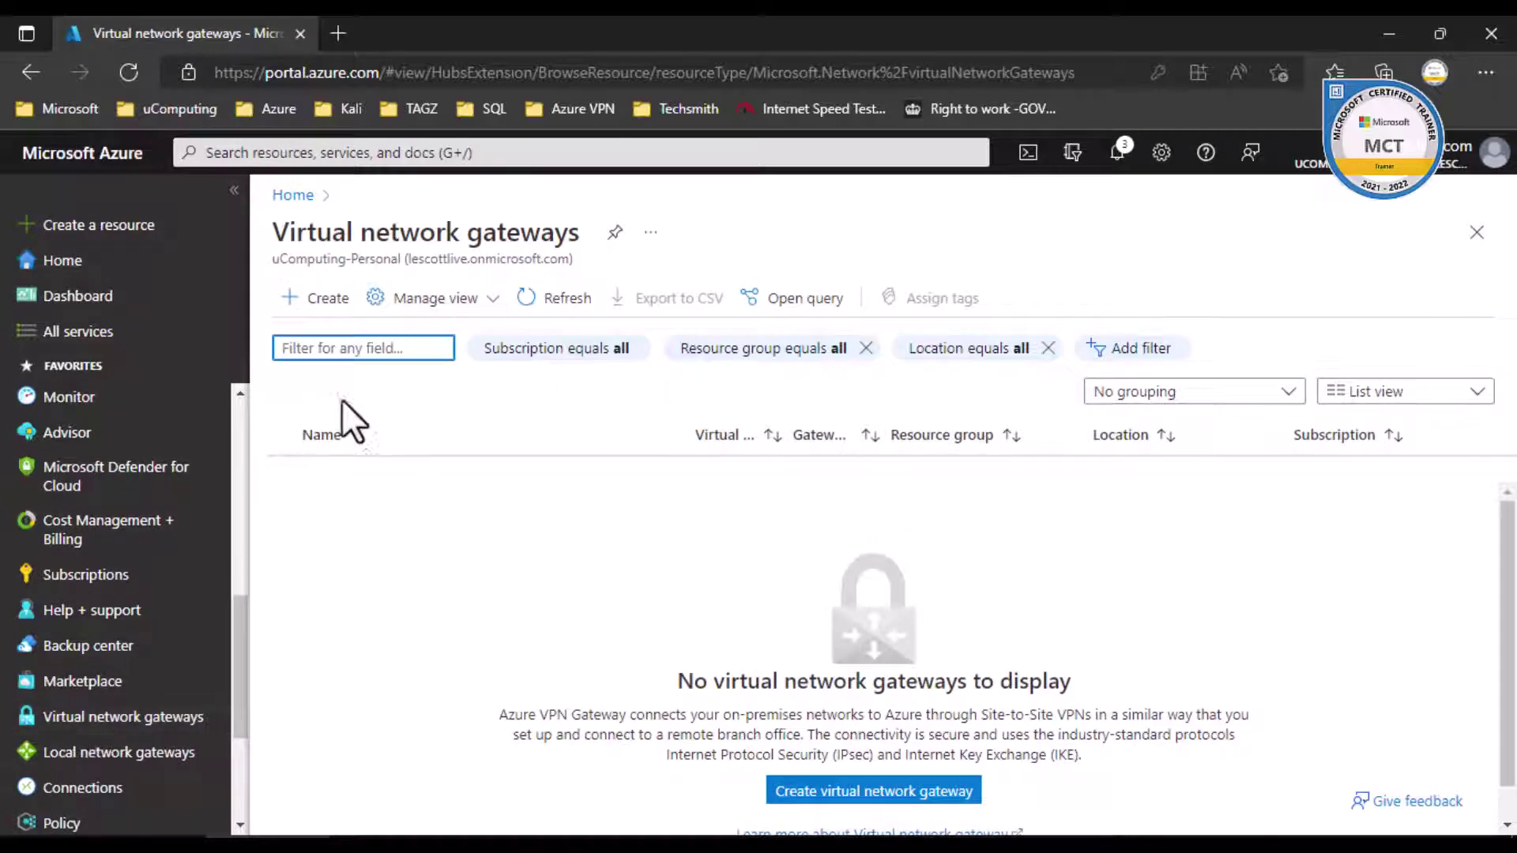
left_click(313, 306)
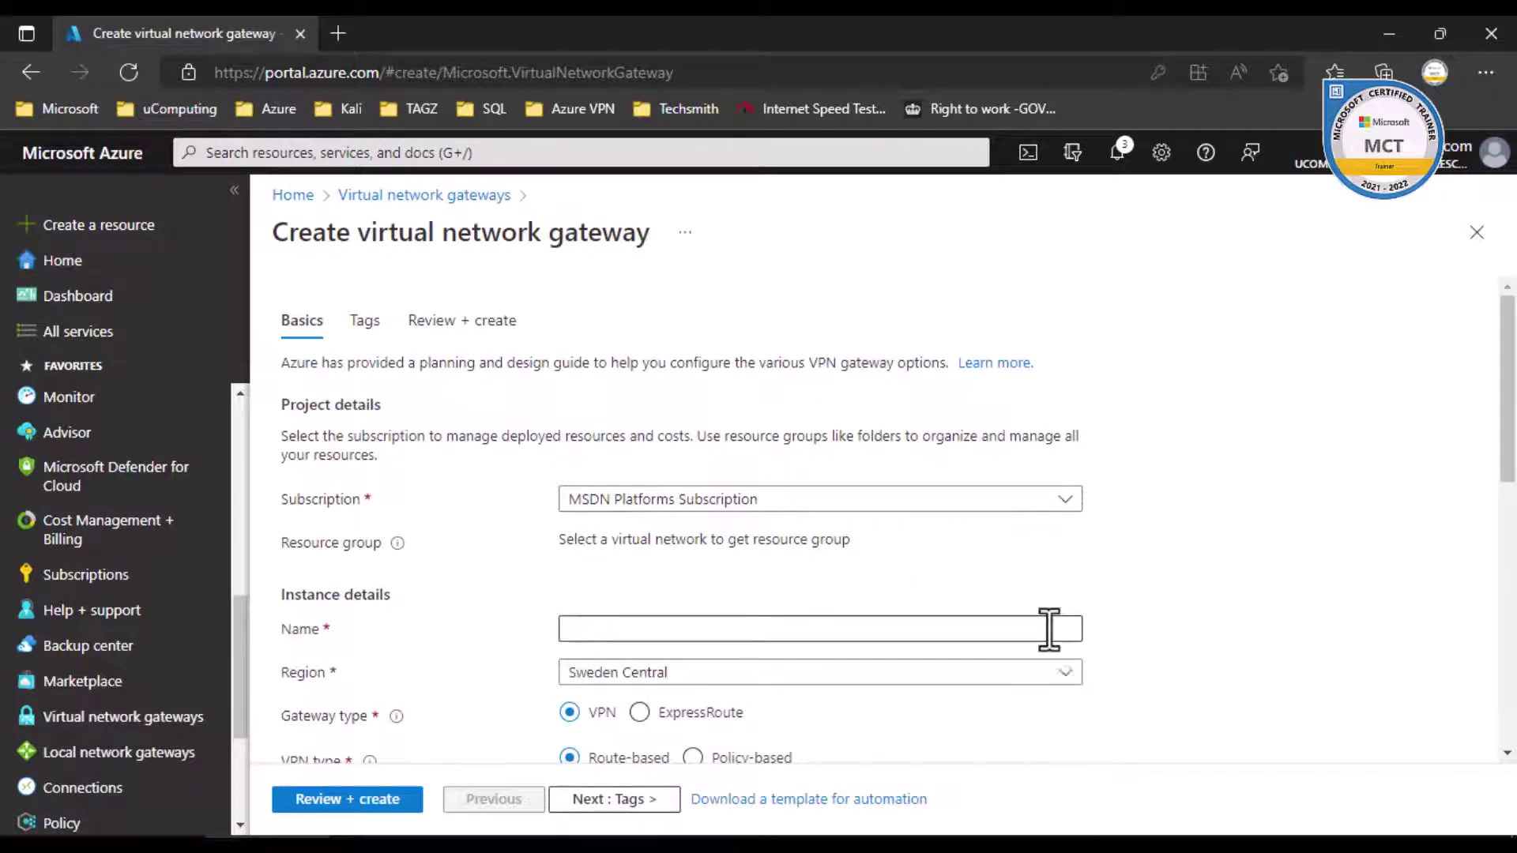
- Check the available virtual networks and set the new virtual network gateway's region to East US
scroll(1506, 379, "down", 1)
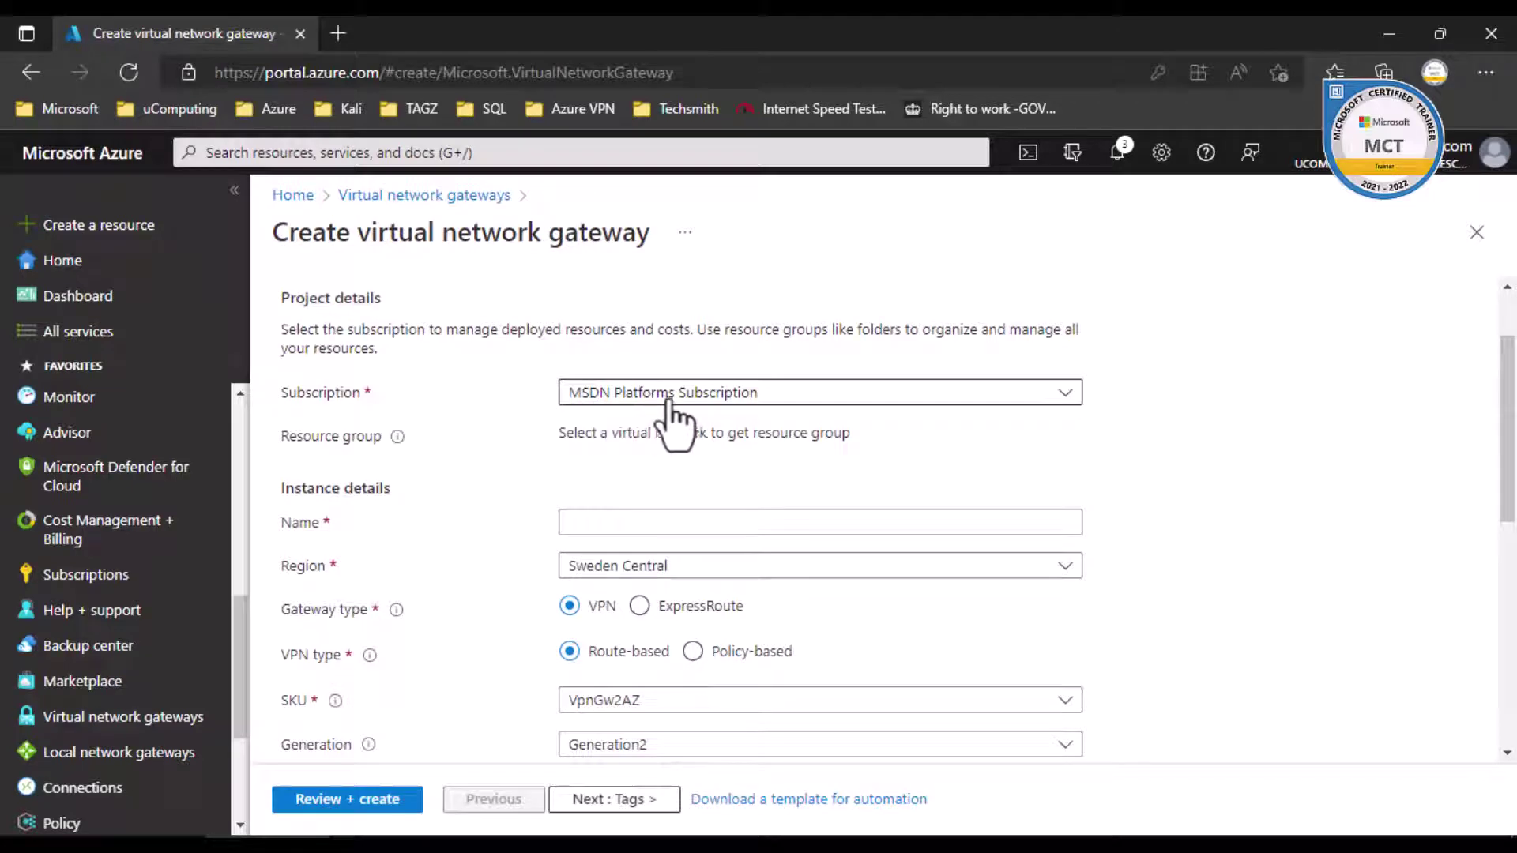
scroll(1187, 487, "down", 1)
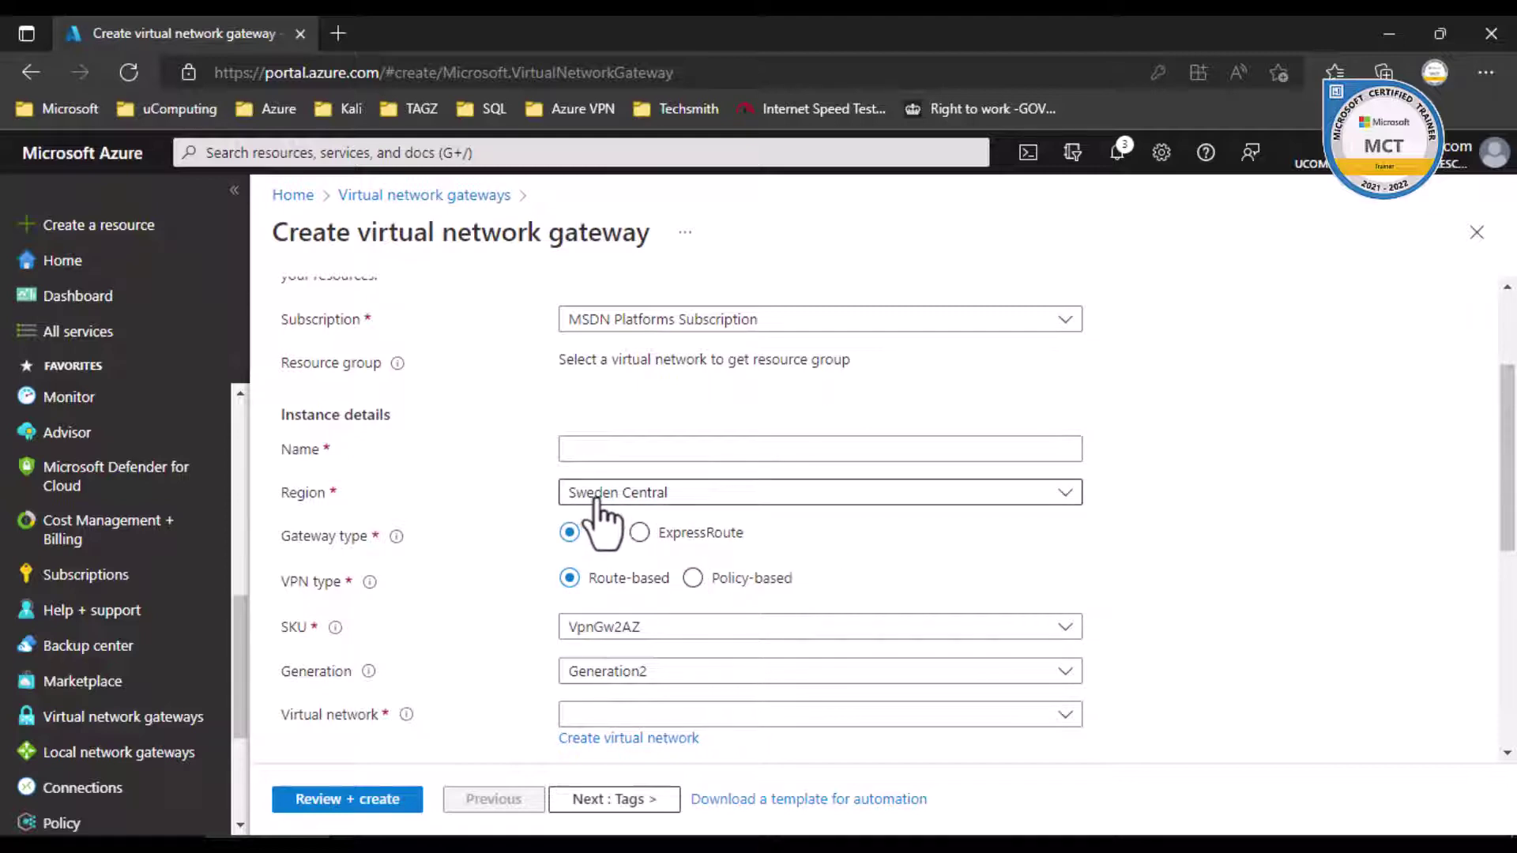
left_click(1039, 715)
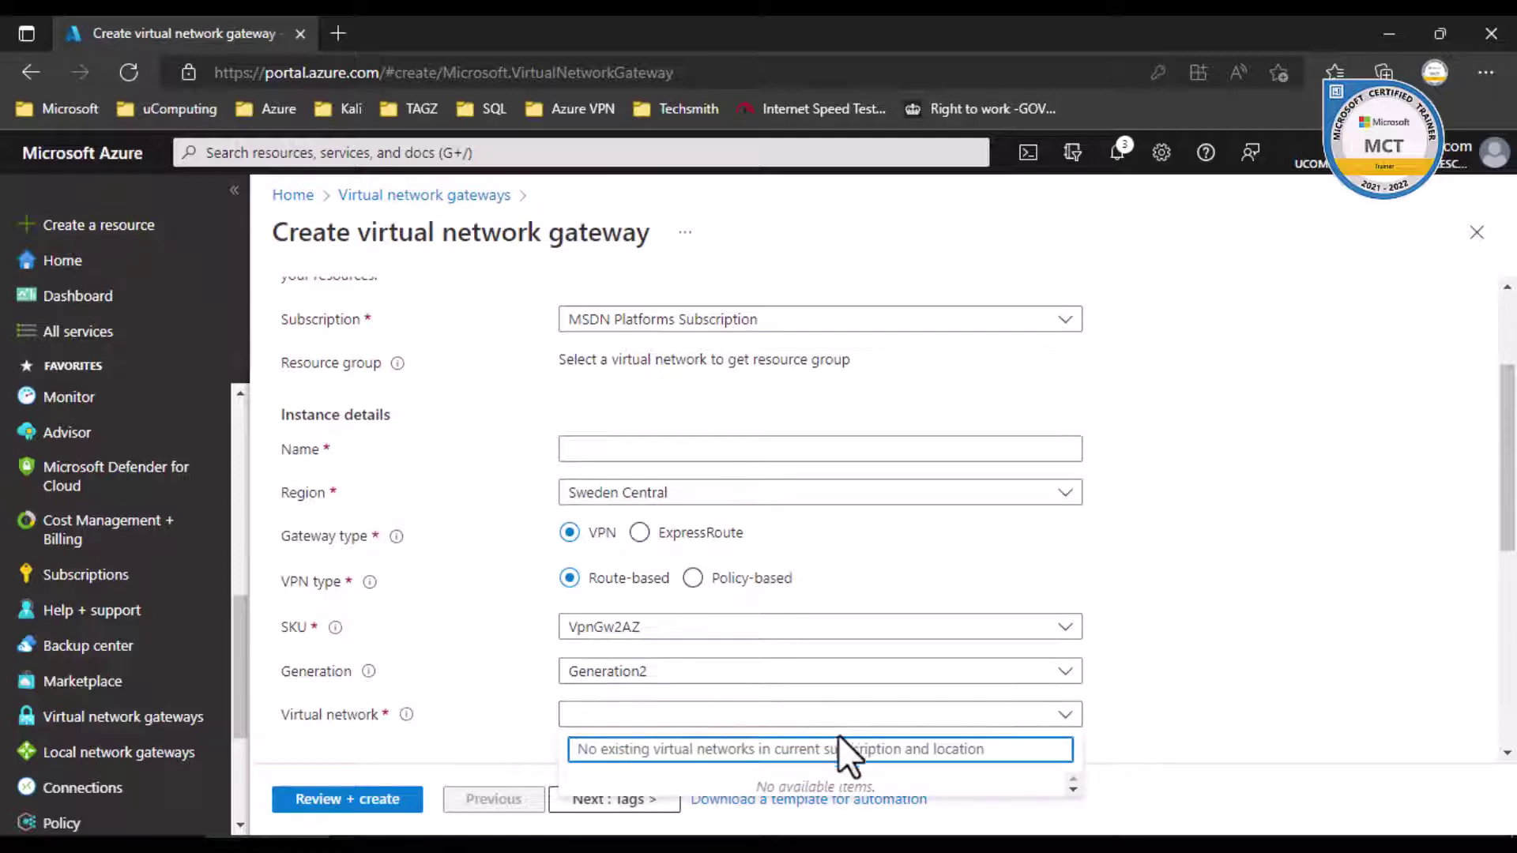
left_click(1365, 485)
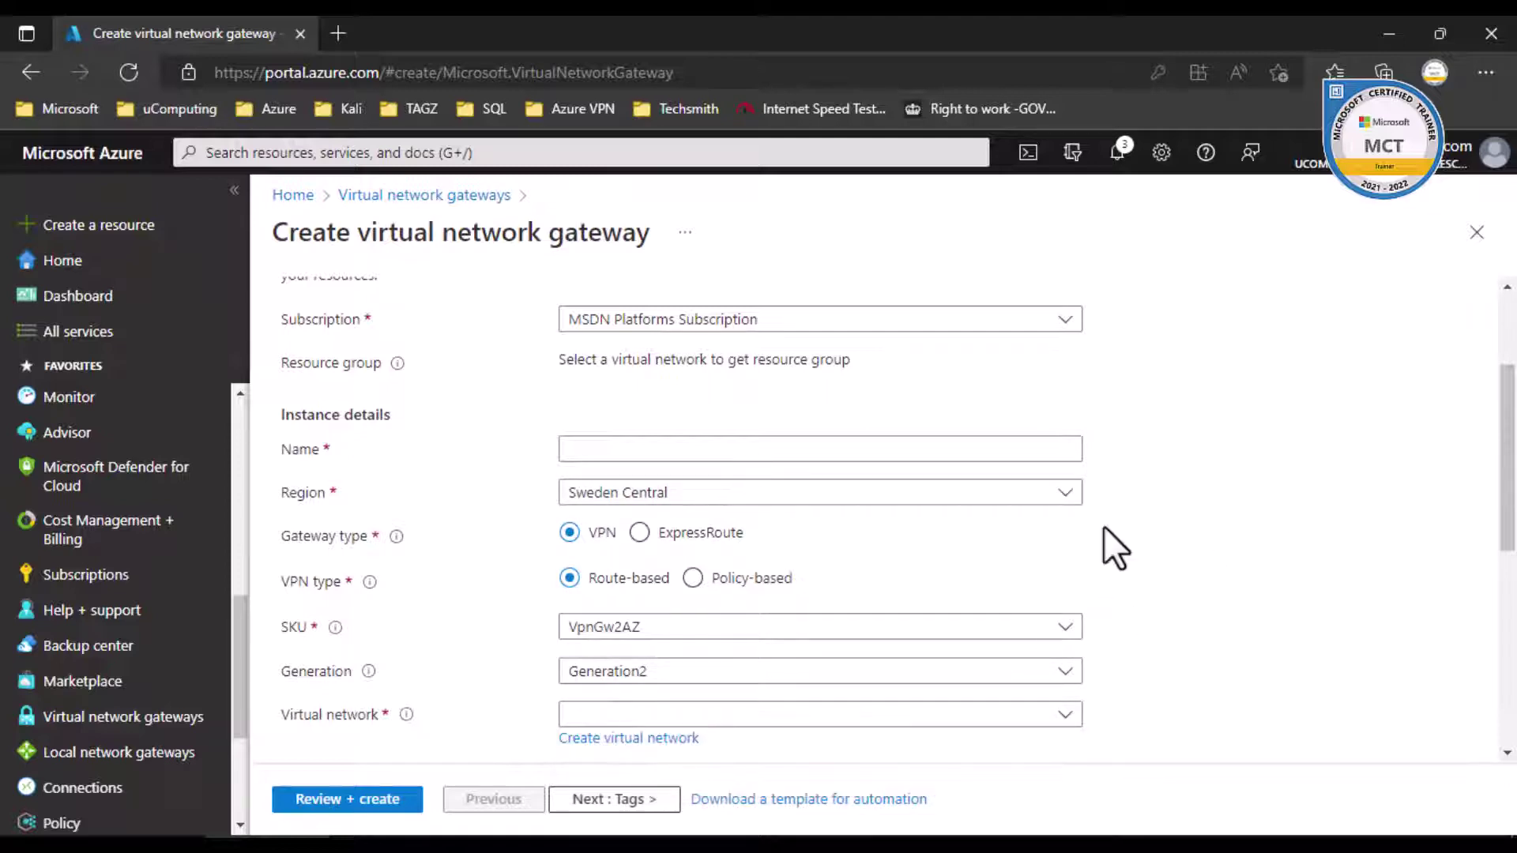
left_click(711, 494)
scroll(941, 686, "up", 2)
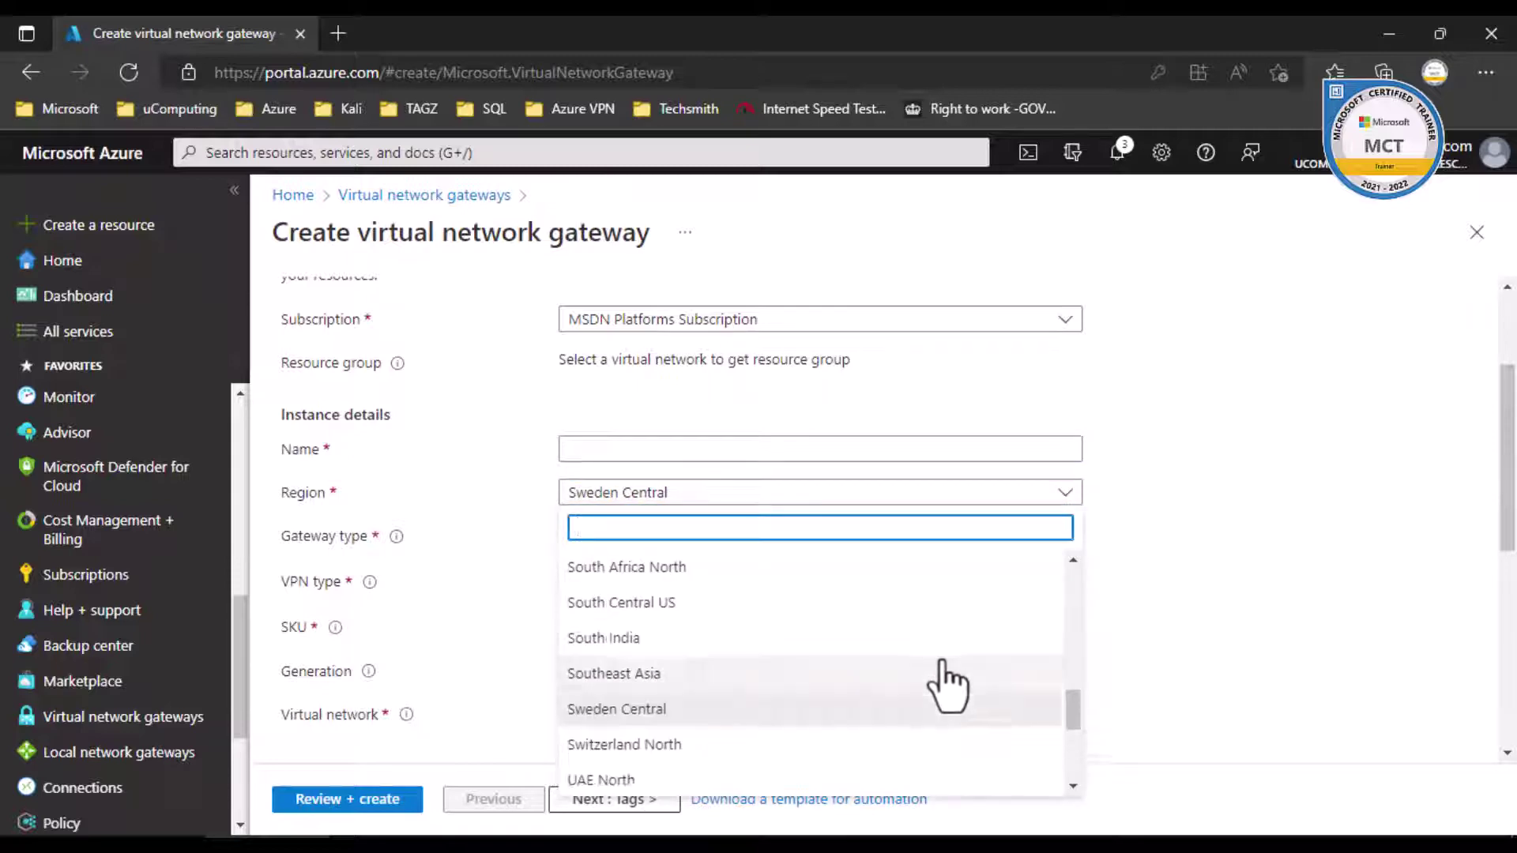
scroll(948, 685, "up", 4)
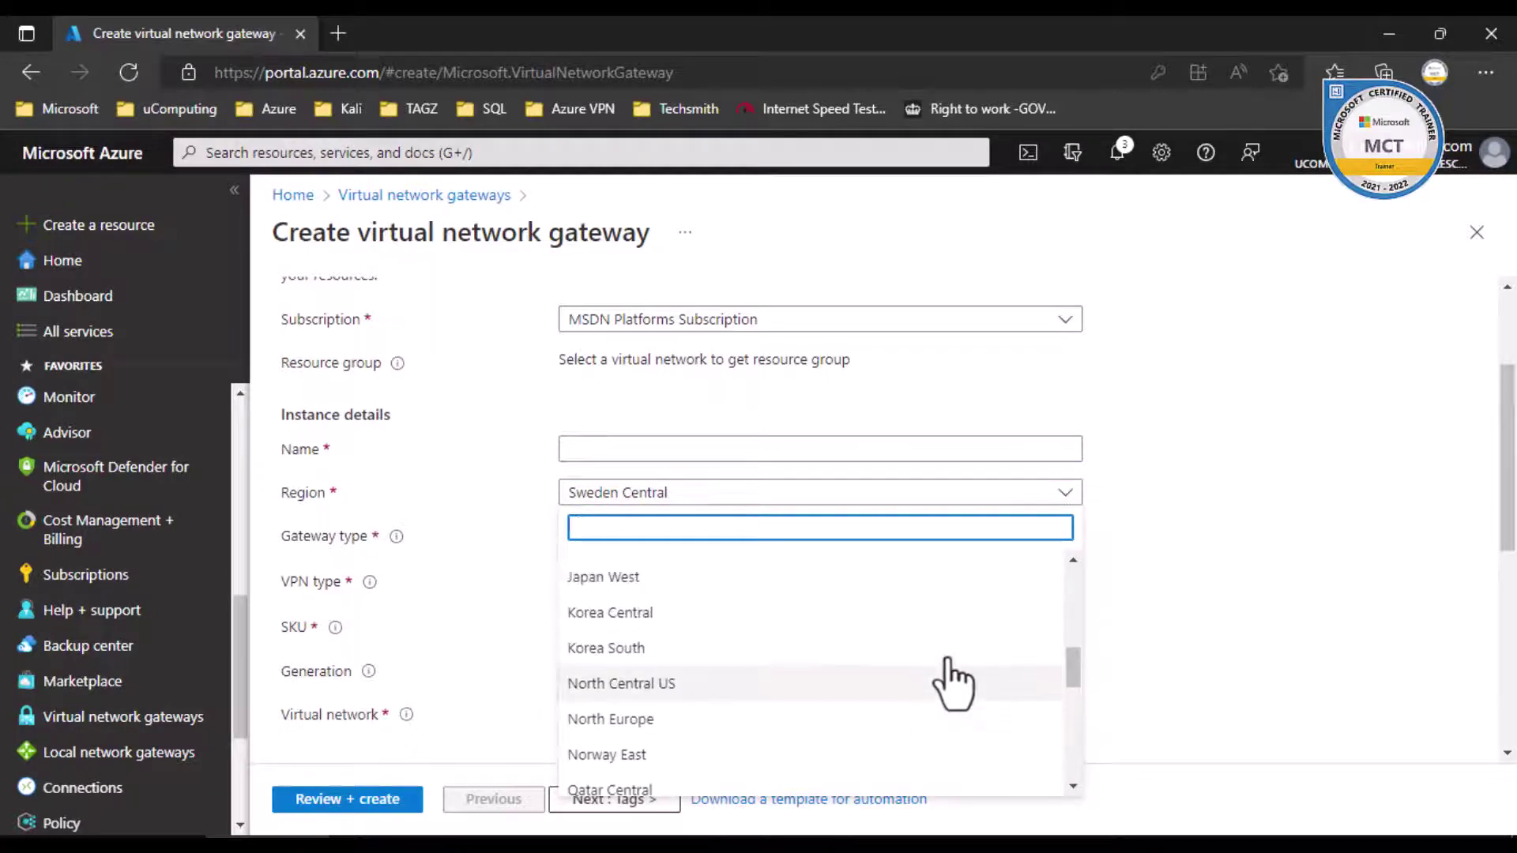
scroll(952, 684, "up", 4)
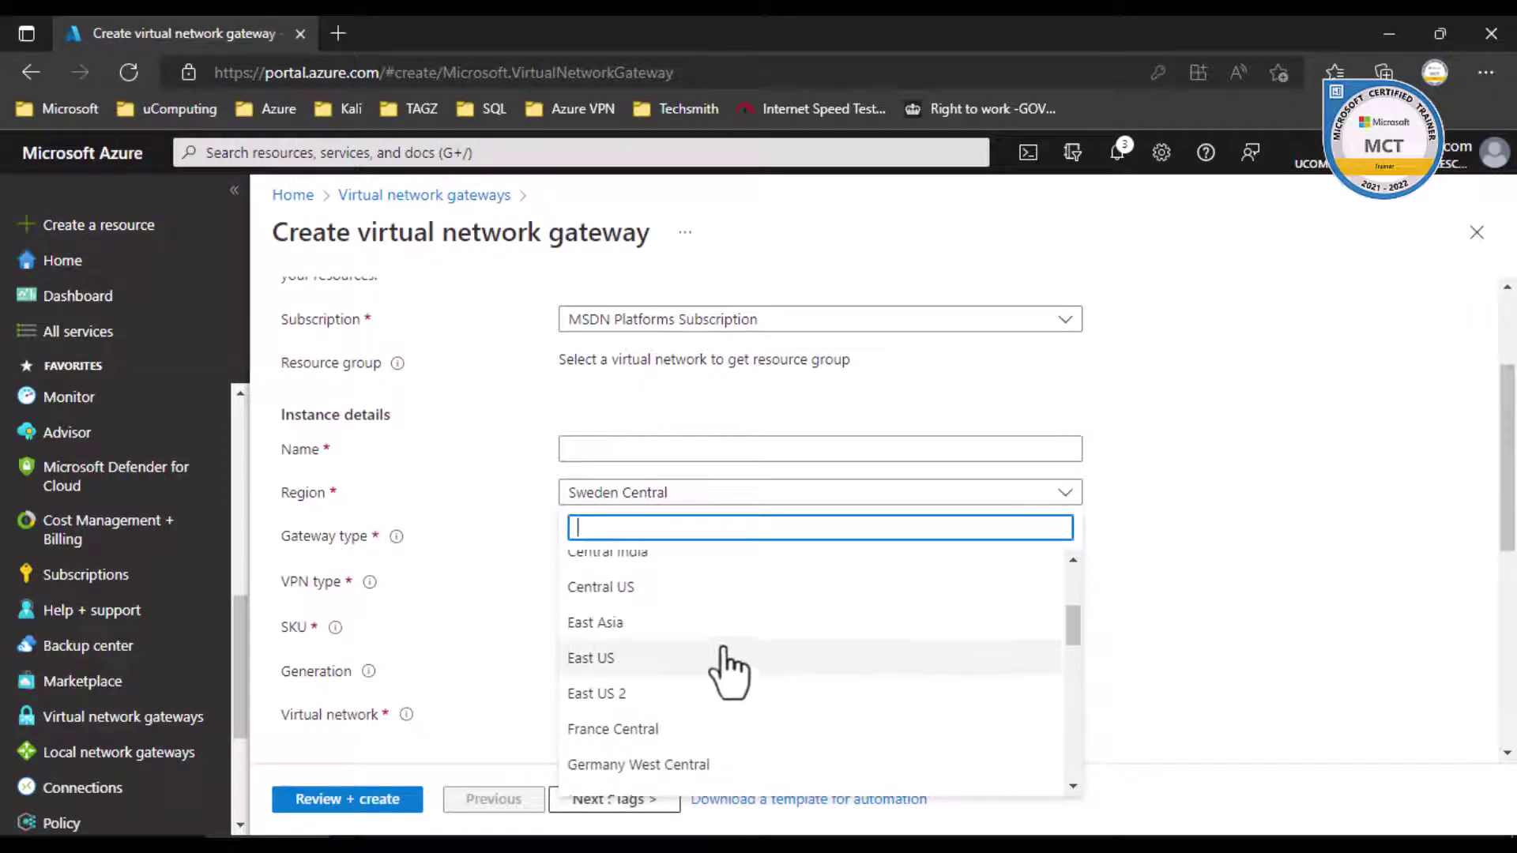
left_click(607, 661)
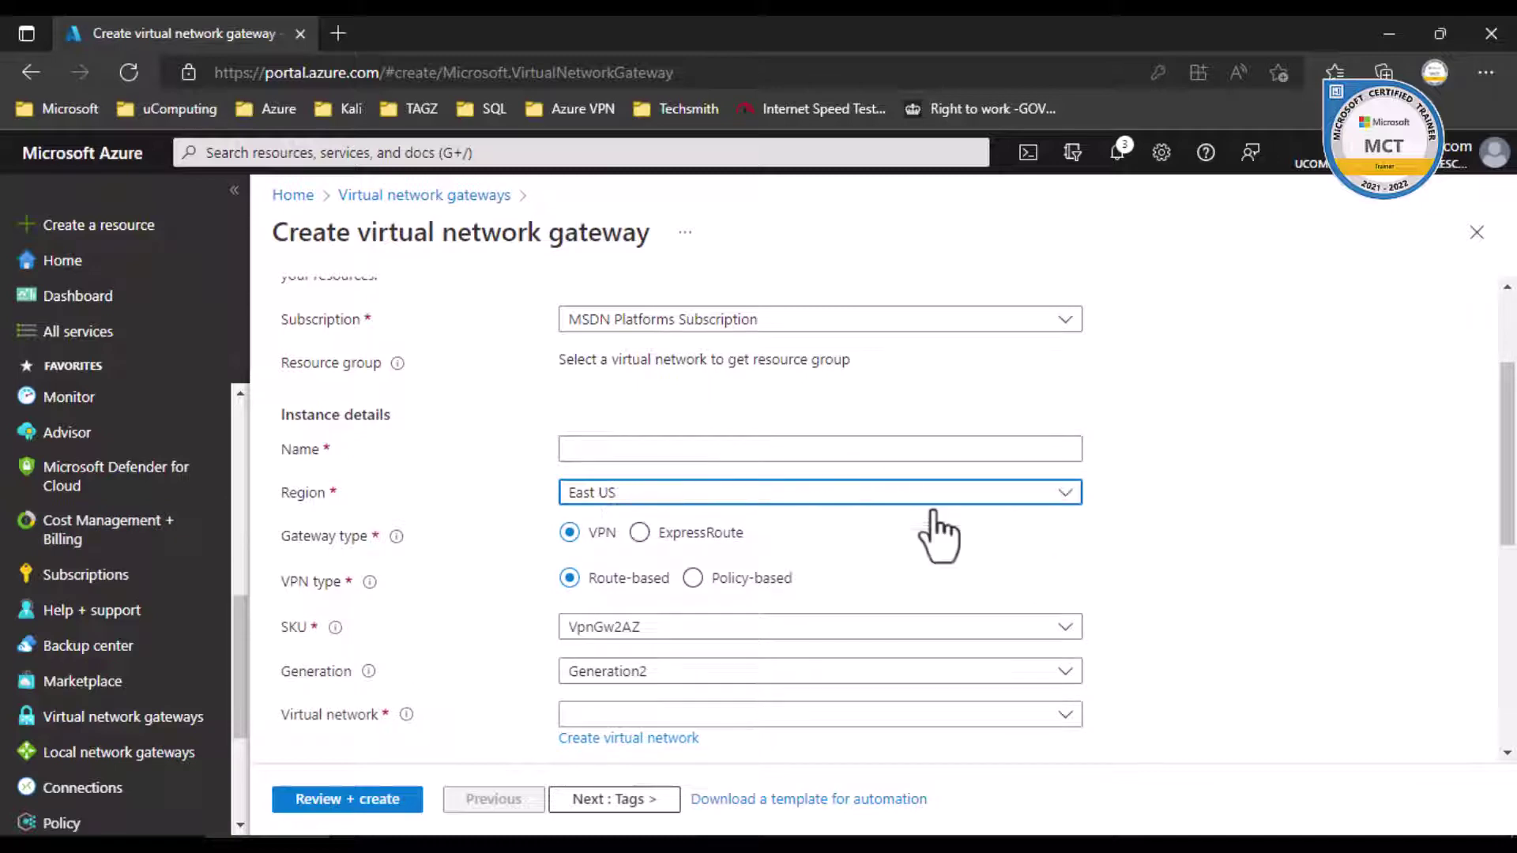
- Associate the new gateway with the virtual network vpn-gateway-01
left_click(1065, 716)
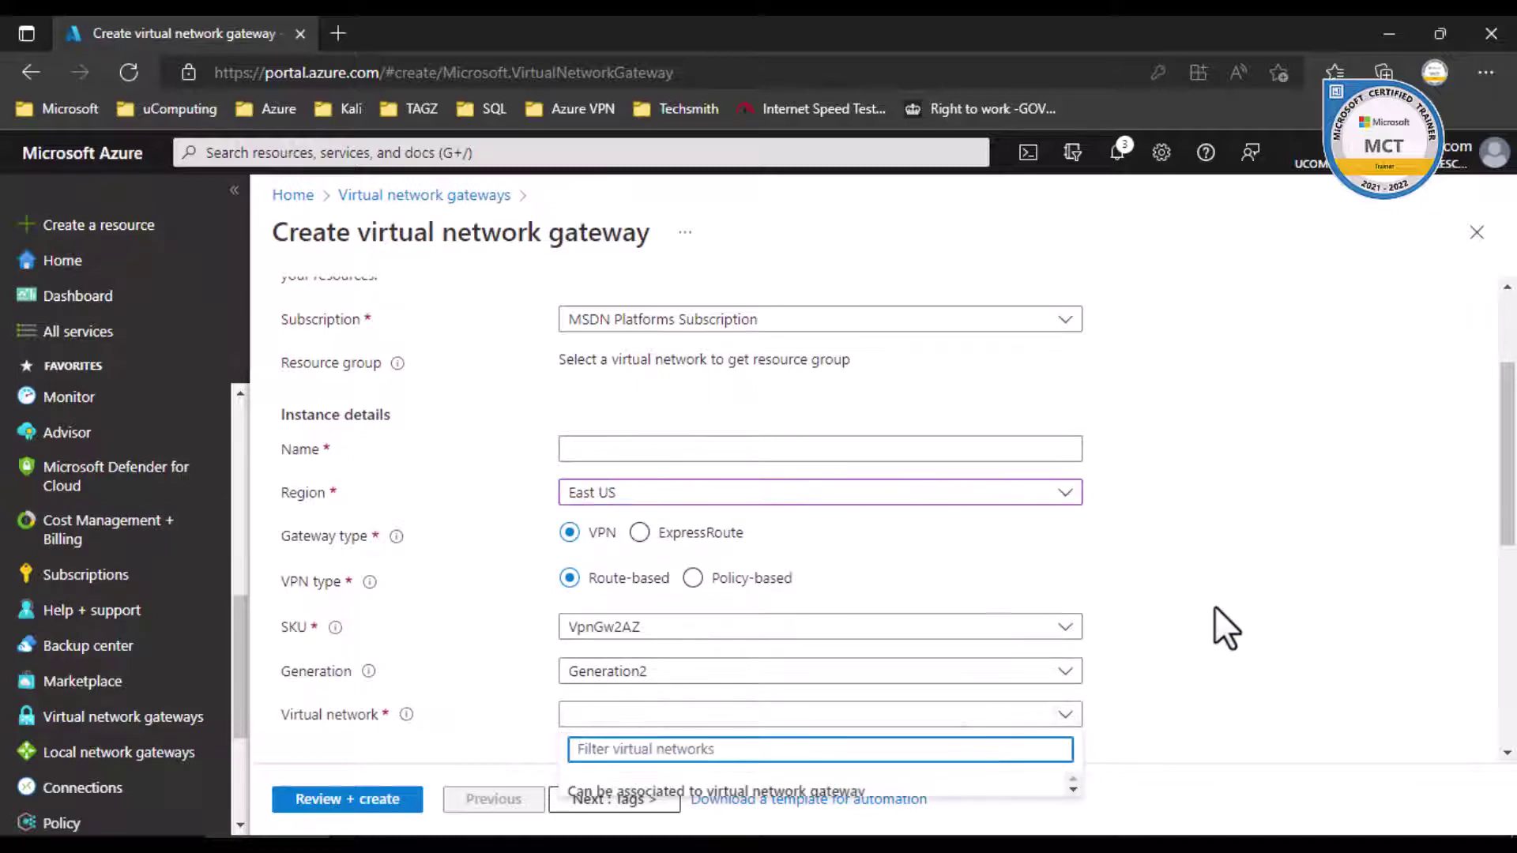
scroll(1217, 614, "down", 2)
left_click(1057, 575)
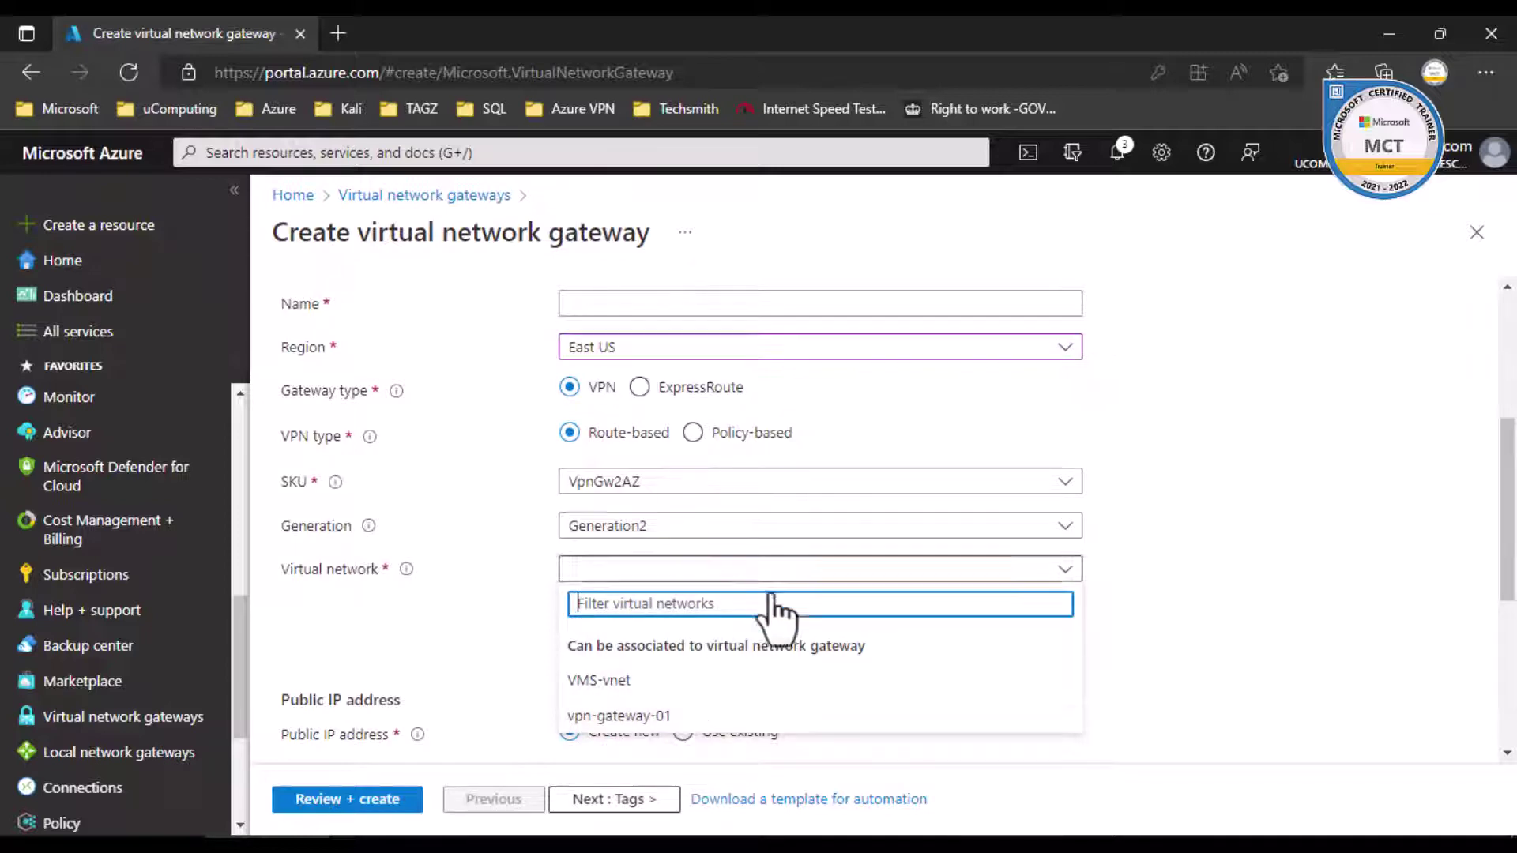
left_click(646, 717)
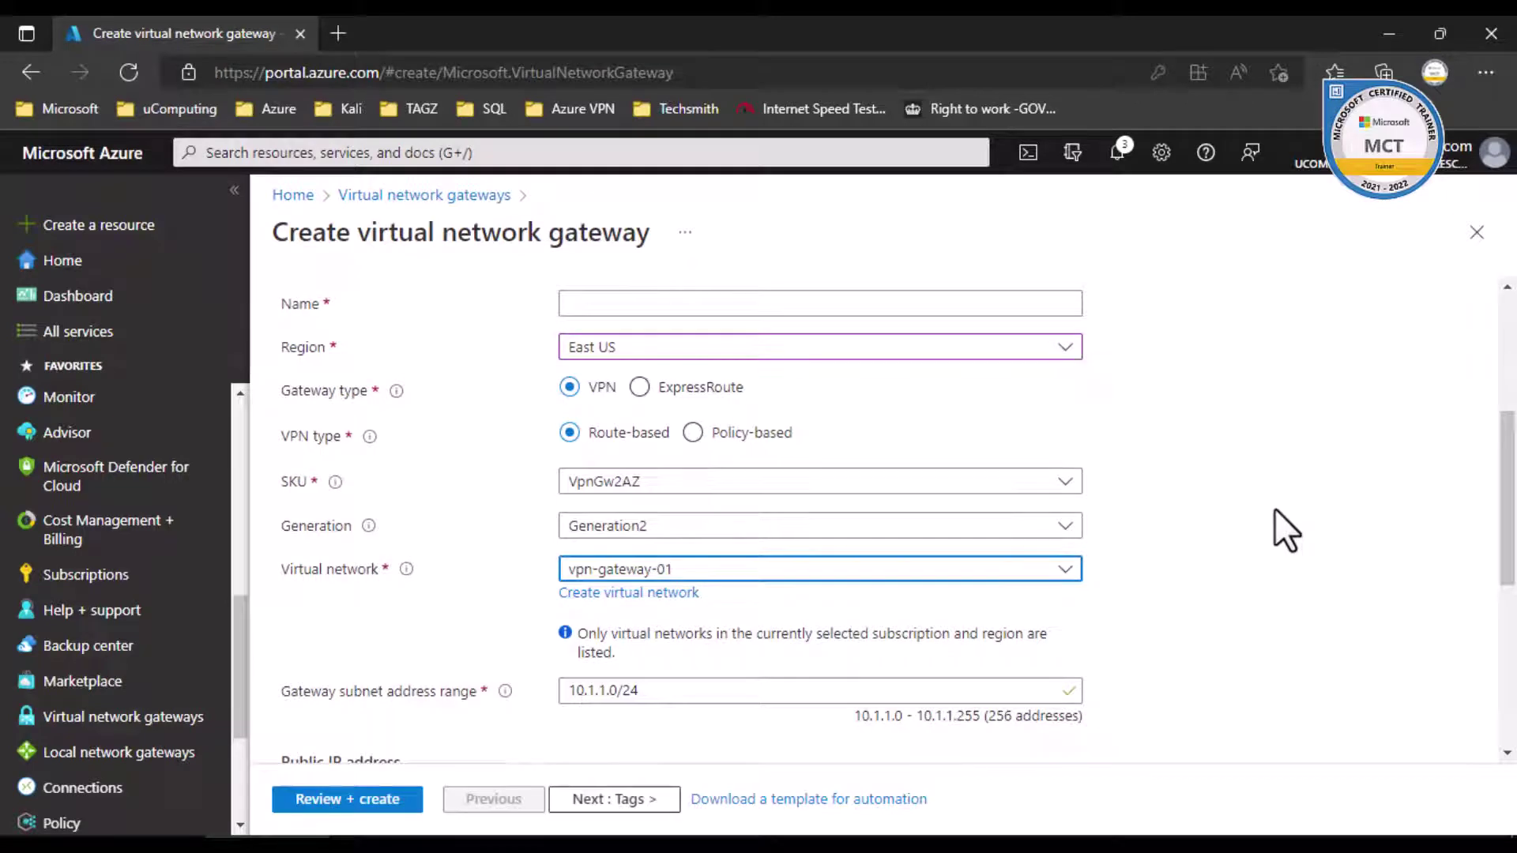
- Name the new virtual network gateway VPN-GATEWAY-01
scroll(1274, 519, "up", 2)
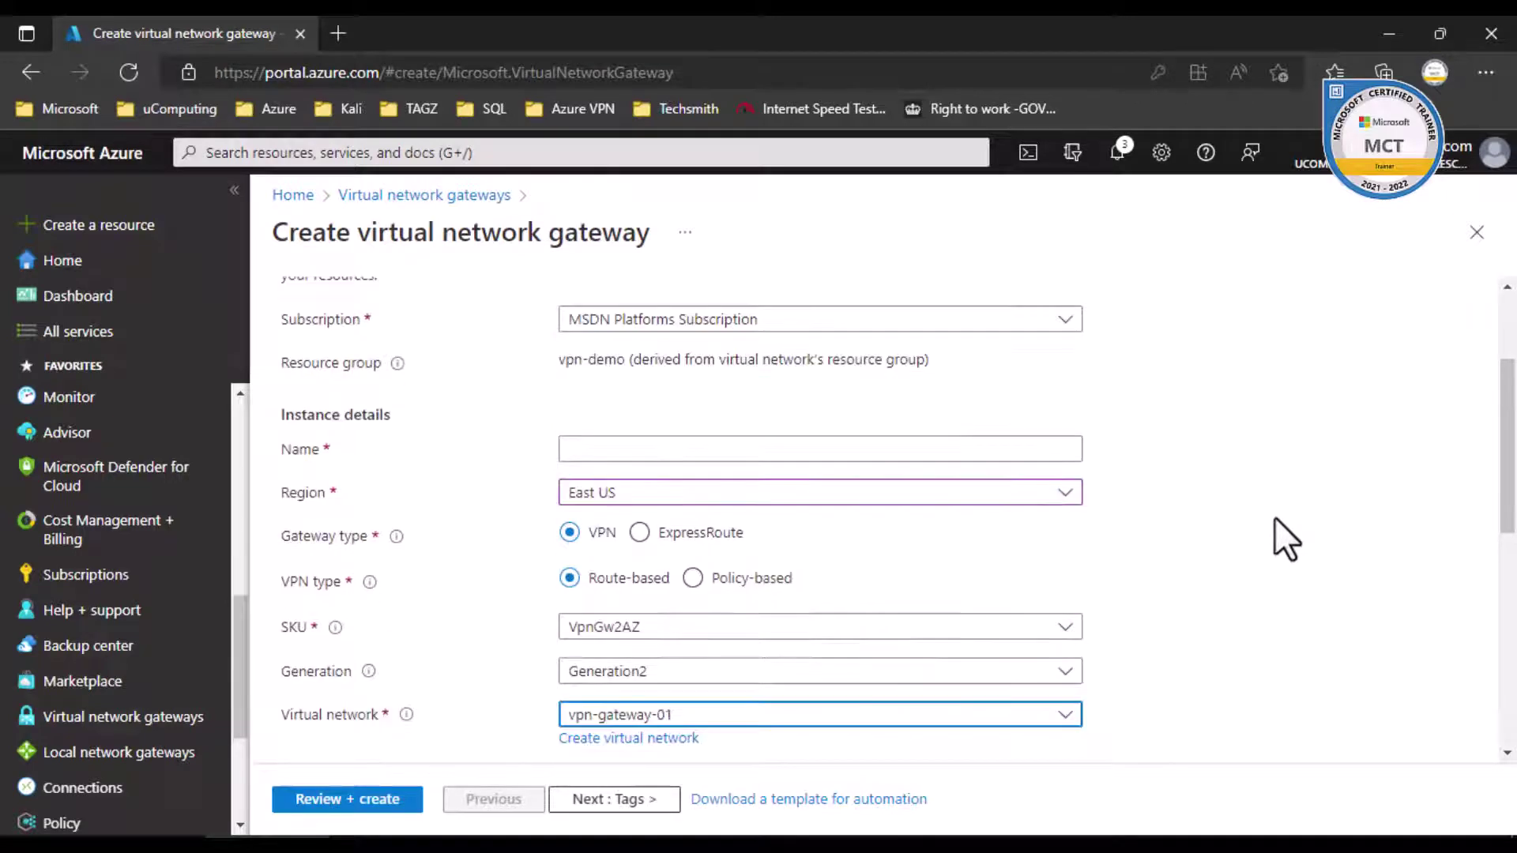
scroll(1274, 518, "up", 2)
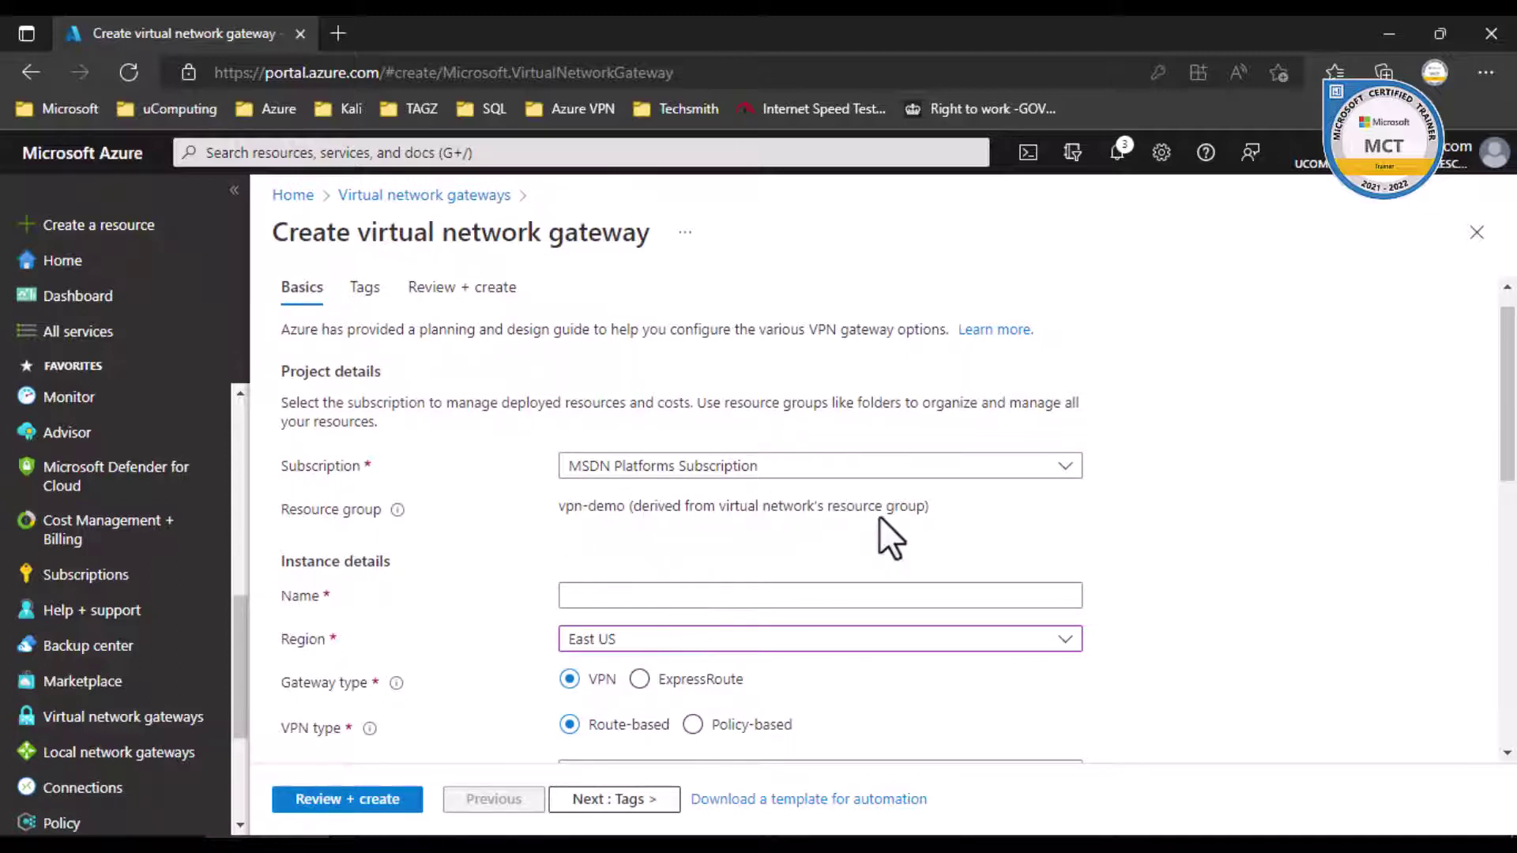
left_click(573, 596)
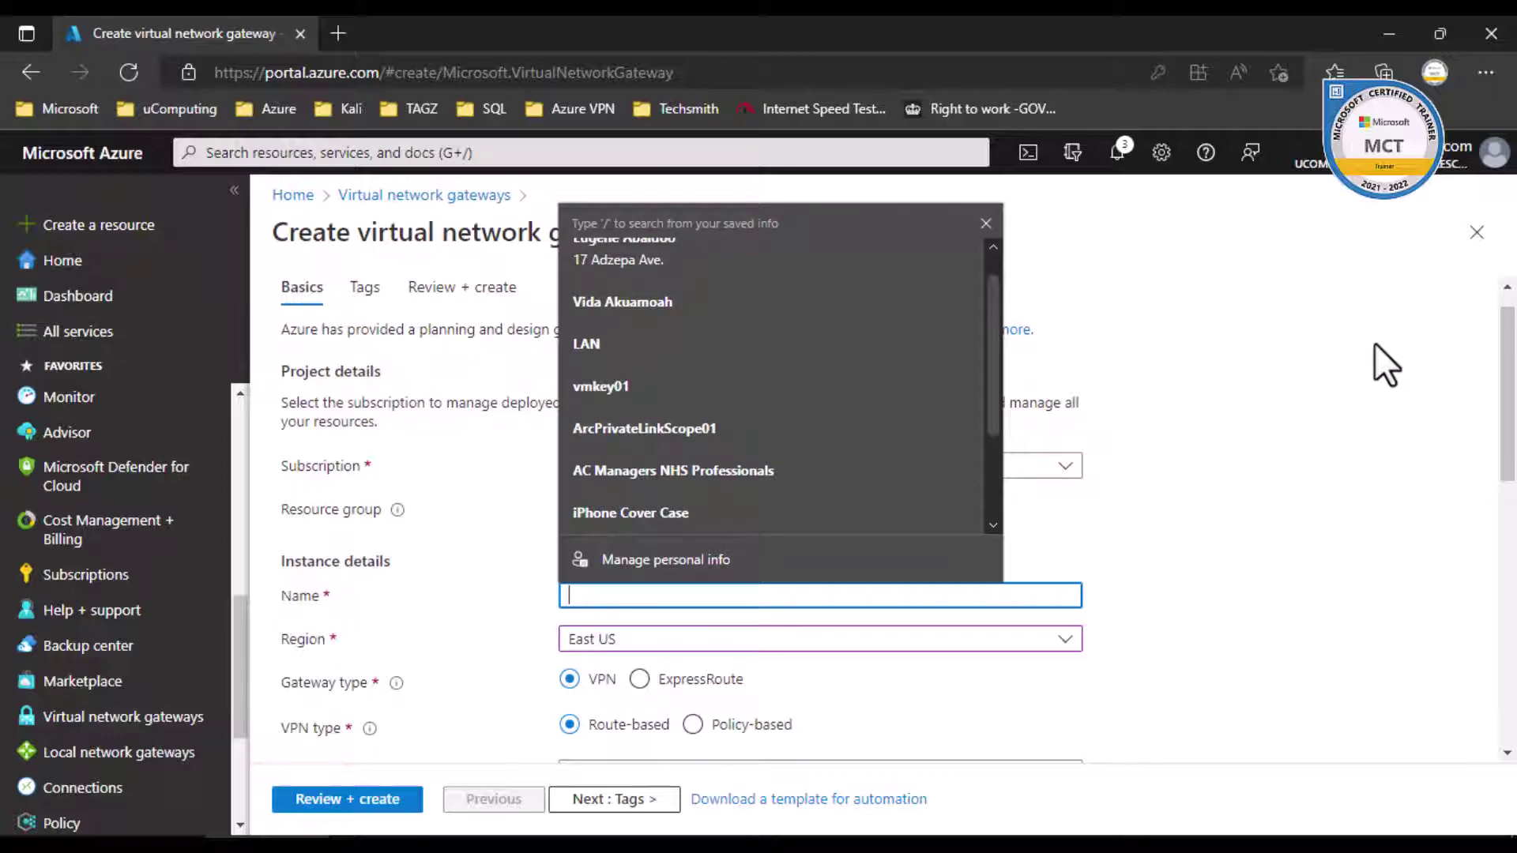
key("Escape")
left_click(763, 598)
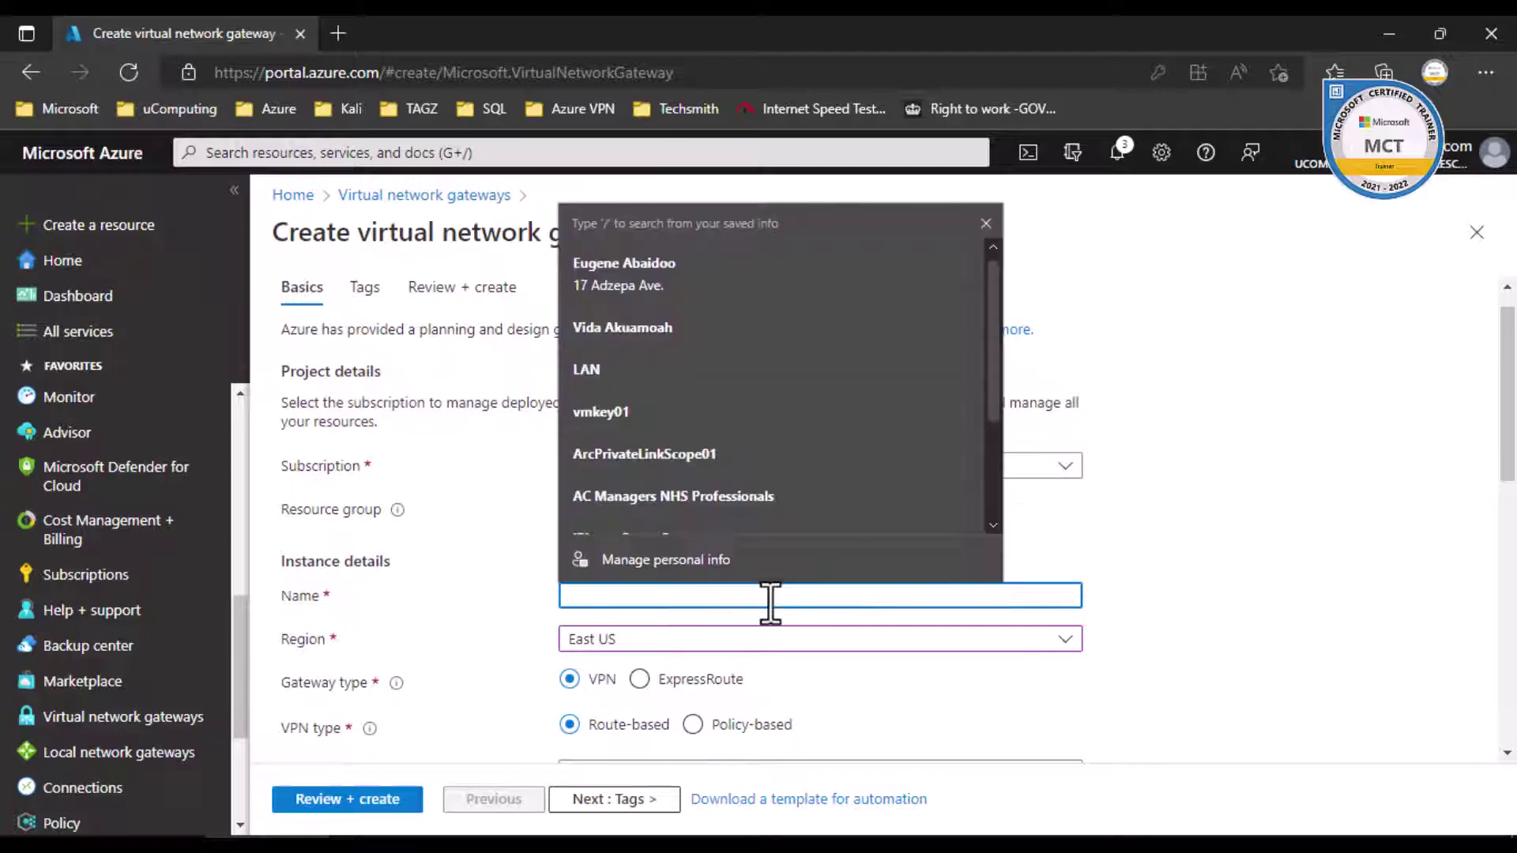
type("vp")
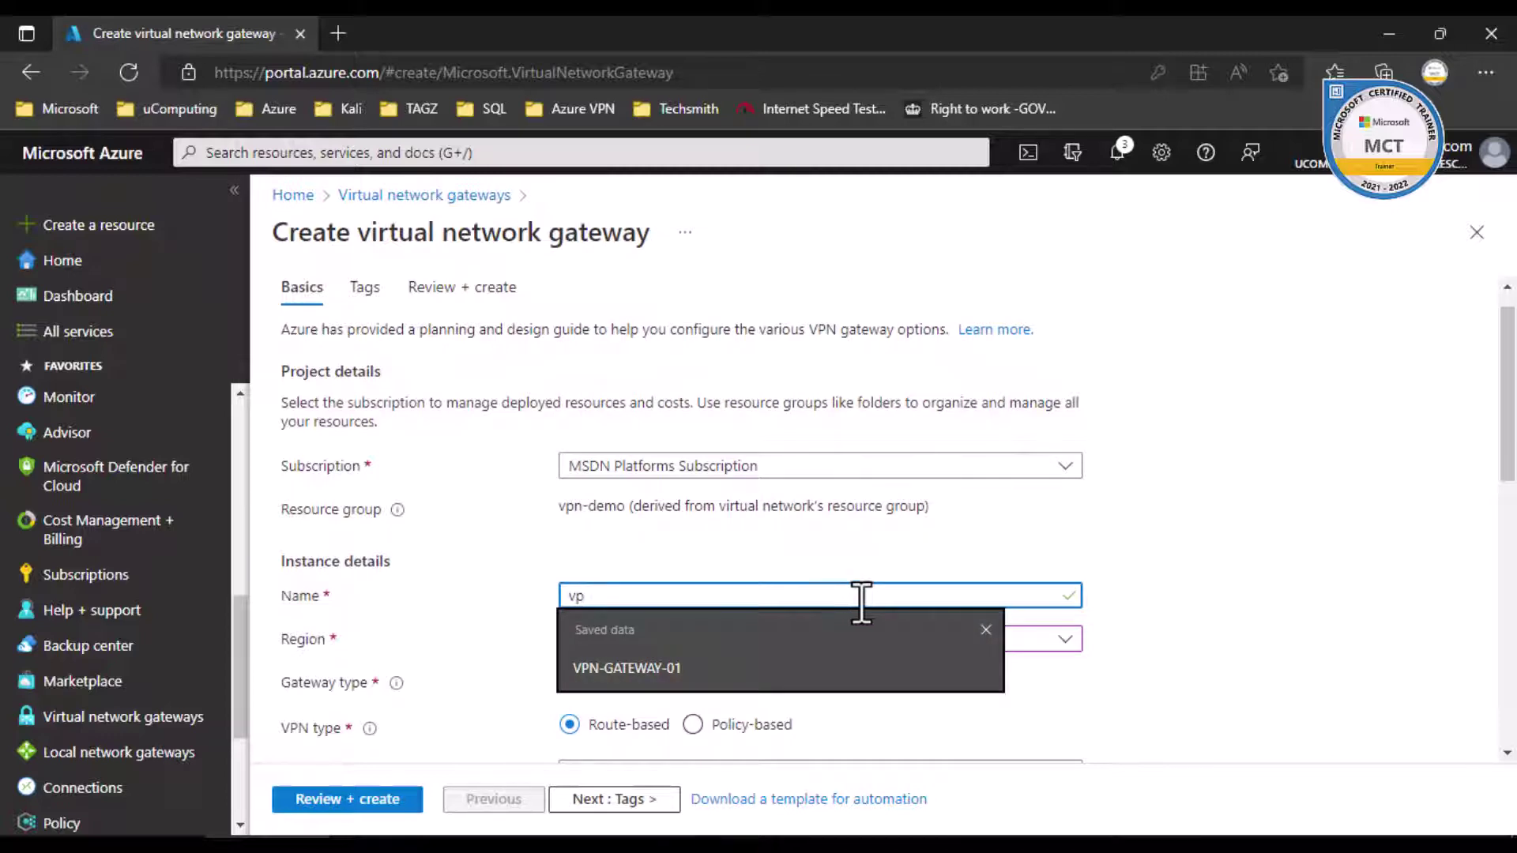
left_click(685, 673)
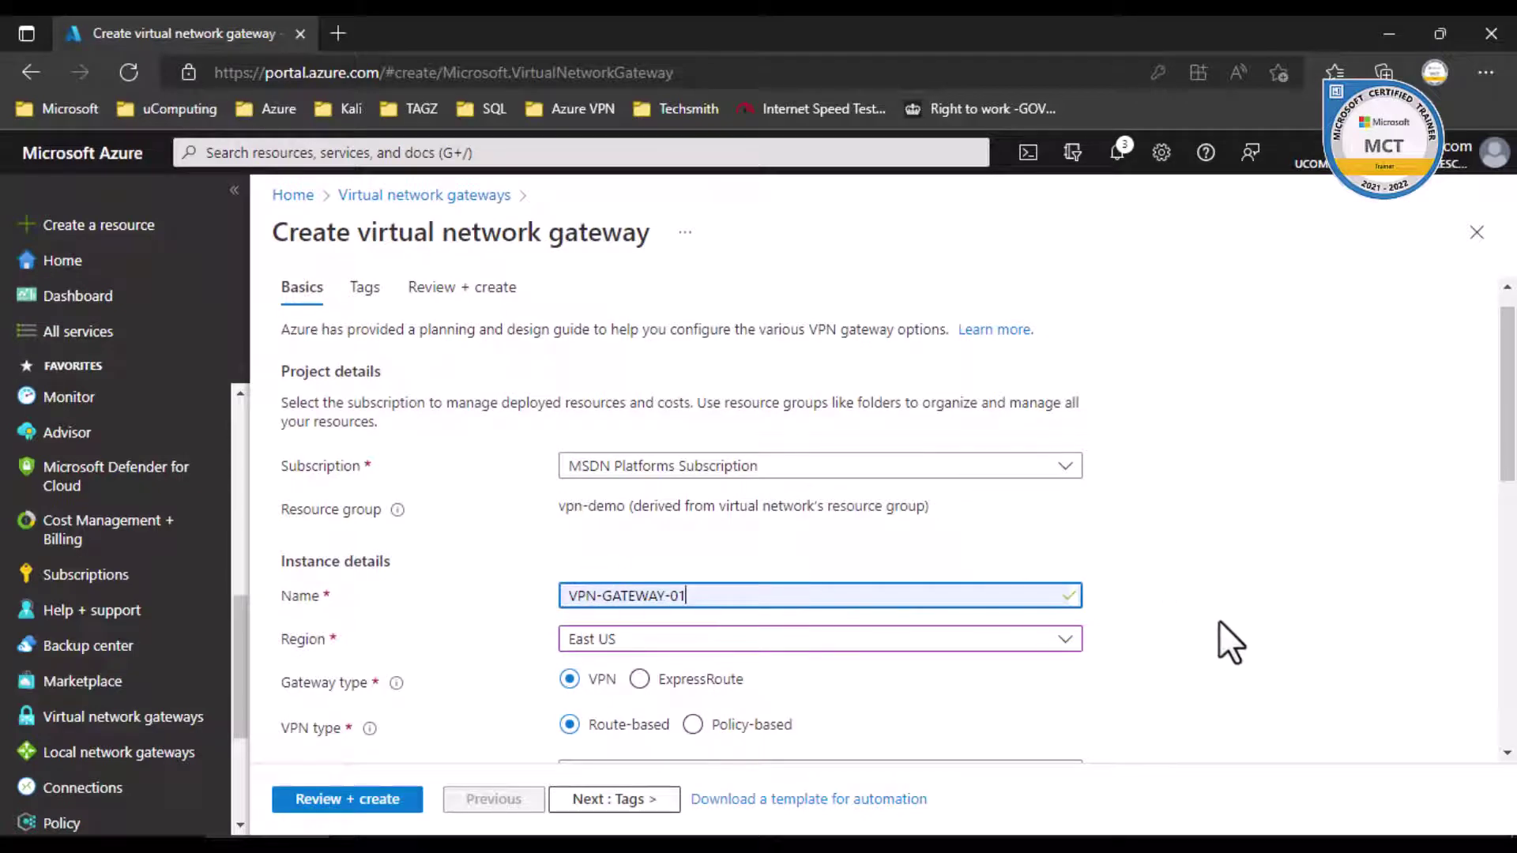
- Check the available gateway SKUs and select VpnGw2AZ
scroll(1220, 620, "down", 2)
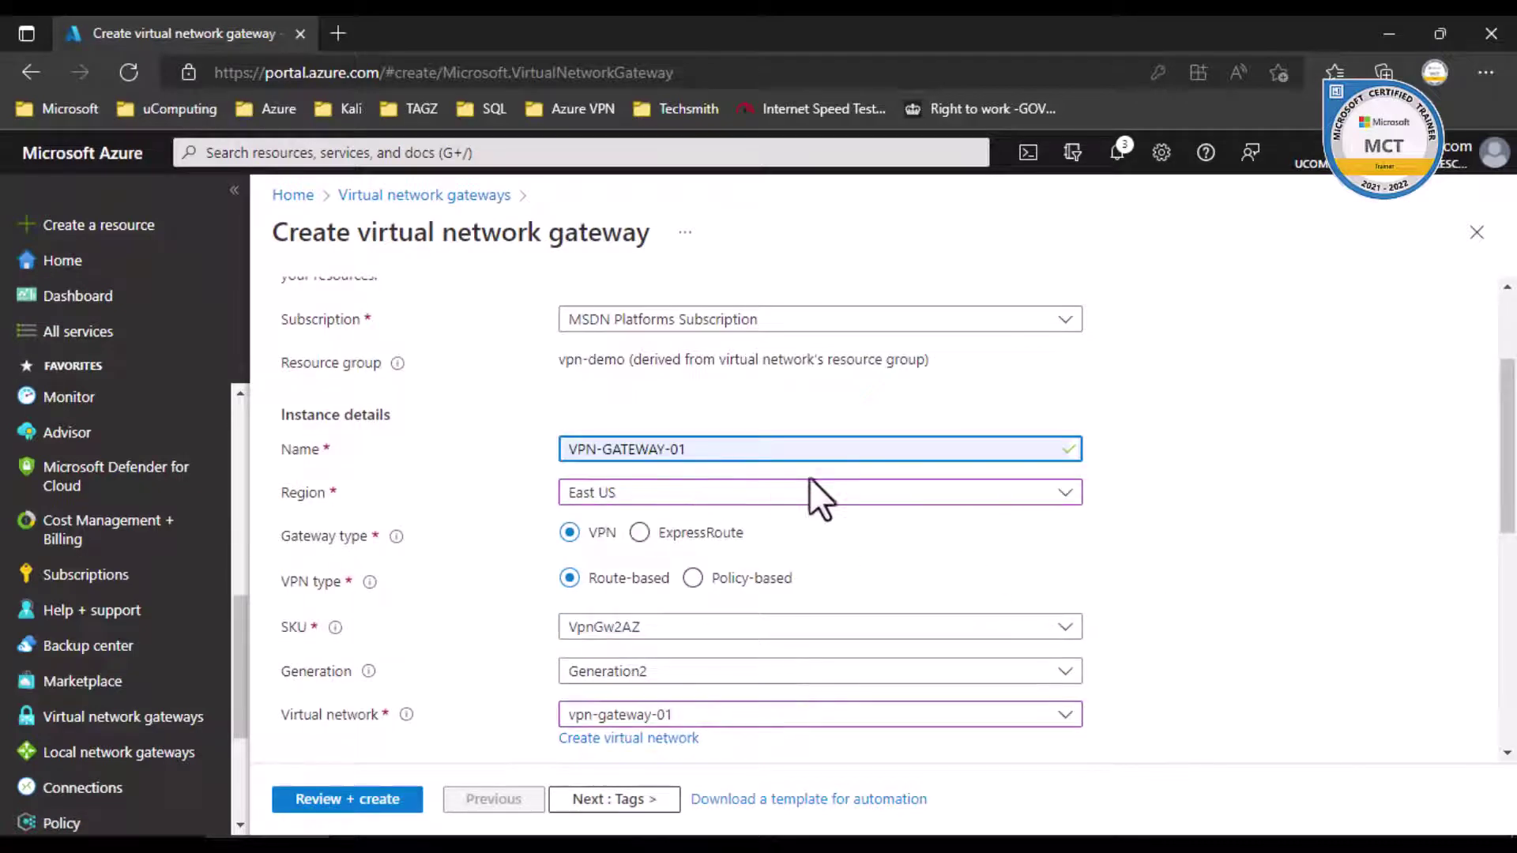
scroll(1008, 566, "down", 1)
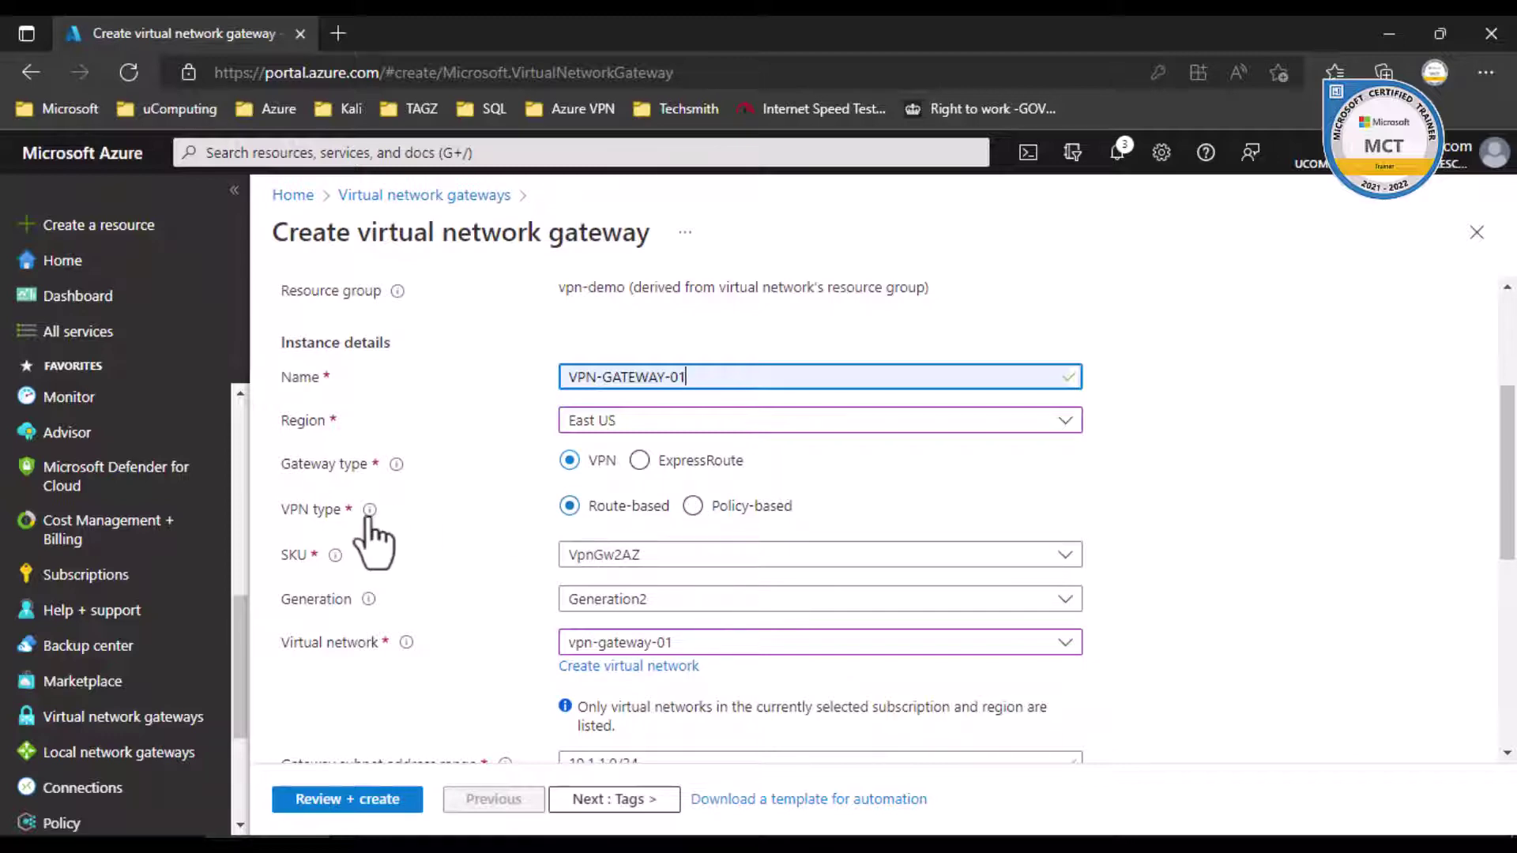
mouse_move(369, 511)
scroll(869, 503, "down", 1)
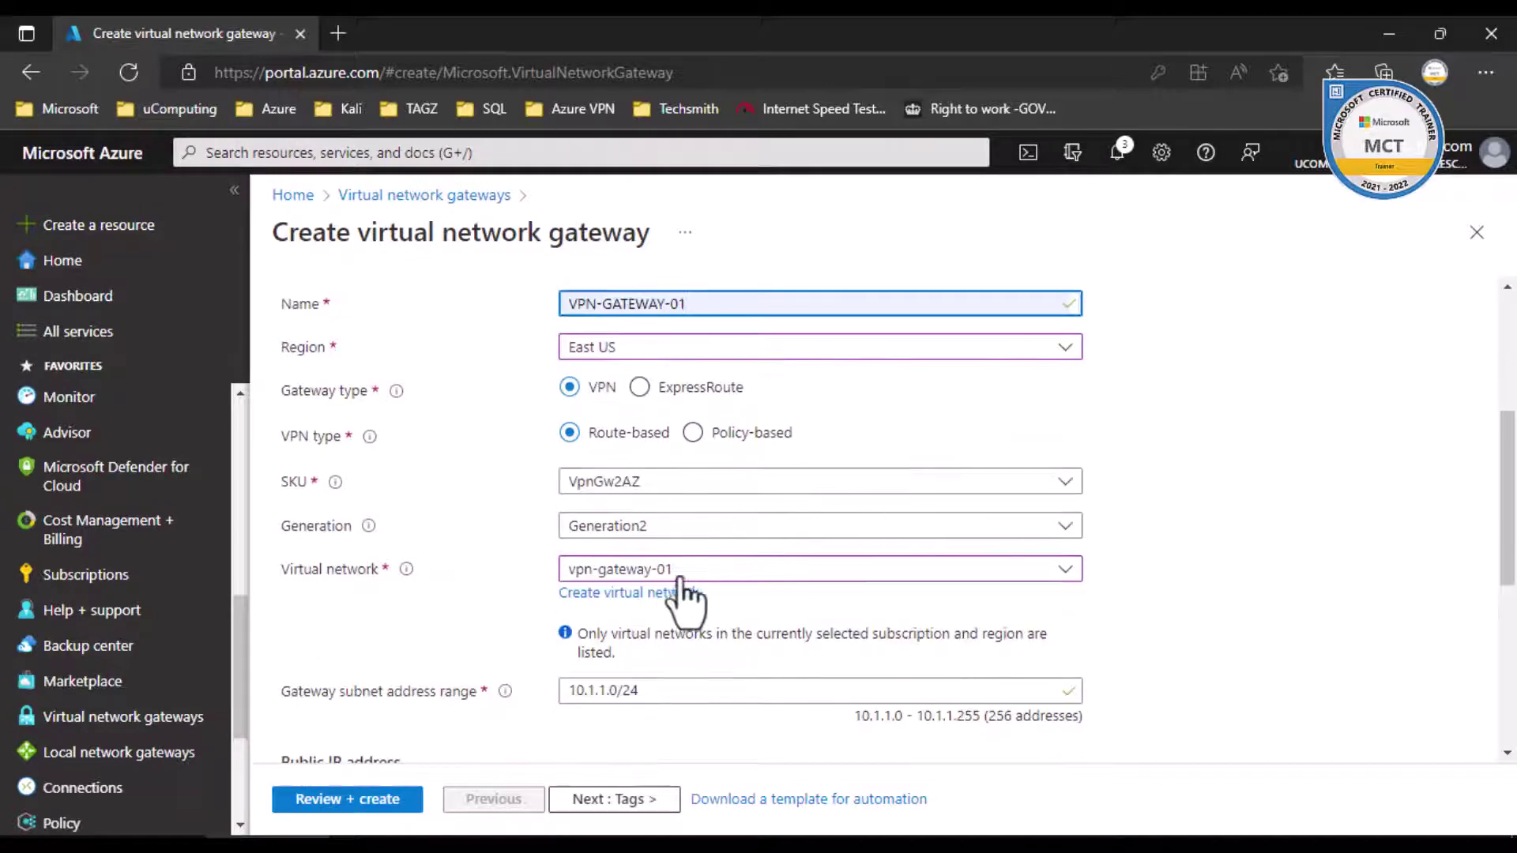
left_click(694, 484)
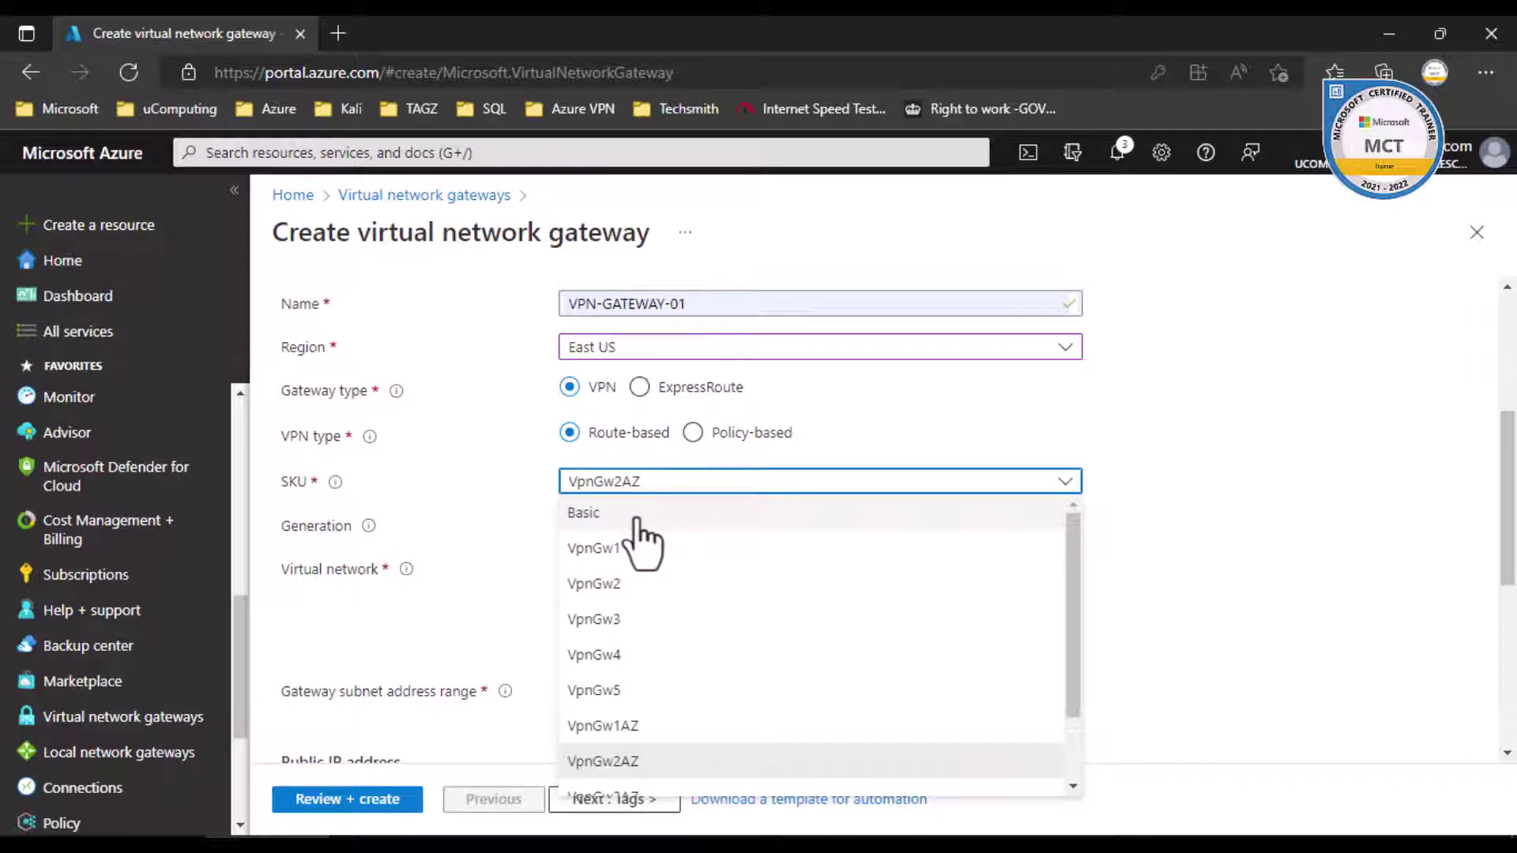
scroll(786, 633, "down", 2)
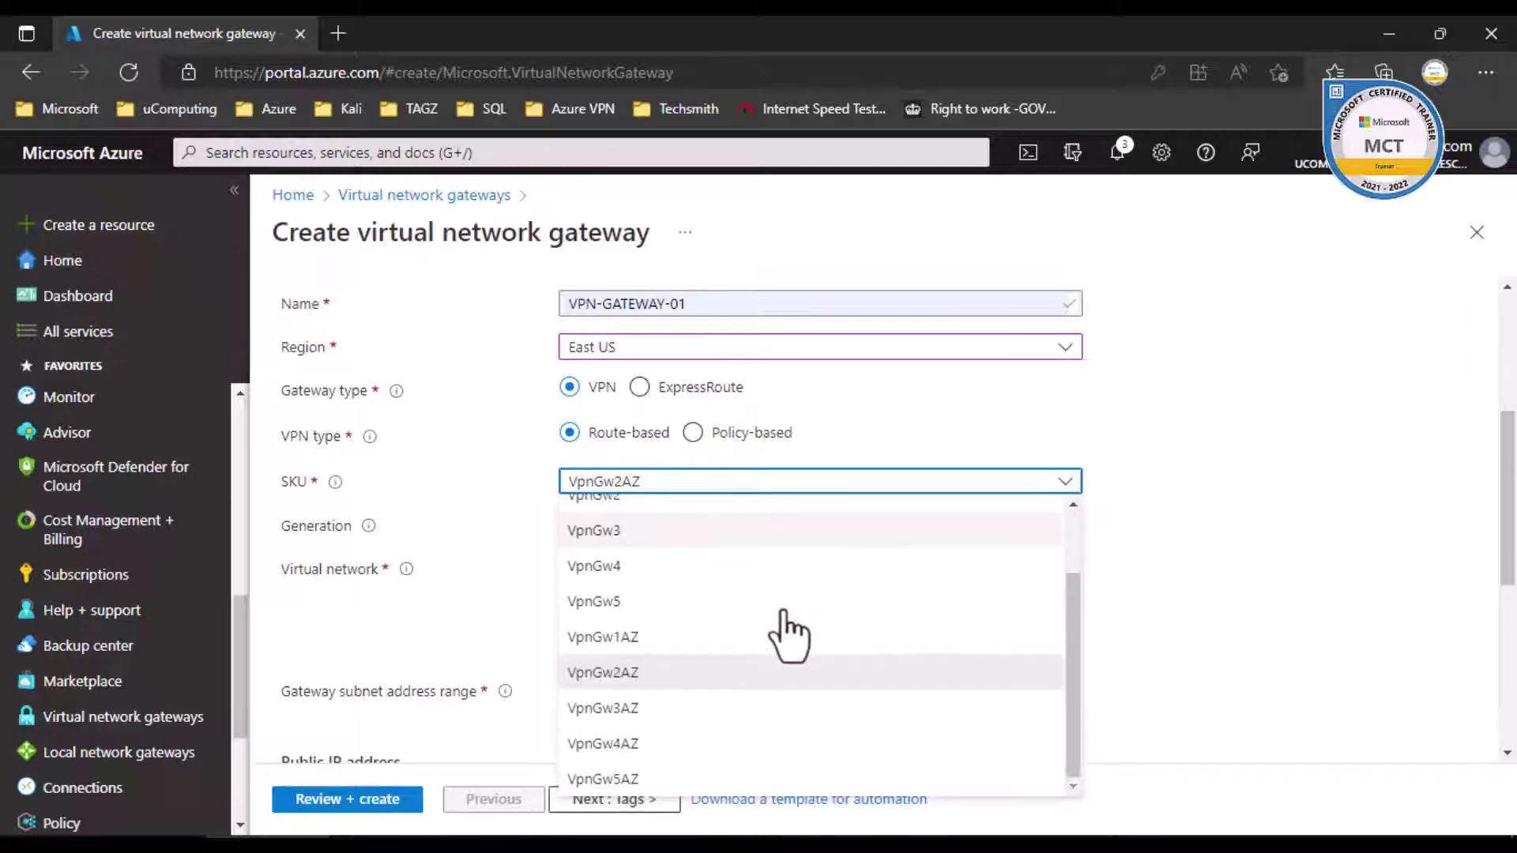
left_click(600, 678)
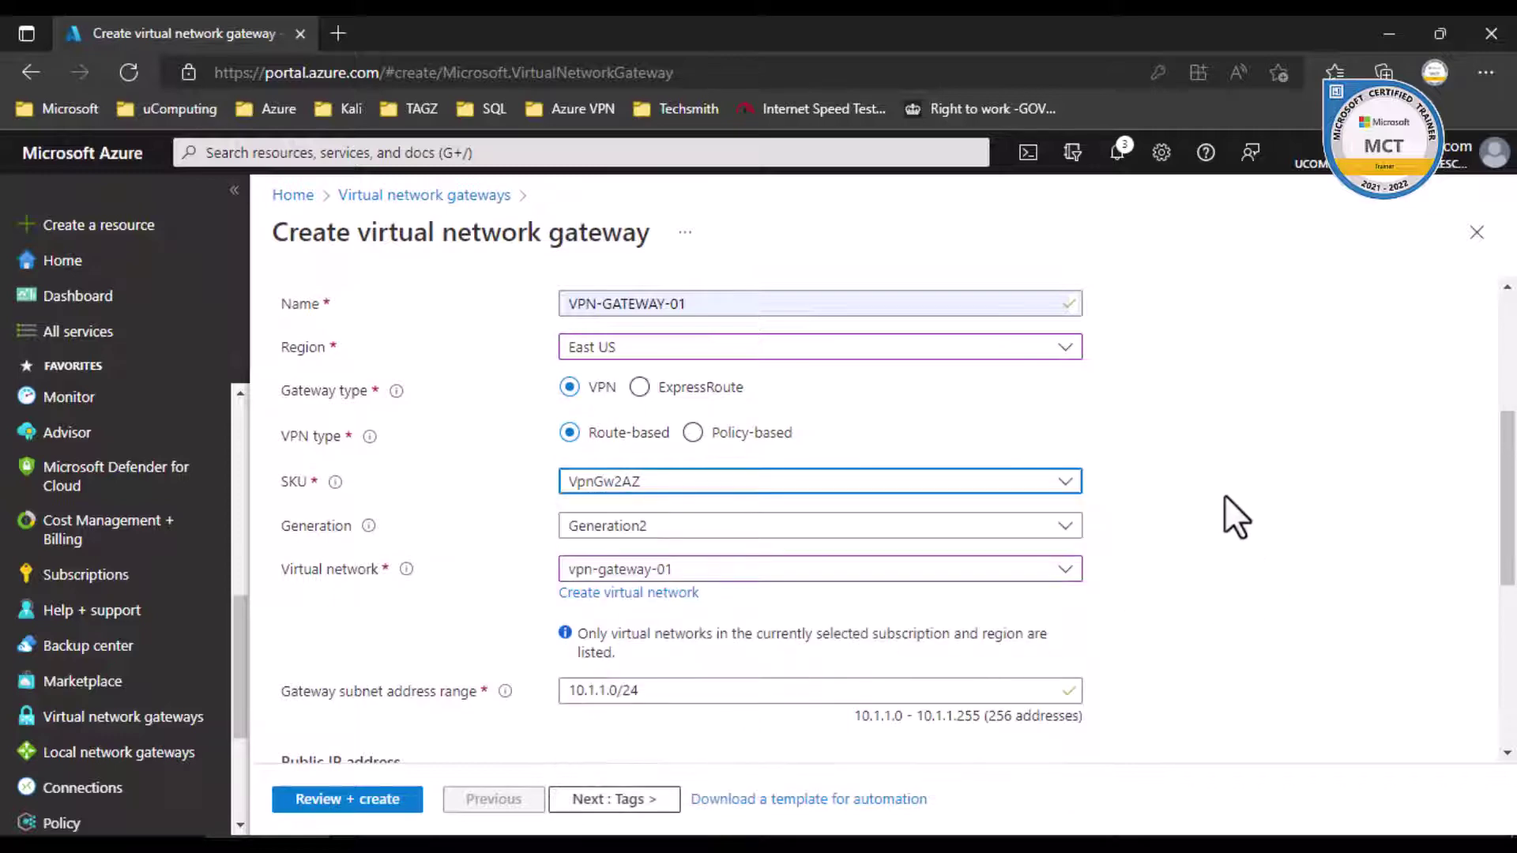
- Name the gateway's new public IP address vpn-public-ip
scroll(1214, 556, "down", 1)
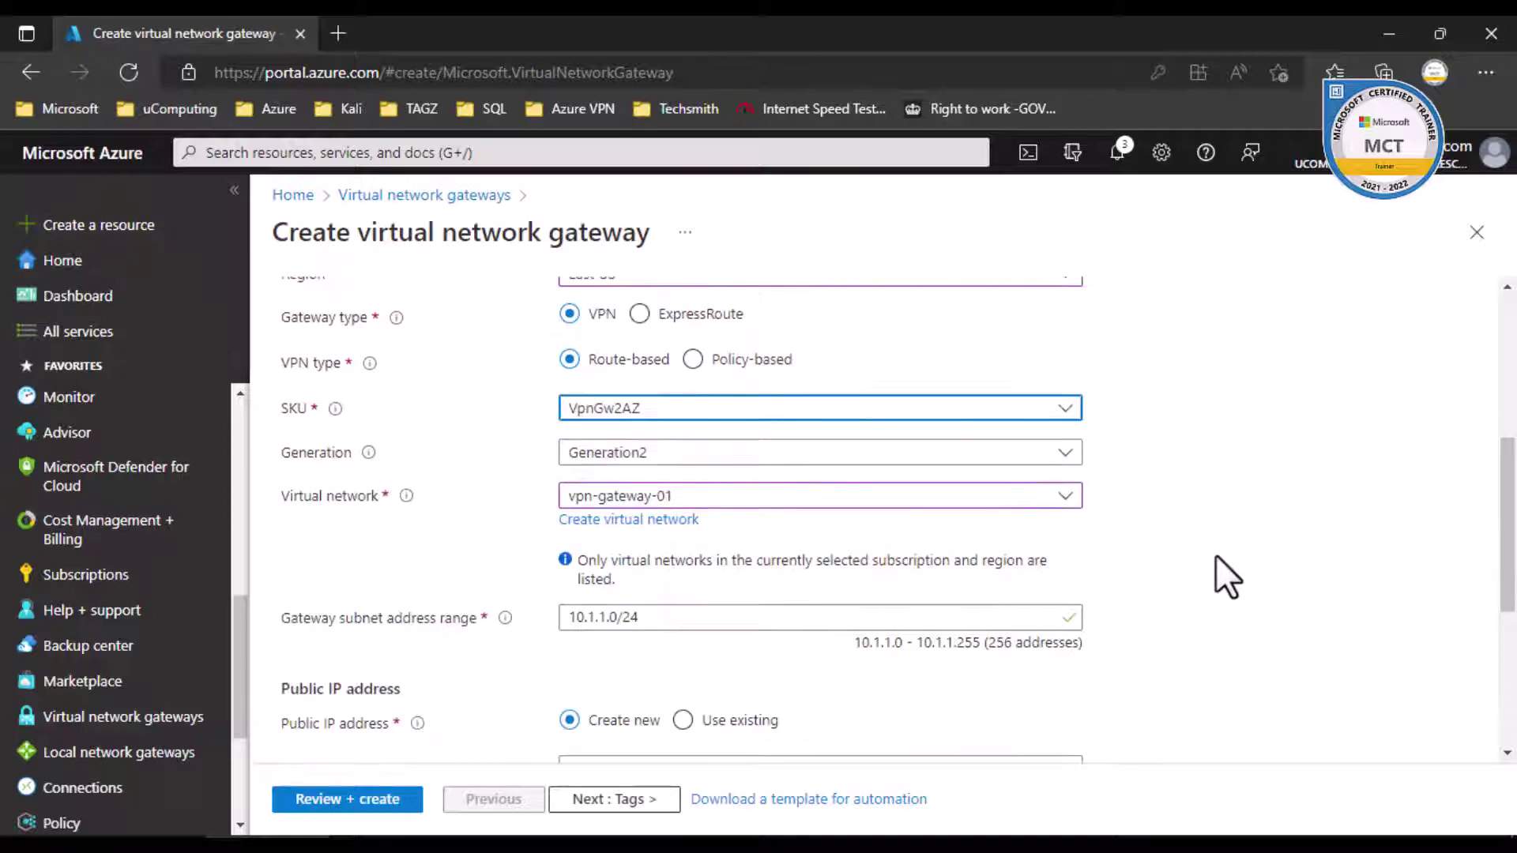
scroll(1217, 547, "up", 1)
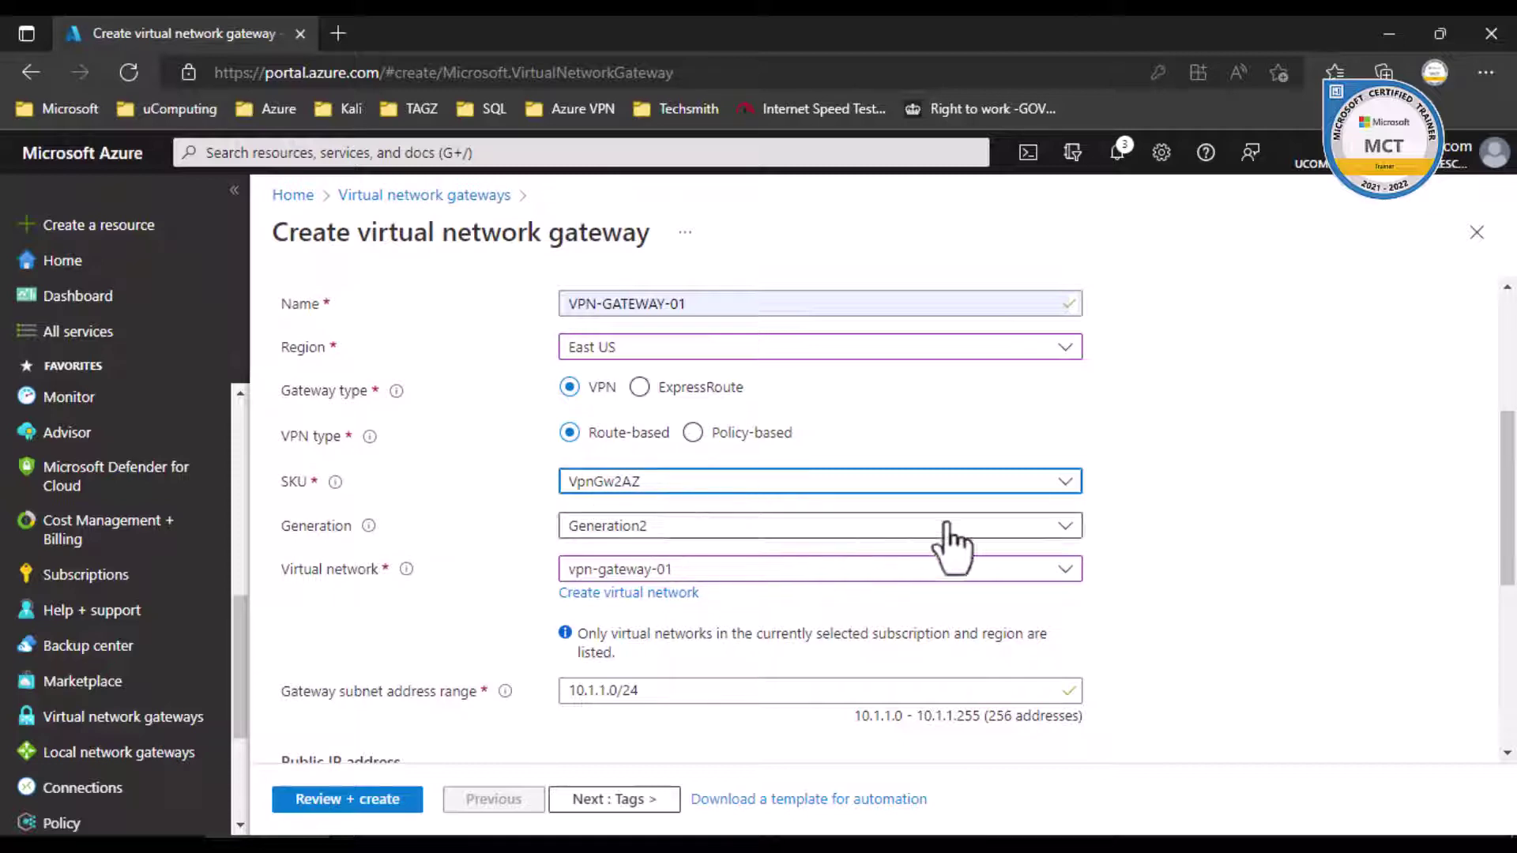
scroll(1198, 555, "down", 2)
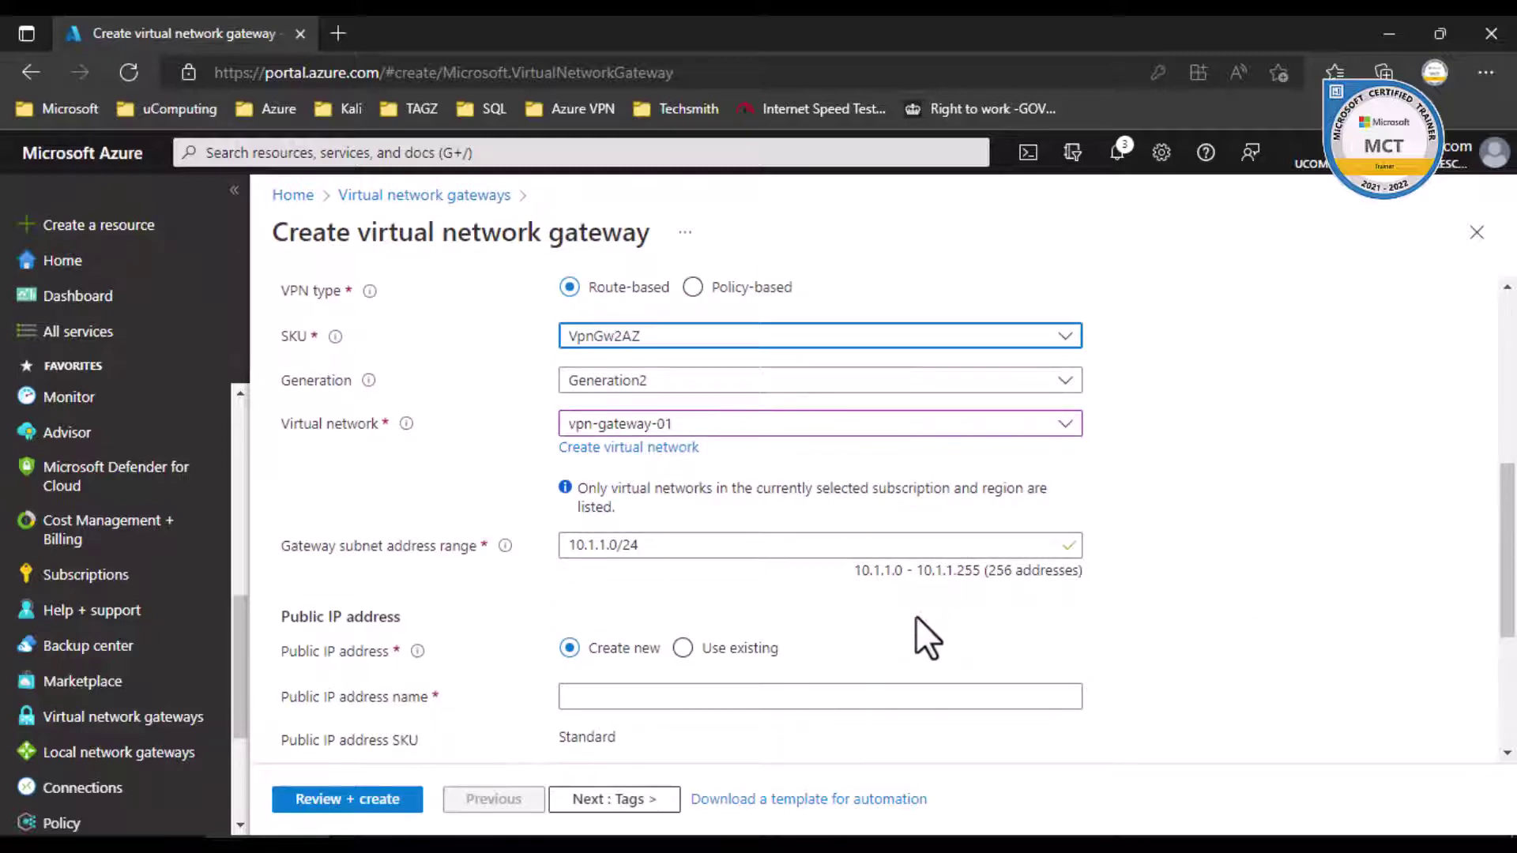
scroll(1045, 656, "down", 1)
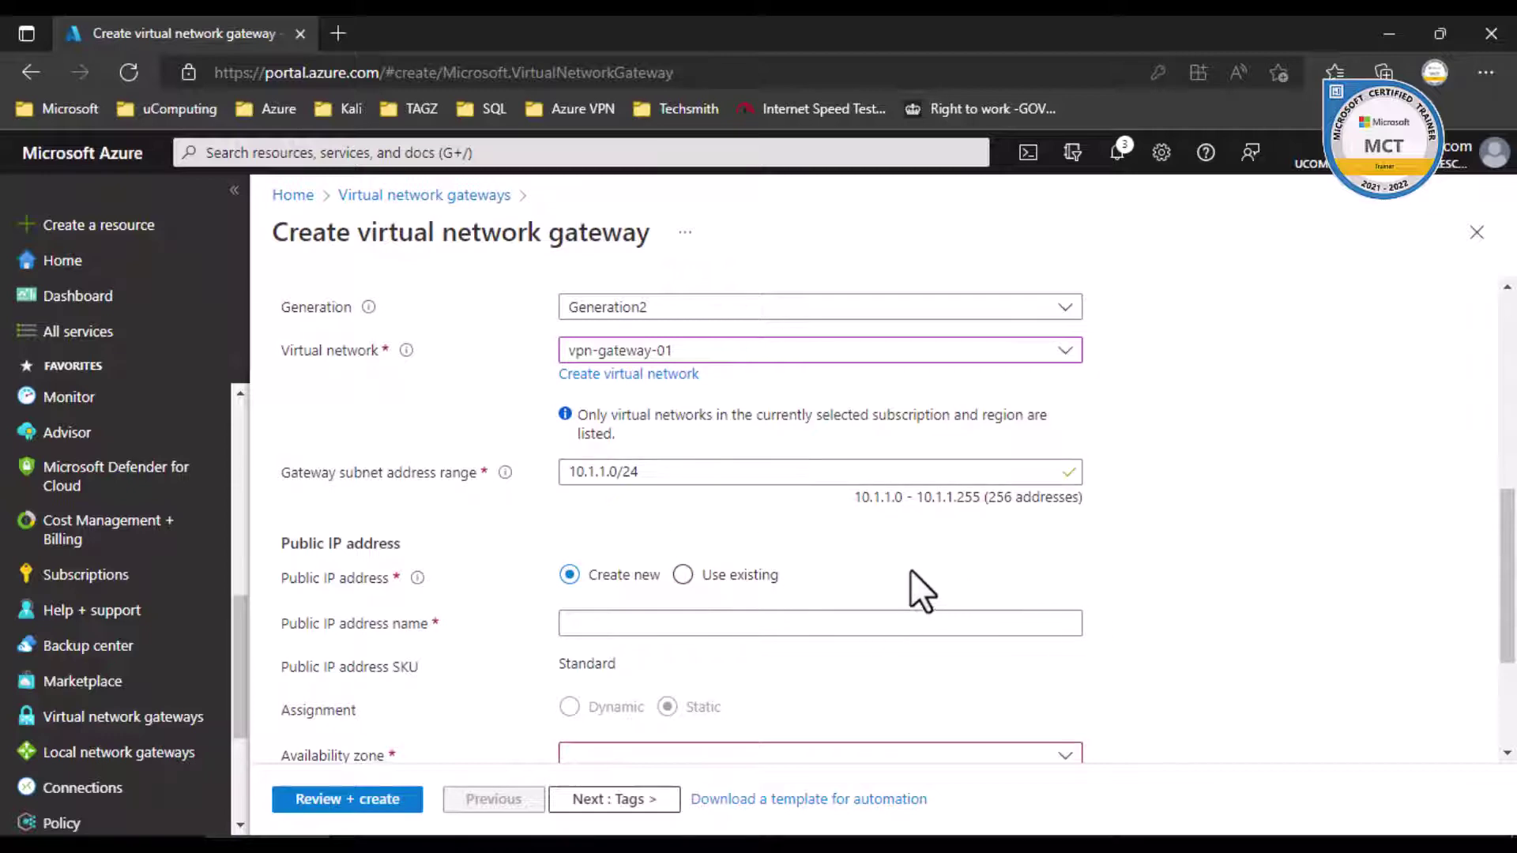
scroll(908, 572, "down", 1)
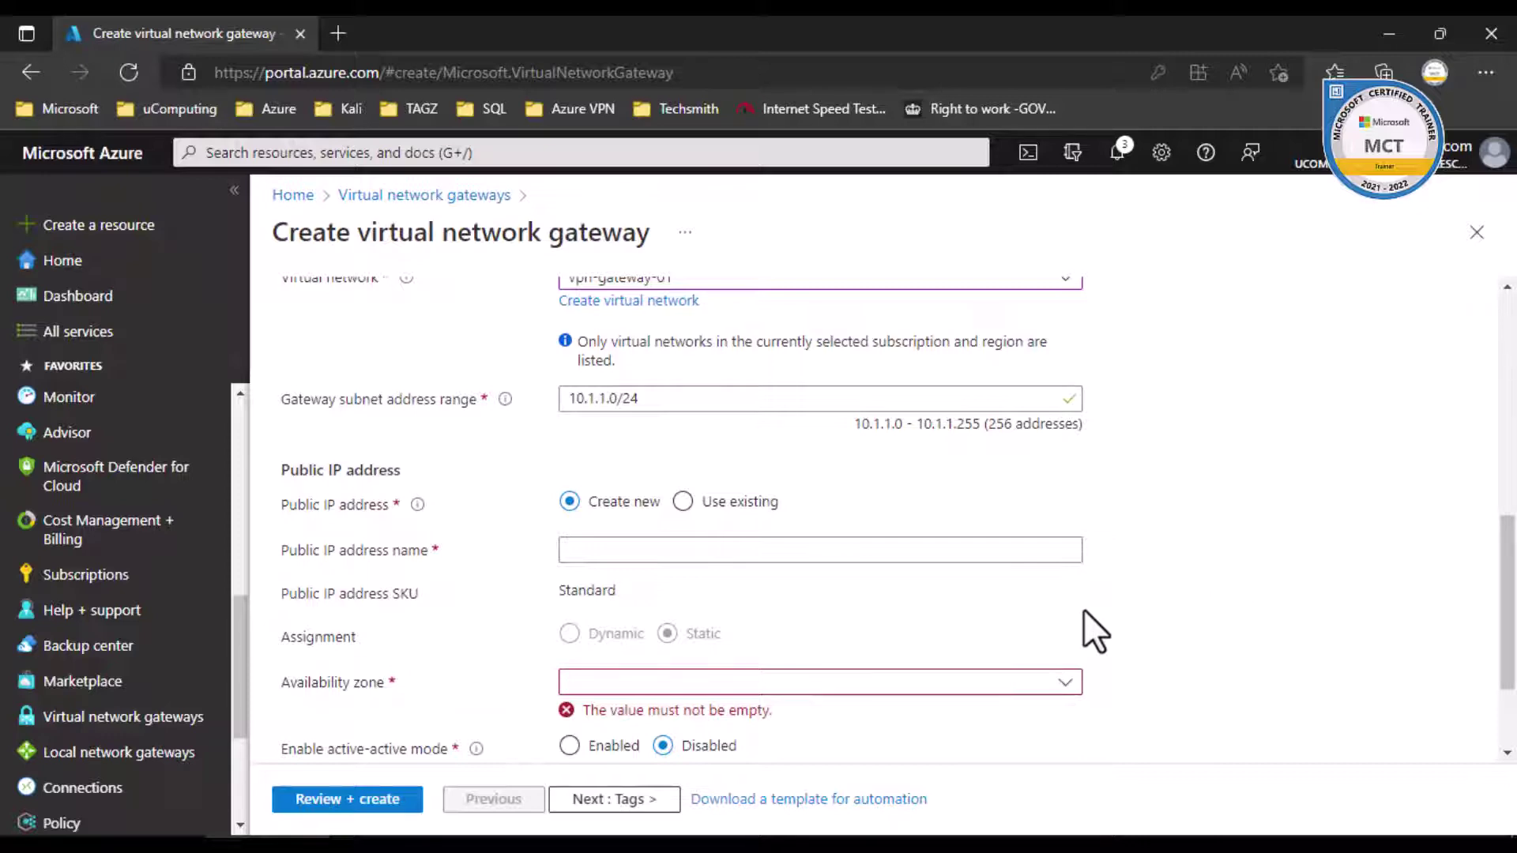
left_click(584, 553)
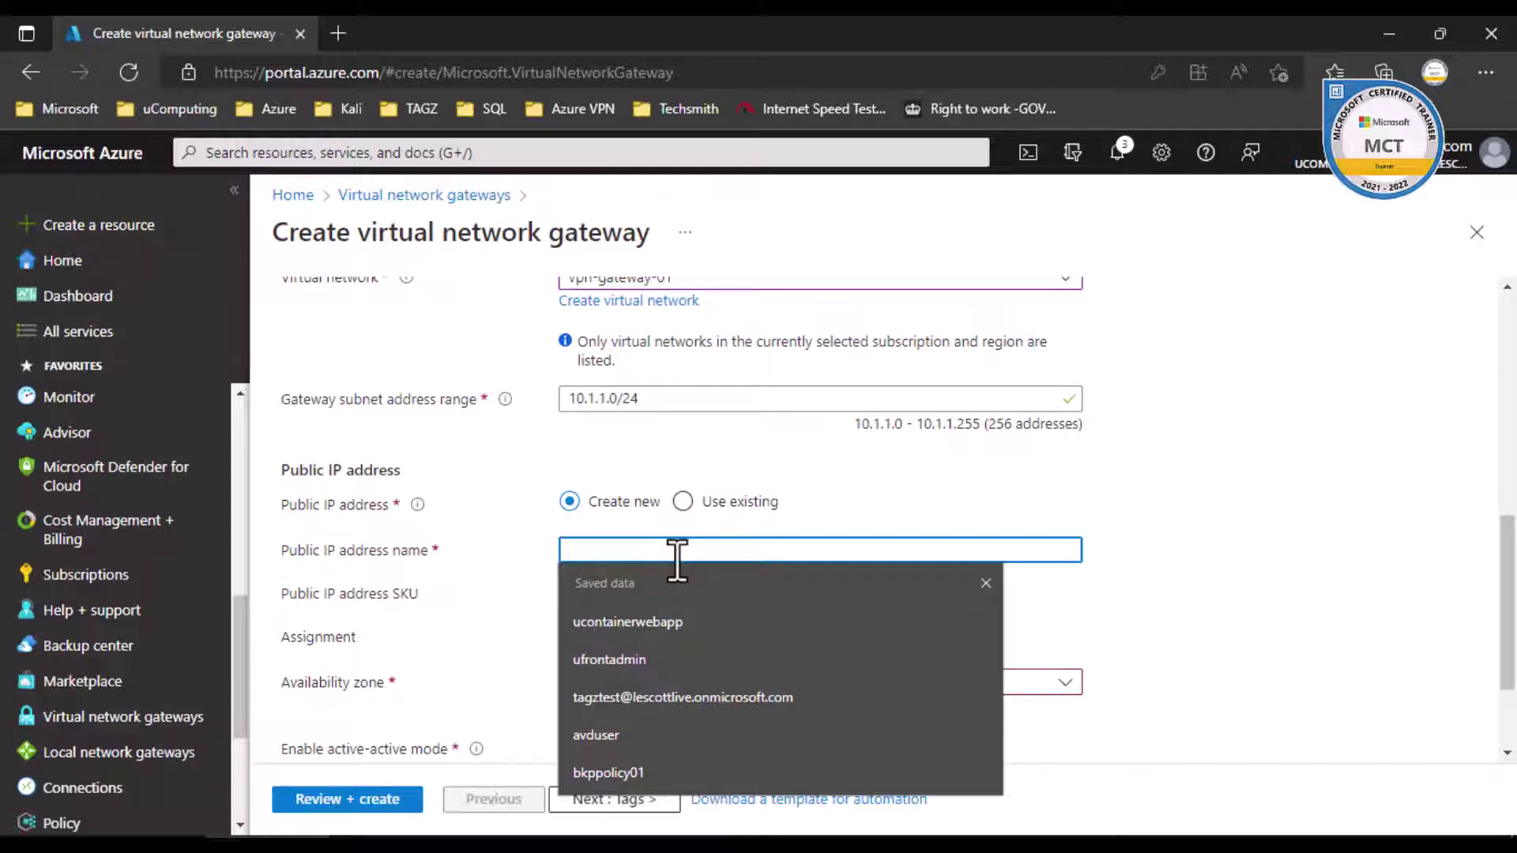
type("vpn-p")
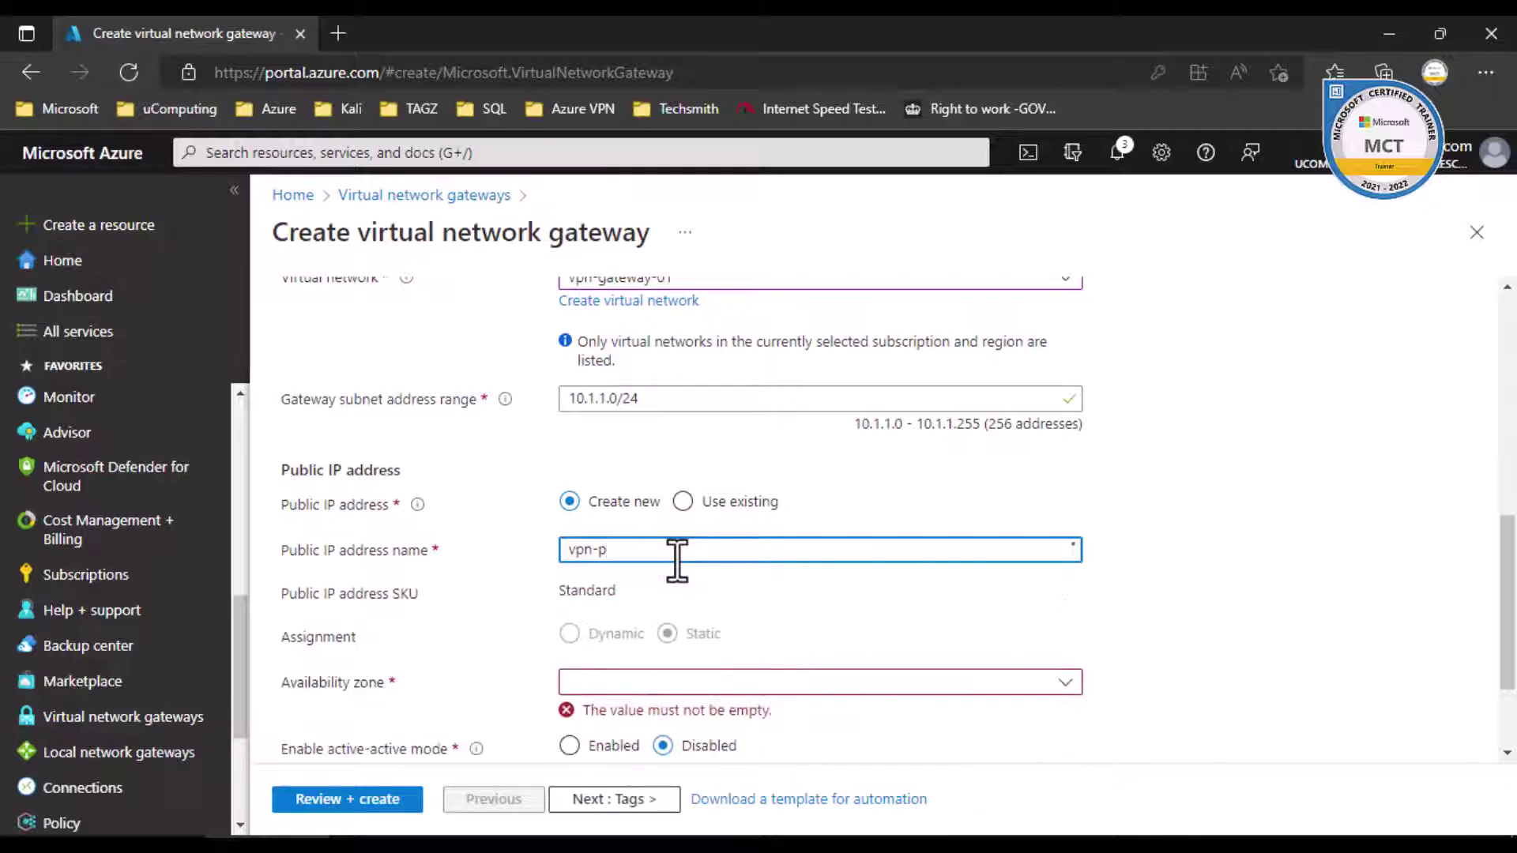
type("ublic-ip")
- Assign the gateway's public IP address to availability zone 1
scroll(762, 585, "down", 1)
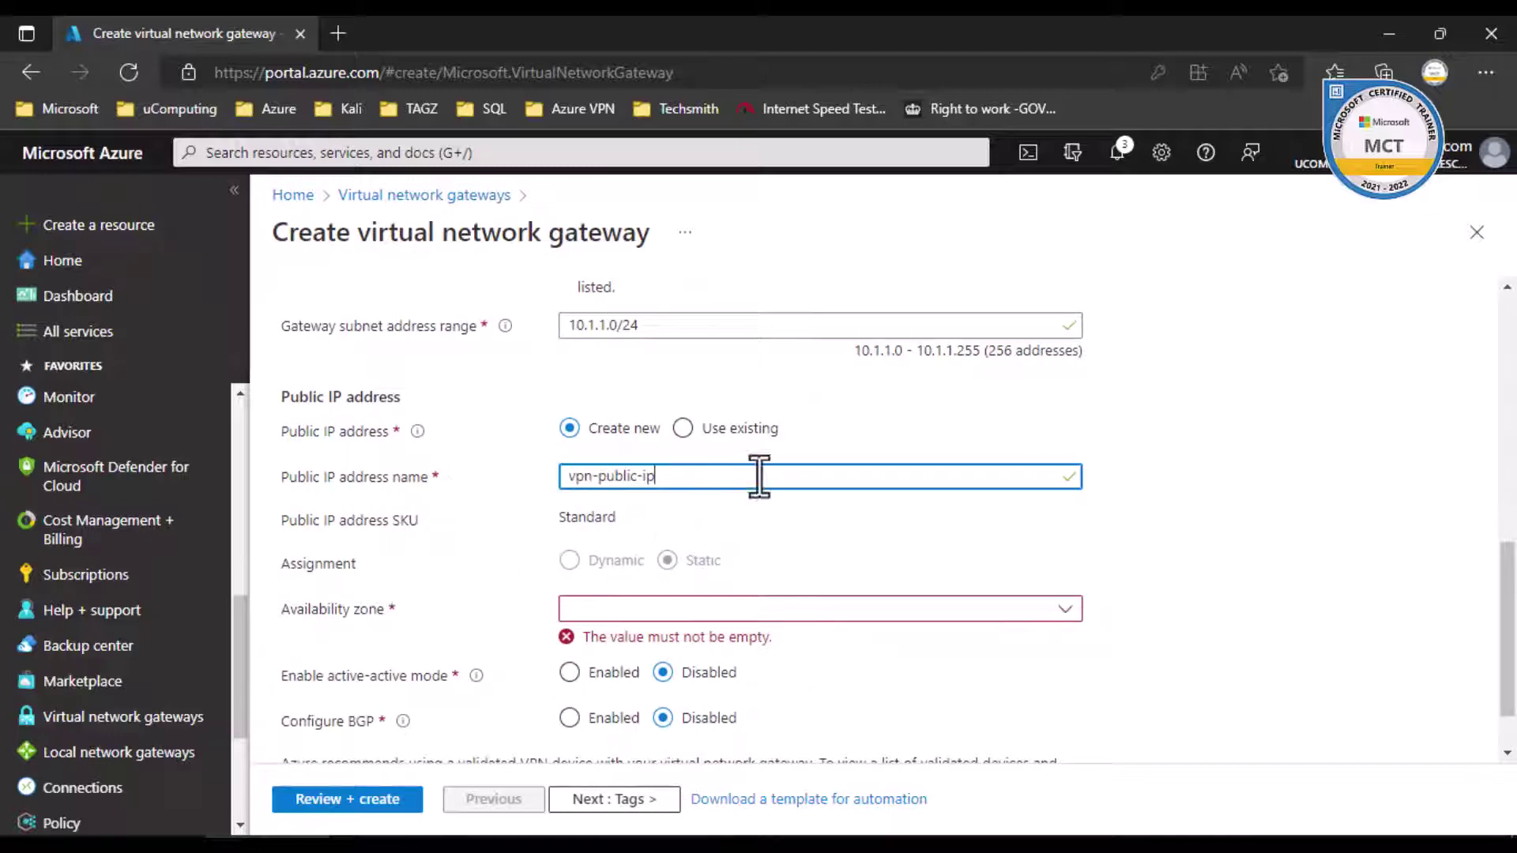
scroll(694, 566, "down", 1)
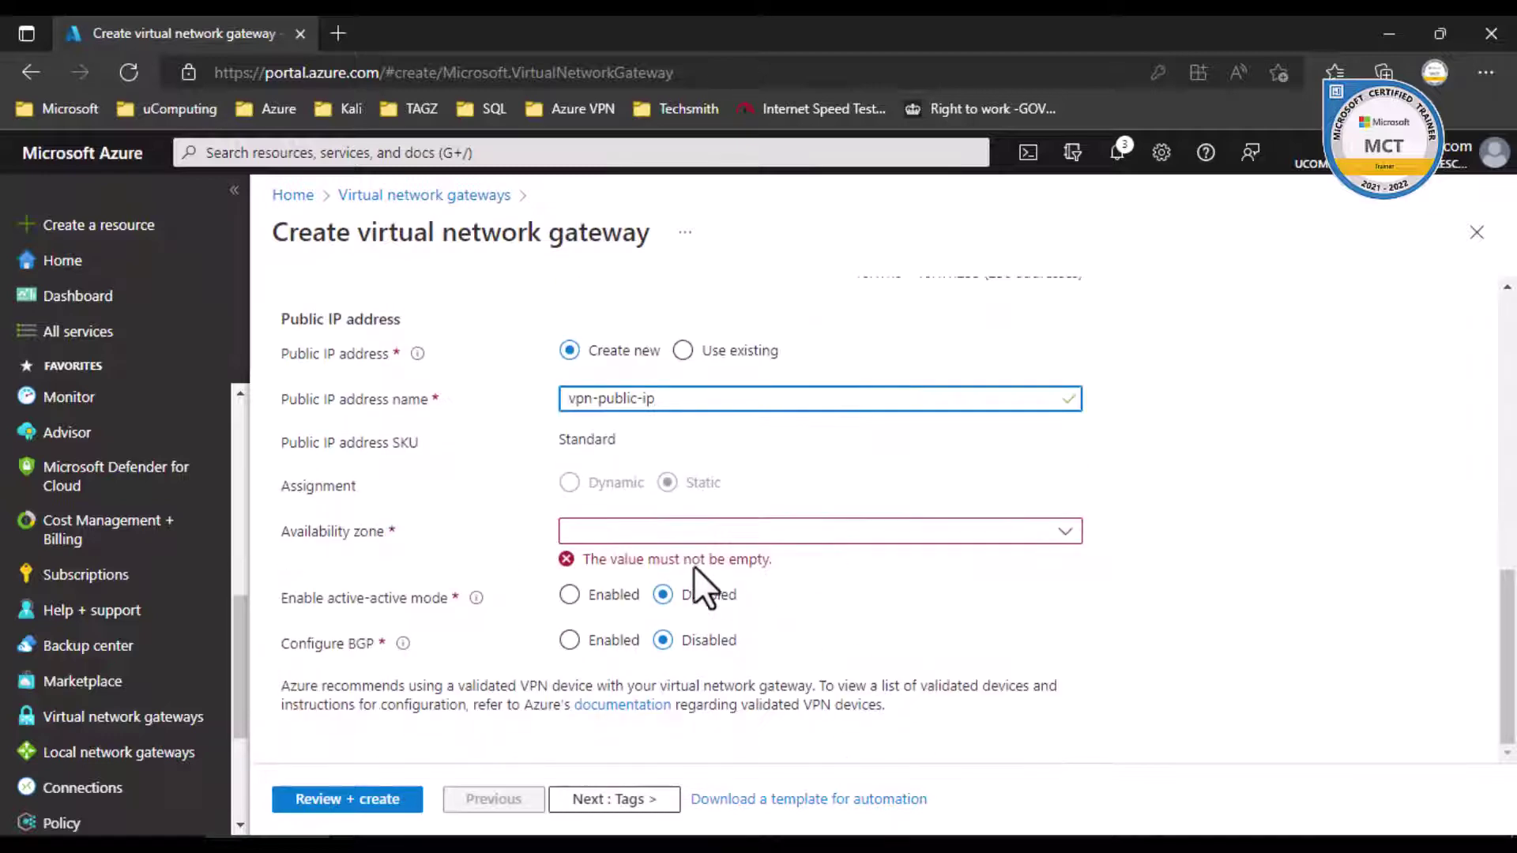
left_click(761, 534)
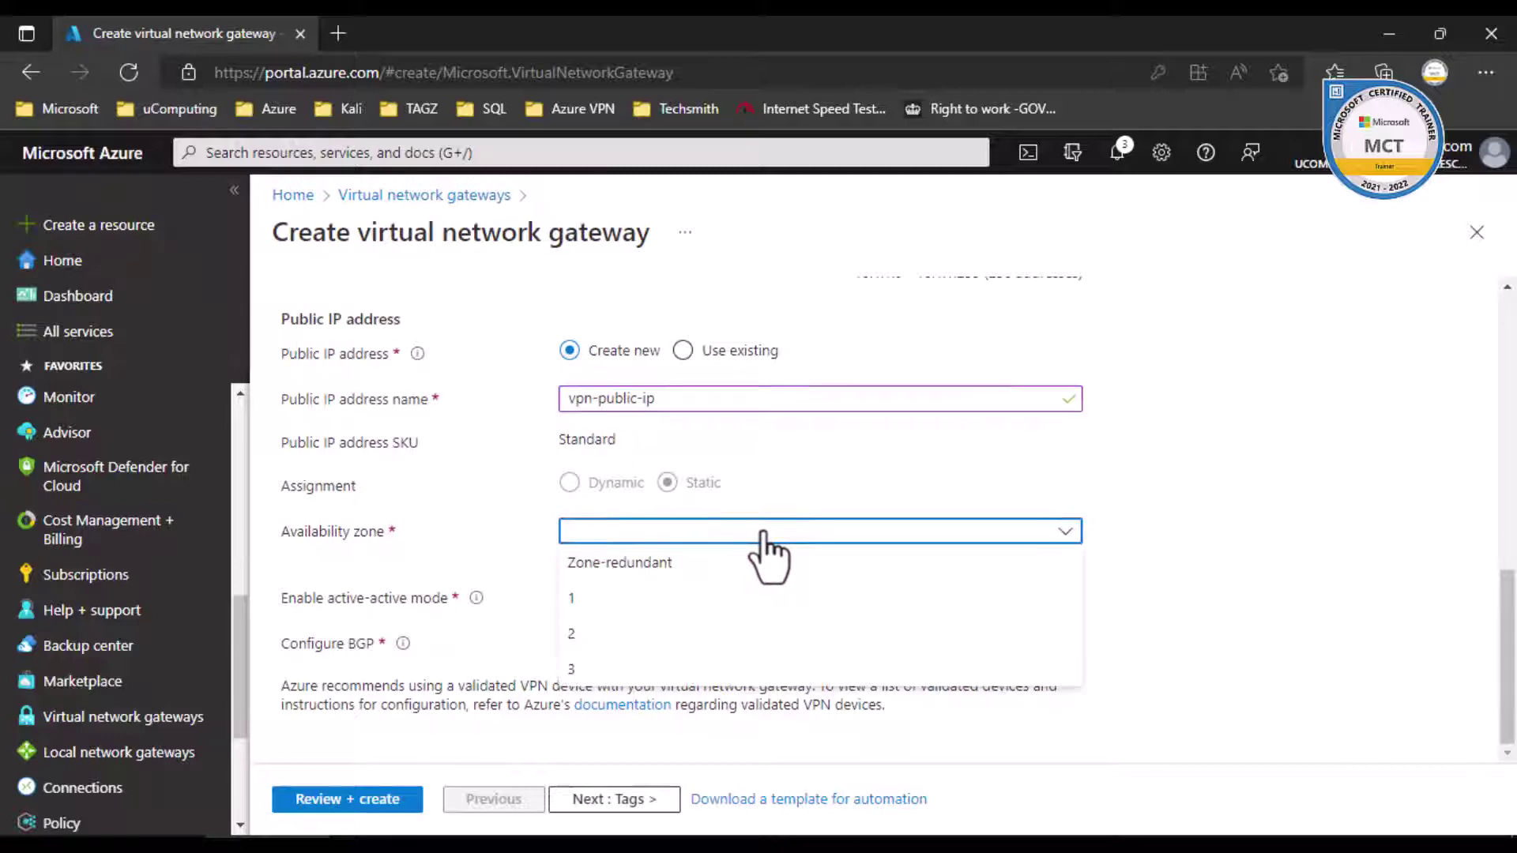
left_click(630, 603)
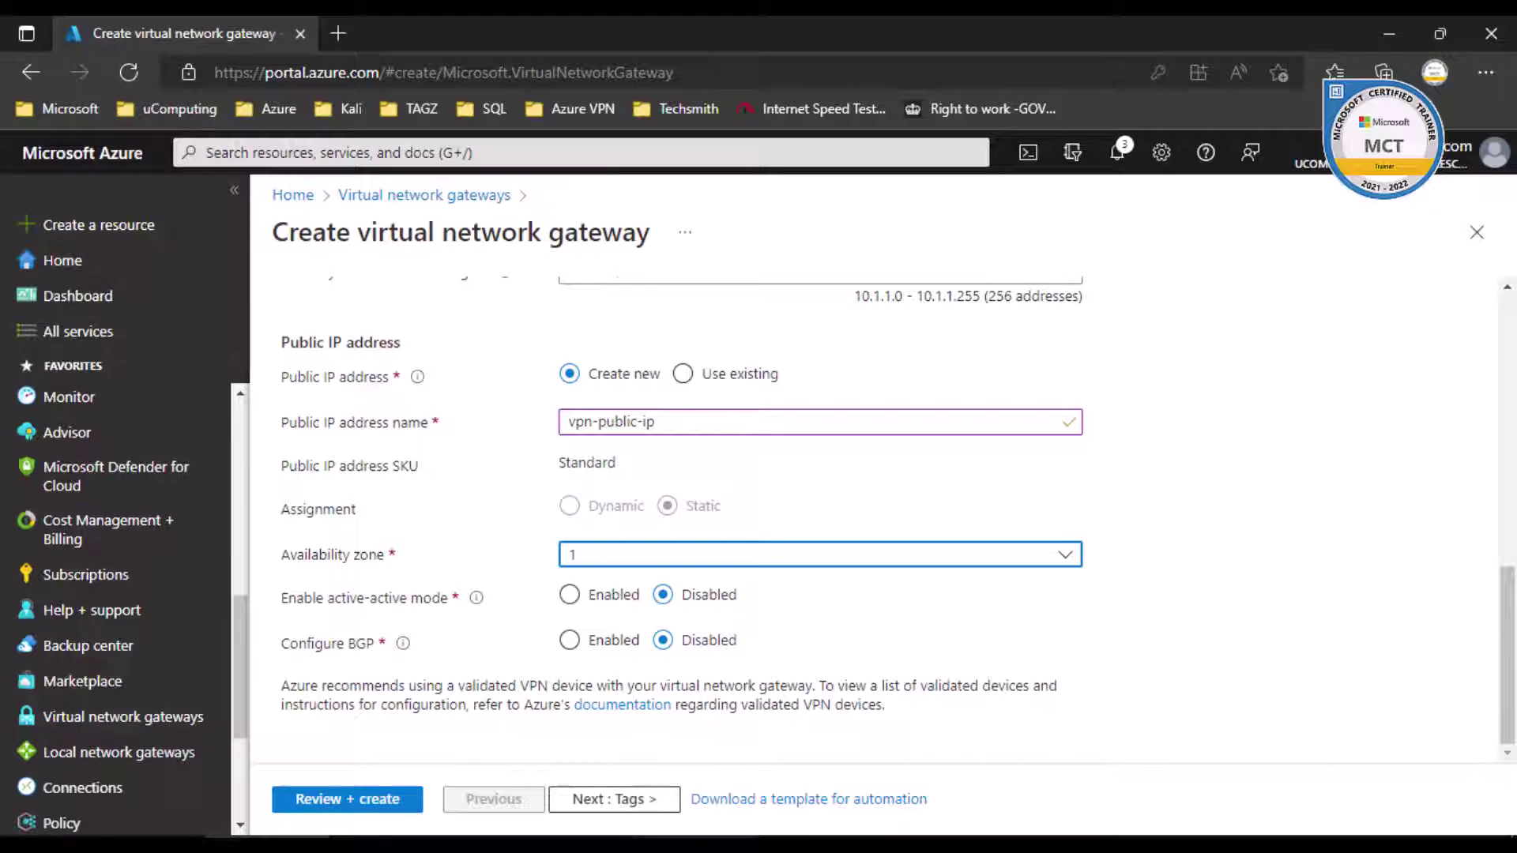
- Review the summary of the virtual network gateway settings and create the gateway
left_click(620, 800)
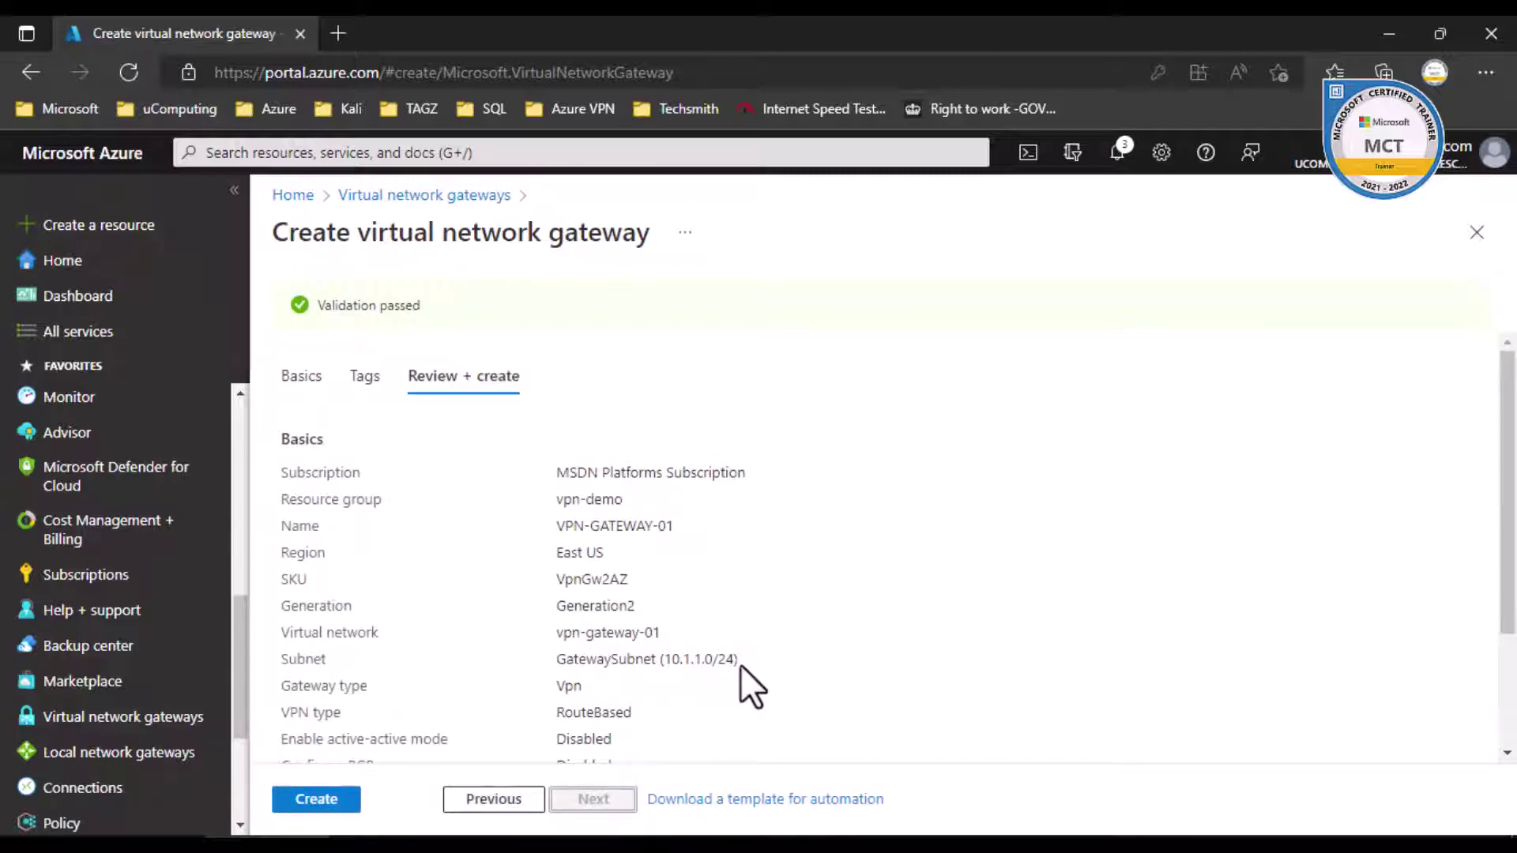
scroll(776, 656, "down", 3)
scroll(770, 670, "up", 3)
left_click(314, 802)
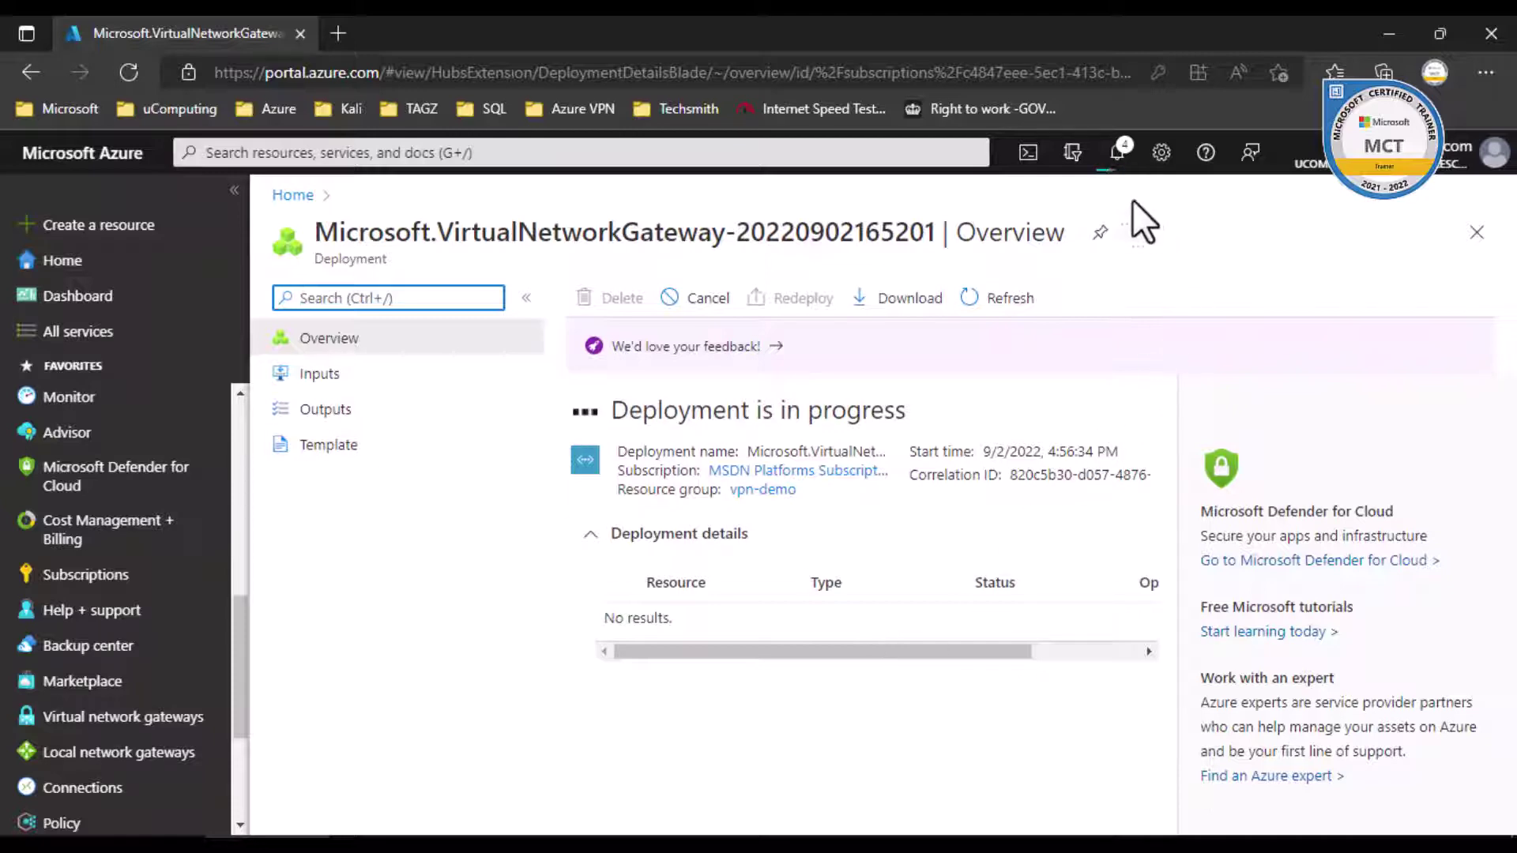
- Check the notifications for the gateway deployment and go to the deployed VPN-GATEWAY-01 resource
left_click(1128, 176)
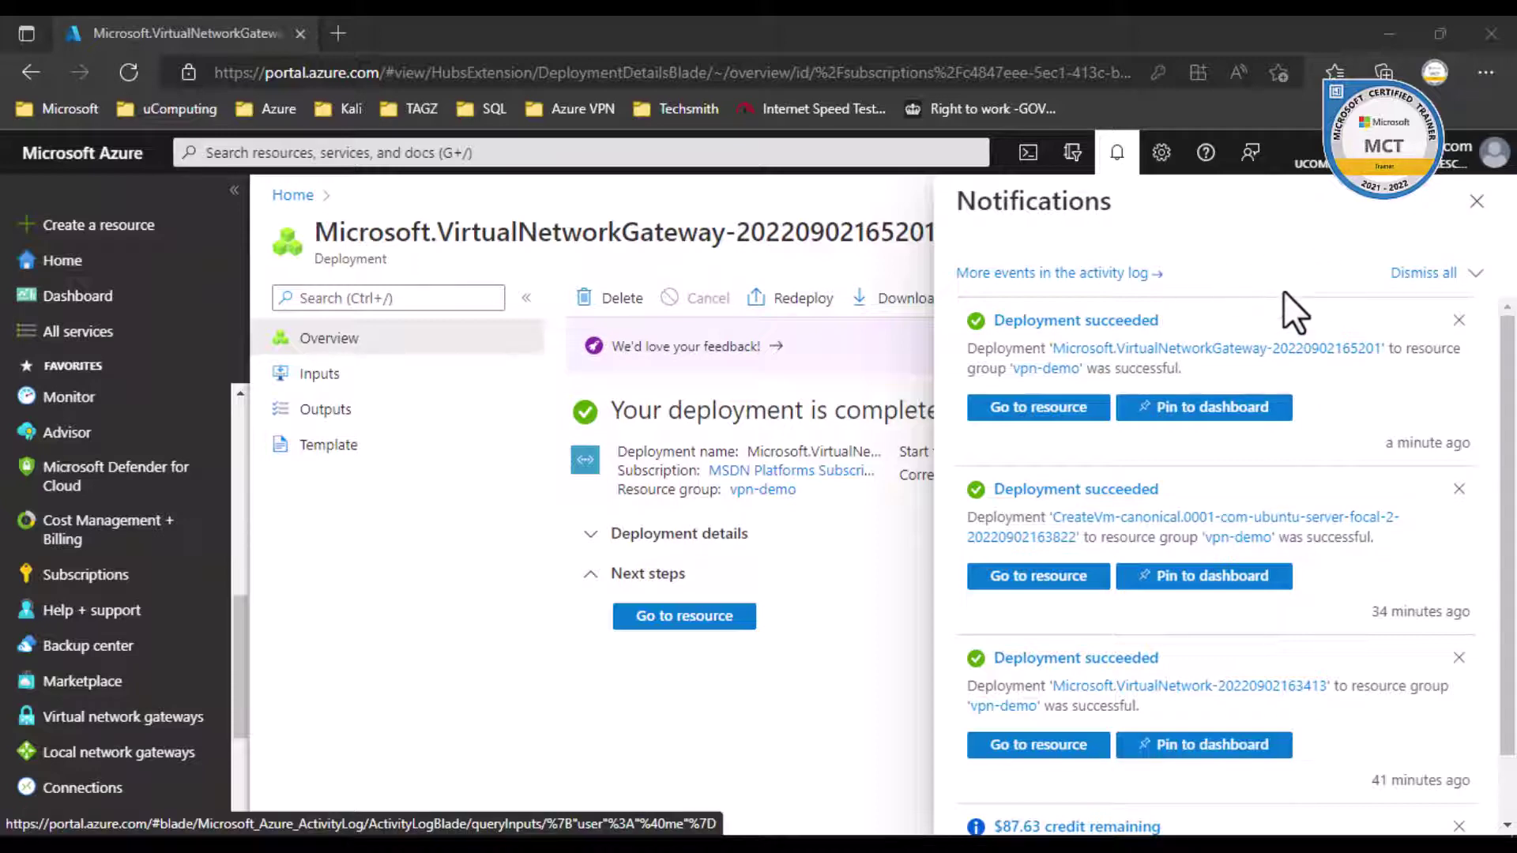
left_click(1476, 202)
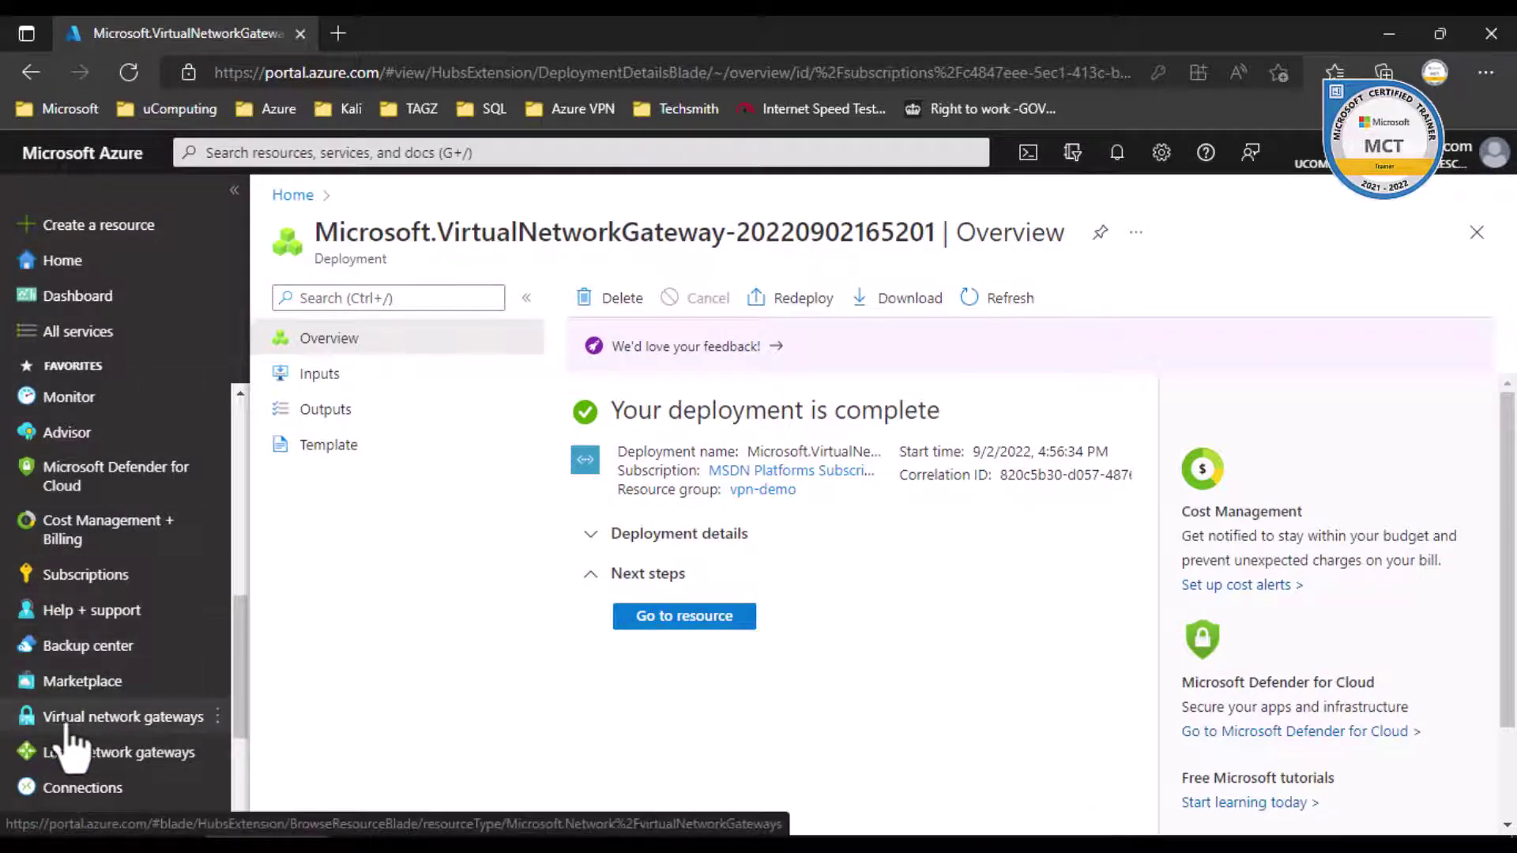
left_click(685, 621)
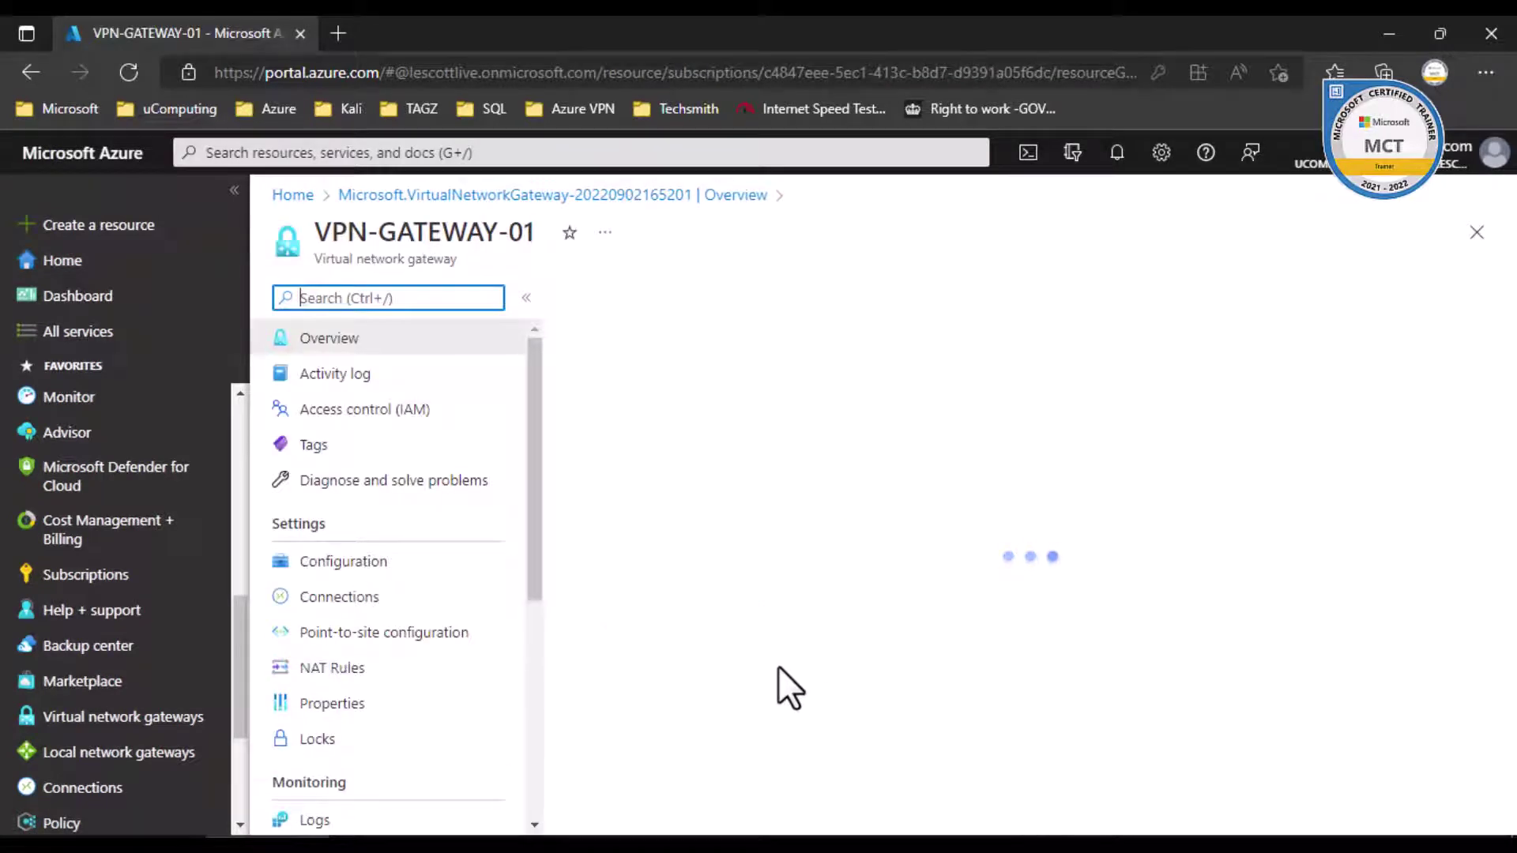
- Start configuring the point-to-site connection of VPN-GATEWAY-01
scroll(534, 471, "down", 2)
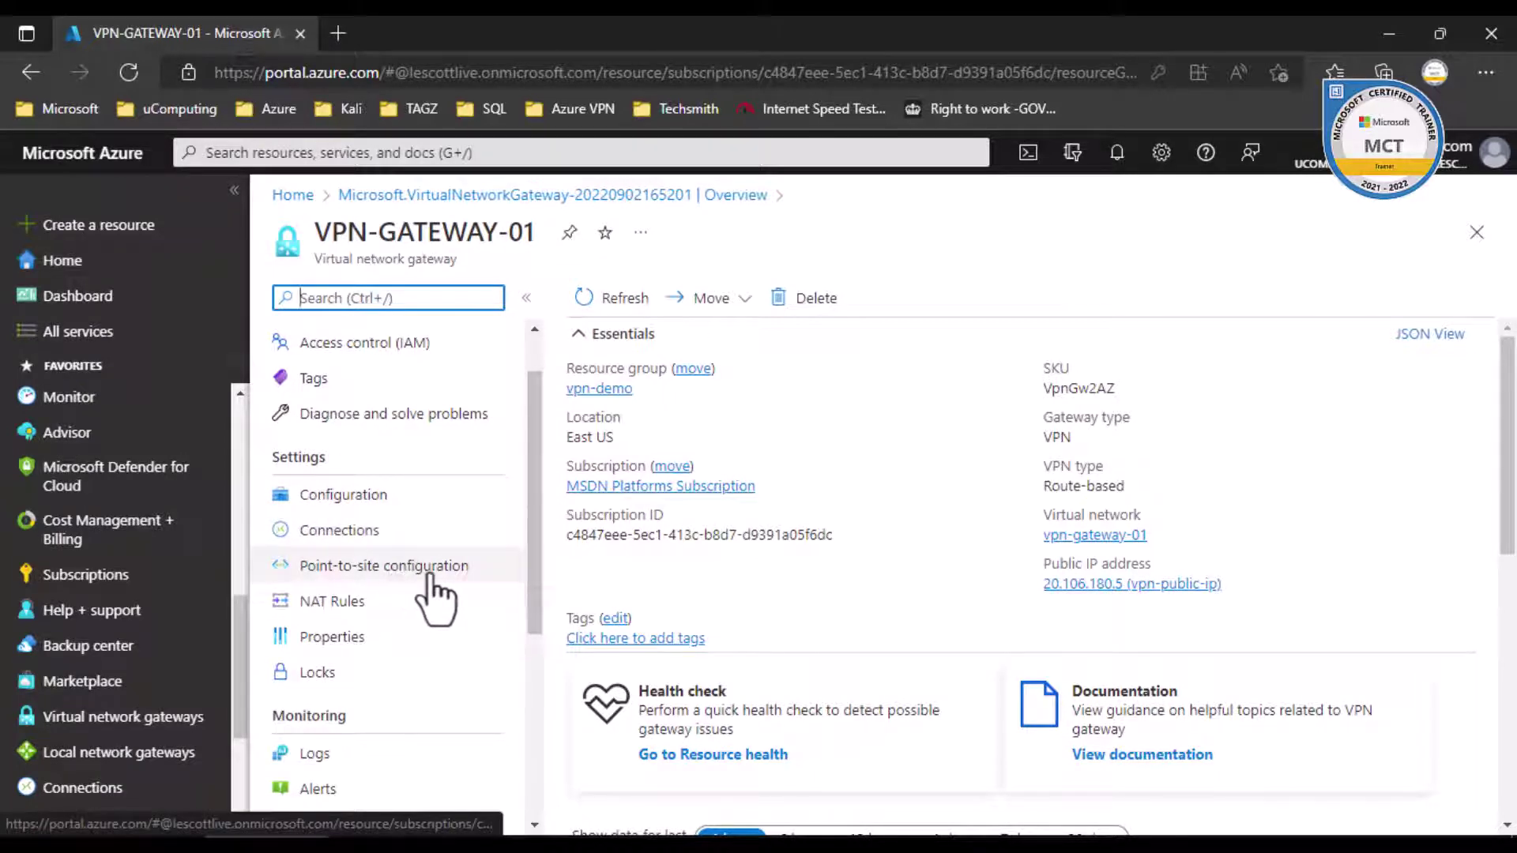
left_click(392, 572)
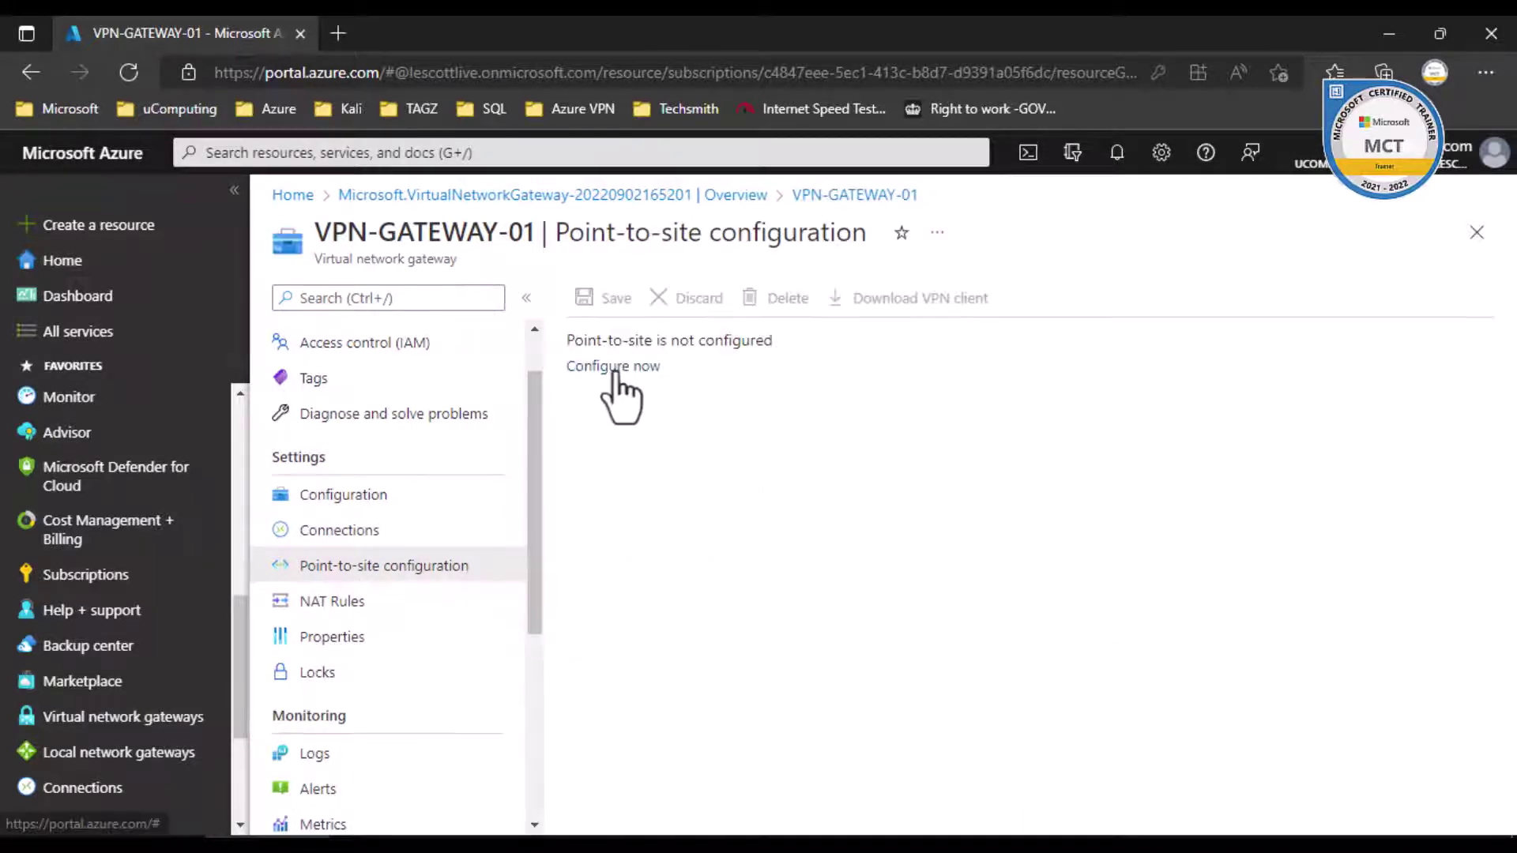
left_click(615, 372)
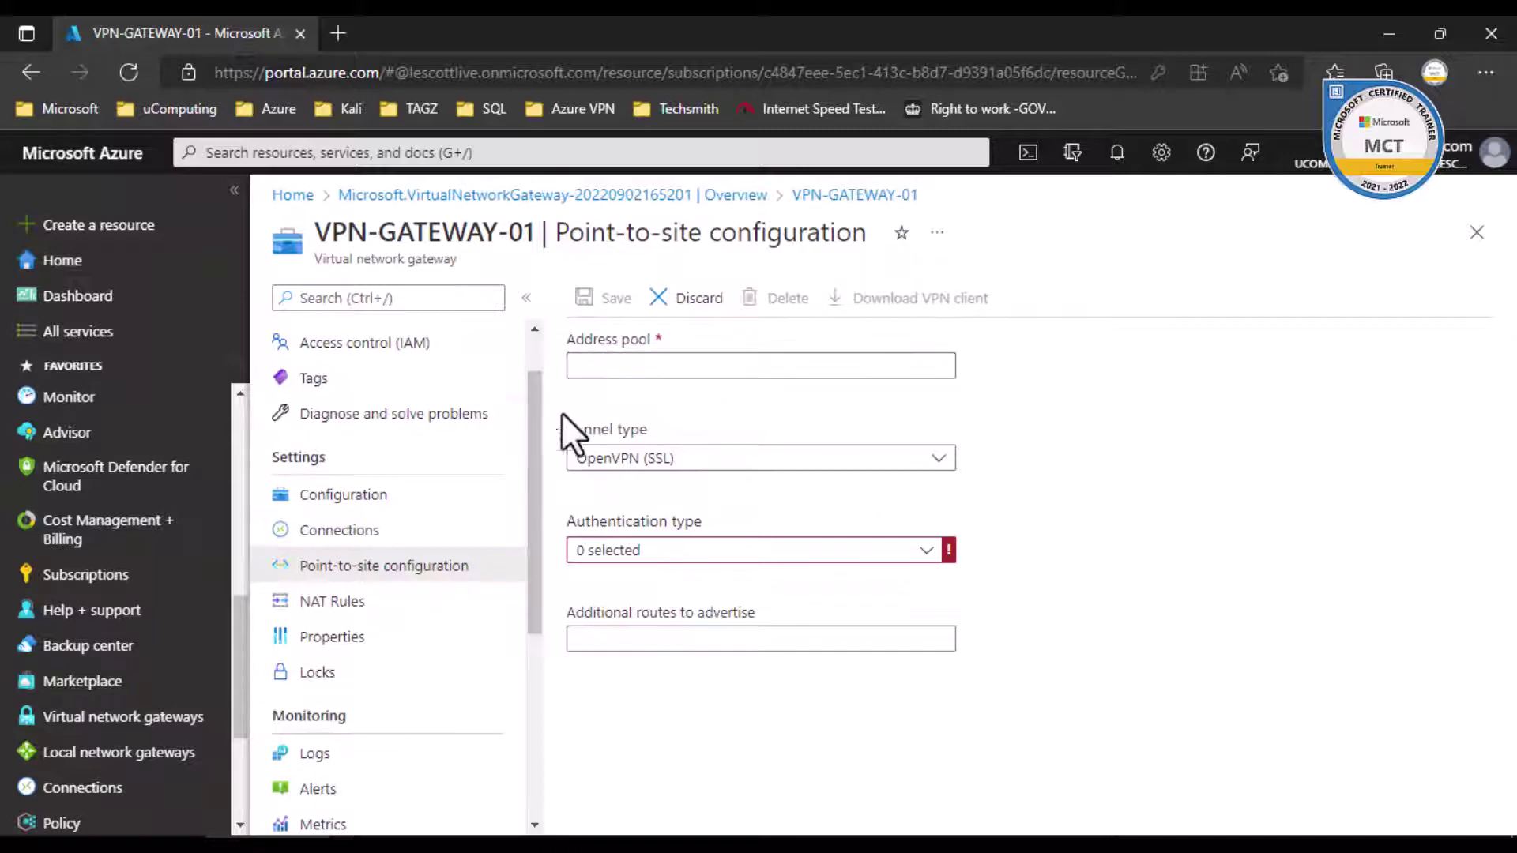
- Set the point-to-site address pool to 172.16.0.0/16
left_click(643, 365)
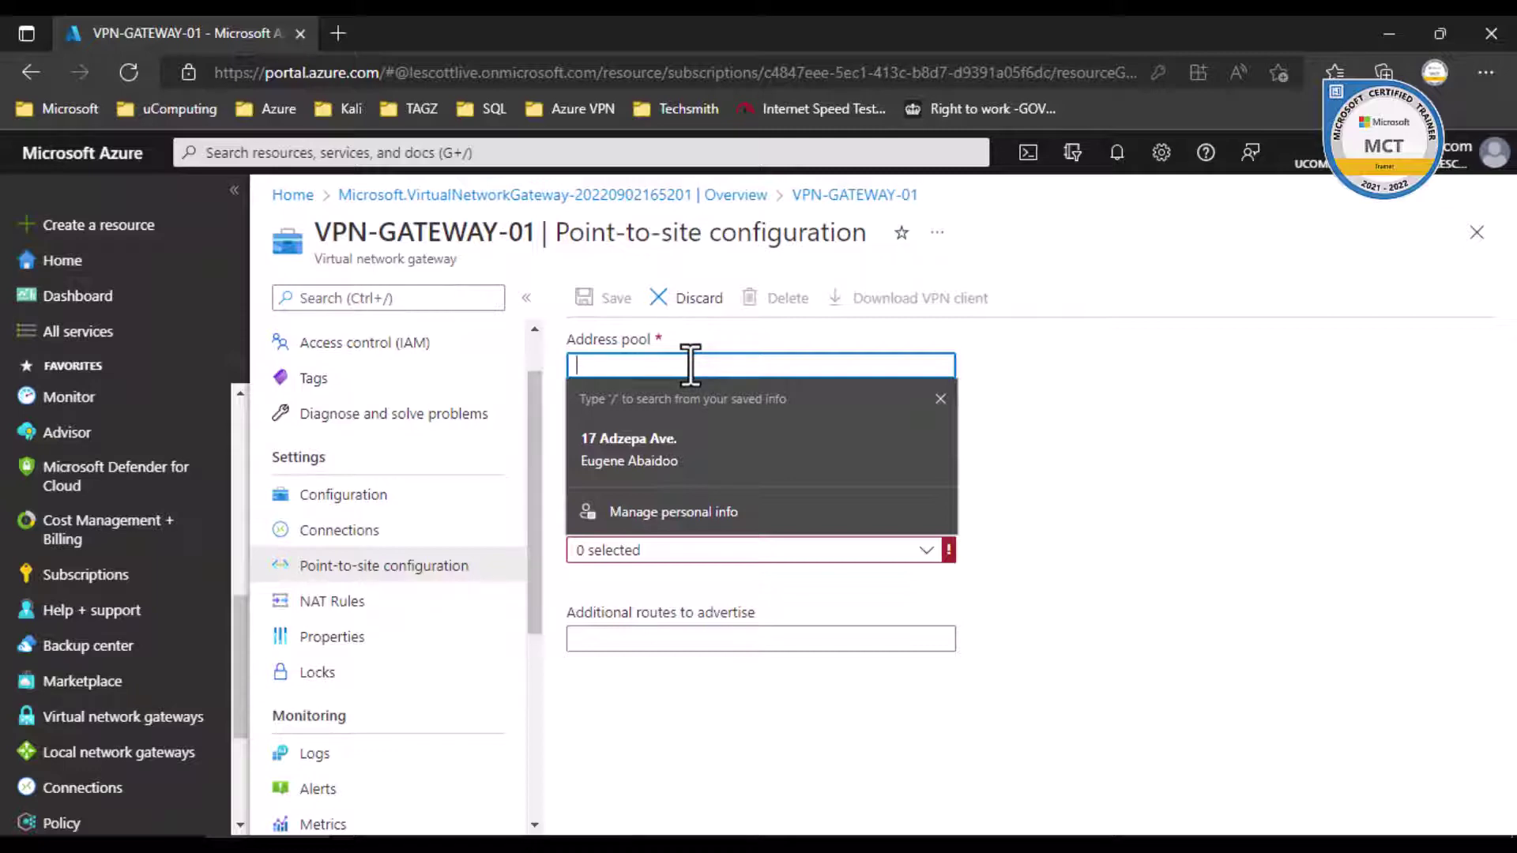
type("172.16.0.0")
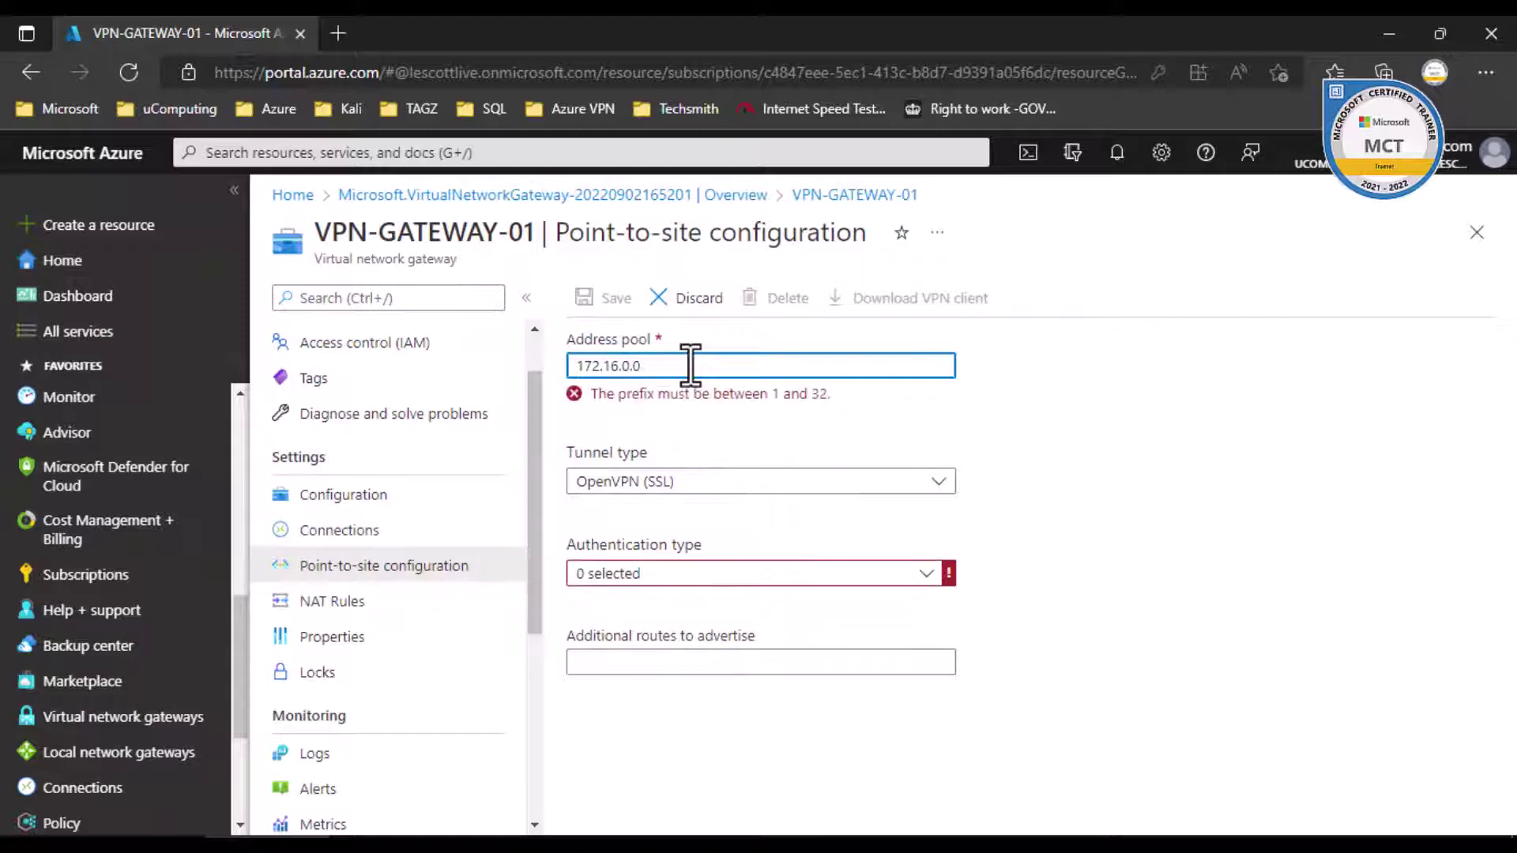
key("BackSpace")
type(".16.0.0/16")
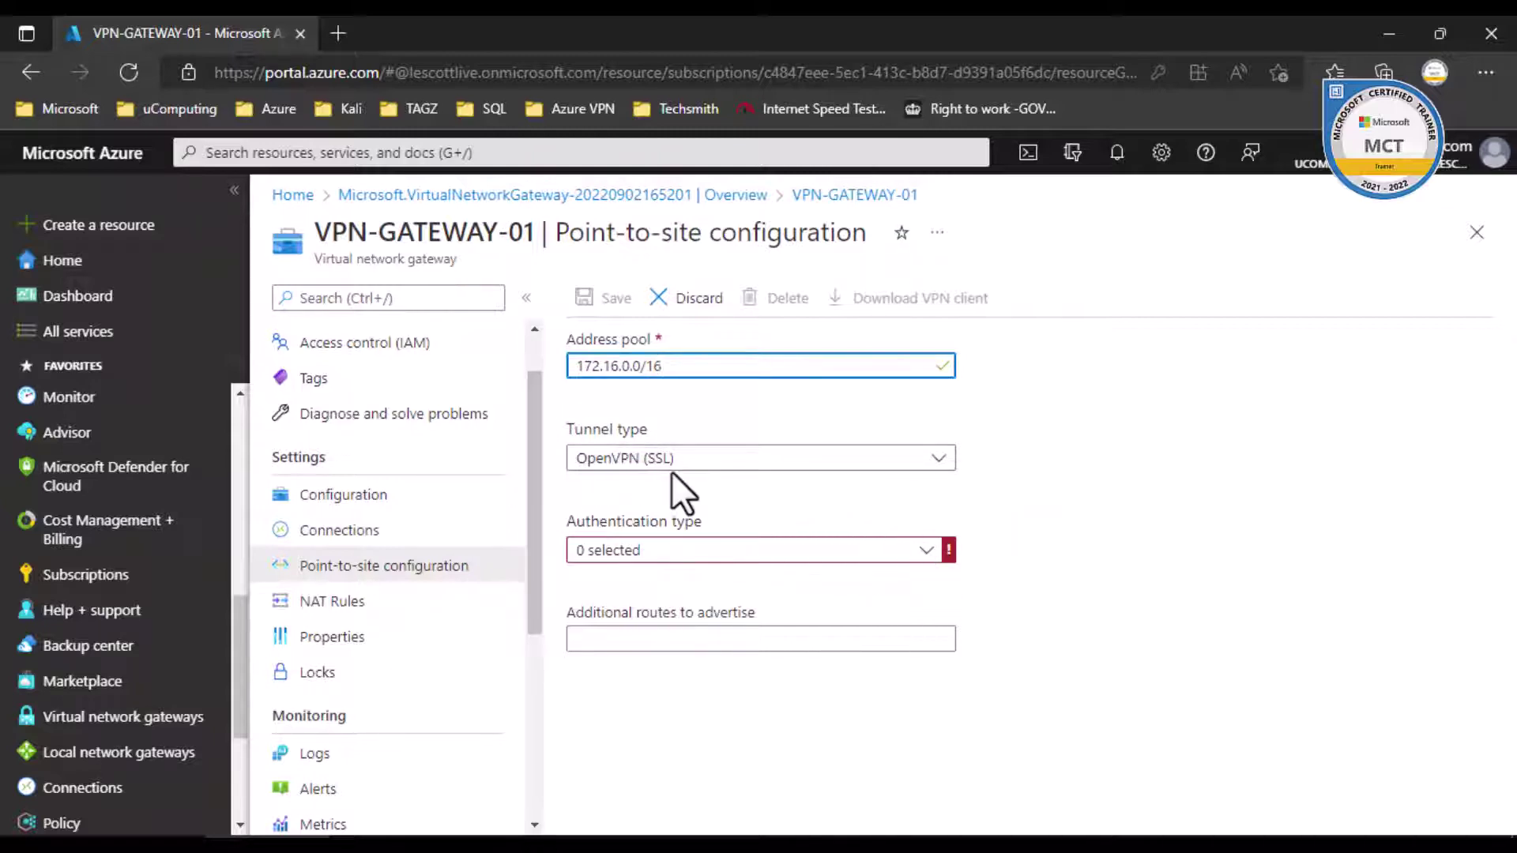
- Review the available tunnel types and authentication types for the point-to-site configuration
left_click(939, 459)
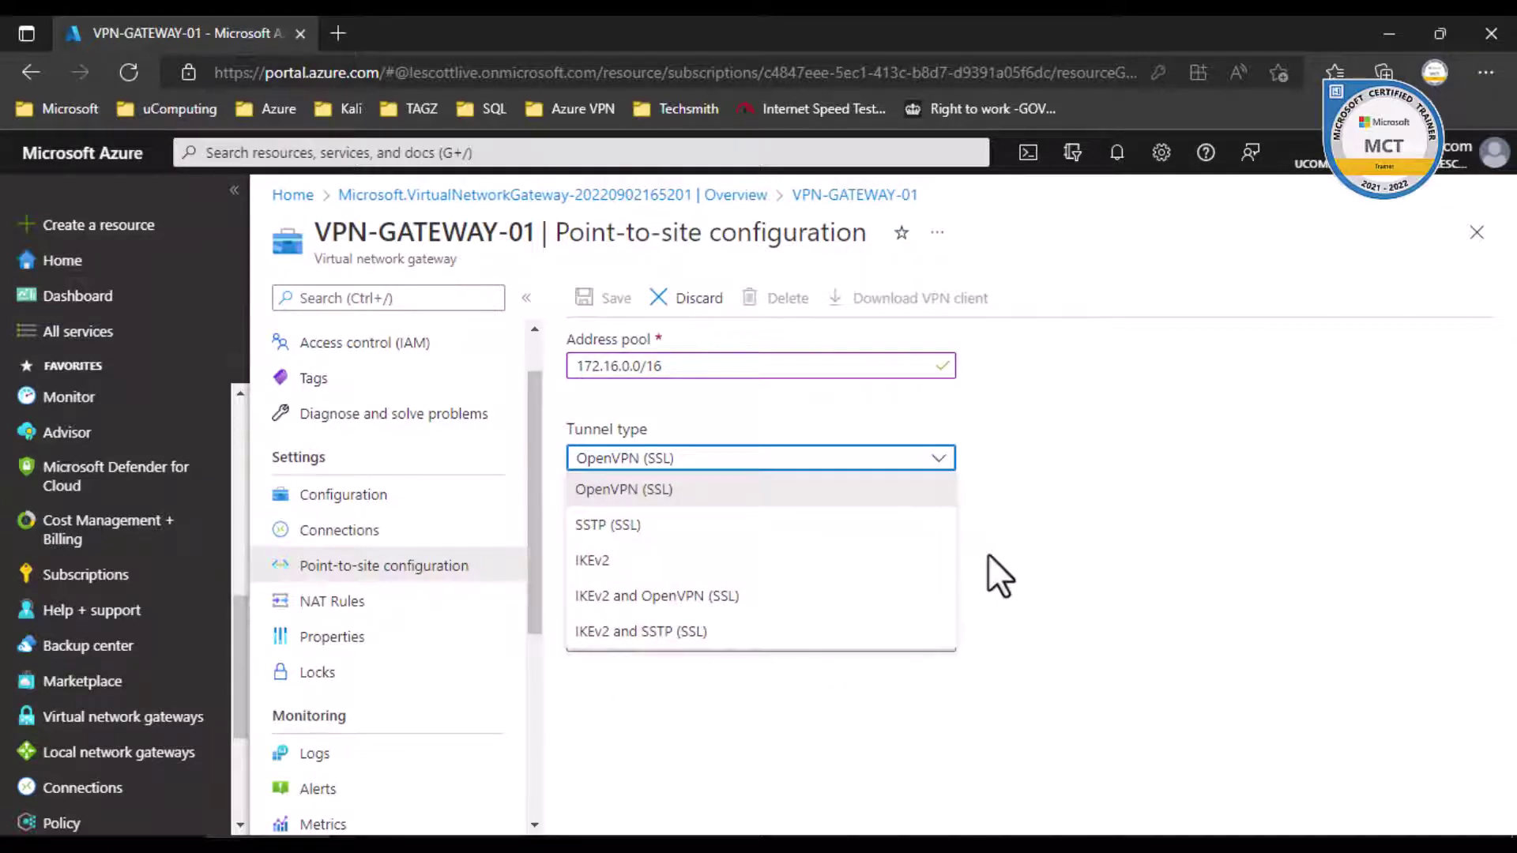
left_click(1090, 511)
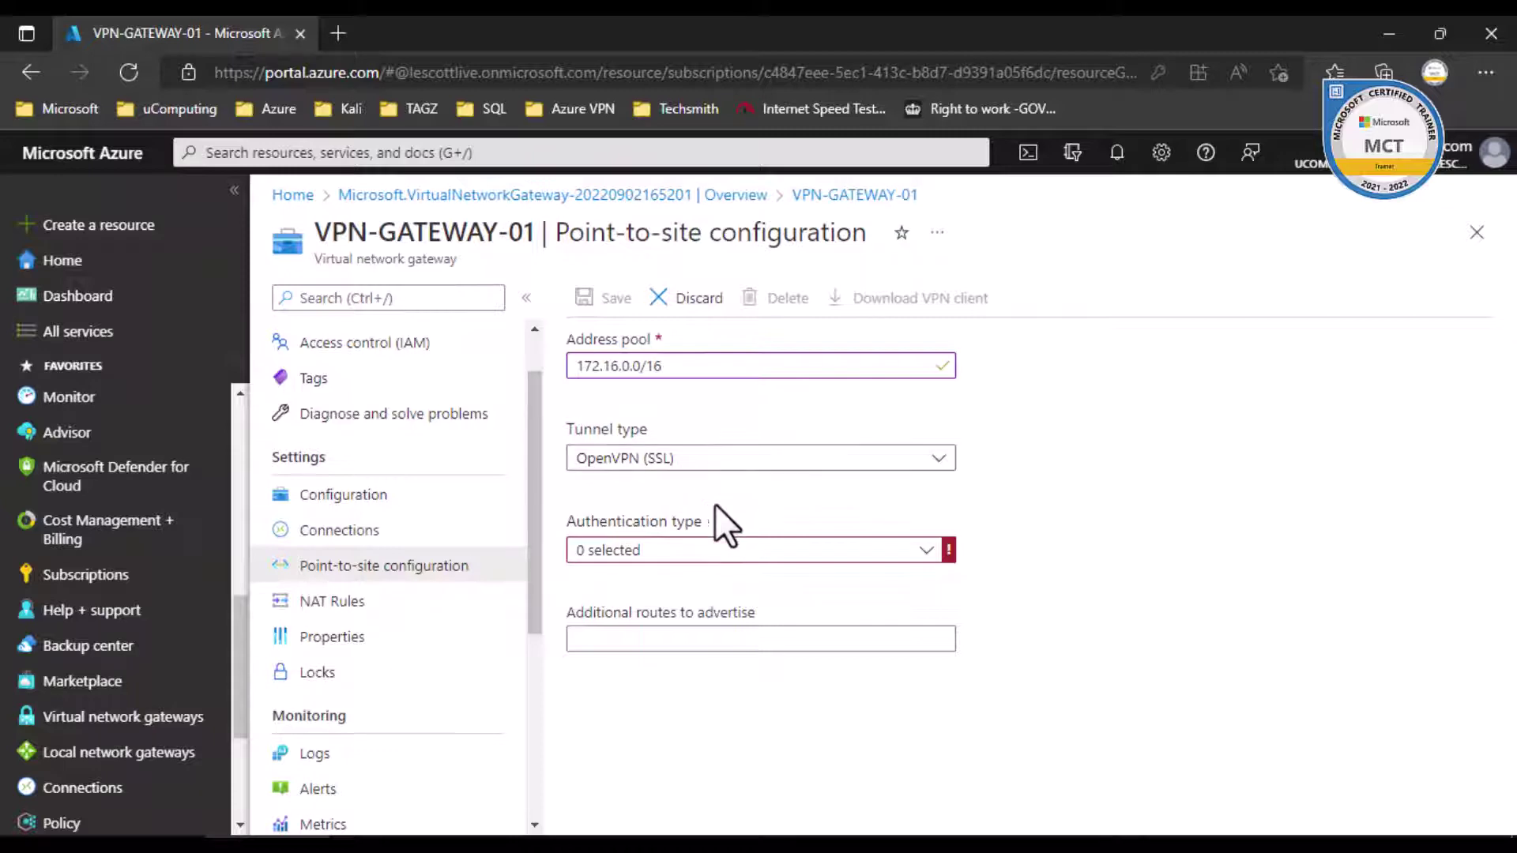
left_click(723, 554)
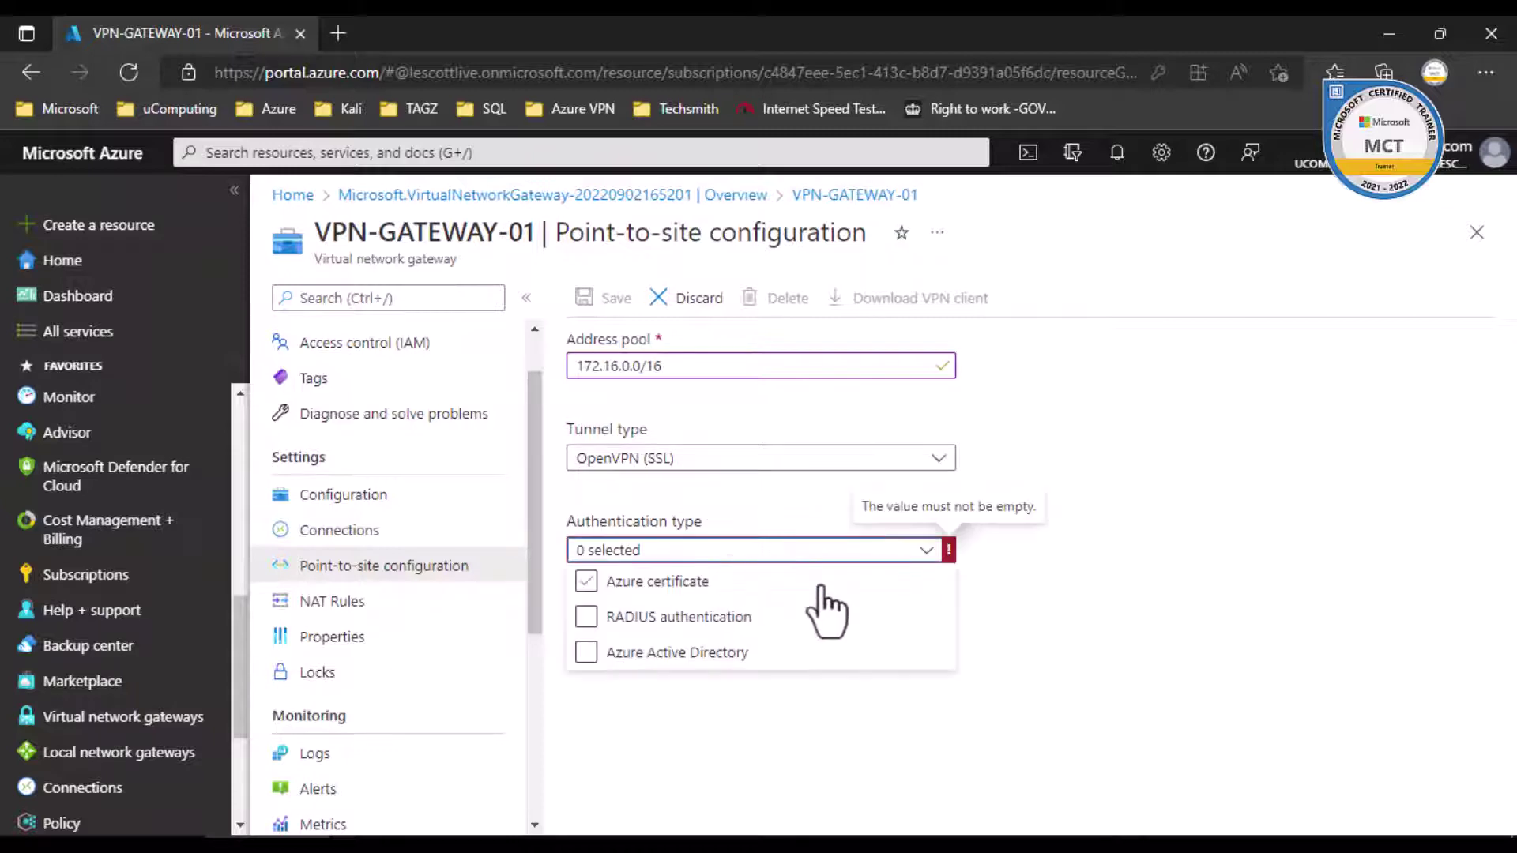
left_click(596, 663)
left_click(686, 662)
- Set the tunnel type to IKEv2 and the authentication type to Azure Active Directory, and check their compatibility
left_click(713, 466)
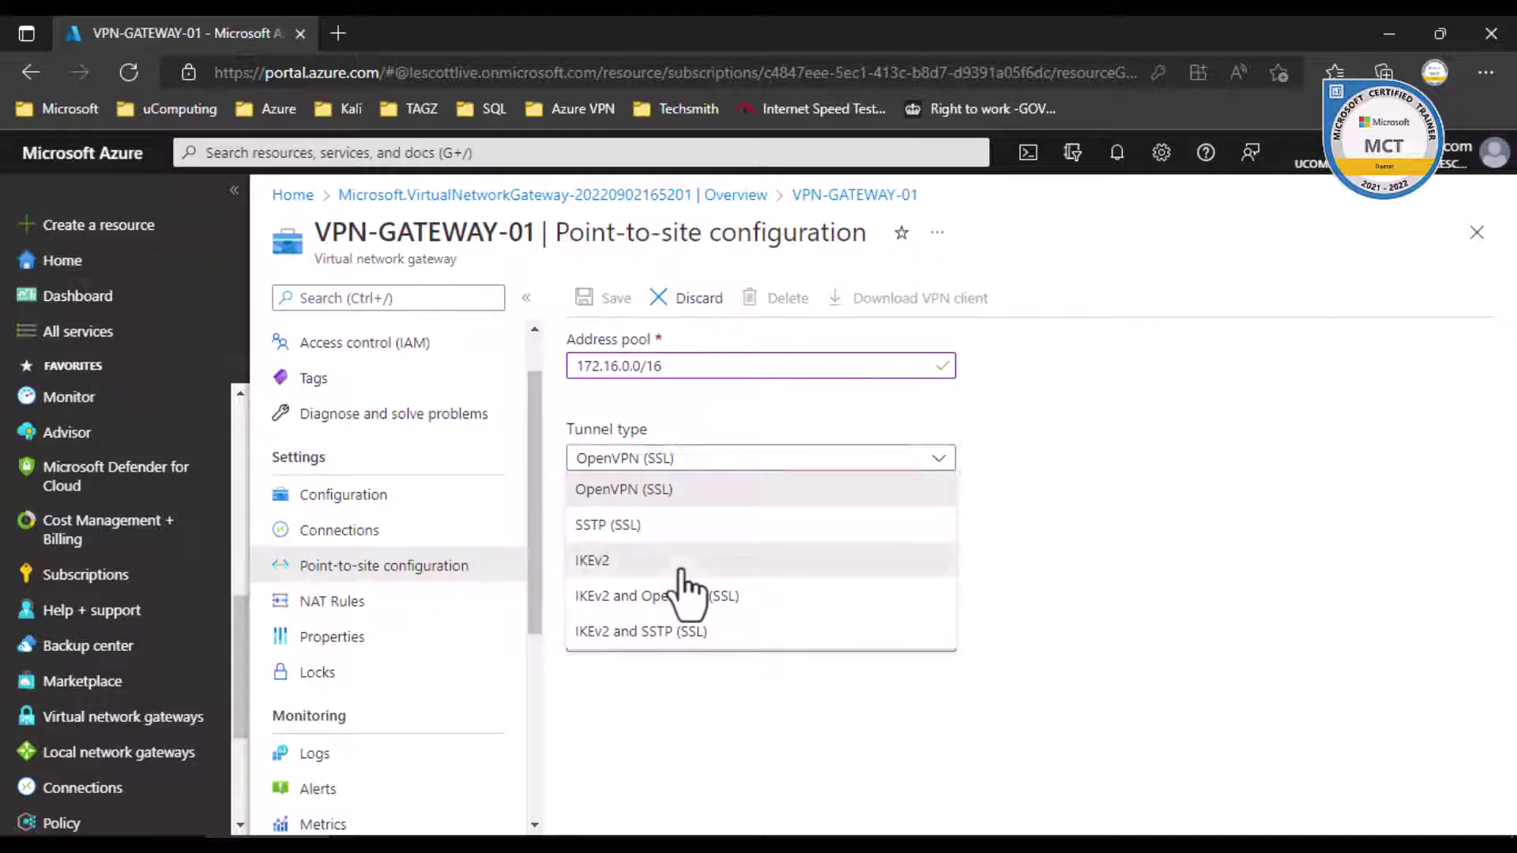
left_click(681, 564)
left_click(842, 557)
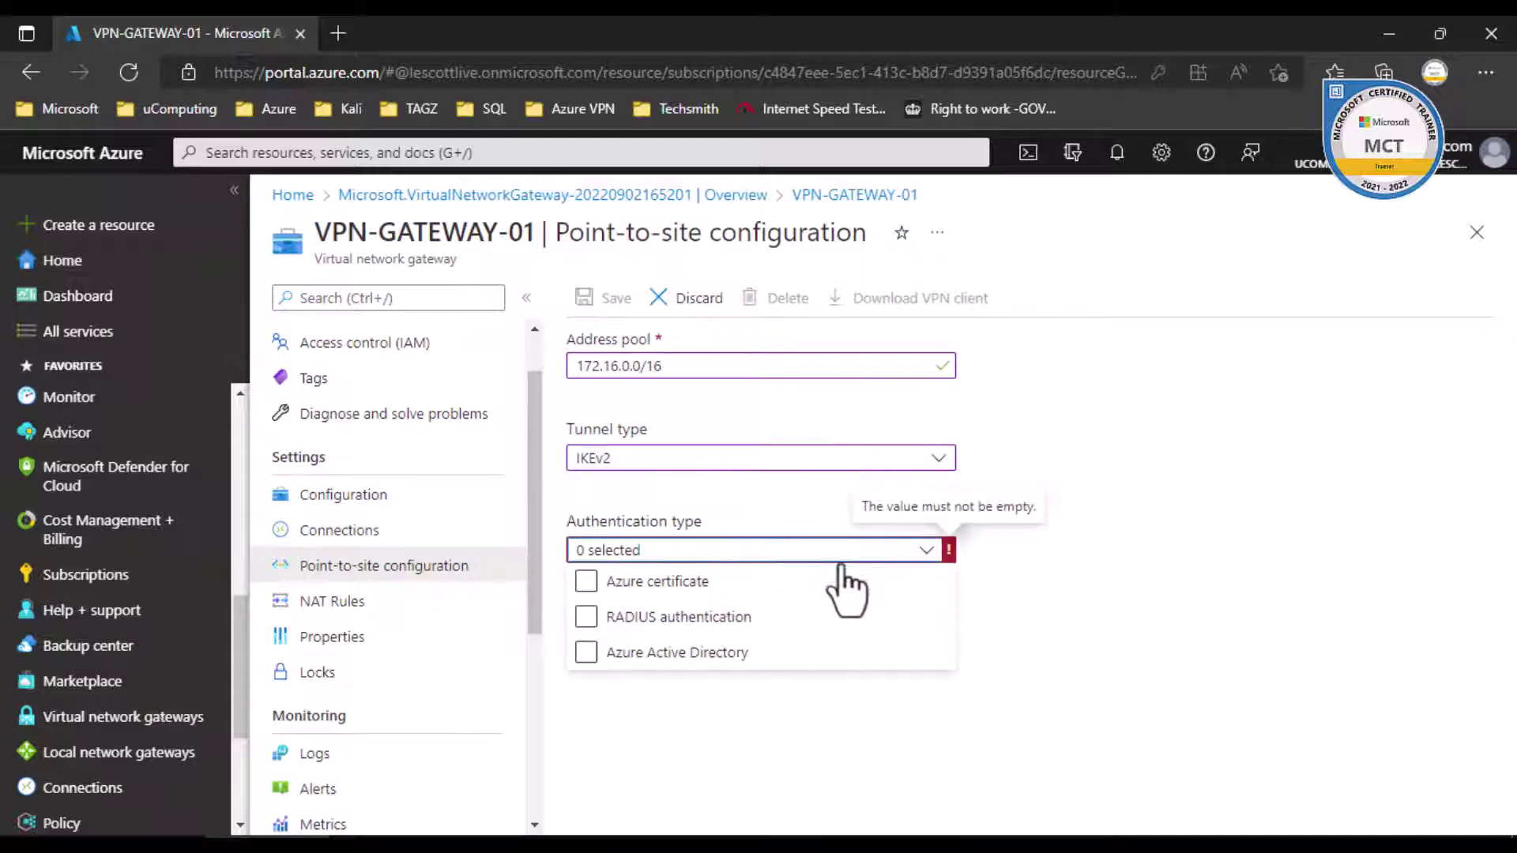
left_click(632, 654)
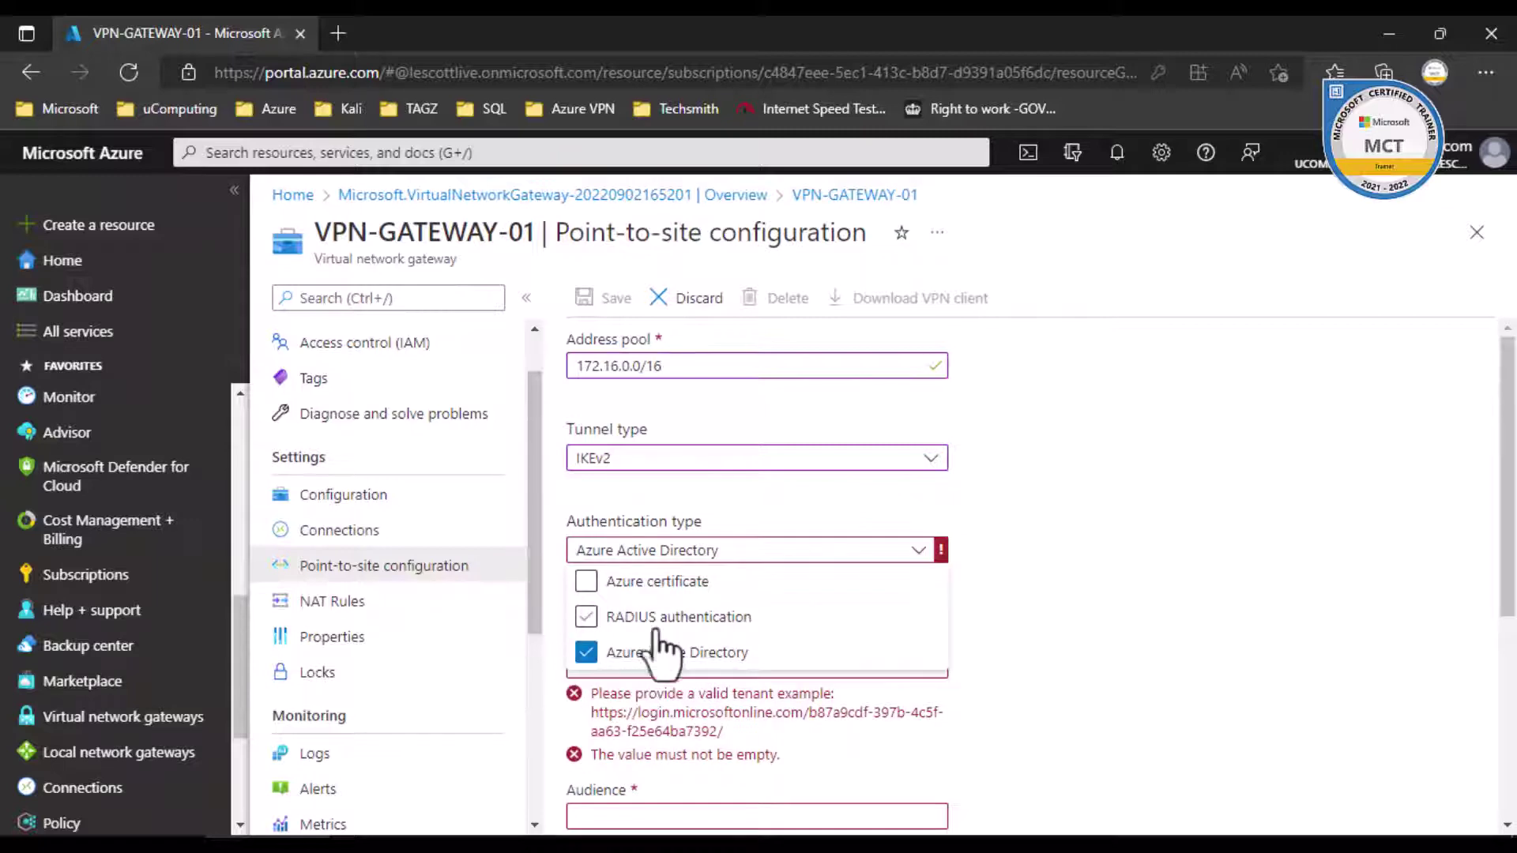
mouse_move(944, 551)
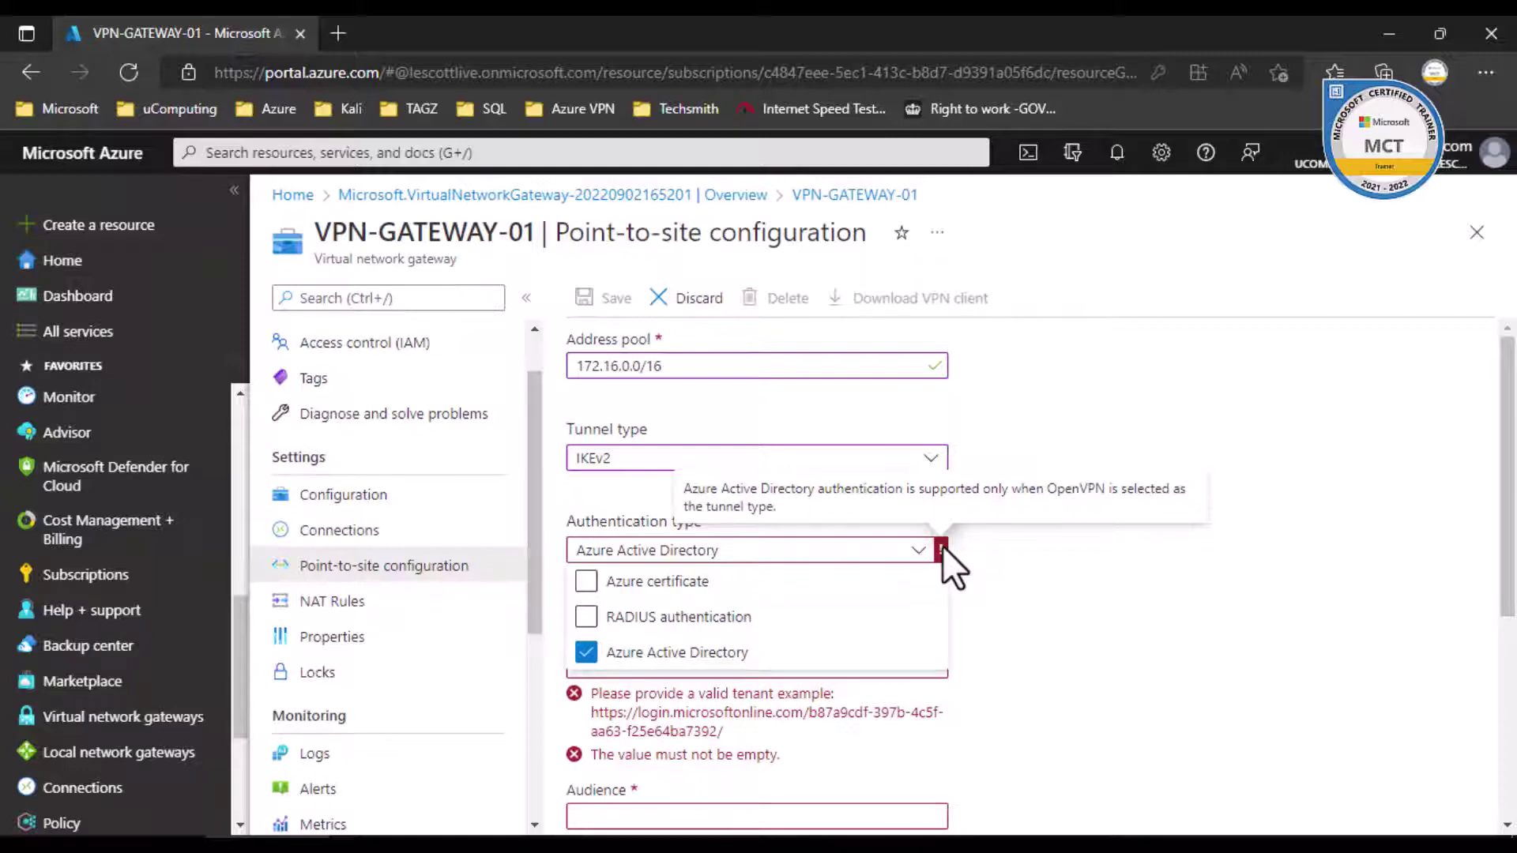
left_click(1097, 586)
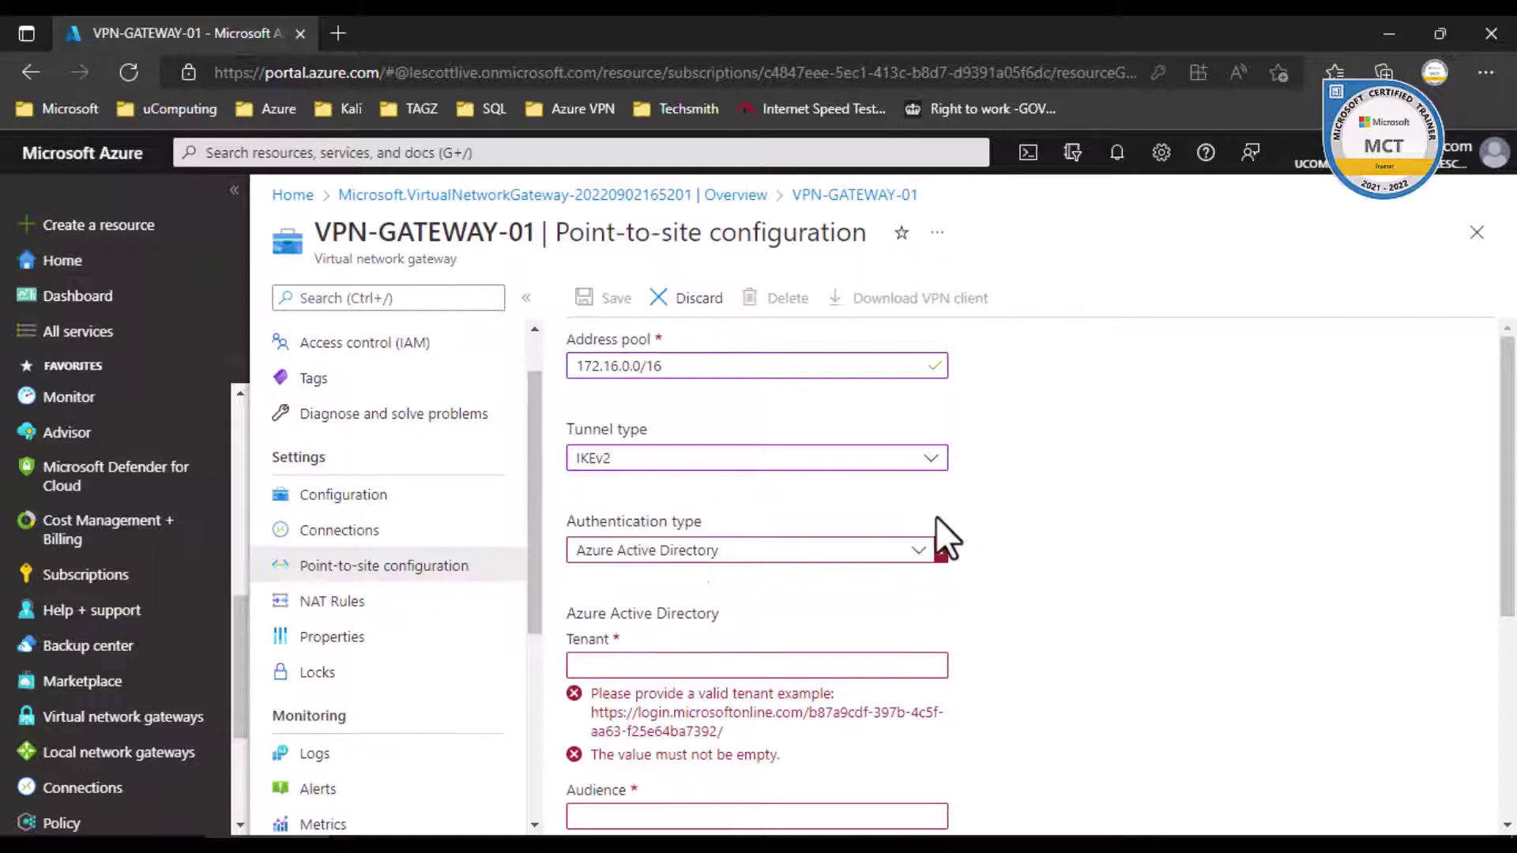
- Set the tunnel type to OpenVPN (SSL) and check that Azure Active Directory is the selected authentication type
left_click(923, 467)
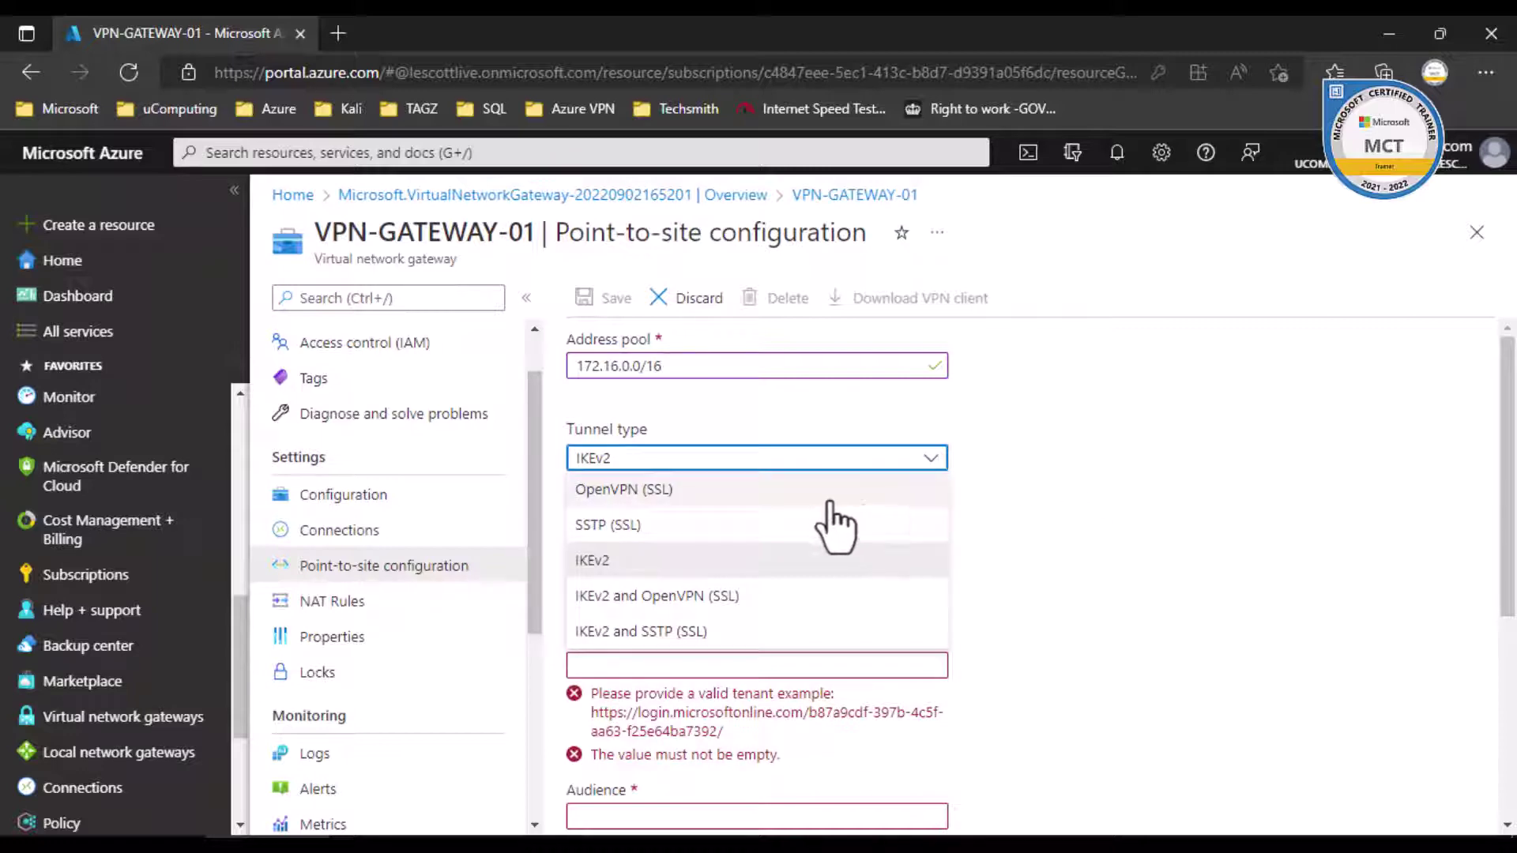
left_click(602, 498)
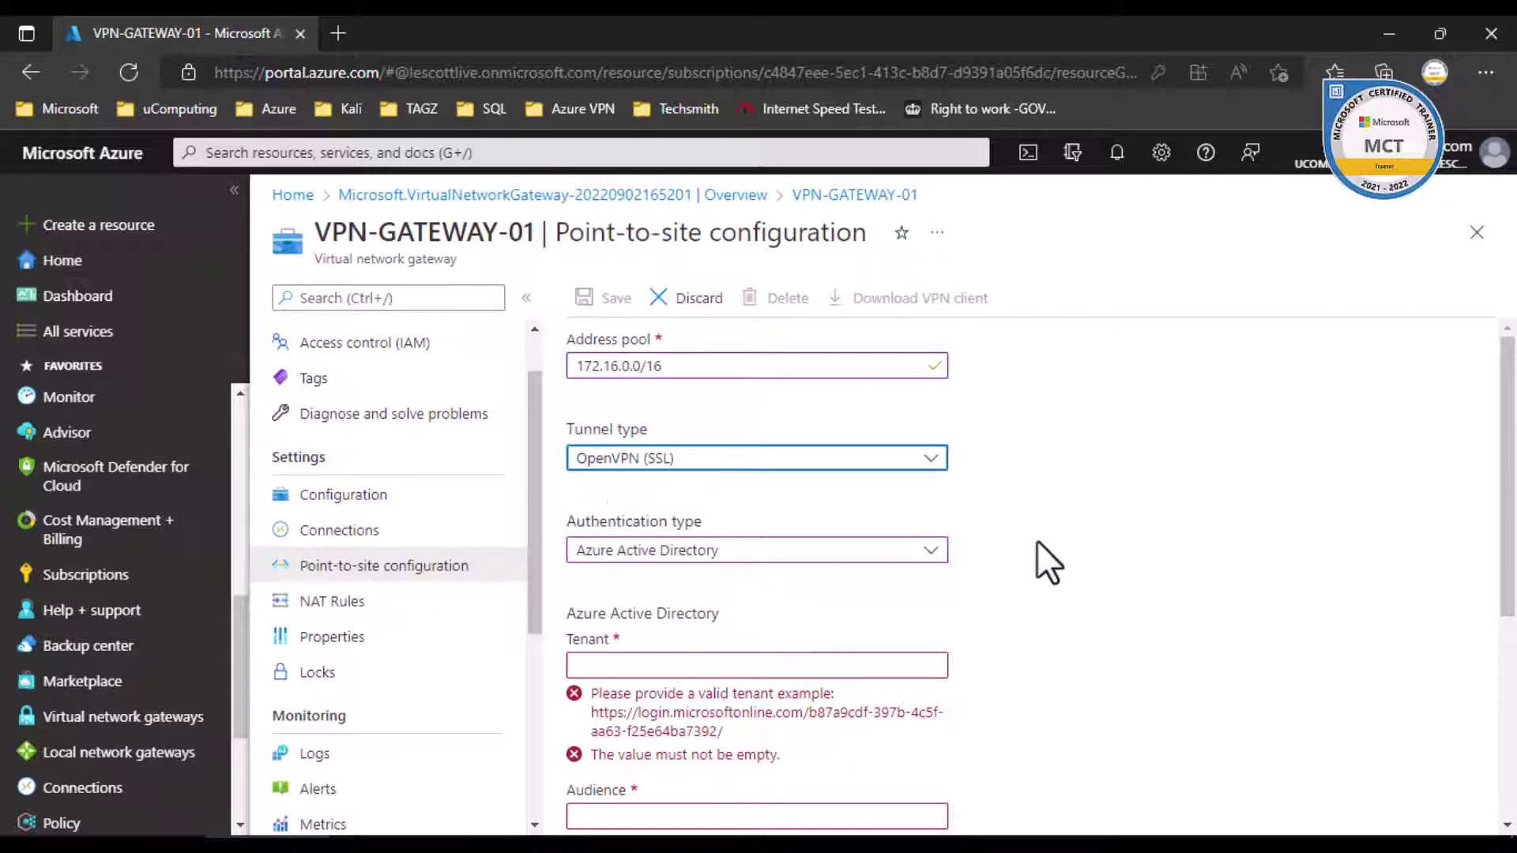
left_click(594, 551)
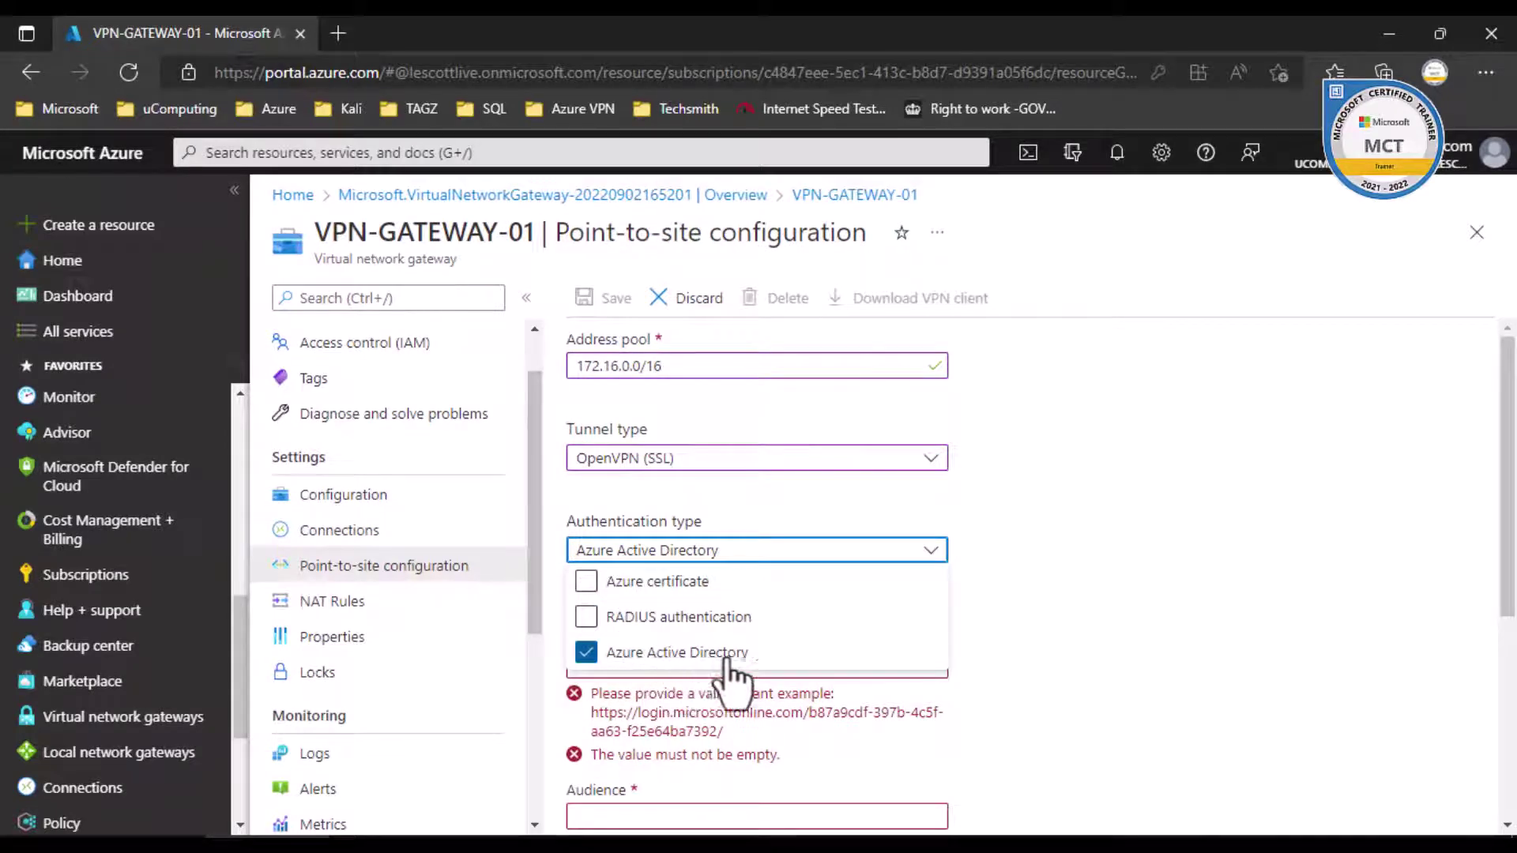
left_click(1155, 598)
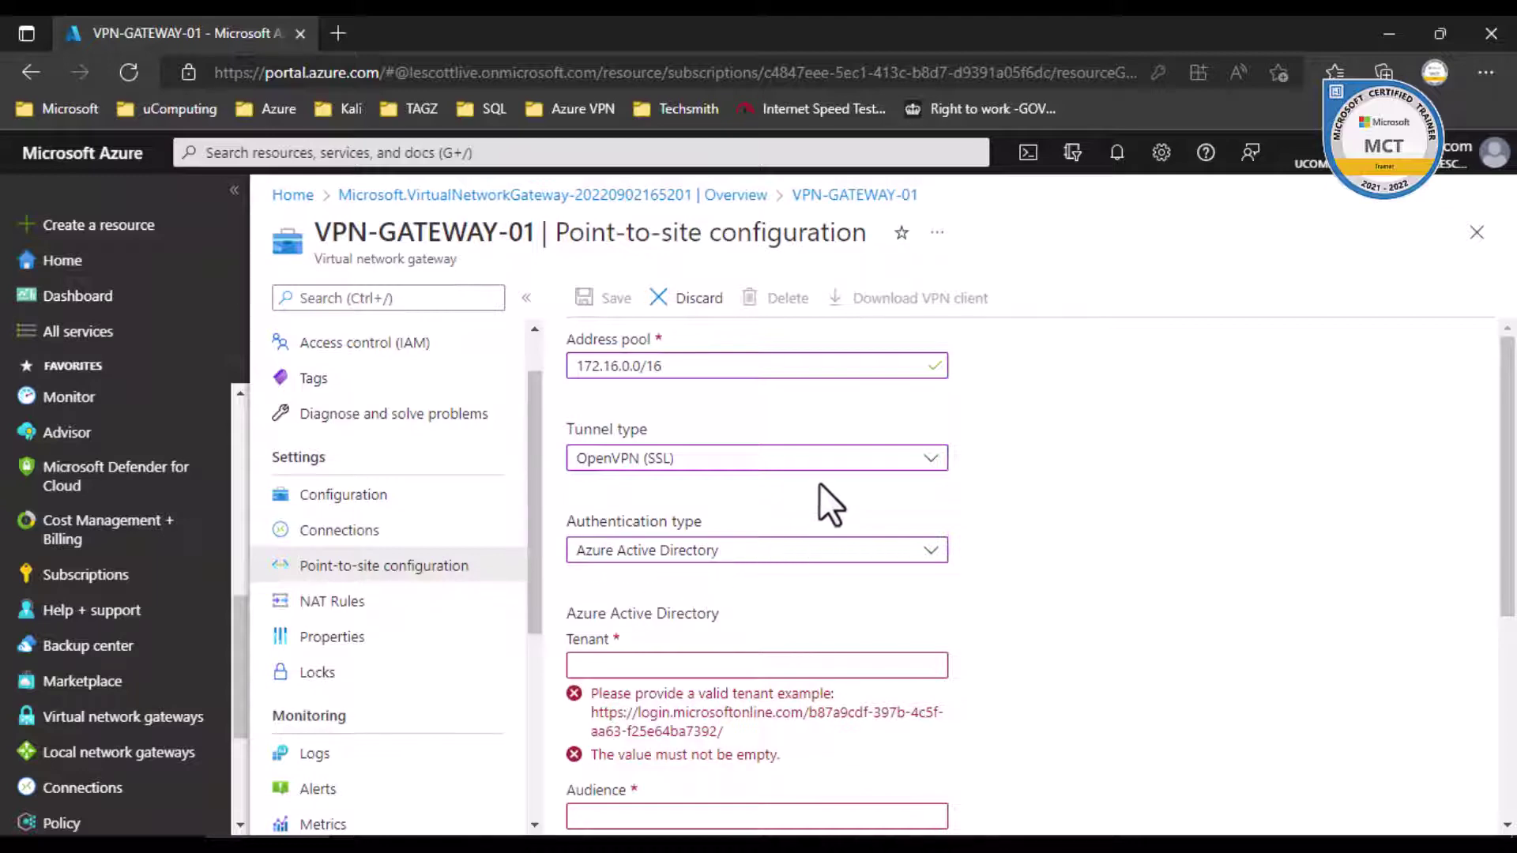
- Check the required Azure Active Directory fields and find their values in the bookmarked Microsoft Docs article on configuring point-to-site settings
scroll(1141, 557, "down", 2)
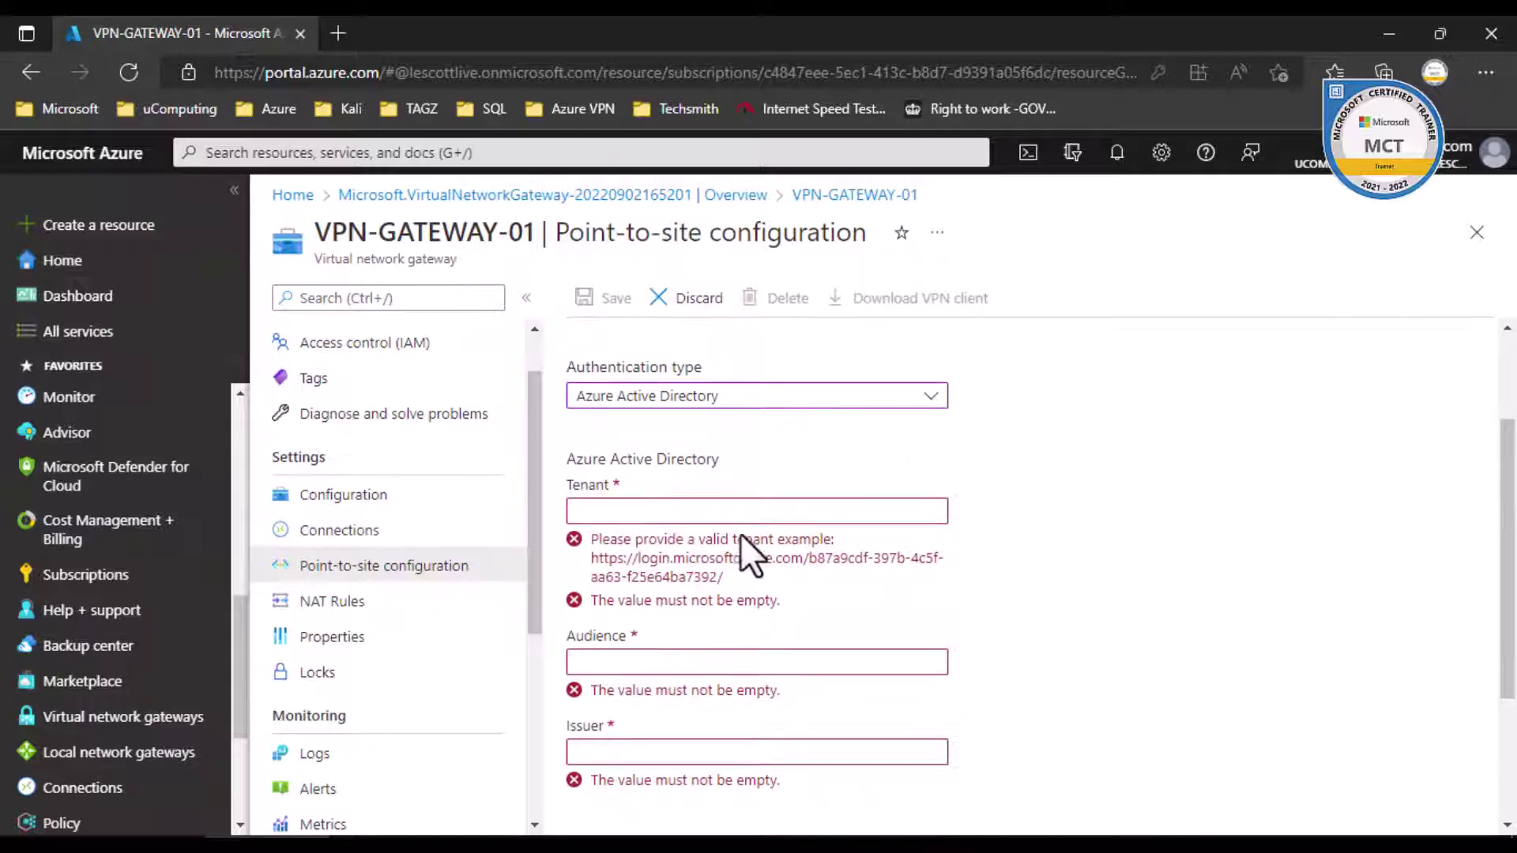
scroll(1022, 608, "down", 1)
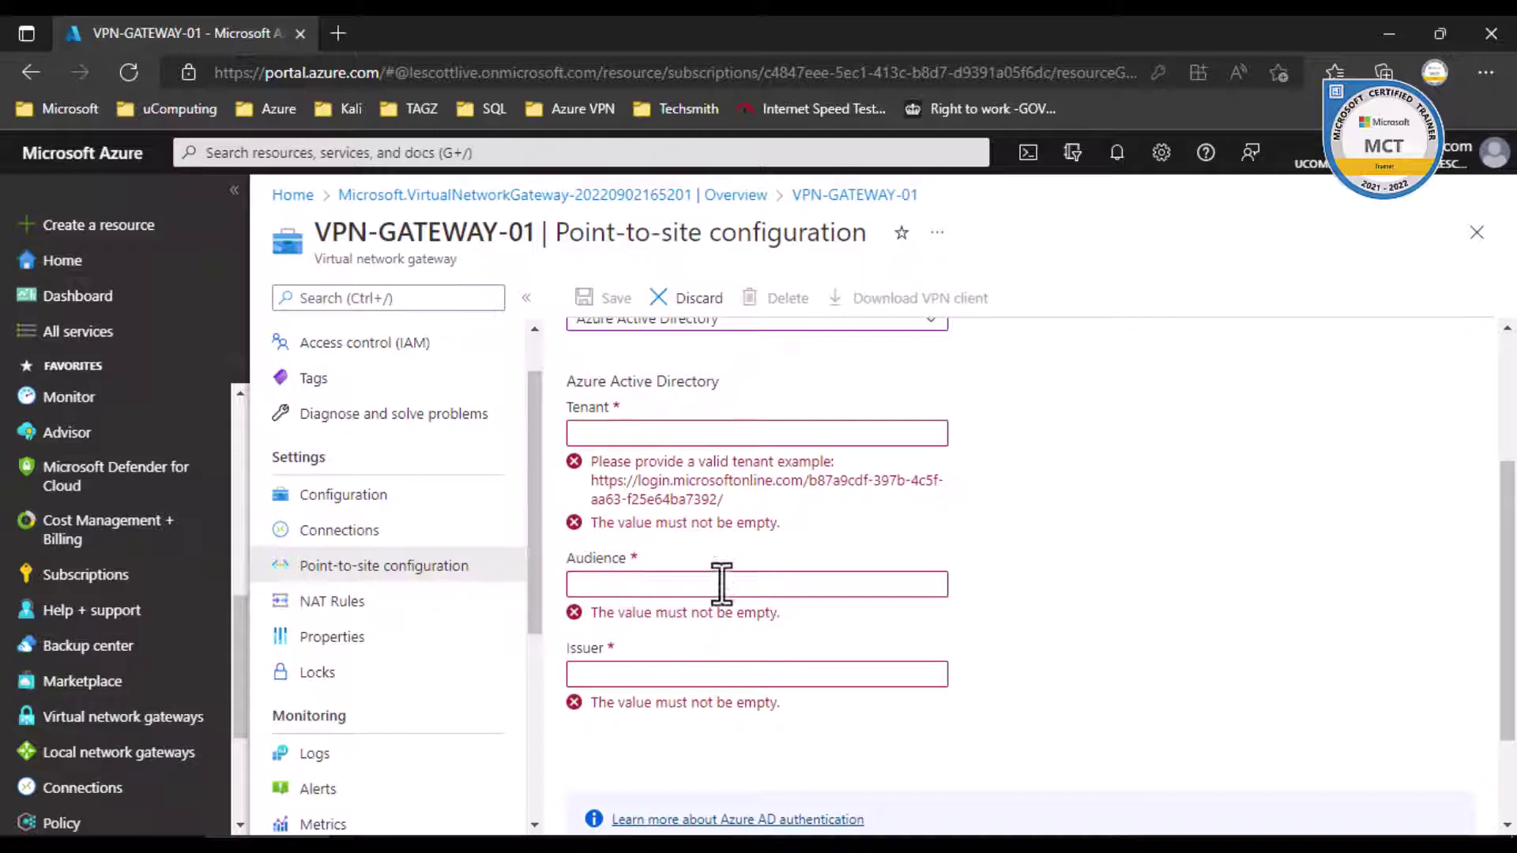
scroll(1014, 536, "up", 1)
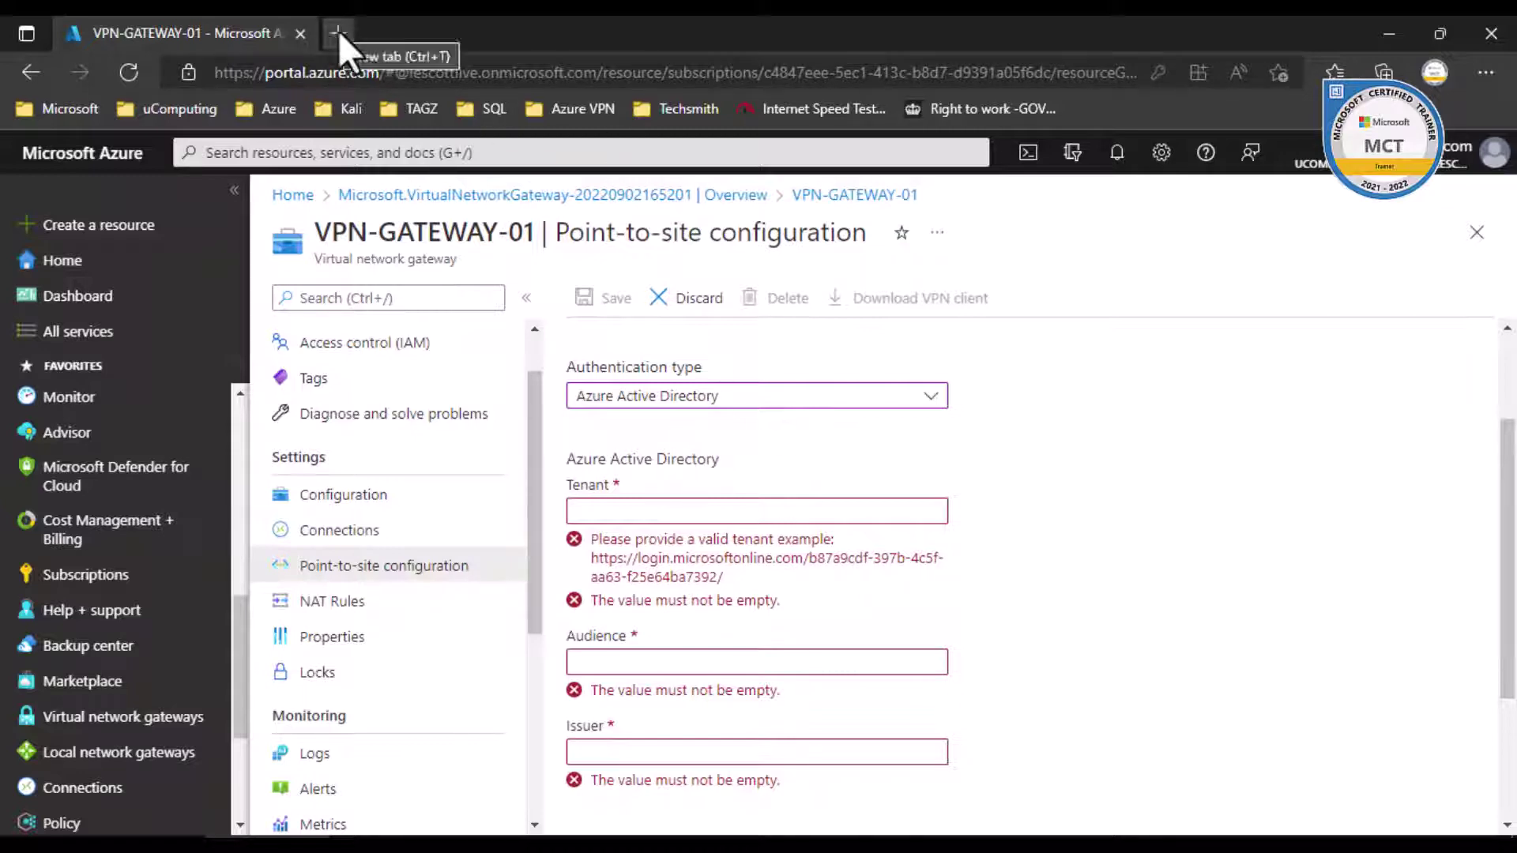
left_click(580, 110)
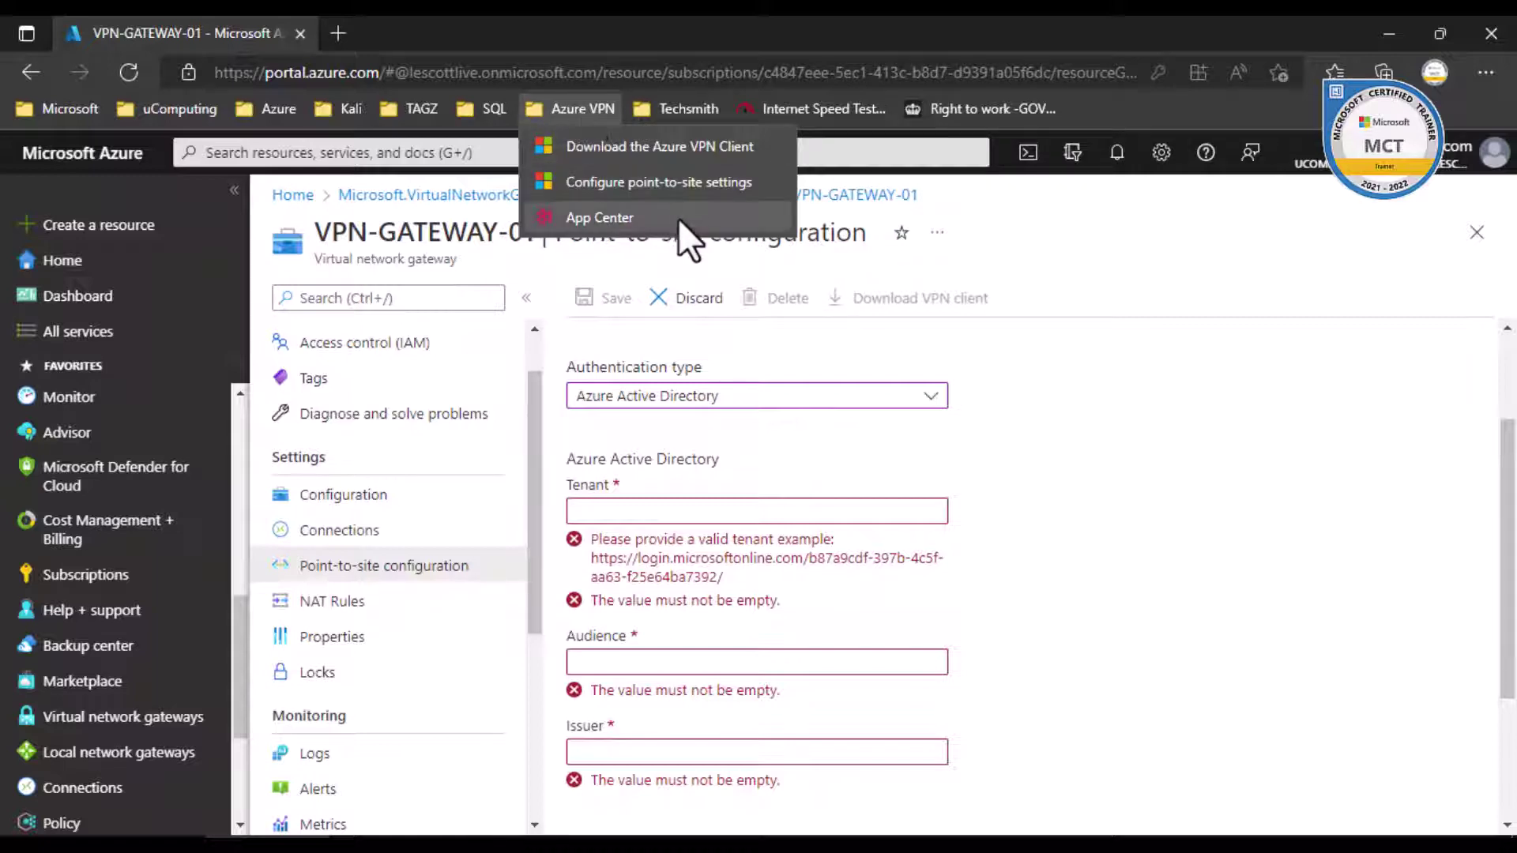
left_click(645, 184)
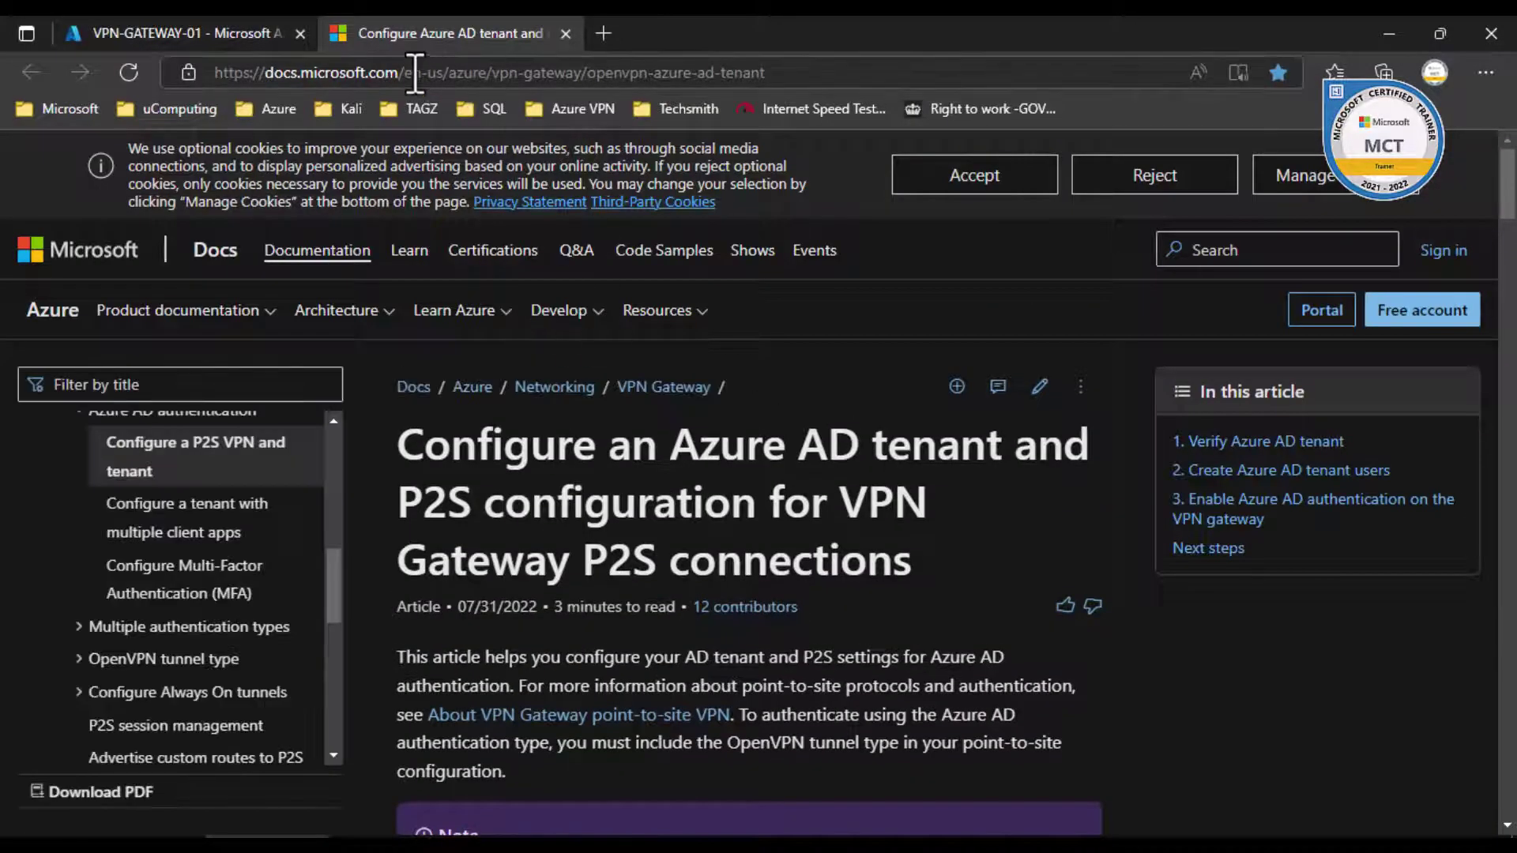
scroll(877, 505, "down", 6)
scroll(877, 491, "down", 18)
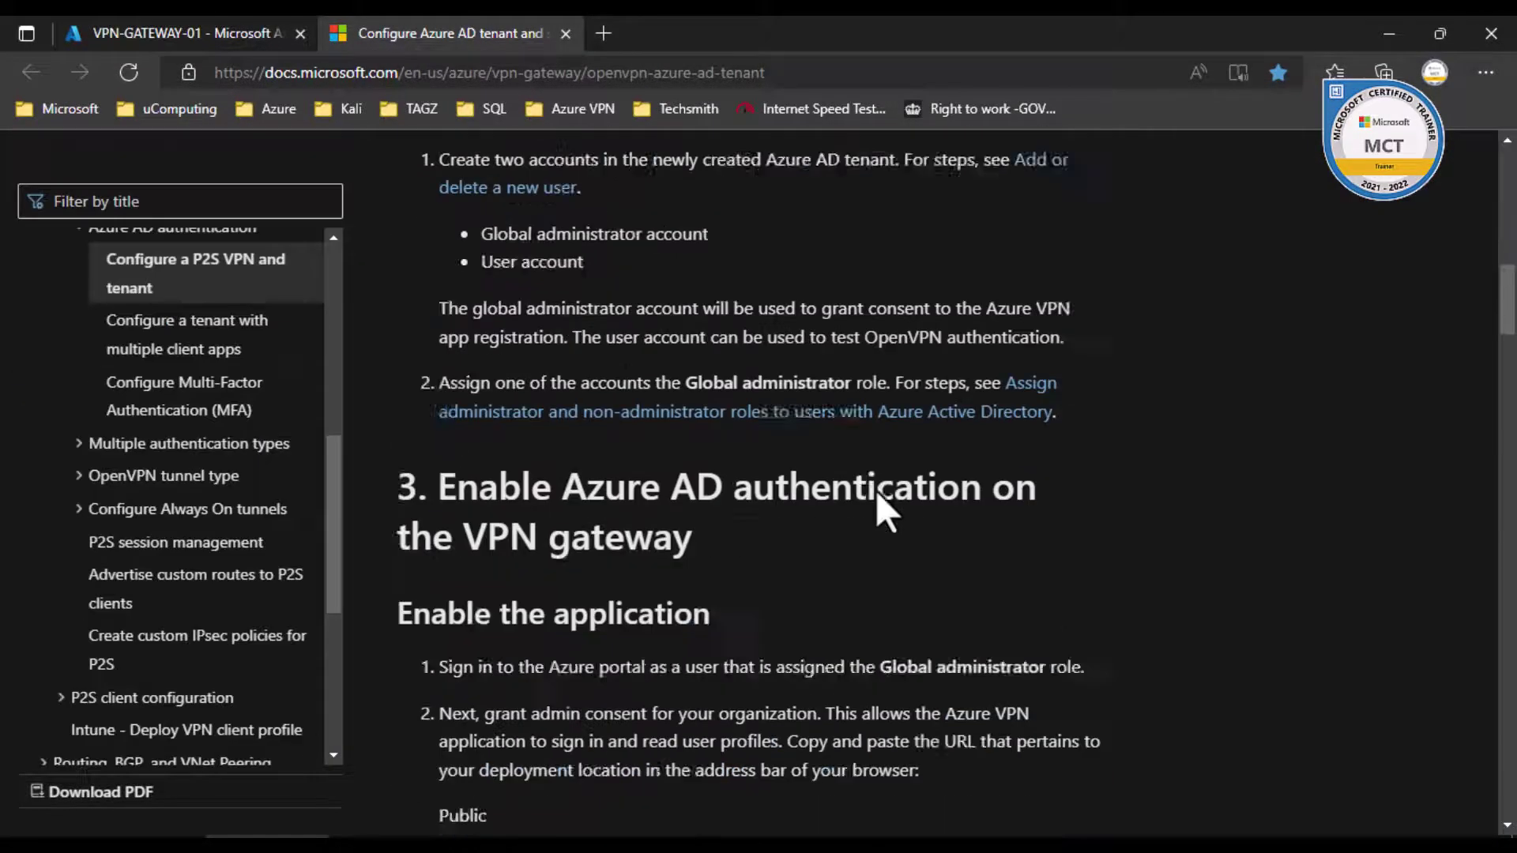
scroll(877, 494, "down", 5)
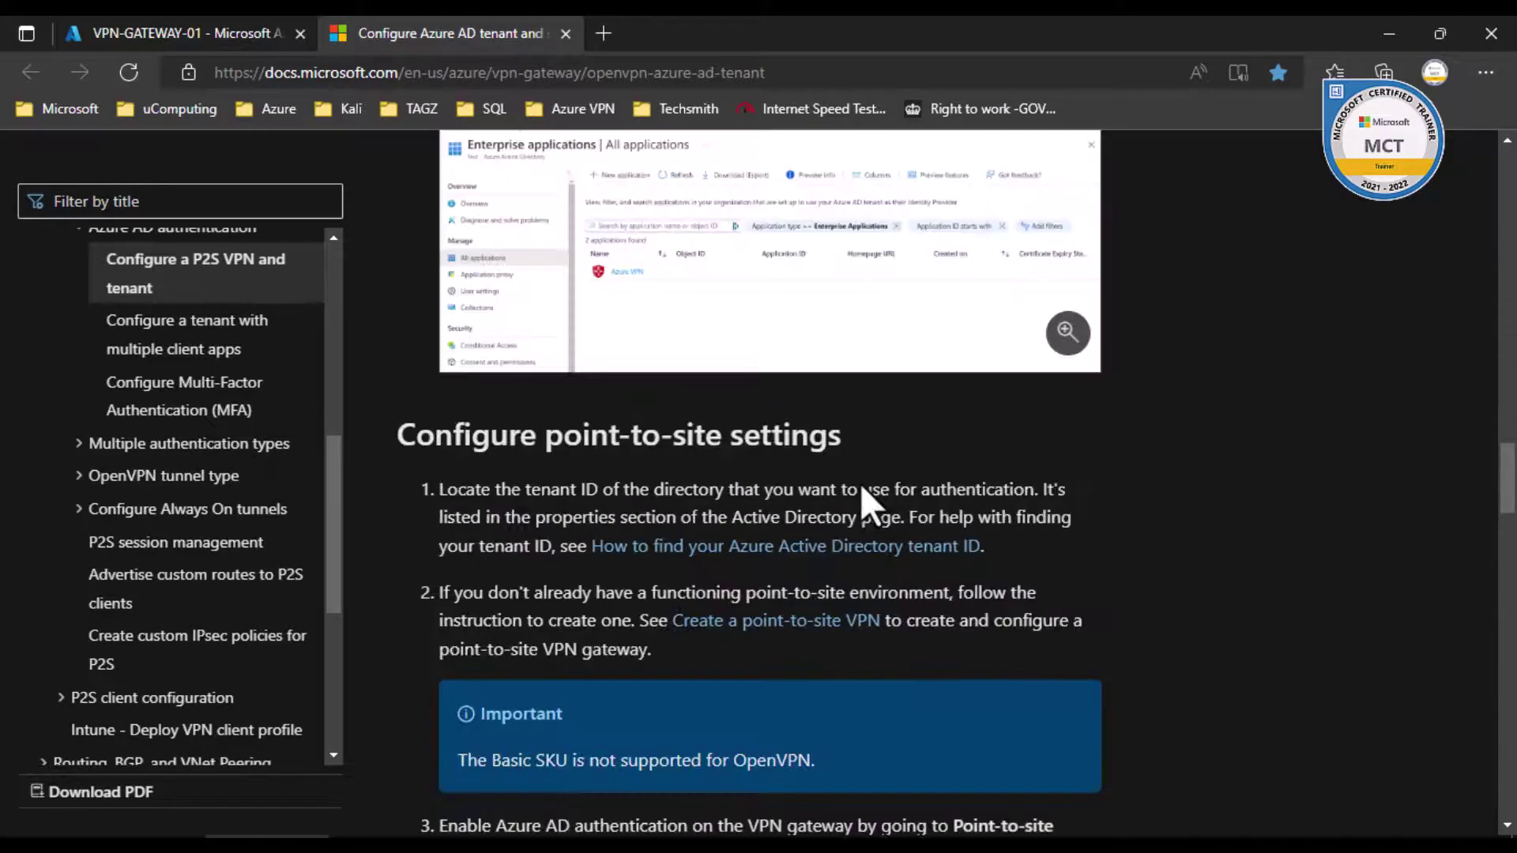
scroll(1008, 502, "down", 5)
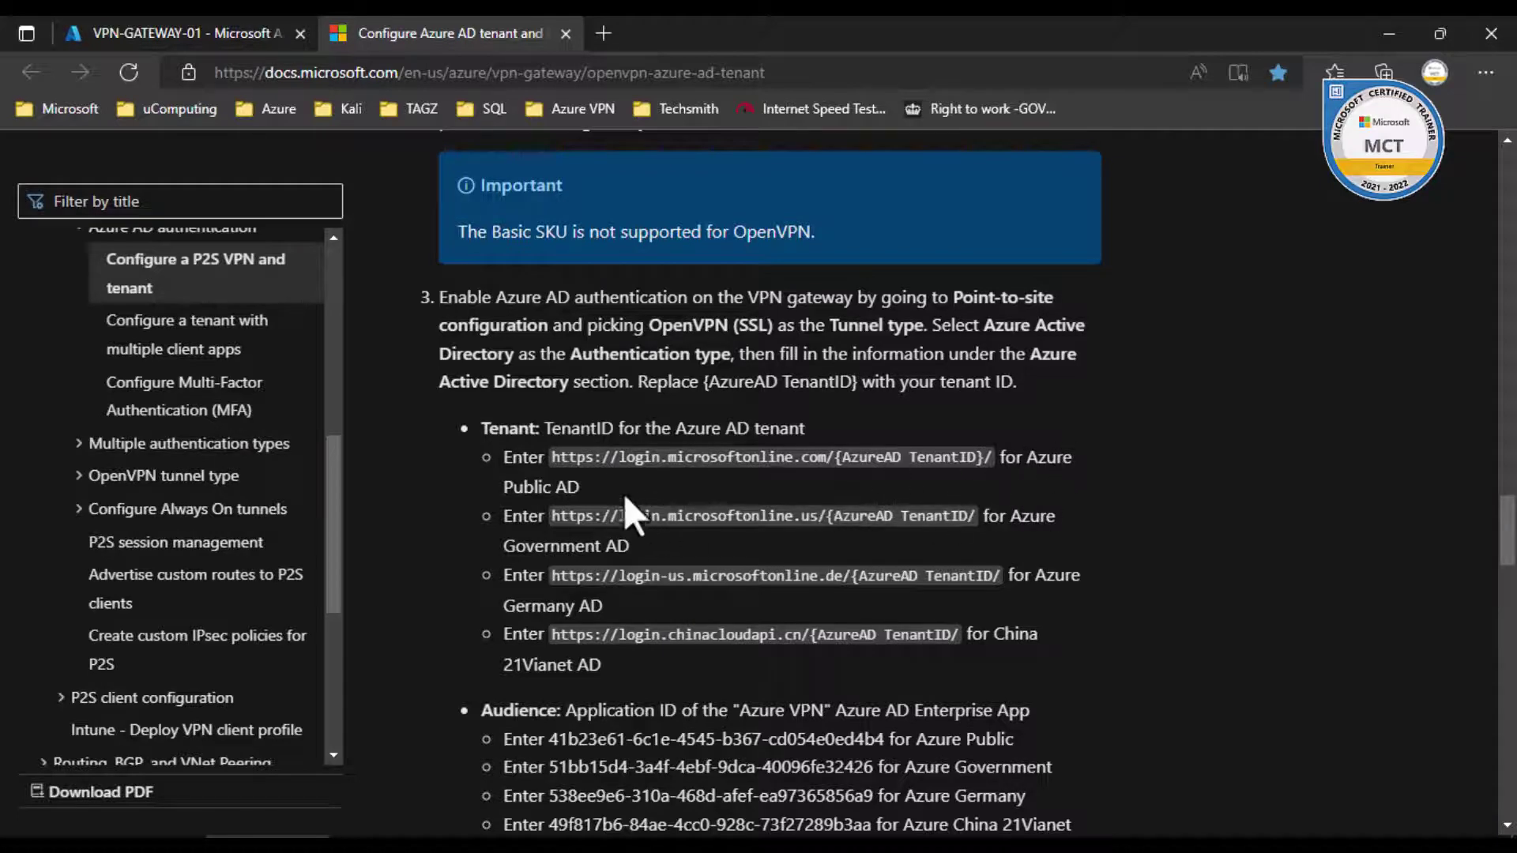
left_click_drag(552, 457, 838, 460)
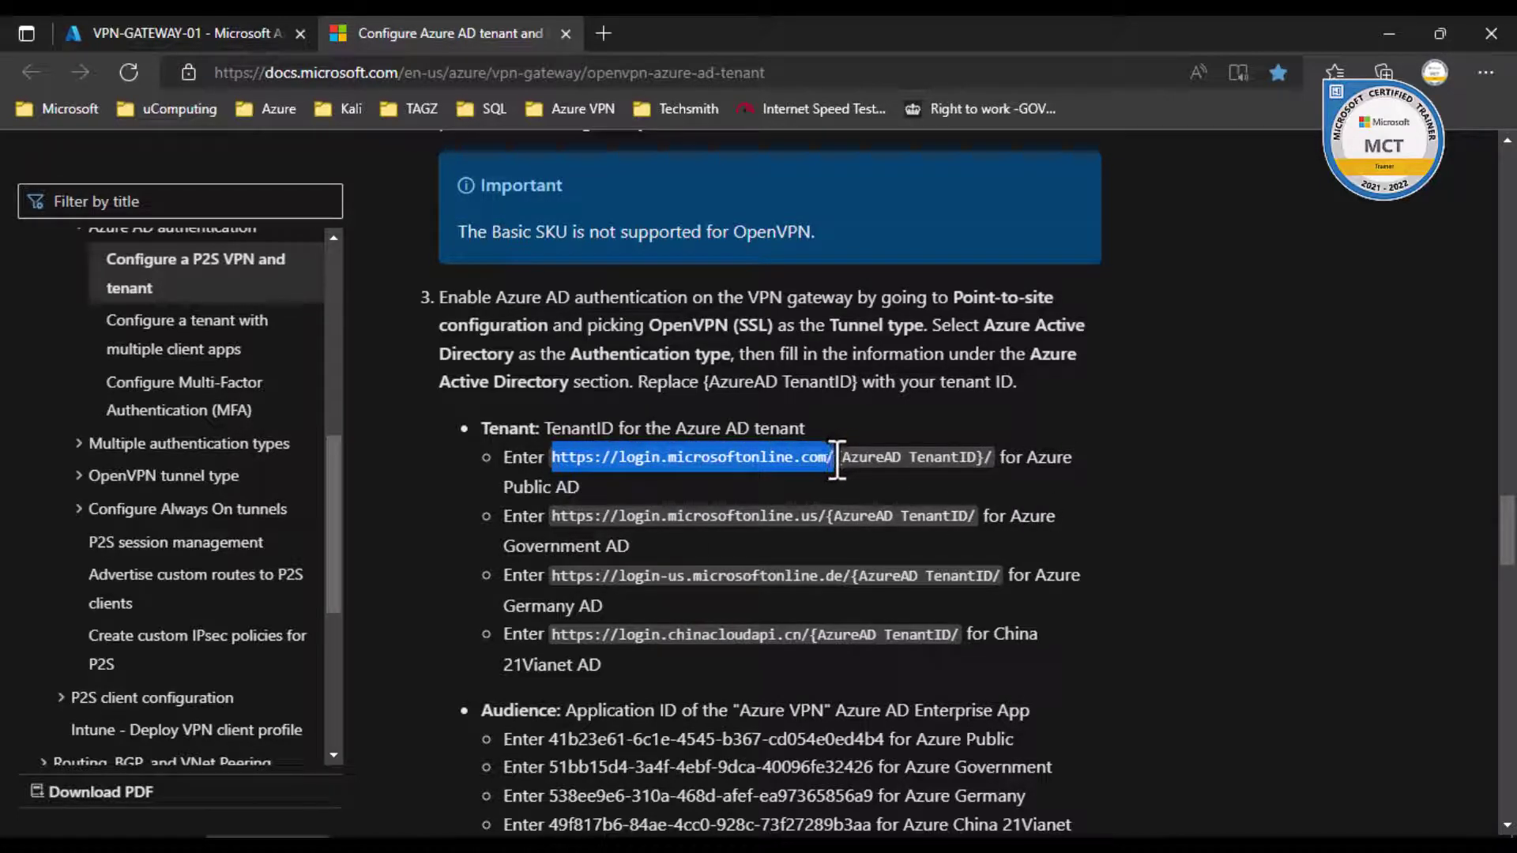
right_click(838, 460)
left_click(889, 329)
left_click(212, 30)
left_click(643, 510)
right_click(643, 508)
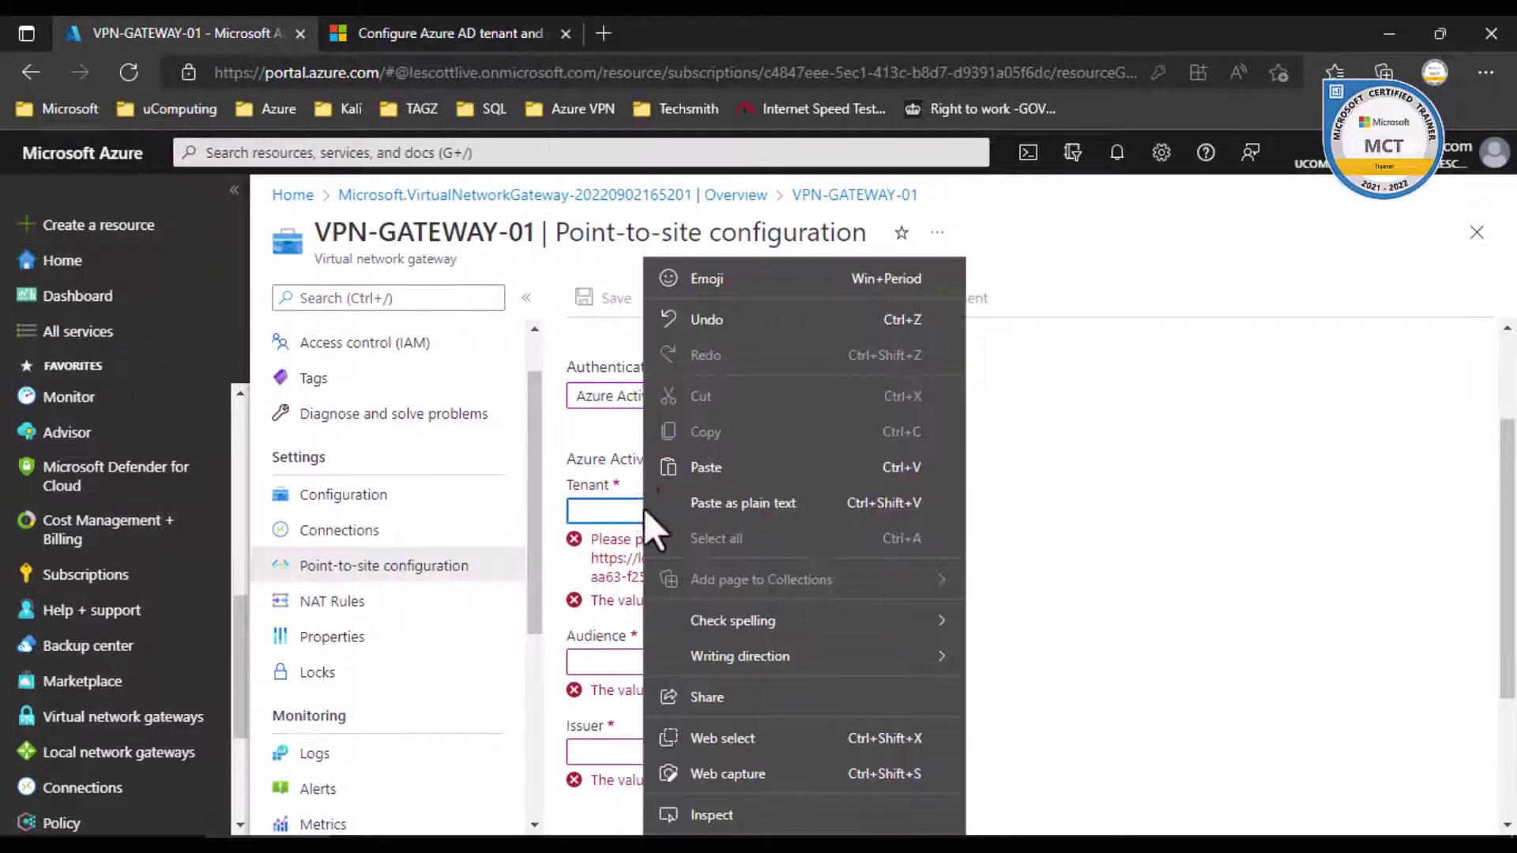
left_click(724, 473)
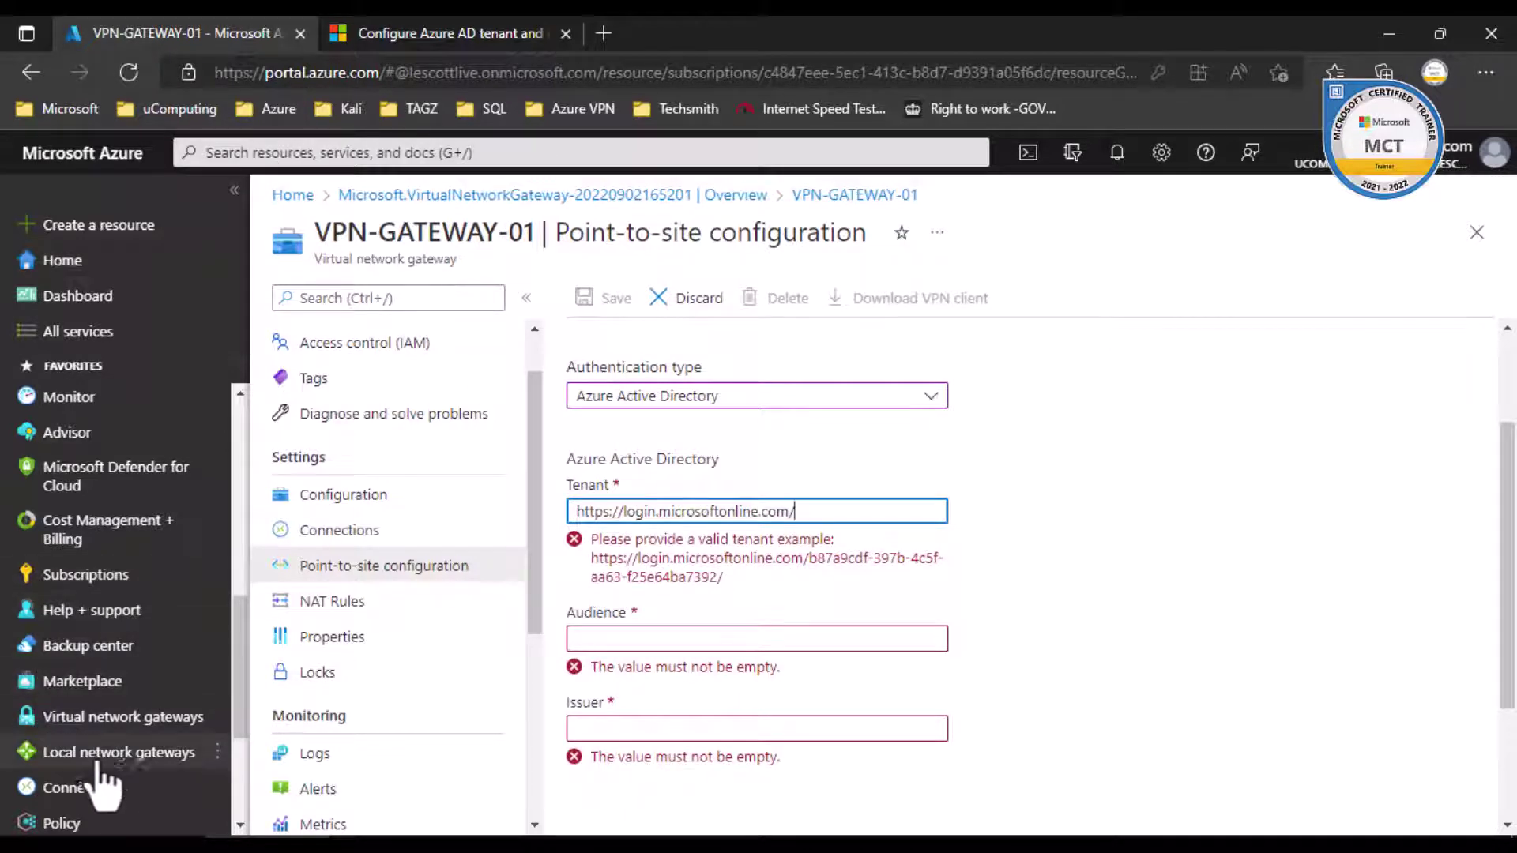
- Open Azure Active Directory in a new browser tab and copy the tenant ID from its overview
scroll(102, 610, "down", 3)
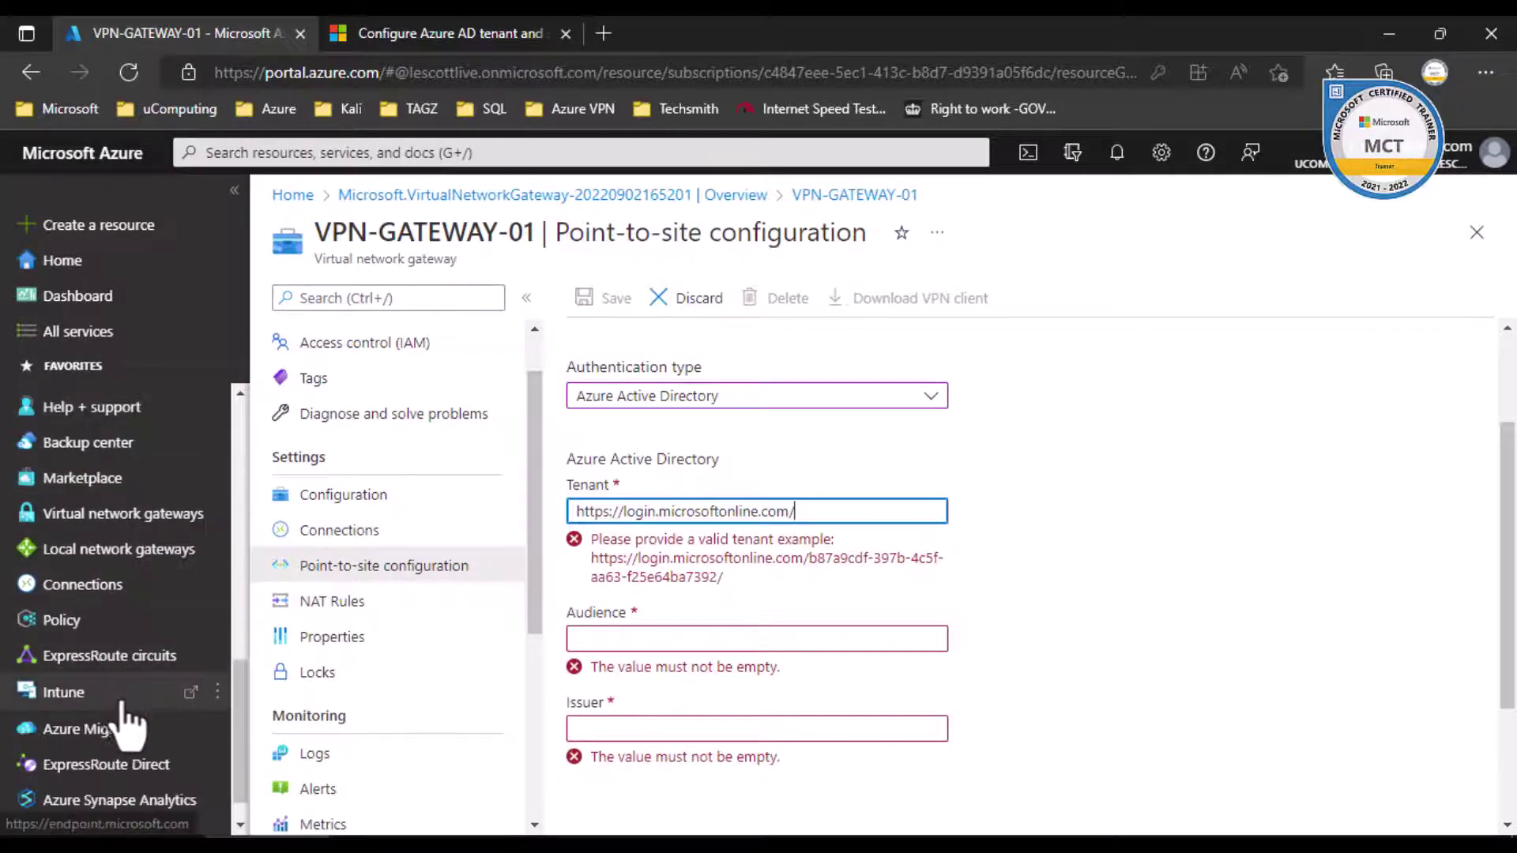
scroll(134, 553, "down", 1)
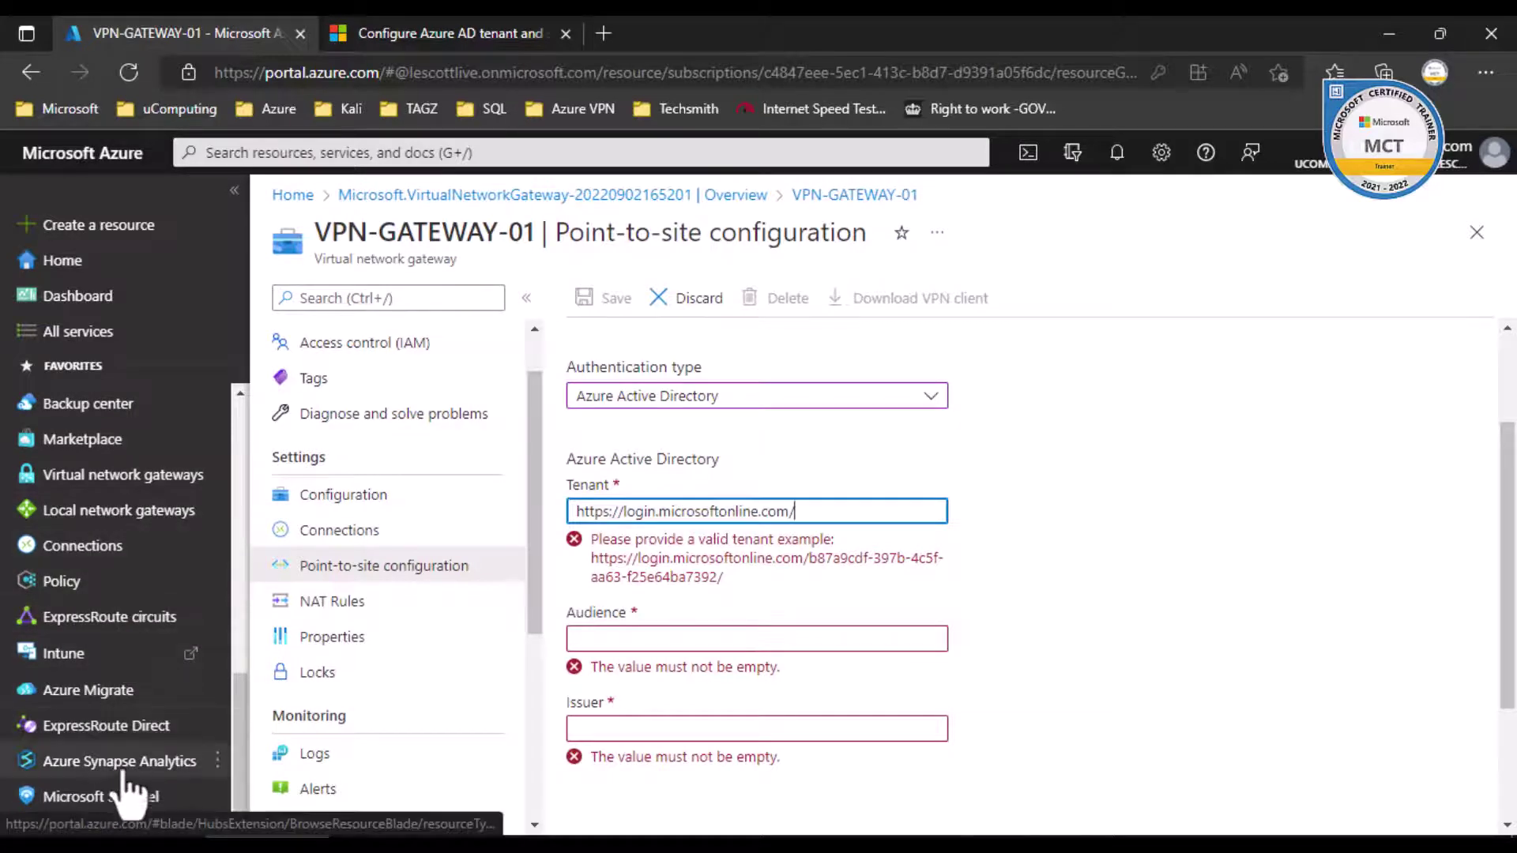
scroll(143, 643, "up", 5)
right_click(119, 479)
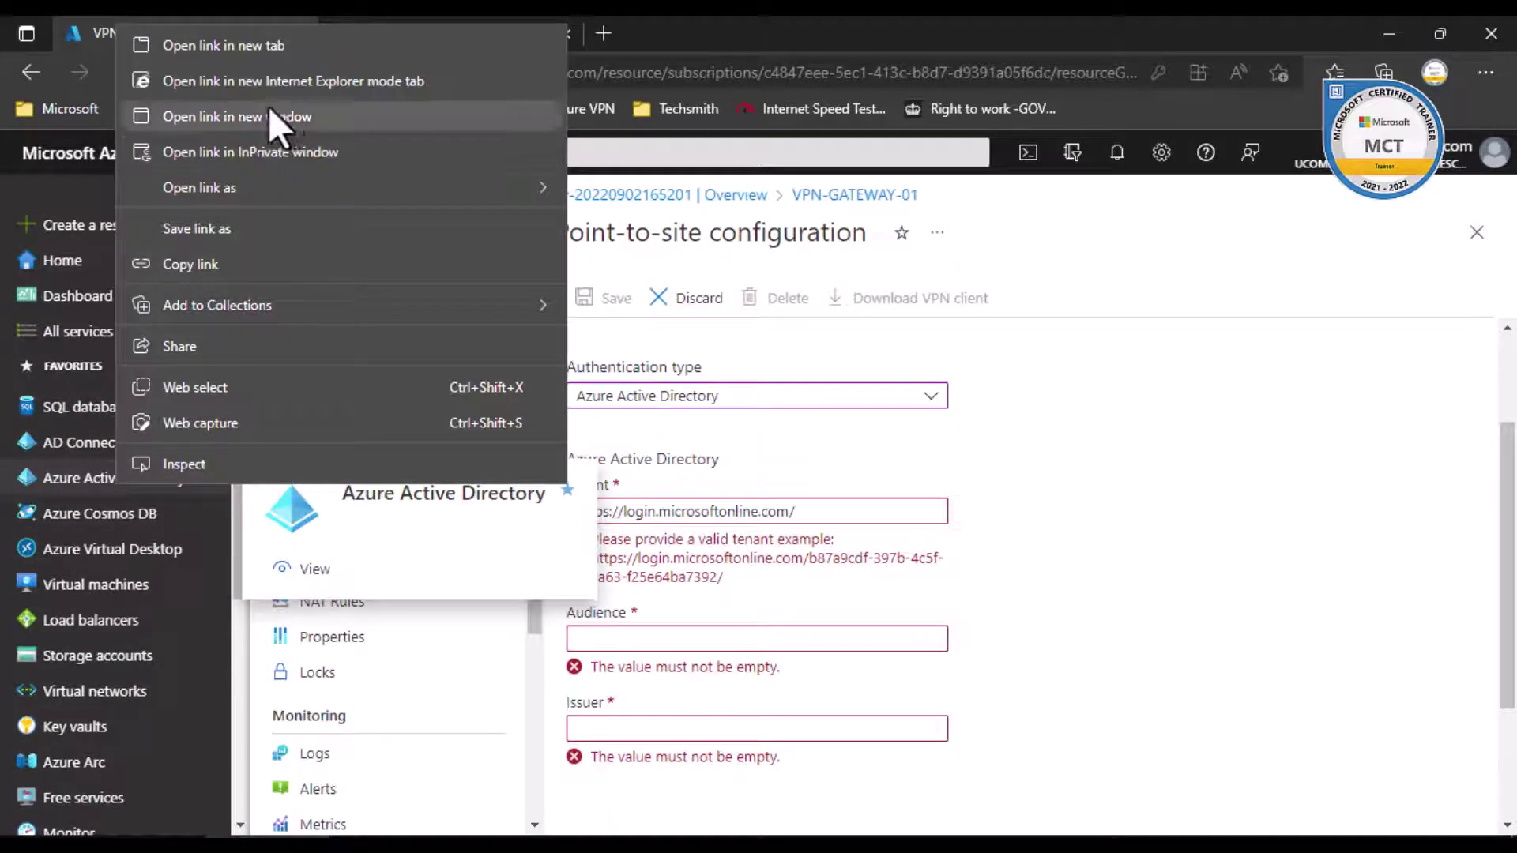
left_click(253, 49)
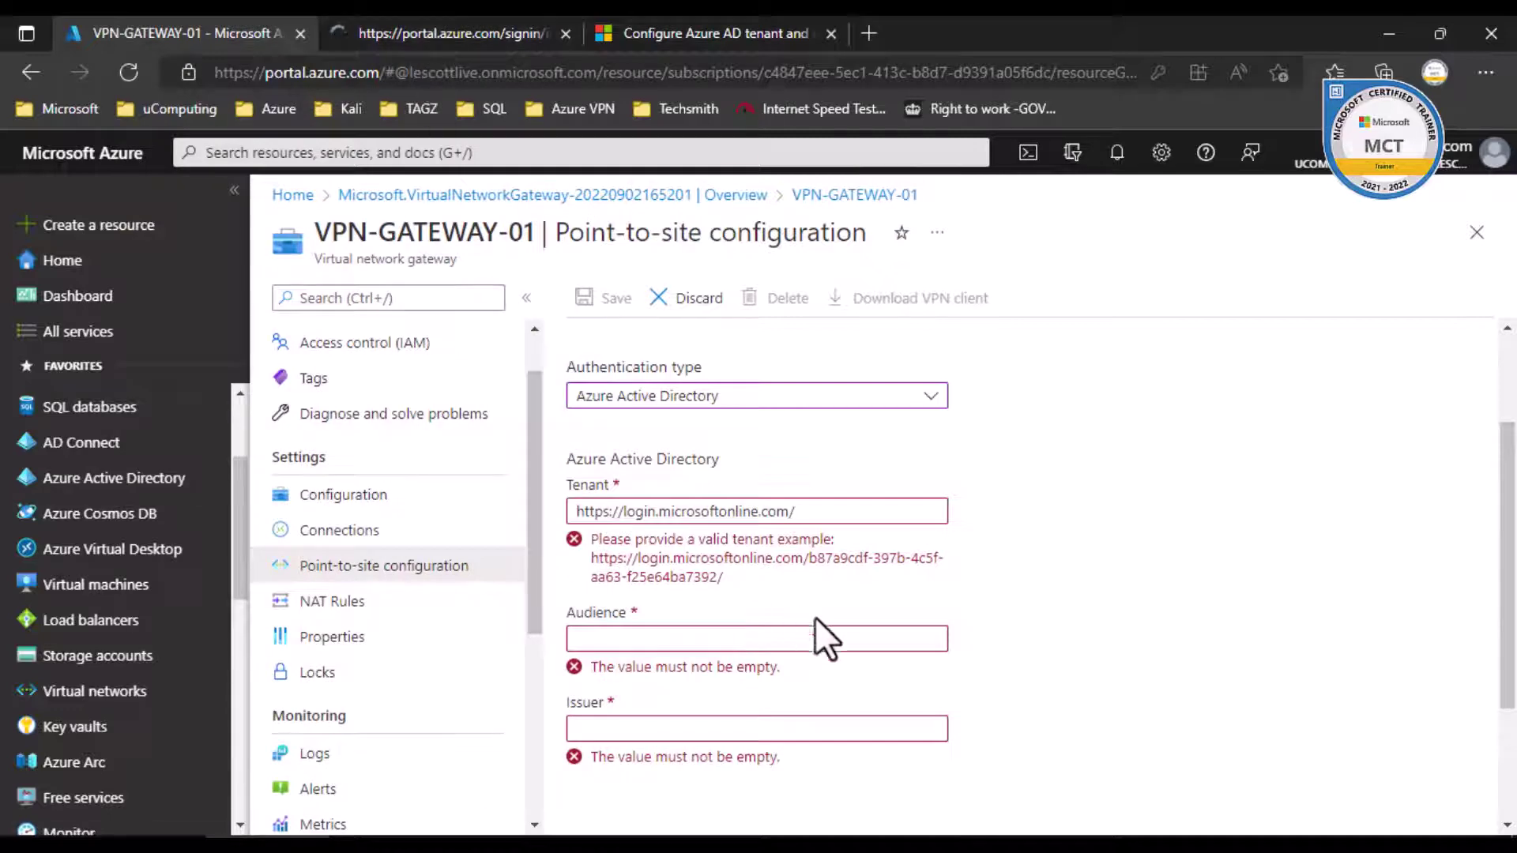
left_click(419, 30)
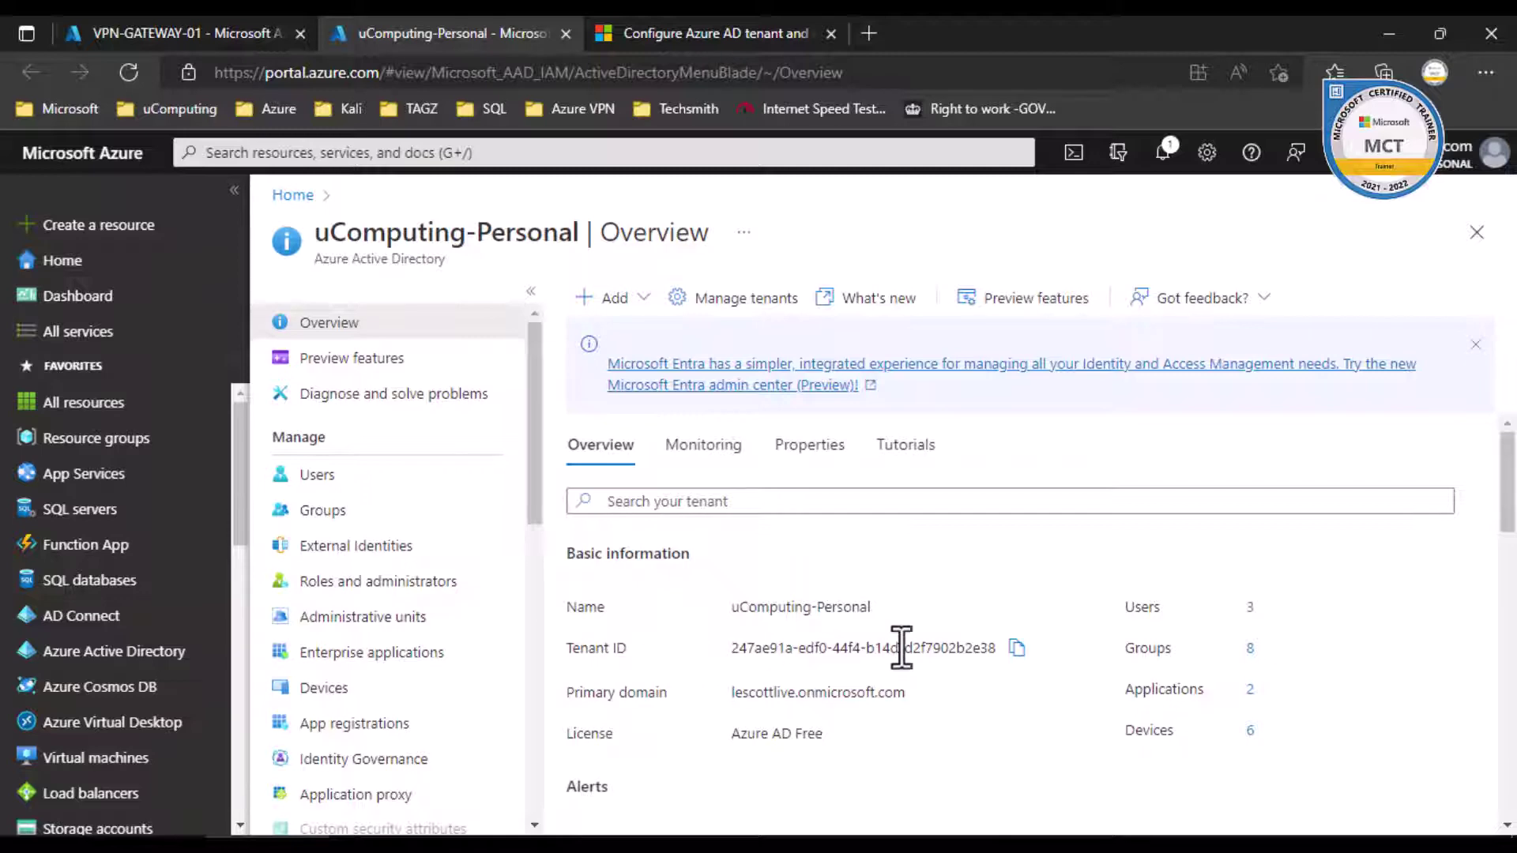
left_click(1017, 648)
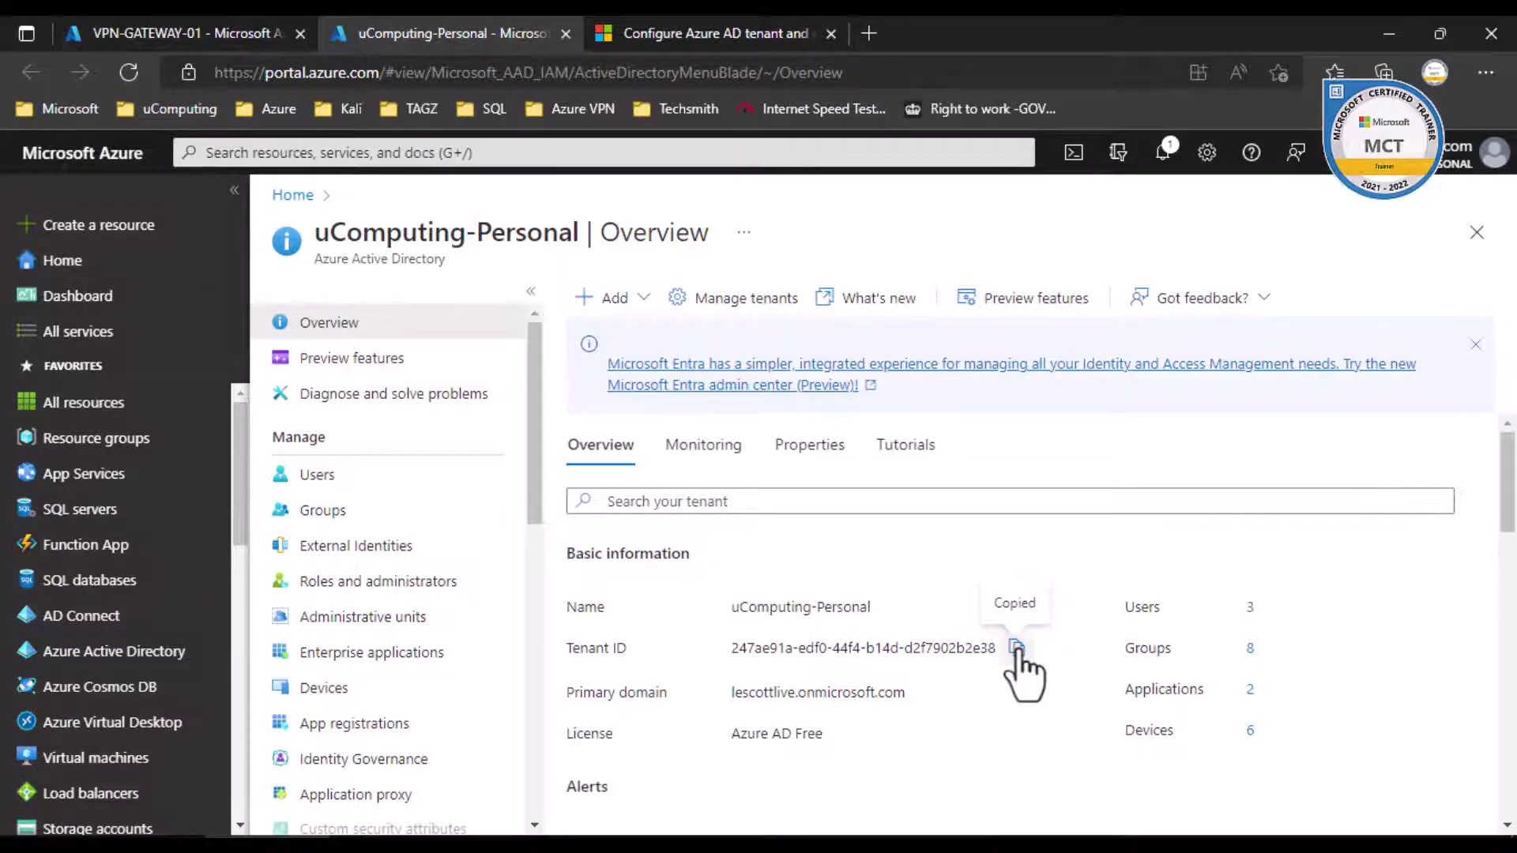
key("ctrl+shift+Tab")
right_click(838, 514)
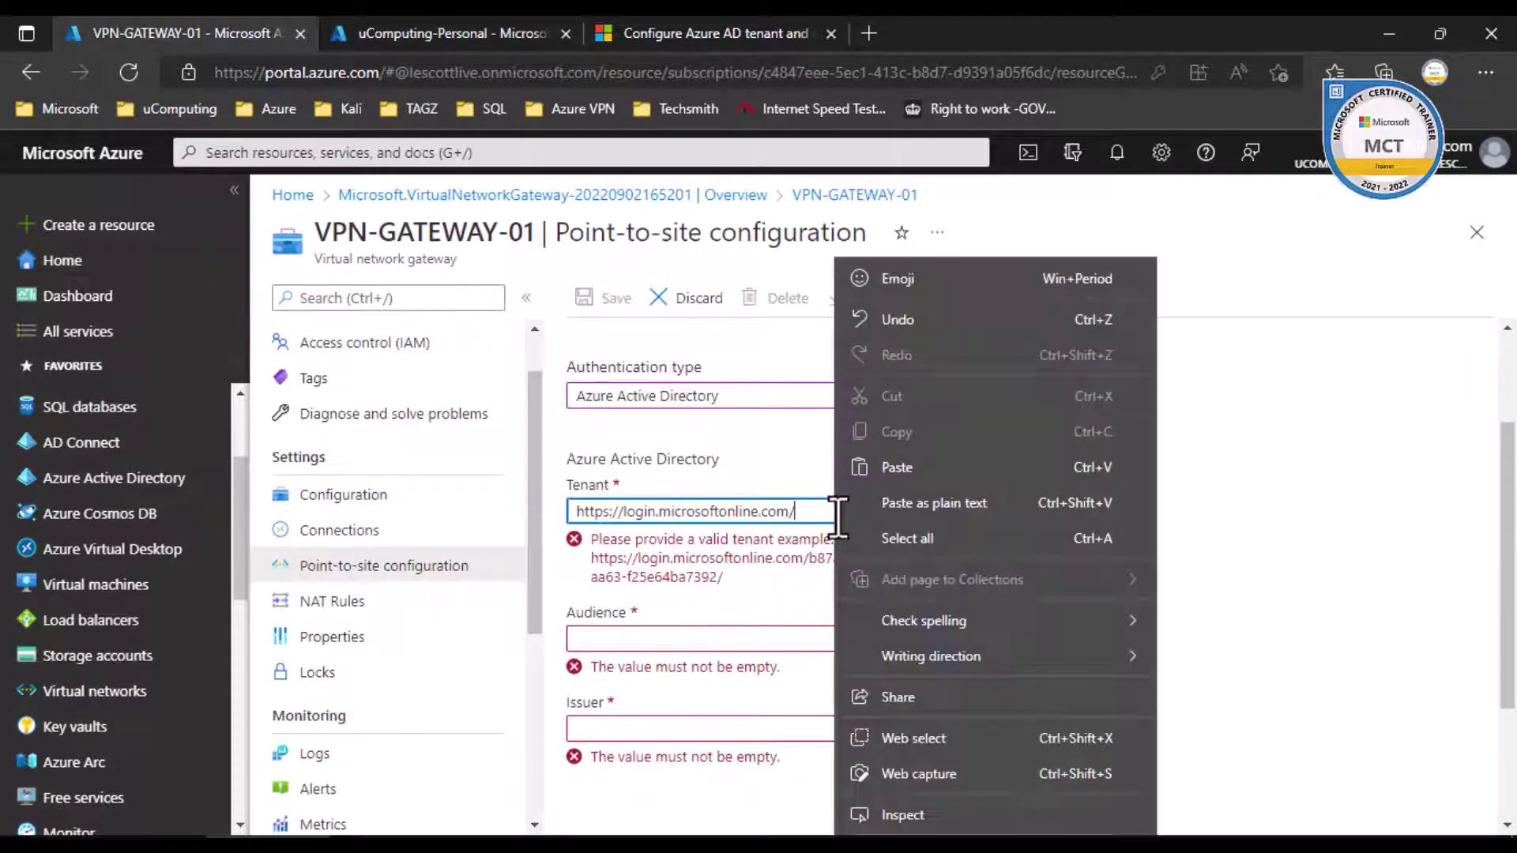
left_click(918, 463)
mouse_move(539, 506)
left_mouse_down()
mouse_move(1008, 507)
mouse_move(537, 506)
left_mouse_up()
left_click(1305, 551)
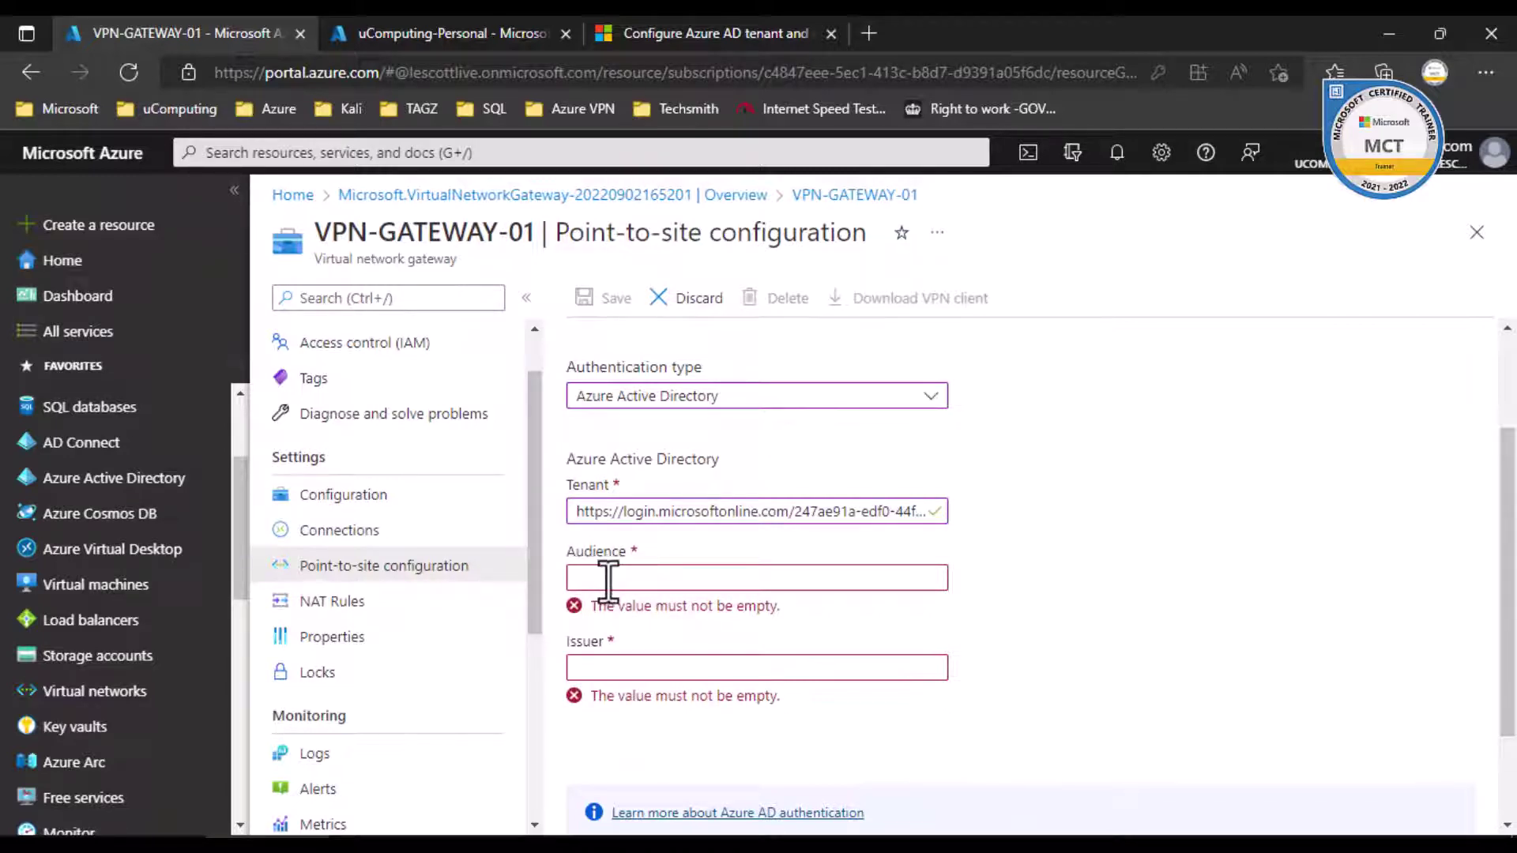
- Copy the Azure Public application ID 41b23e61-6c1e-4545-b367-cd054e0ed4b4 from the documentation into the gateway's Audience field
left_click(723, 31)
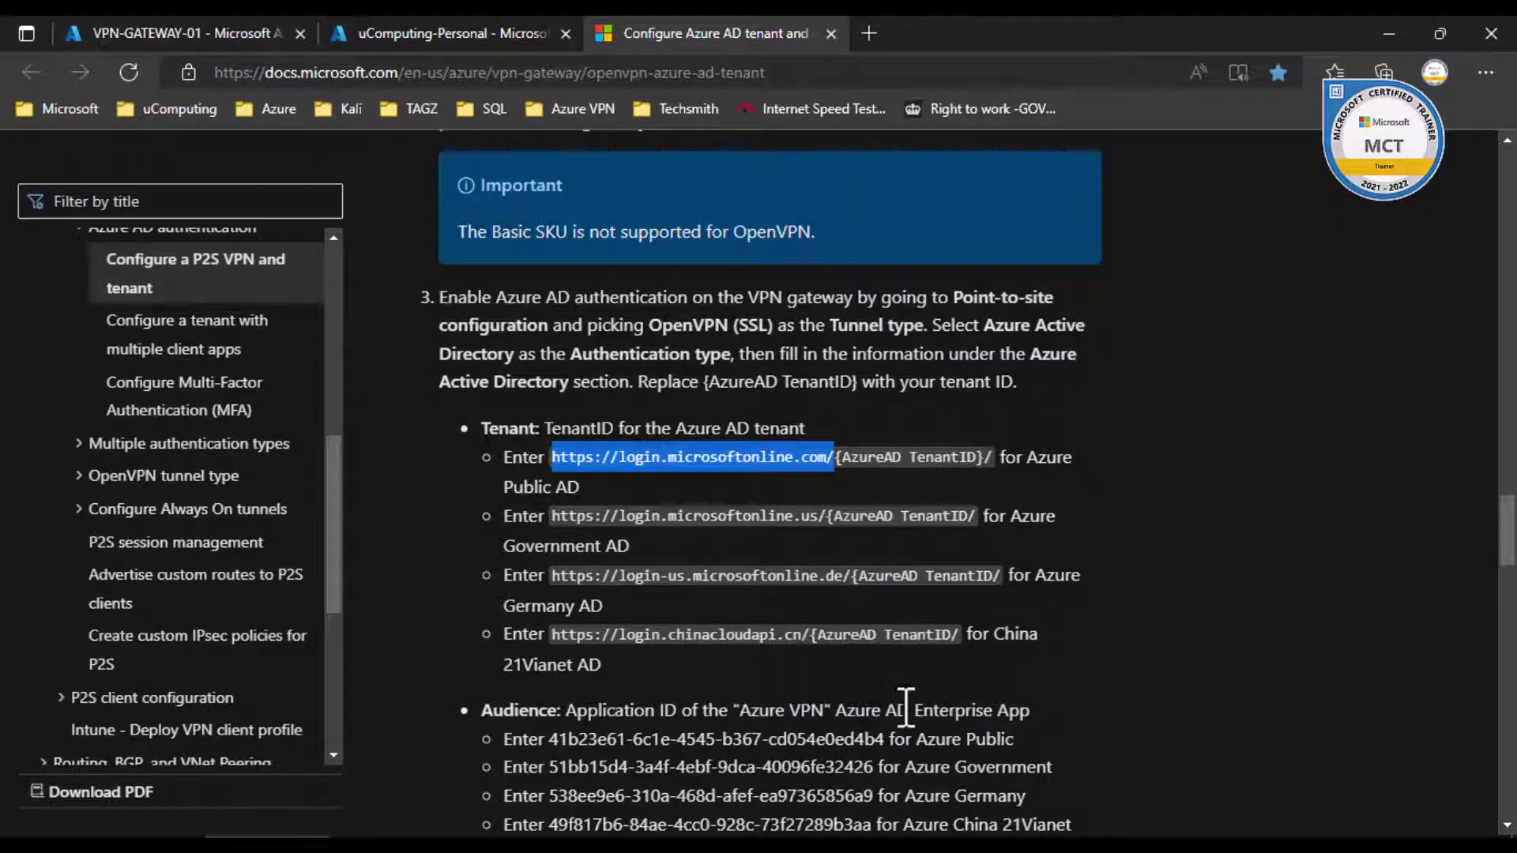
scroll(905, 707, "down", 2)
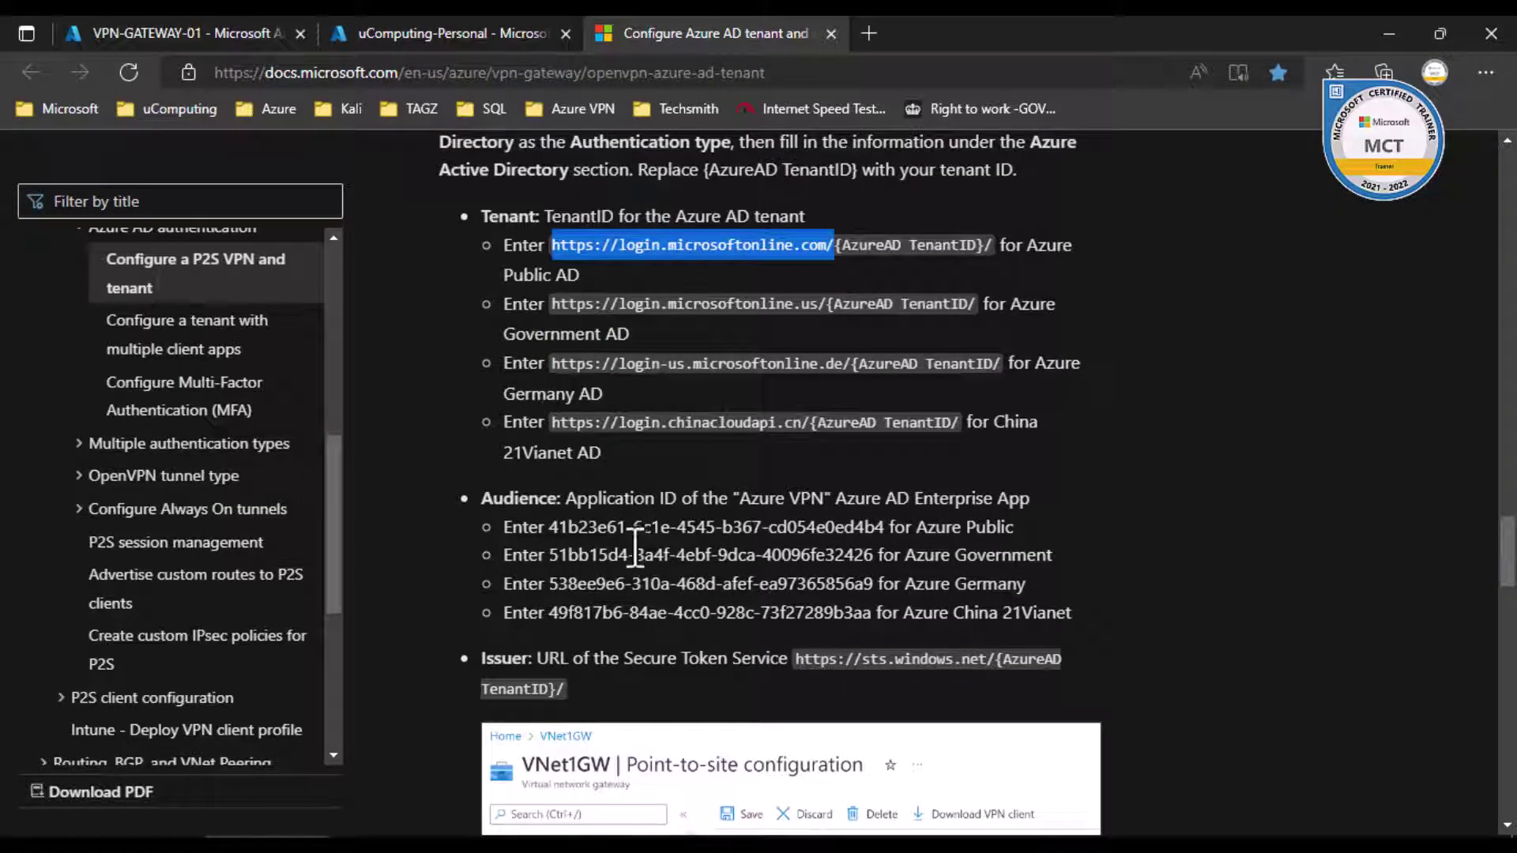
left_click_drag(550, 527, 885, 531)
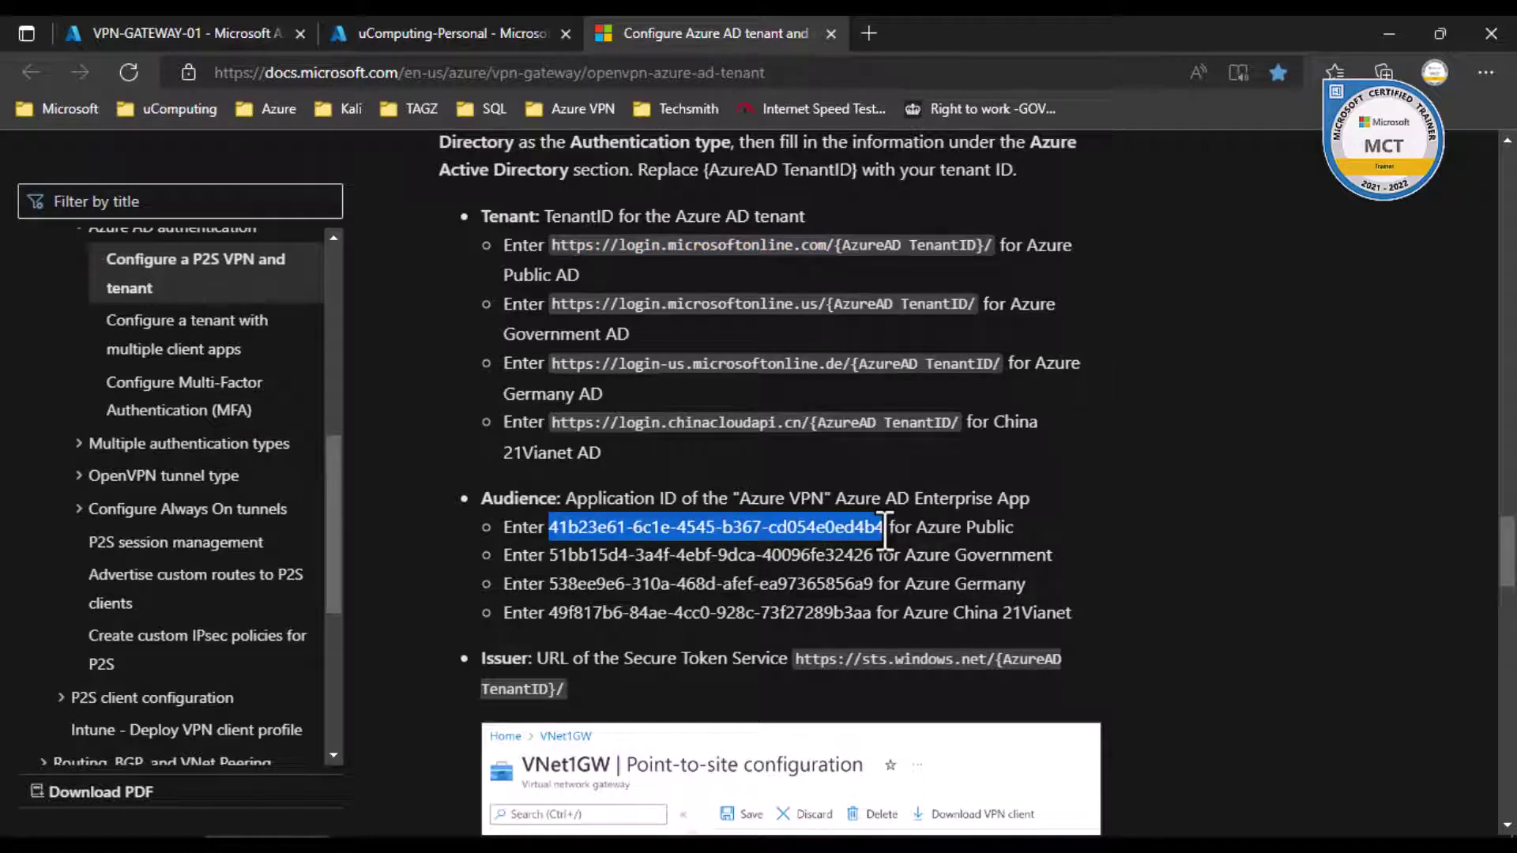
right_click(853, 527)
left_click(932, 338)
key("ctrl+Tab")
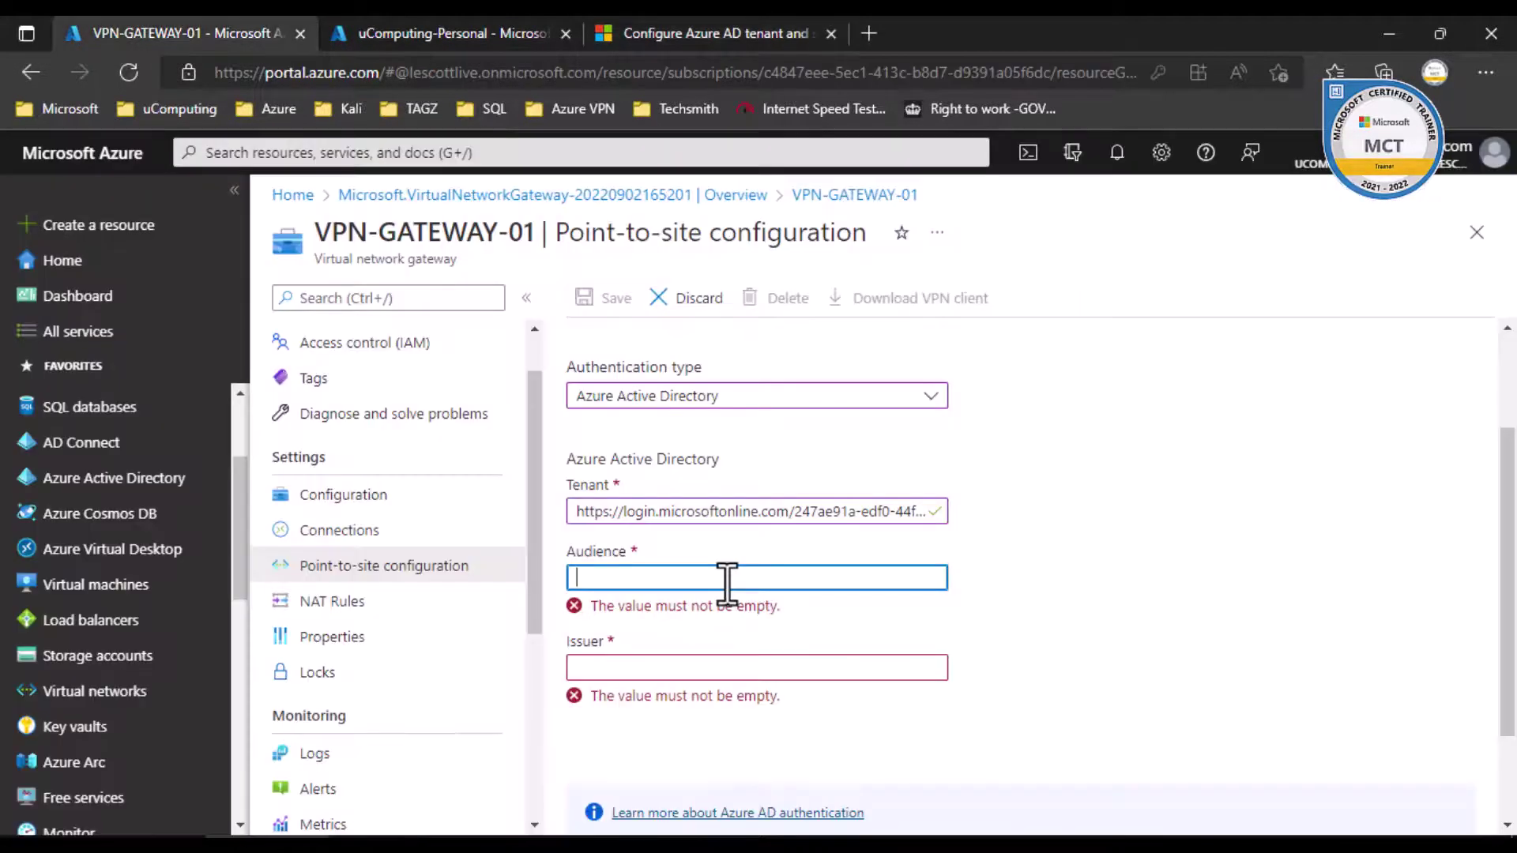
right_click(727, 585)
left_click(809, 464)
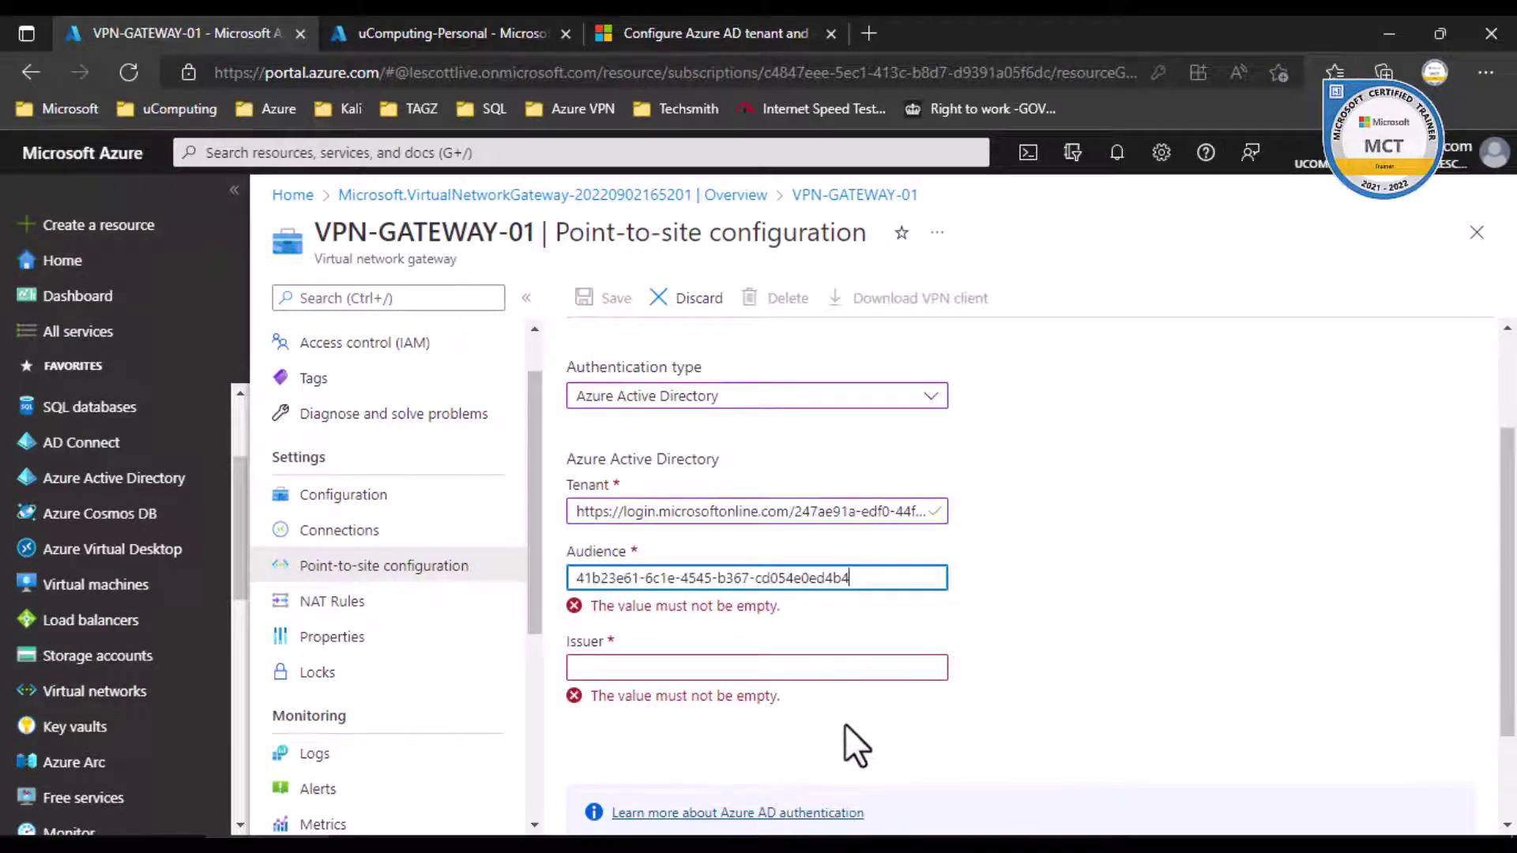
left_click(626, 645)
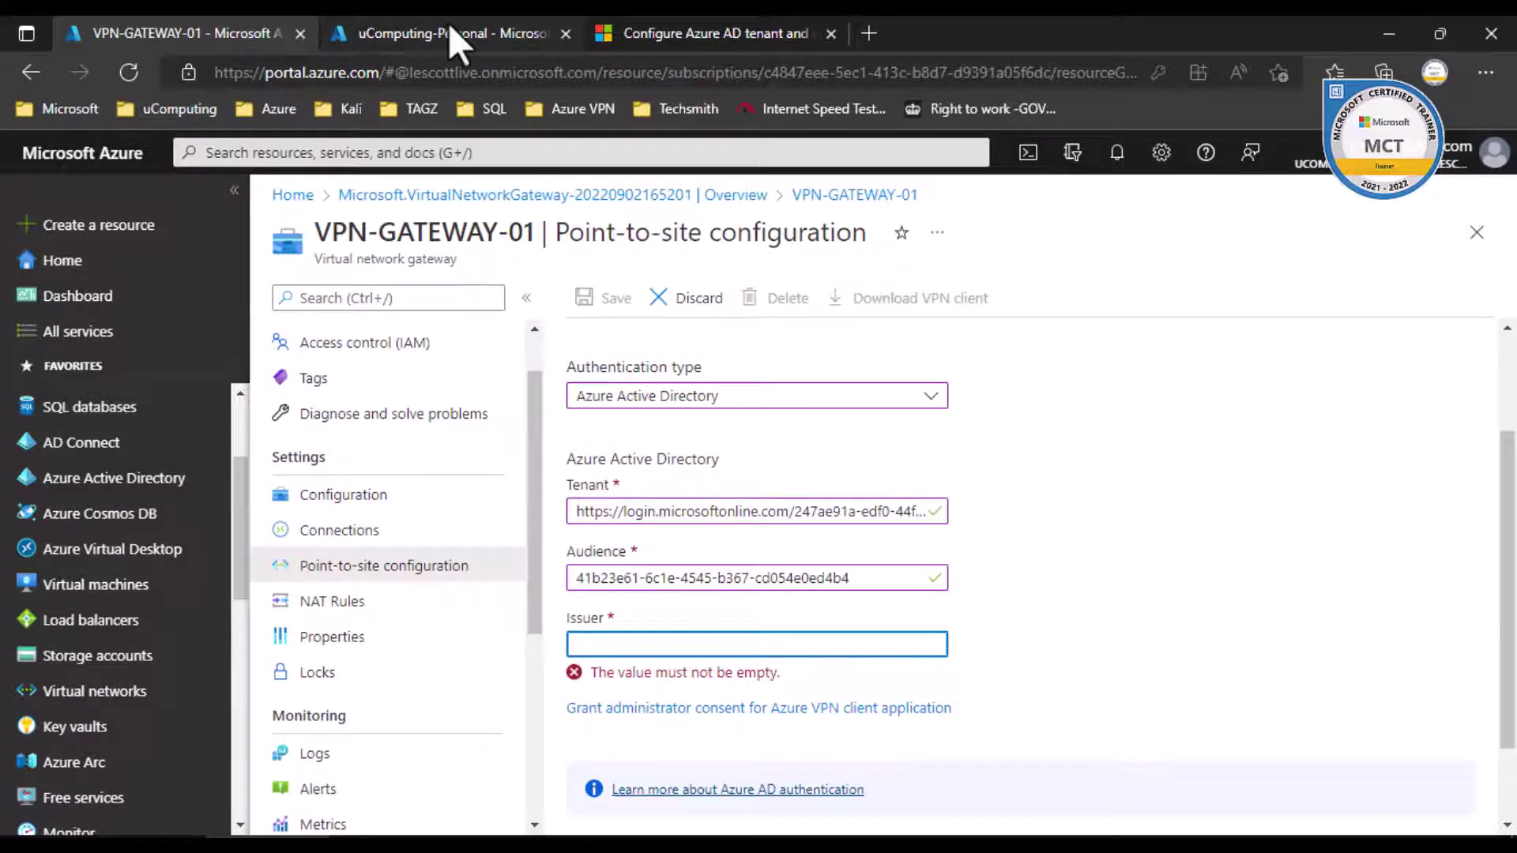
left_click(696, 28)
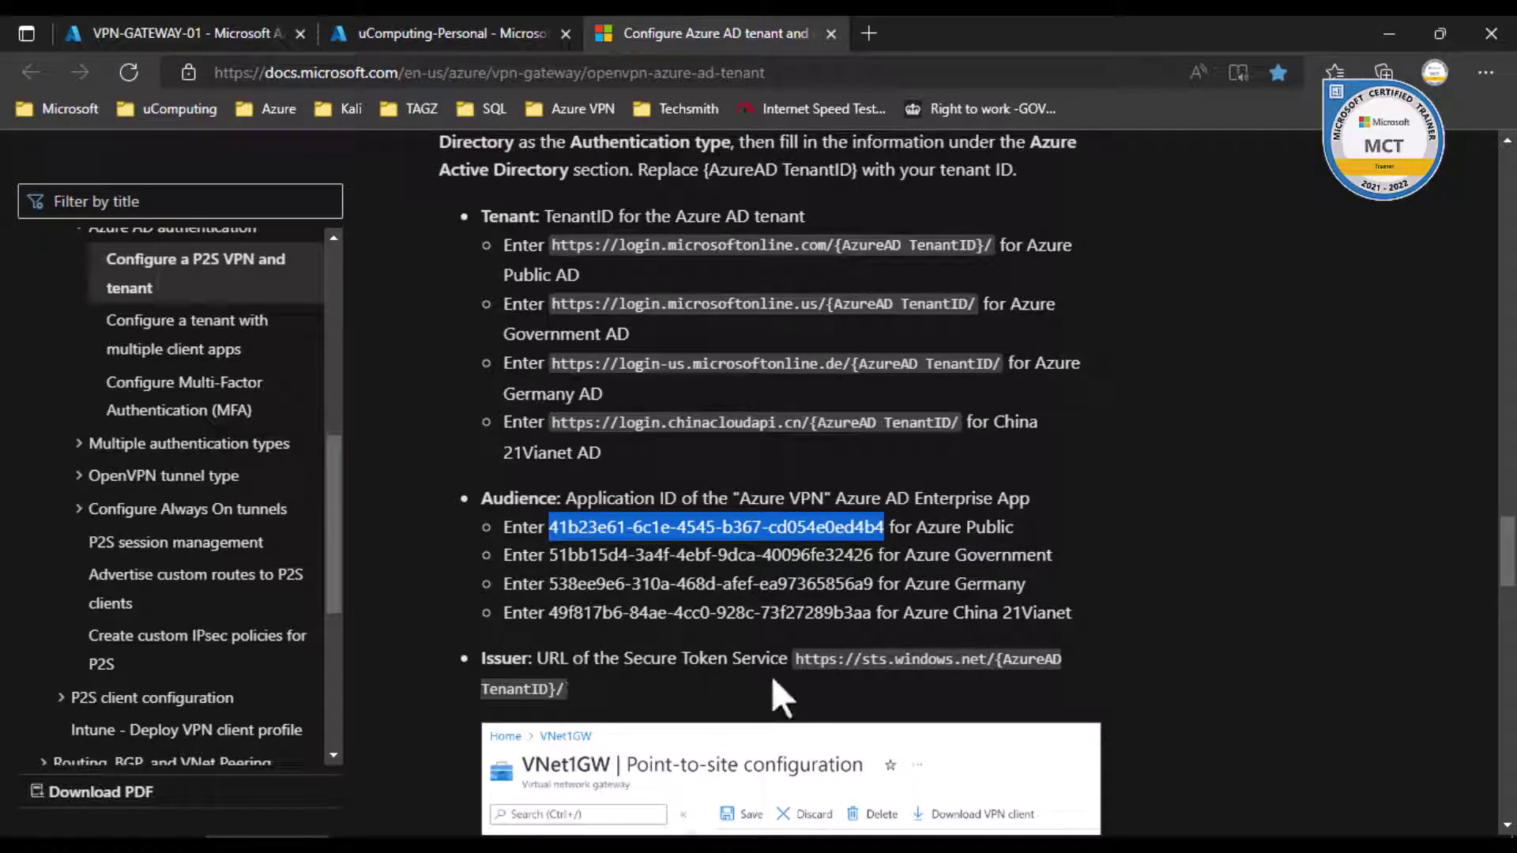
left_click_drag(796, 661, 996, 662)
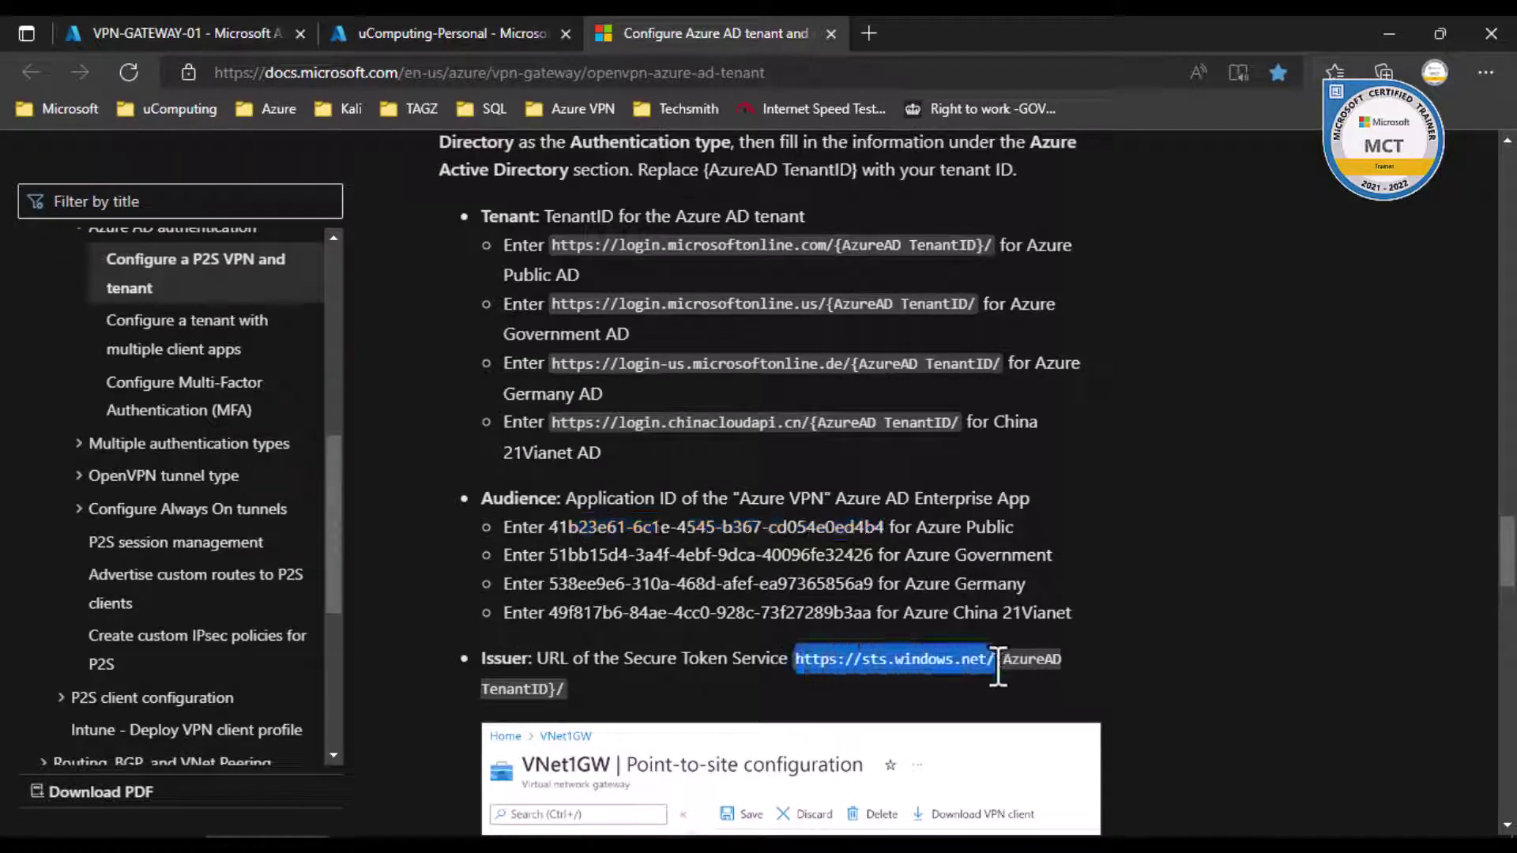
right_click(946, 661)
left_click(1080, 154)
left_click(228, 34)
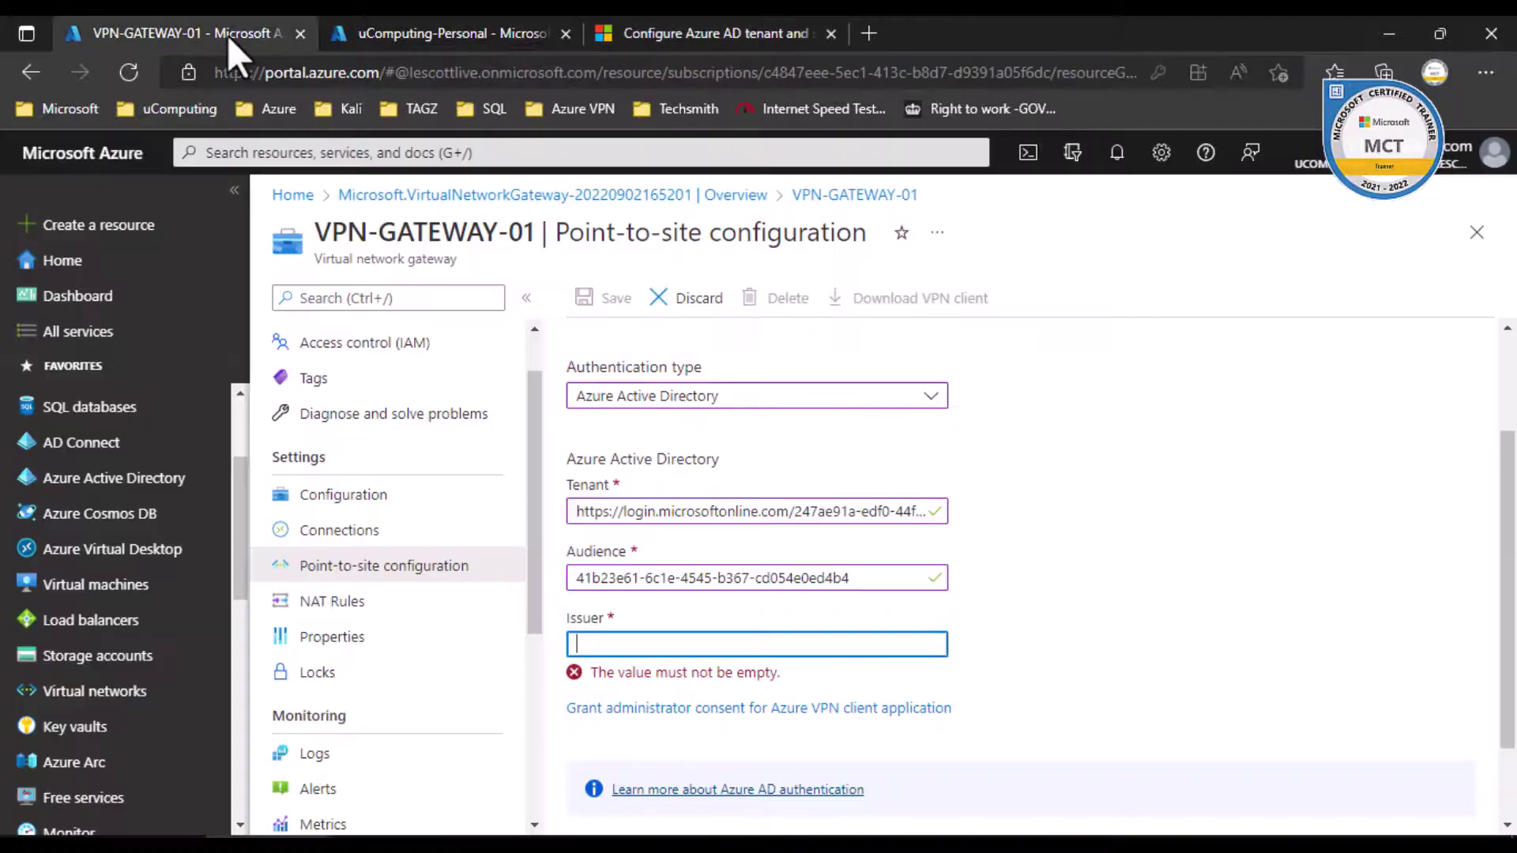
right_click(671, 646)
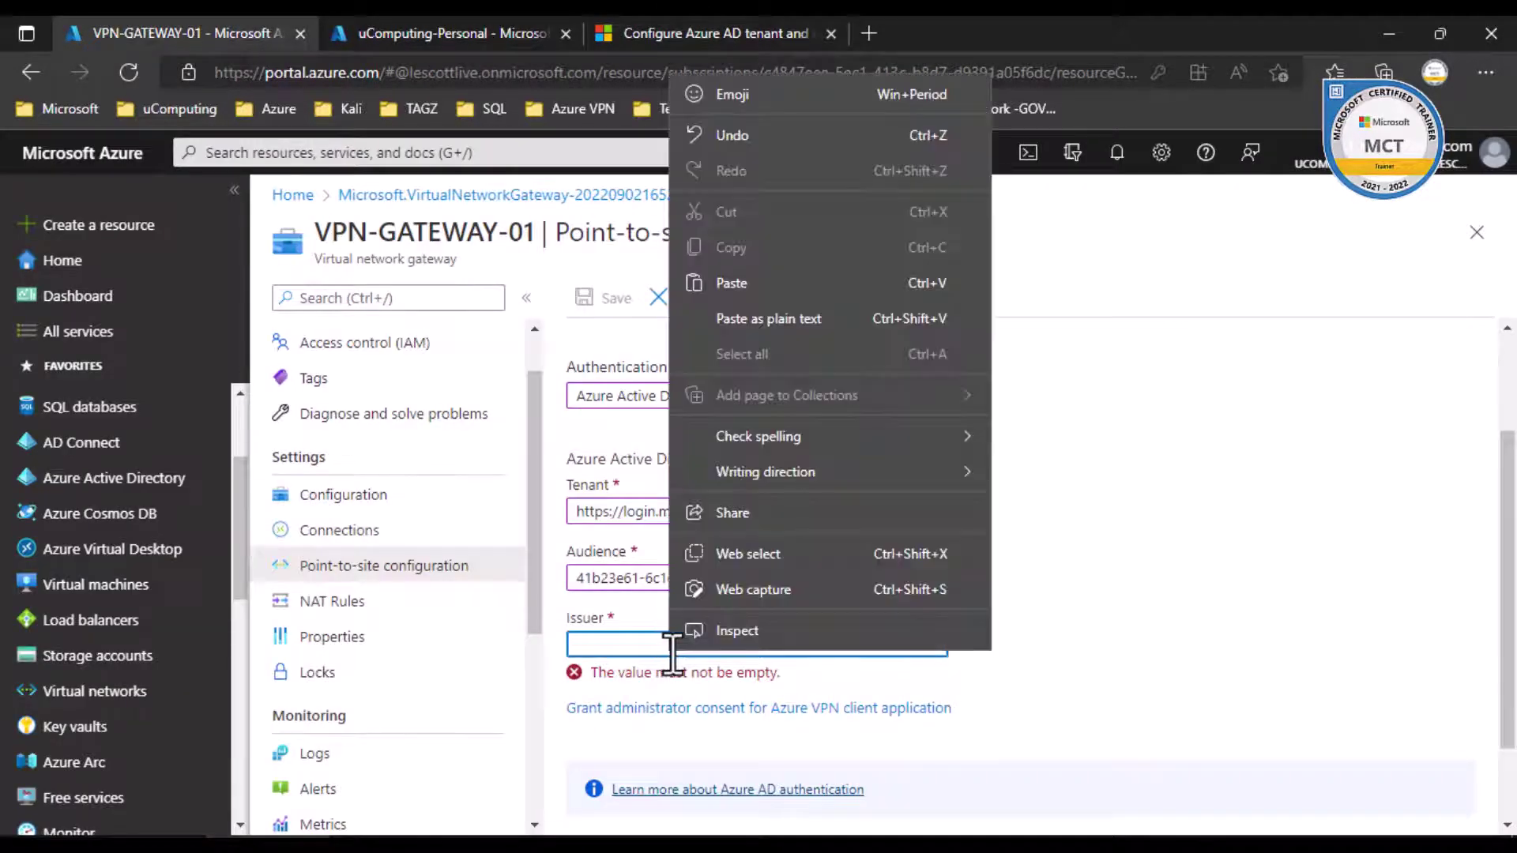
left_click(766, 284)
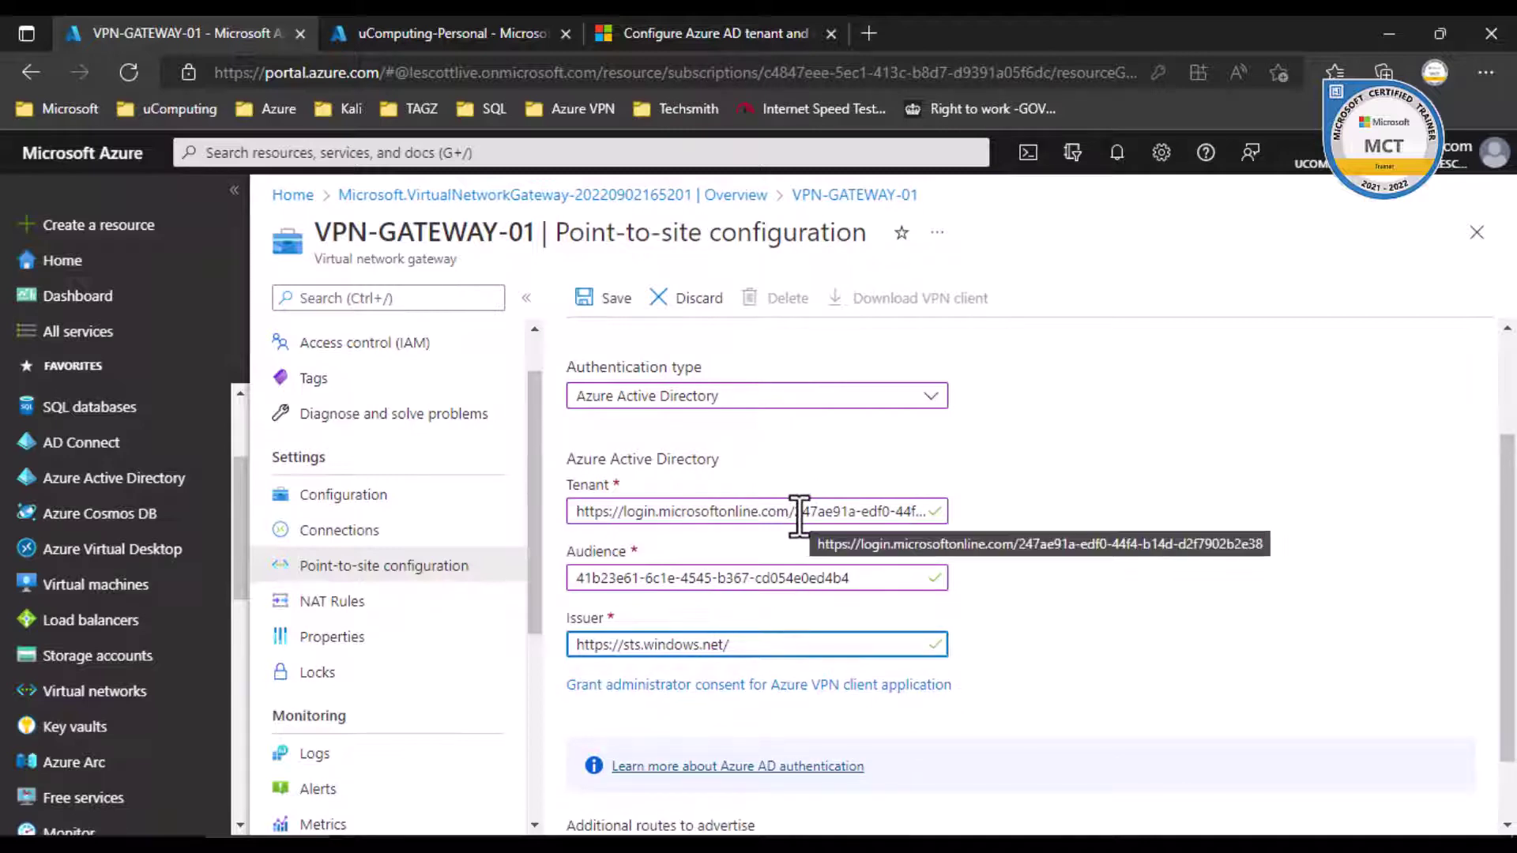
left_click_drag(796, 511, 966, 508)
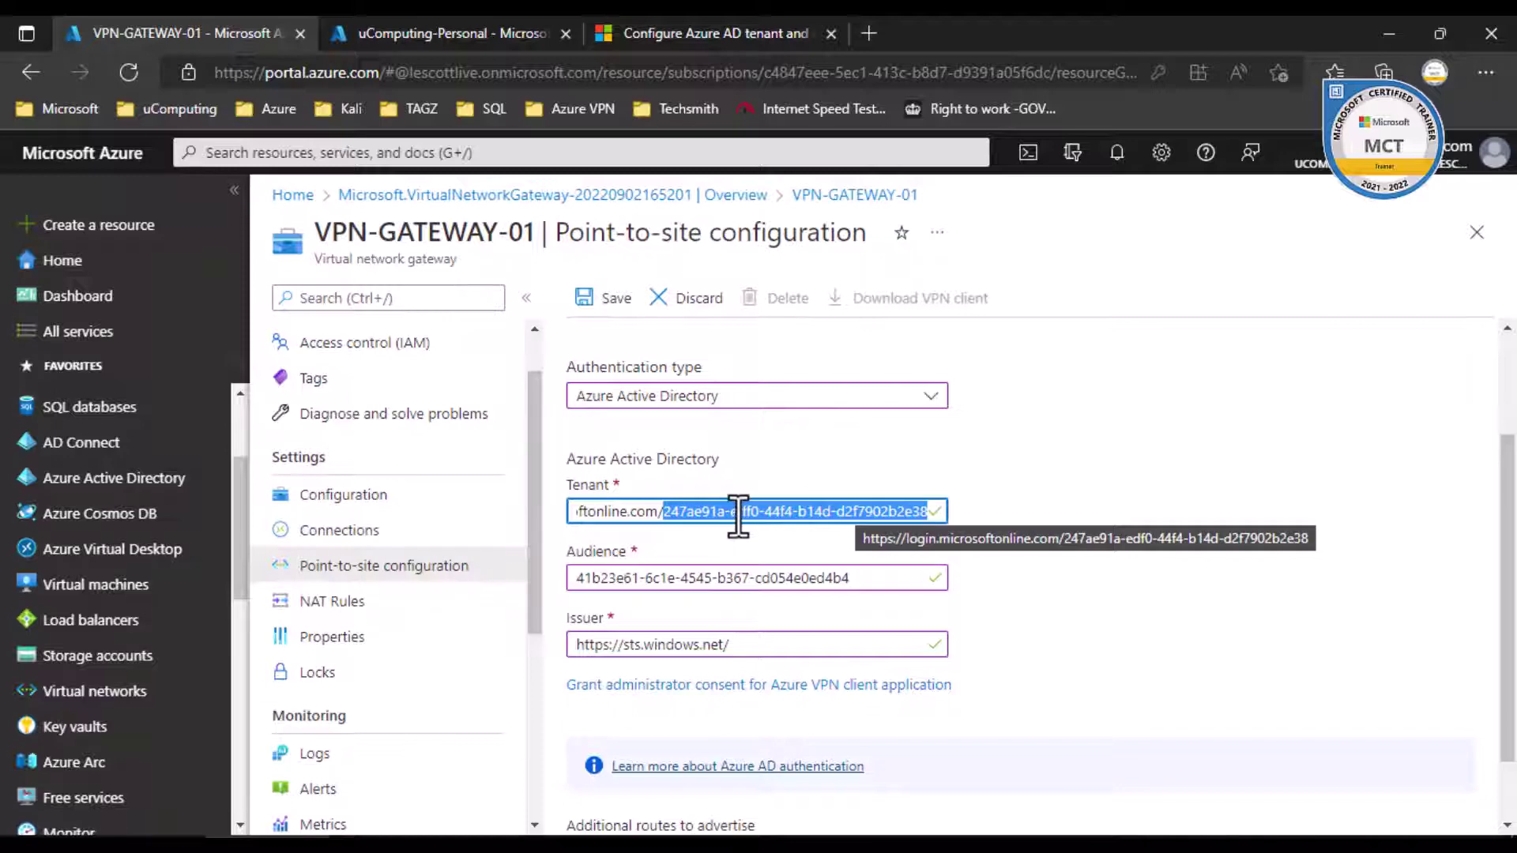
right_click(799, 511)
left_click(908, 217)
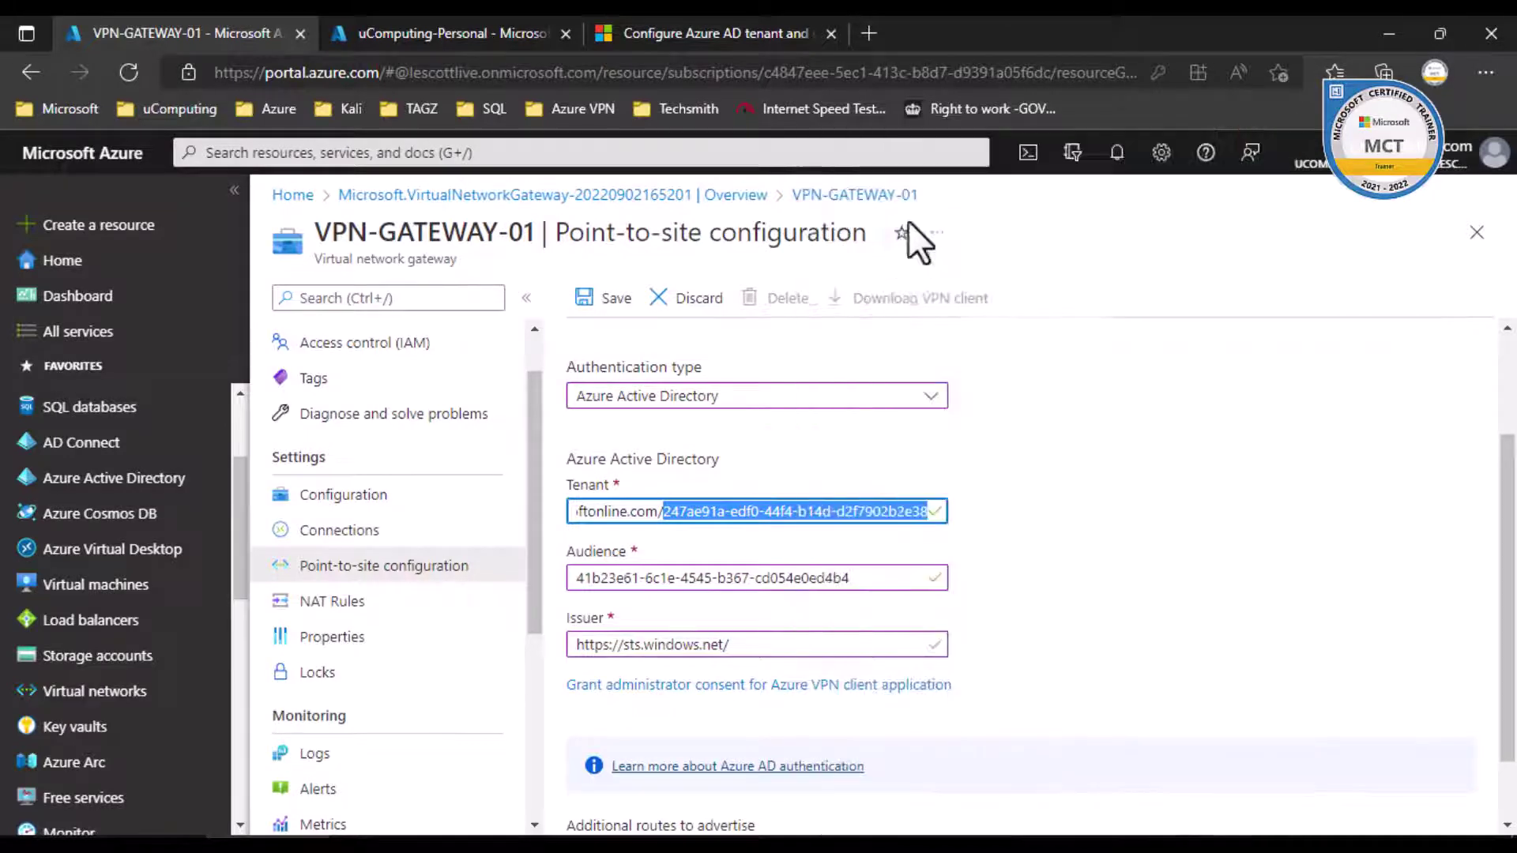
left_click(785, 644)
right_click(785, 644)
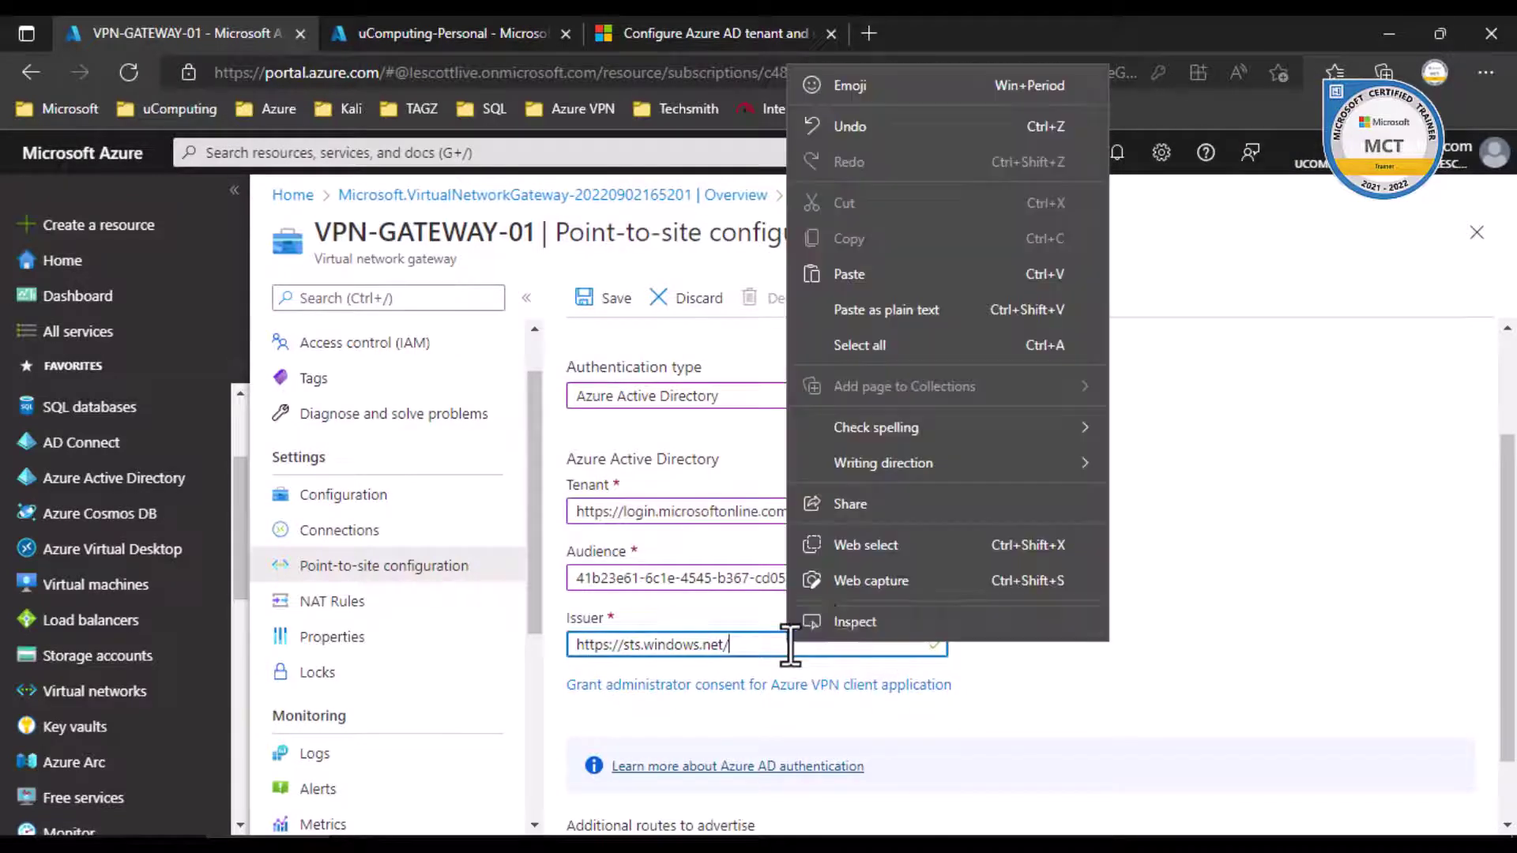
left_click(877, 277)
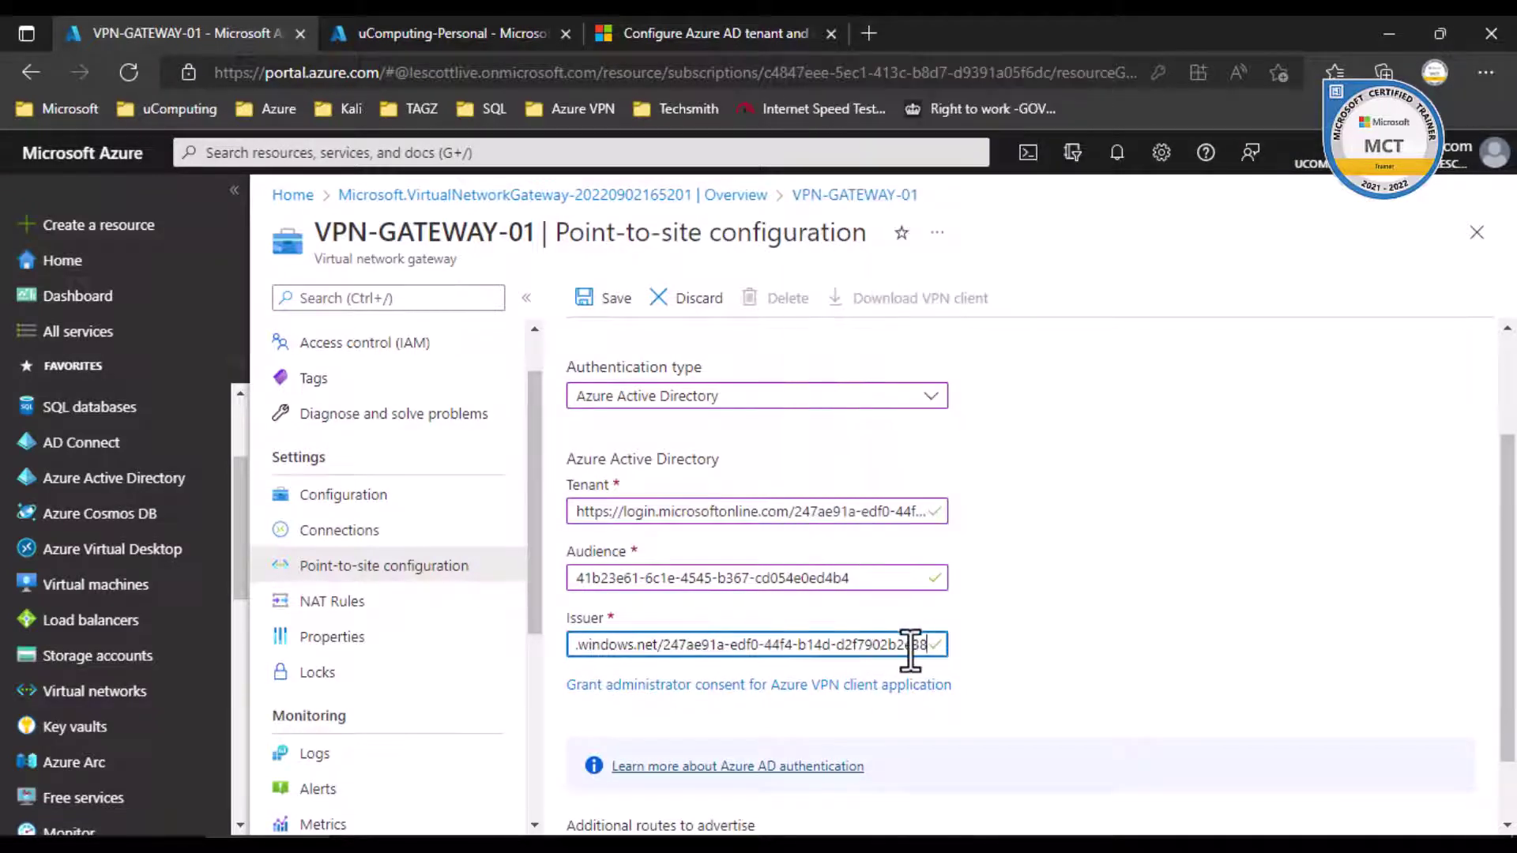
left_click_drag(908, 644, 524, 650)
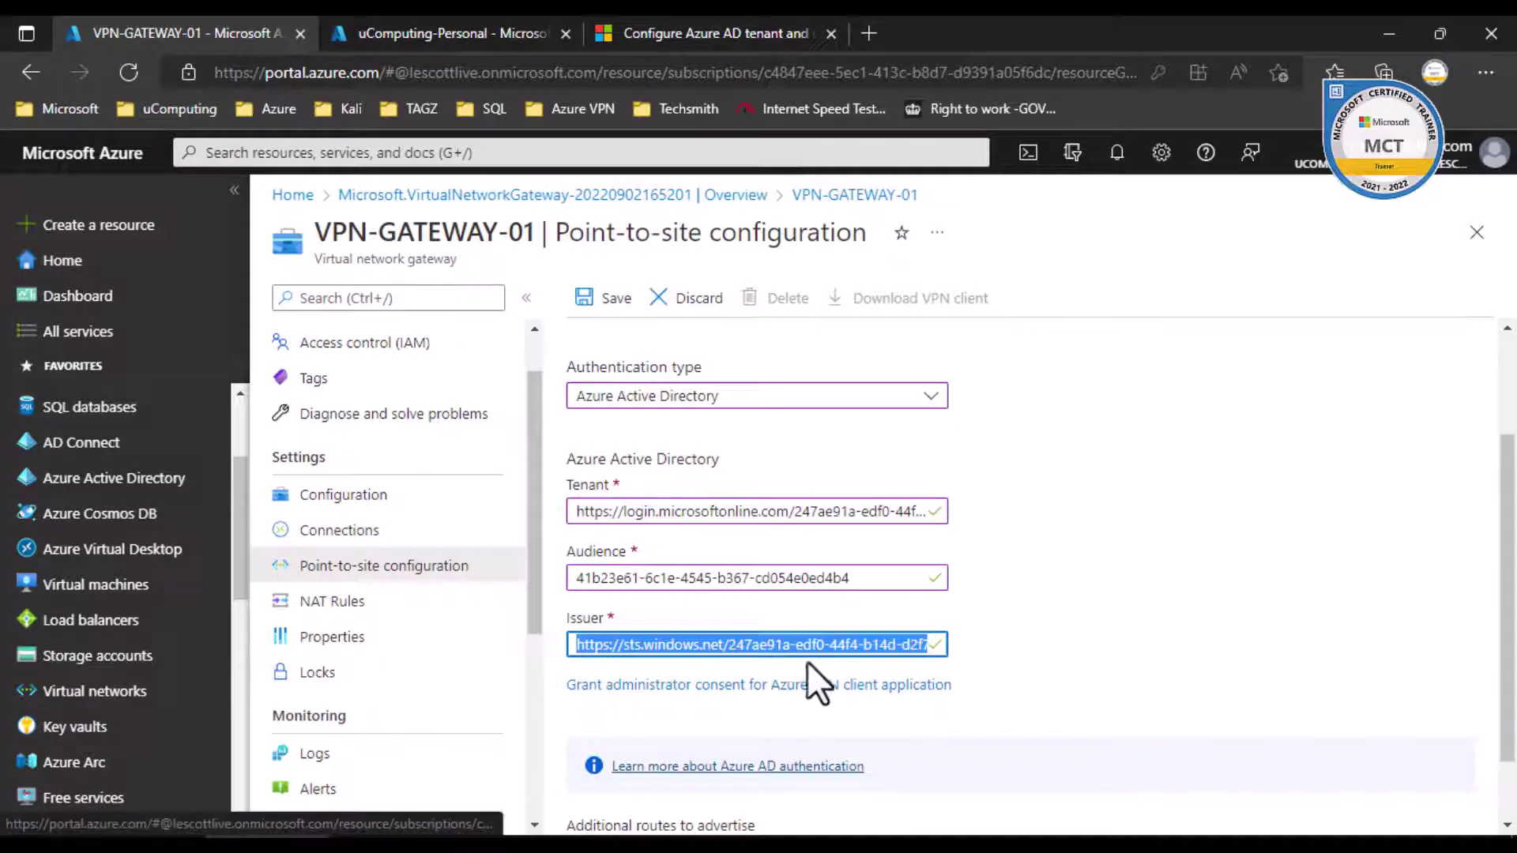
left_click(897, 644)
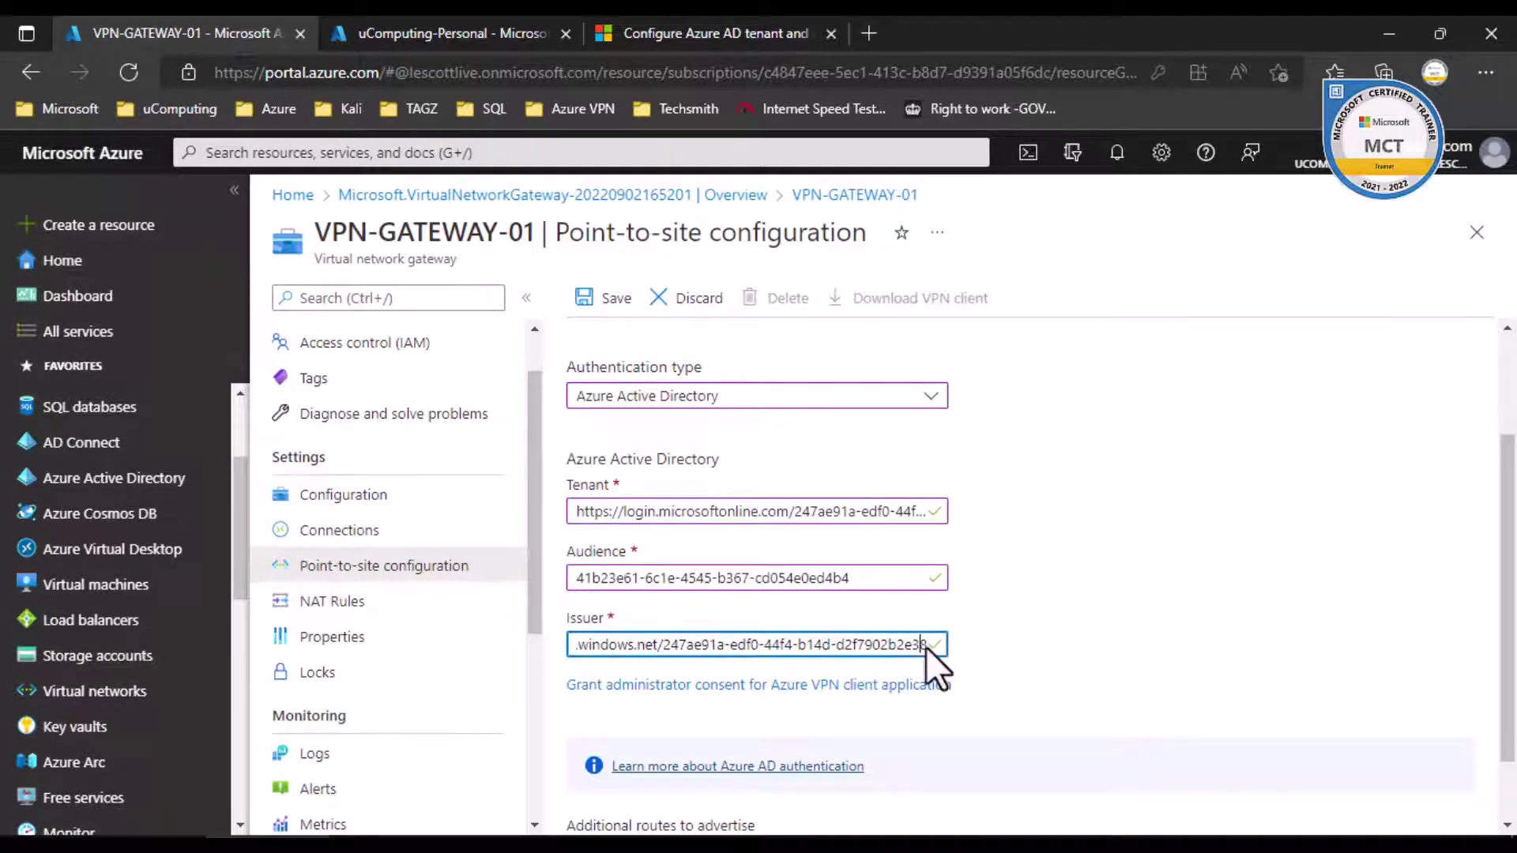
- Check the documentation's example Issuer URL and add a trailing slash (/) after the tenant ID in the gateway's Issuer field
left_click(719, 23)
scroll(1113, 505, "down", 5)
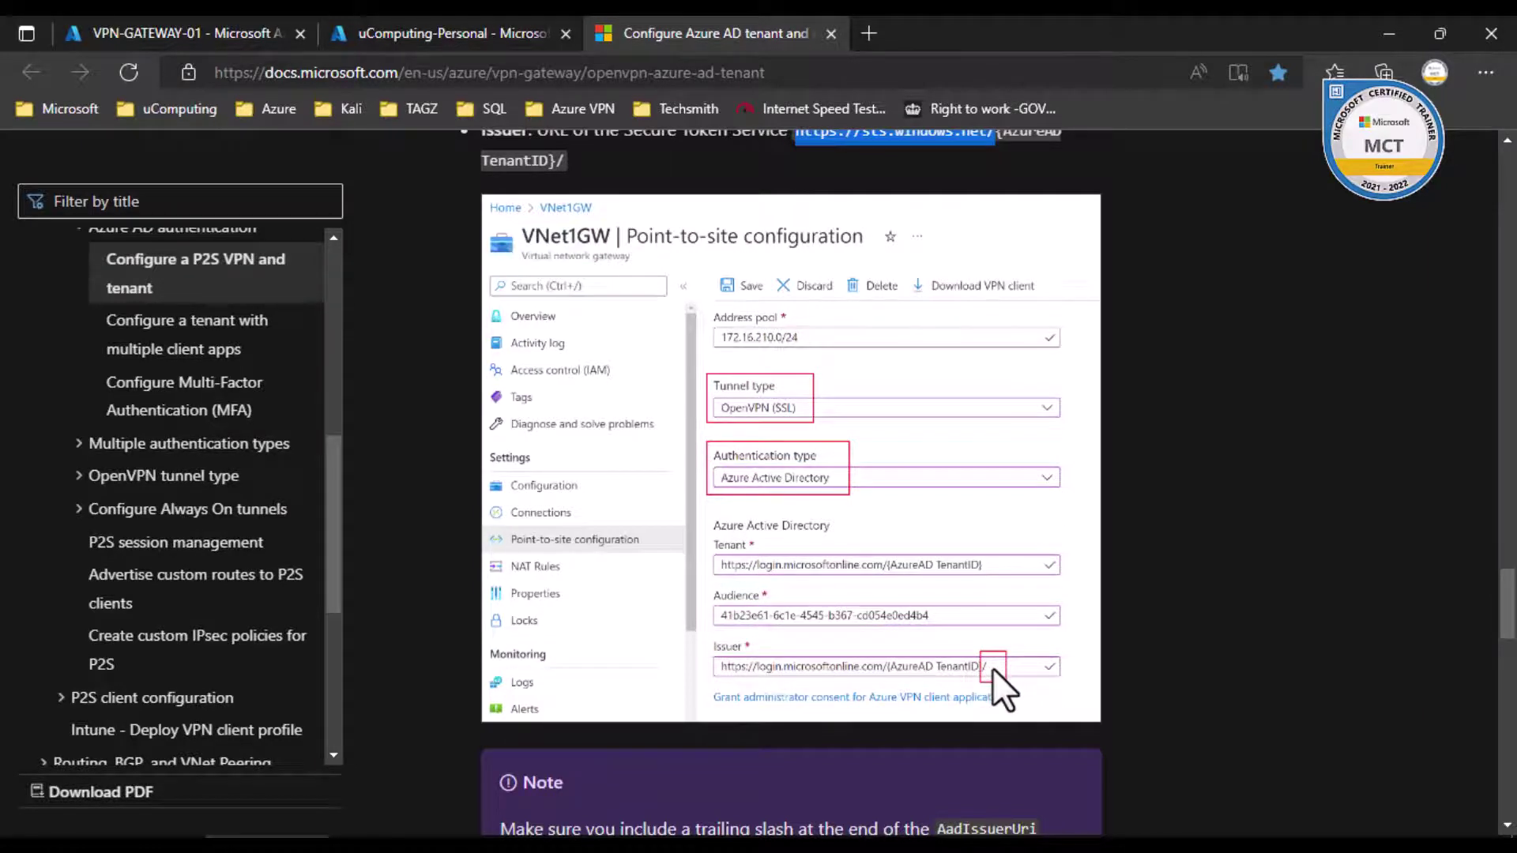
left_click(242, 17)
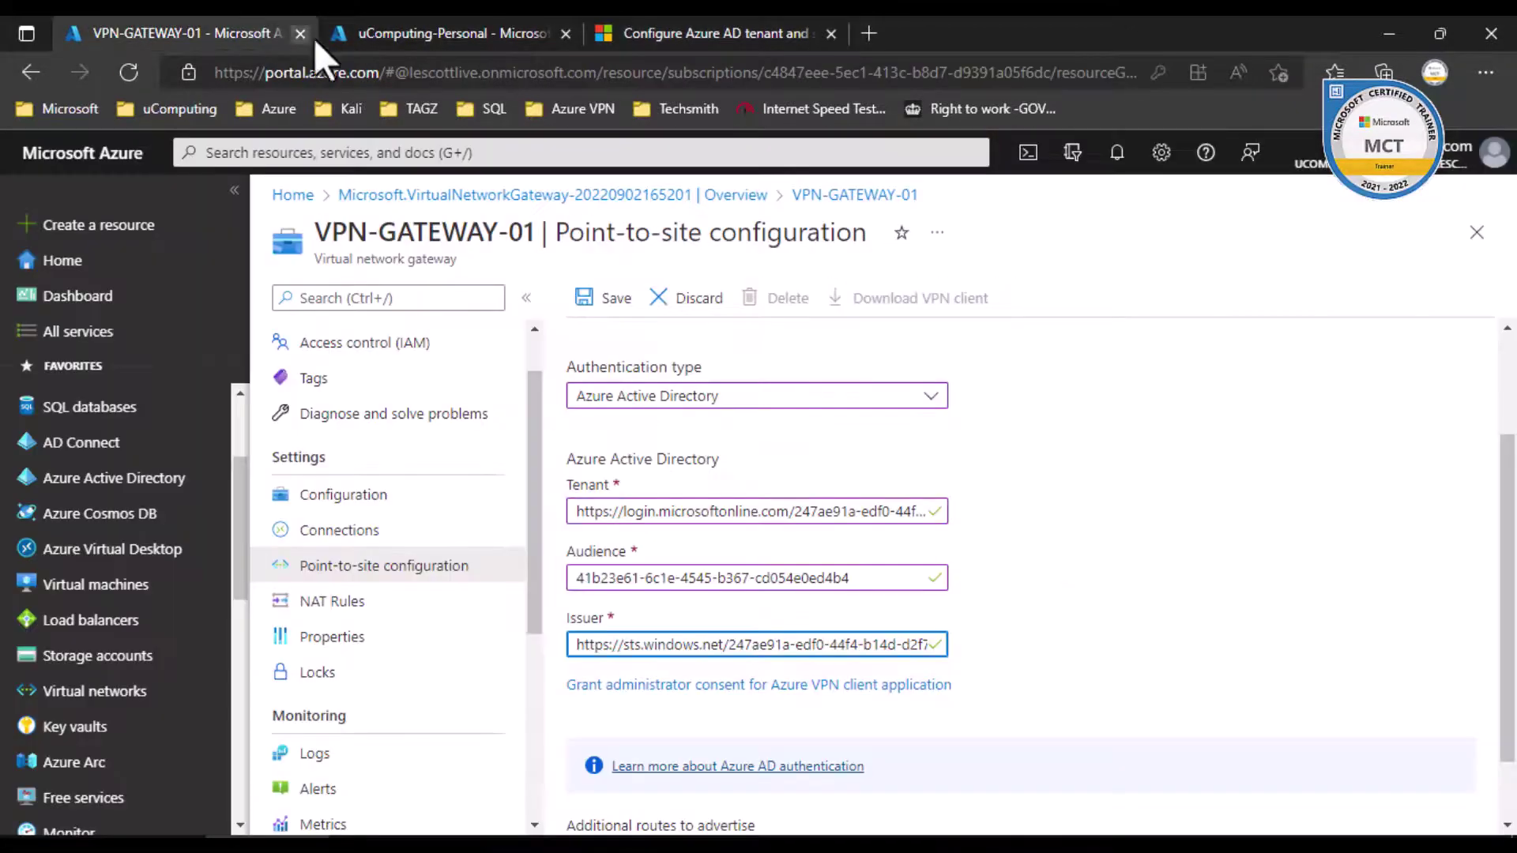
left_click(910, 644)
key("Right")
key("Right")
key("Right")
key("Right")
key("Right")
key("Right")
key("Right")
key("Right")
key("Right")
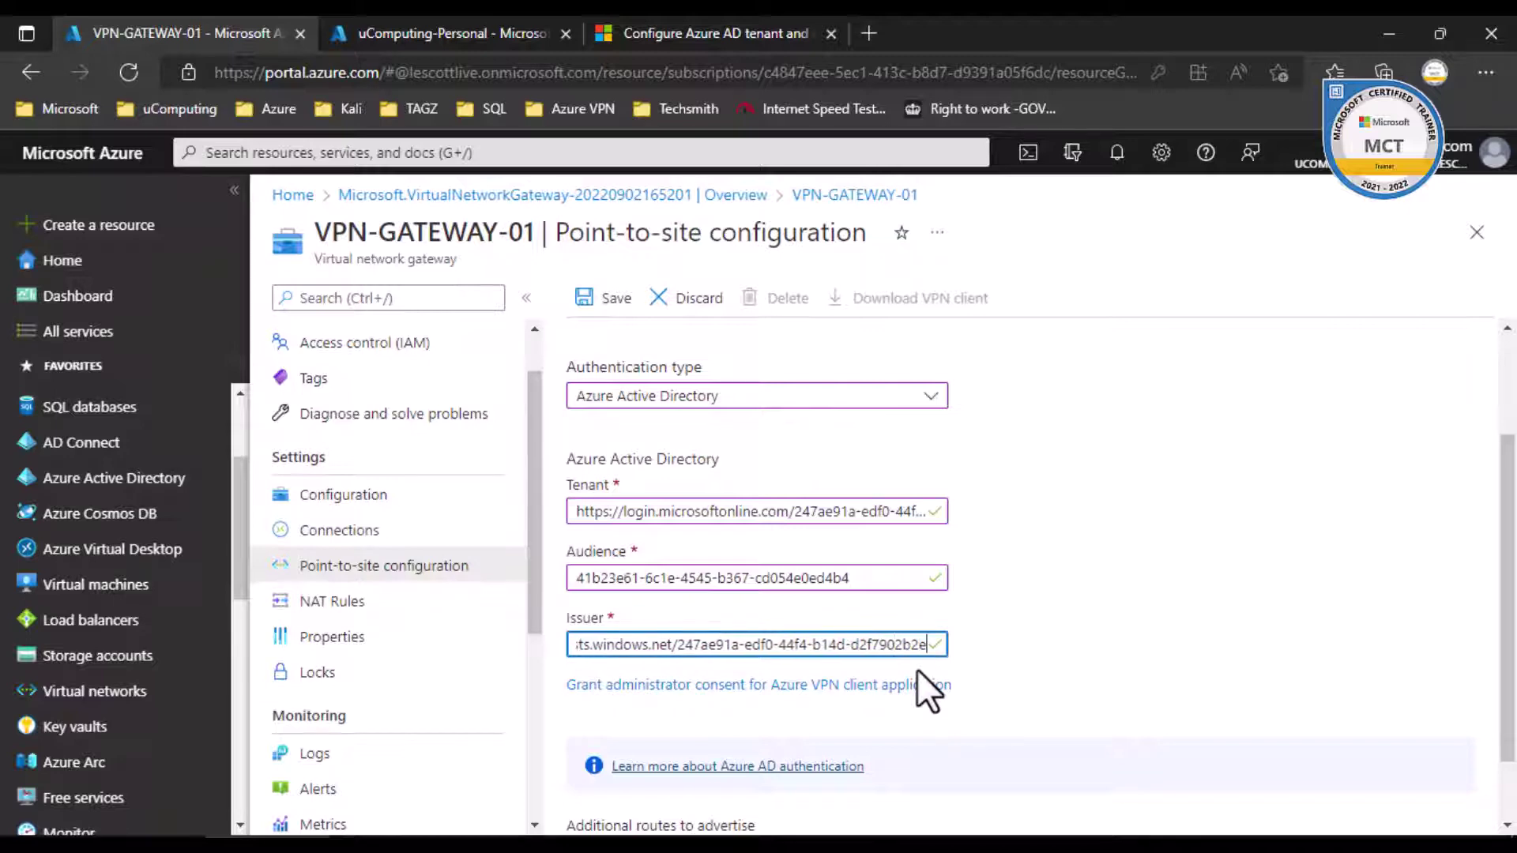
key("Right")
key("Right")
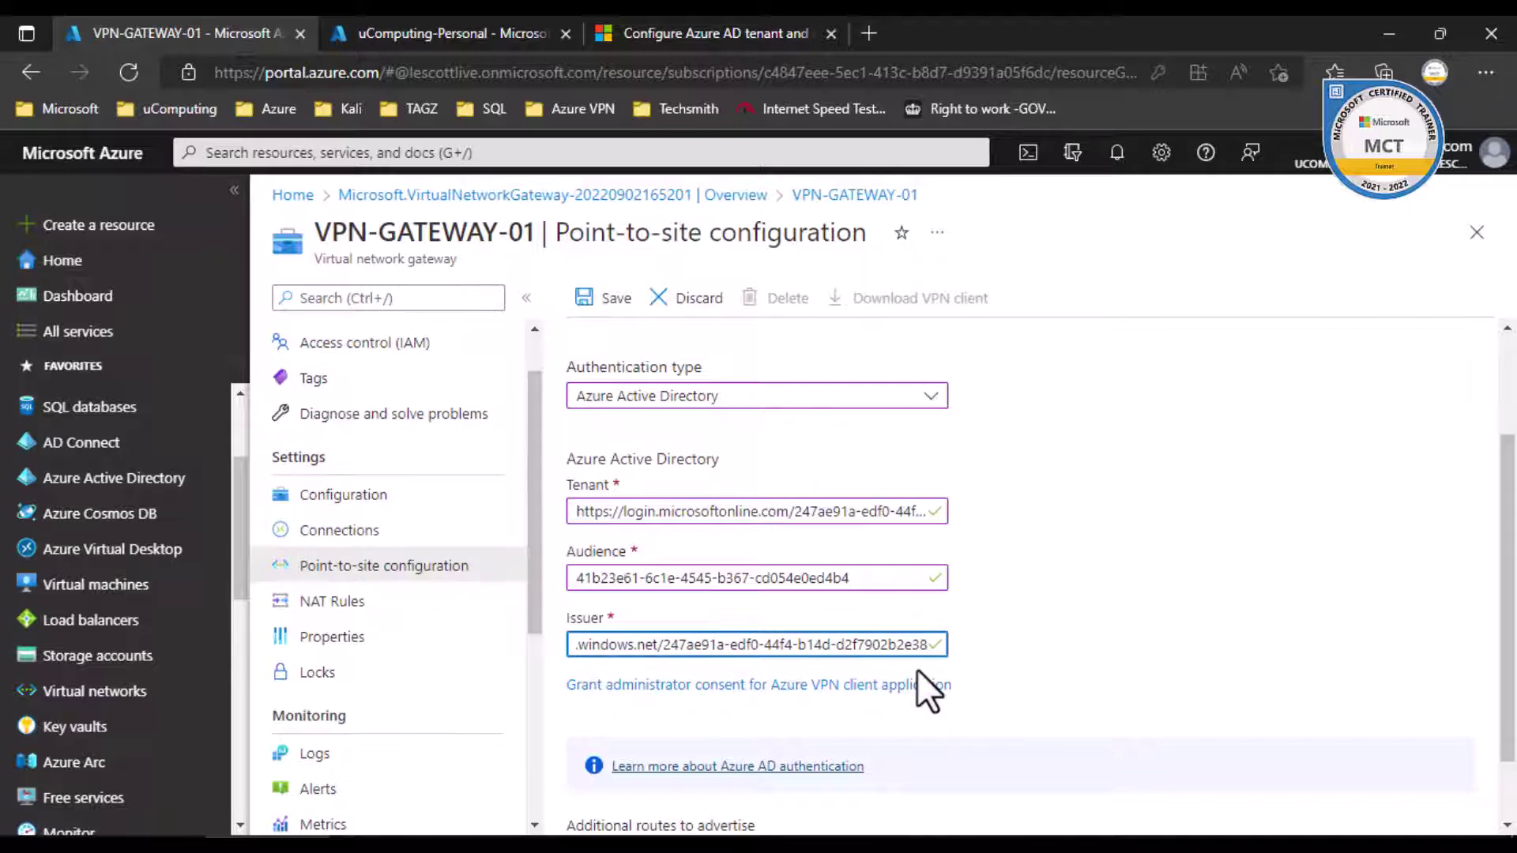
key("Right")
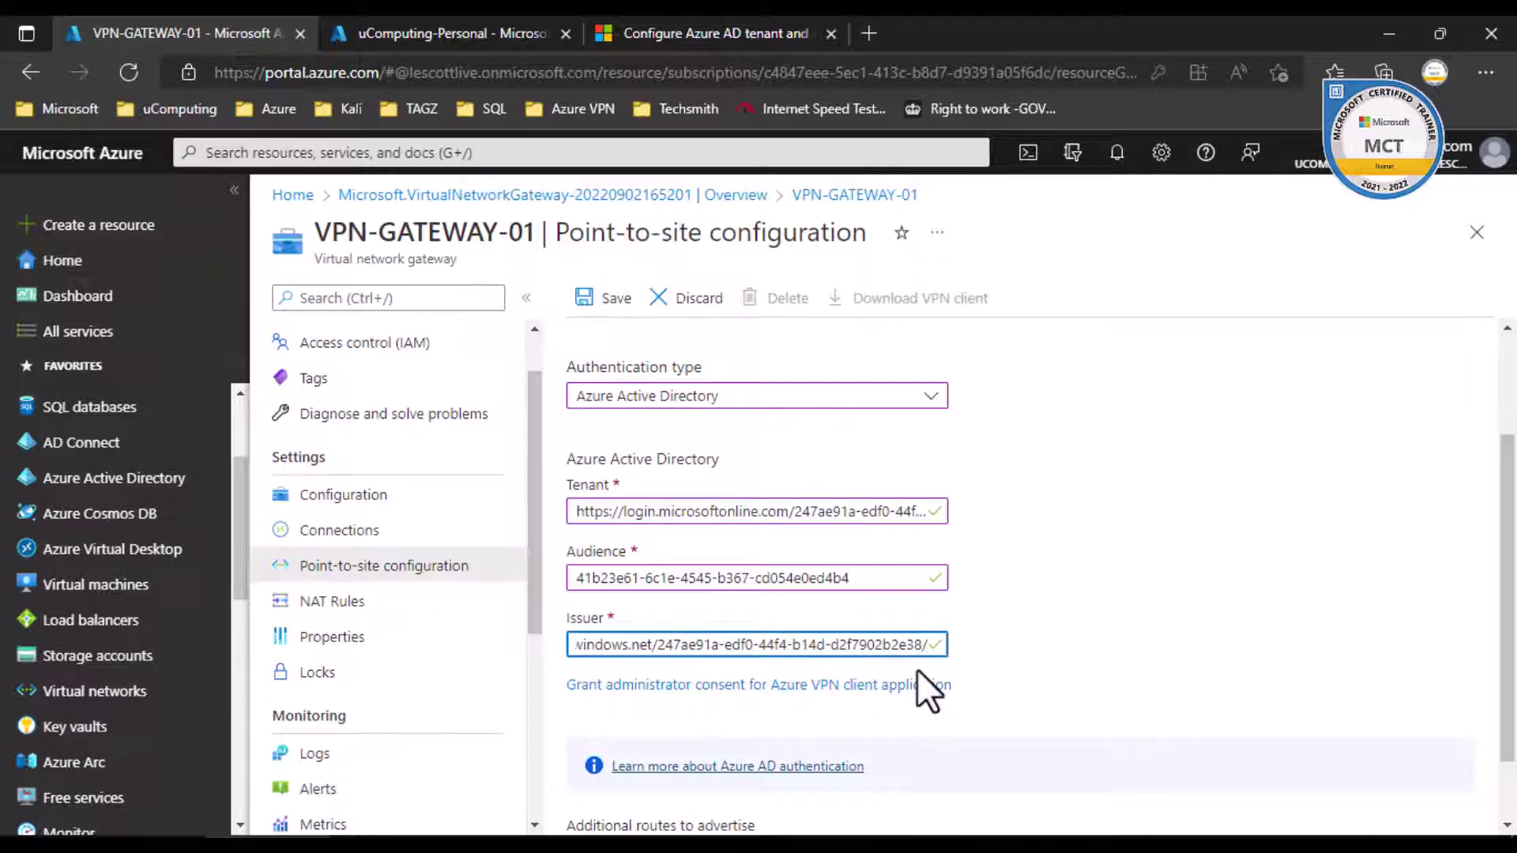
left_click(1169, 699)
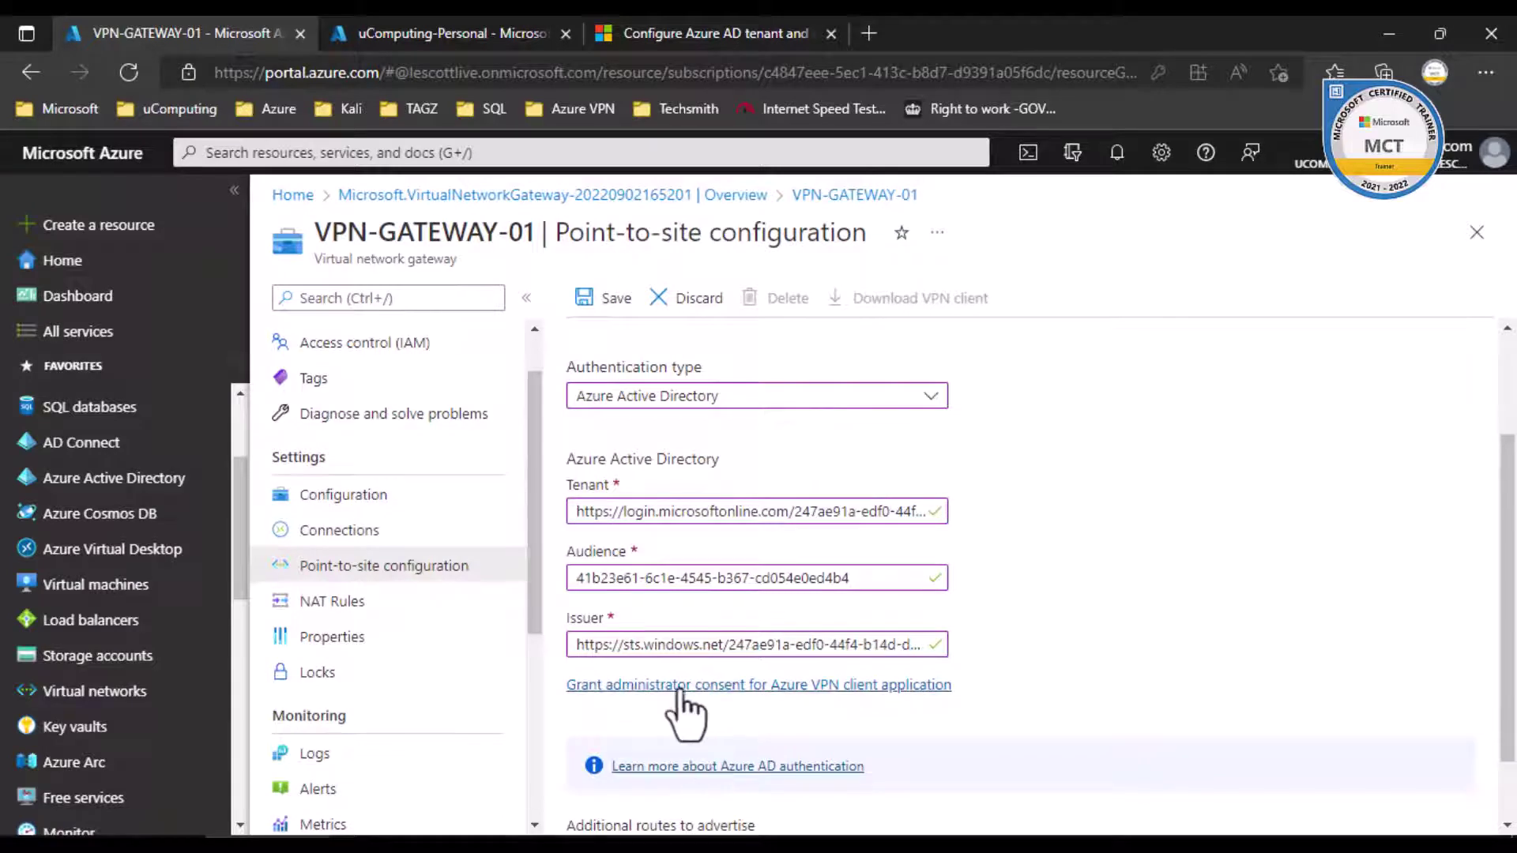
- Grant administrator consent for the Azure VPN client application and close the extra Azure home page tab
left_click(641, 686)
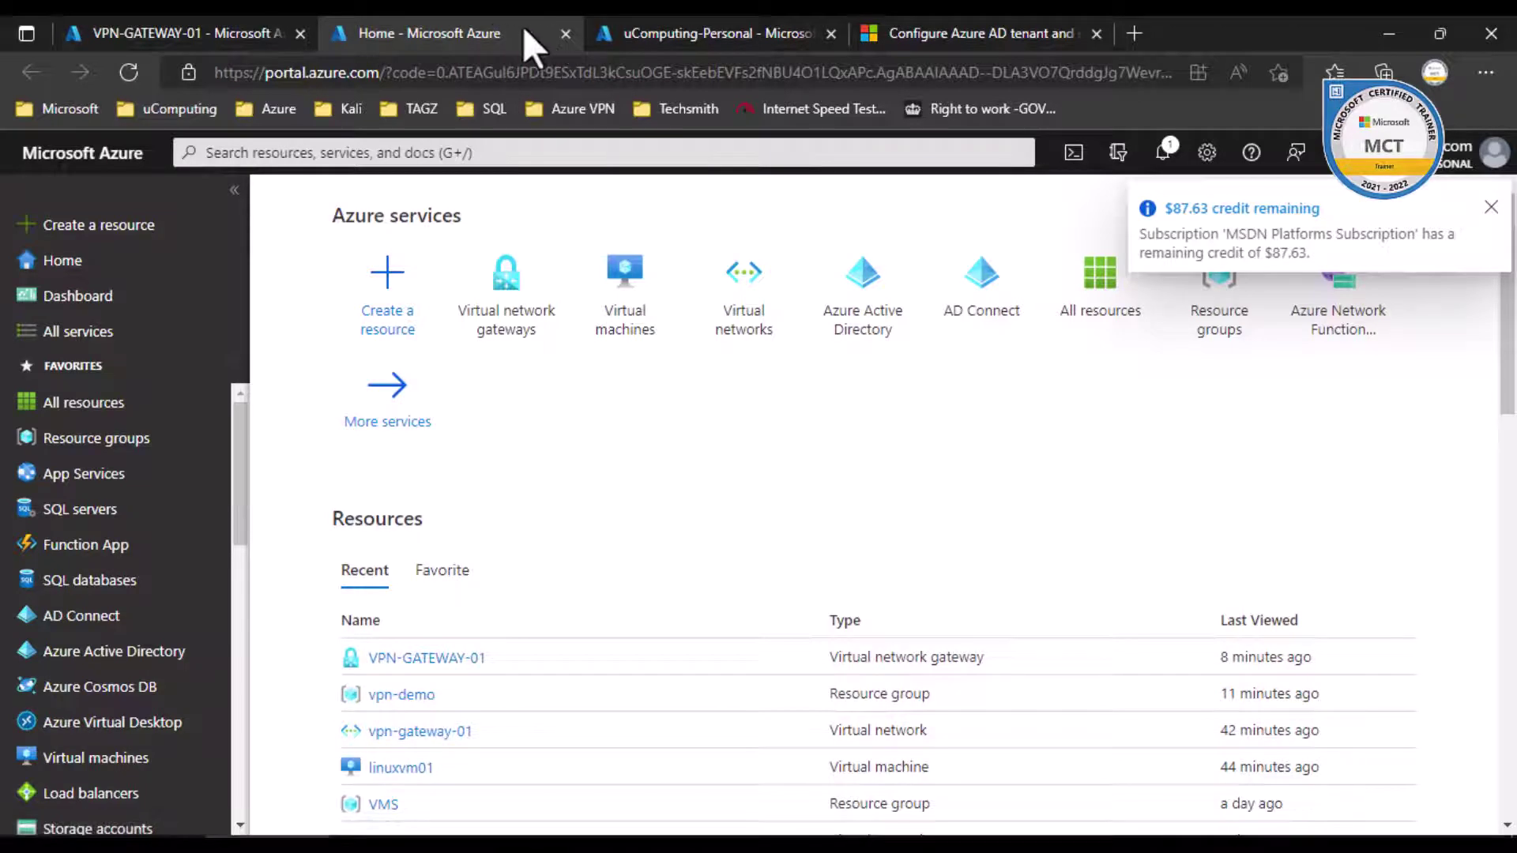
left_click(565, 33)
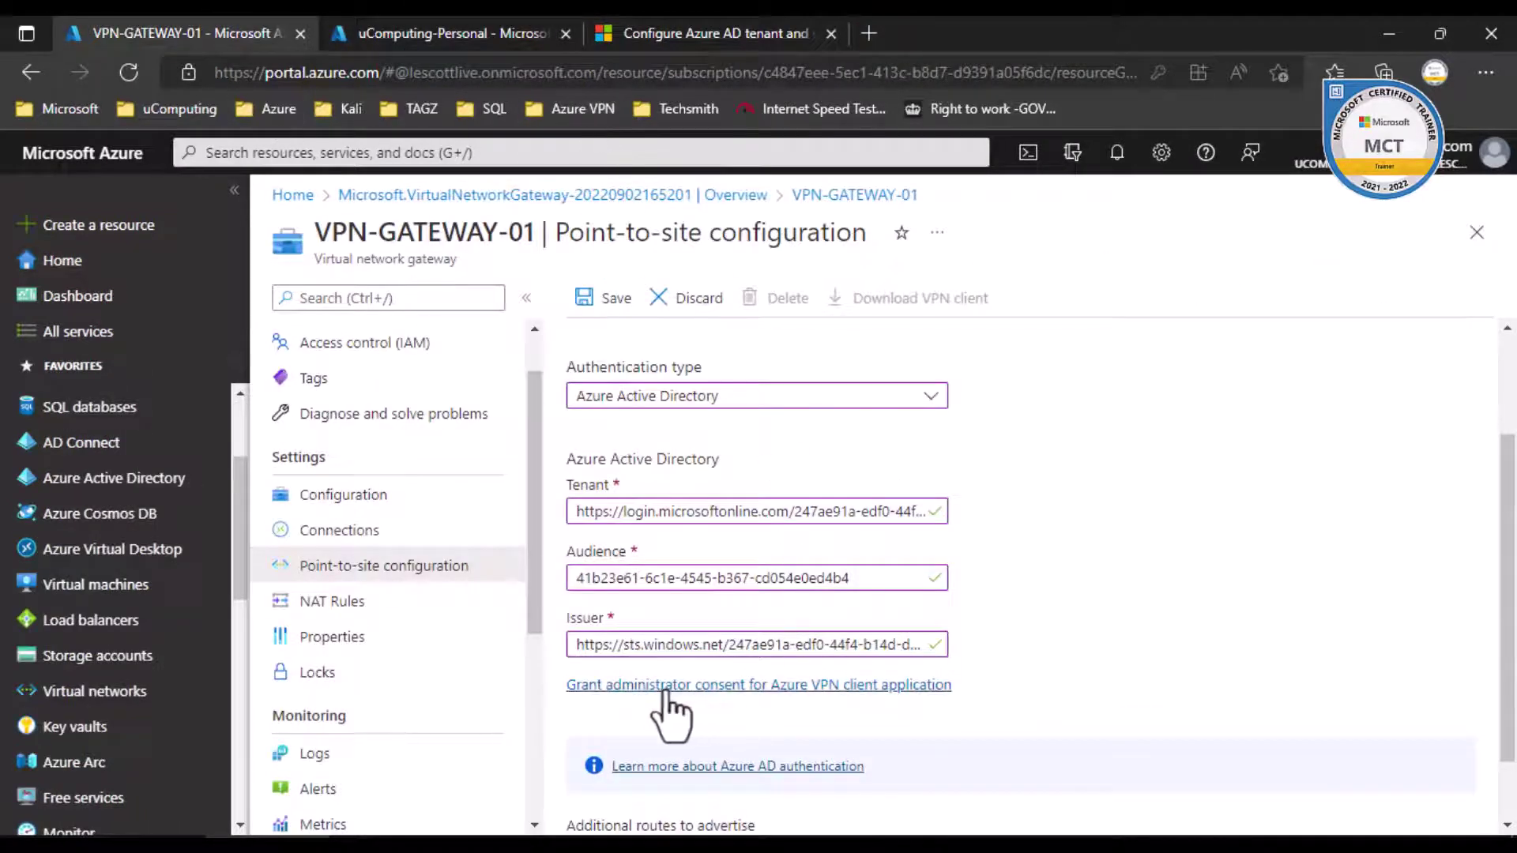
- Save the VPN-GATEWAY-01 point-to-site configuration and check the portal notifications for the save status
scroll(1122, 616, "down", 1)
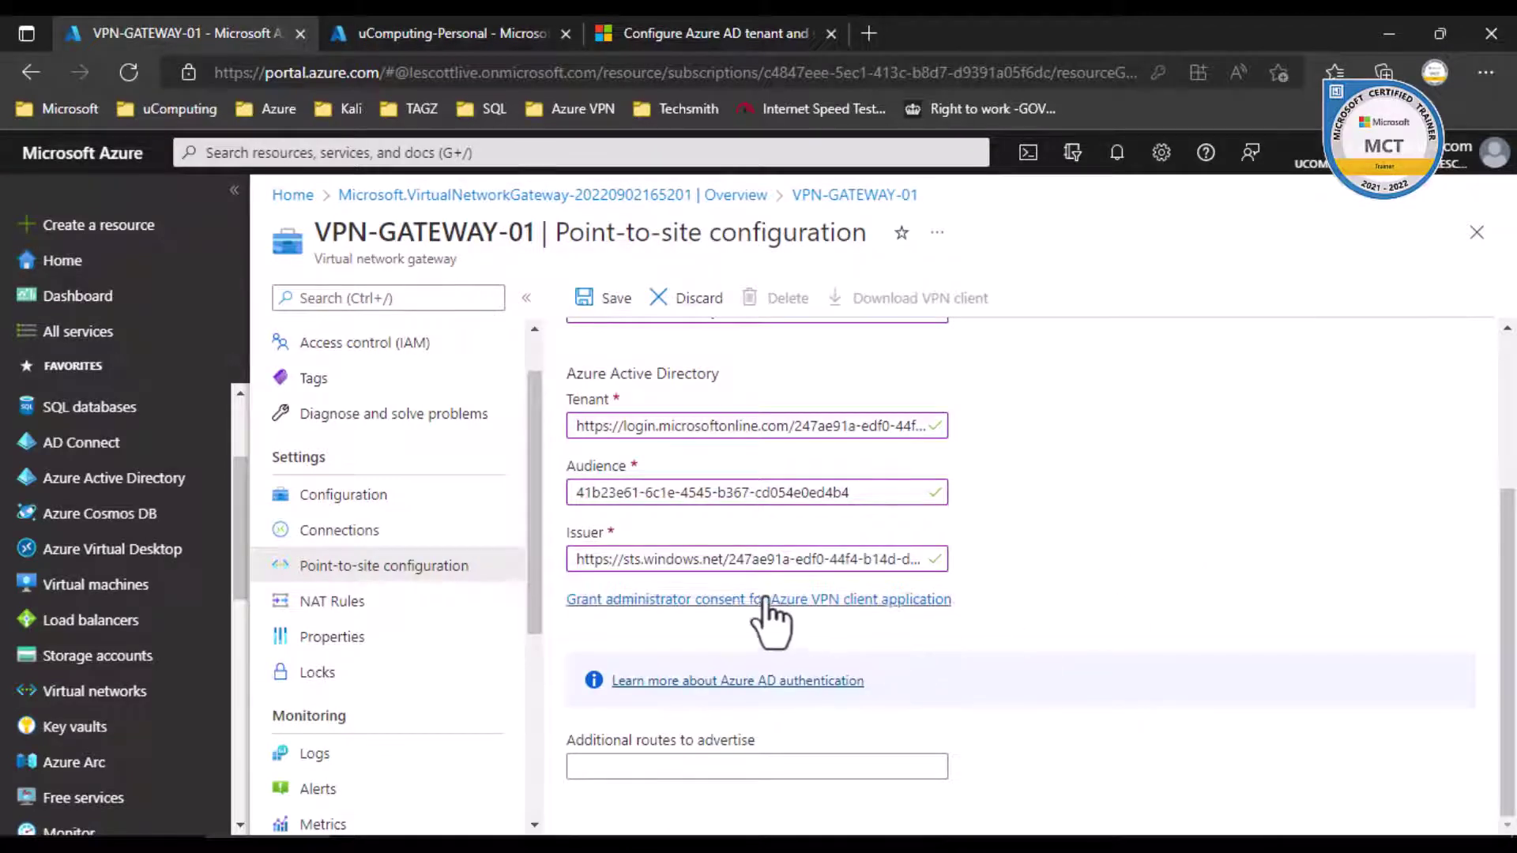
scroll(1026, 576, "up", 3)
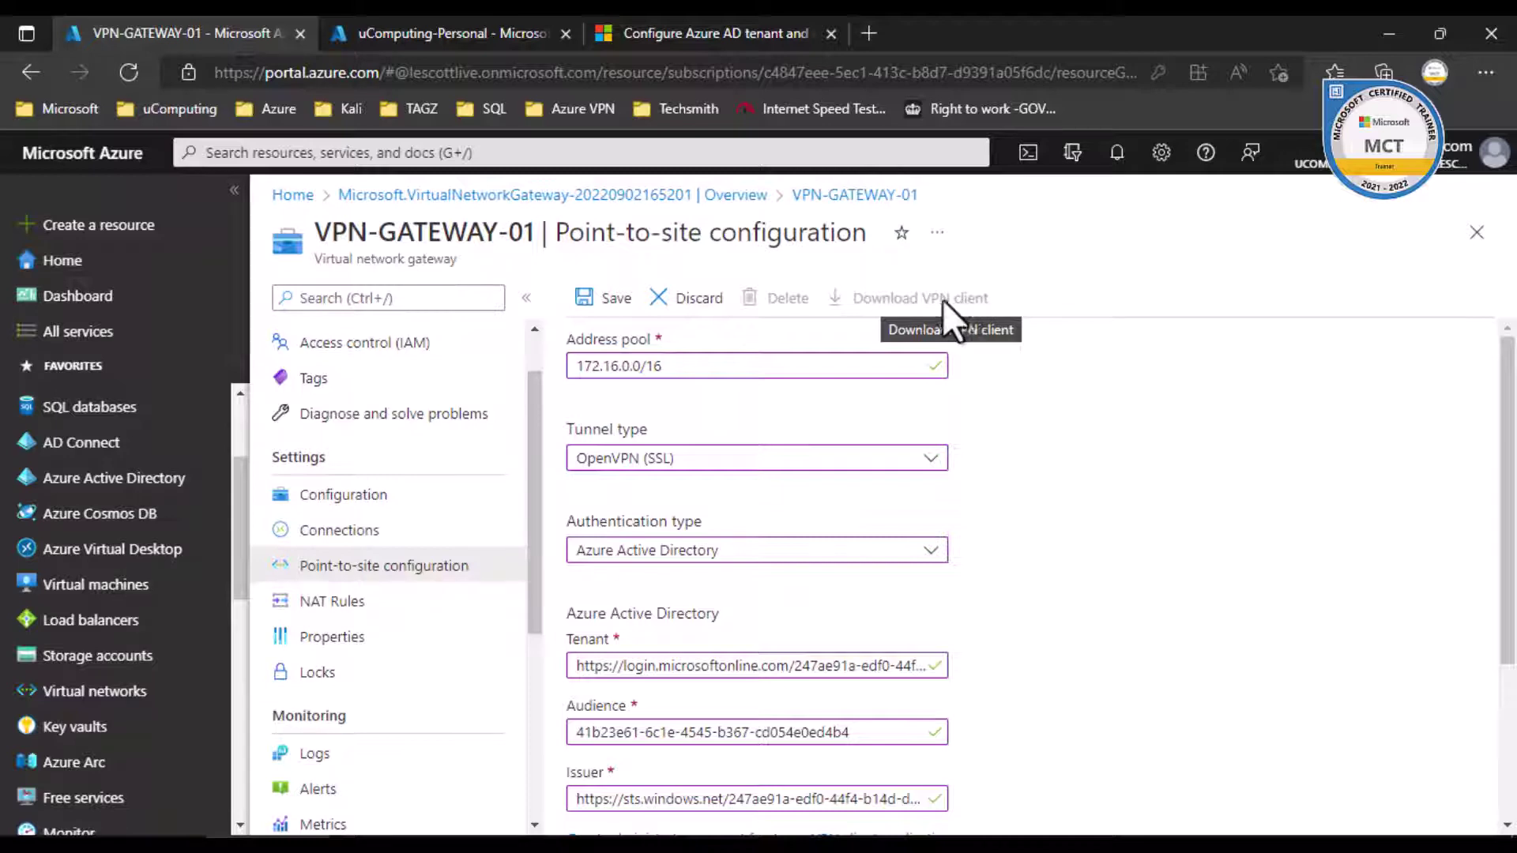
left_click(604, 300)
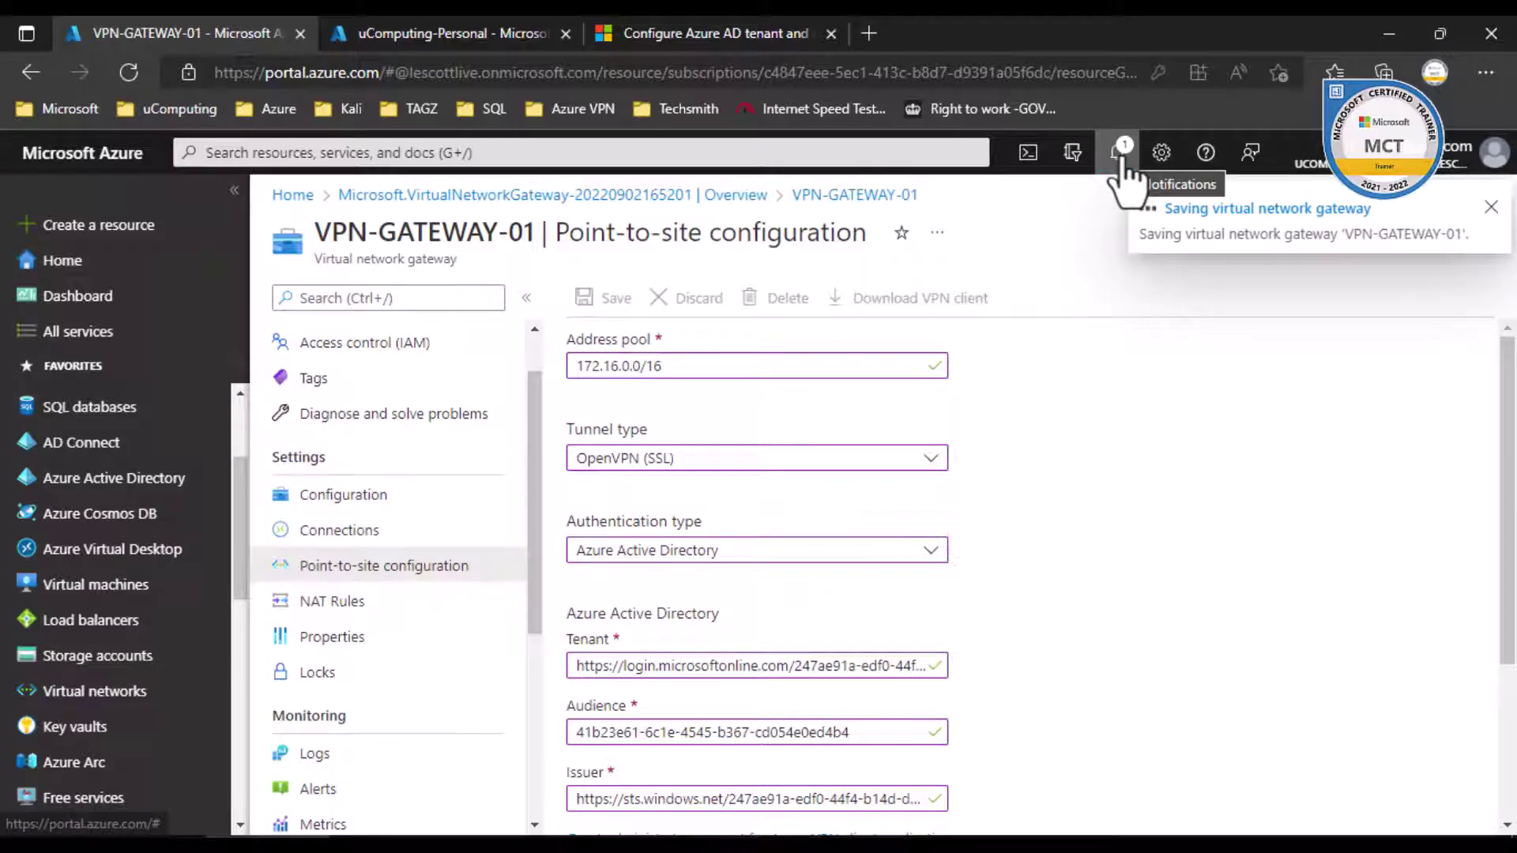
left_click(1178, 209)
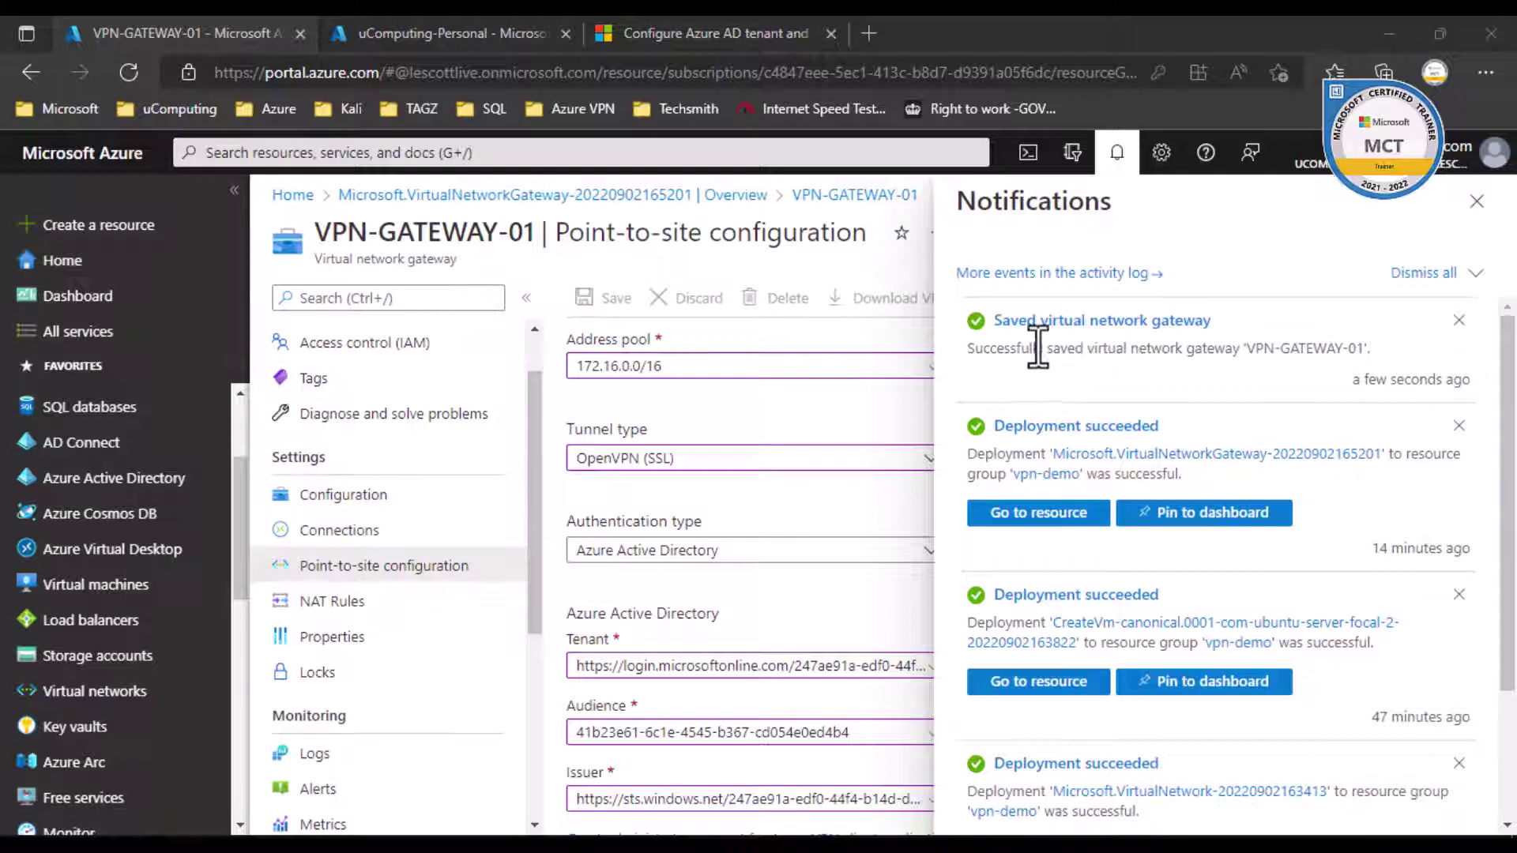
left_click(1476, 202)
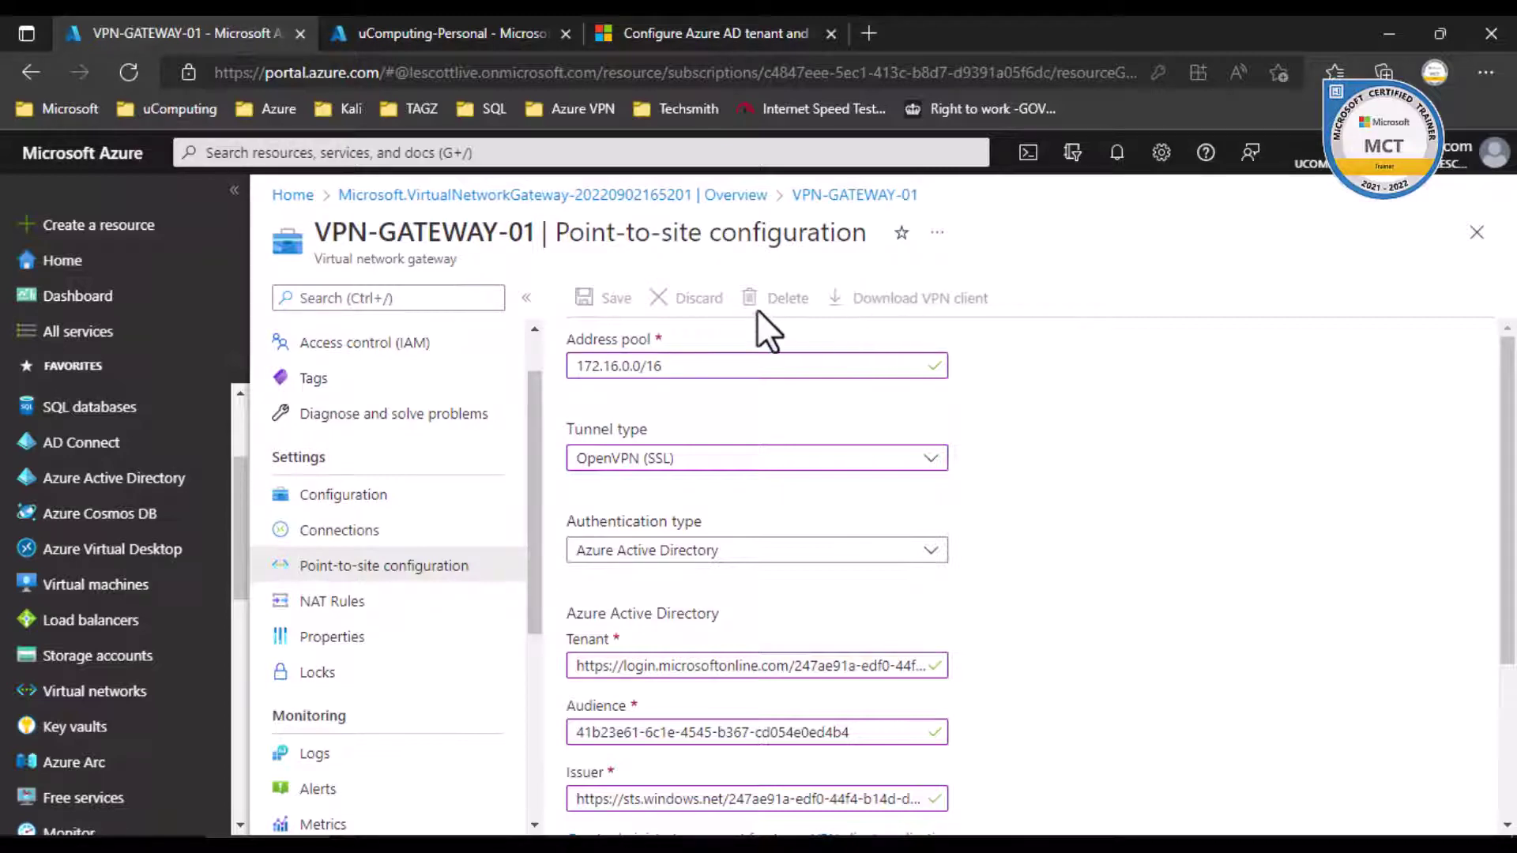
- Reload the point-to-site configuration page and download the VPN client package for VPN-GATEWAY-01
left_click(136, 72)
left_click(860, 238)
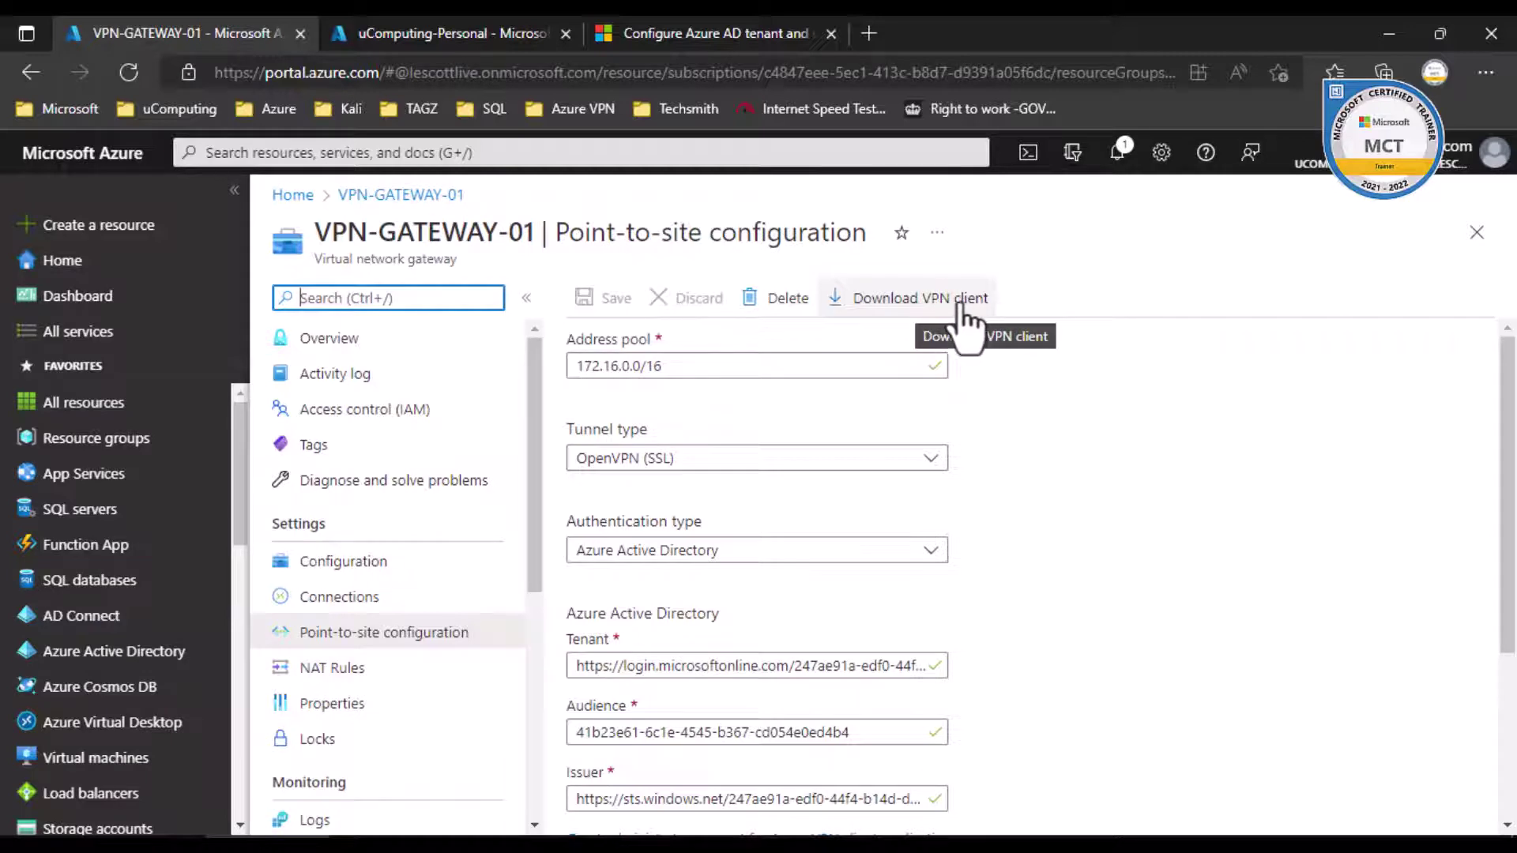
left_click(893, 305)
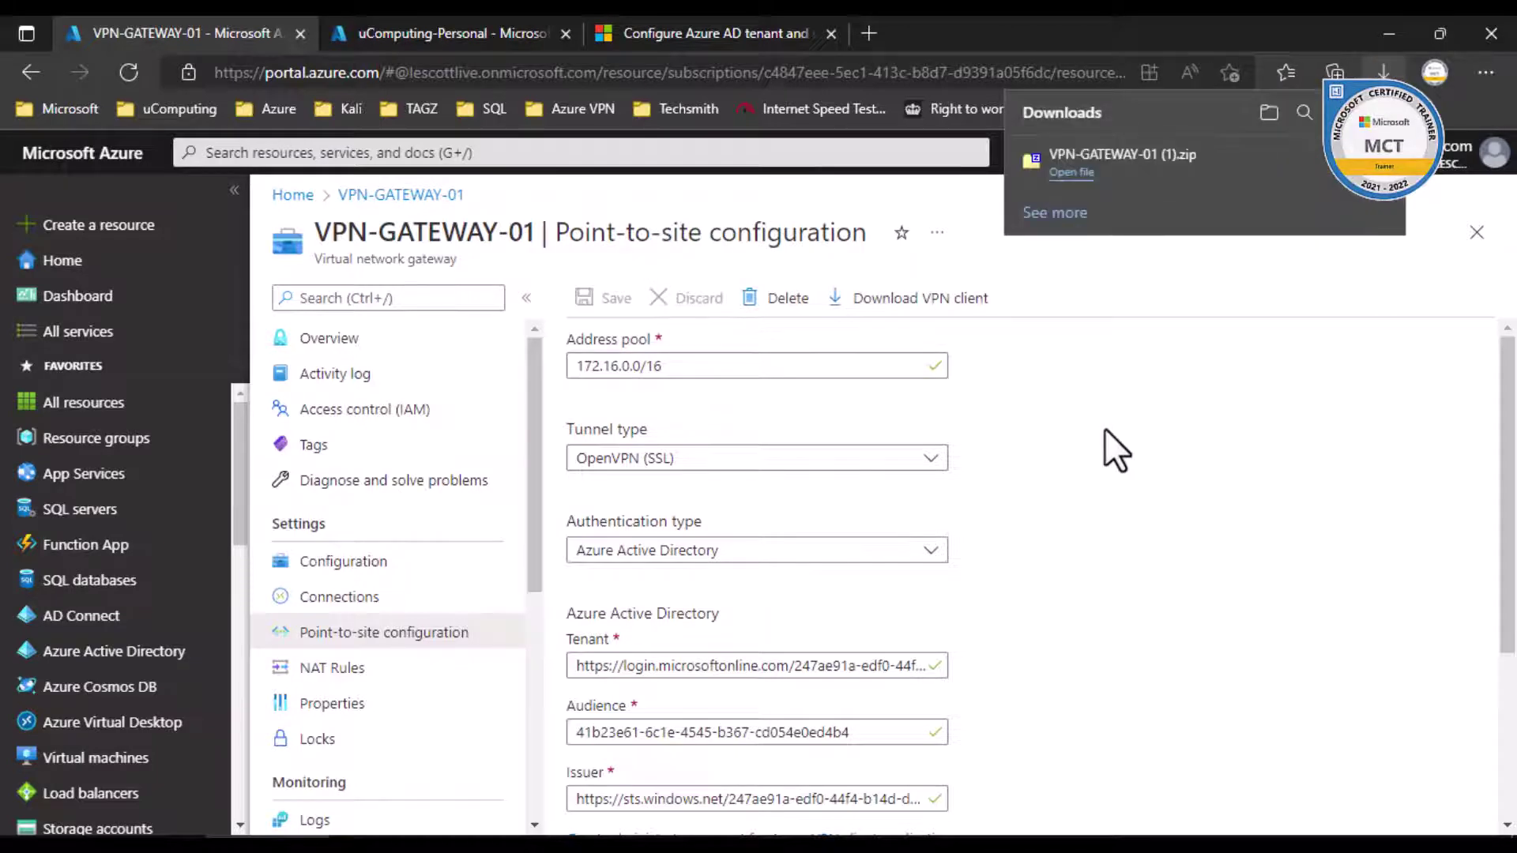
- Open the downloaded archive VPN-GATEWAY-01 (1).zip and reposition its window so the AzureVPN and Generic folders are accessible
right_click(1275, 170)
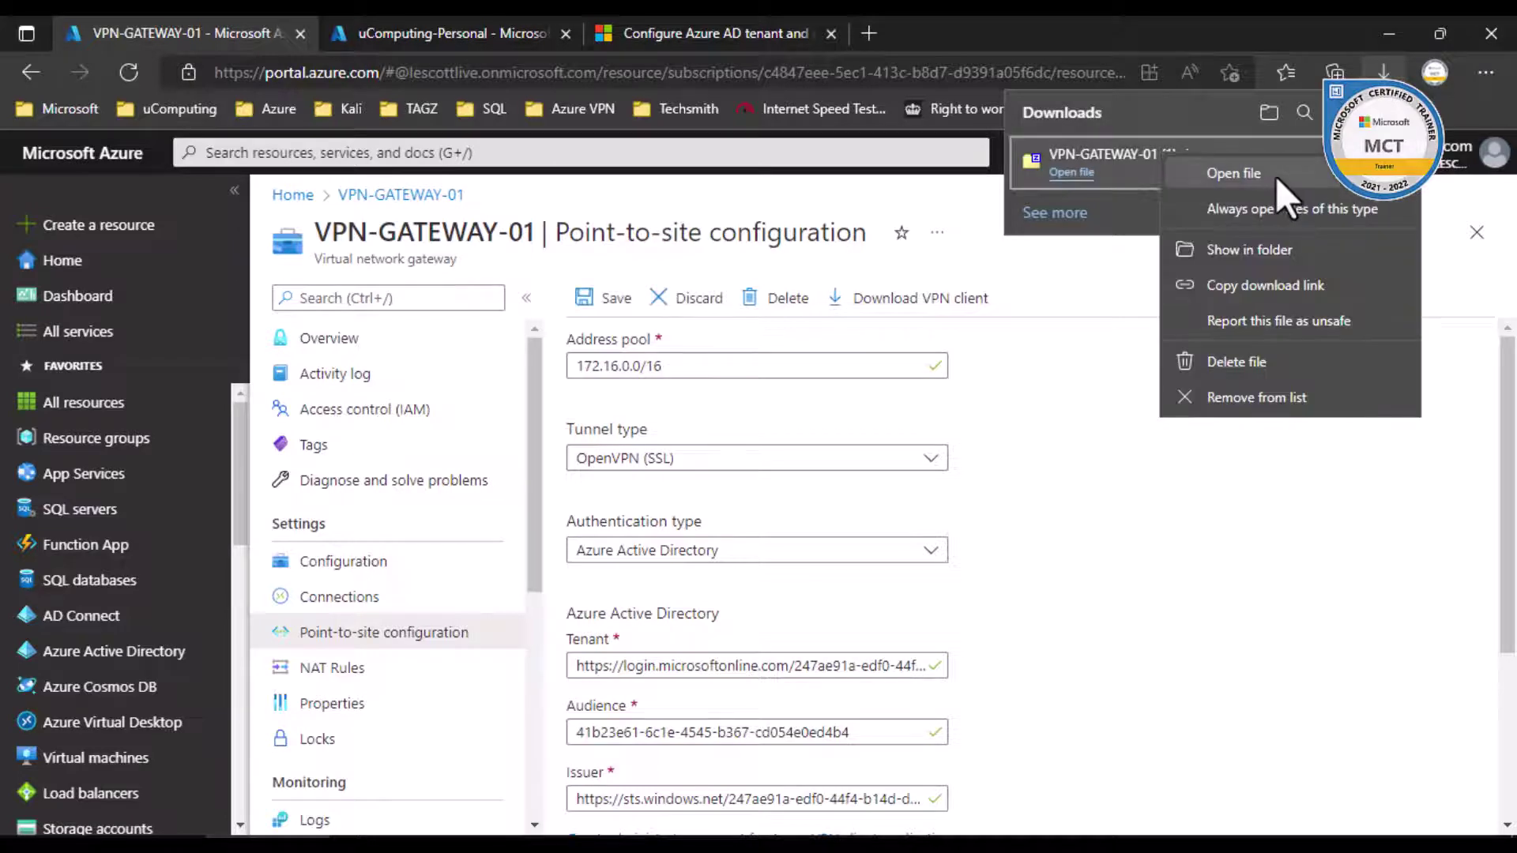
left_click(1276, 175)
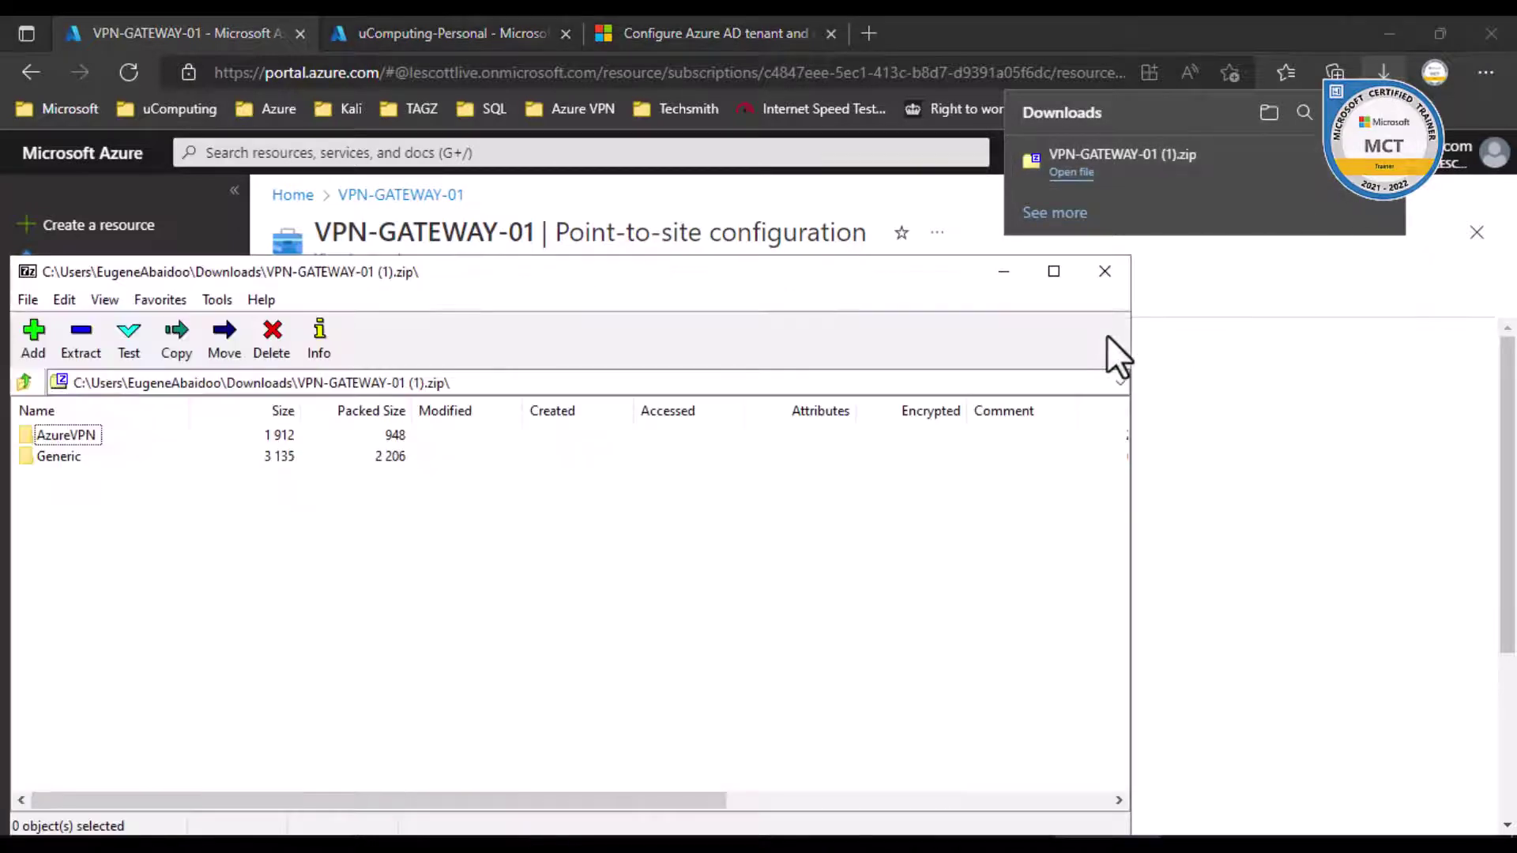
left_click_drag(405, 278, 659, 255)
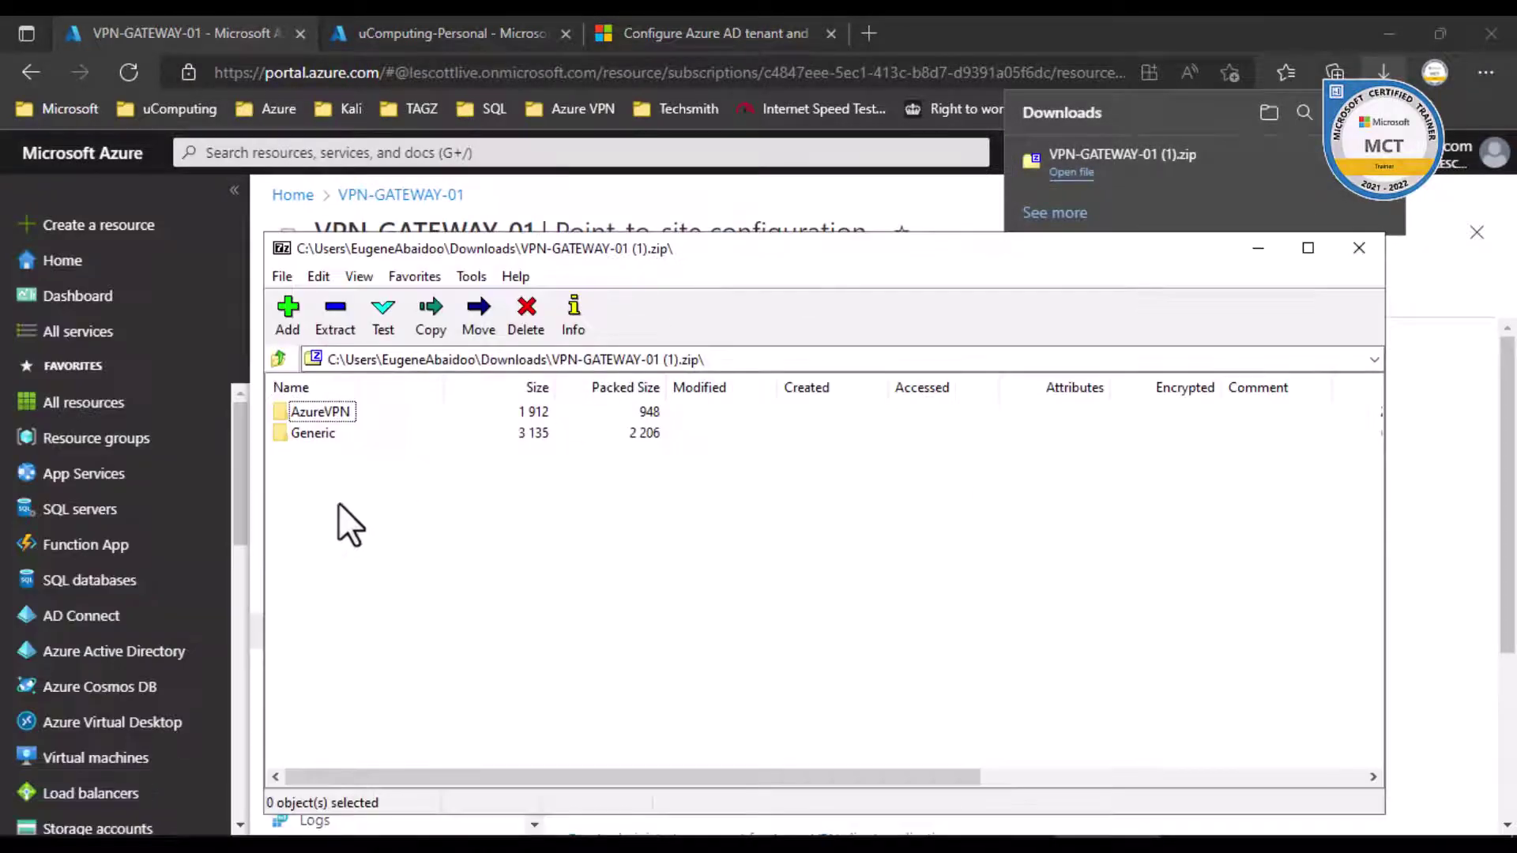
- Extract the AzureVPN folder from the VPN-GATEWAY-01 (1).zip archive to the desktop and close the archive
left_click_drag(307, 410, 336, 434)
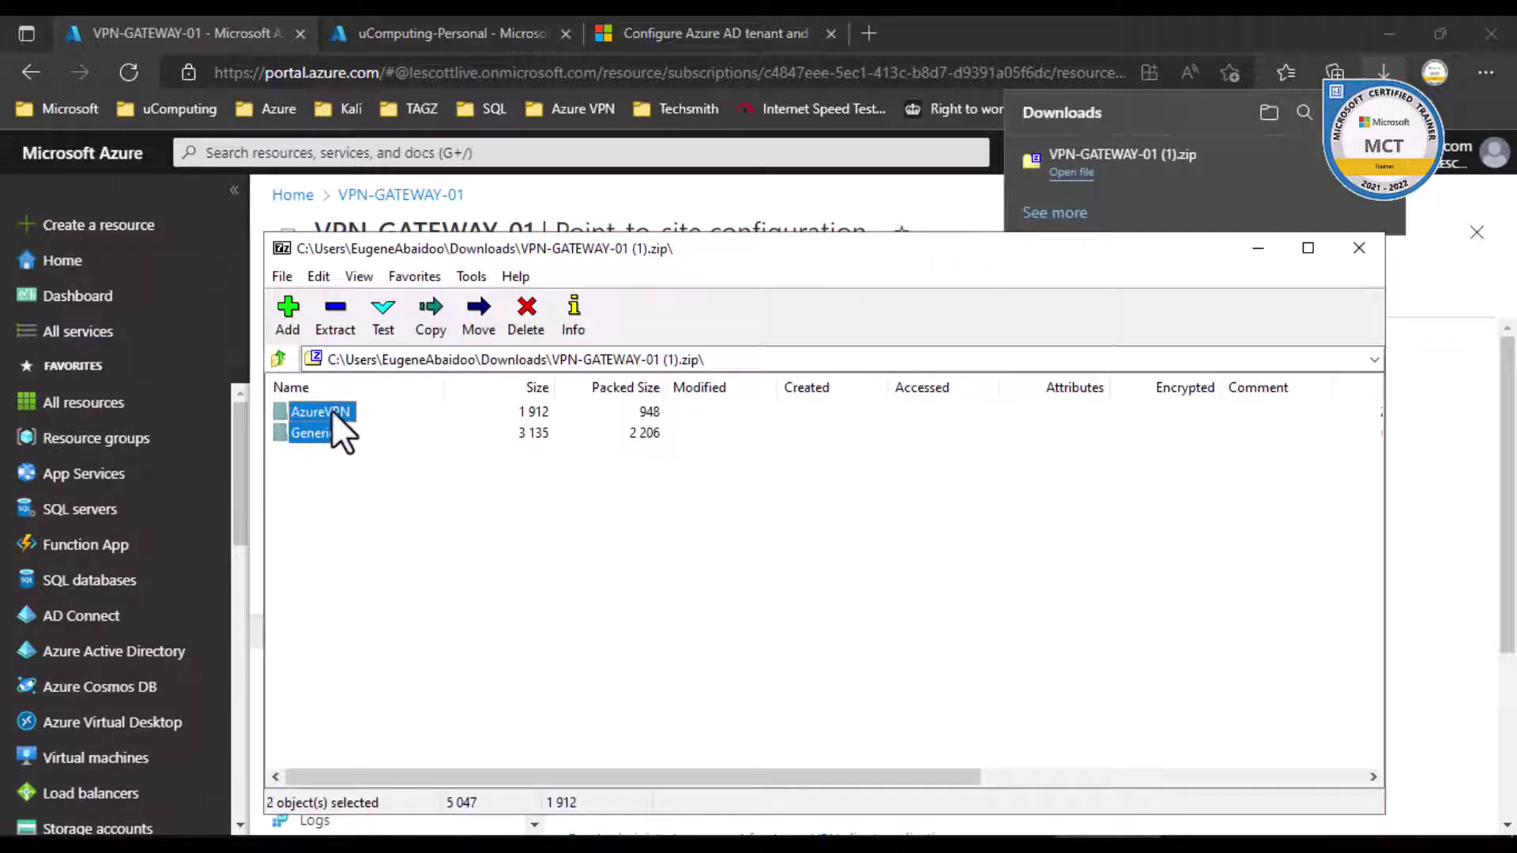
left_click(330, 411)
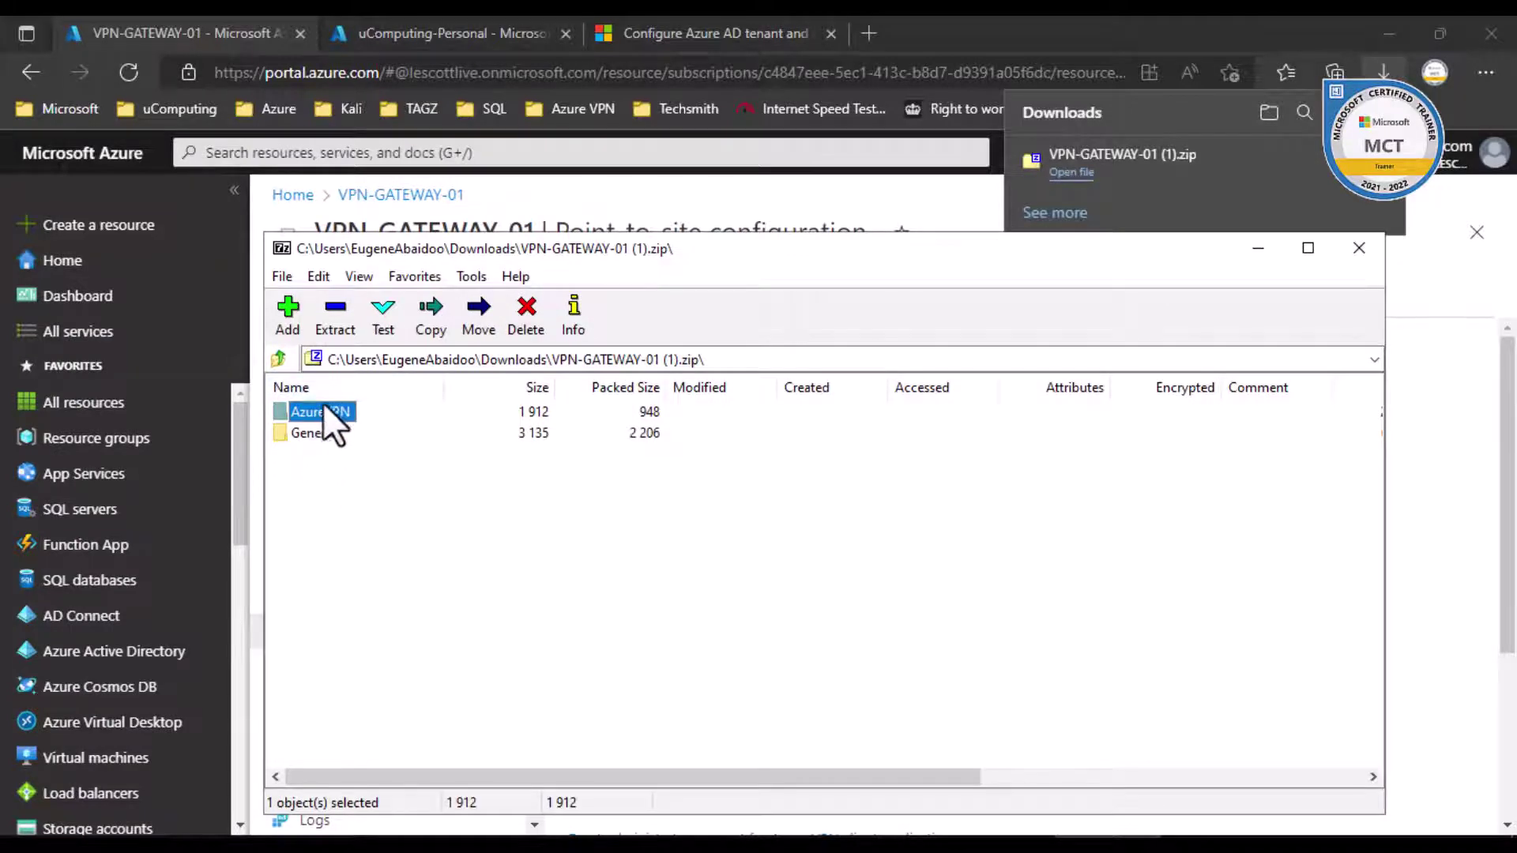
left_click(335, 321)
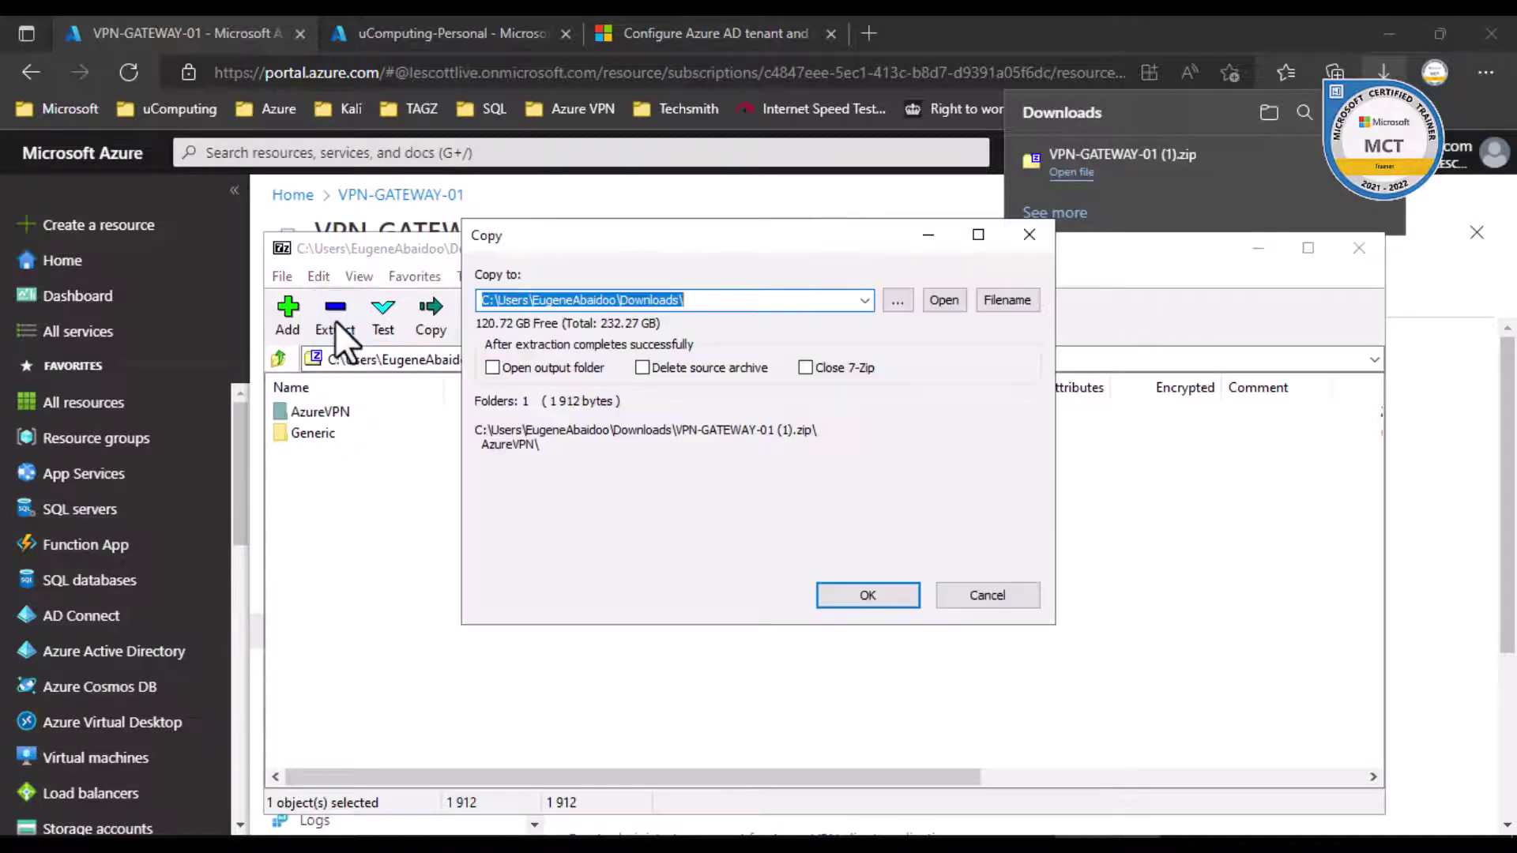
left_click(897, 300)
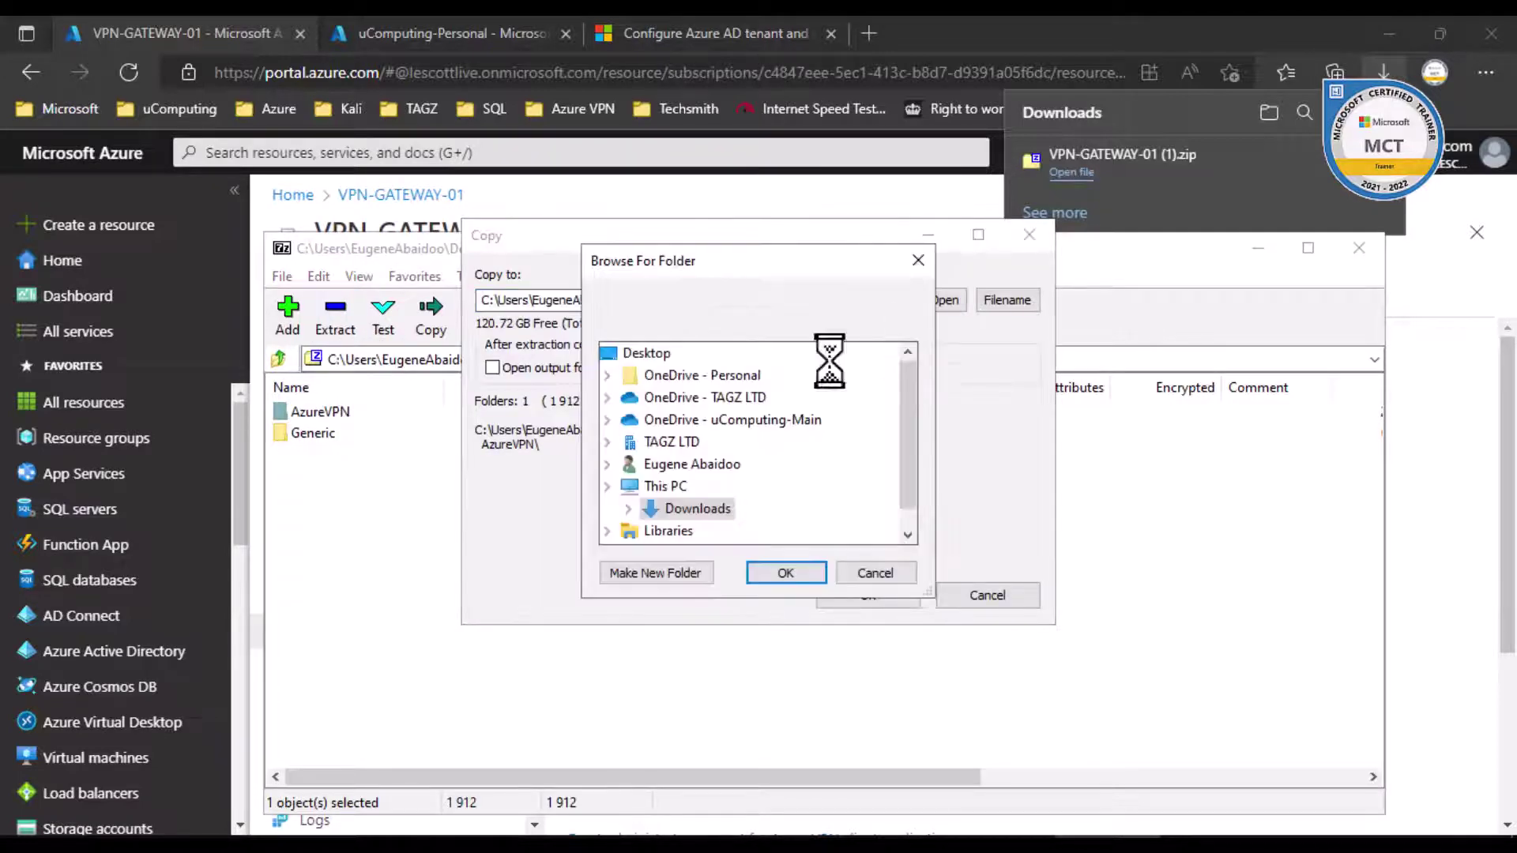
scroll(763, 434, "up", 1)
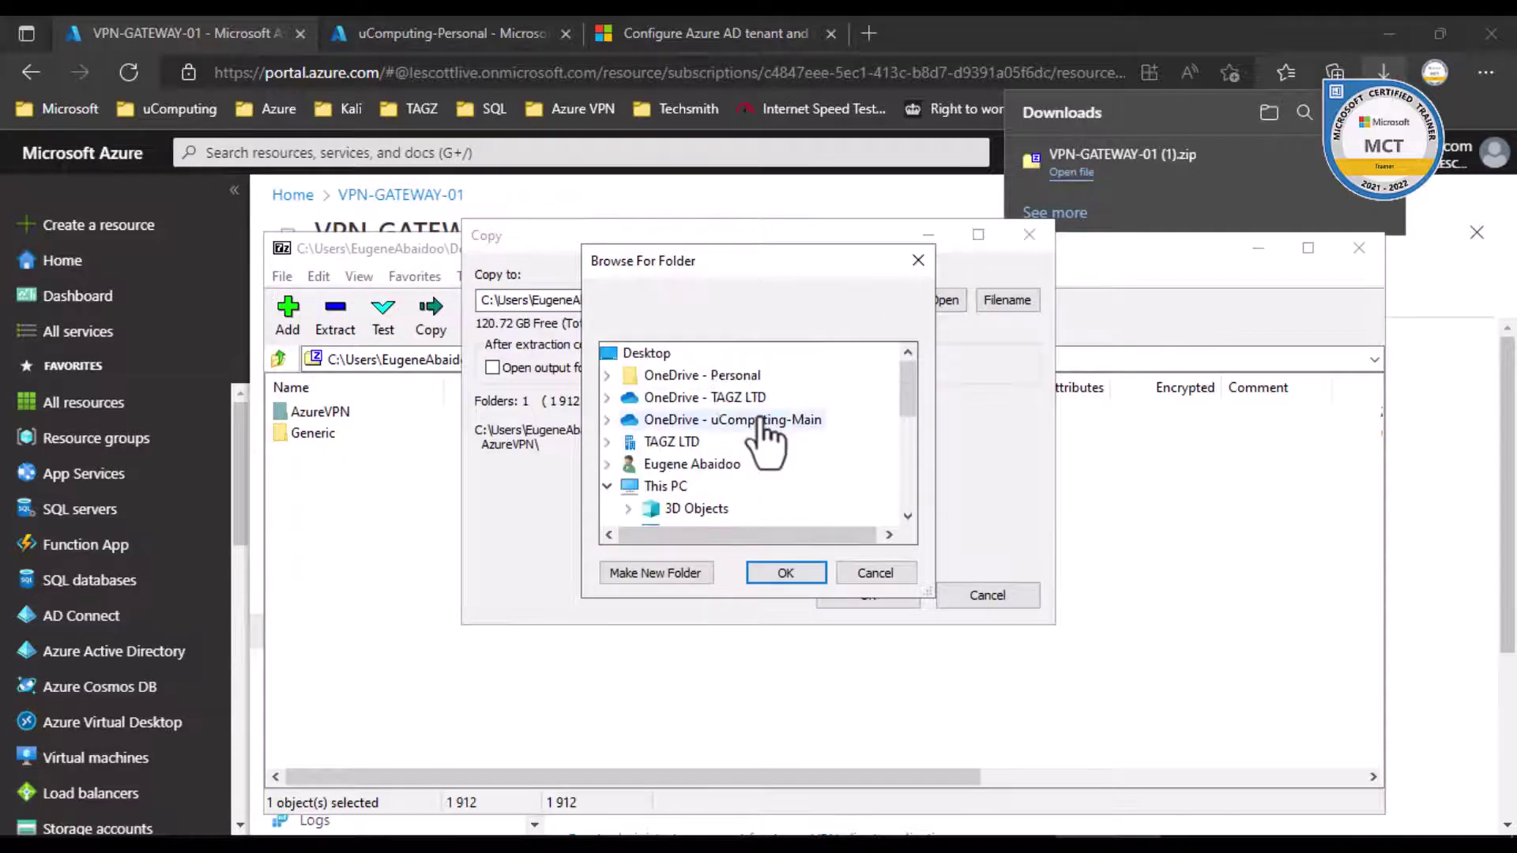
left_click(660, 353)
left_click(789, 575)
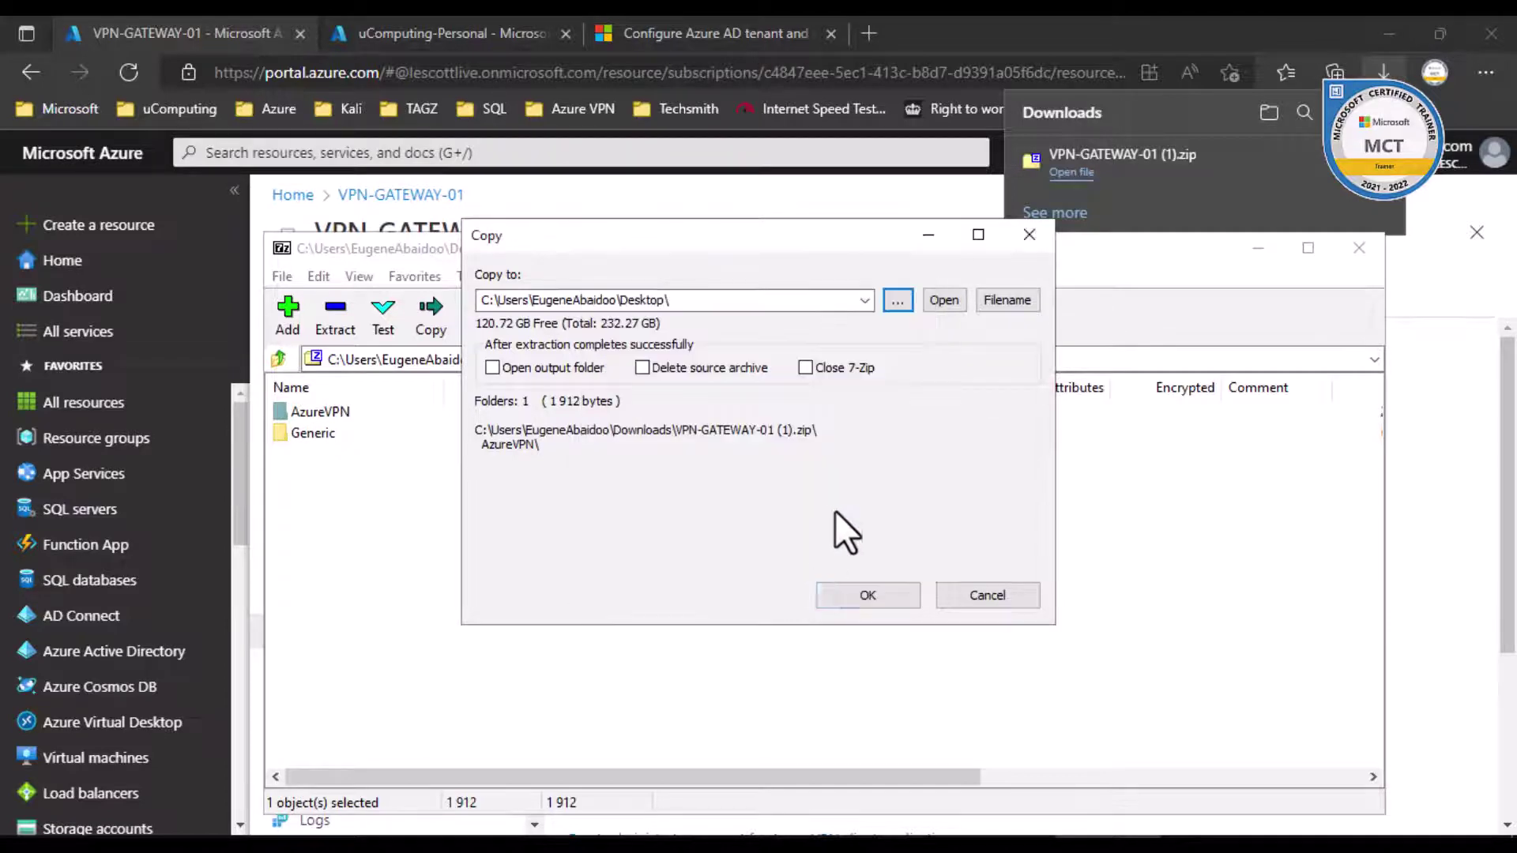
left_click(871, 599)
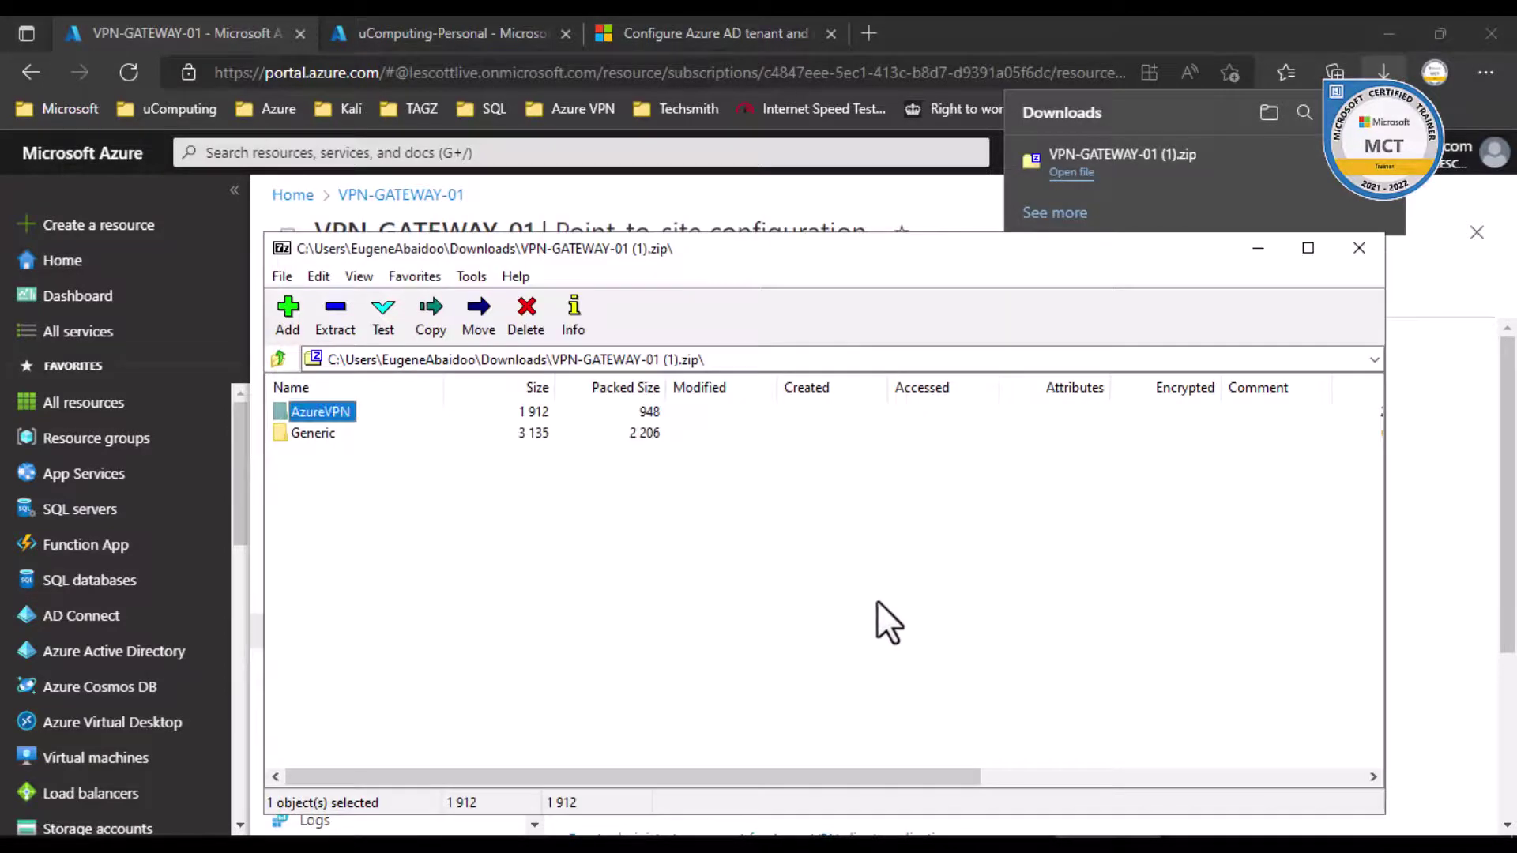
left_click(1361, 248)
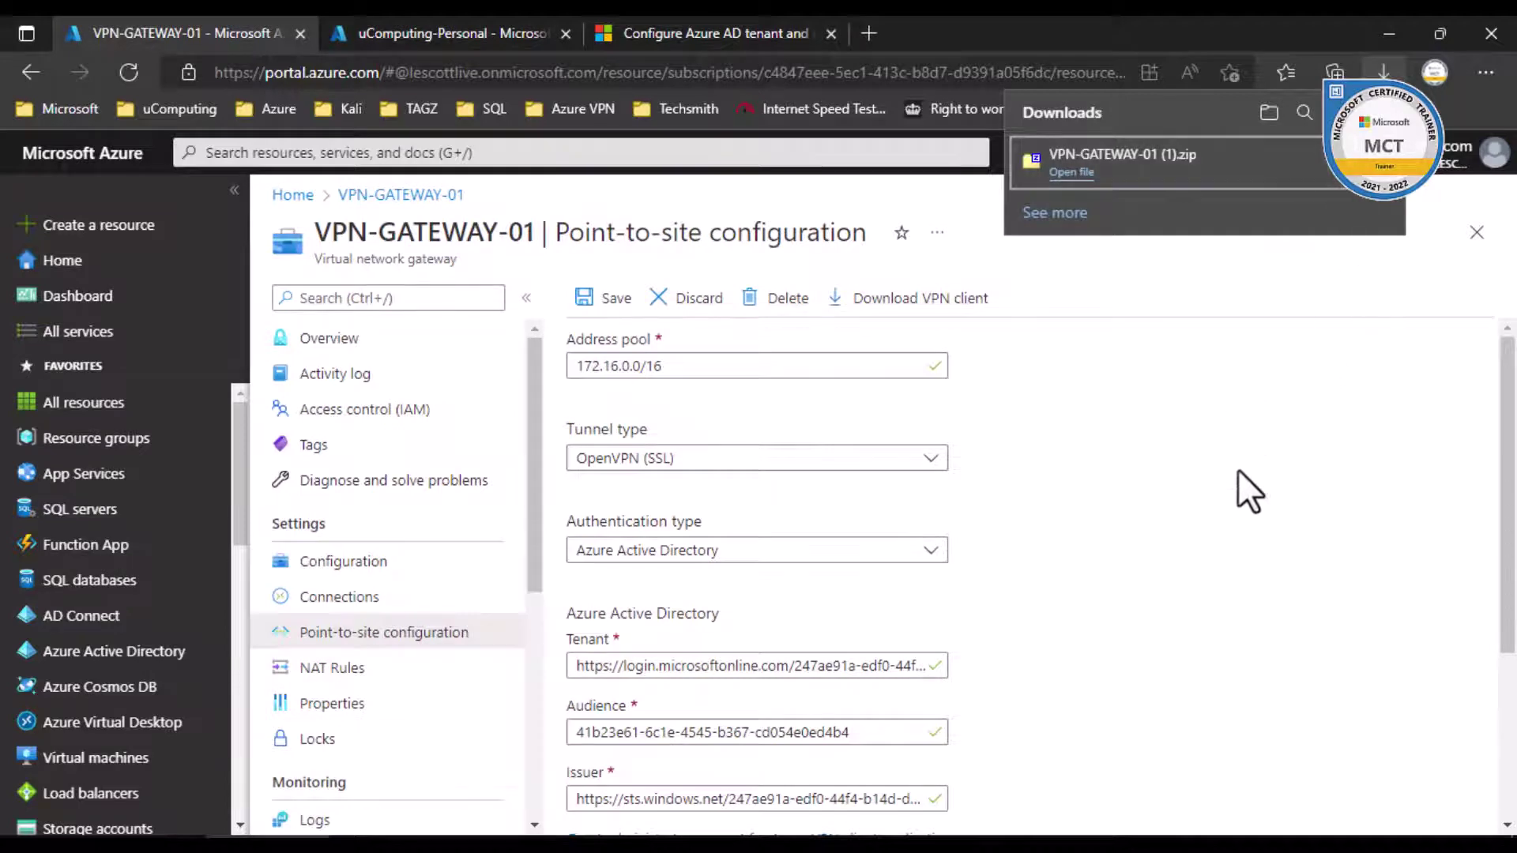
left_click(1263, 452)
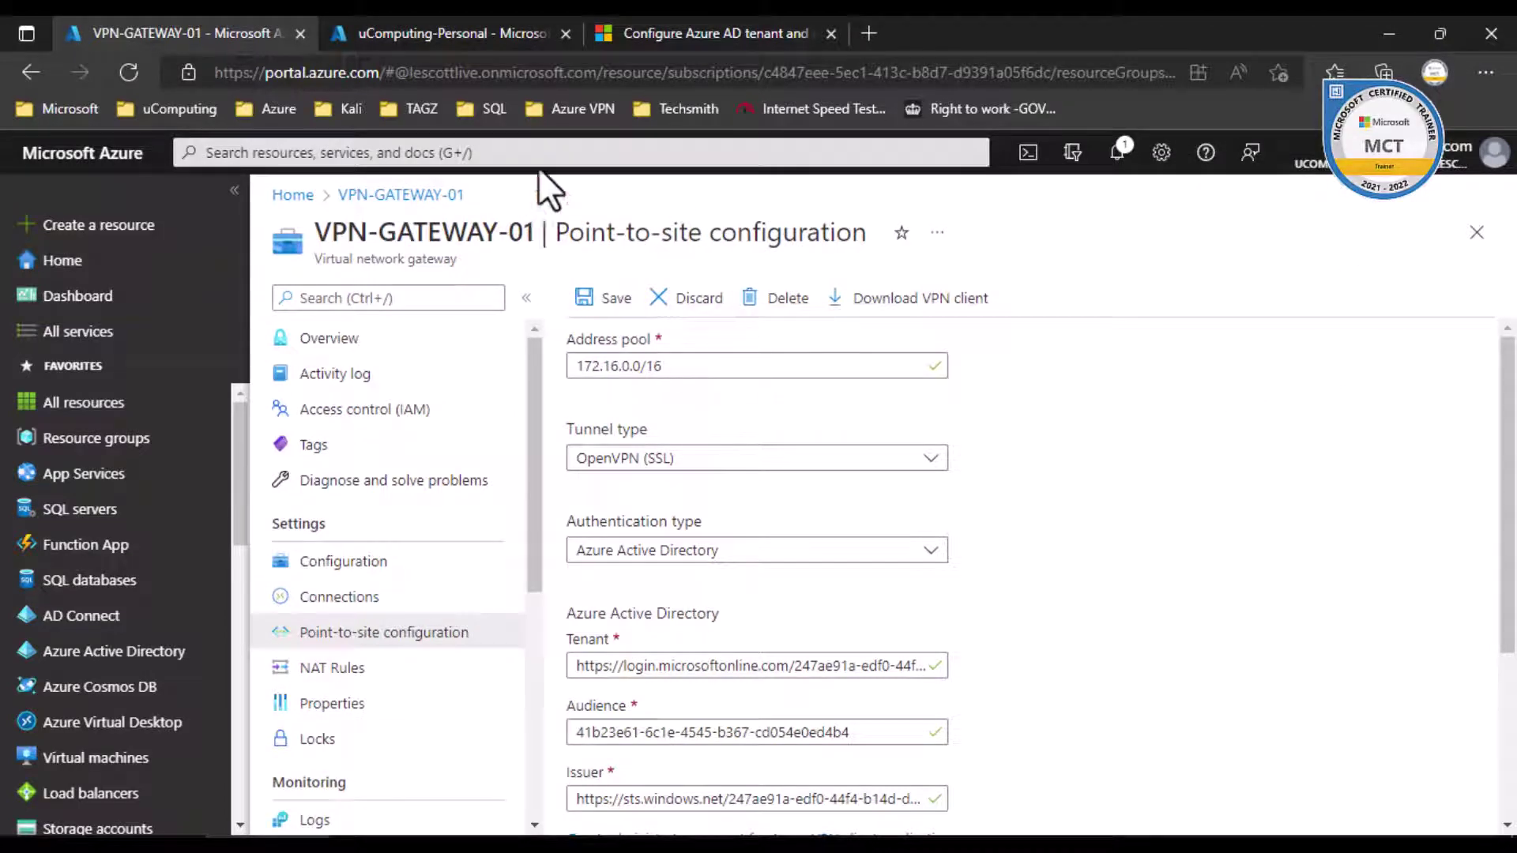
- Open the bookmarked App Center page for the Azure VPN Client in a new browser tab
left_click(595, 107)
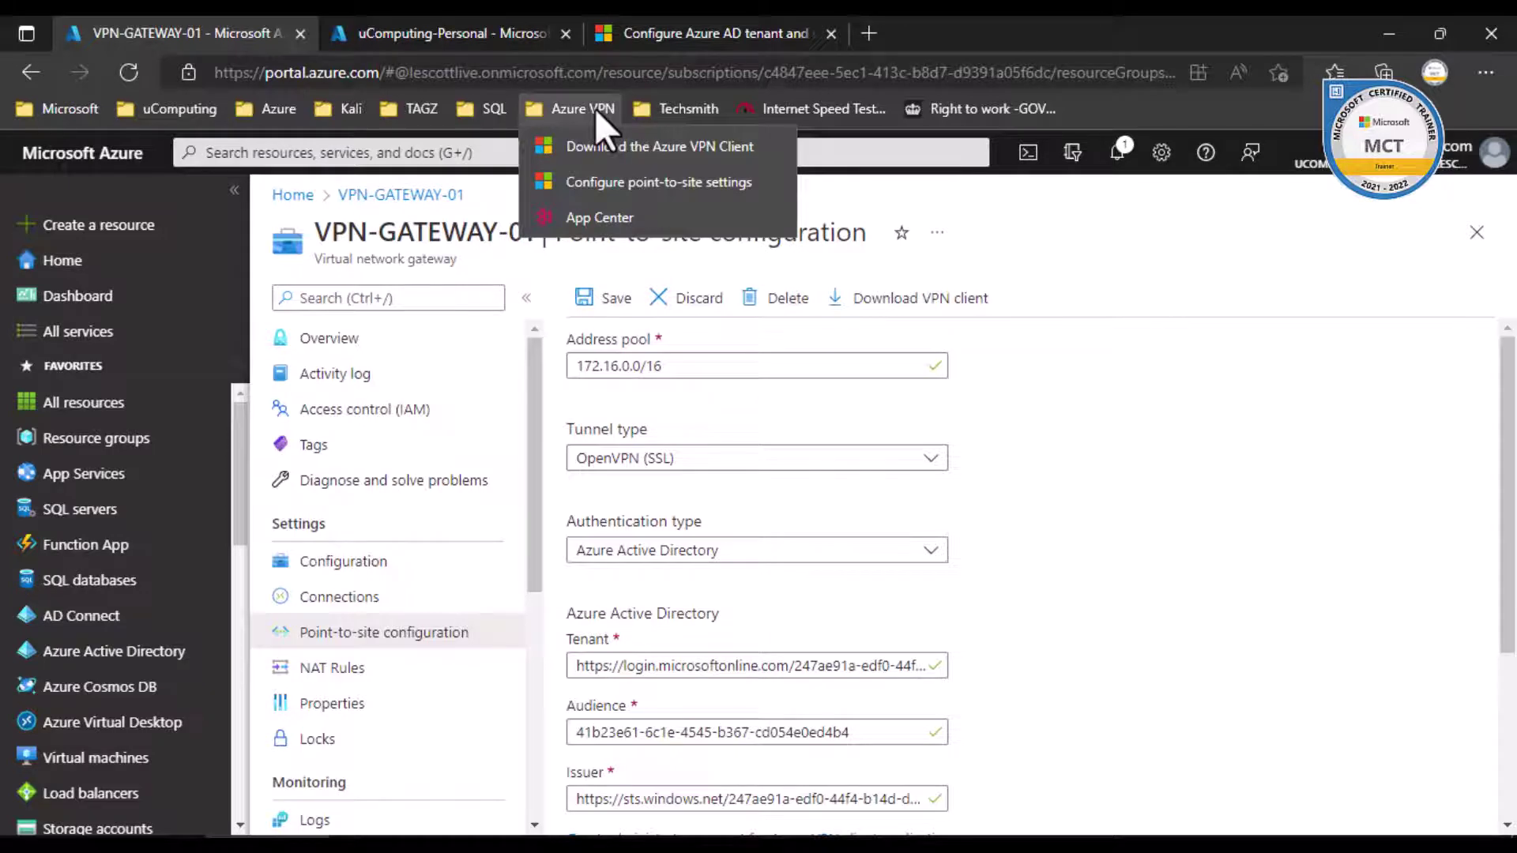
right_click(596, 217)
left_click(714, 240)
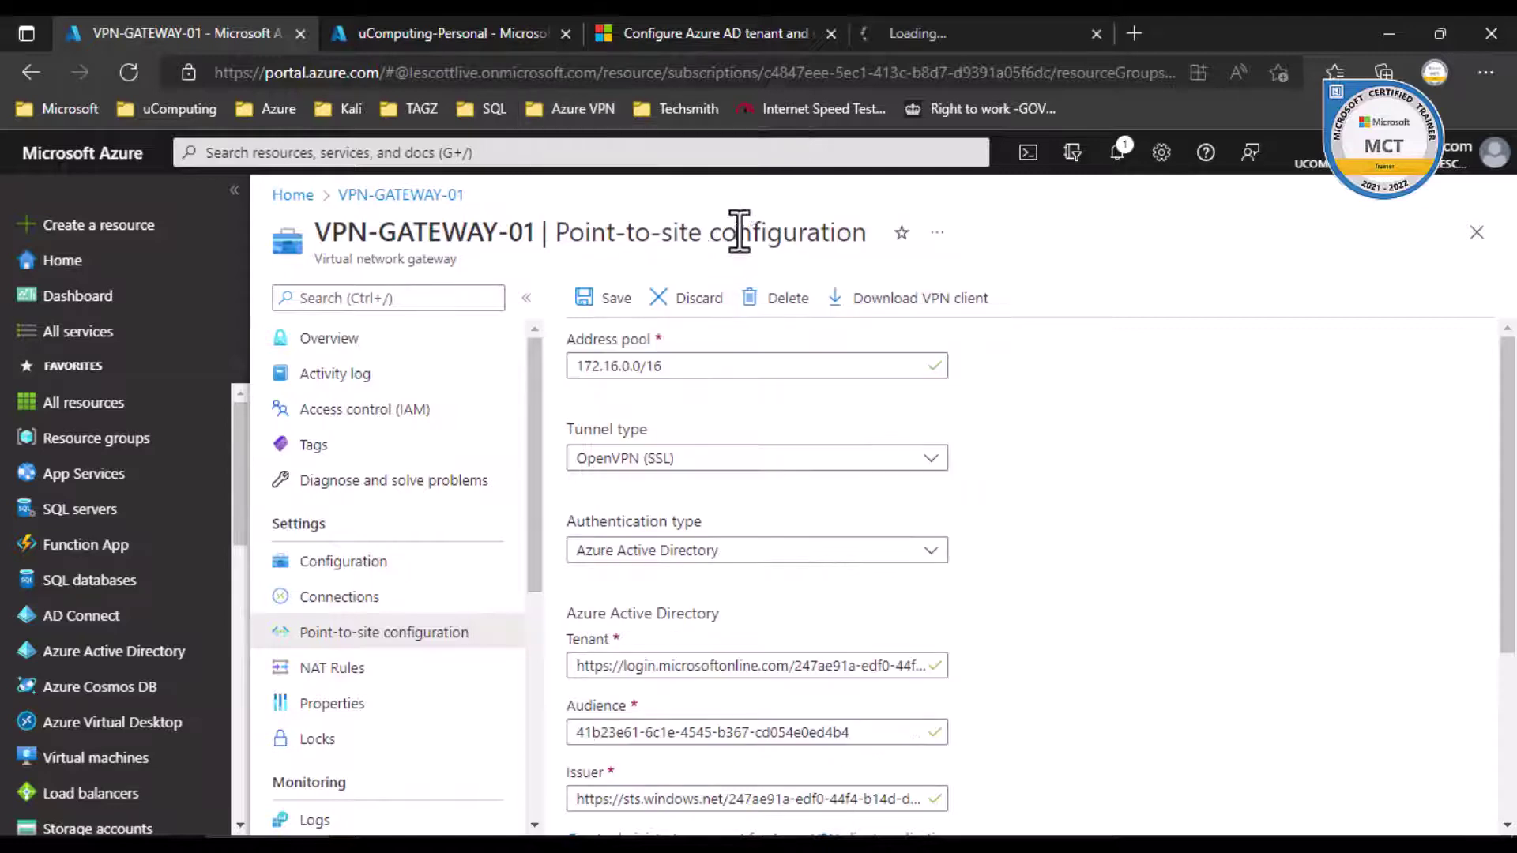
left_click(948, 33)
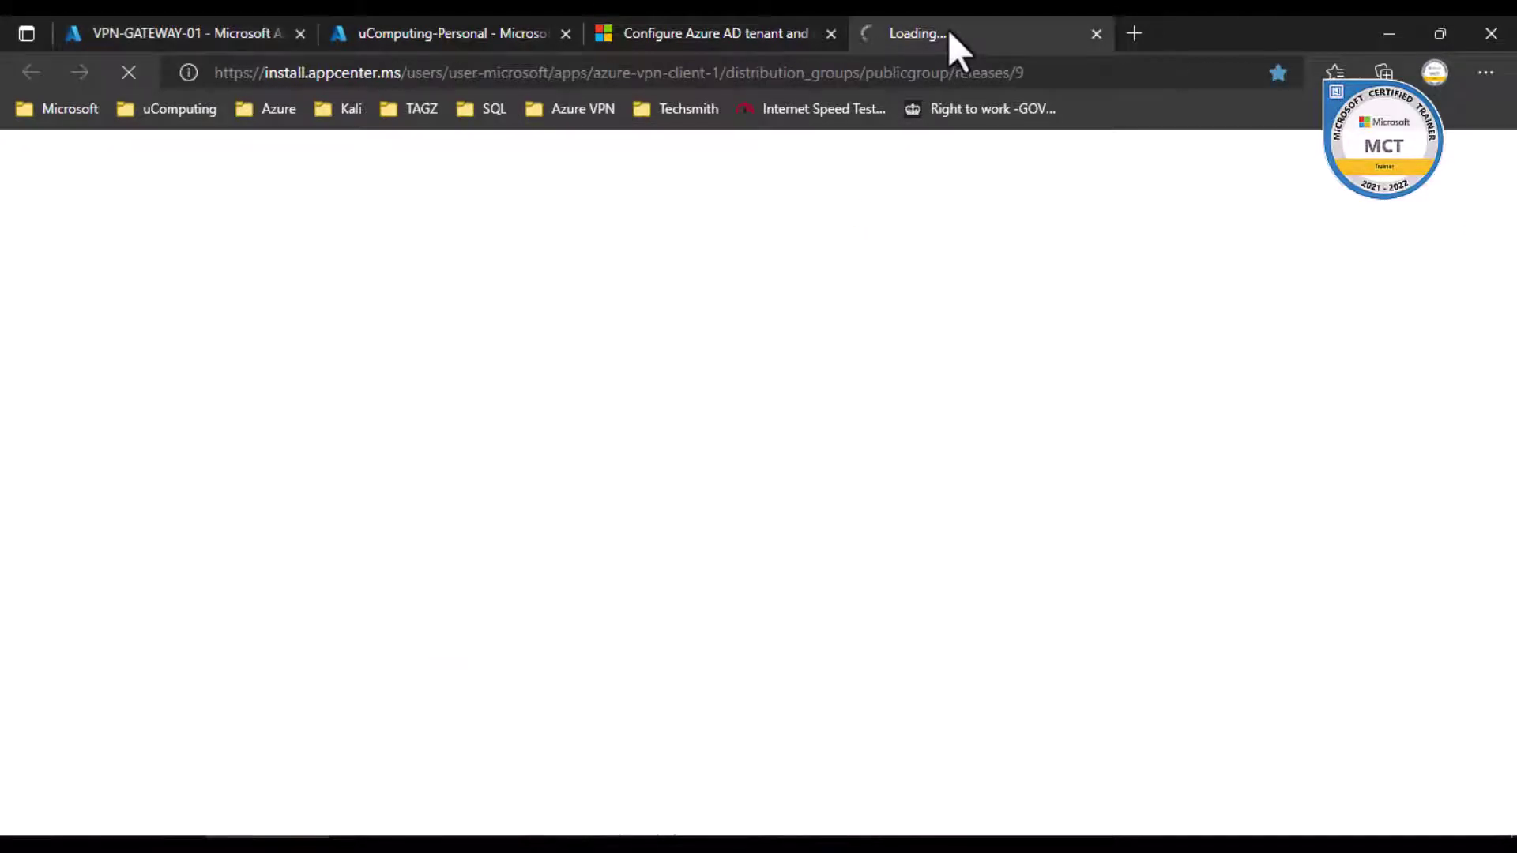
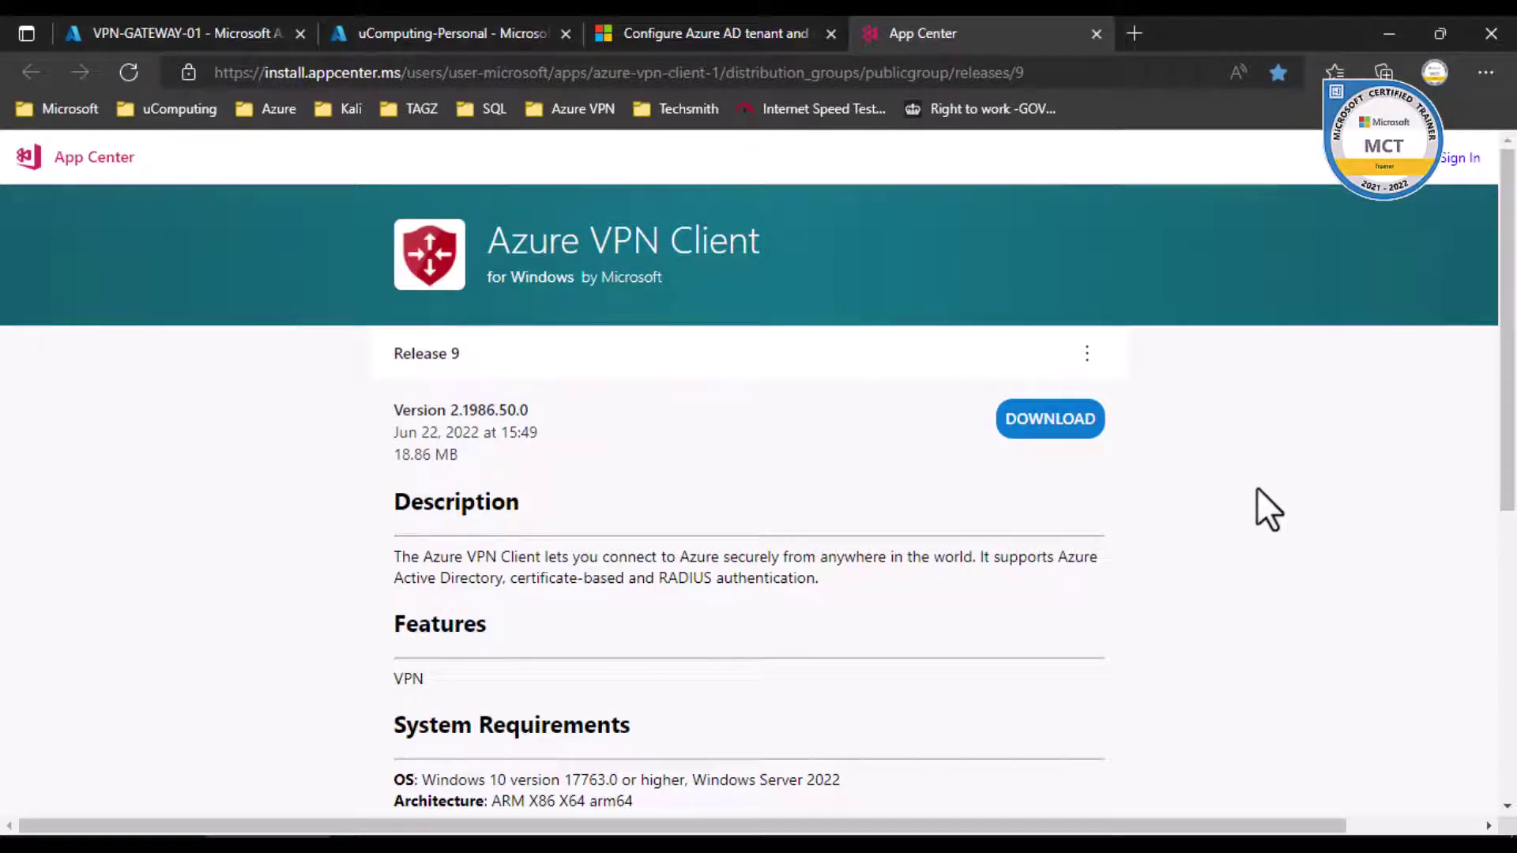
- Review the installation instructions, download the Azure VPN Client for Windows, and open the downloaded AzVpnAppx_2.1986.50.0 (1).zip archive
scroll(1263, 485, "down", 6)
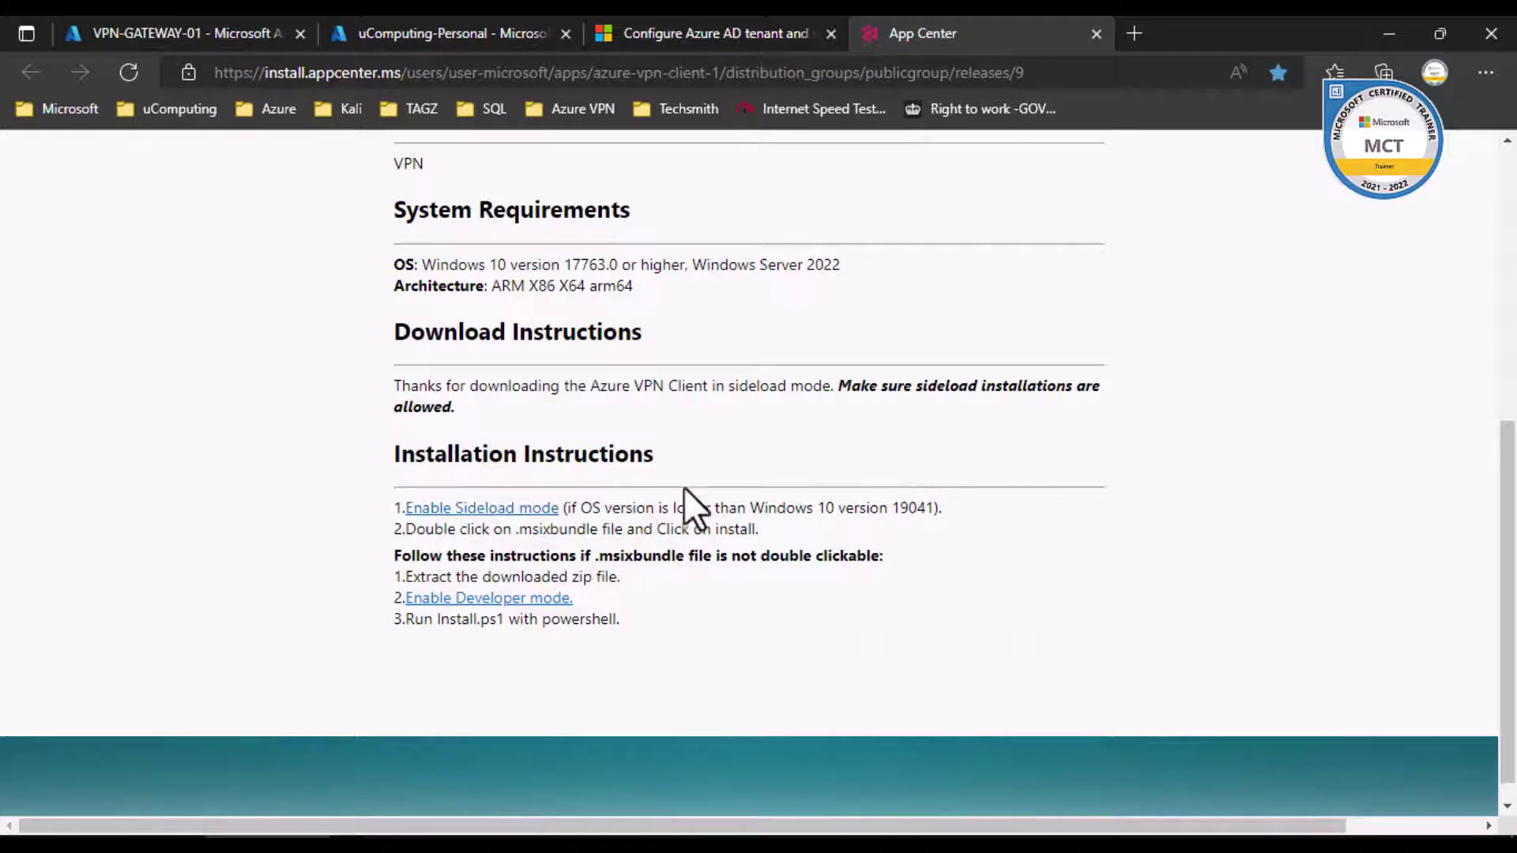
scroll(759, 442, "up", 7)
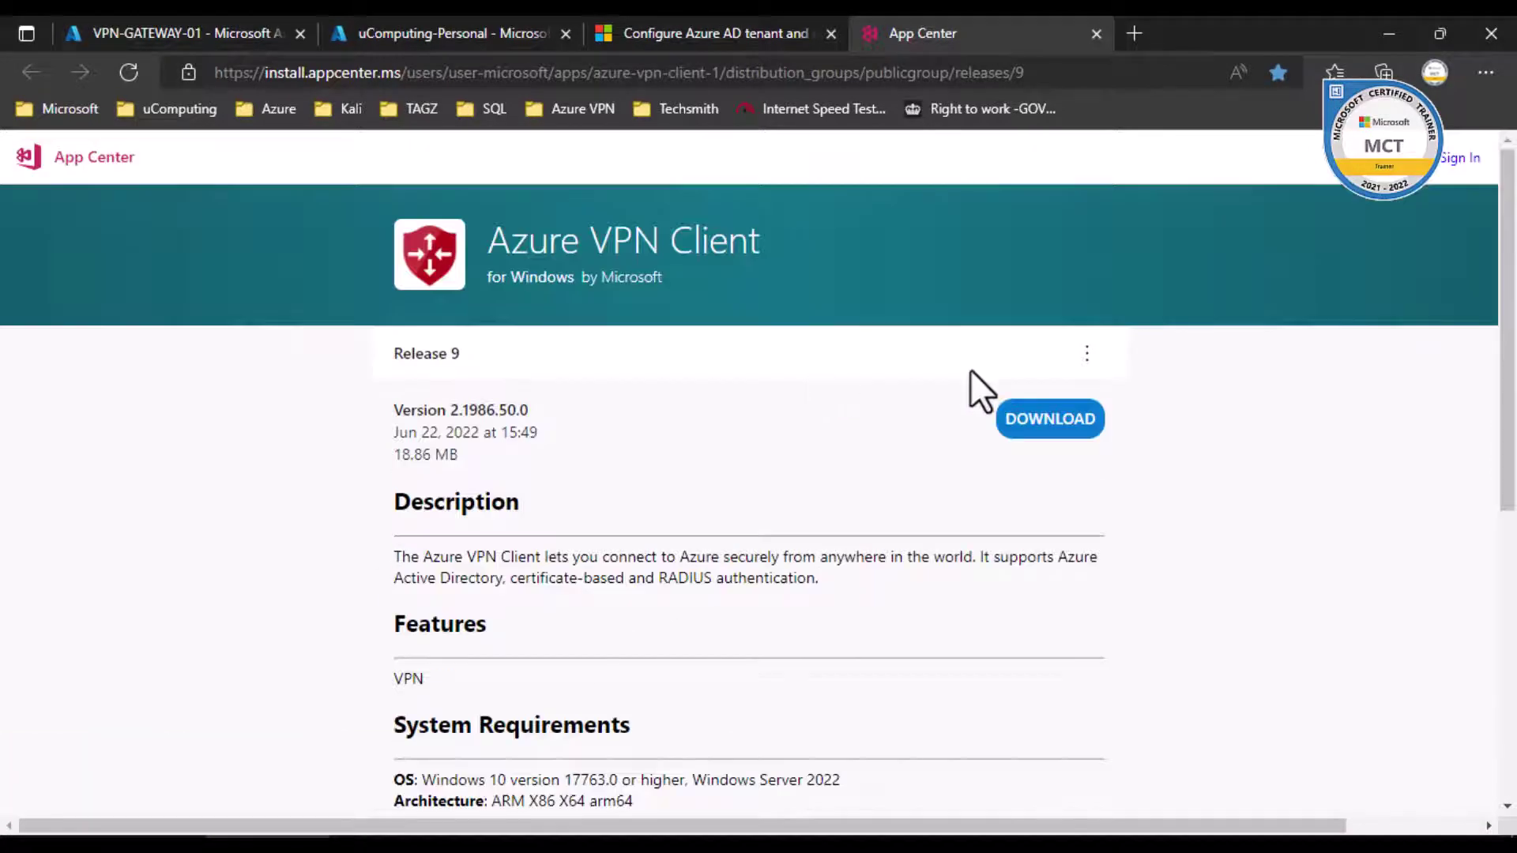
left_click(1043, 426)
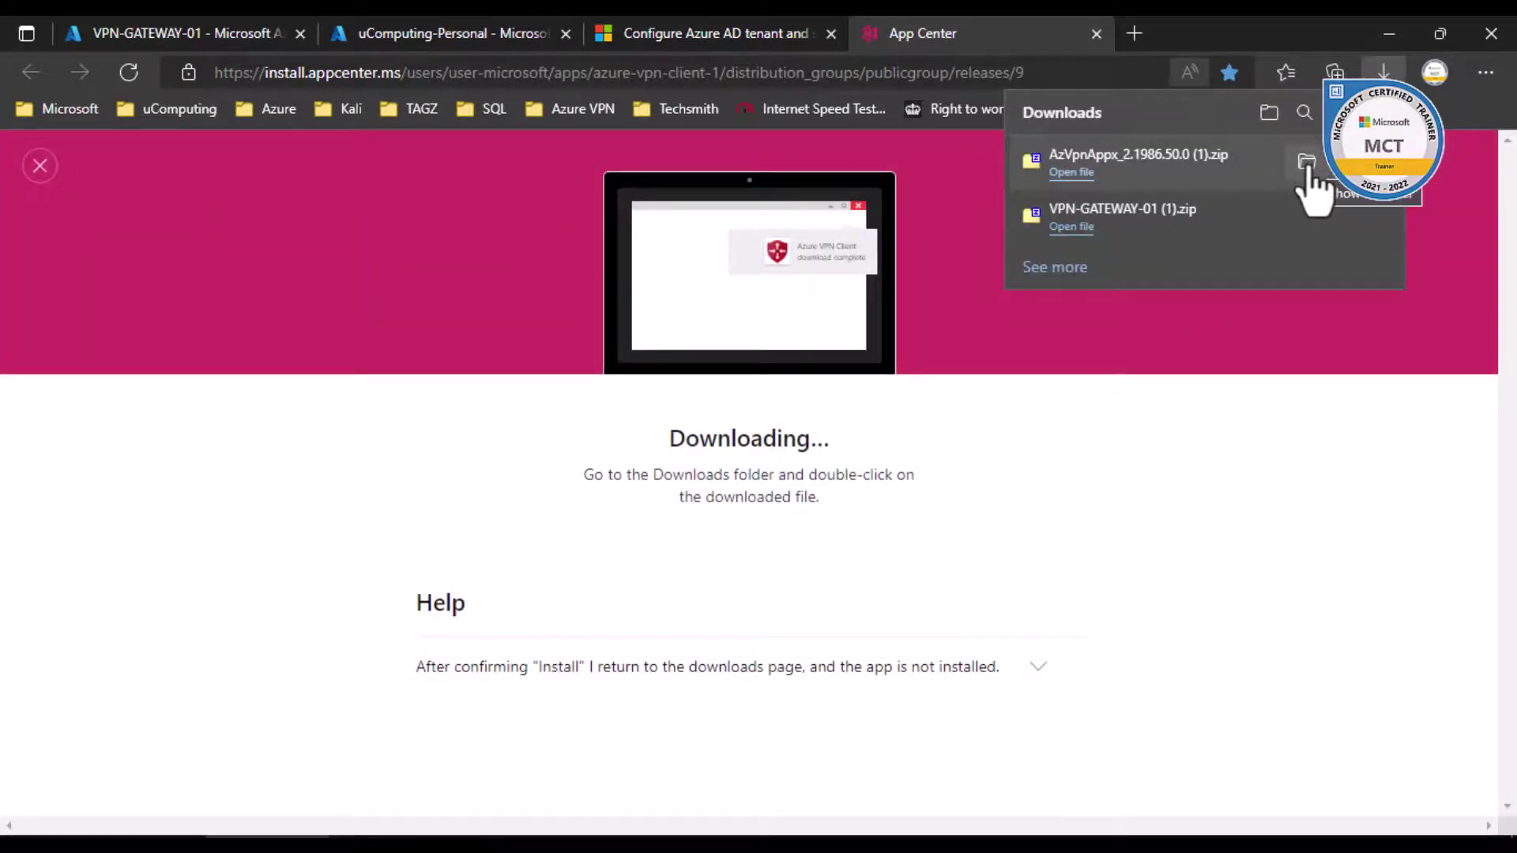
right_click(1193, 169)
left_click(1236, 177)
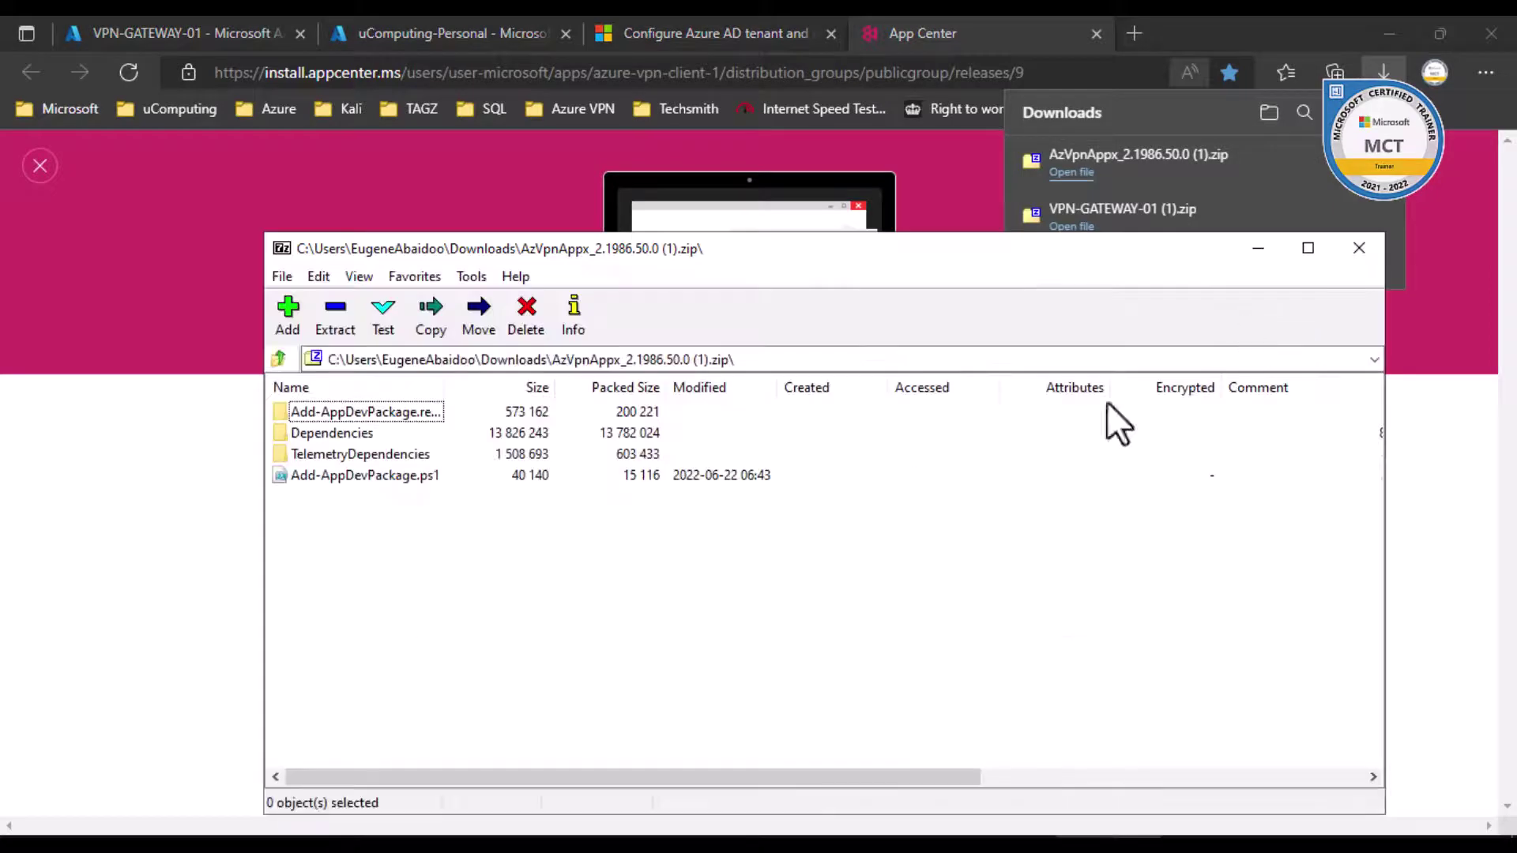
- Extract all contents of the AzVpnAppx archive into a new desktop folder, naming the folder azvpnclient, and close the archive
left_click_drag(301, 591, 290, 520)
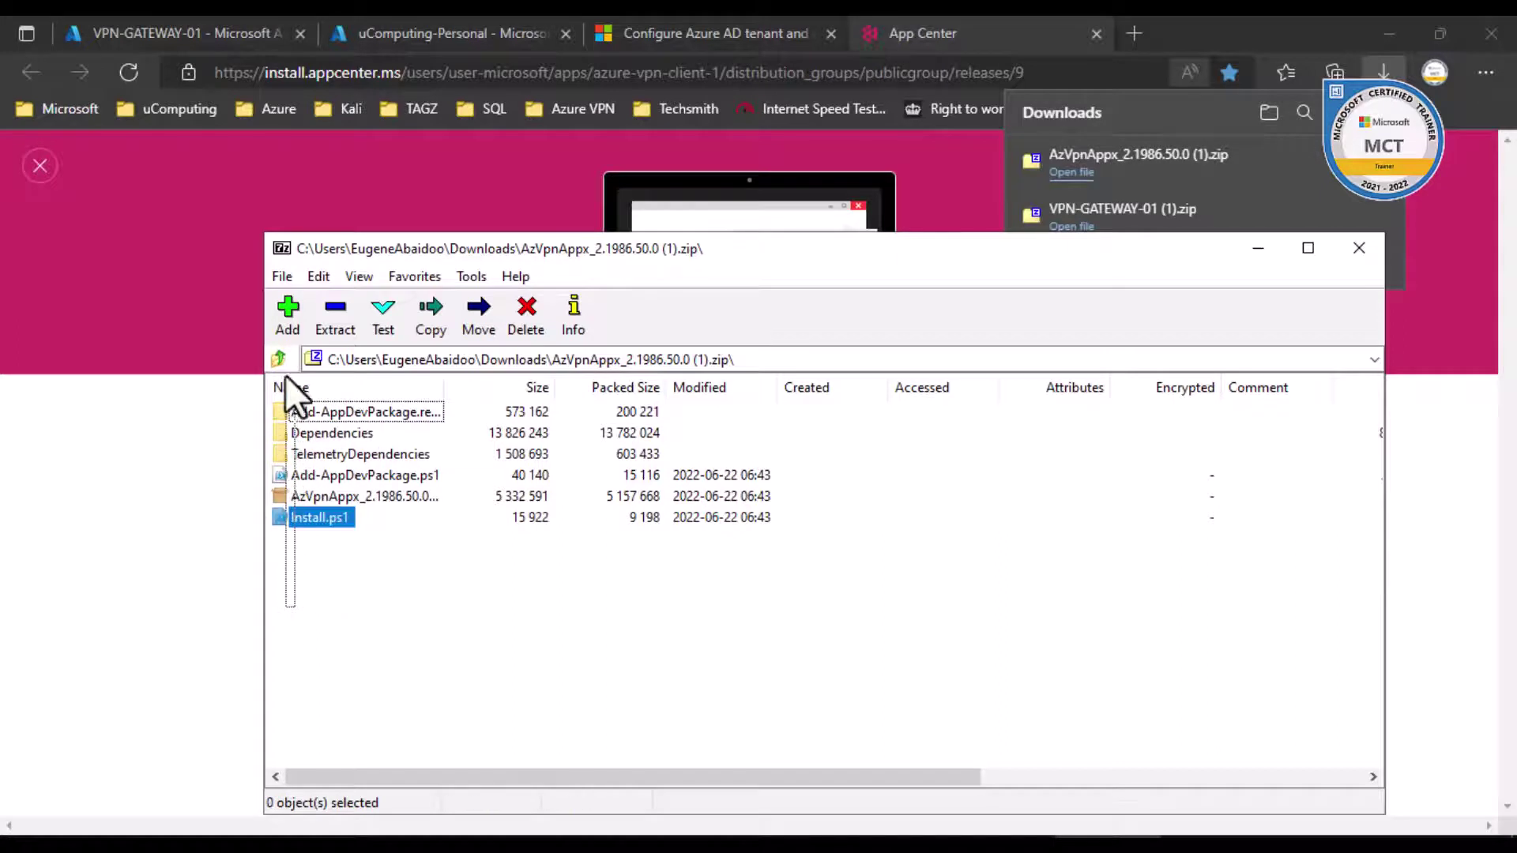
left_click(354, 662)
key("ctrl+a")
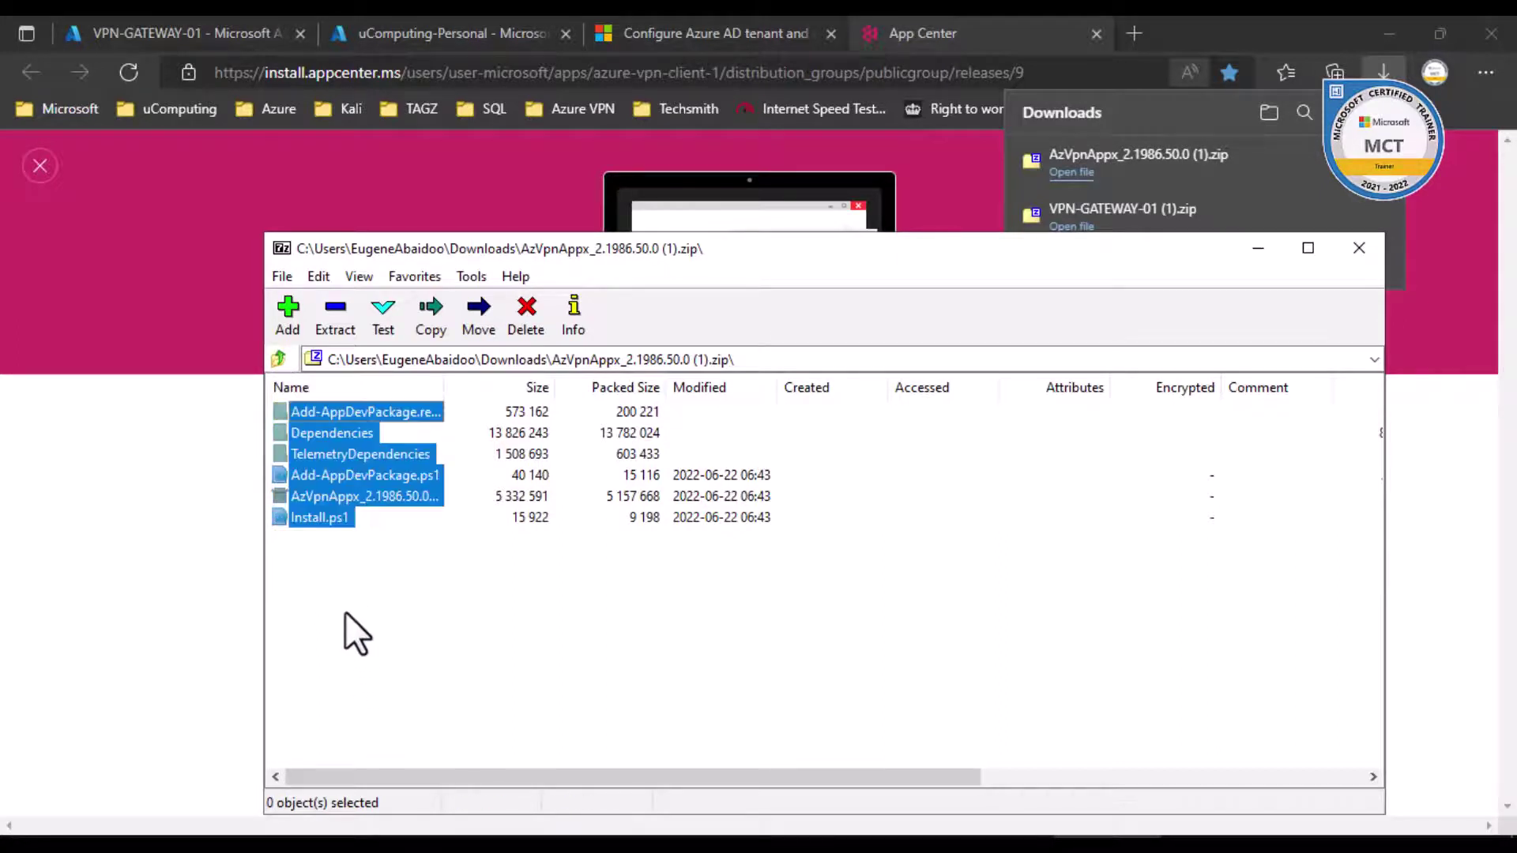
right_click(320, 440)
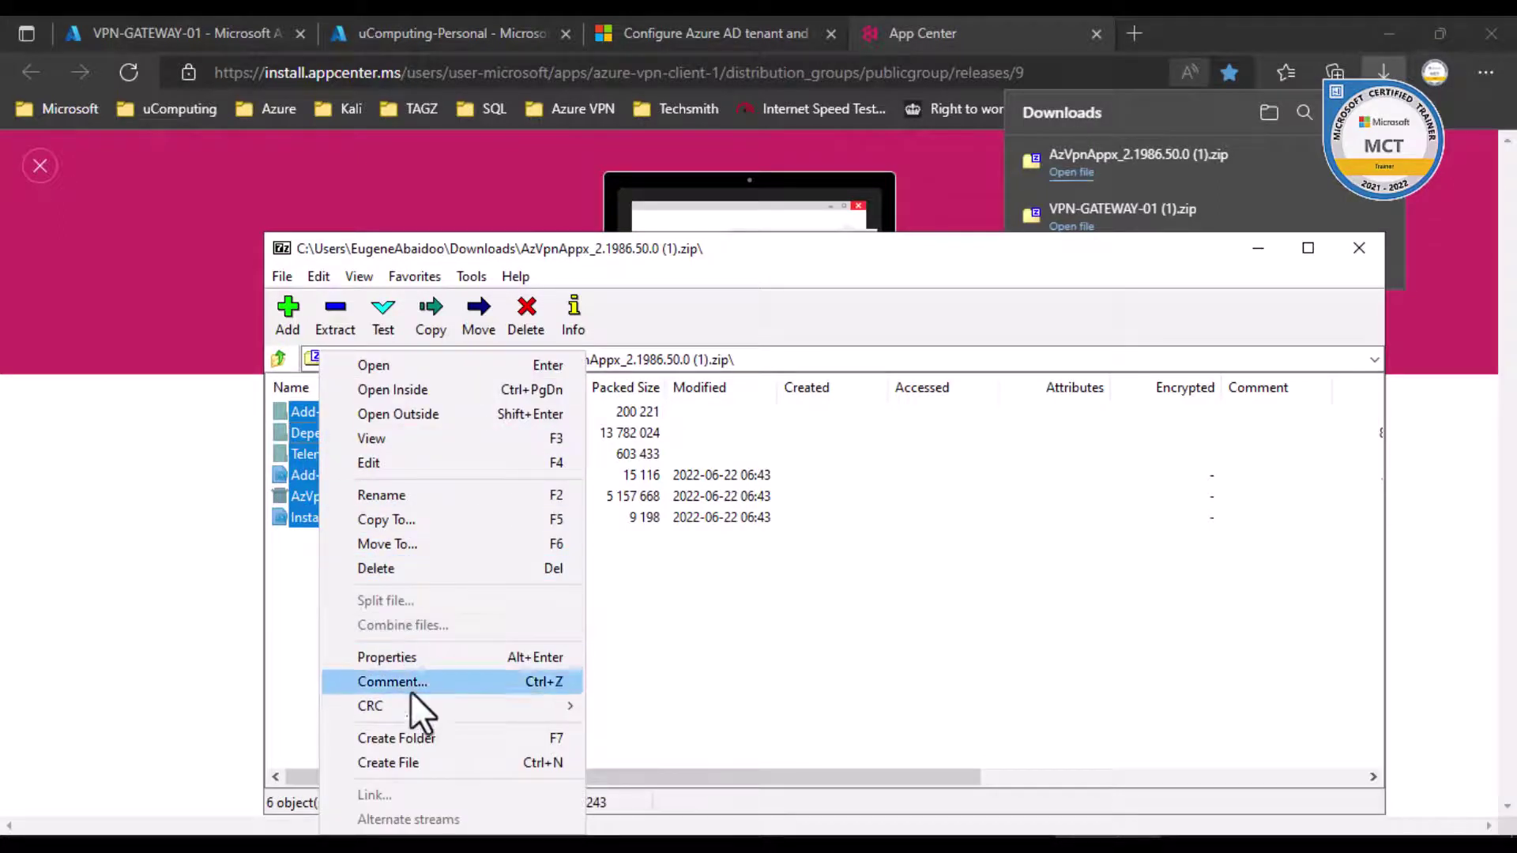
left_click(448, 520)
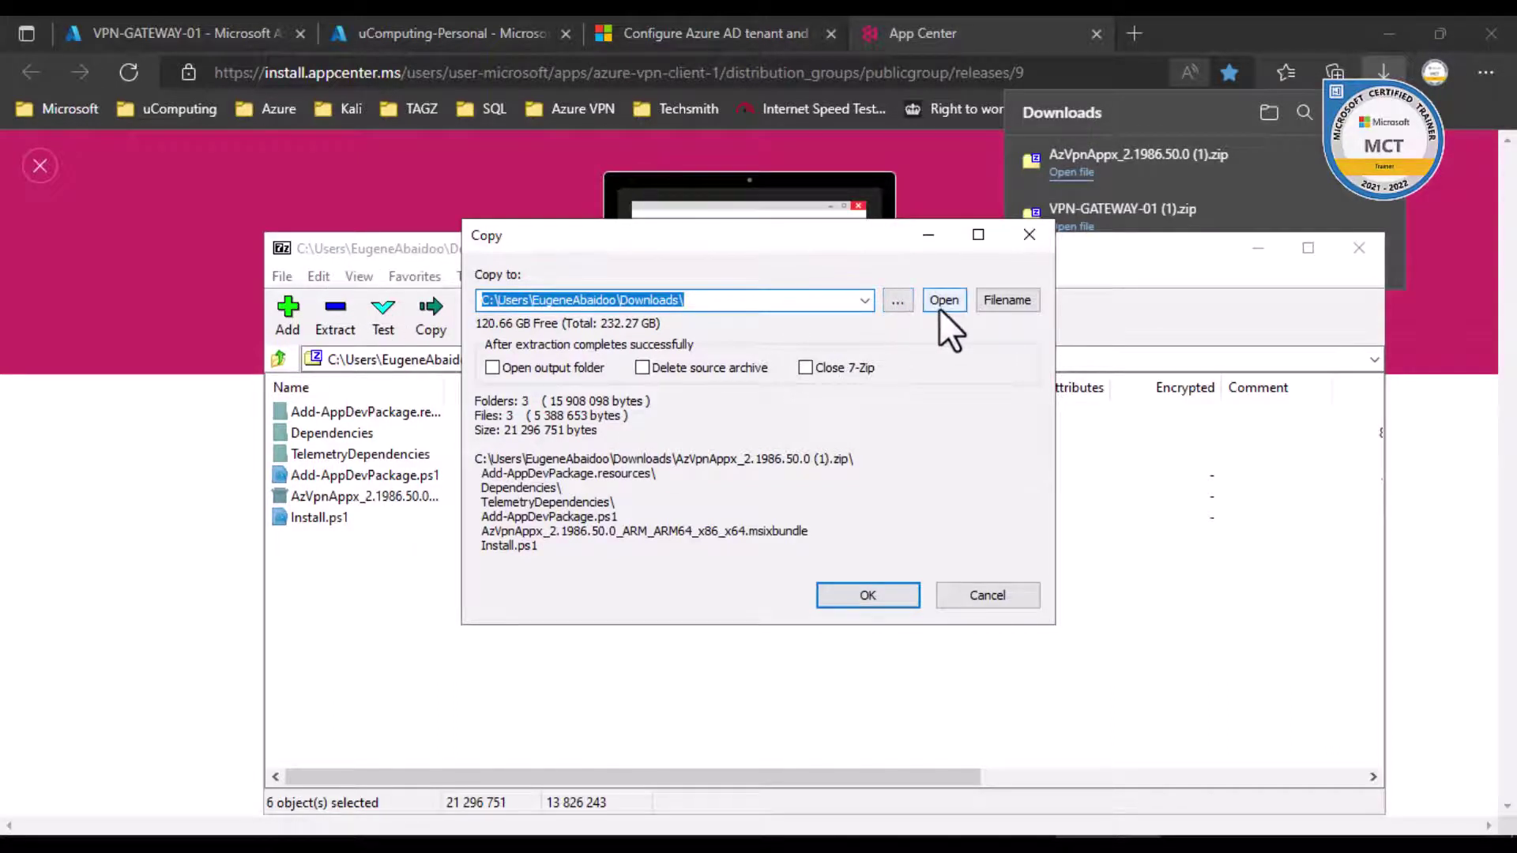
left_click(899, 303)
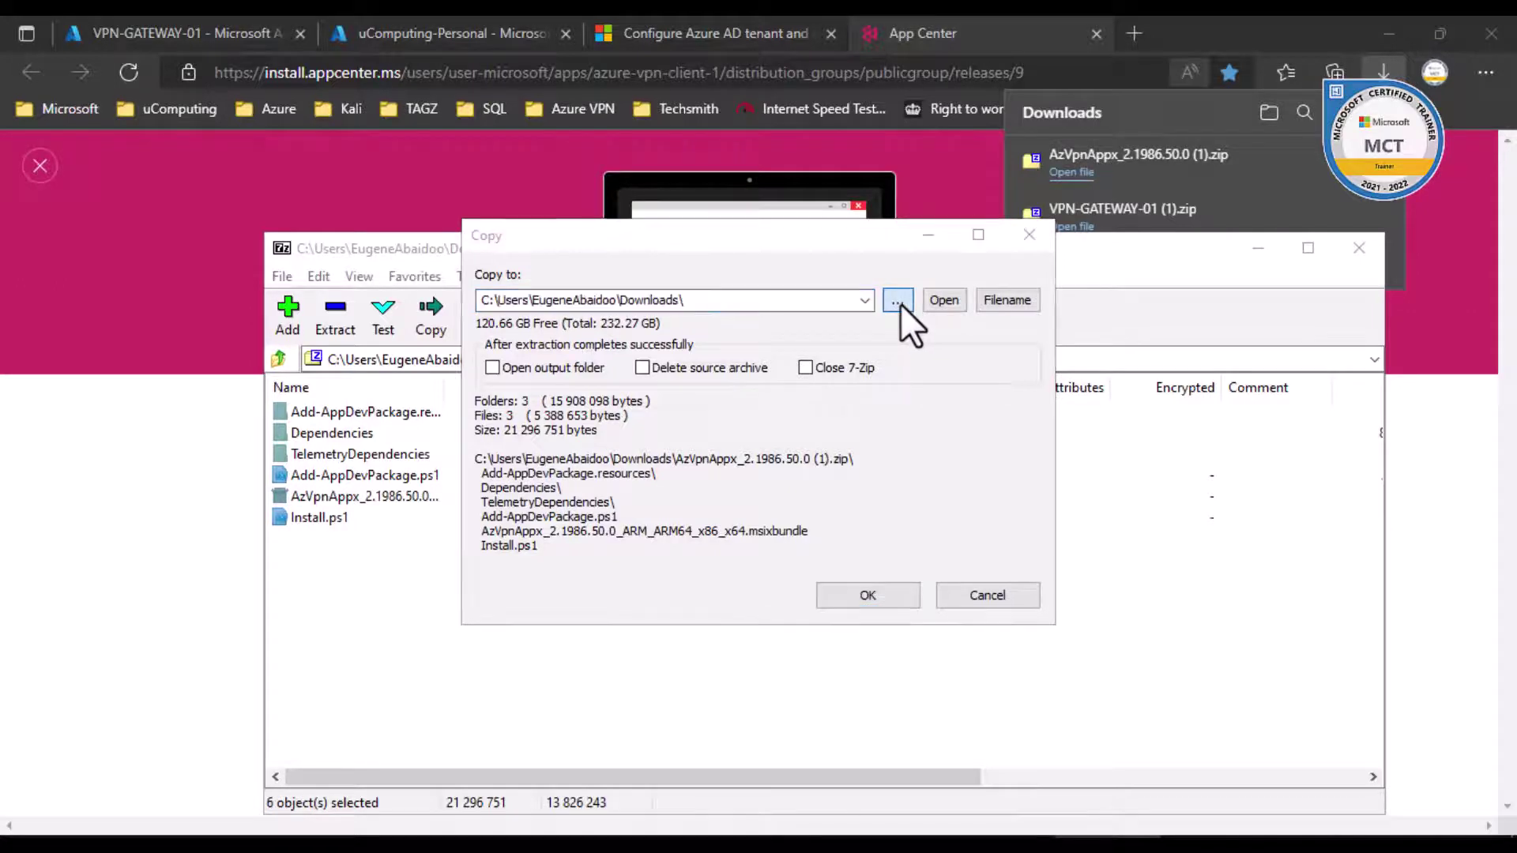
scroll(720, 387, "up", 1)
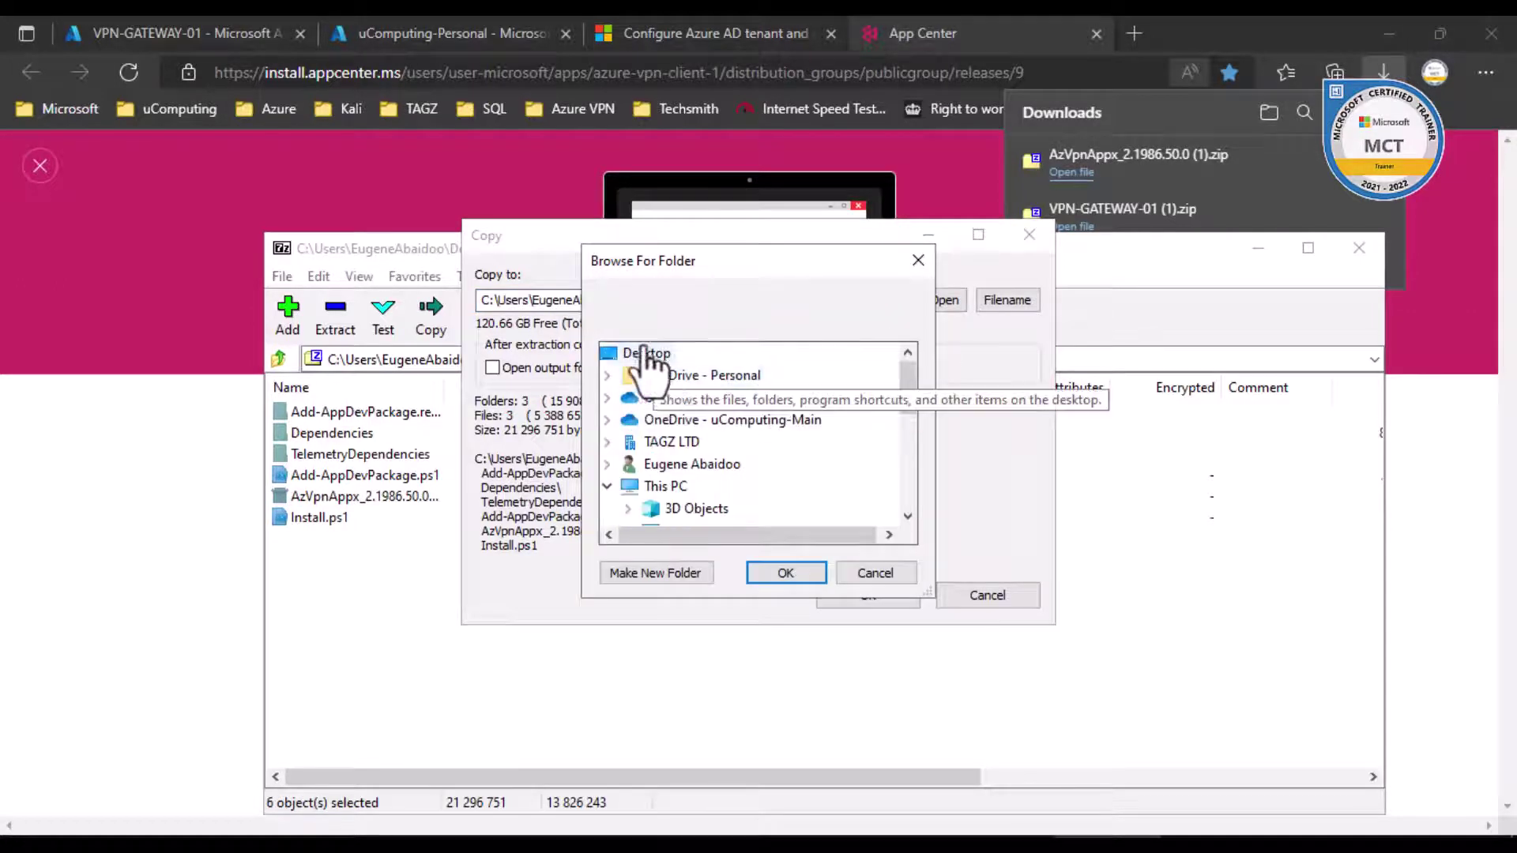
left_click(644, 353)
left_click(657, 570)
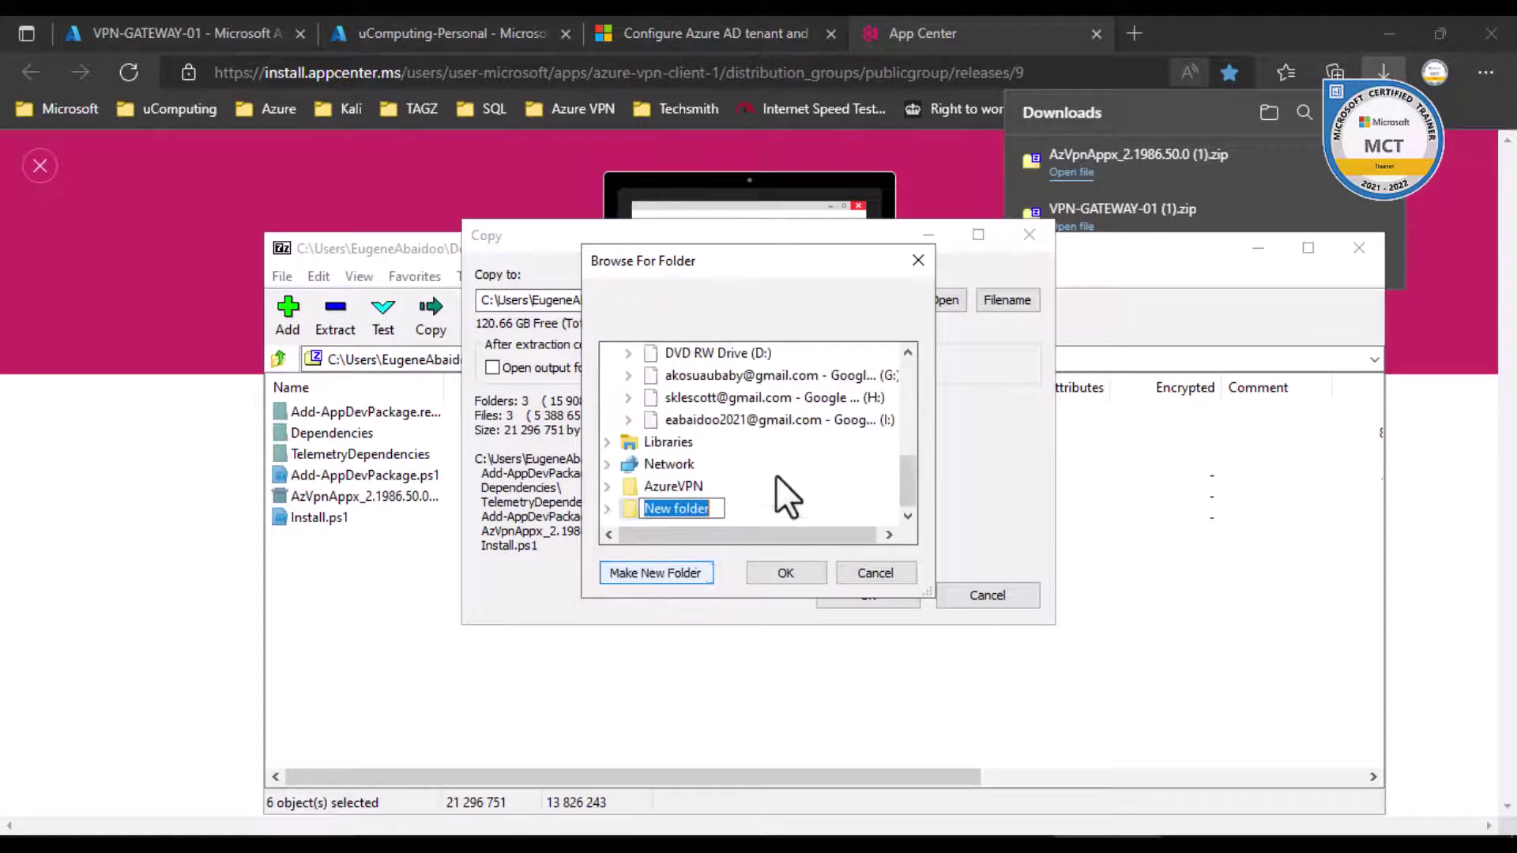
type("azvpnclient")
left_click(786, 573)
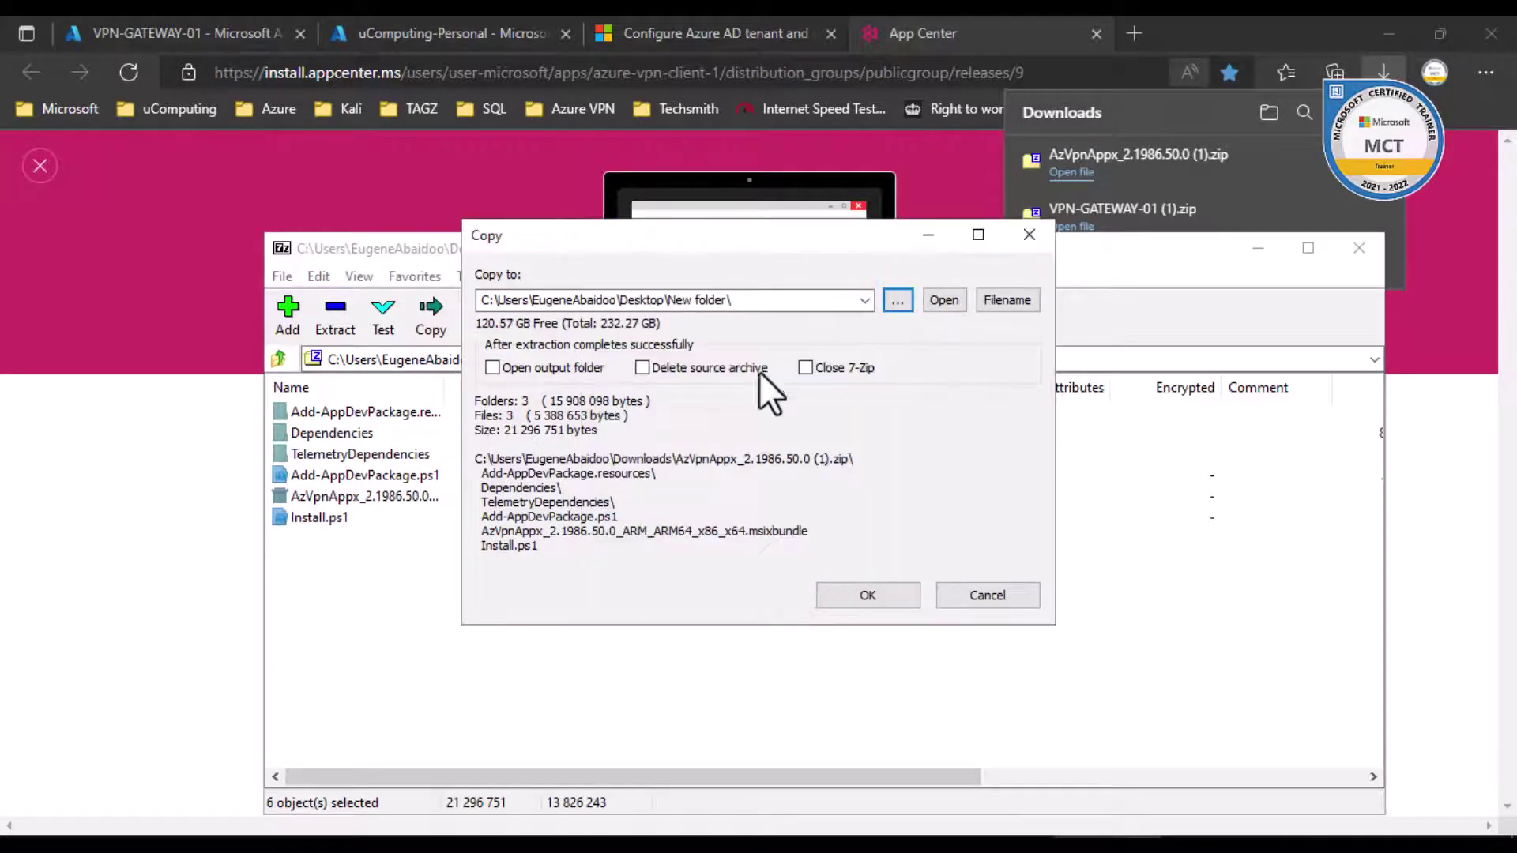
left_click(869, 595)
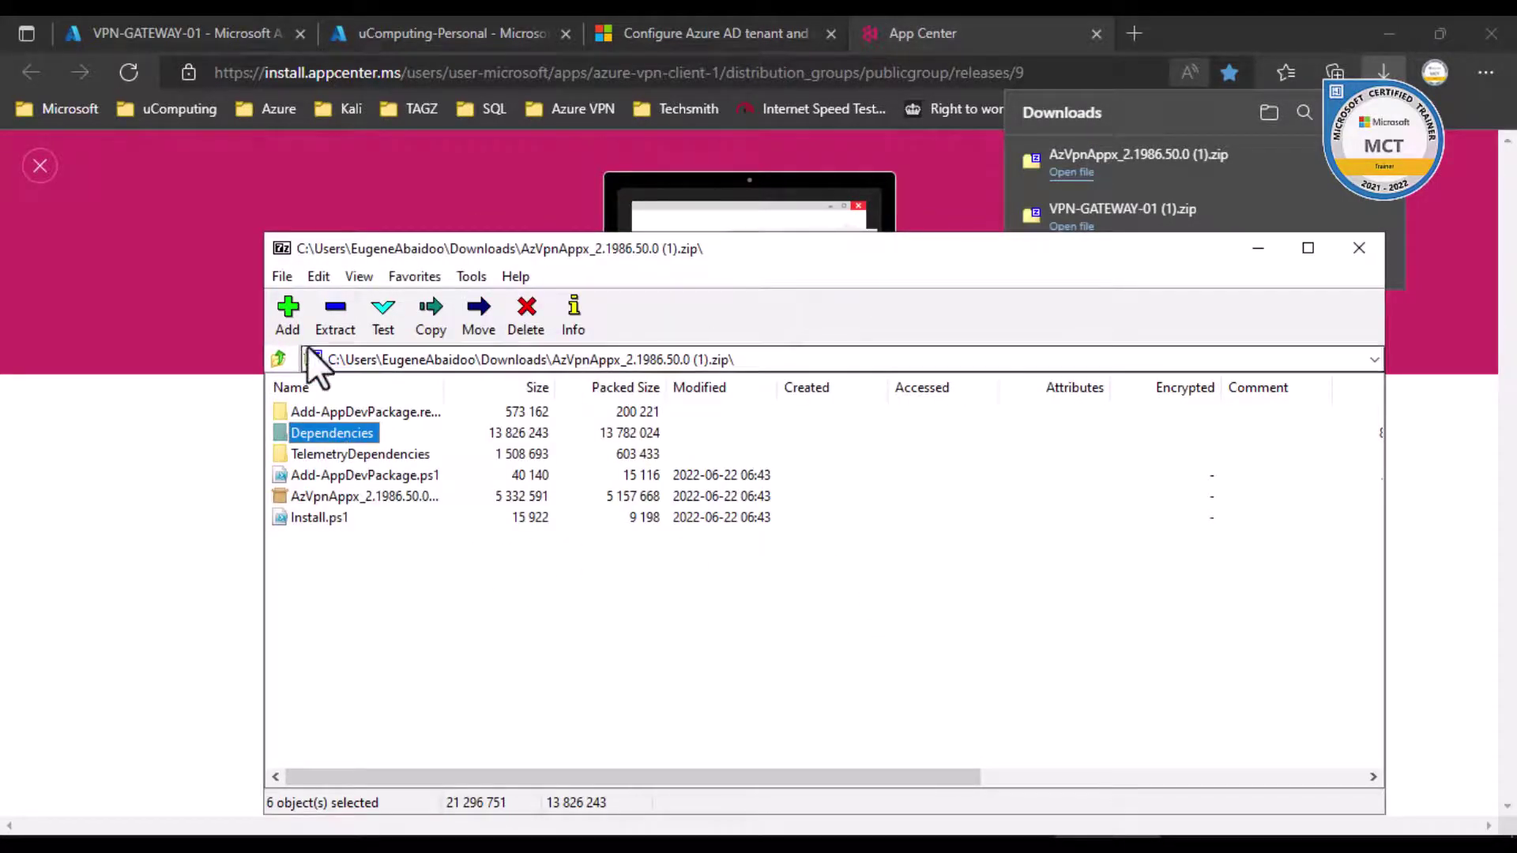
left_click(1359, 248)
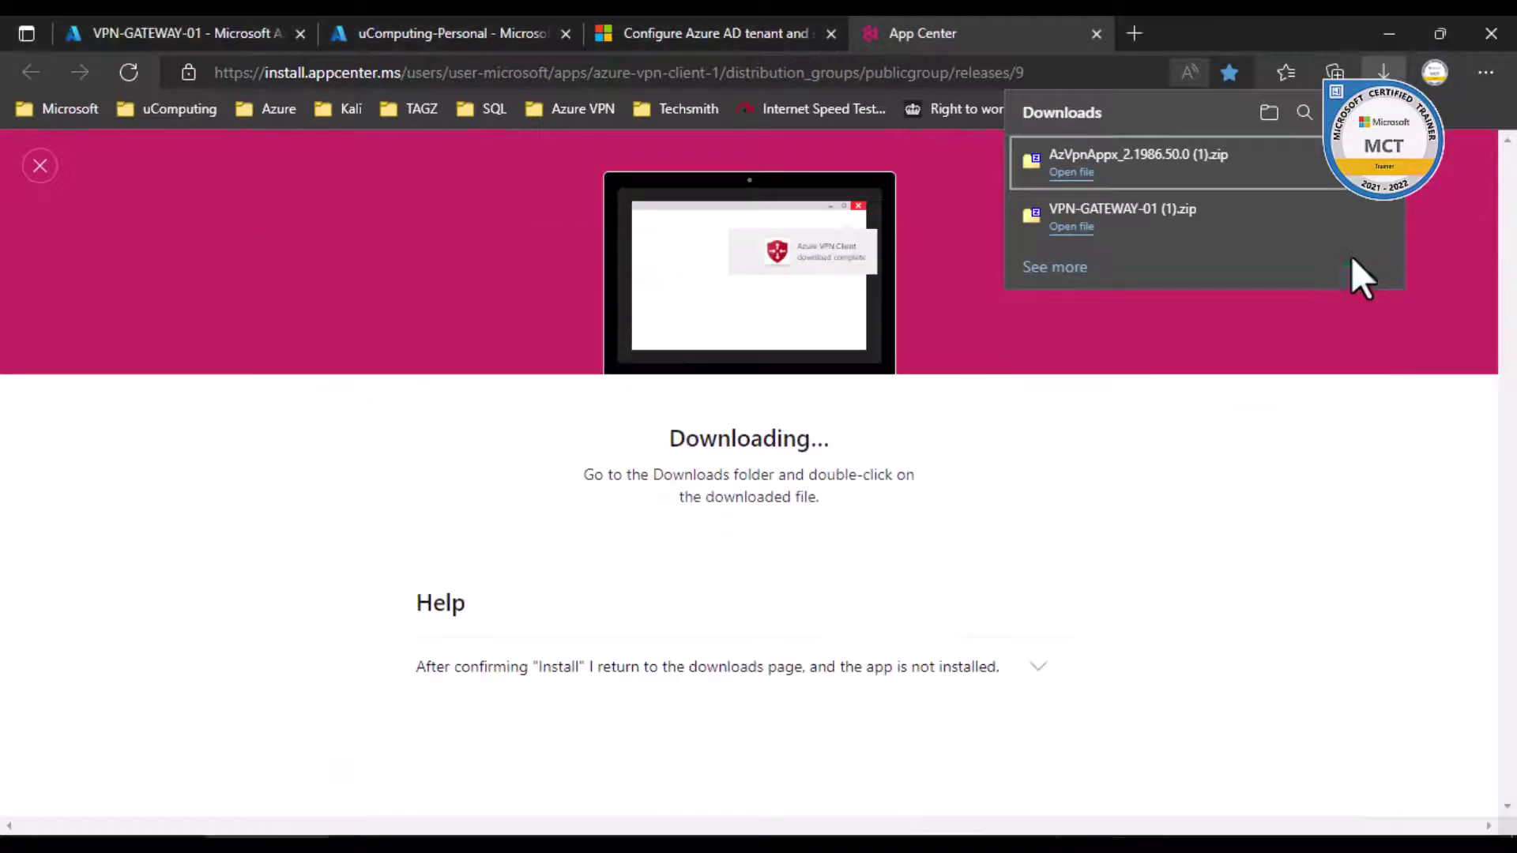
- On the desktop, delete the empty azvpnclient folder and rename New folder, which holds the extracted files, to azvpnclient
left_click(1388, 33)
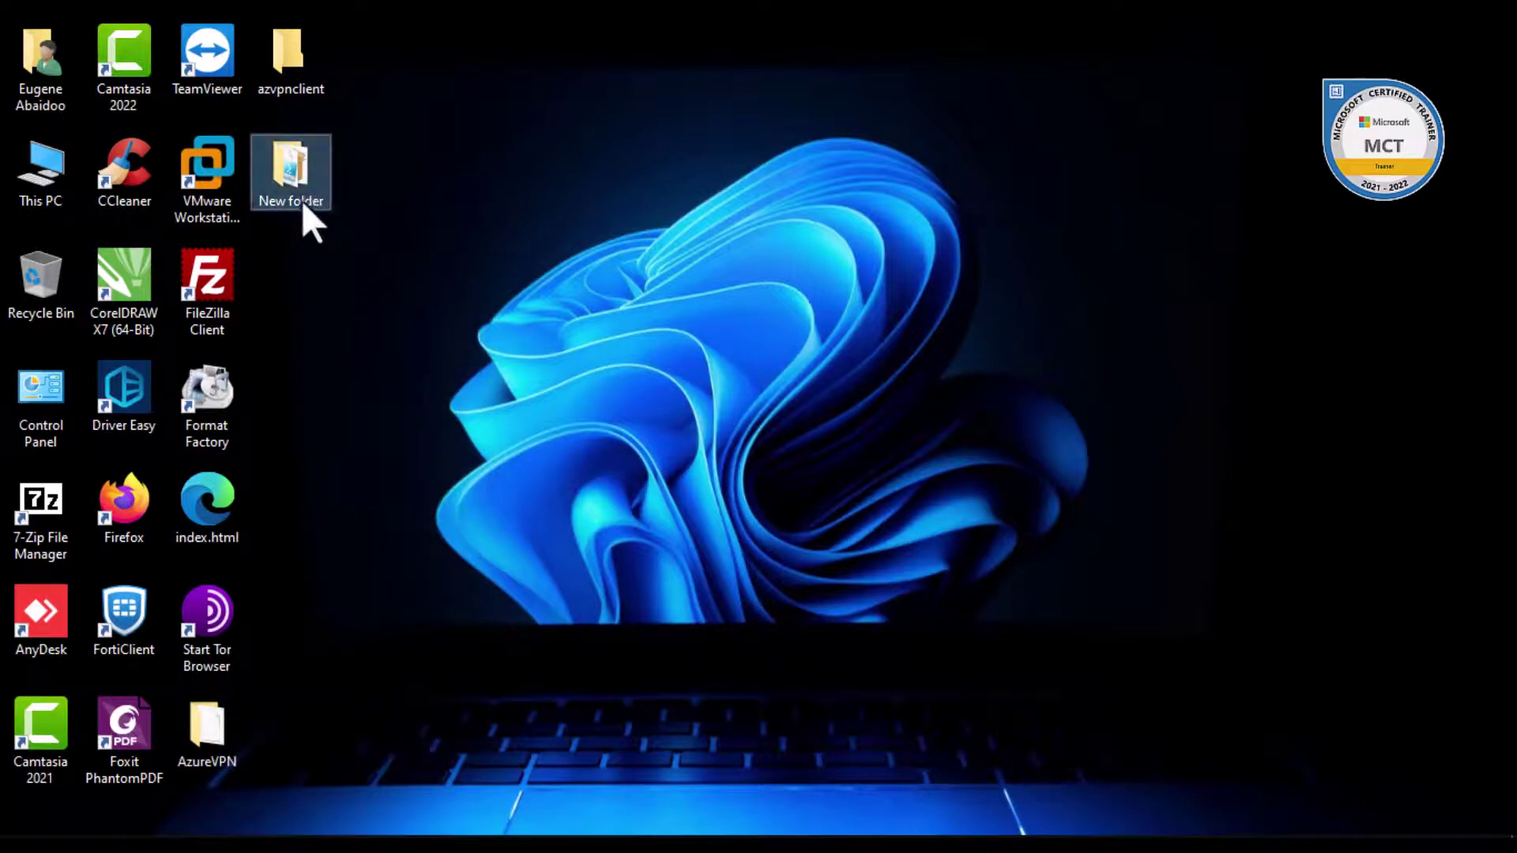
left_click(296, 88)
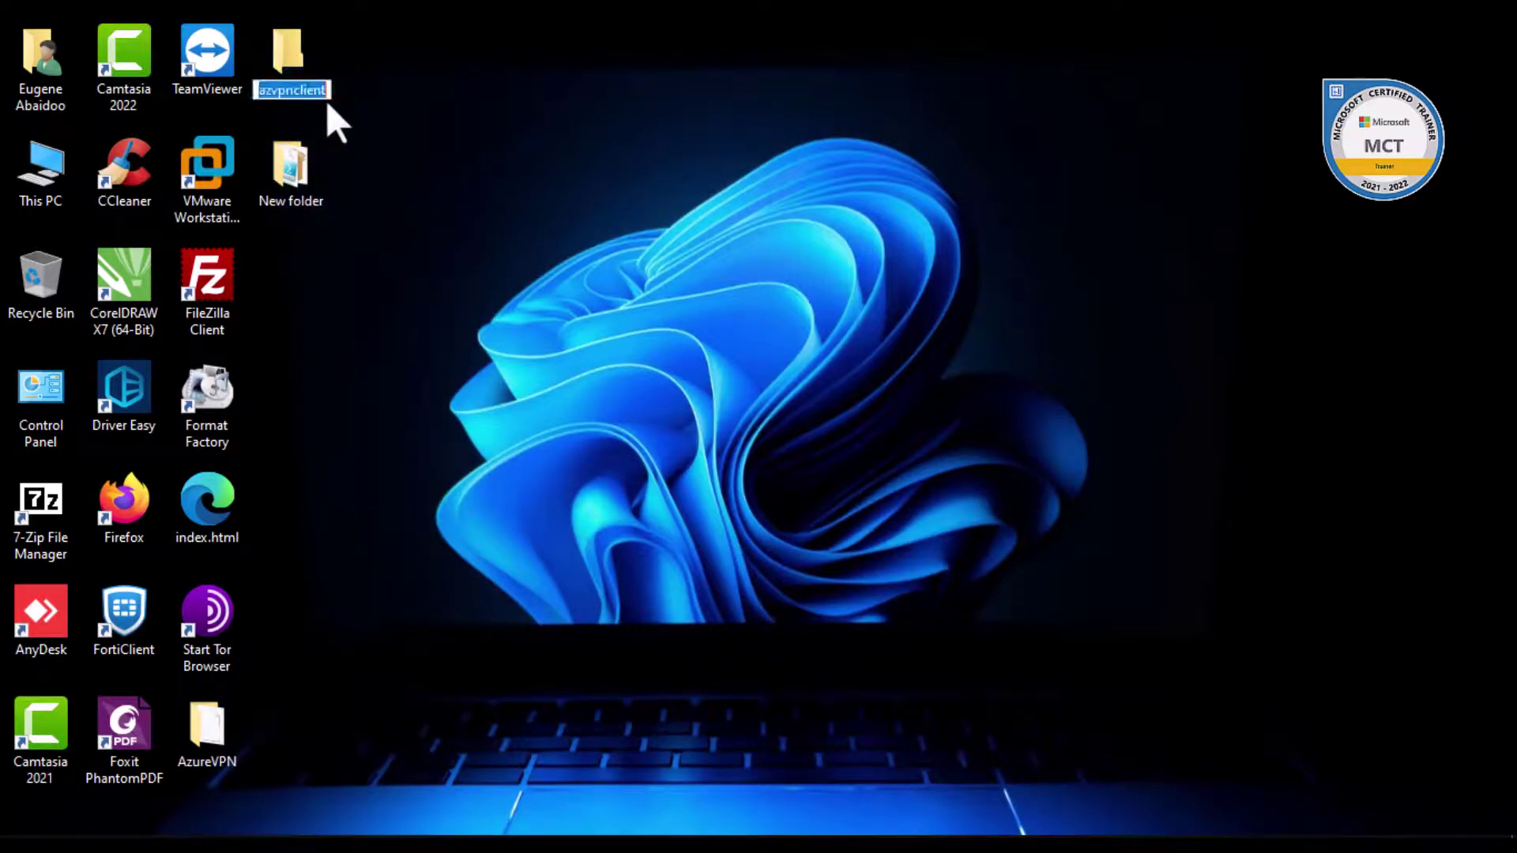
key("Delete")
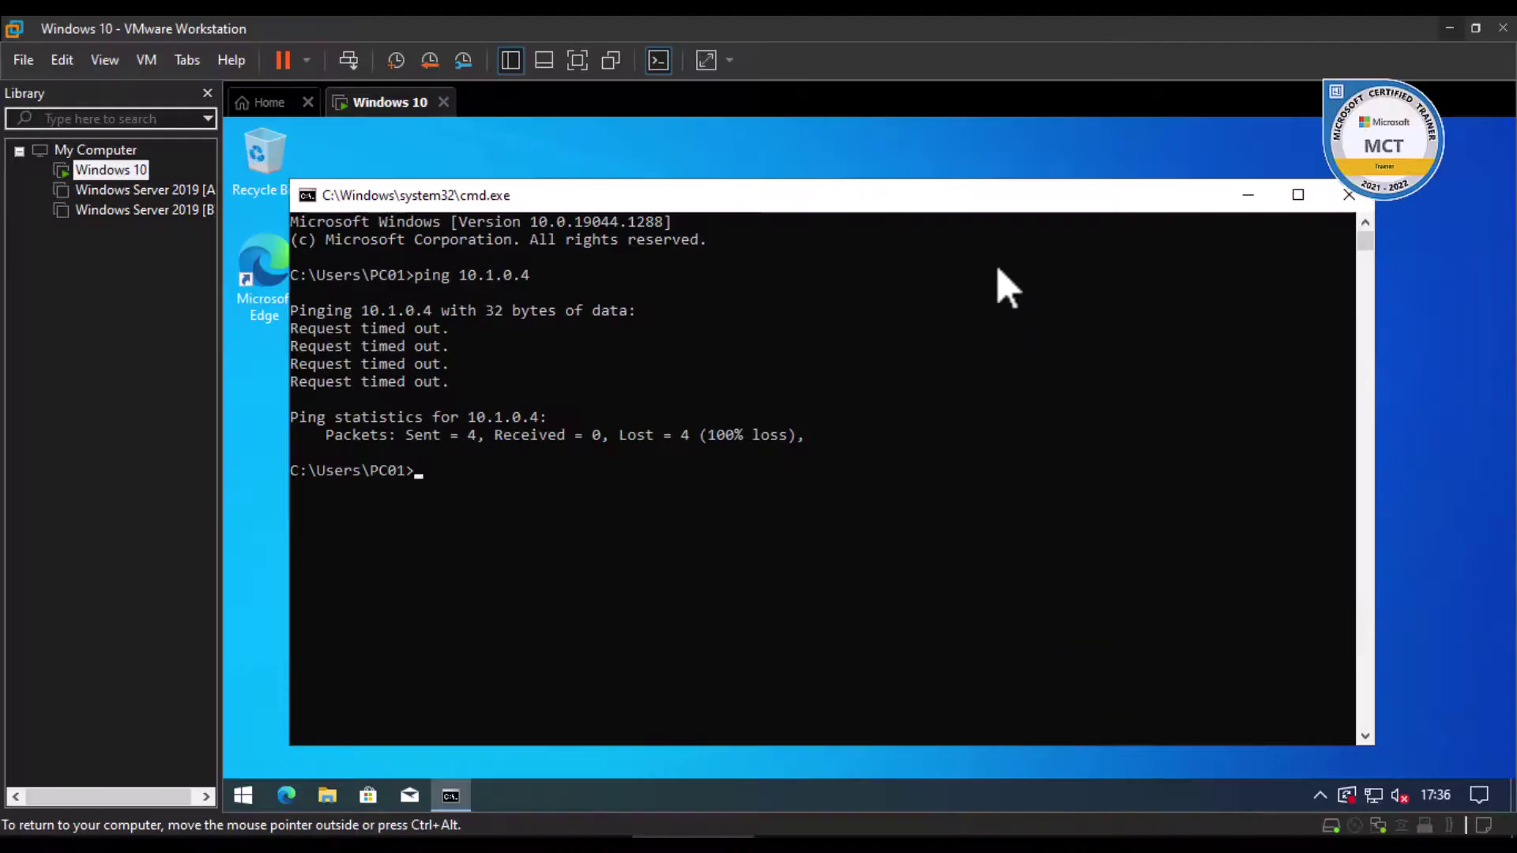
- Switch to the Windows 10 virtual machine in VMware Workstation and minimize its Command Prompt to clear the desktop
left_click_drag(874, 204, 954, 188)
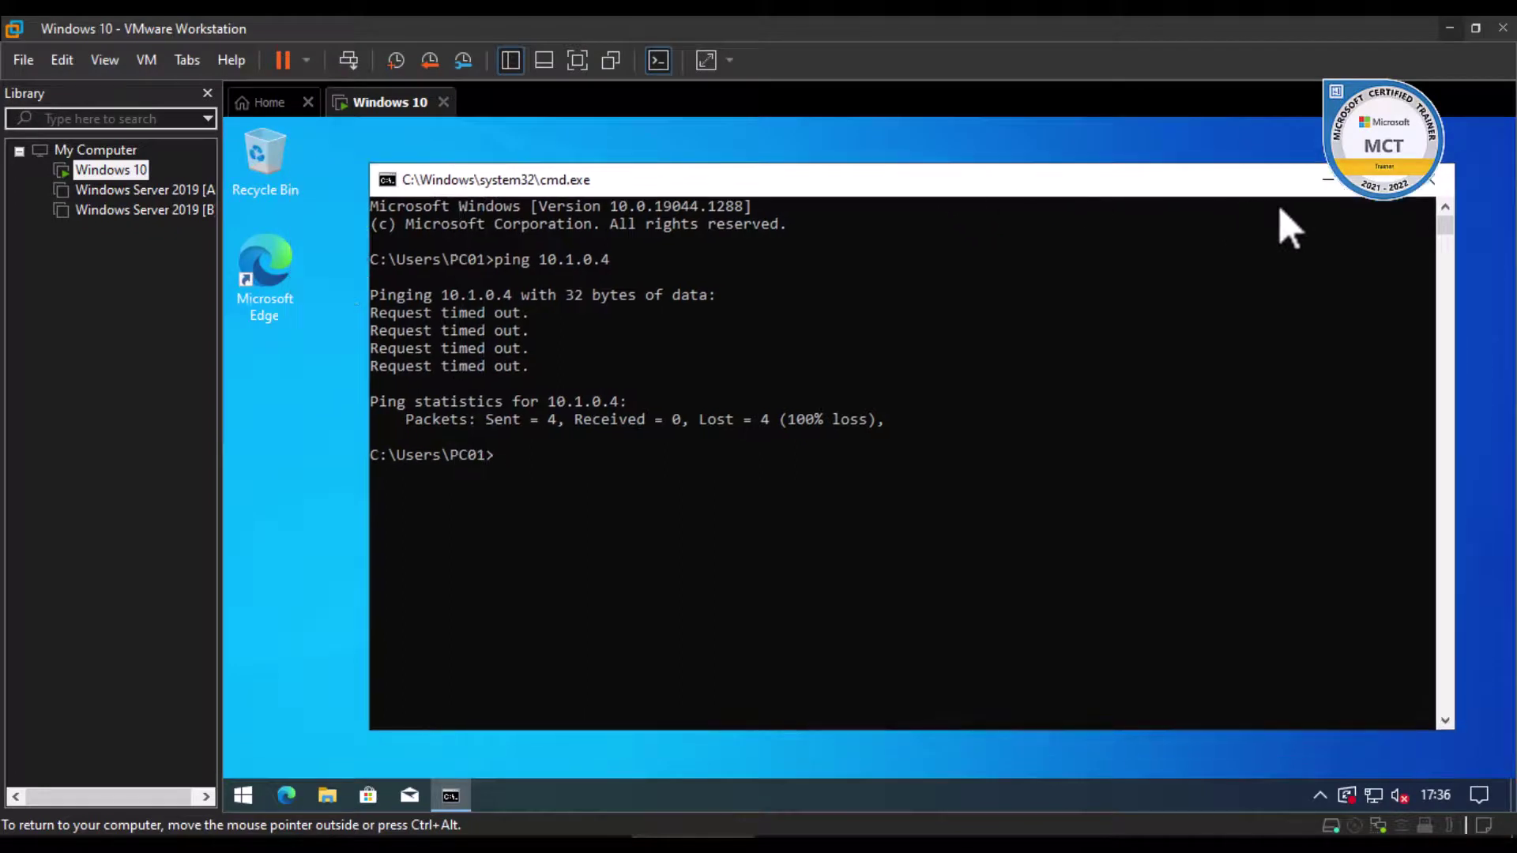
left_click(1326, 182)
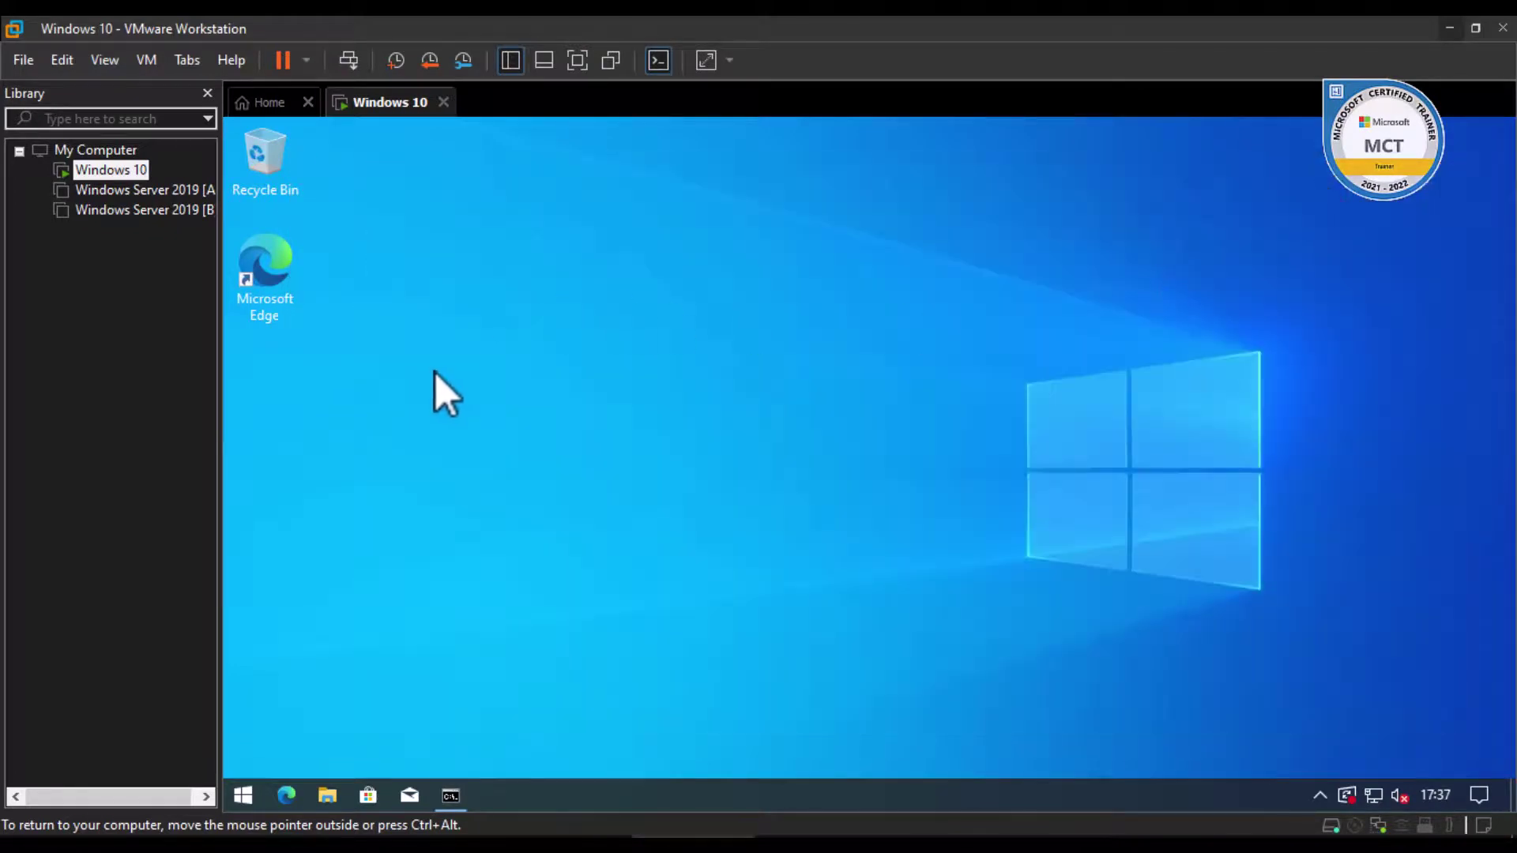
right_click(348, 415)
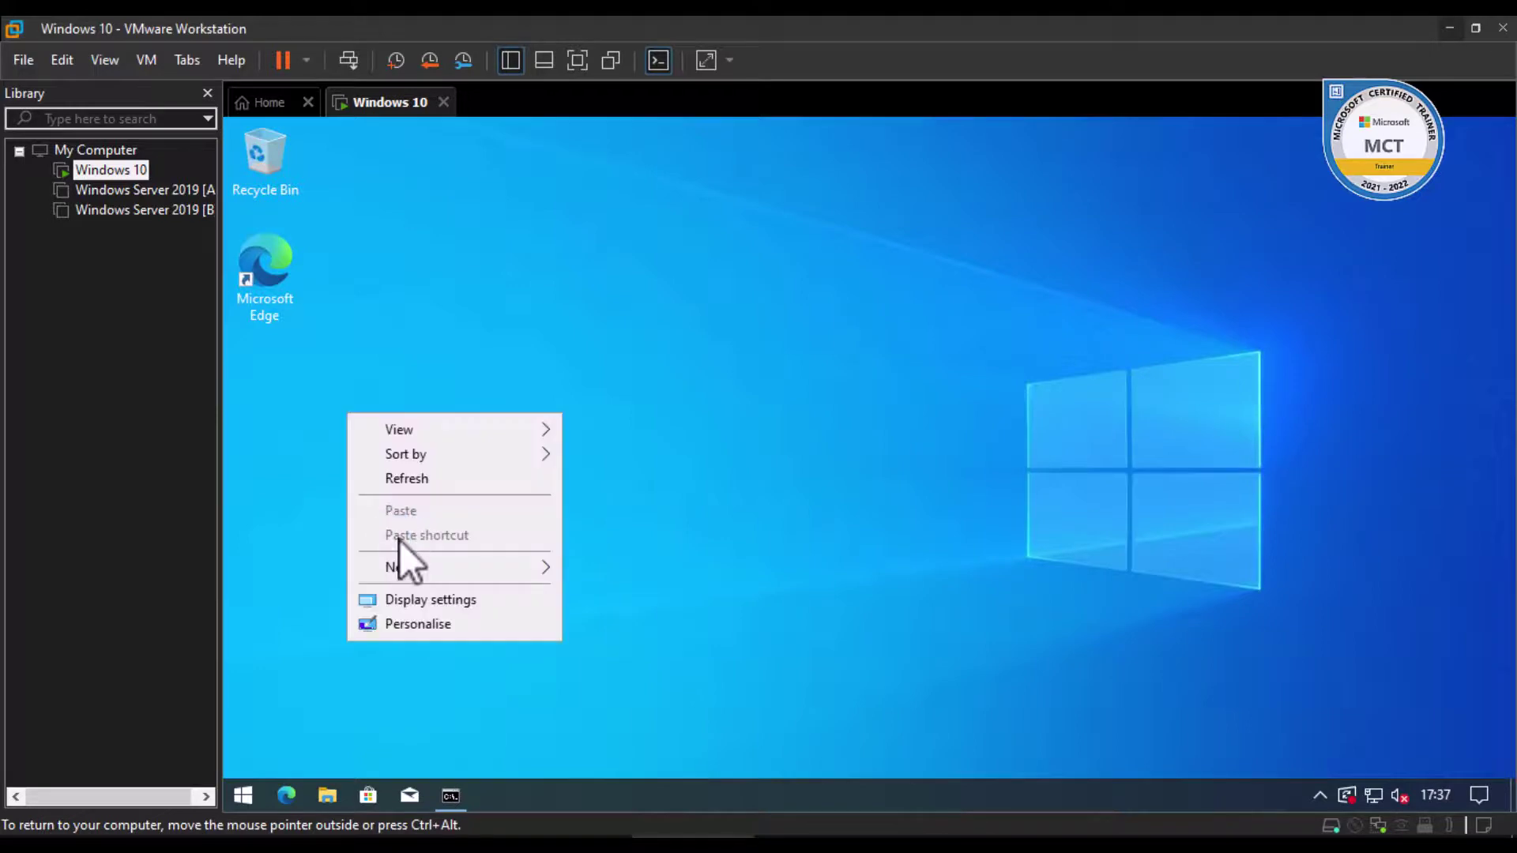
left_click(937, 400)
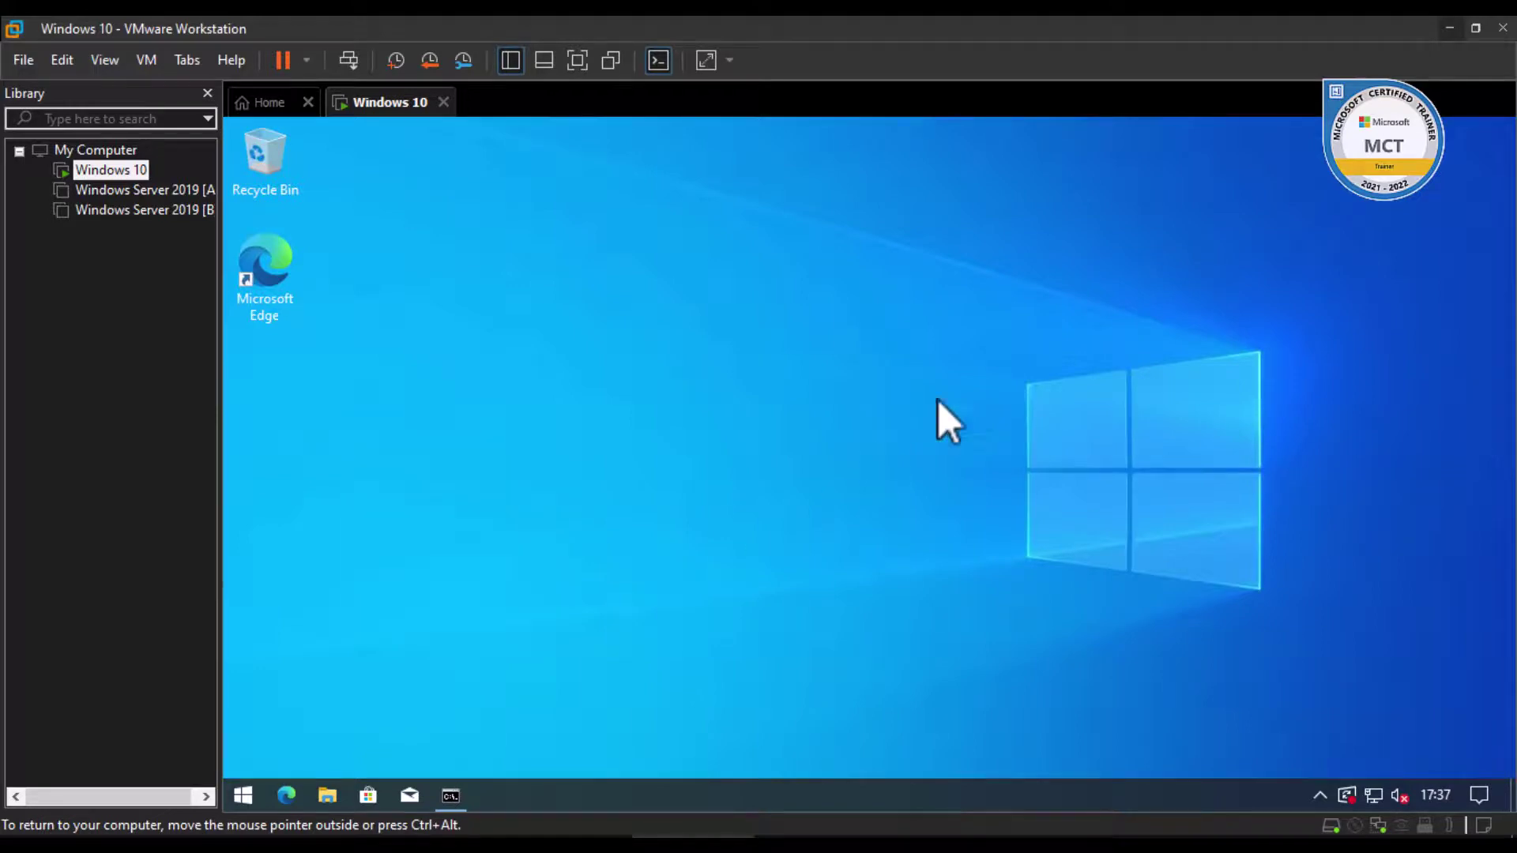
- Copy the azvpnclient and AzureVPN folders from the host desktop and paste them onto the Windows 10 virtual machine's desktop
left_click(1449, 28)
left_click(292, 158)
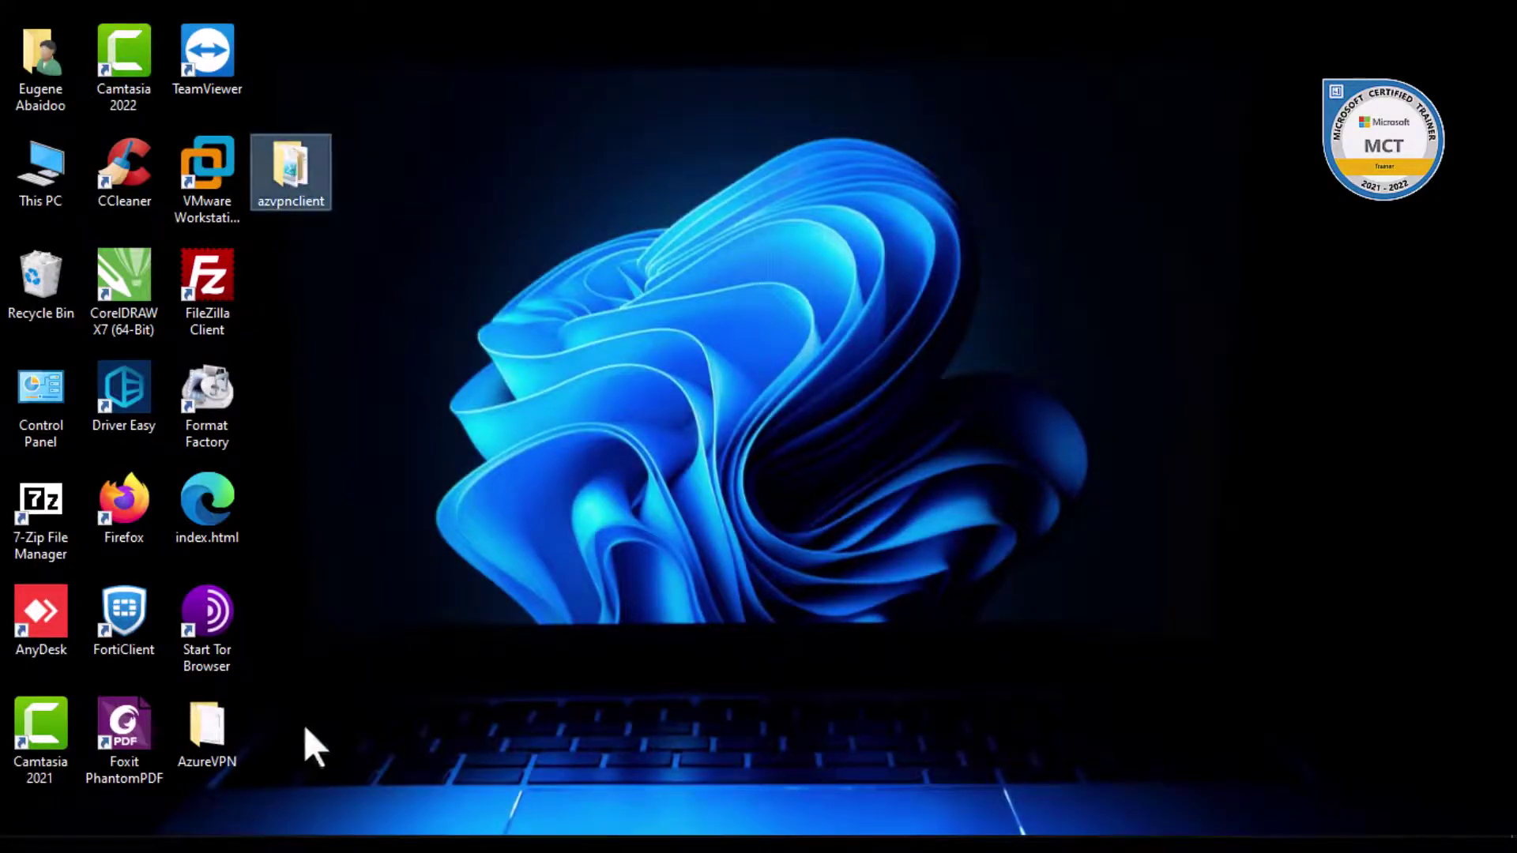
right_click(316, 158)
left_click(407, 452)
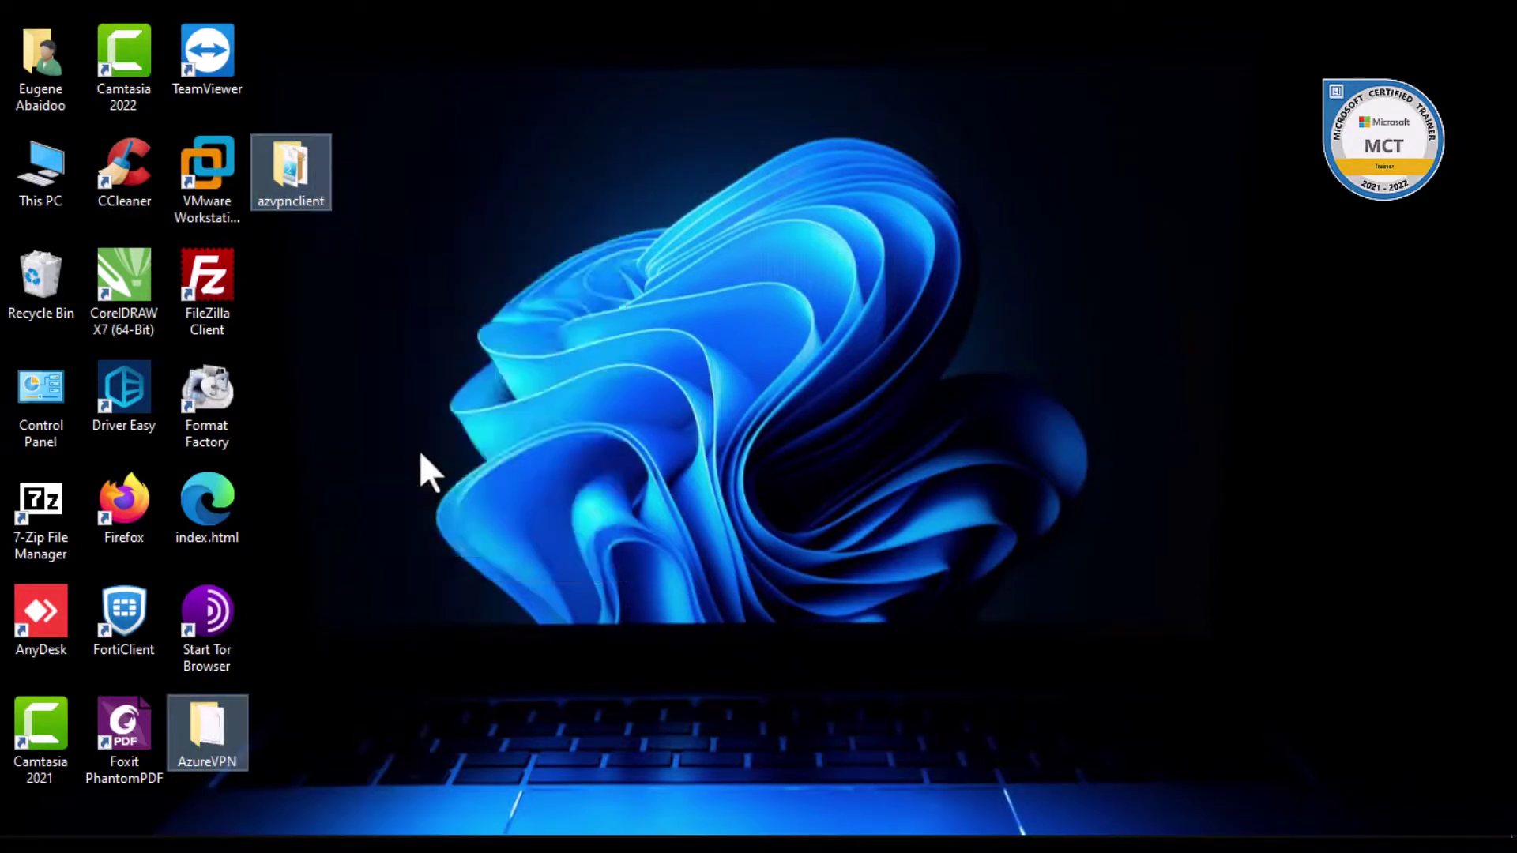
left_click(747, 828)
right_click(590, 373)
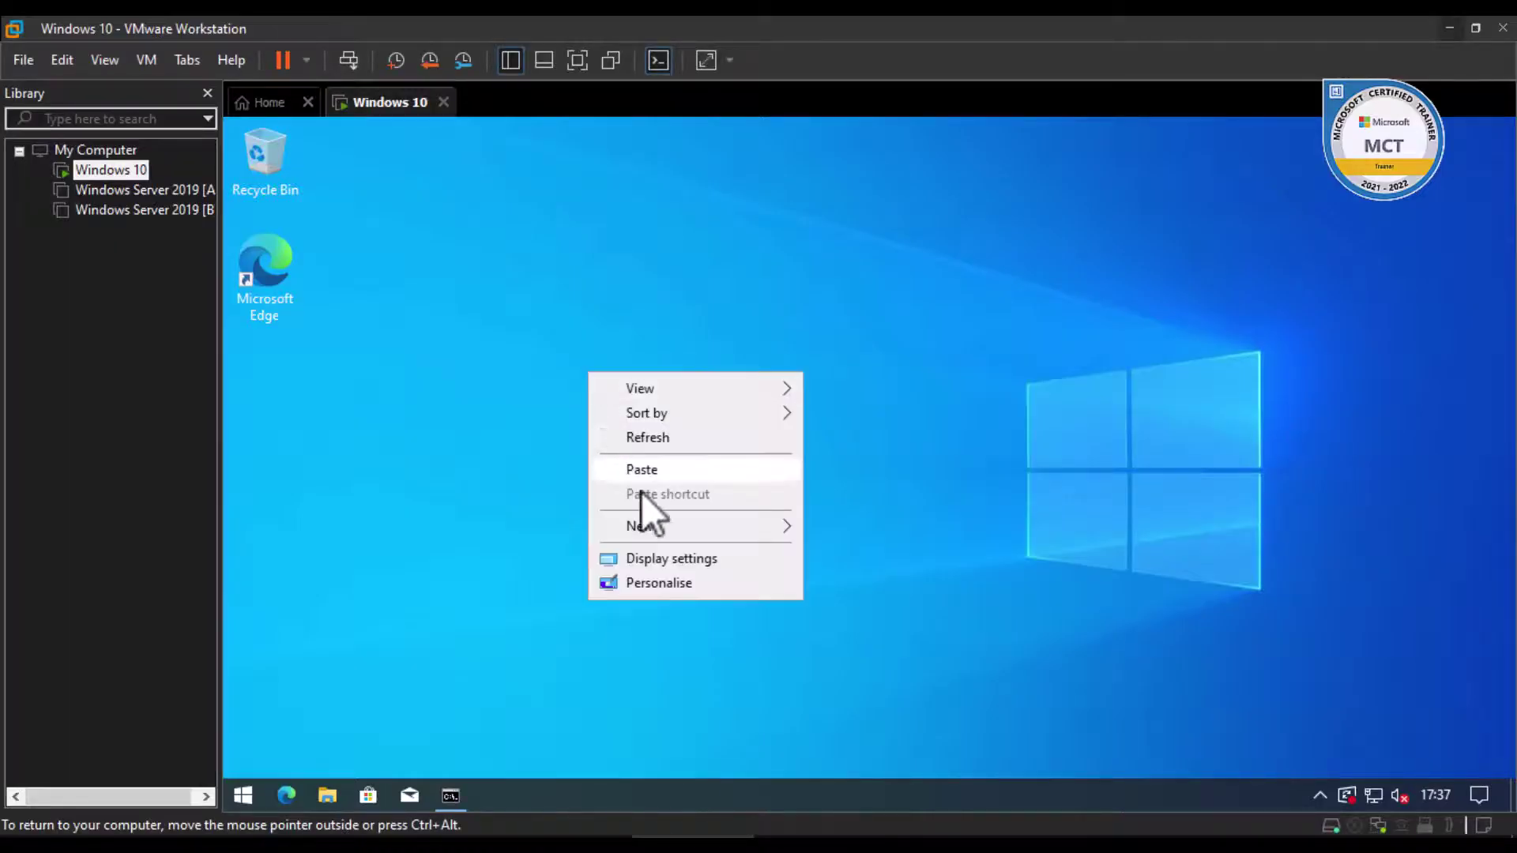
left_click(653, 471)
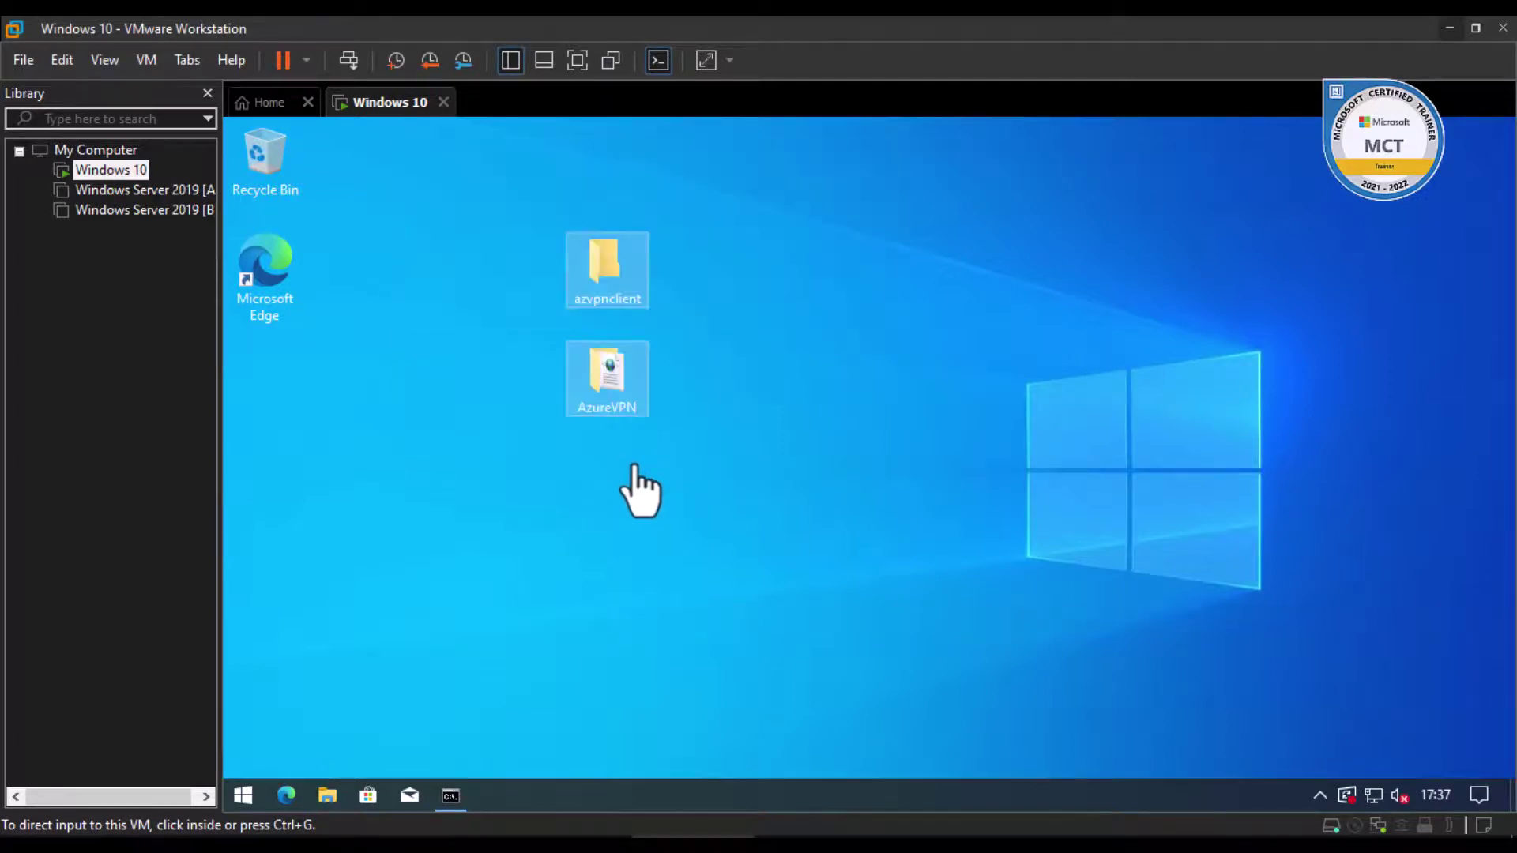
- Move the AzureVPN folder away from azvpnclient on the virtual machine's desktop, and briefly open it to check its contents
left_click(620, 399)
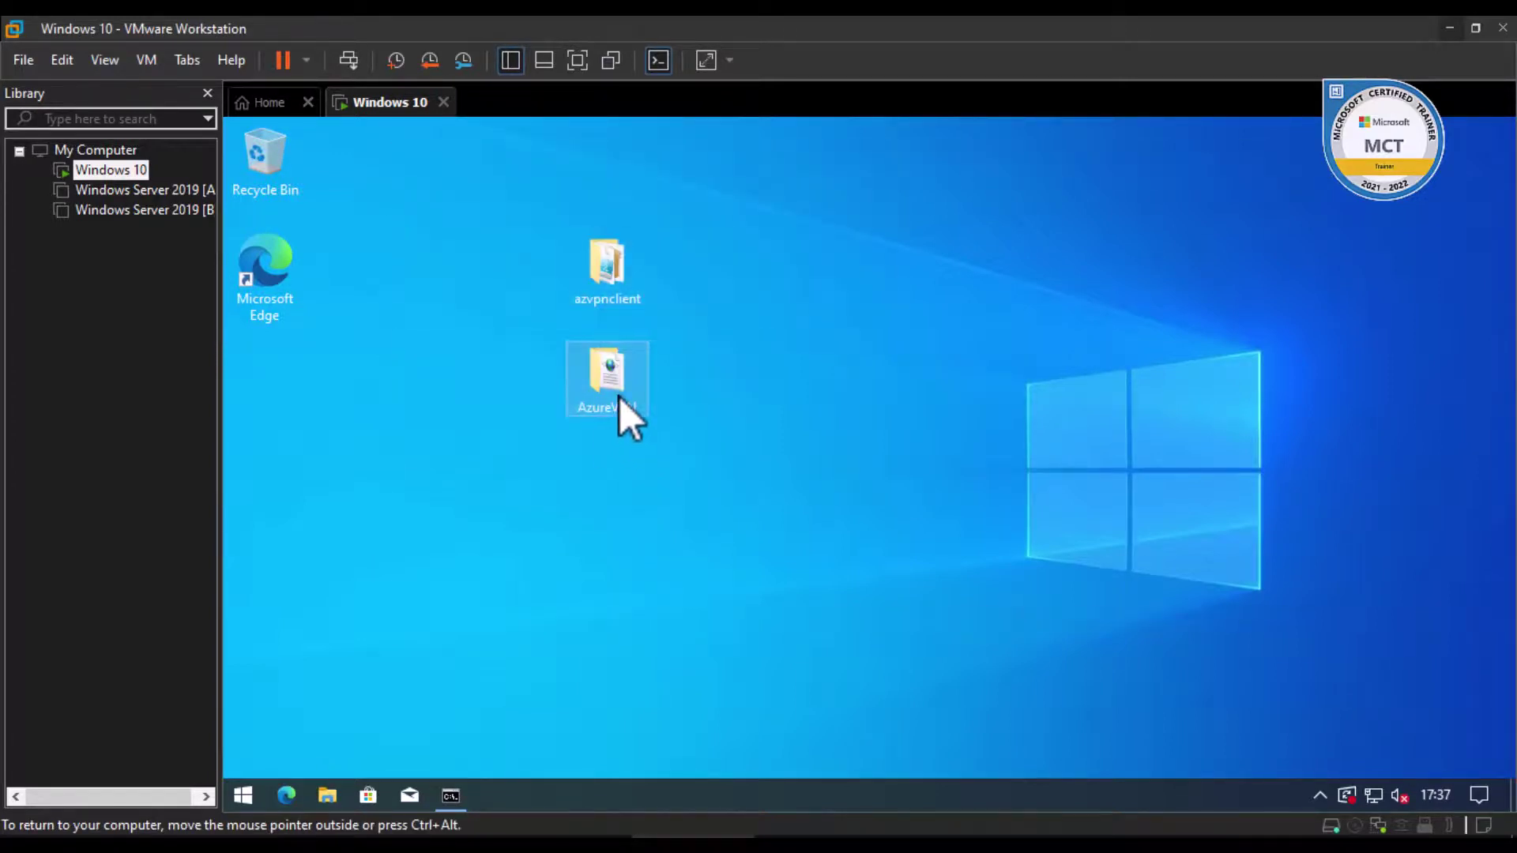
left_click_drag(624, 391, 446, 395)
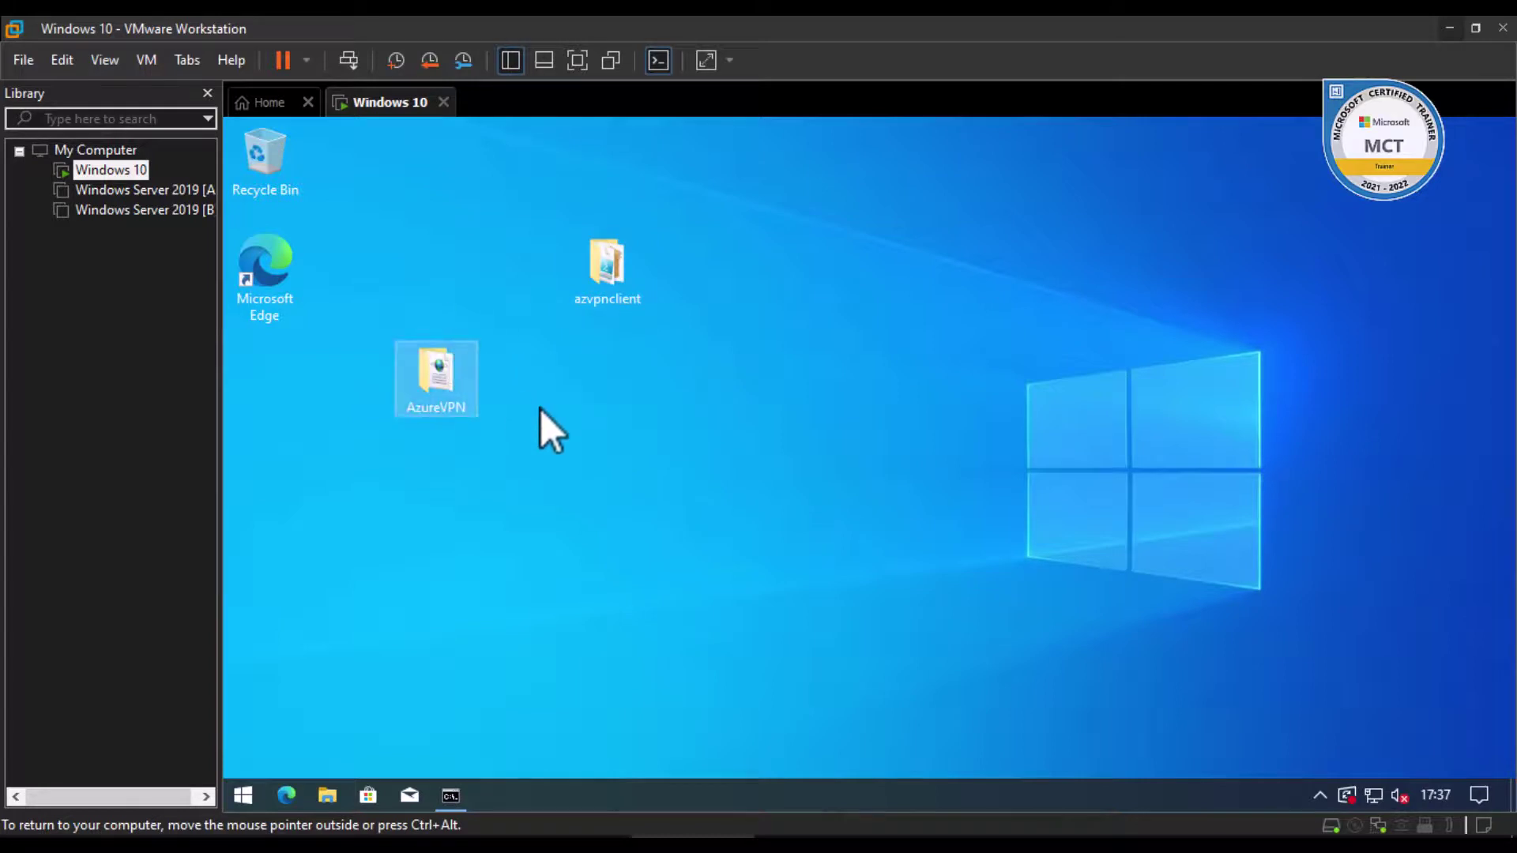
left_click(574, 376)
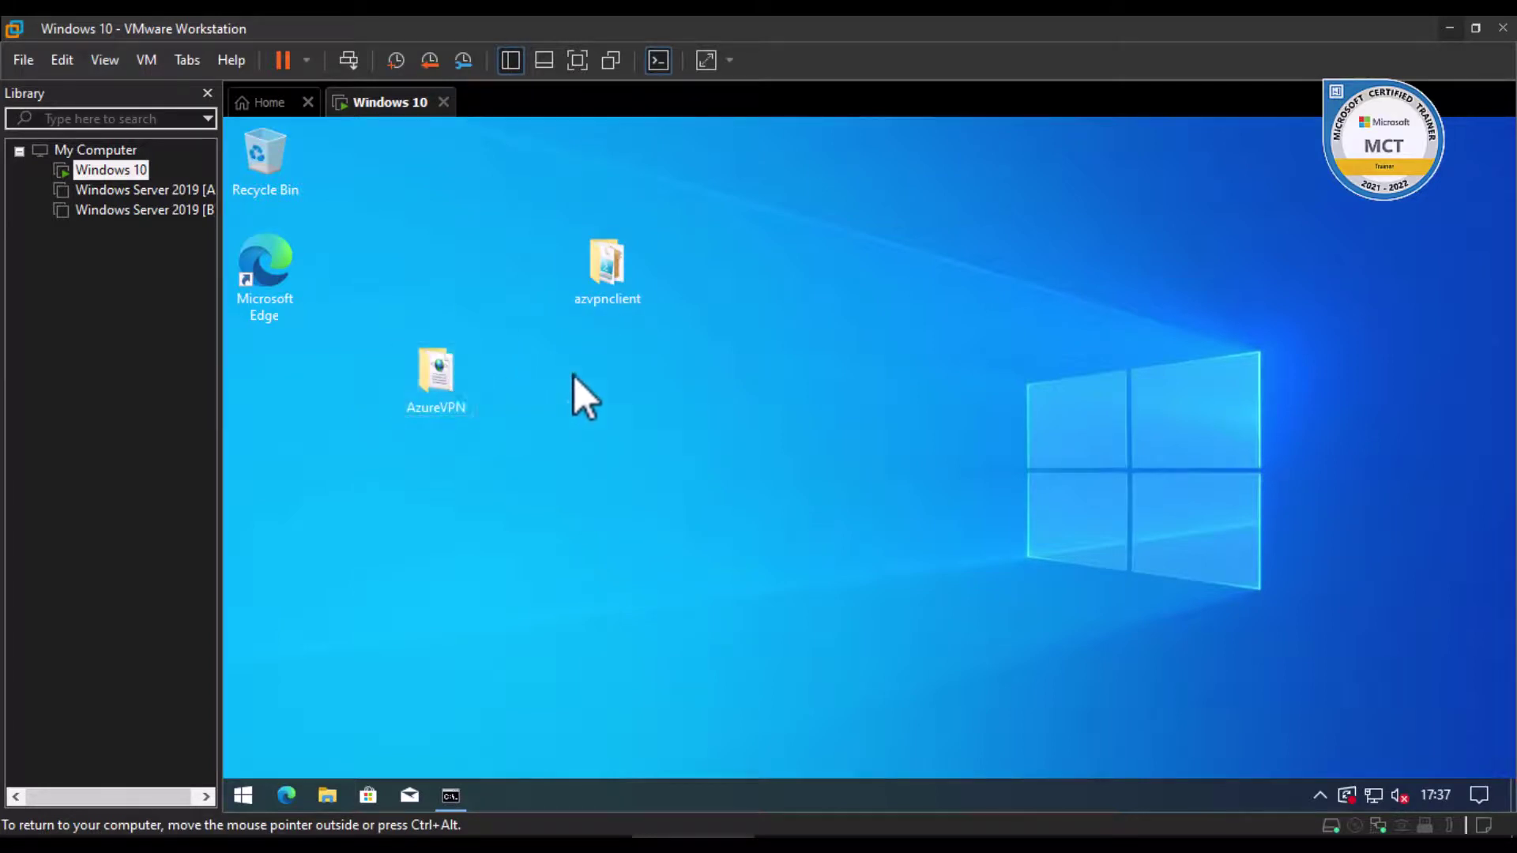
double_click(455, 383)
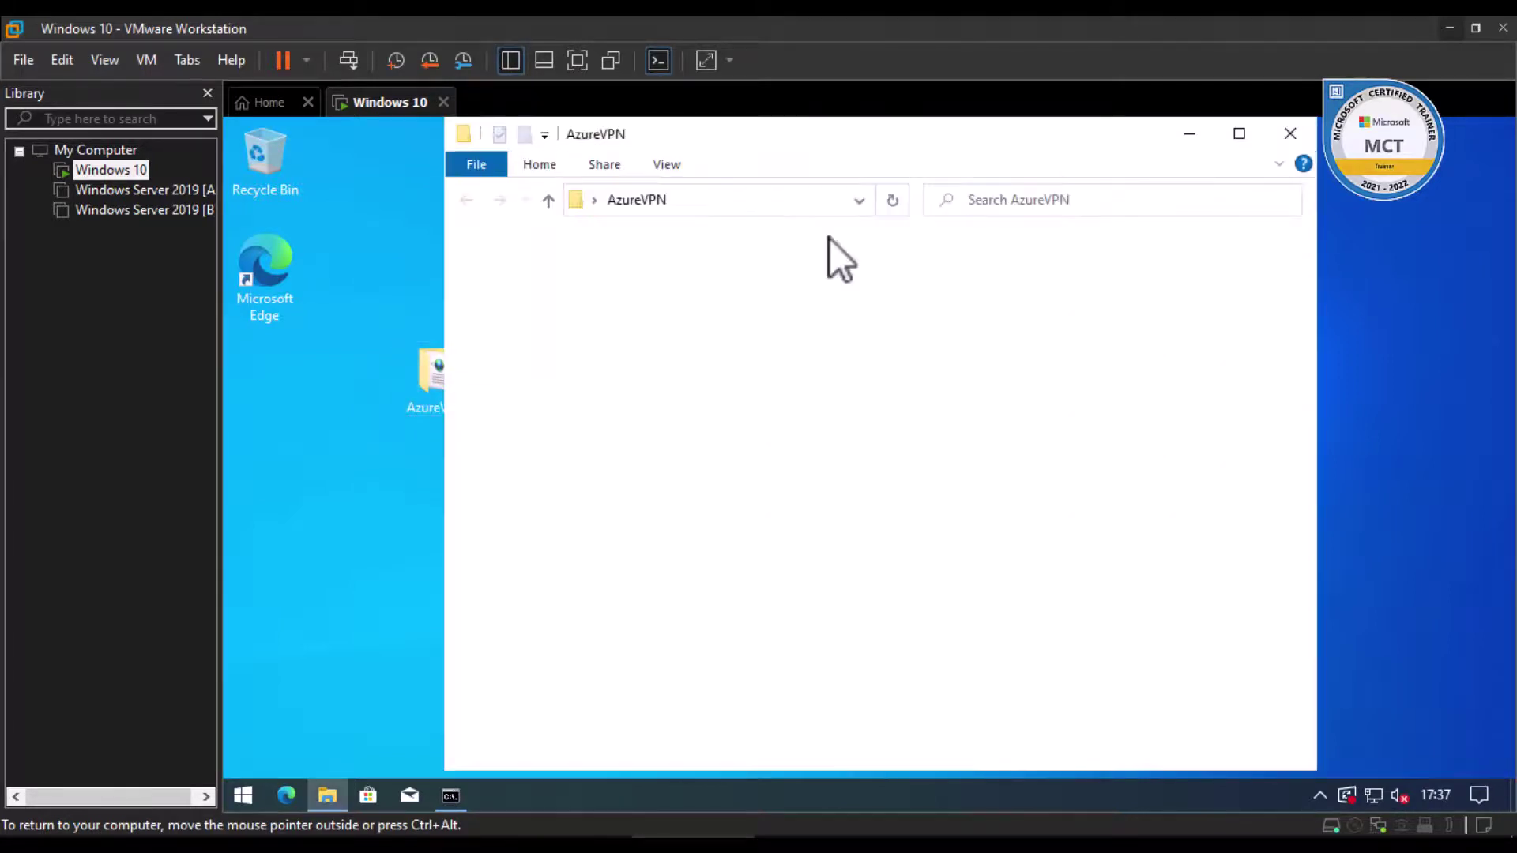
left_click(1291, 134)
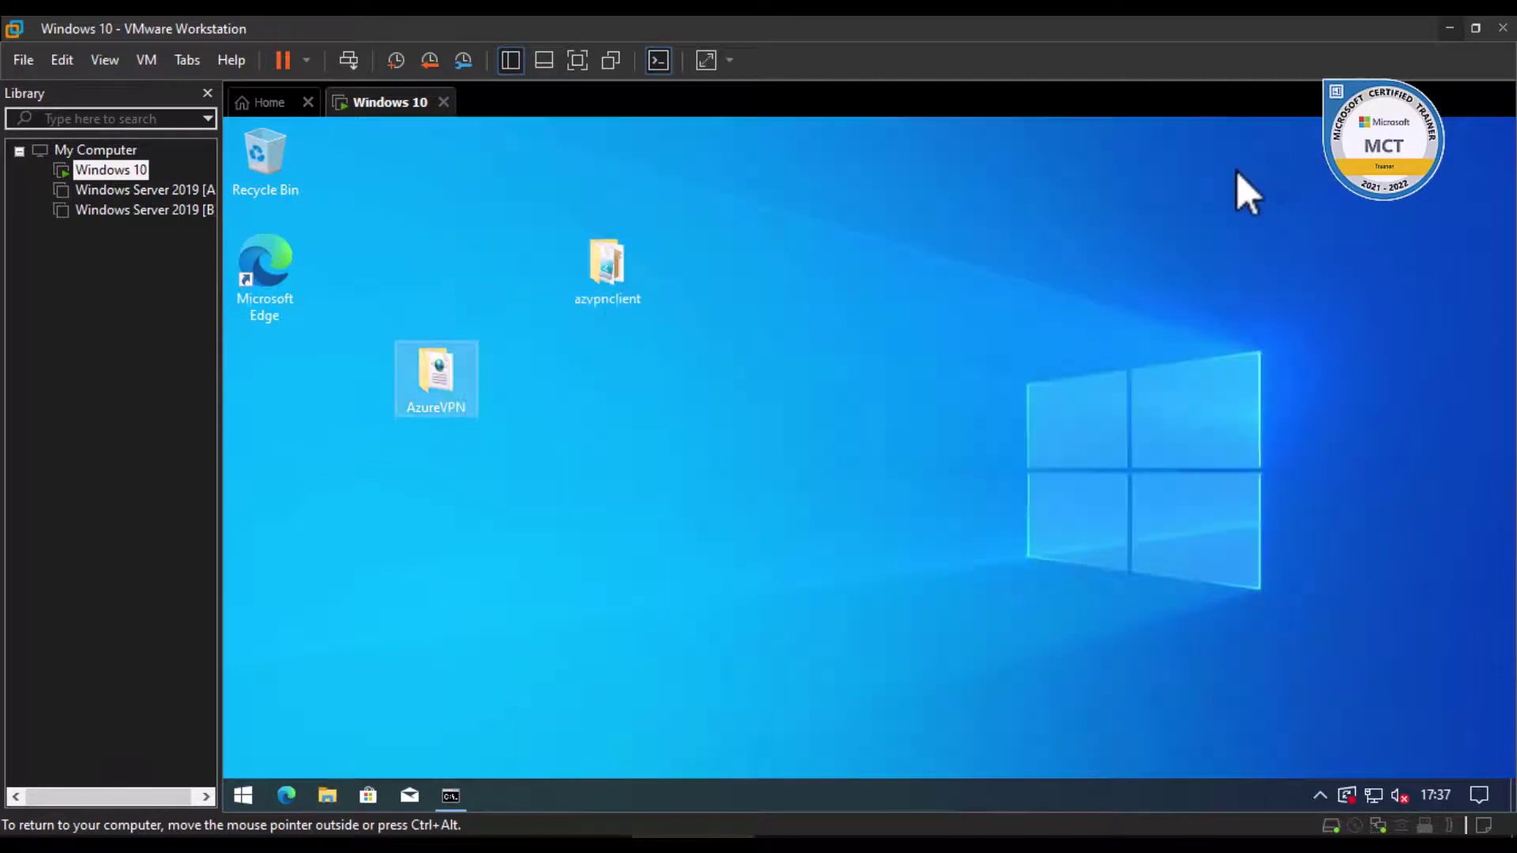
- Open the AzVpnAppx_2.1986.50.0 MSIX bundle from the azvpnclient folder, close the folder, and install Azure VPN Client
left_click(606, 269)
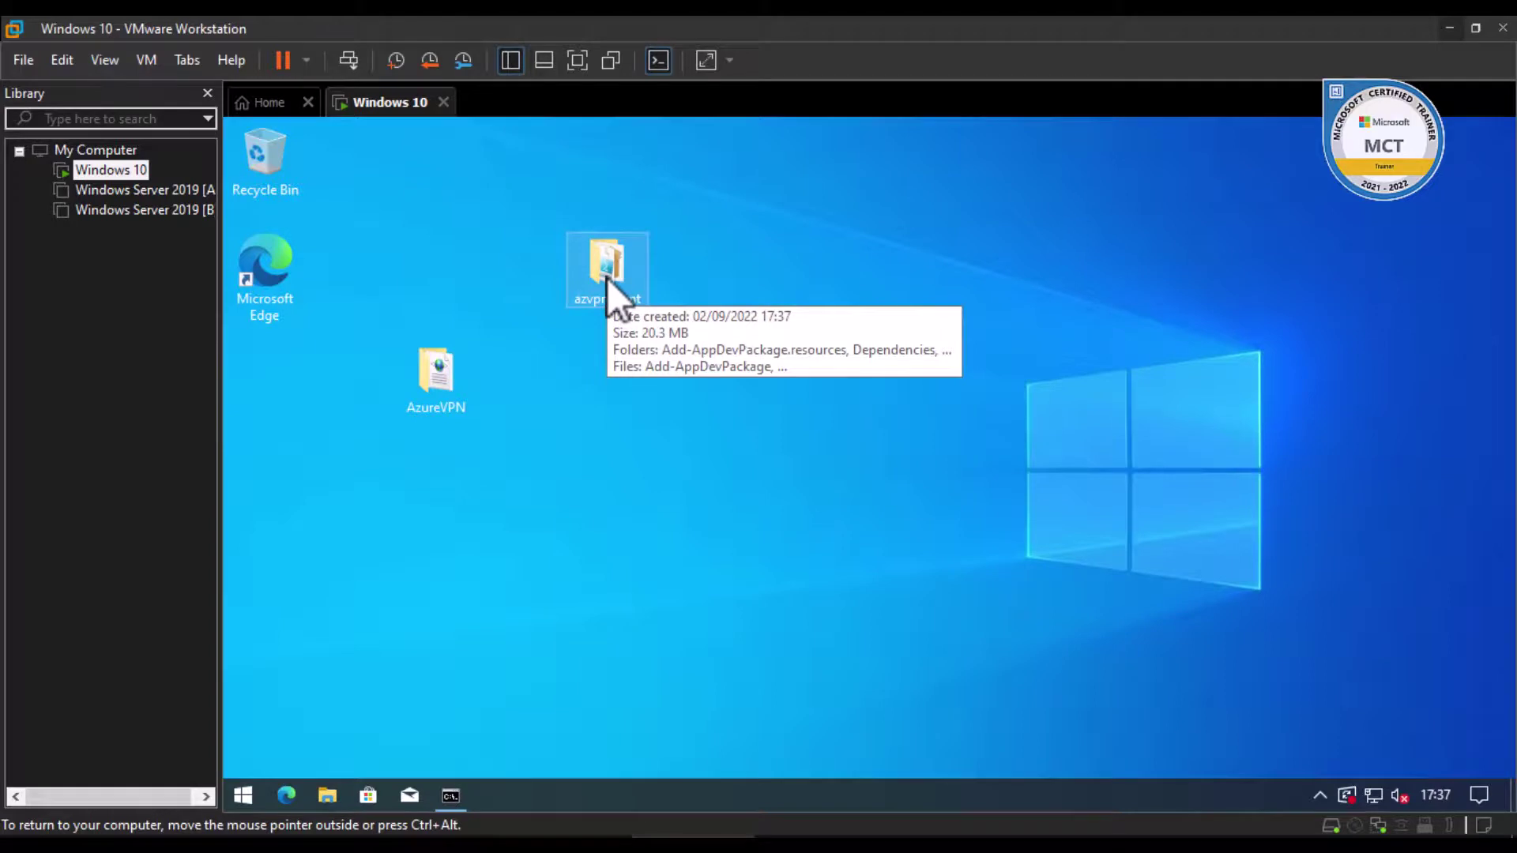
double_click(610, 275)
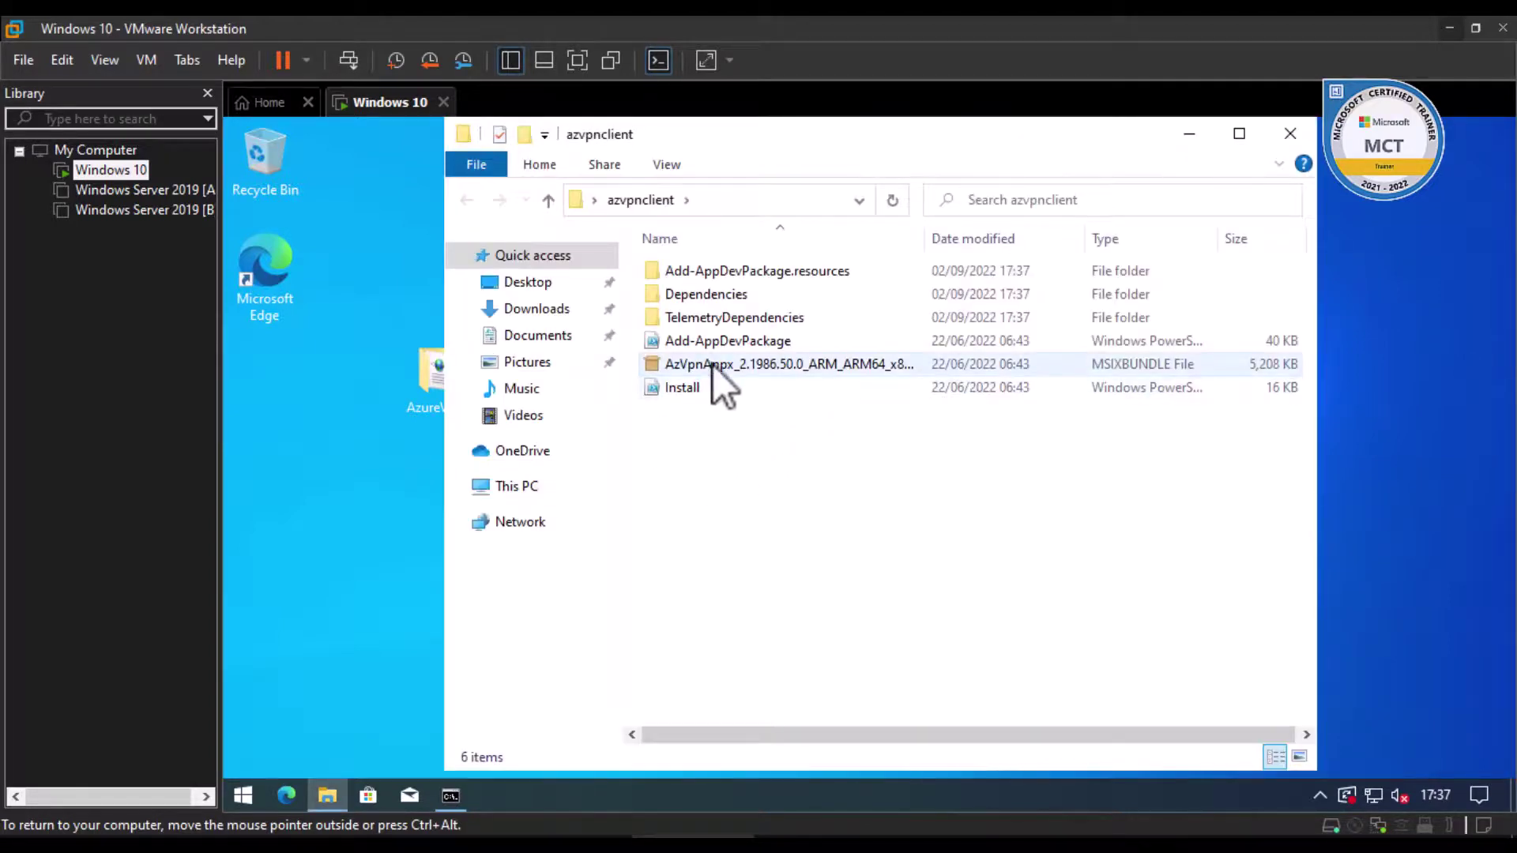
left_click(713, 363)
right_click(712, 363)
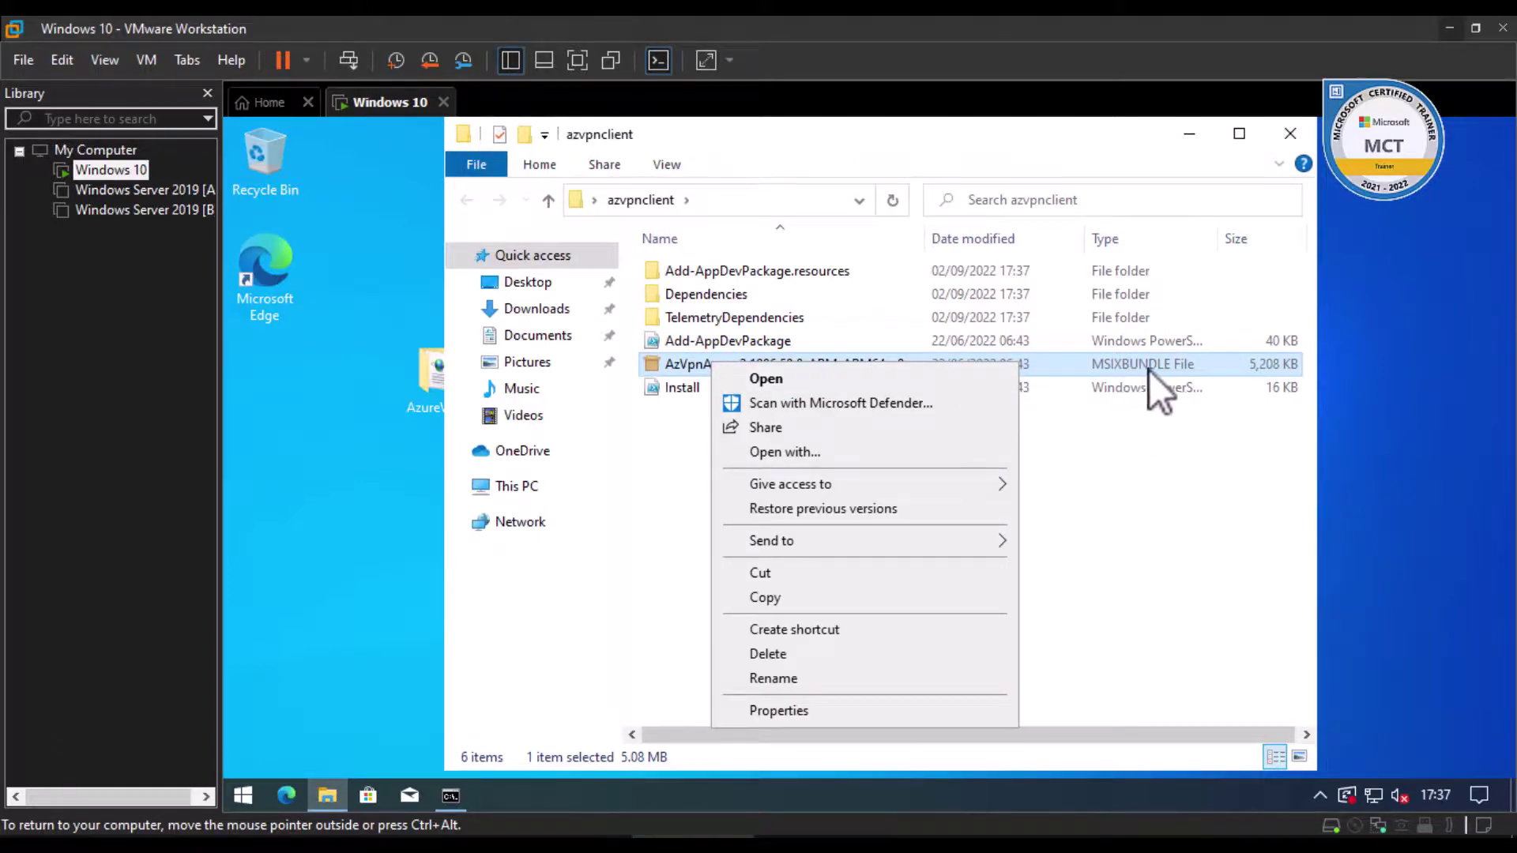
left_click(798, 379)
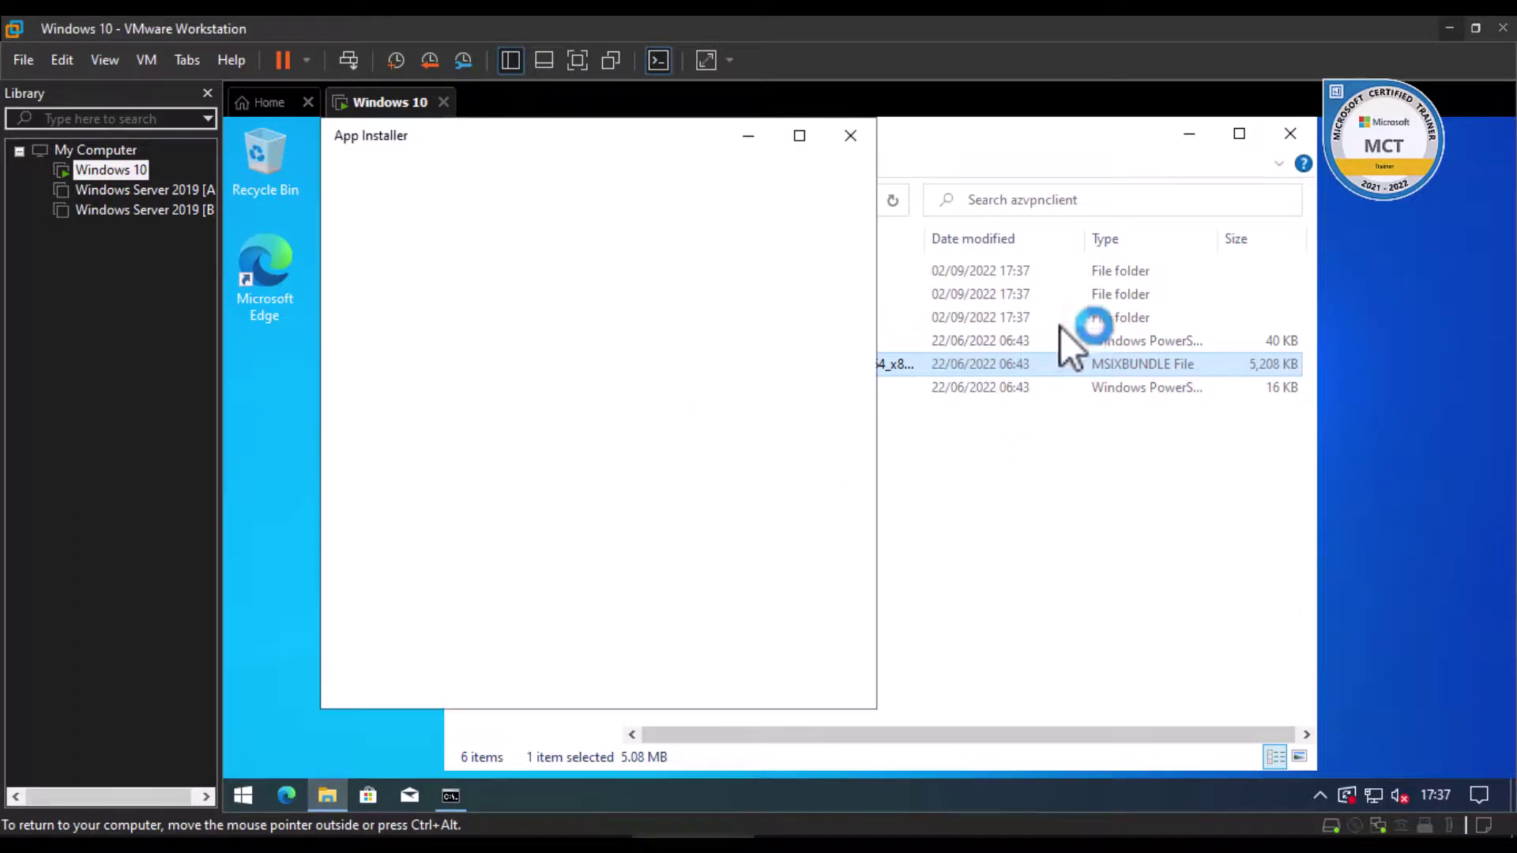
left_click(1291, 133)
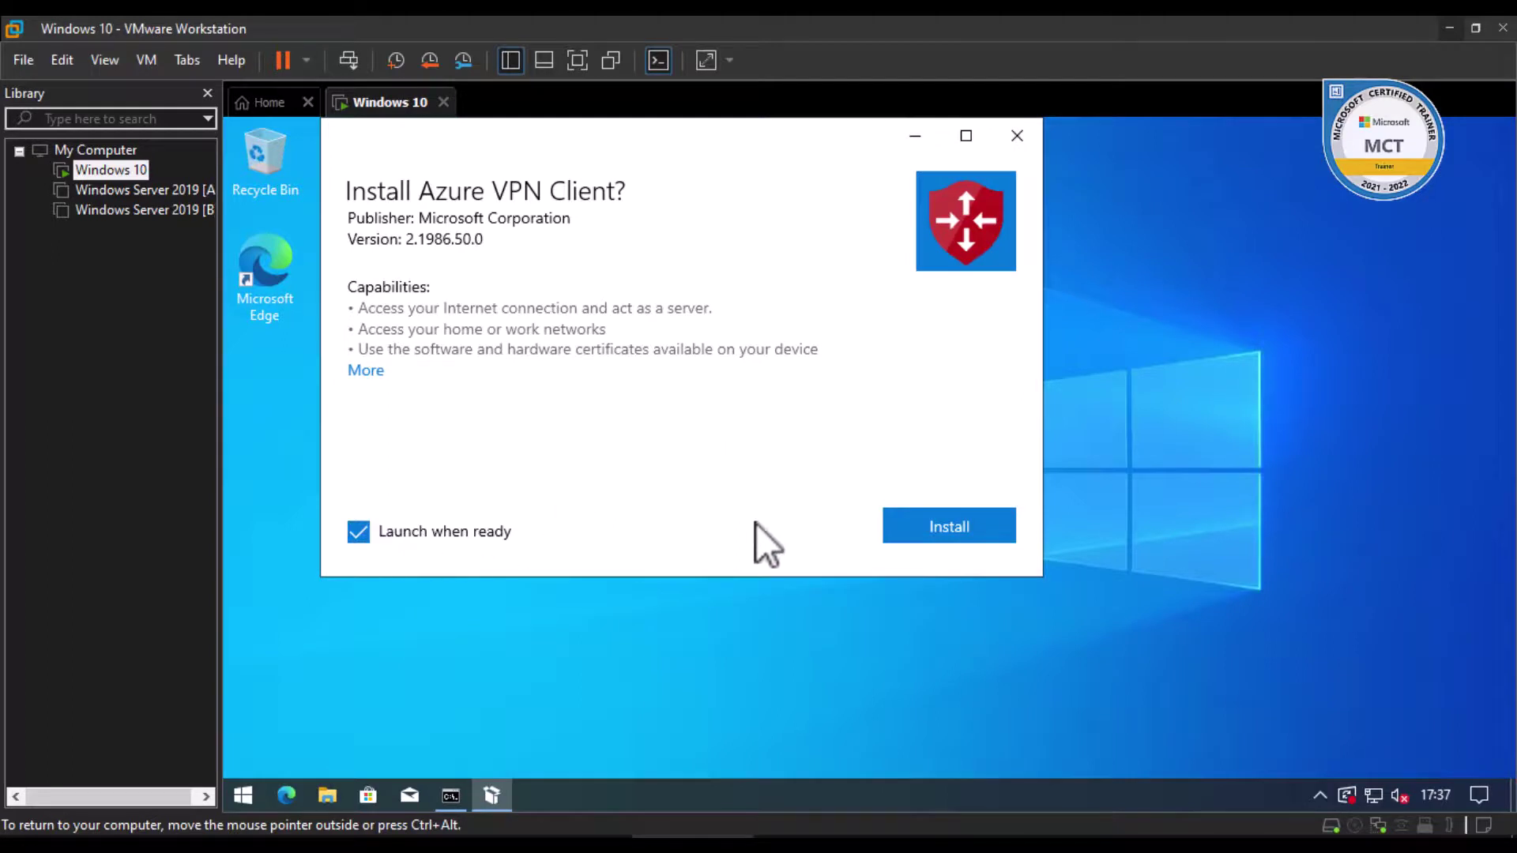
left_click_drag(593, 148, 726, 215)
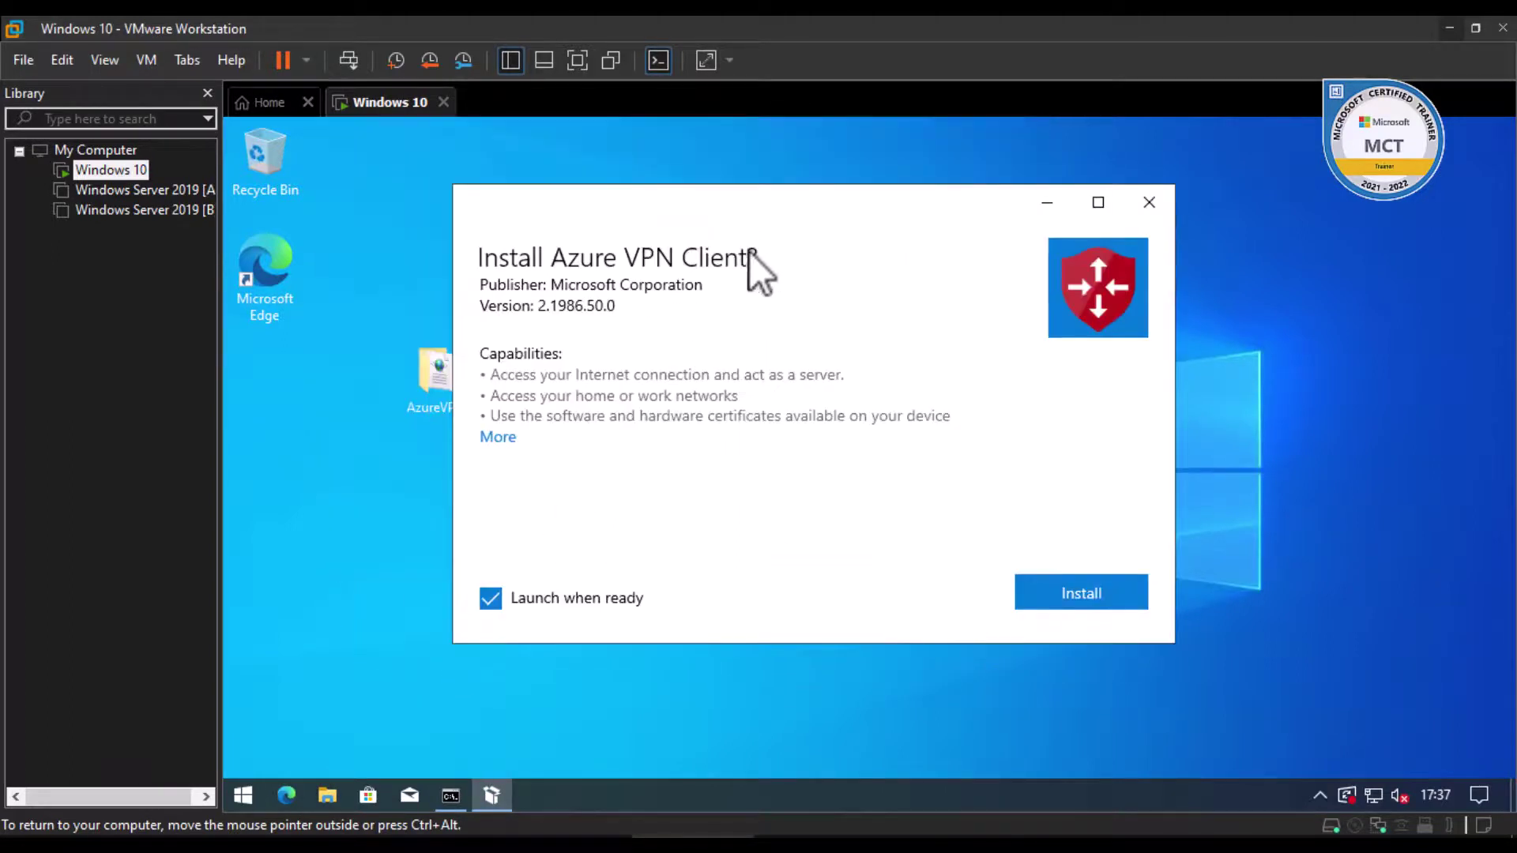
left_click(1088, 599)
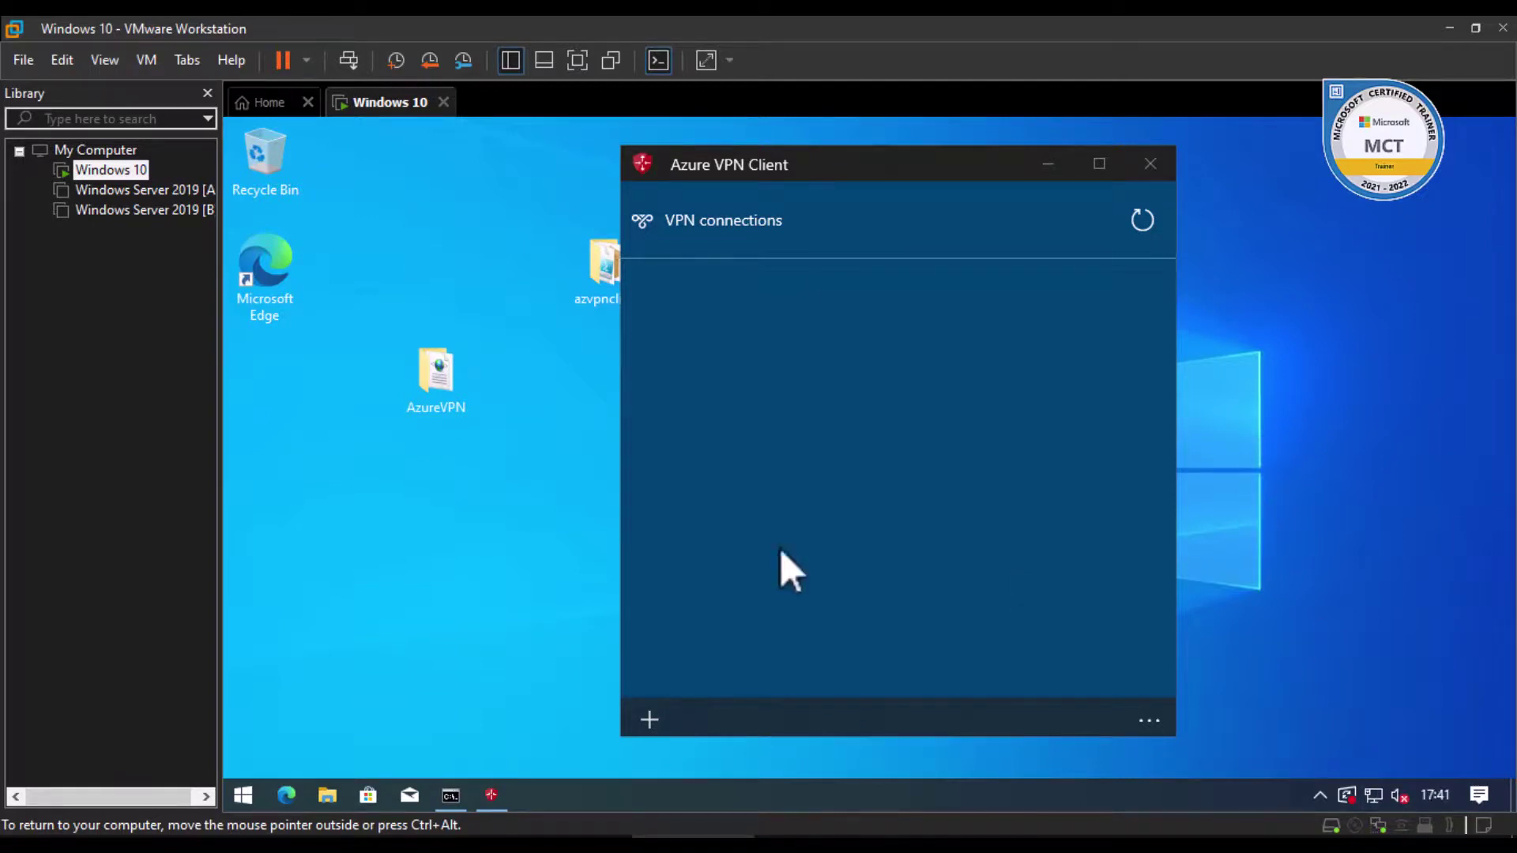
- Import the azurevpnconfig file from the desktop AzureVPN folder into Azure VPN Client and save the vpn-gateway-01 connection
left_click(651, 720)
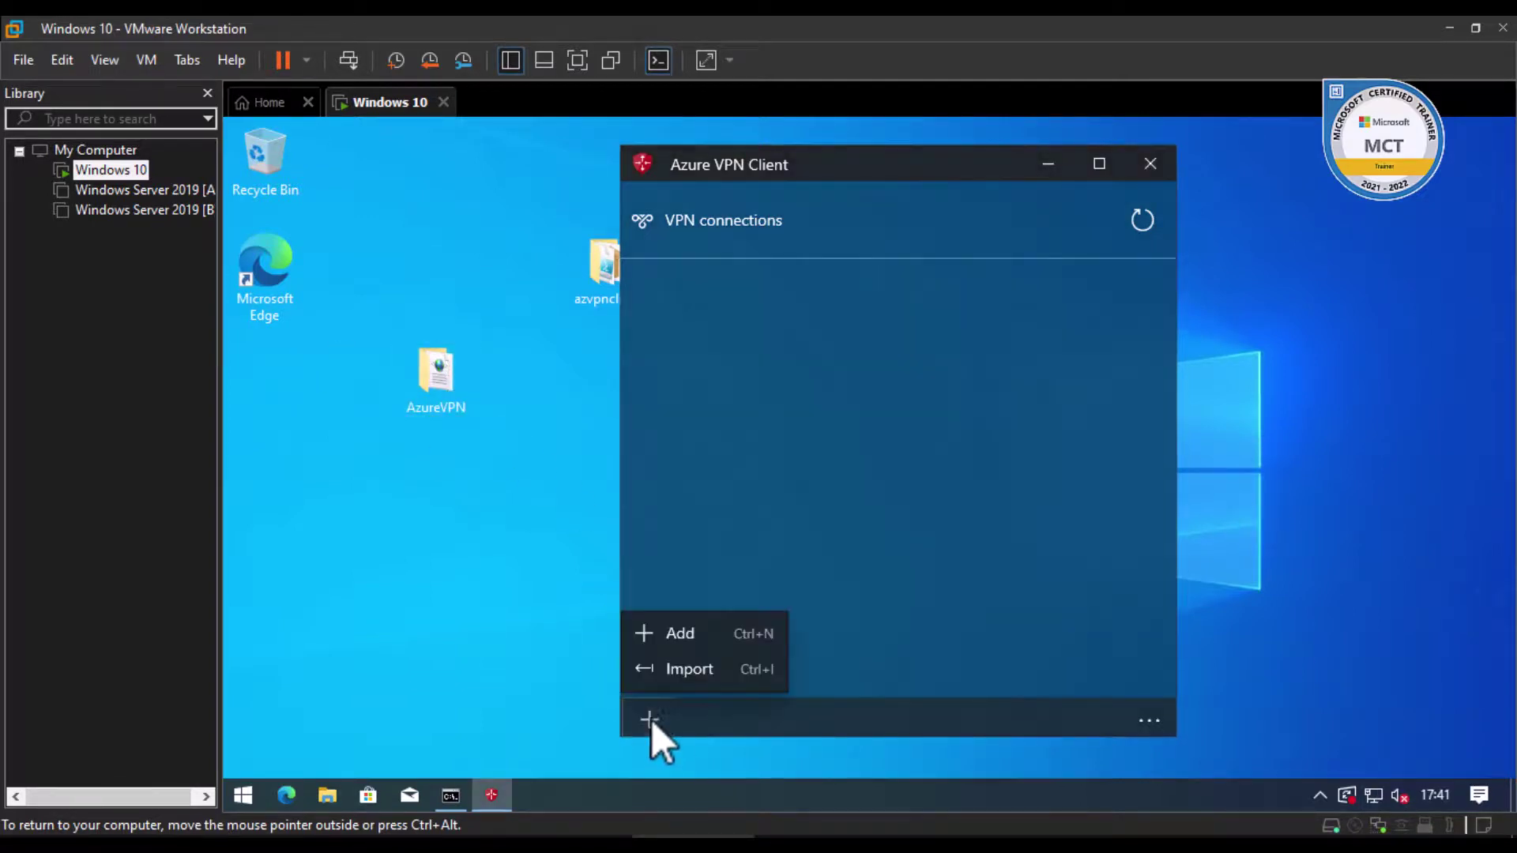
left_click(690, 677)
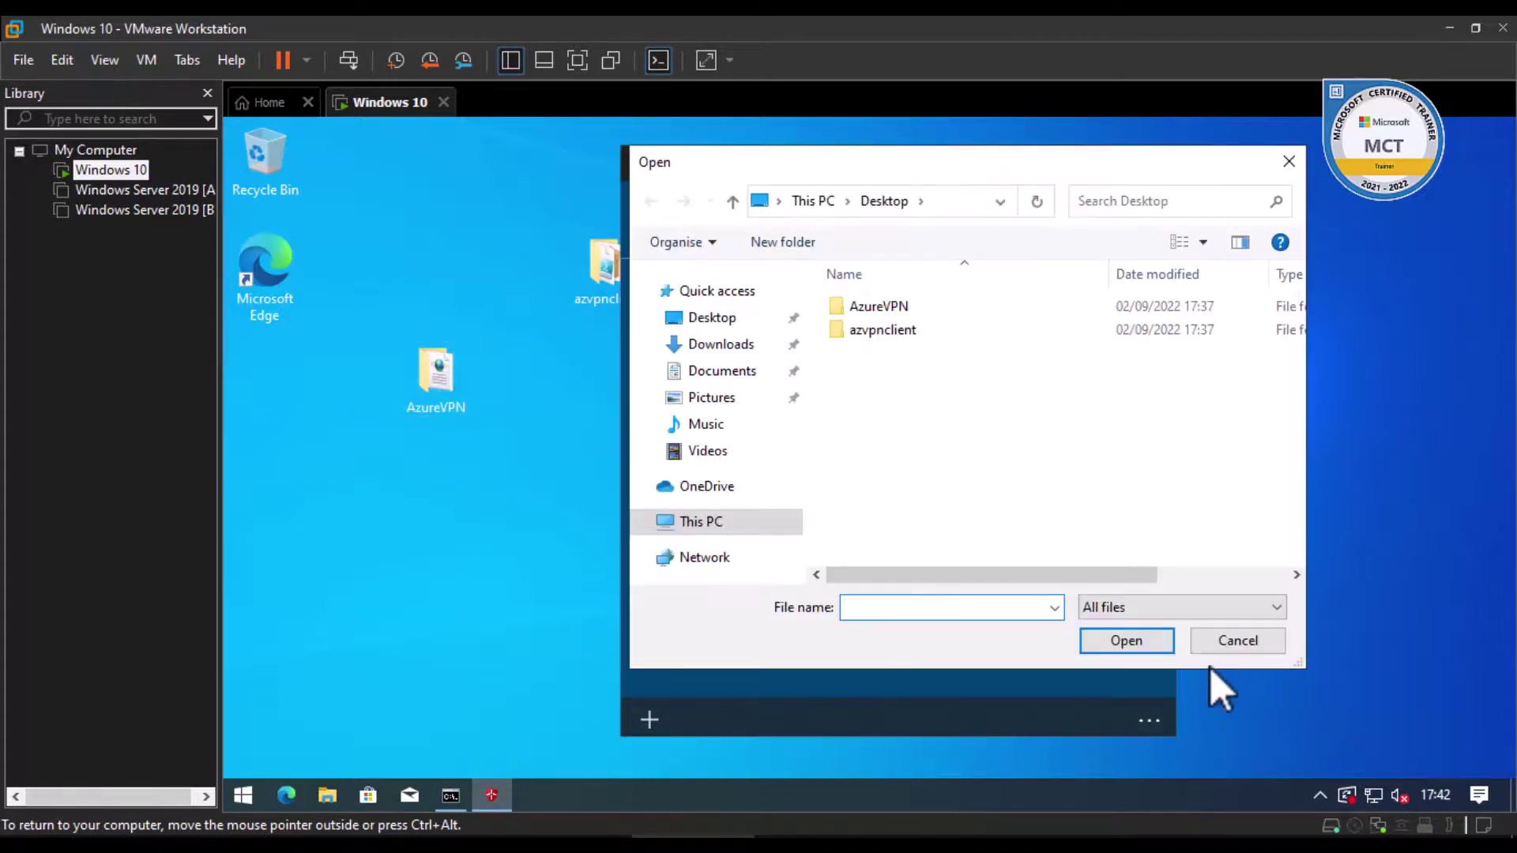
left_click(711, 319)
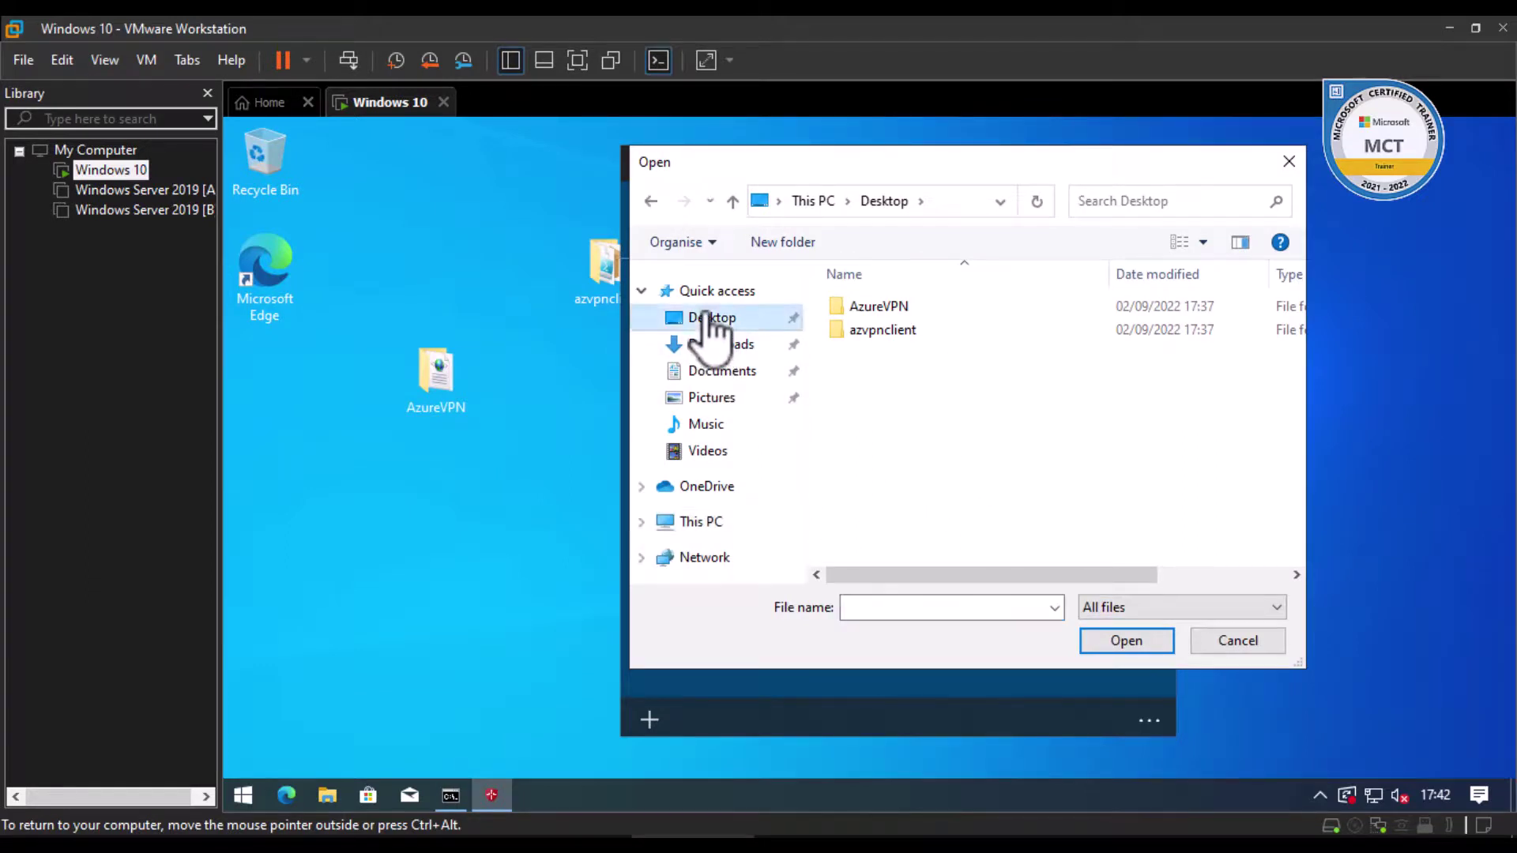
double_click(889, 315)
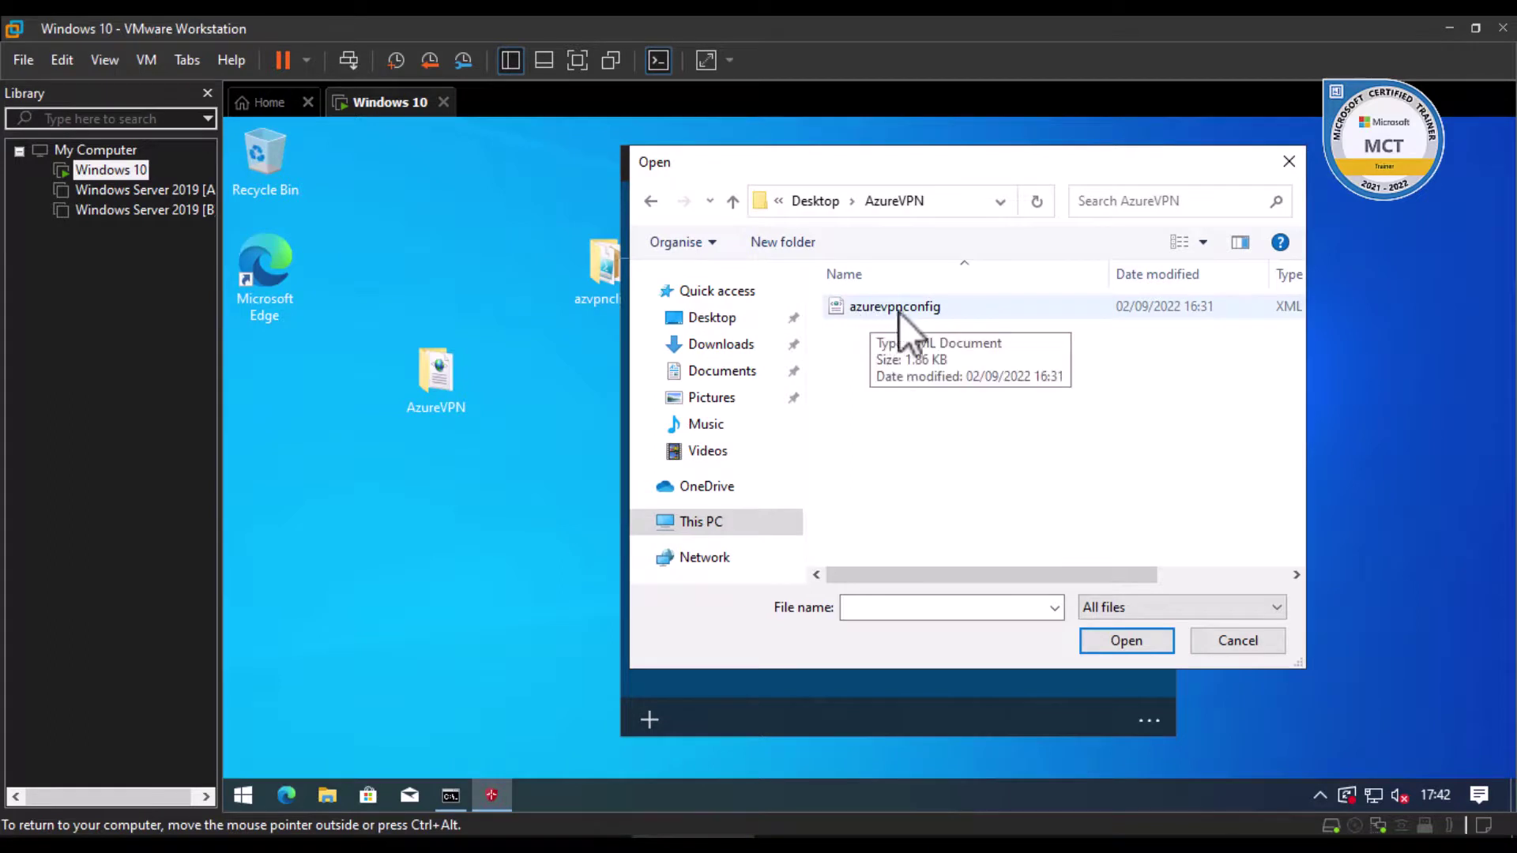
left_click(920, 313)
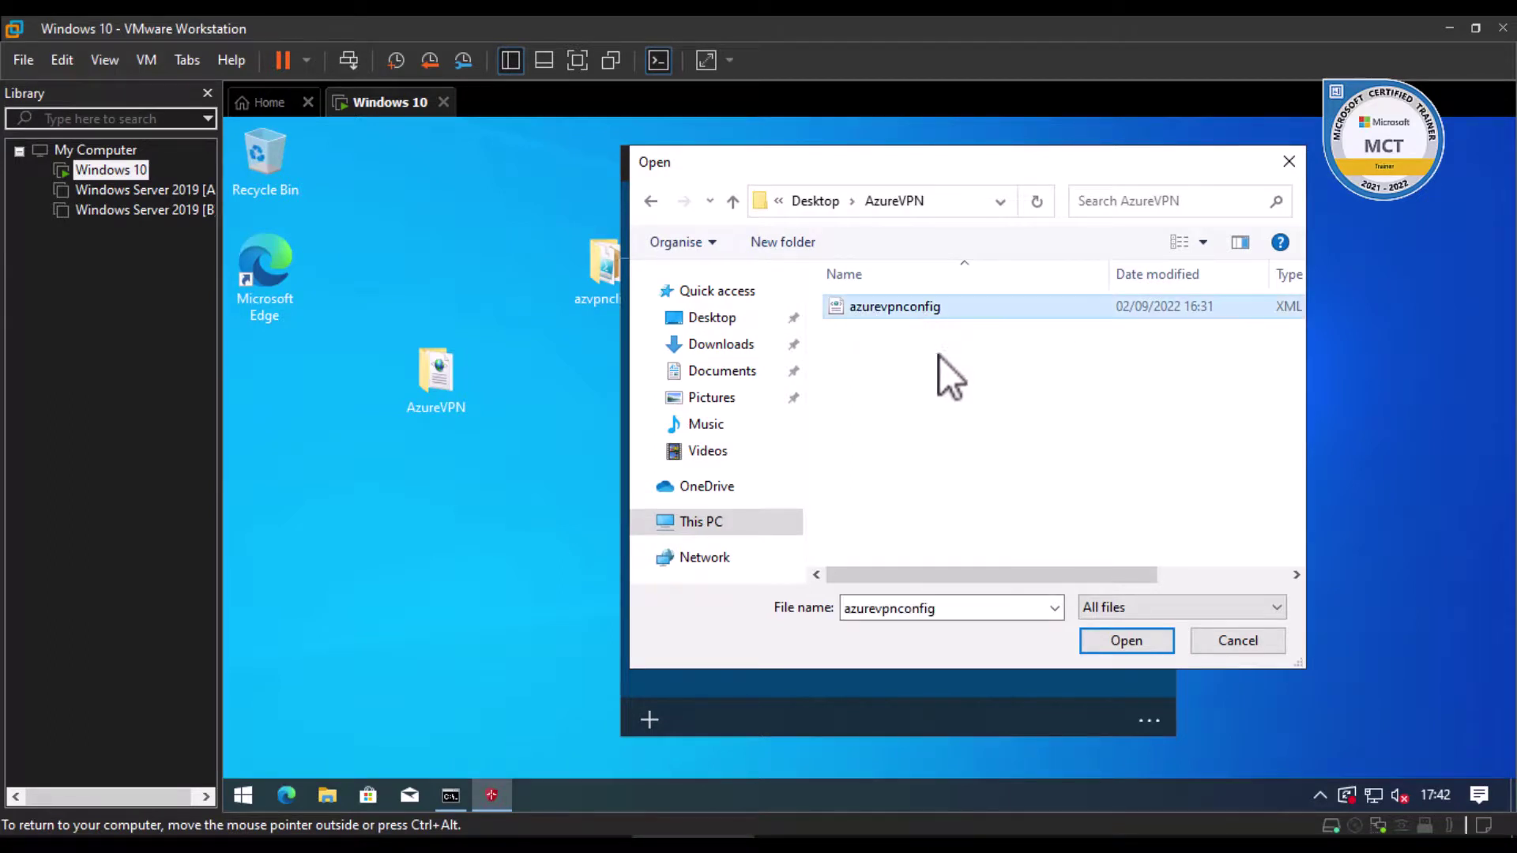
left_click(1126, 641)
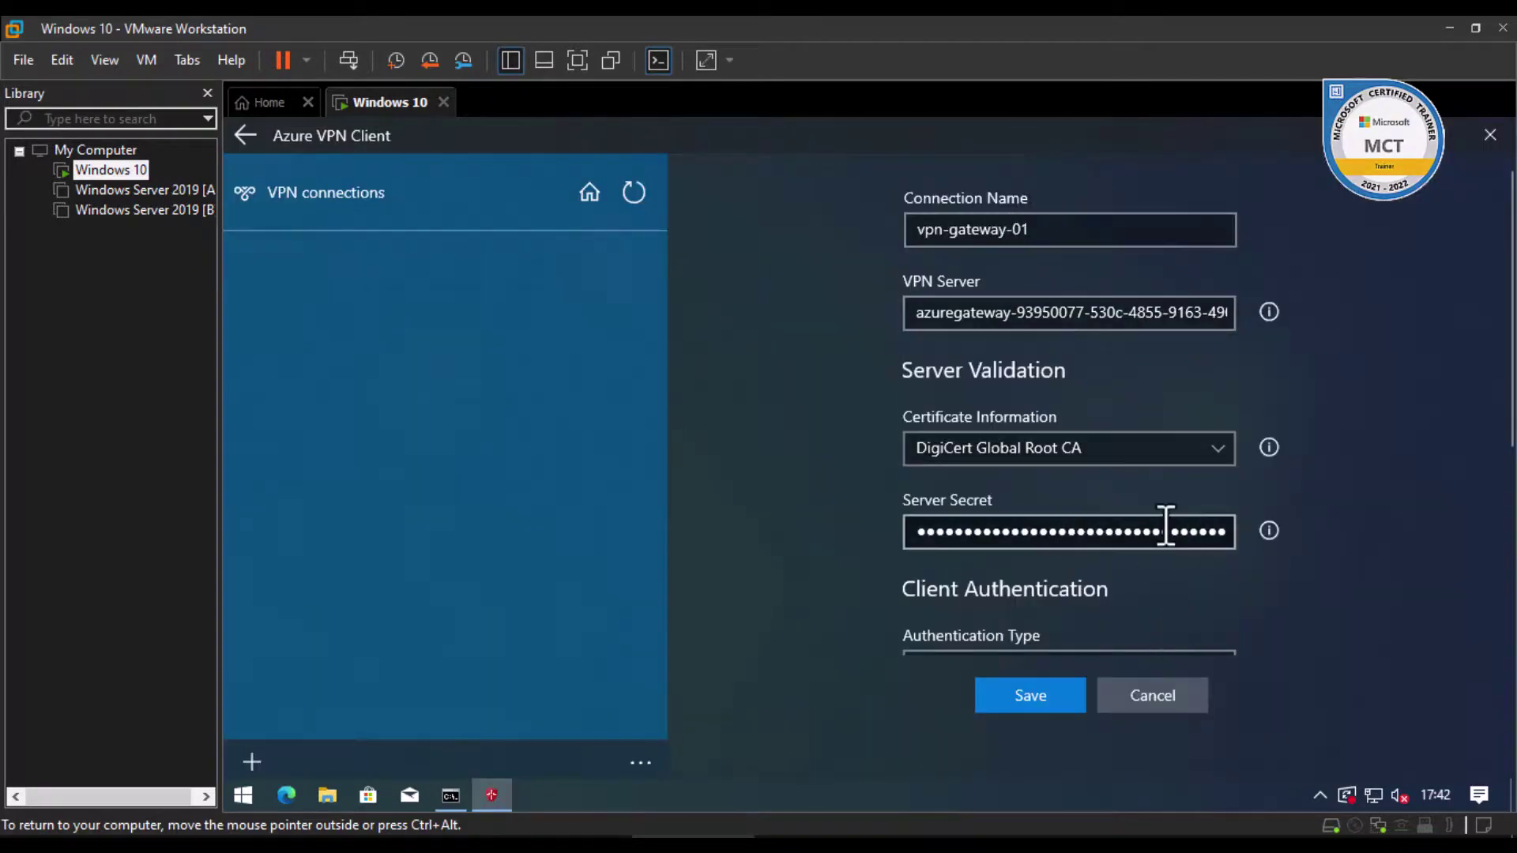
scroll(1165, 525, "down", 4)
left_click(1027, 699)
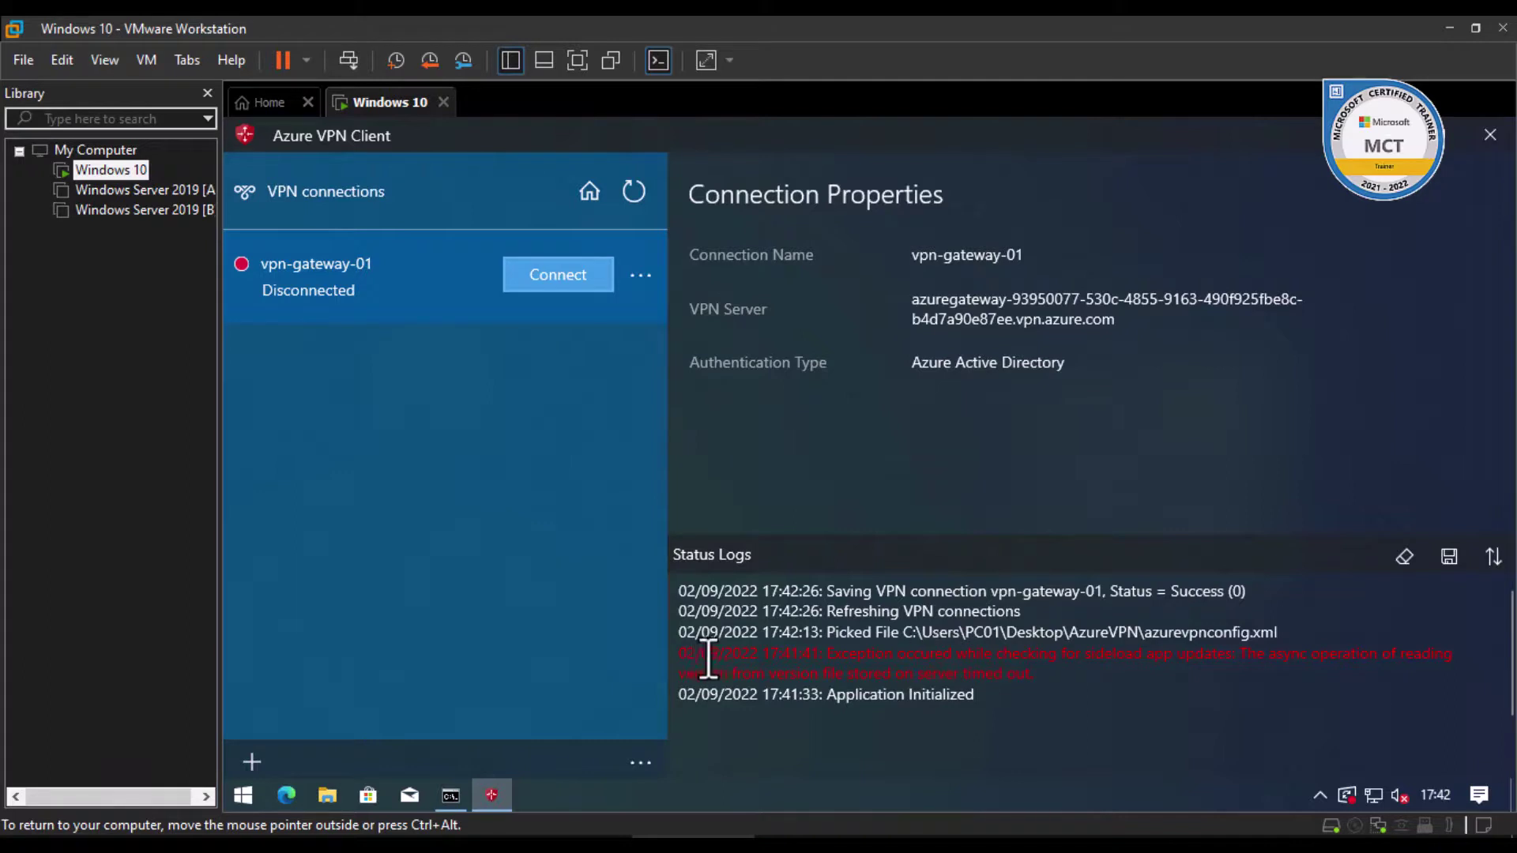
- Review the red exception entry in the status logs and start connecting to vpn-gateway-01
left_click_drag(681, 653, 1045, 678)
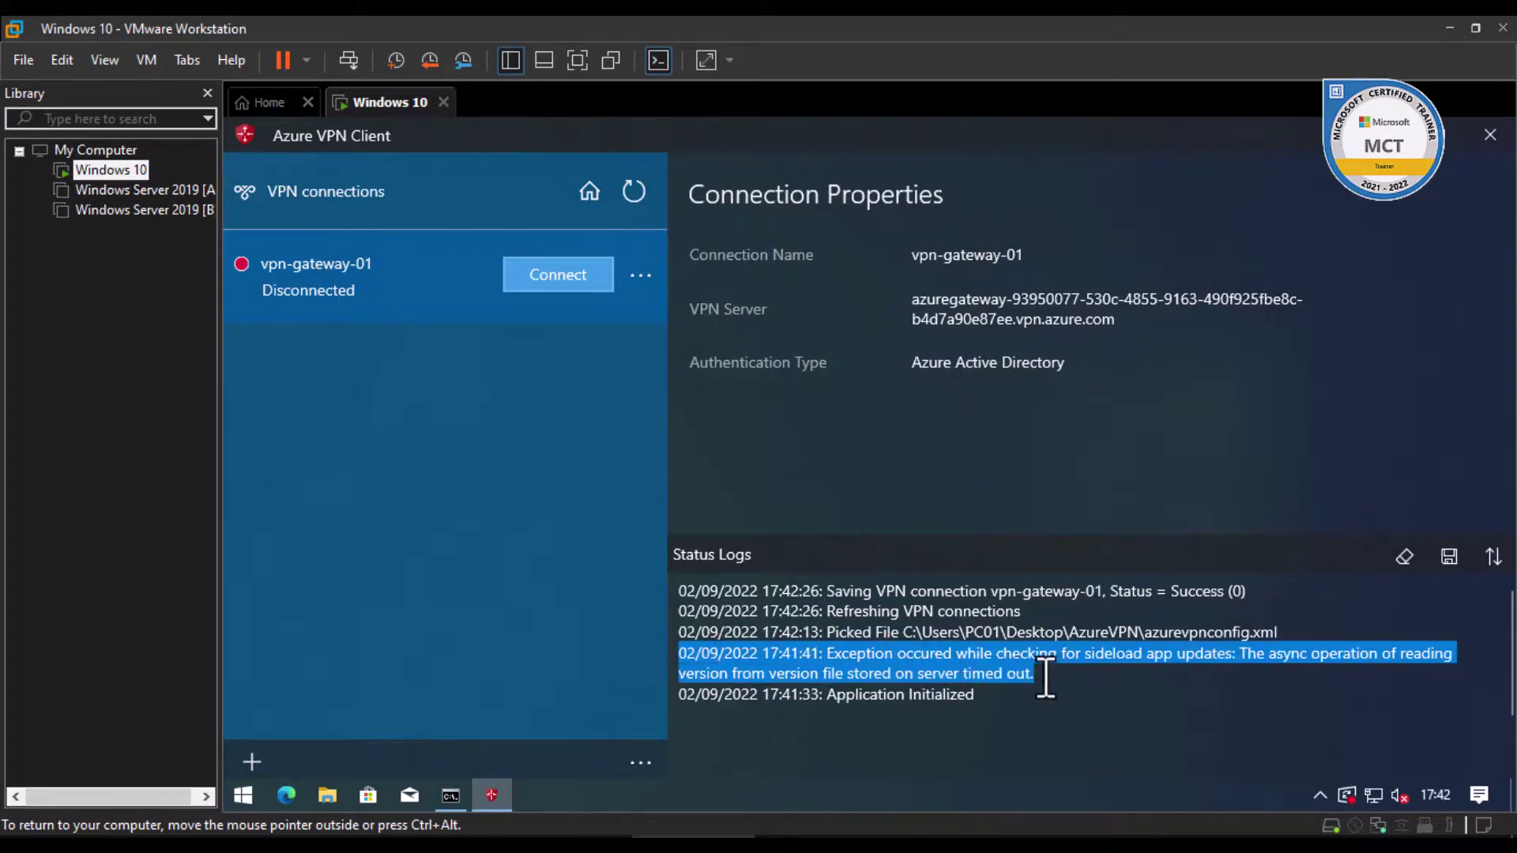
left_click(879, 657)
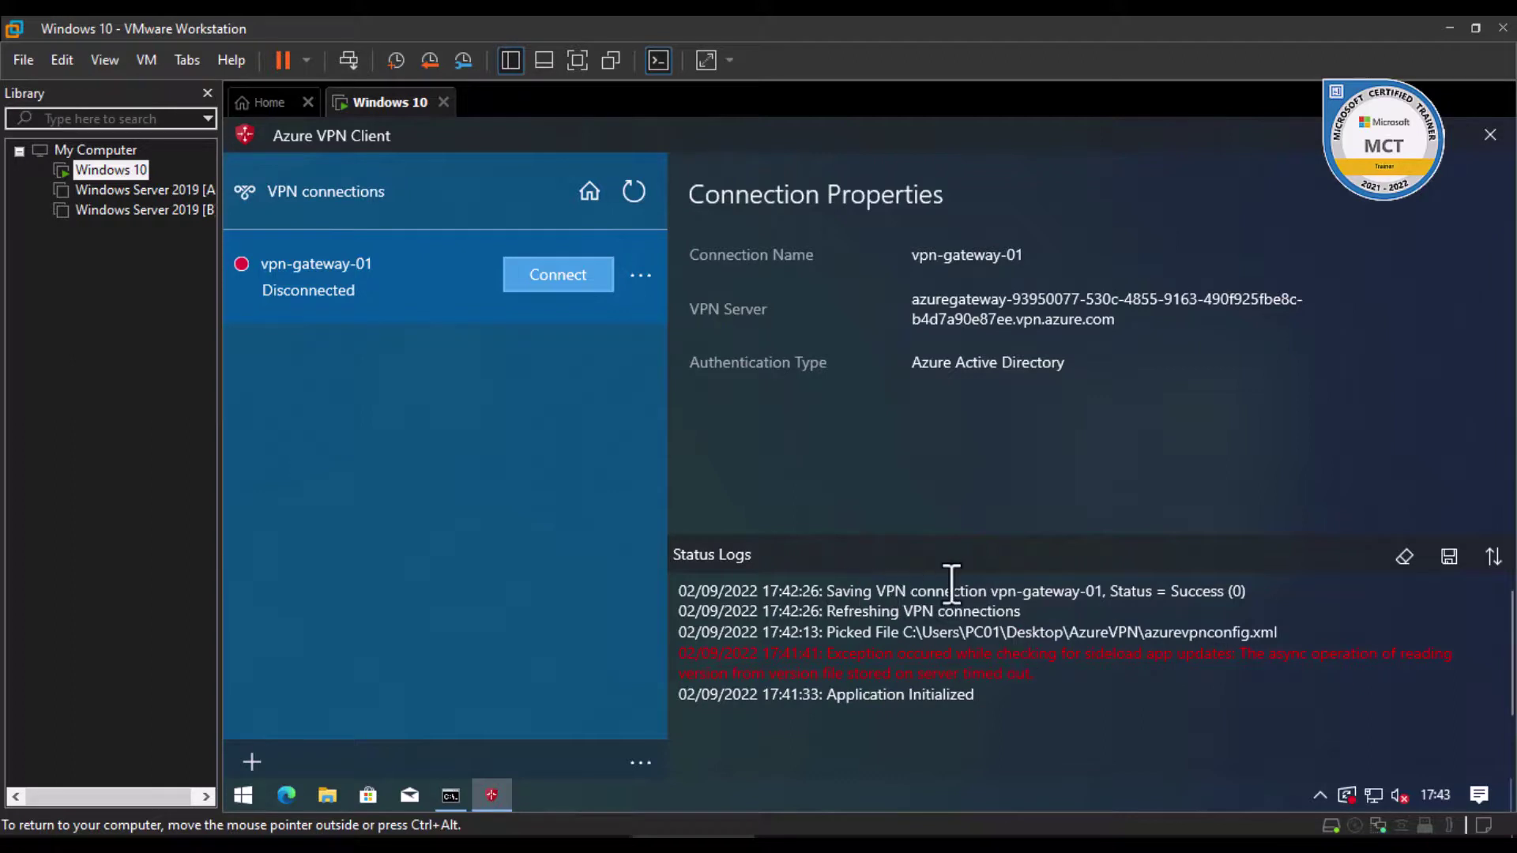
left_click(544, 281)
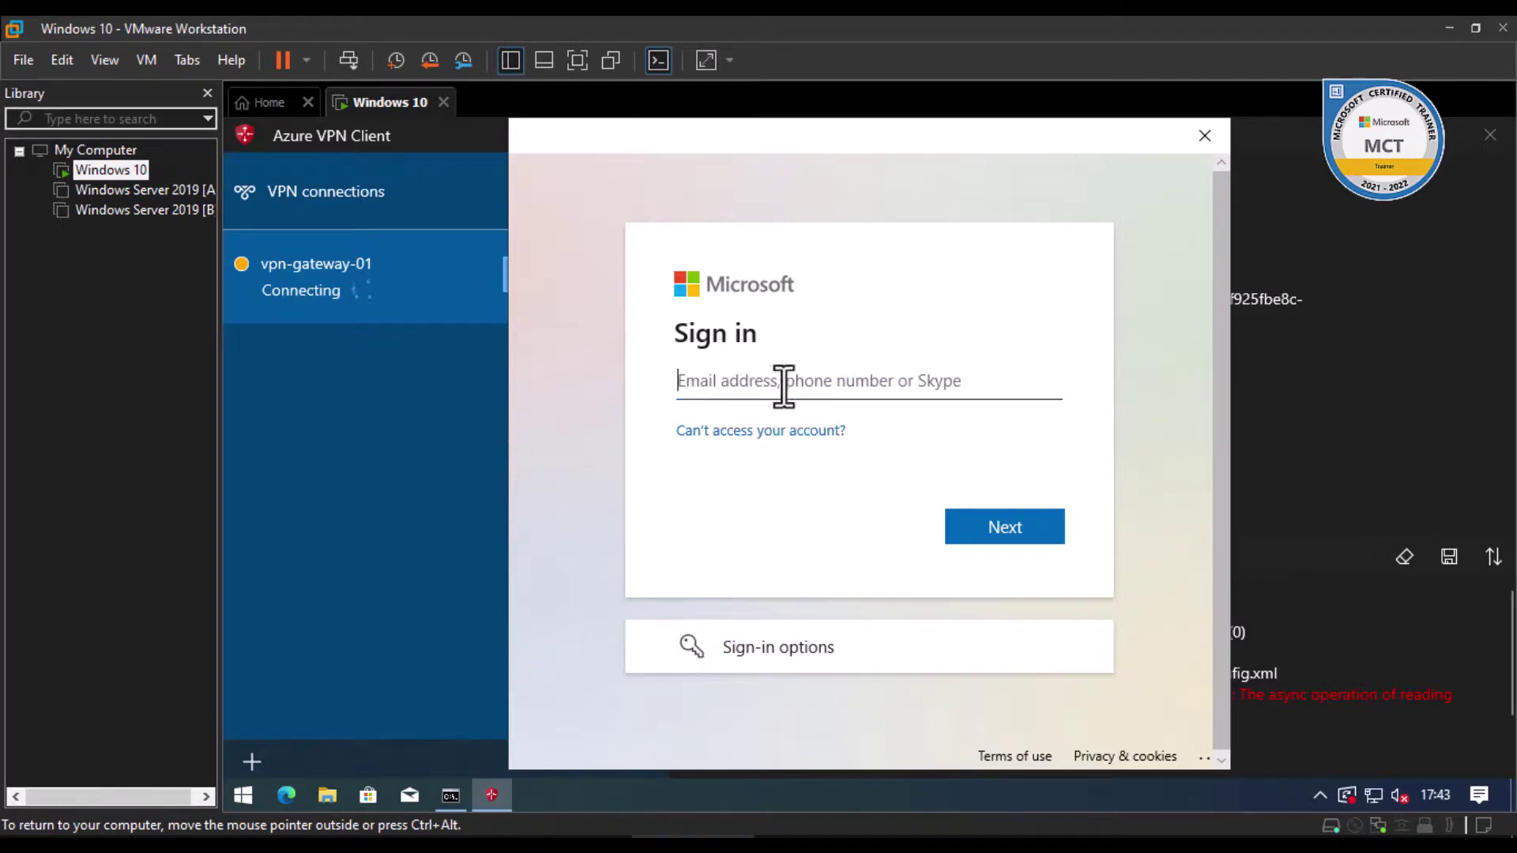
- Switch to the Azure portal in Edge, copy the user principal name from the third listed user's profile, and return to the virtual machine
key("ctrl+alt")
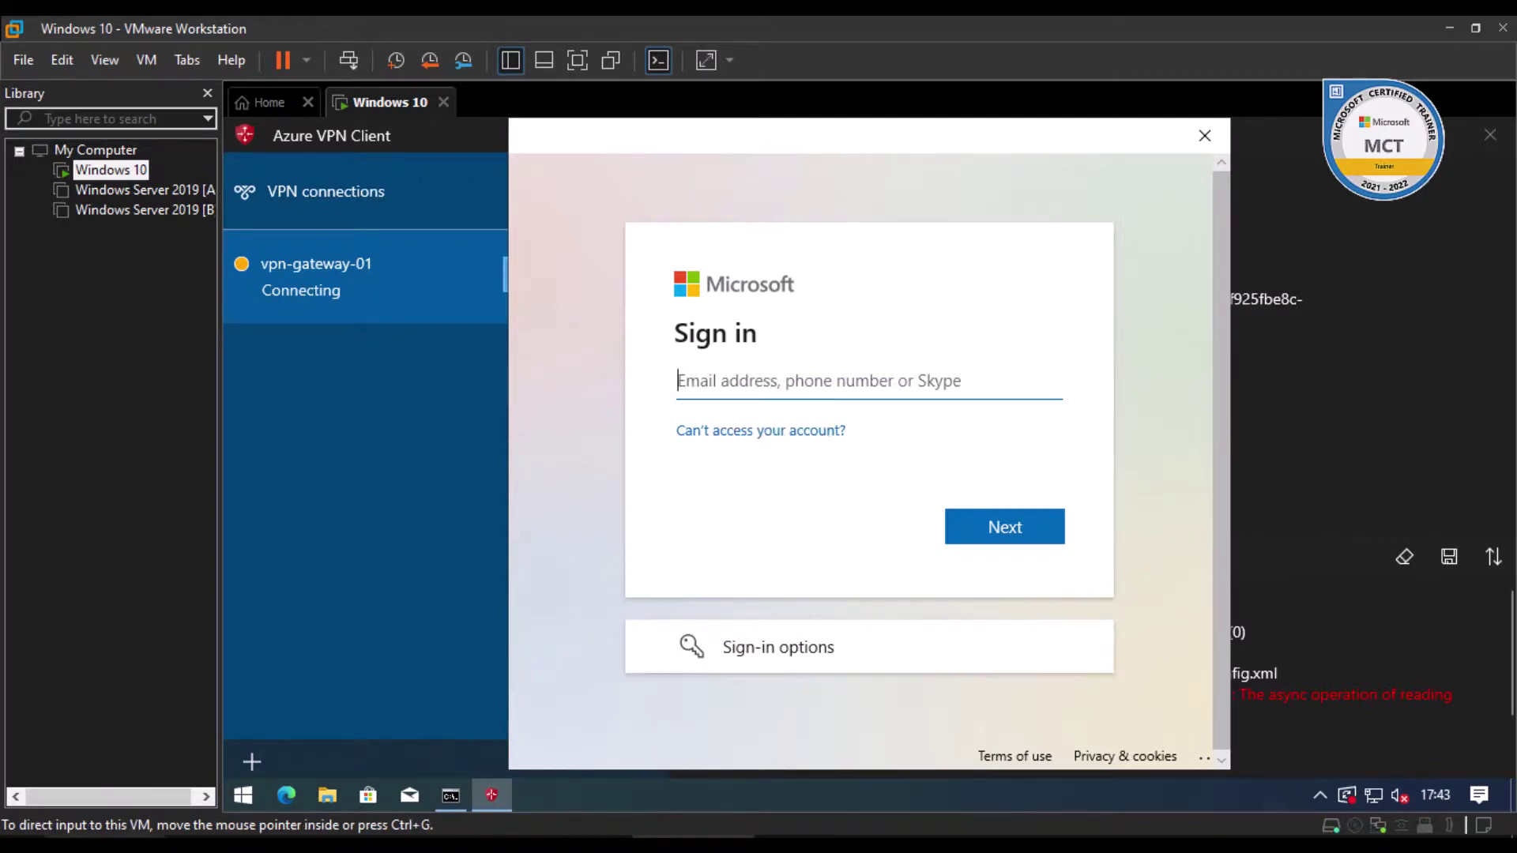
mouse_move(267, 844)
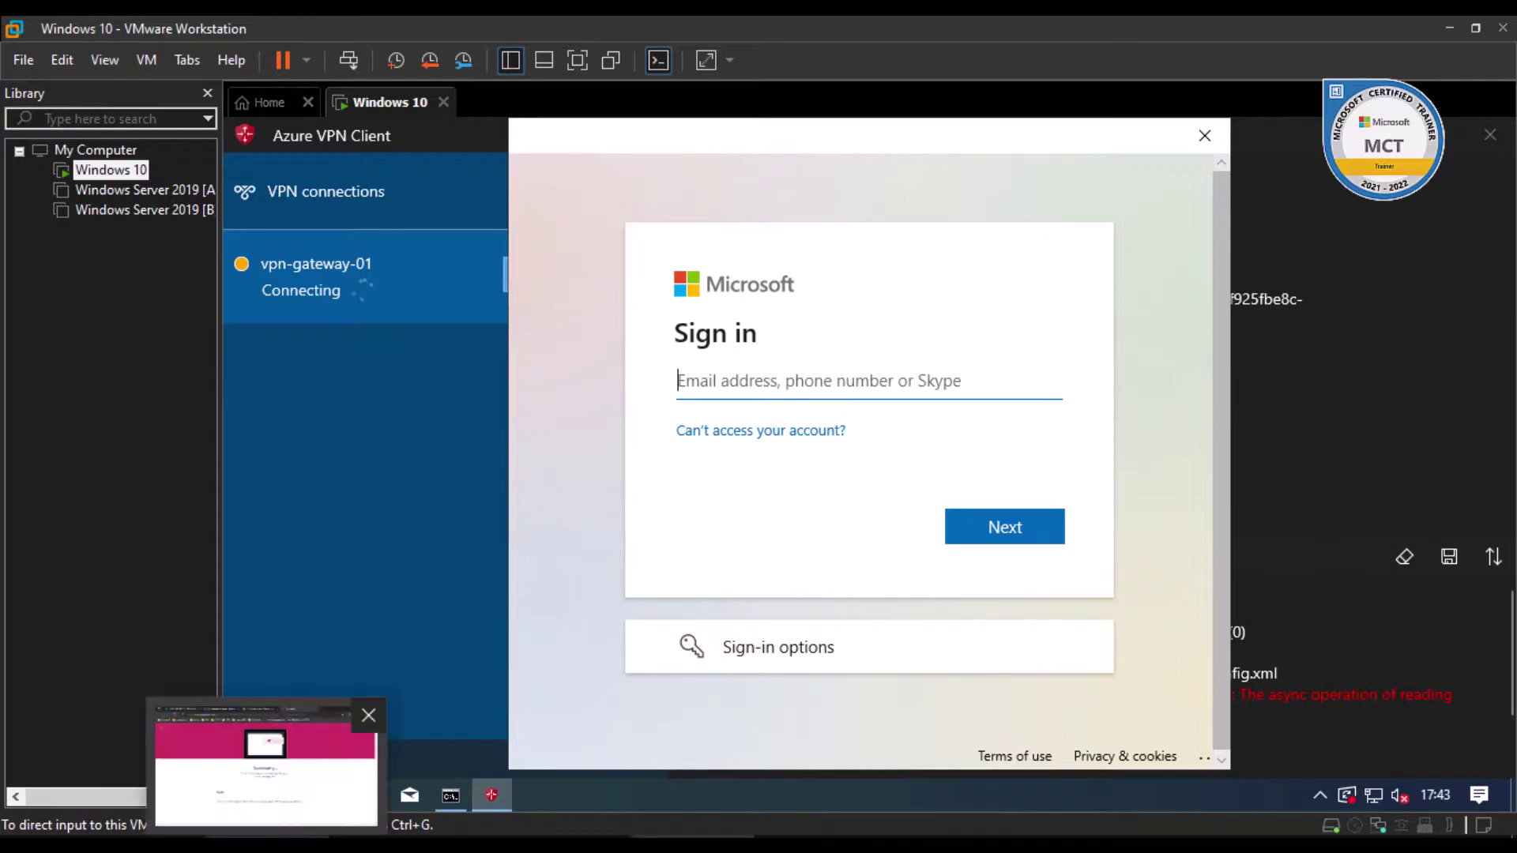
left_click(265, 762)
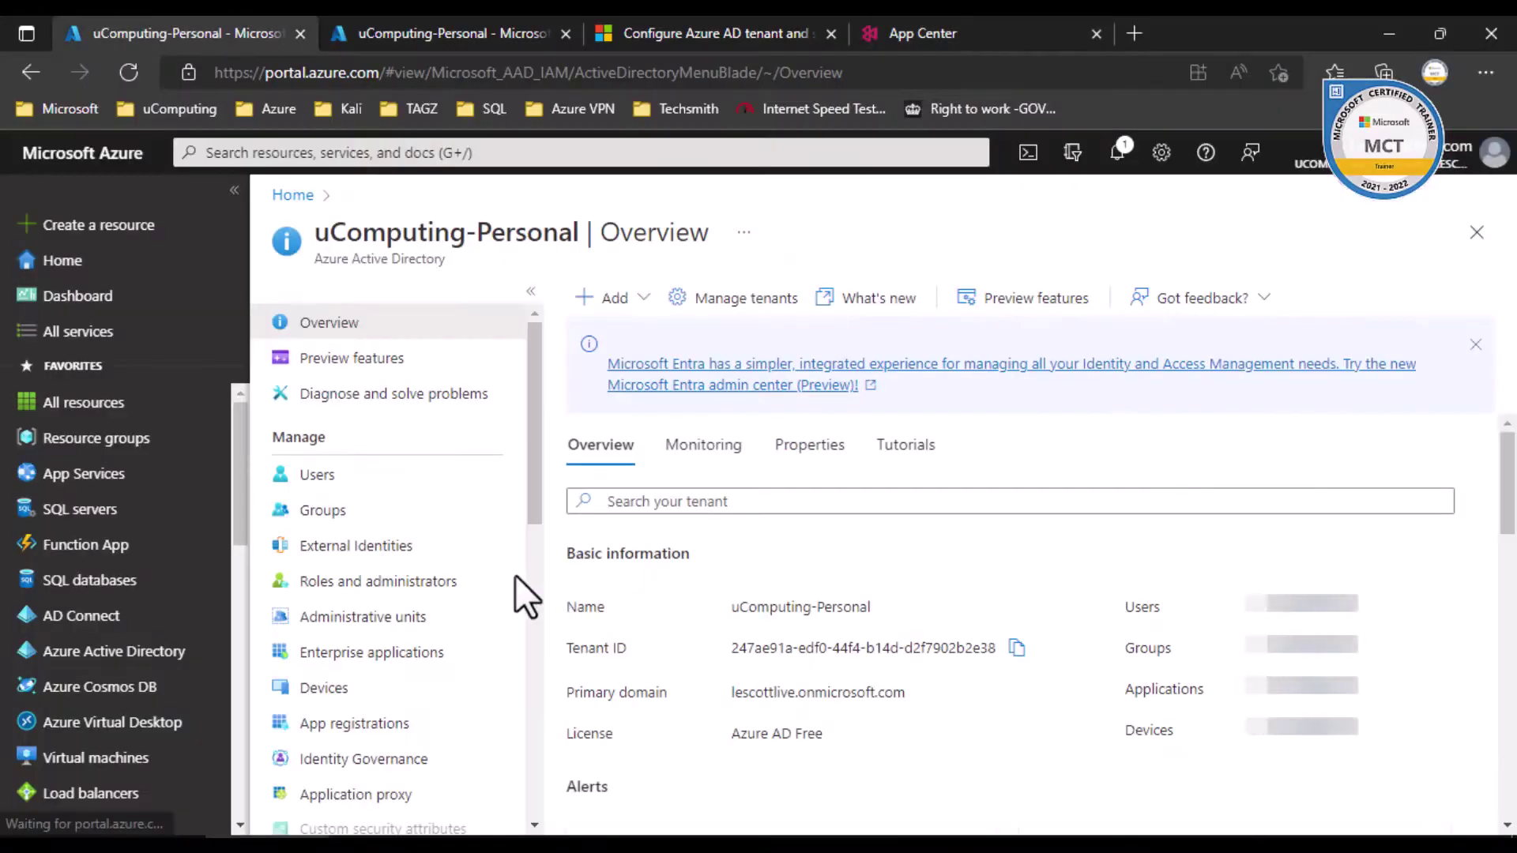
left_click(368, 481)
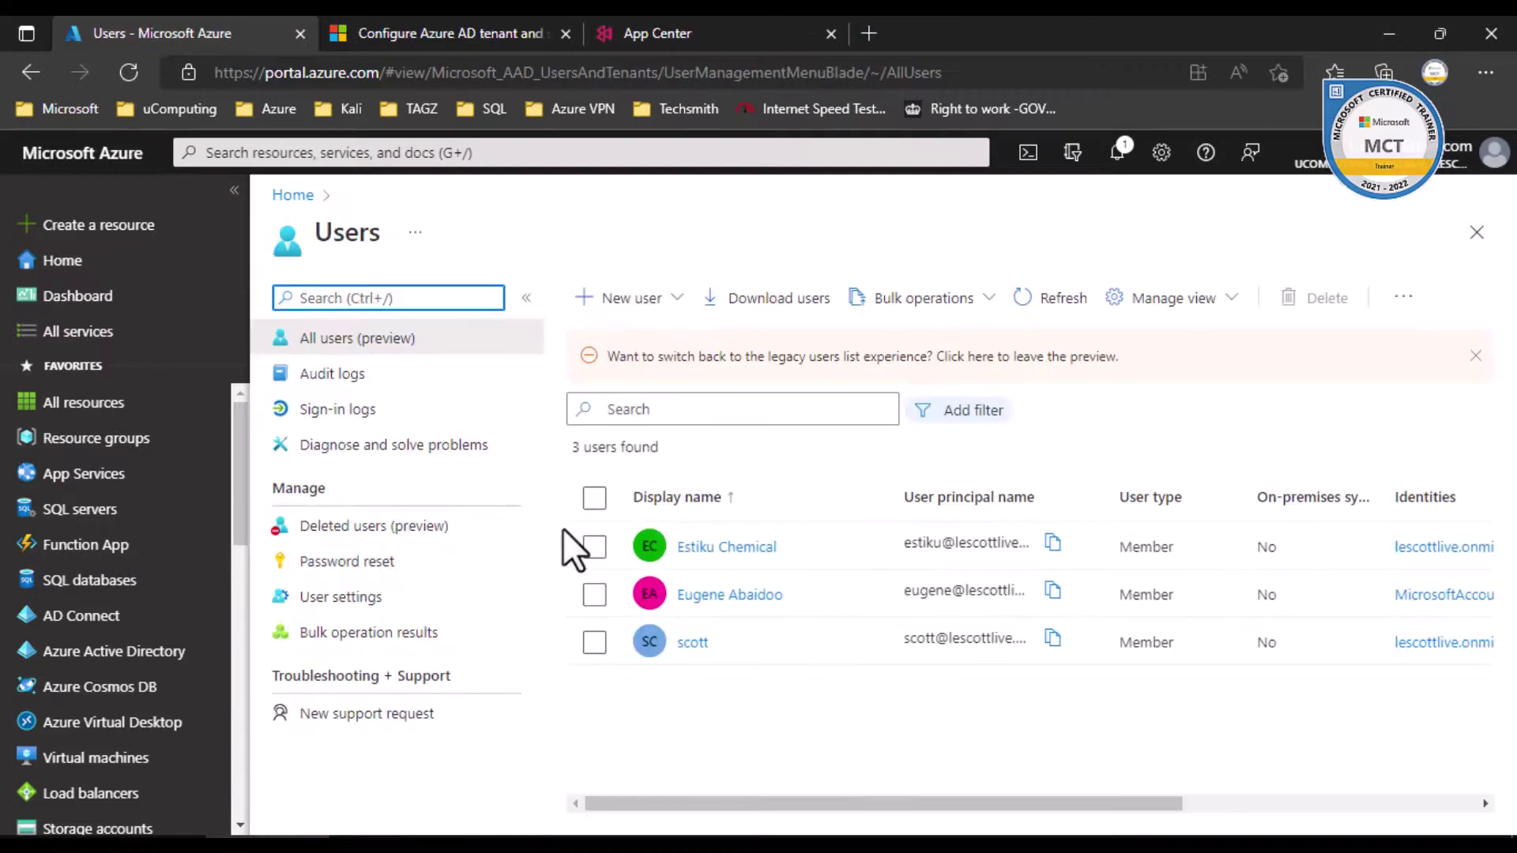
left_click(700, 642)
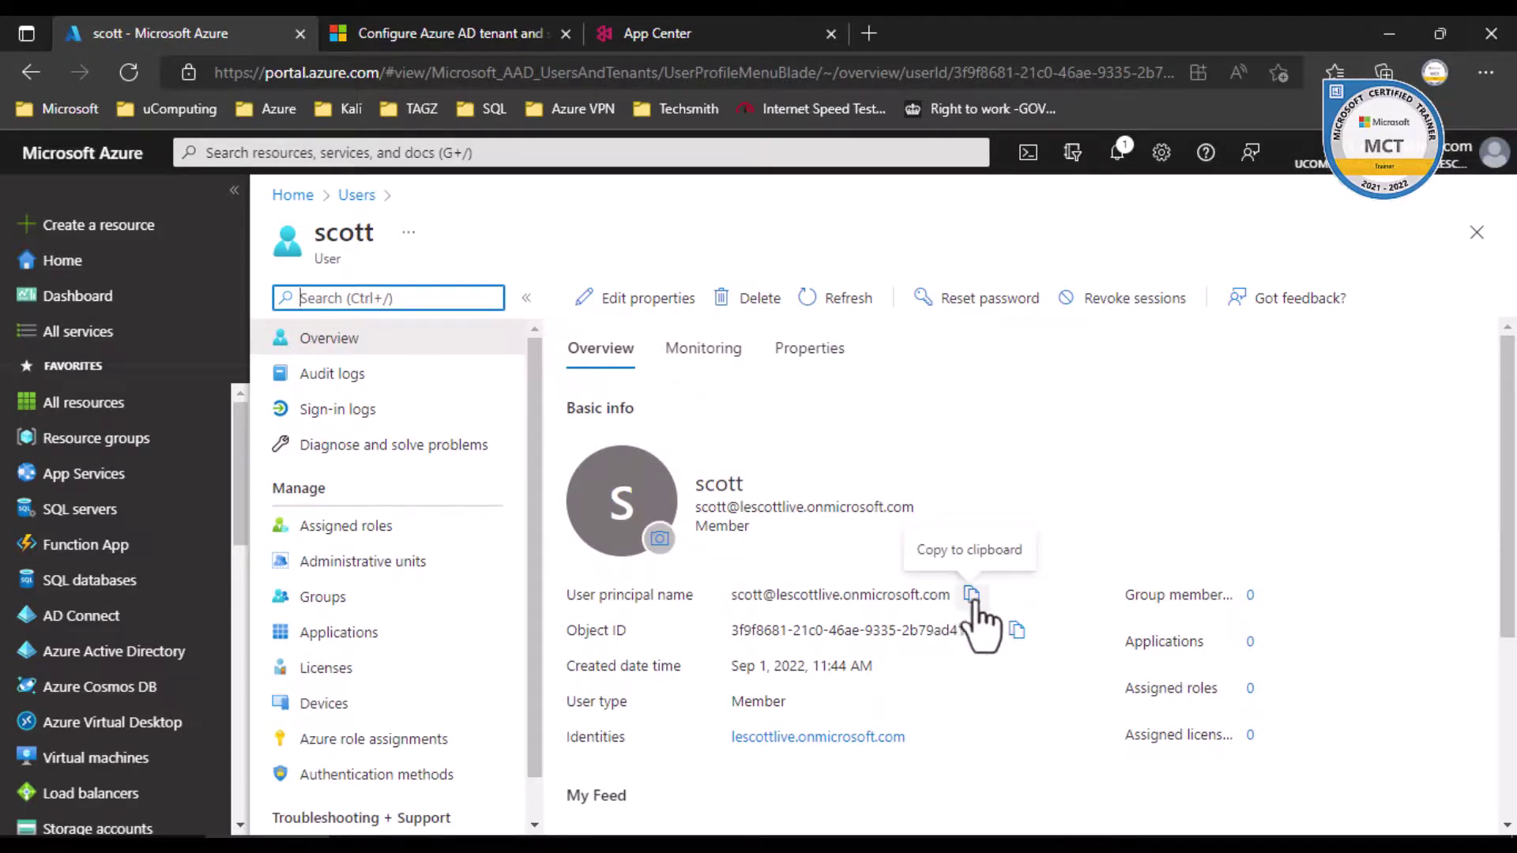
left_click(1389, 33)
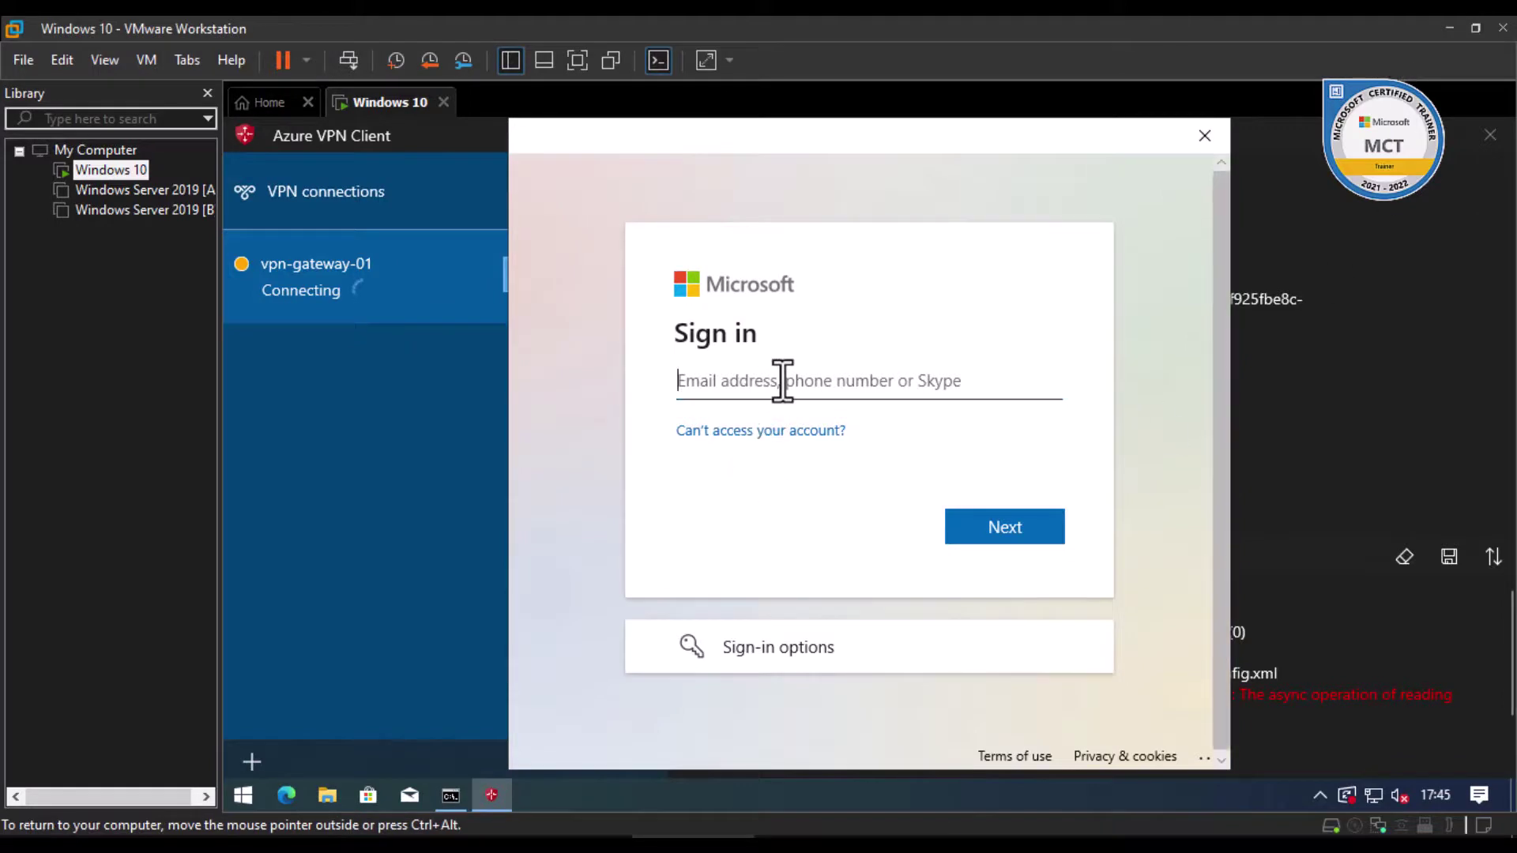
- Sign in to the vpn-gateway-01 connection with the copied user principal name and the account password, staying signed in to all apps
key("ctrl+v")
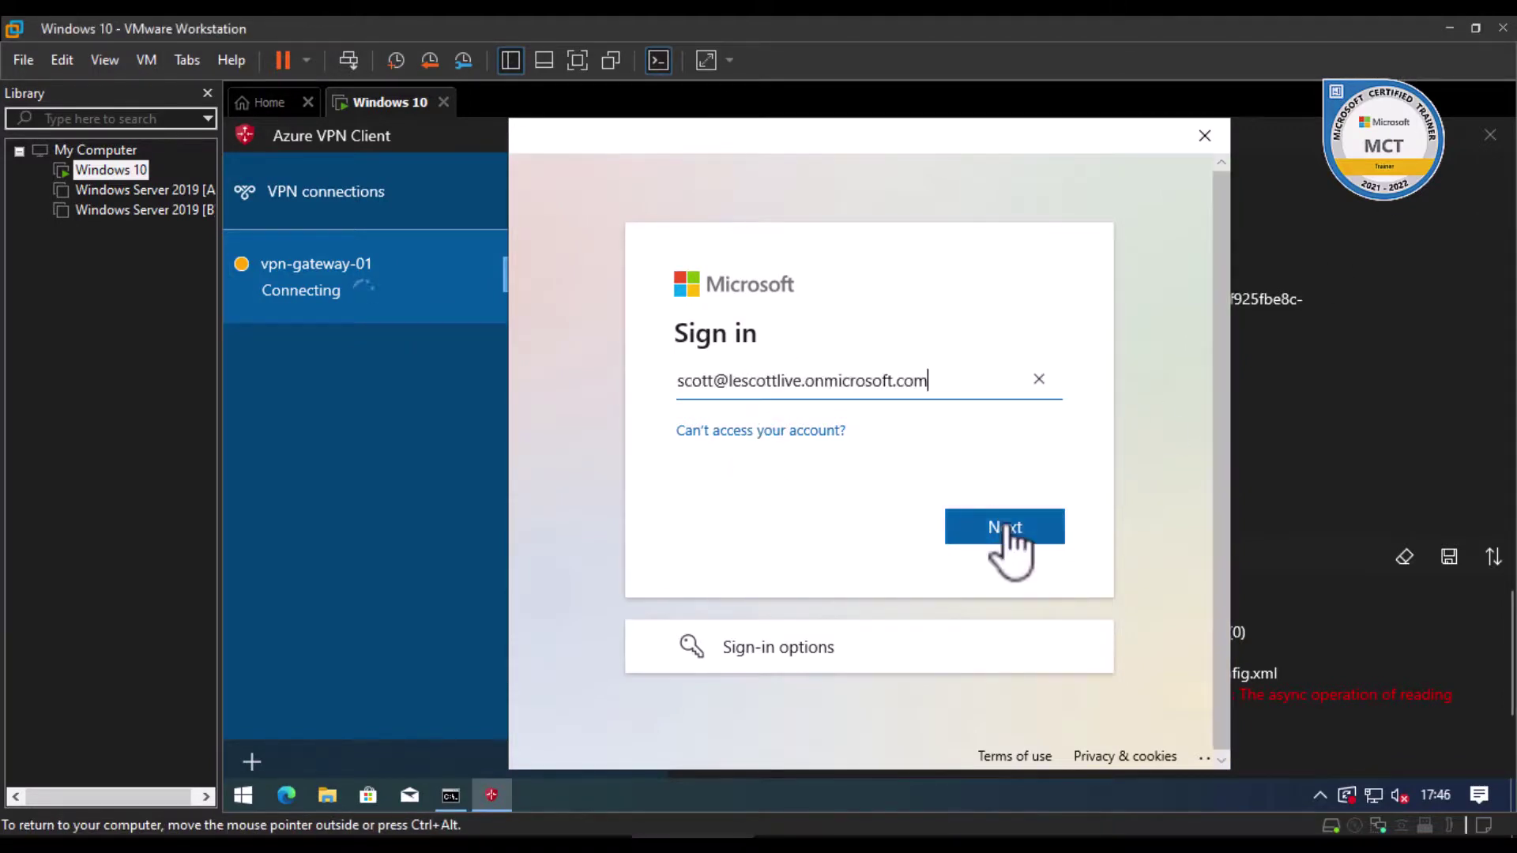
left_click(1005, 527)
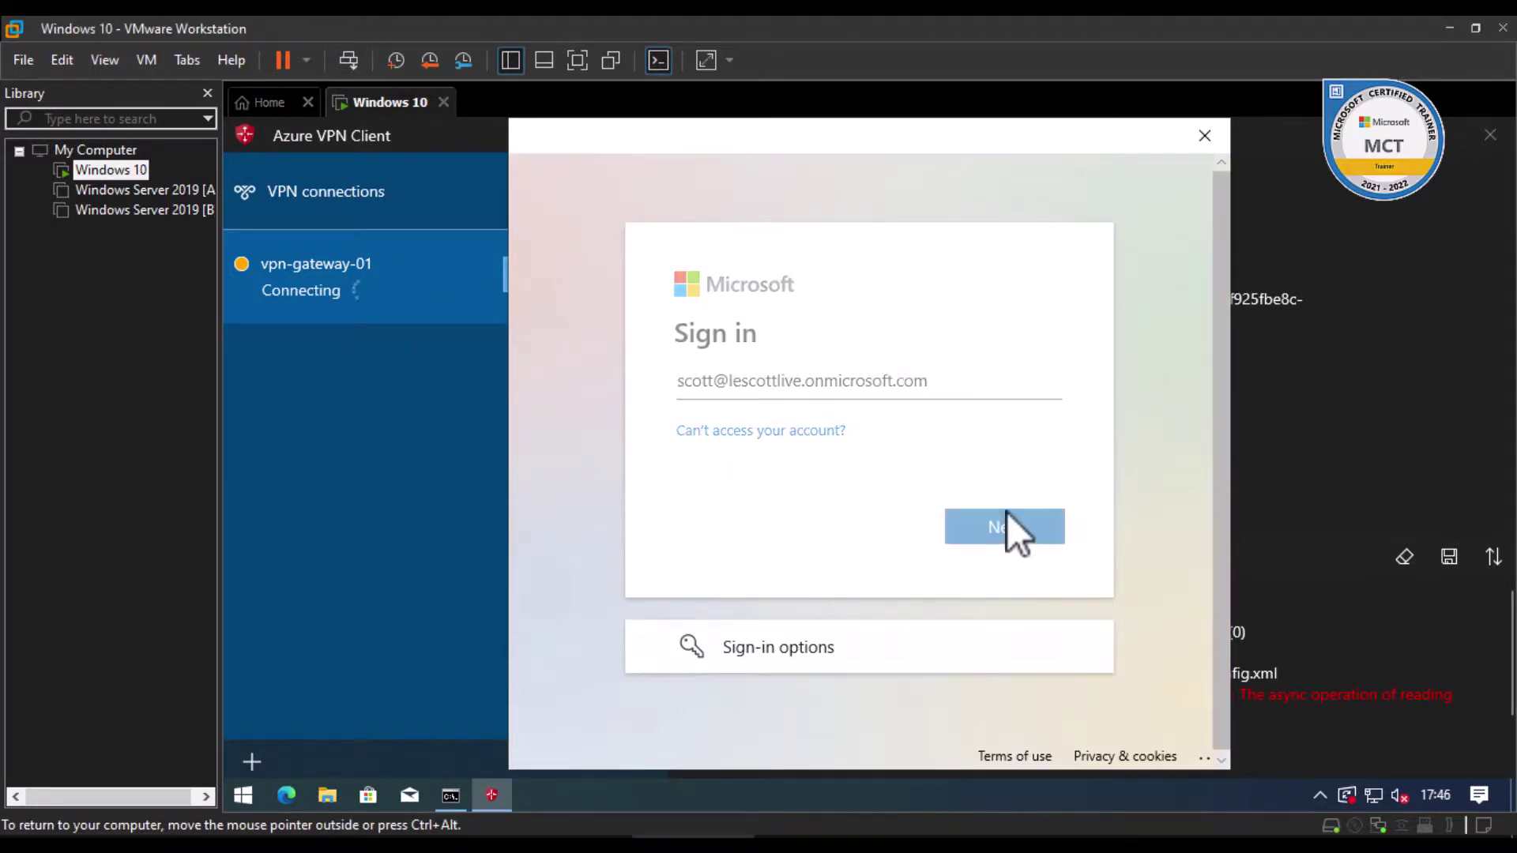
key("ctrl+v")
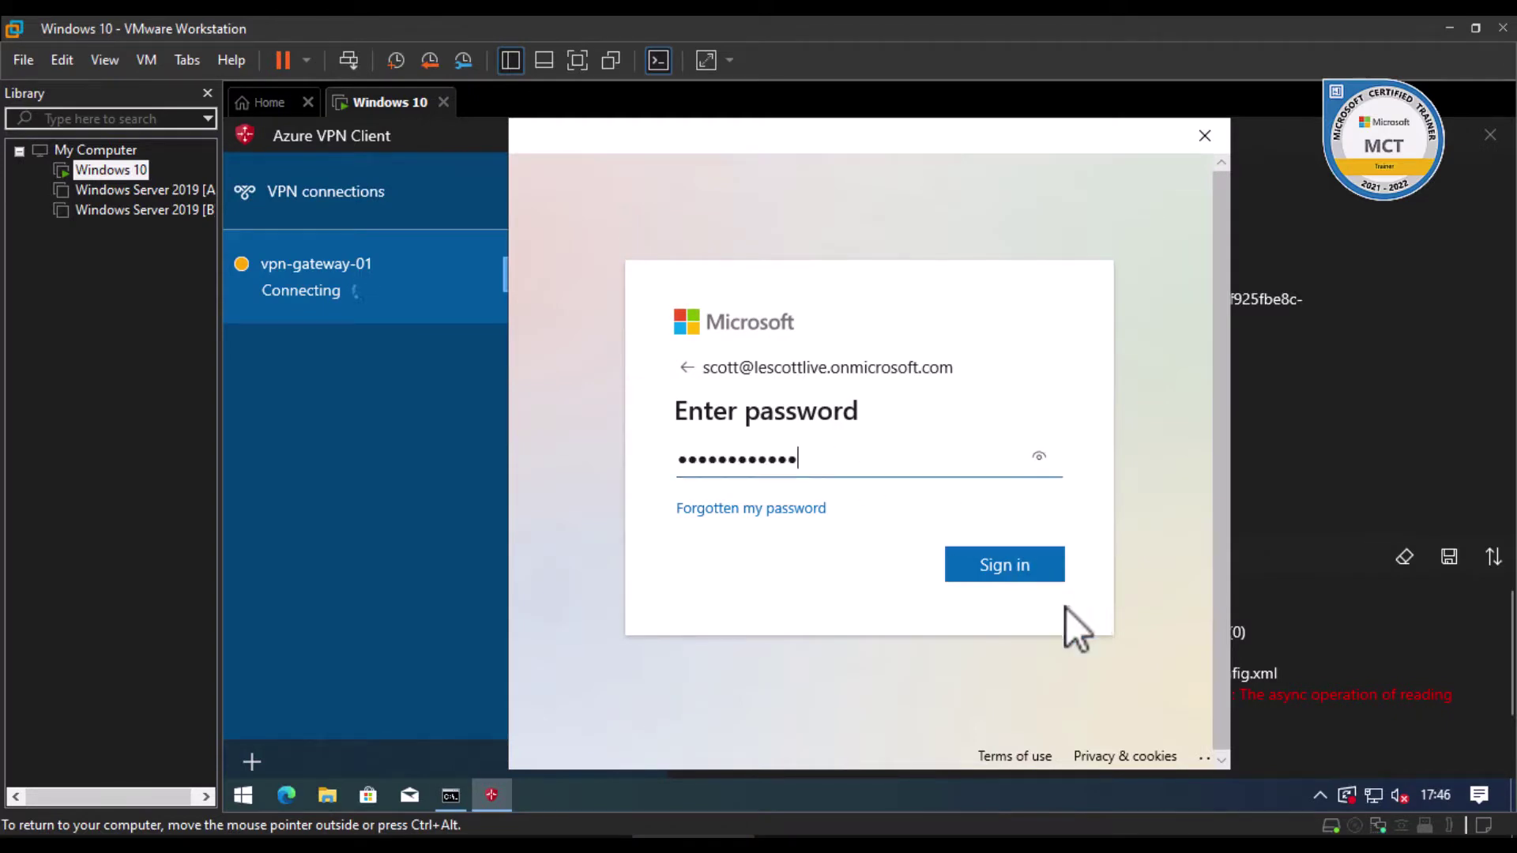
left_click(1032, 569)
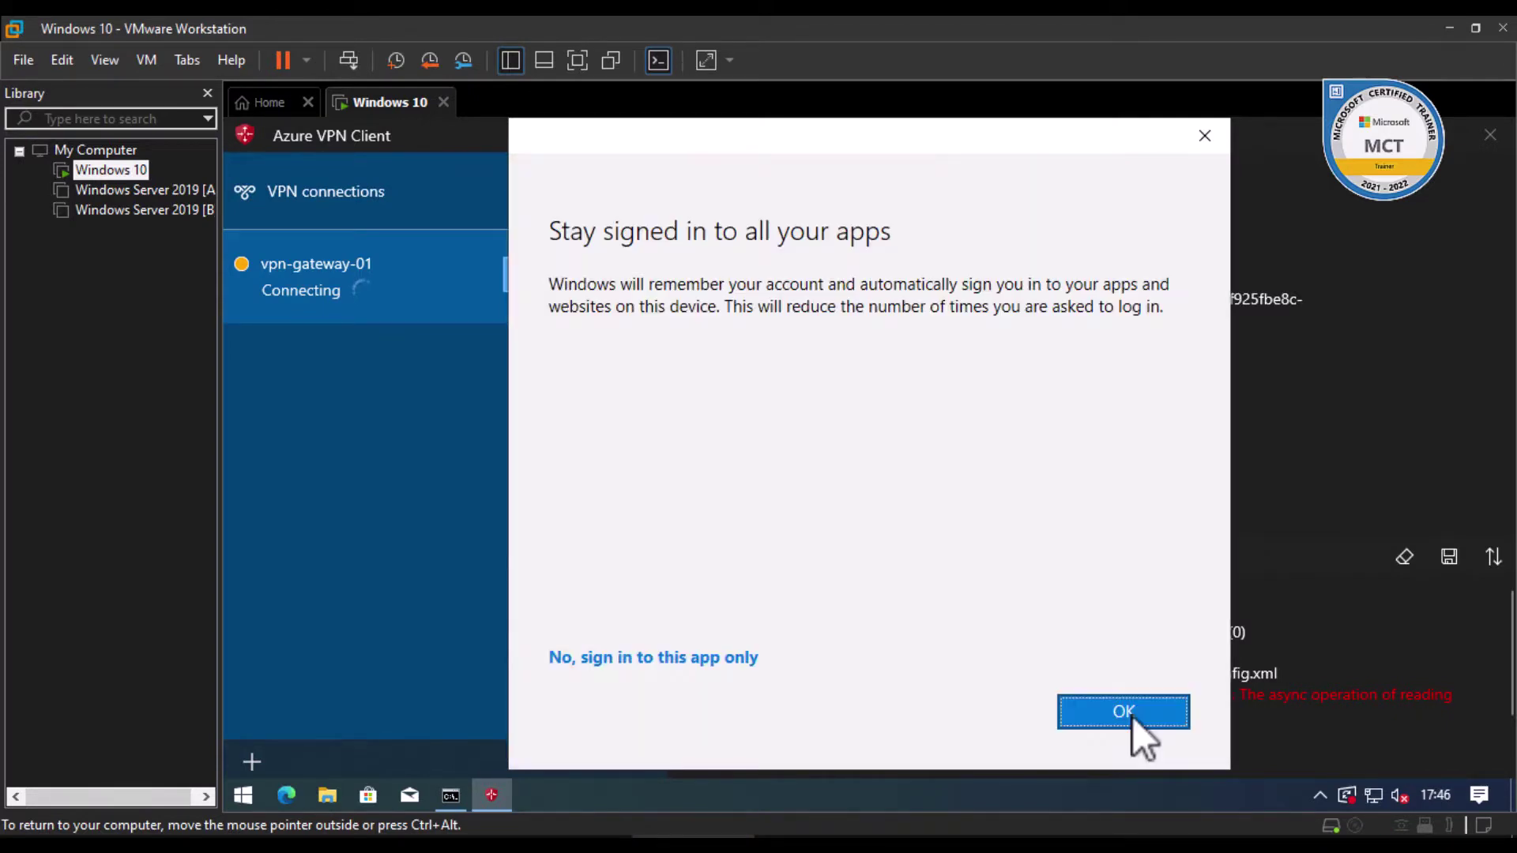
left_click(1132, 715)
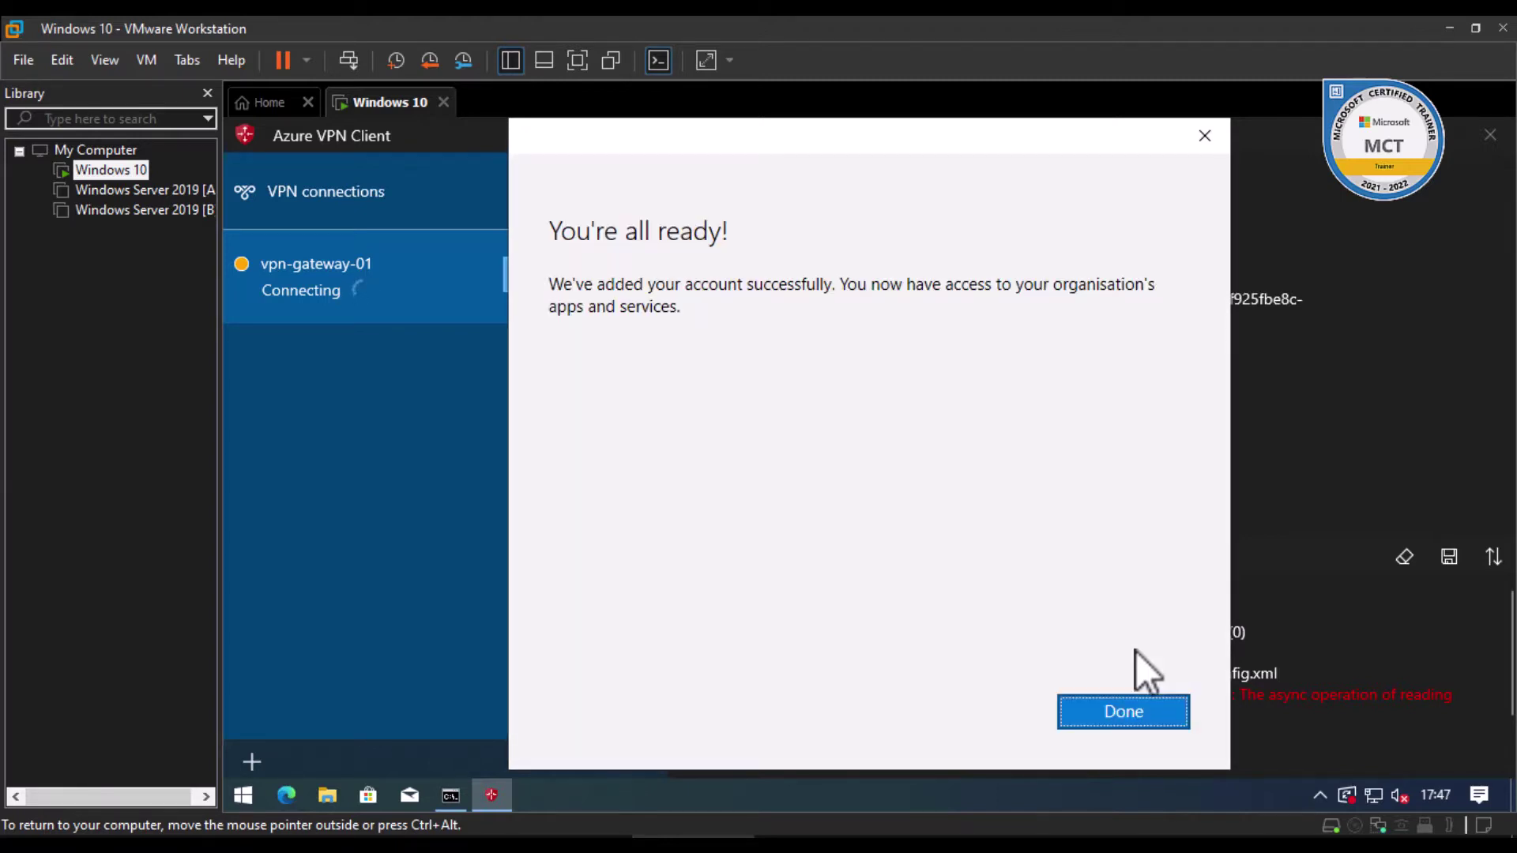
left_click(1130, 714)
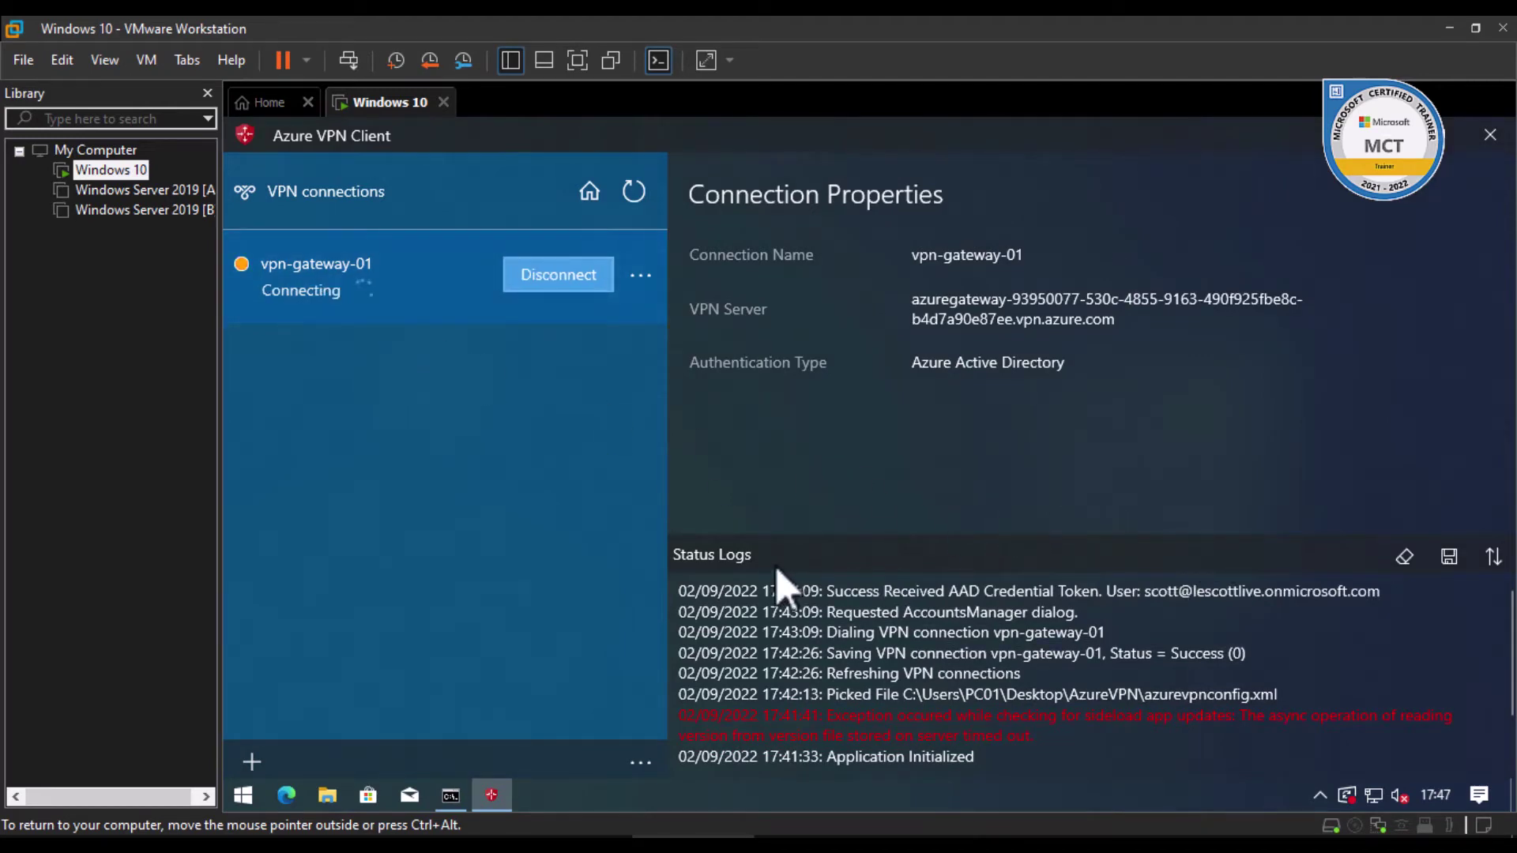
- Check the vpn-gateway-01 status logs, show the desktop, and check the connection's state in the Windows network list
scroll(1110, 703, "down", 2)
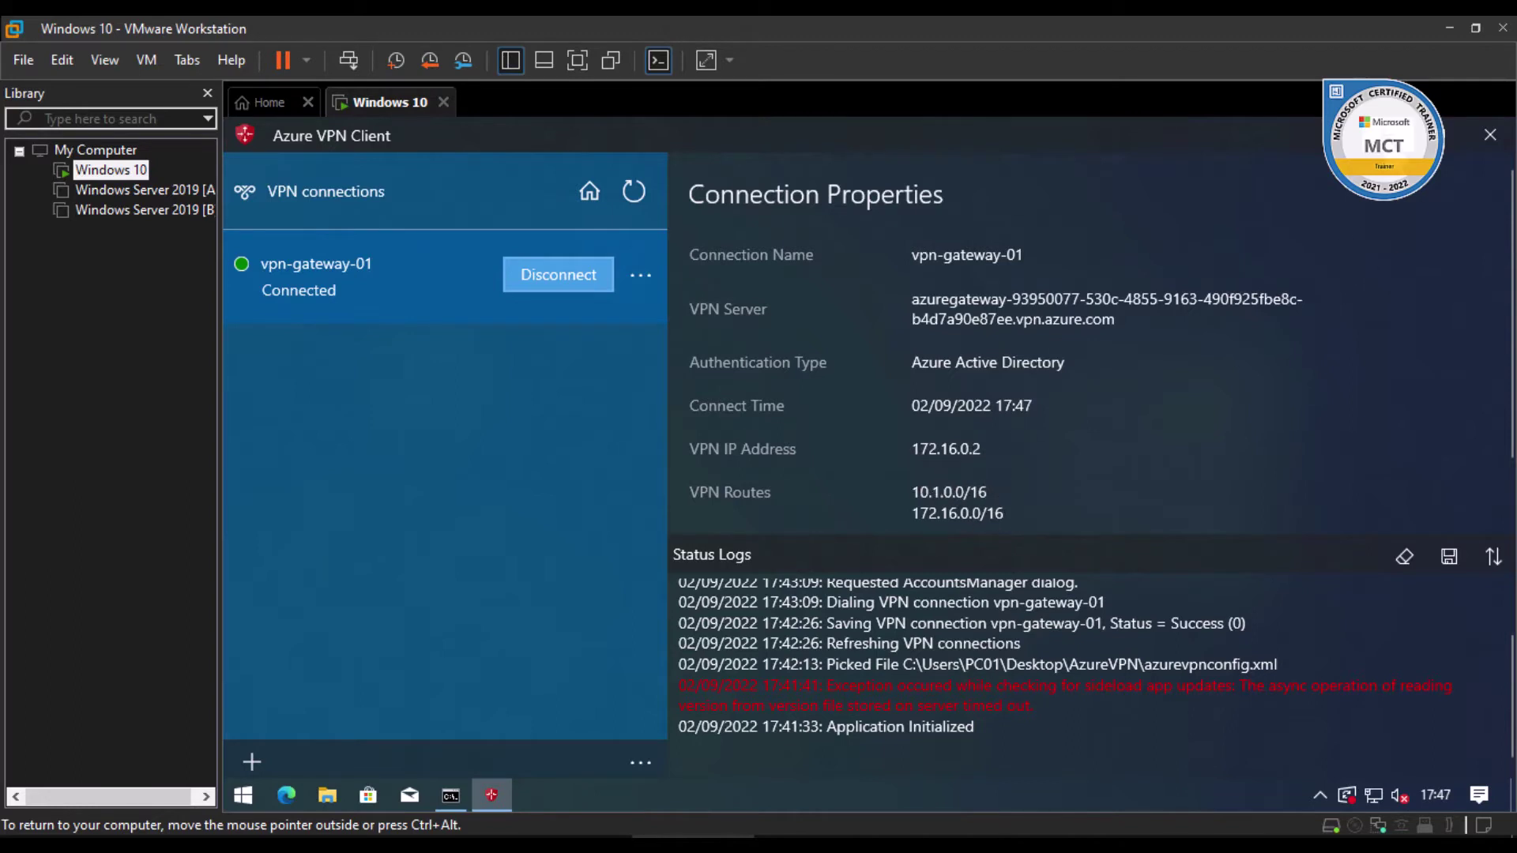
key("super+d")
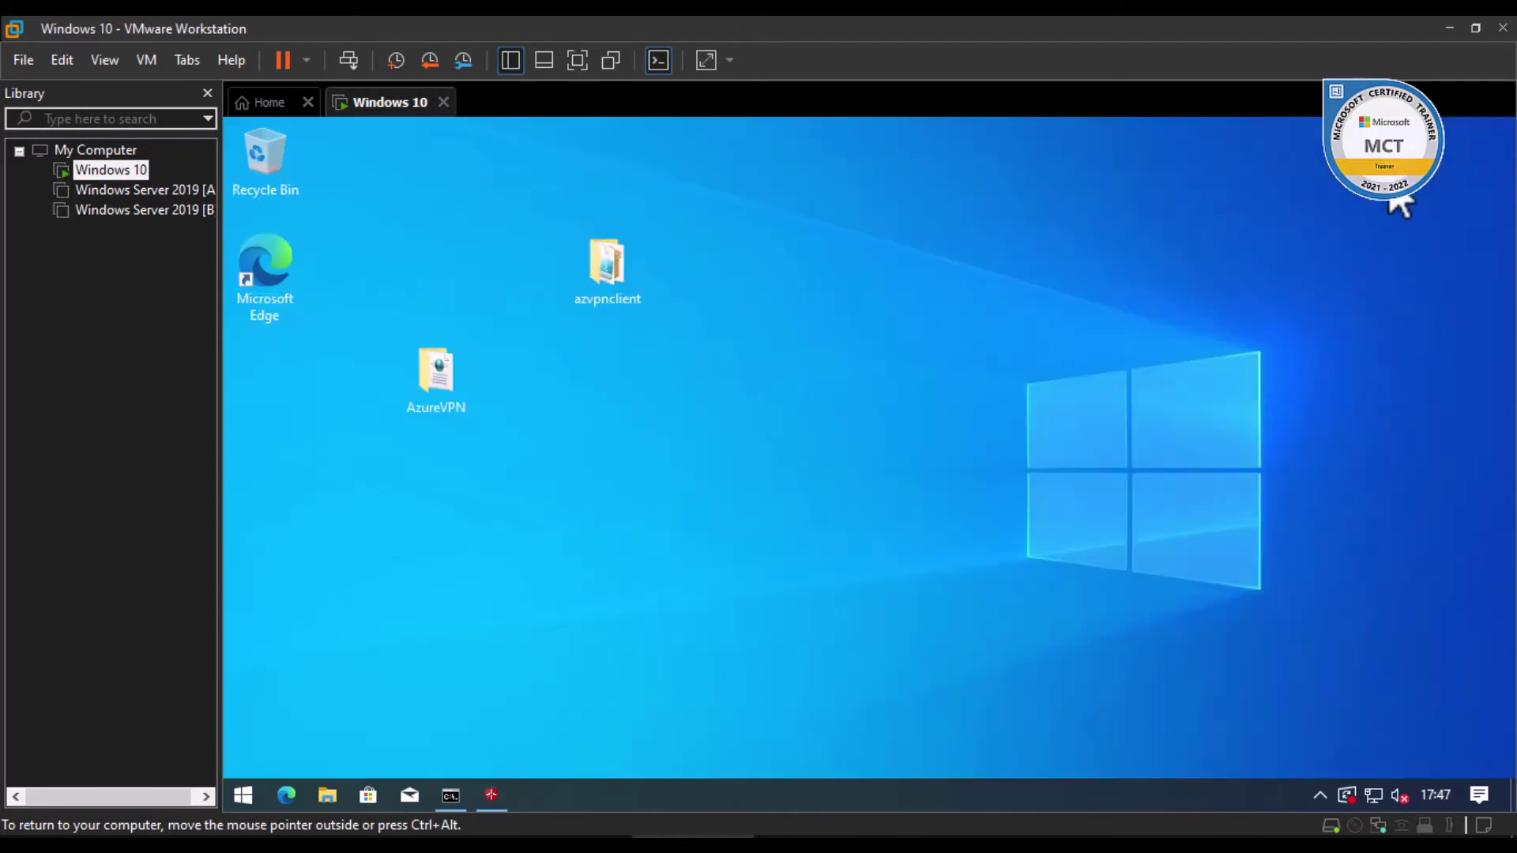
left_click(1375, 797)
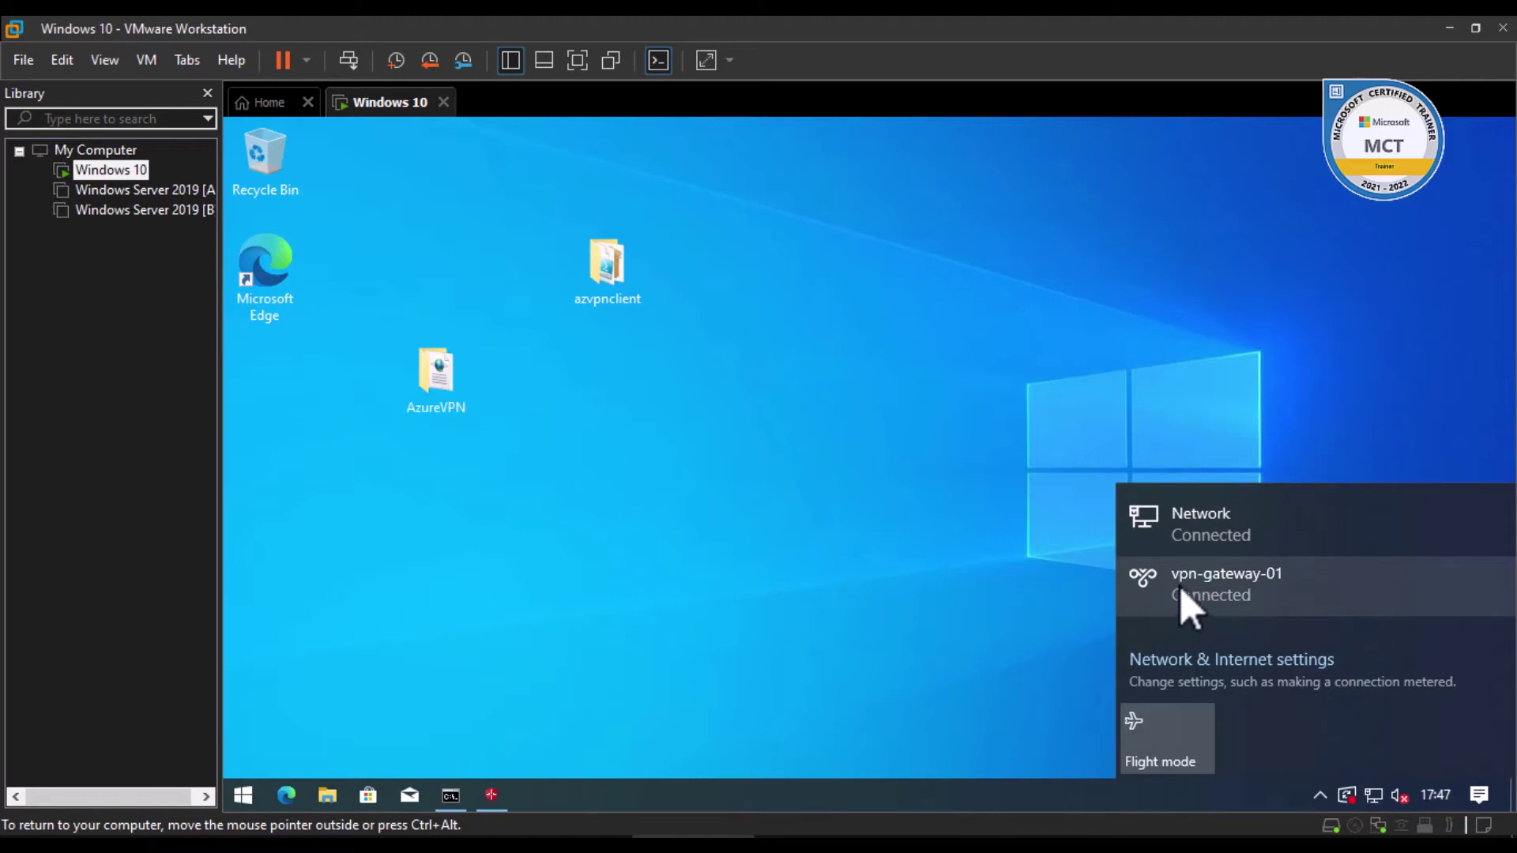
left_click(794, 483)
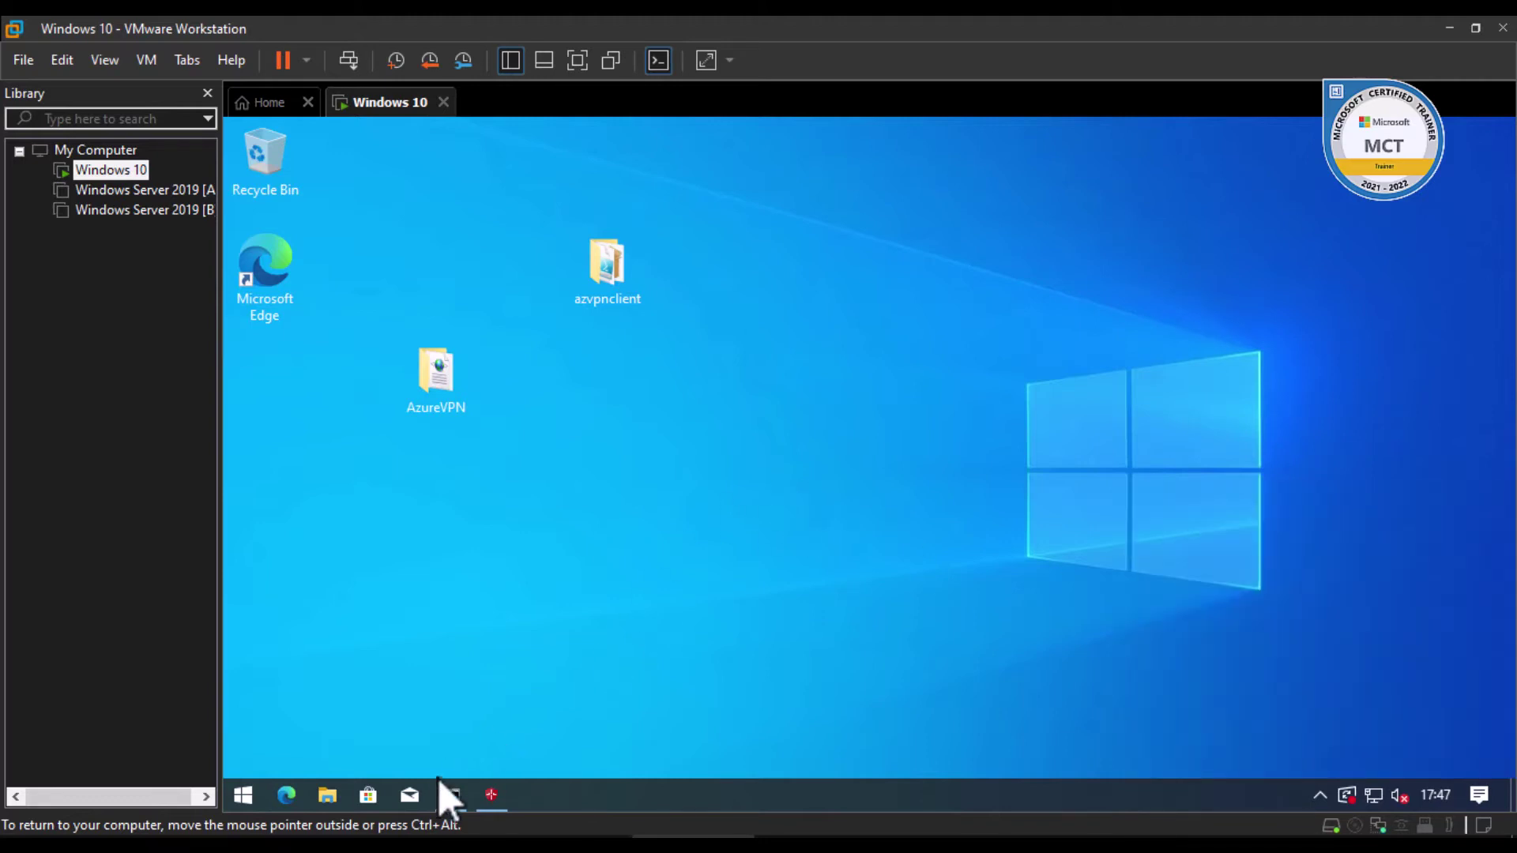
- Check the eth0 address in the linuxvm01 session, minimize that window, and rerun ping 10.1.0.4 in the local command prompt
left_click(451, 796)
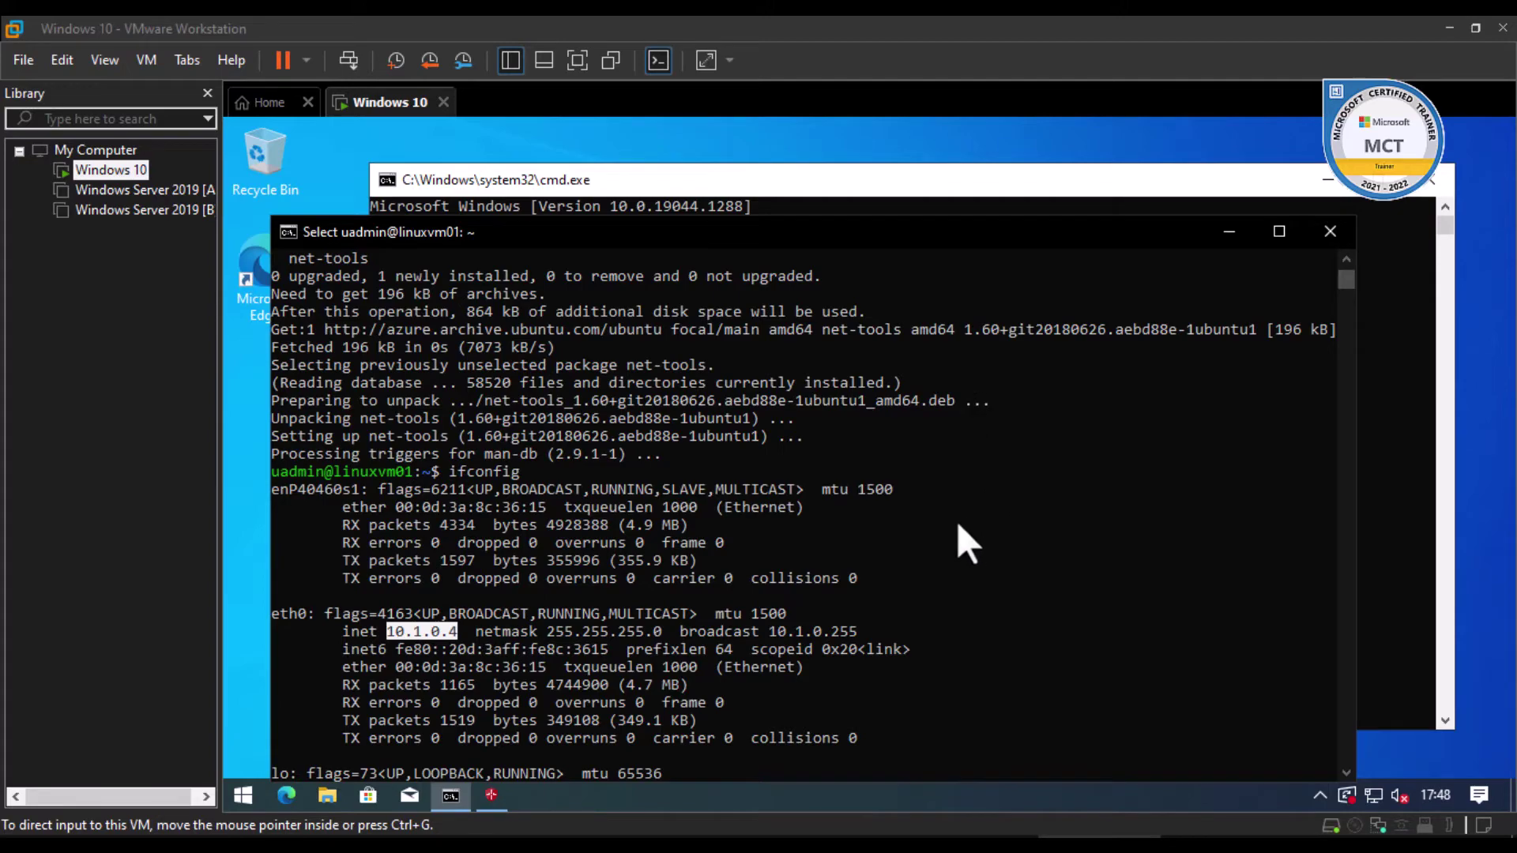
scroll(1008, 509, "down", 5)
scroll(1008, 505, "up", 3)
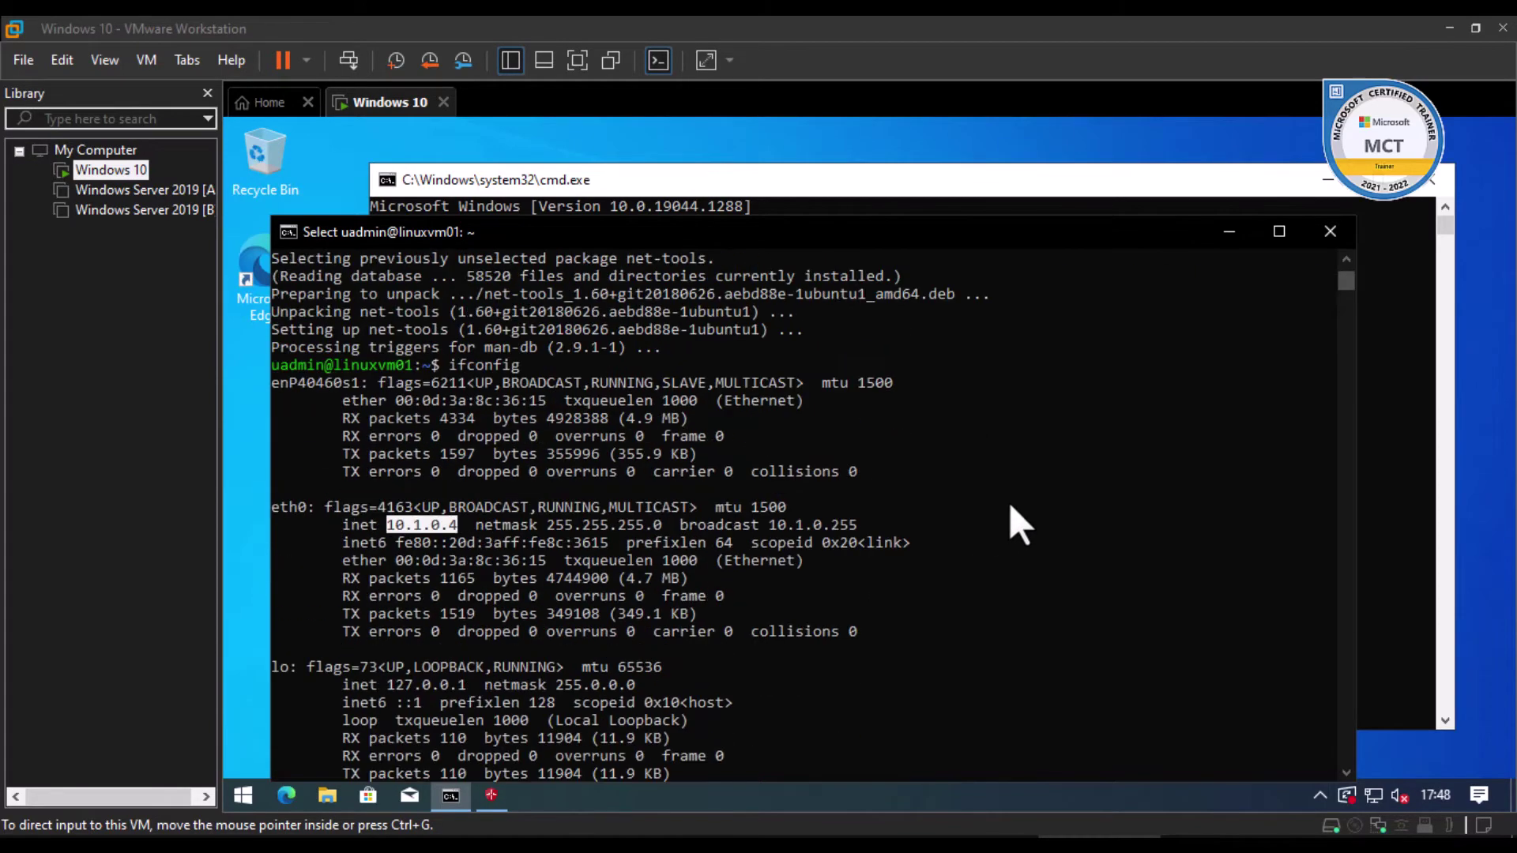
left_click(1229, 233)
left_click(739, 543)
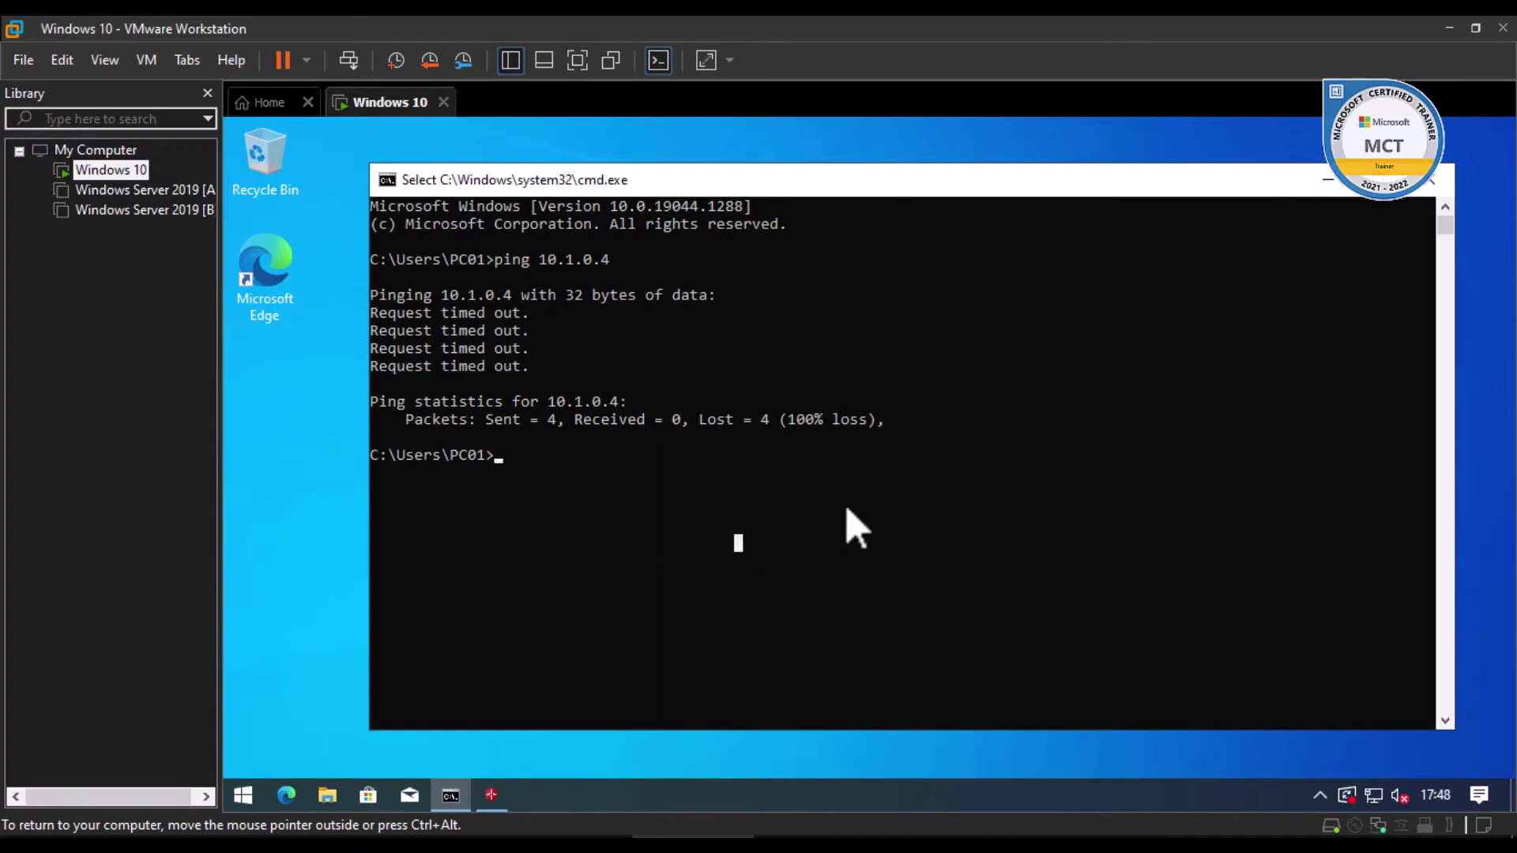
key("Up")
key("Return")
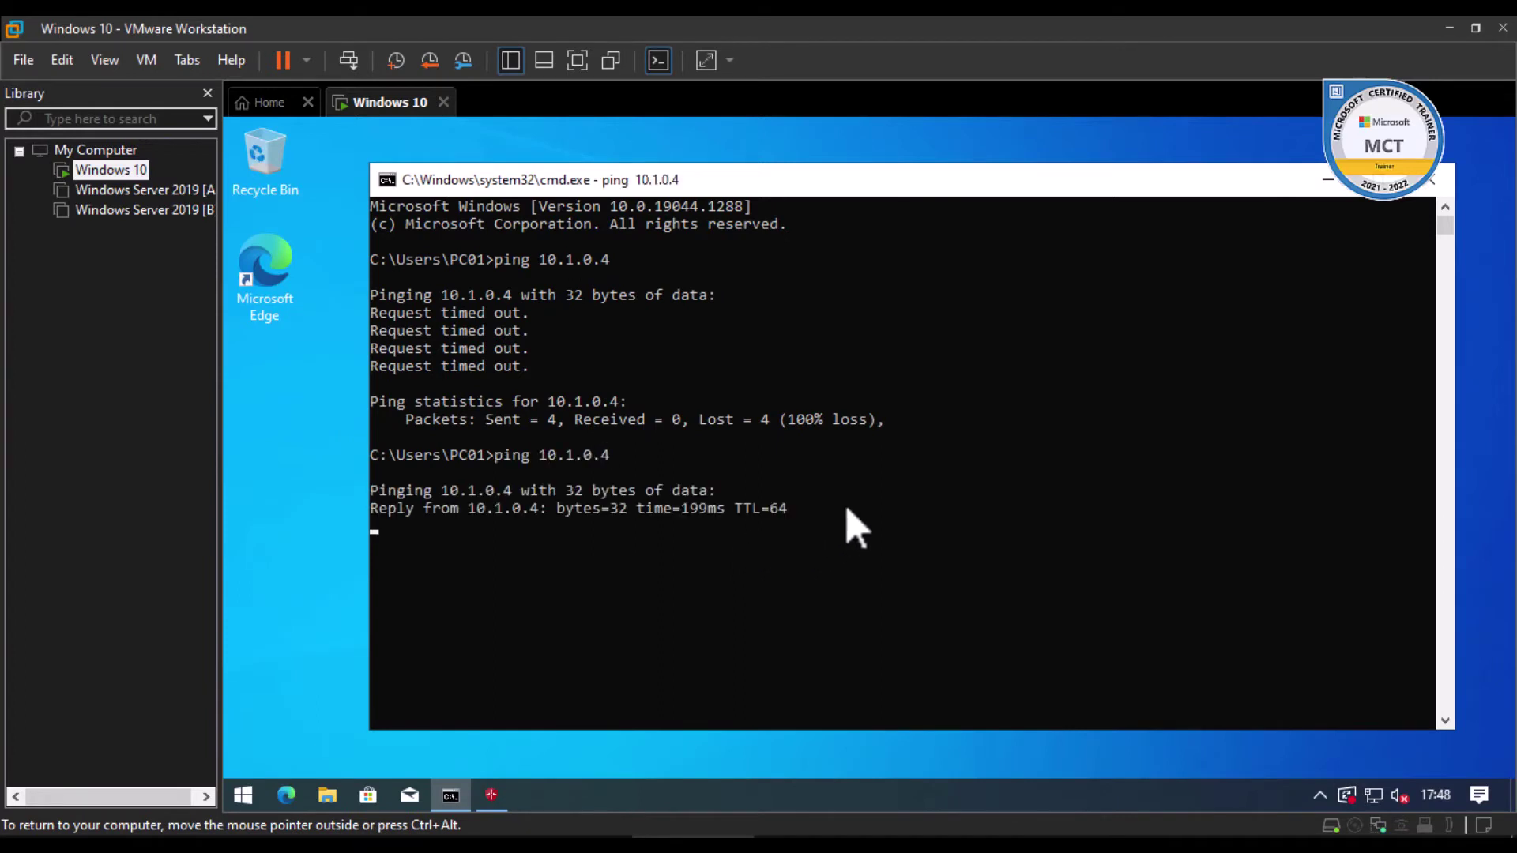